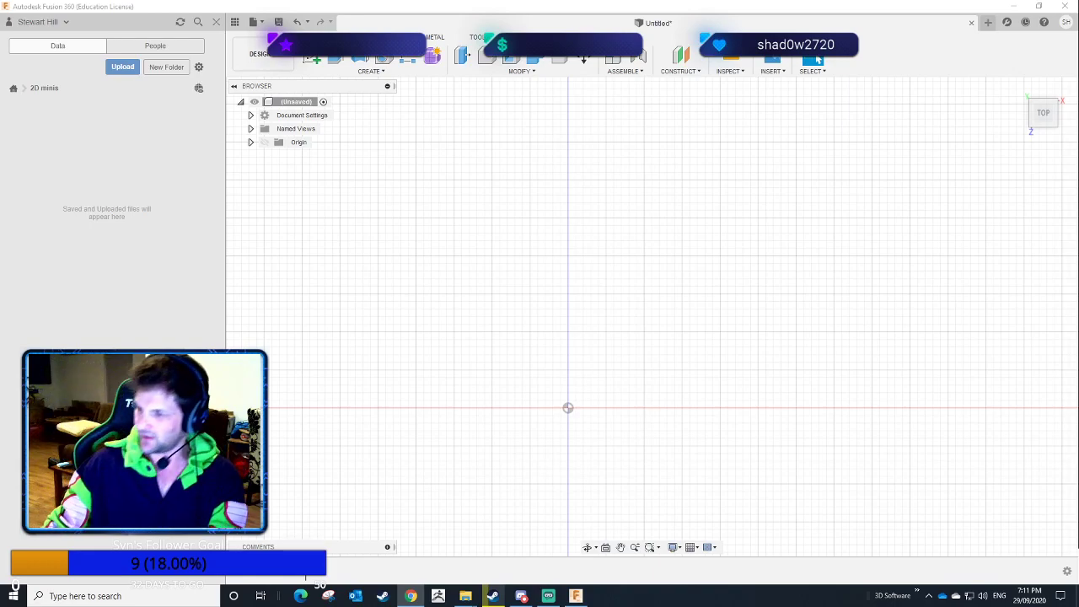
Preview 0_Golem_Idle_000.png from the 2D minis Templates folder in File Explorer and return to Fusion 360.
mouse_move(570, 371)
middle_down()
mouse_move(602, 331)
mouse_move(622, 329)
middle_up()
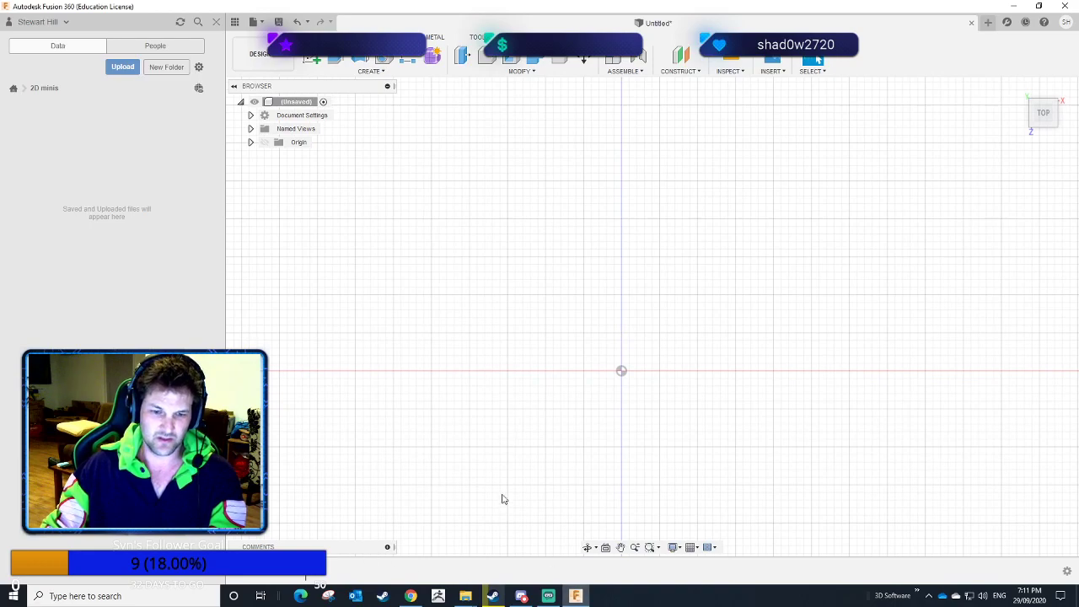
mouse_move(465, 600)
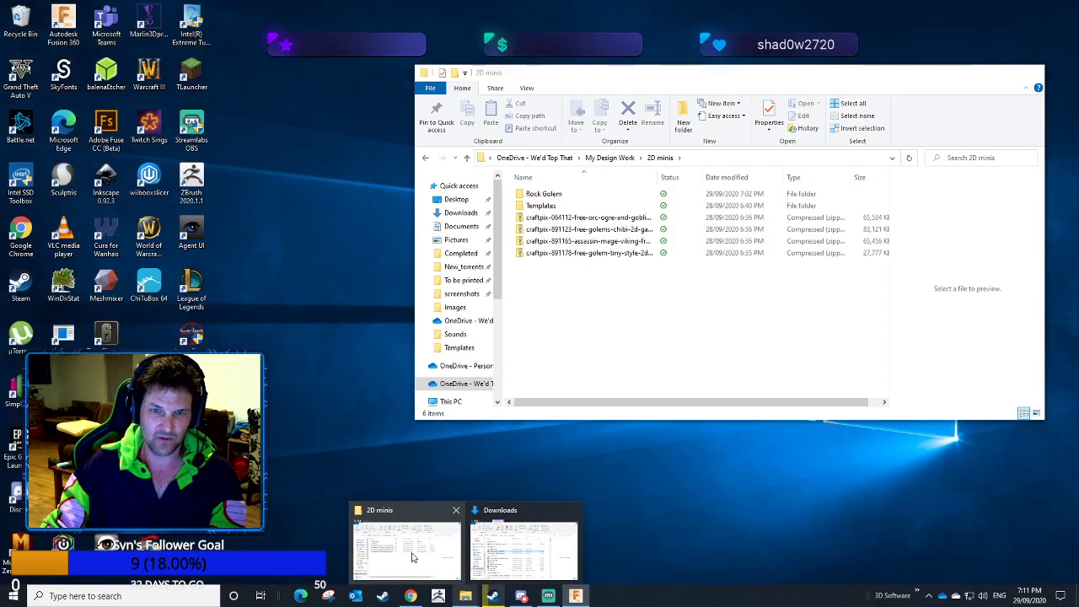
click(411, 555)
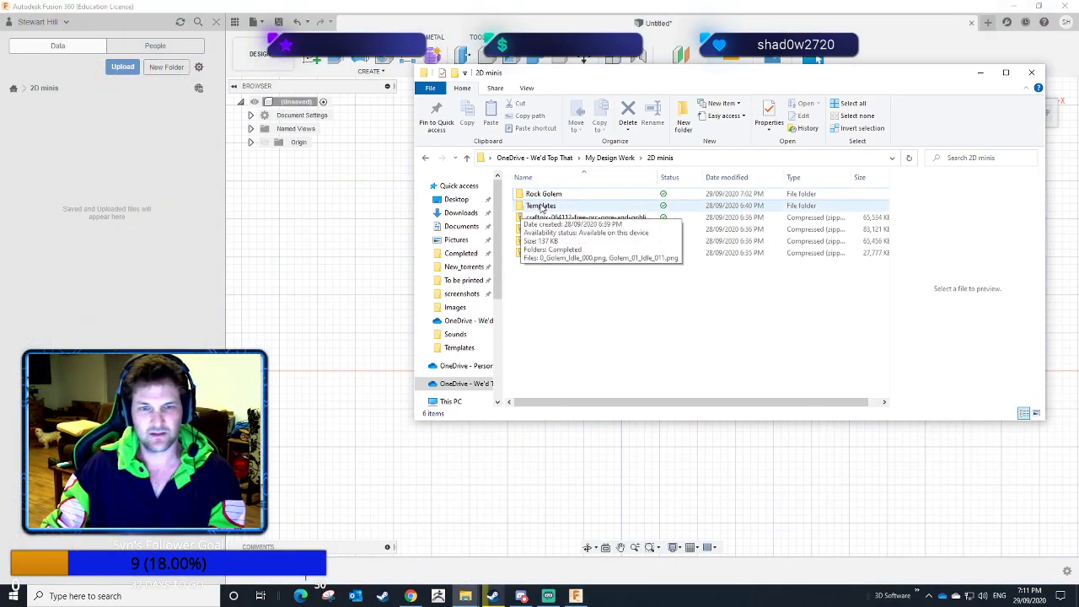
double_click(542, 207)
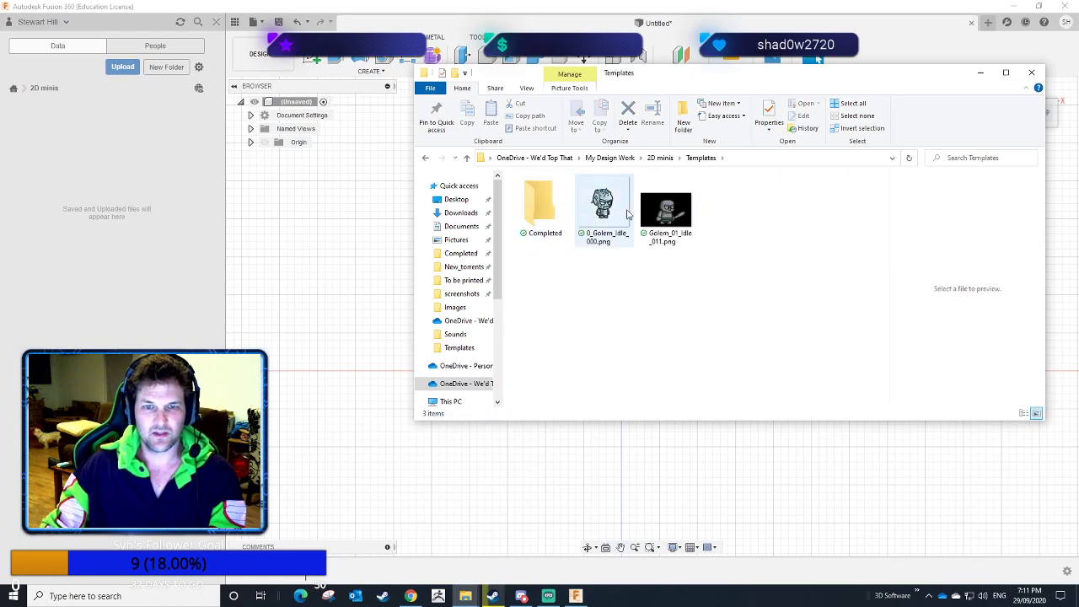
double_click(610, 216)
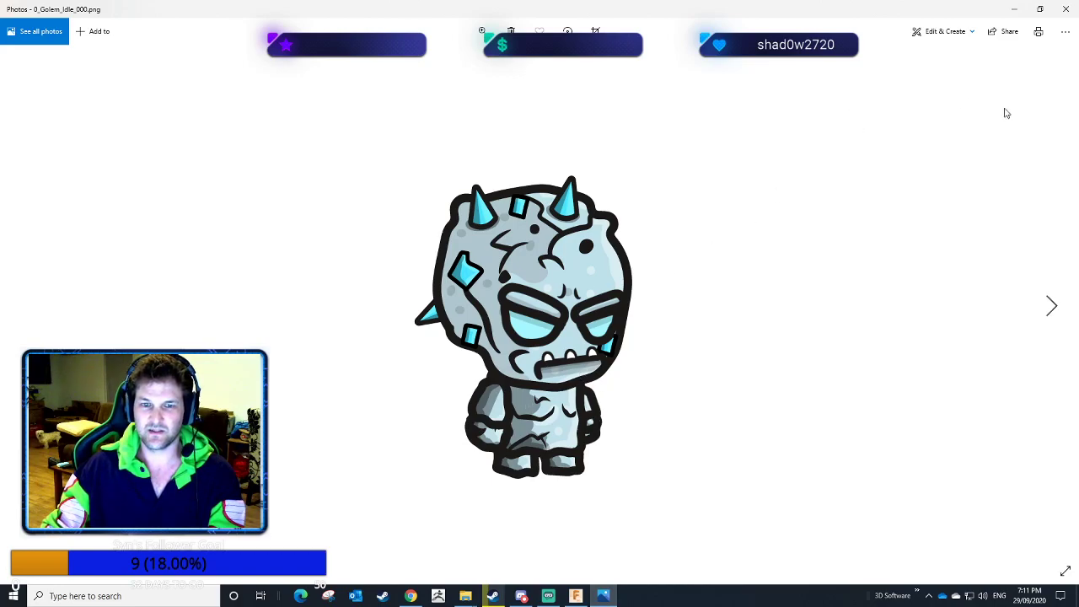
click(1015, 9)
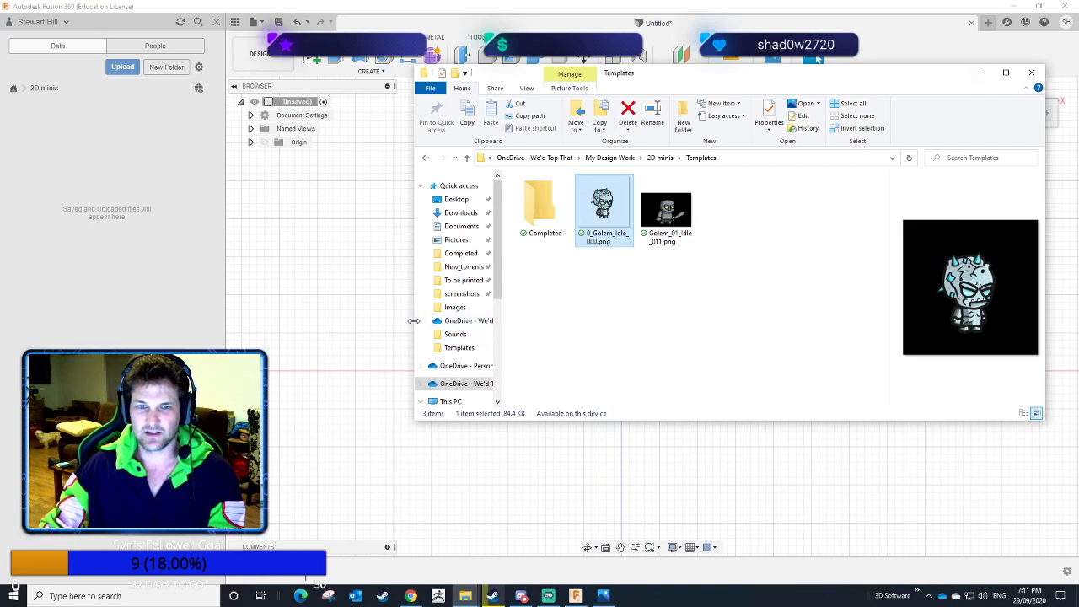
click(356, 295)
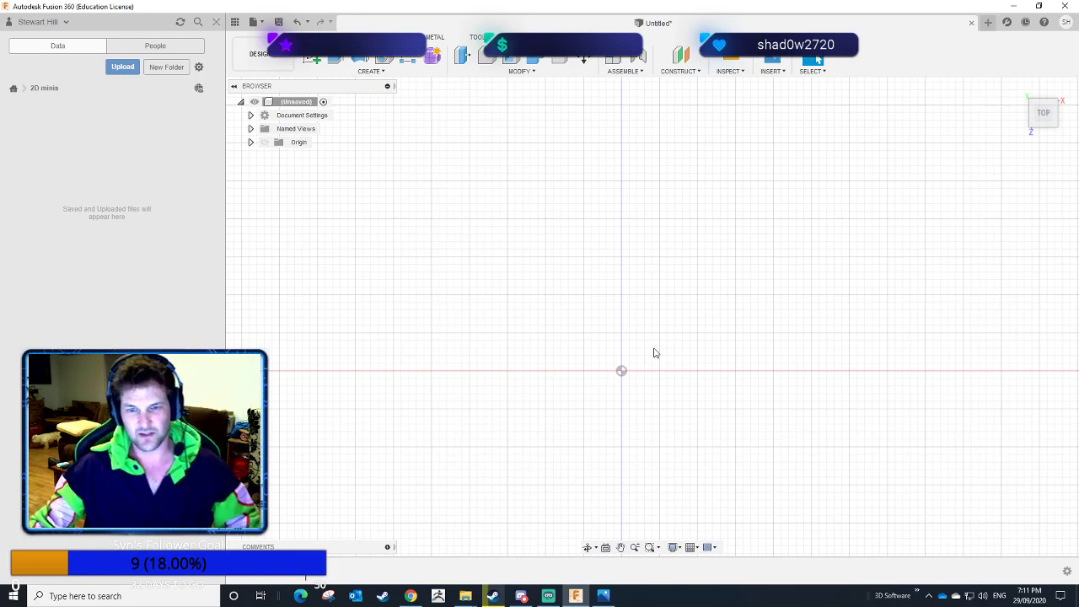
Insert 0_Golem_Idle_000.png from the computer as a canvas on the XZ plane.
mouse_move(657, 323)
middle_down()
mouse_move(650, 345)
mouse_move(660, 350)
middle_up()
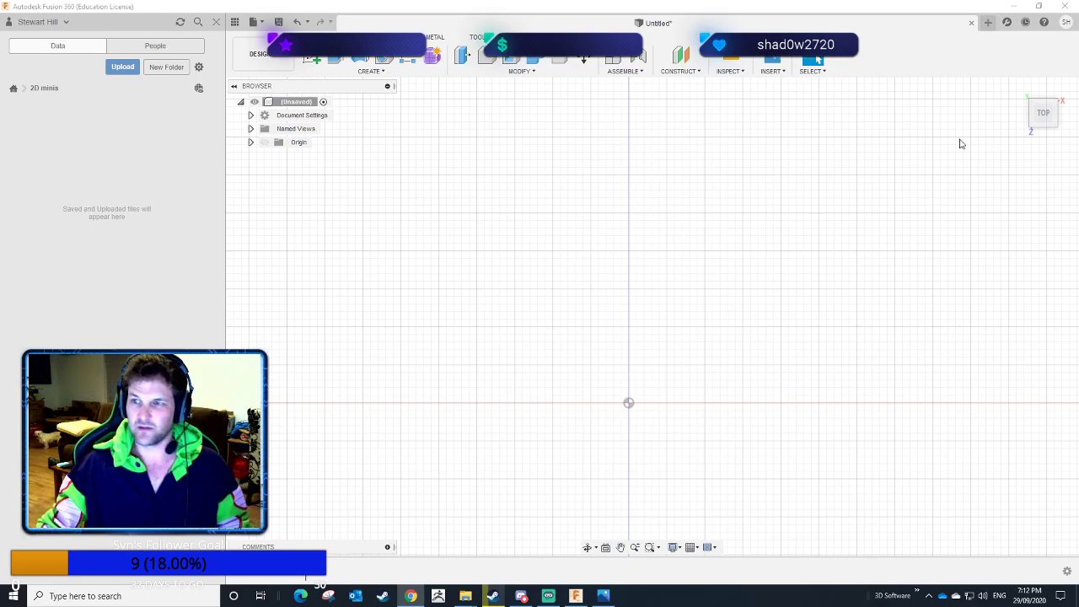
click(771, 73)
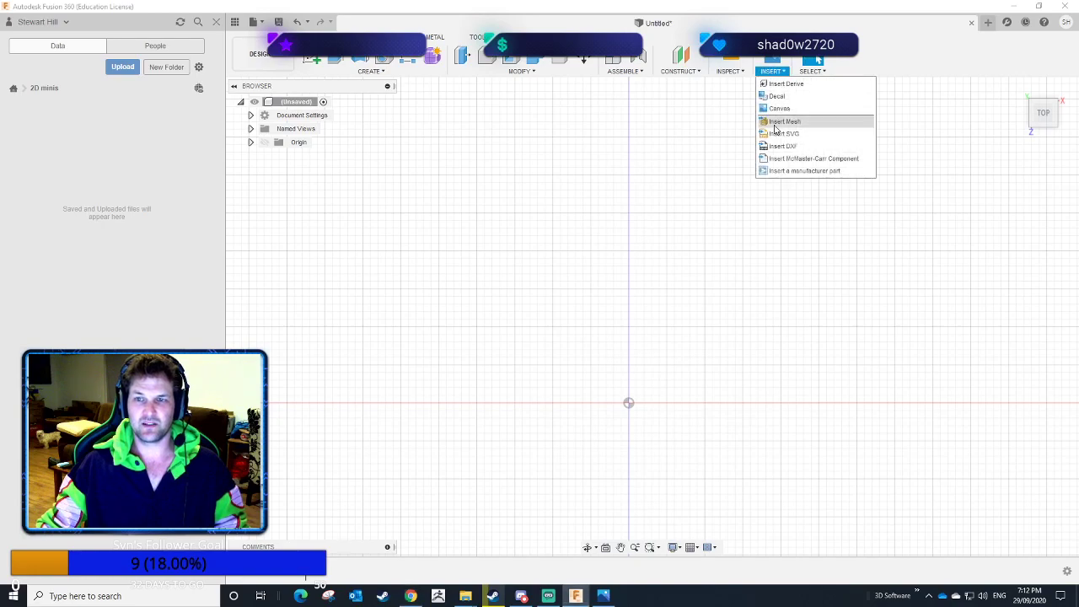
click(827, 322)
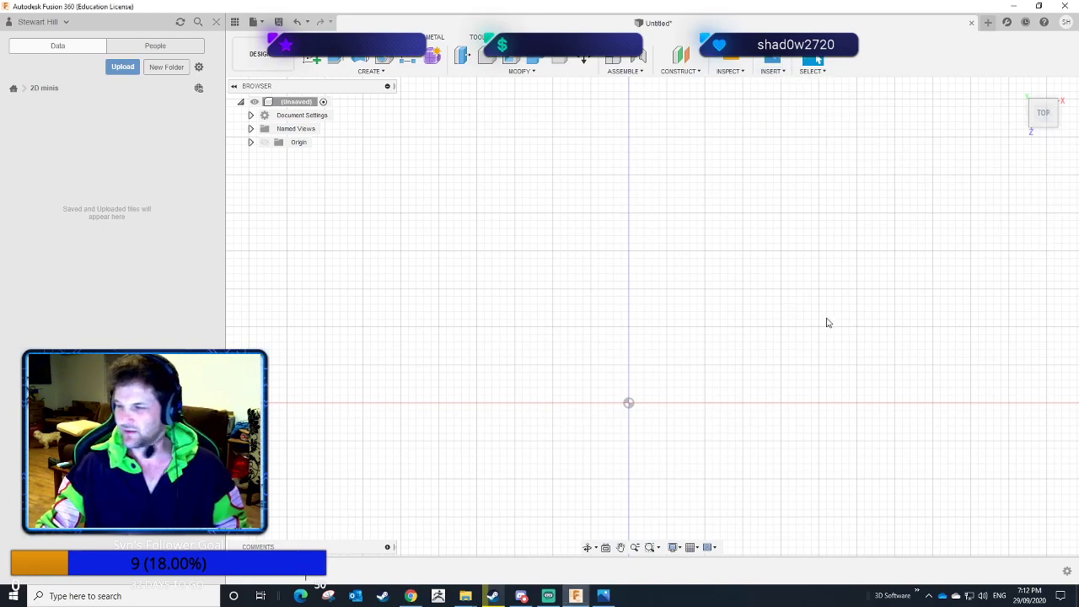
click(773, 71)
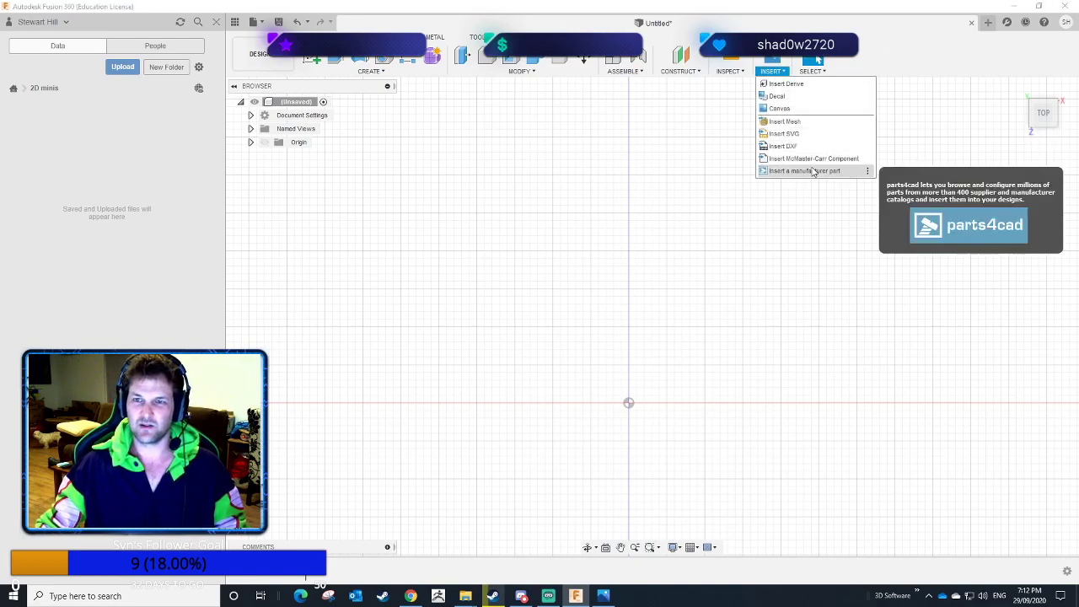
click(780, 109)
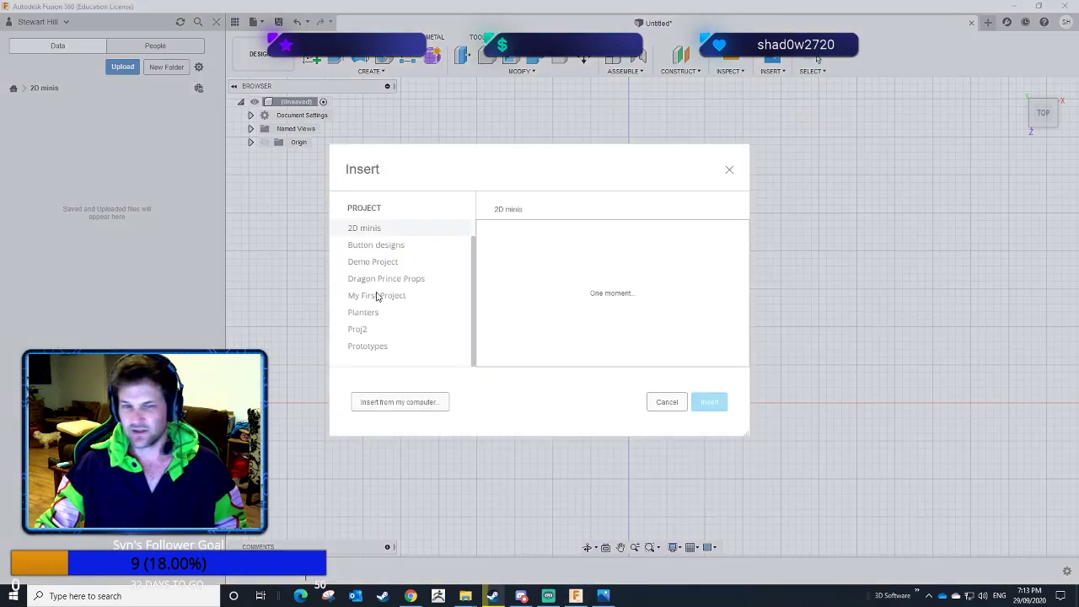
click(400, 408)
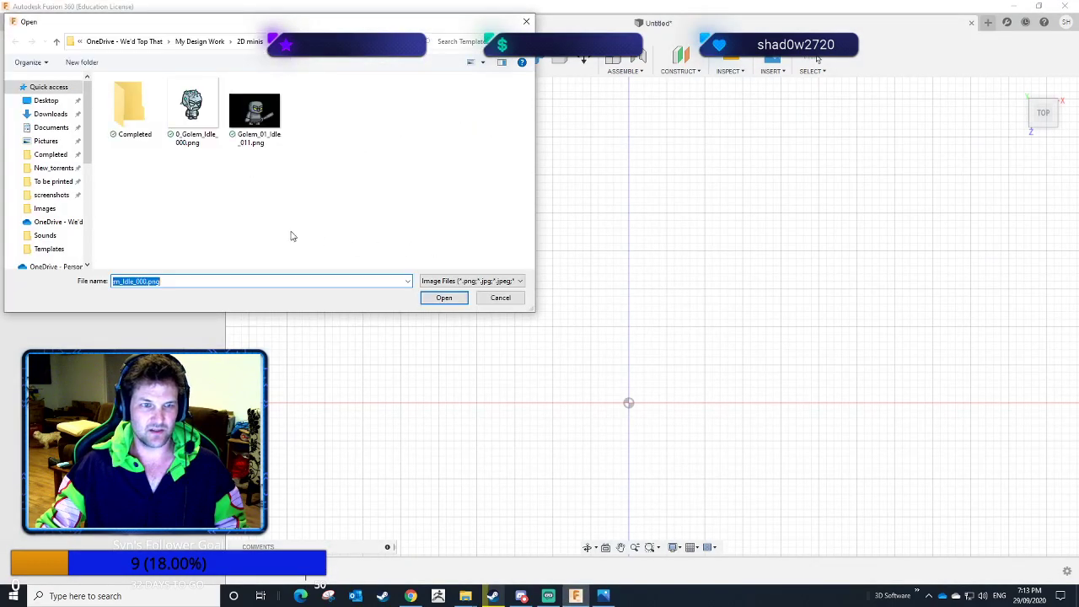
click(189, 108)
double_click(186, 104)
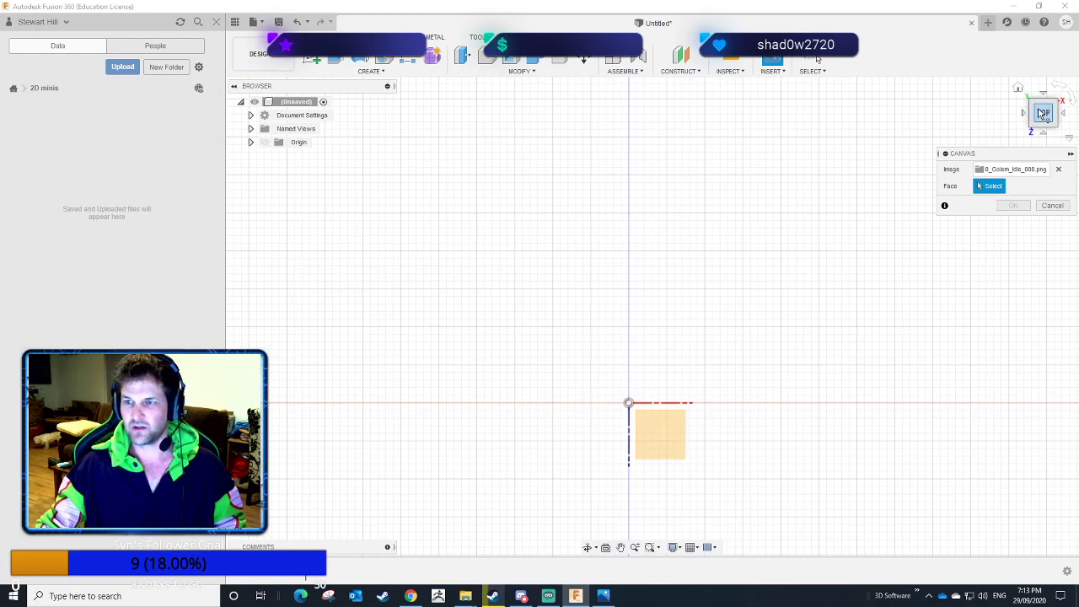
click(671, 444)
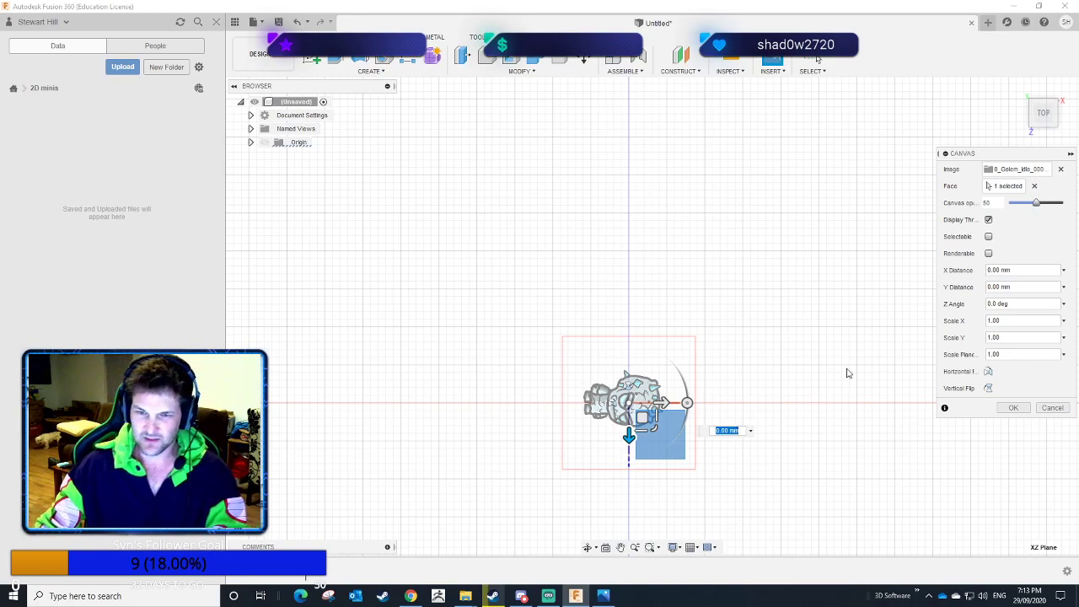
Rotate the golem canvas 90 degrees about Z so the figure stands upright, and accept the canvas.
click(686, 402)
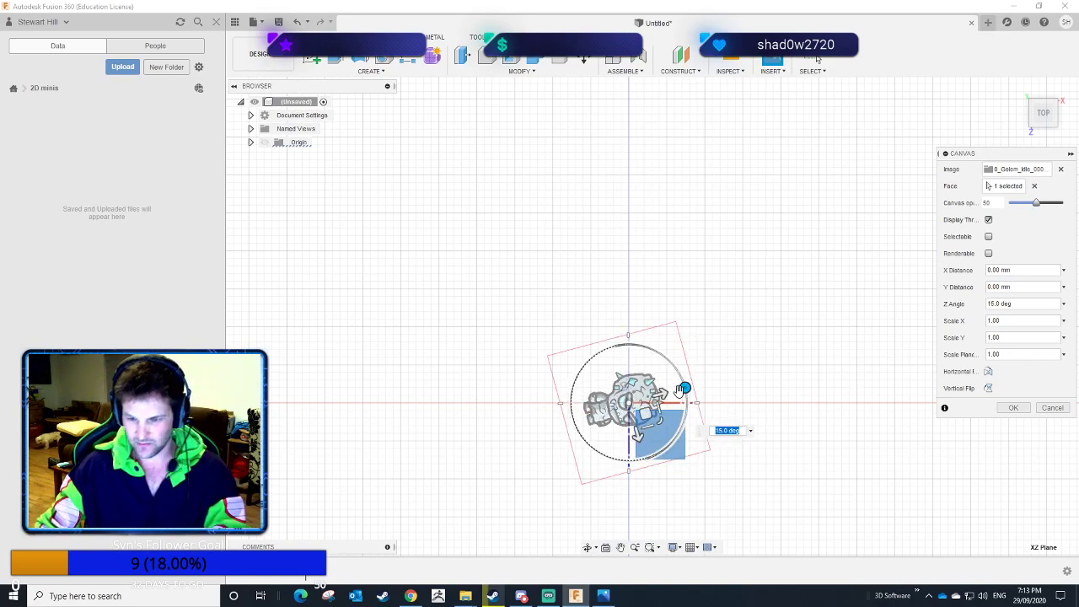
text(90)
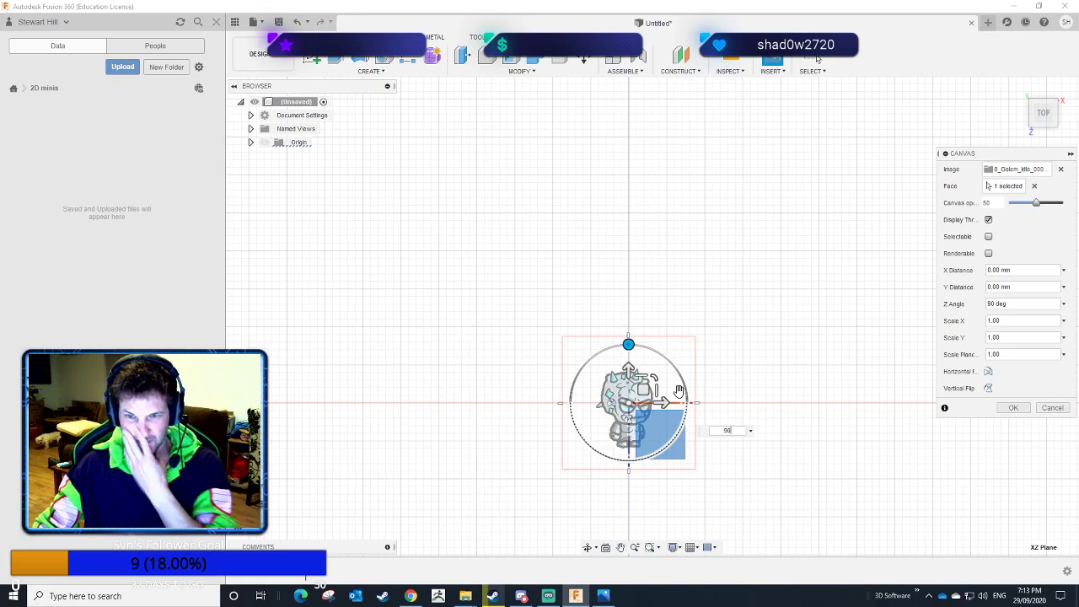
key(Return)
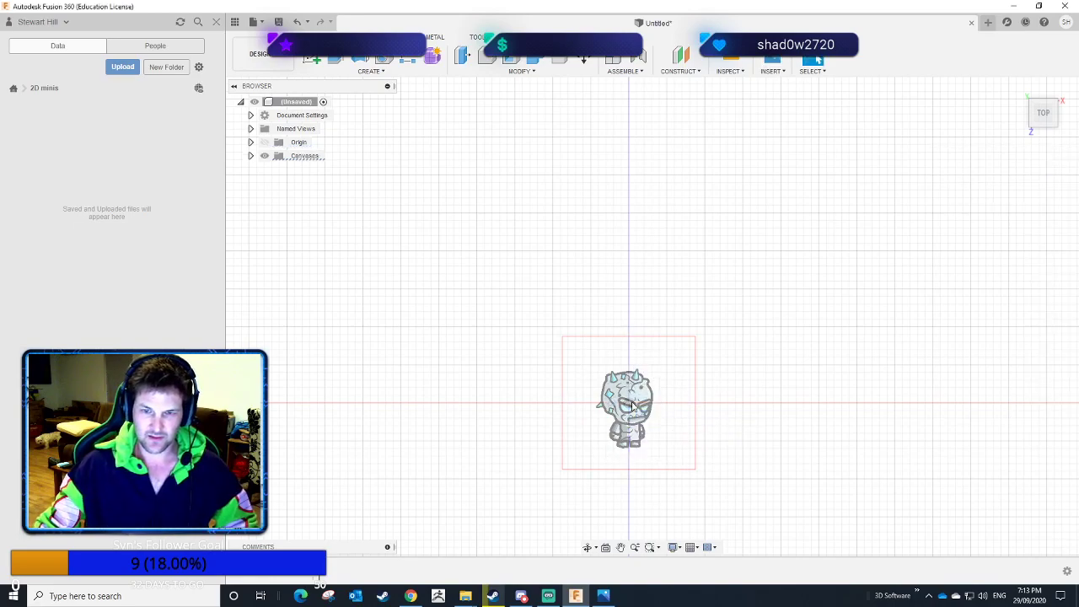
Edit the golem canvas and try moving it -6 mm in X and setting its X, Y and plane scales to 3.
double_click(313, 578)
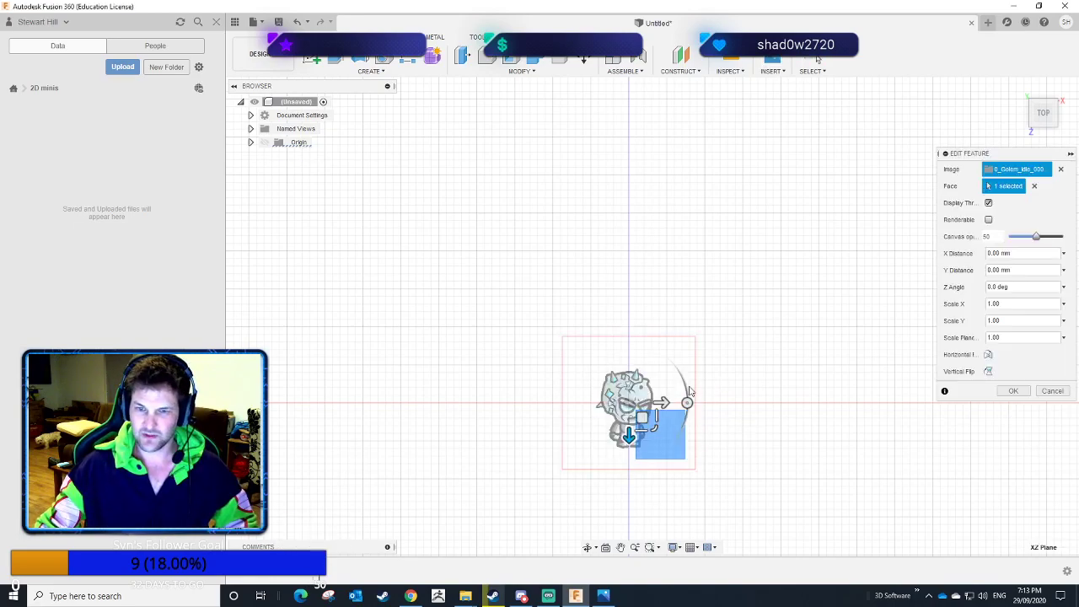
drag(628, 428, 620, 398)
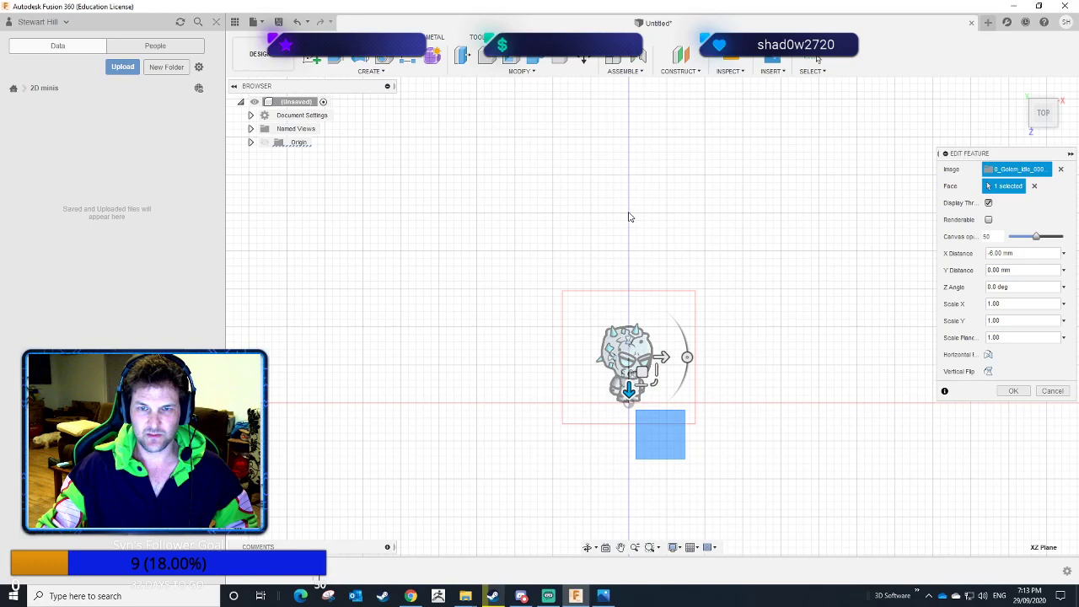
click(1032, 318)
text(3)
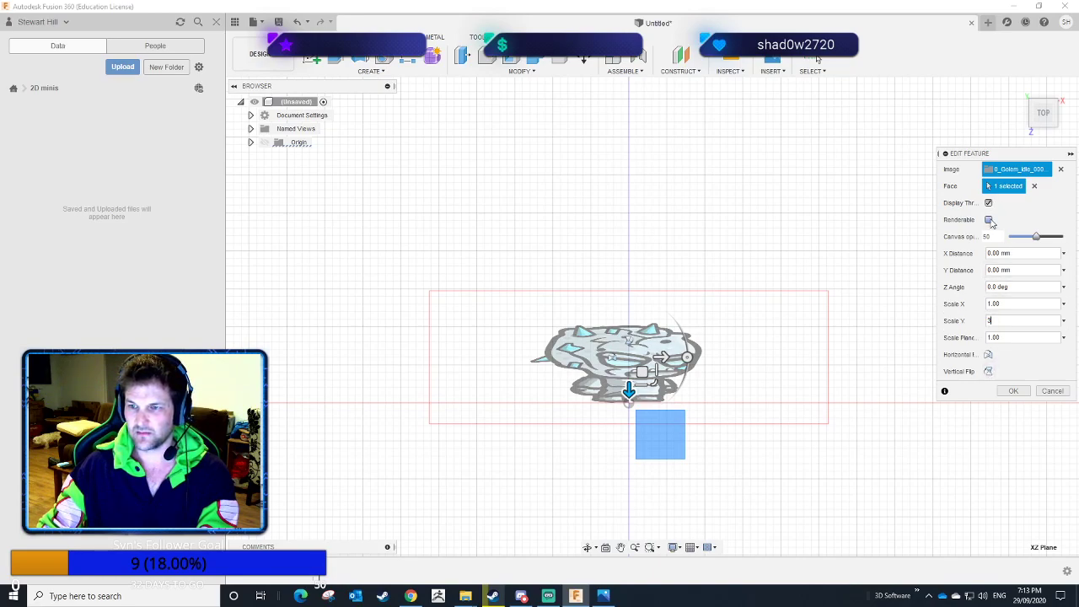
click(1009, 336)
text(3)
key(shift+Tab)
key(shift+Tab)
text(3)
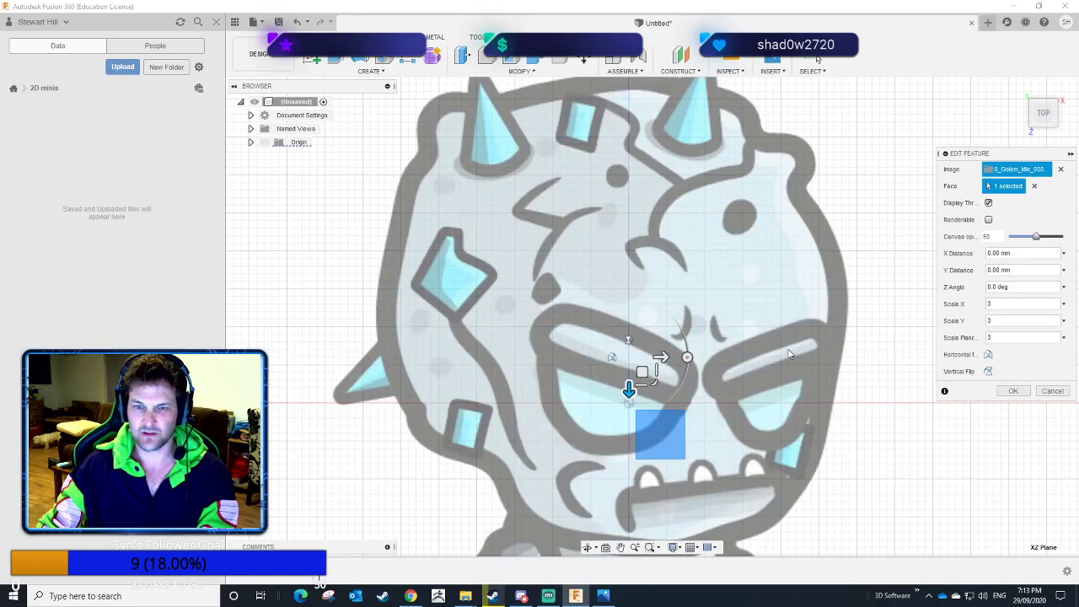
Try reducing the canvas's X, Y and plane scales to 1.5 and leave the edit.
key(Tab)
key(Tab)
text(1)
drag(1002, 322, 954, 322)
text(1.5)
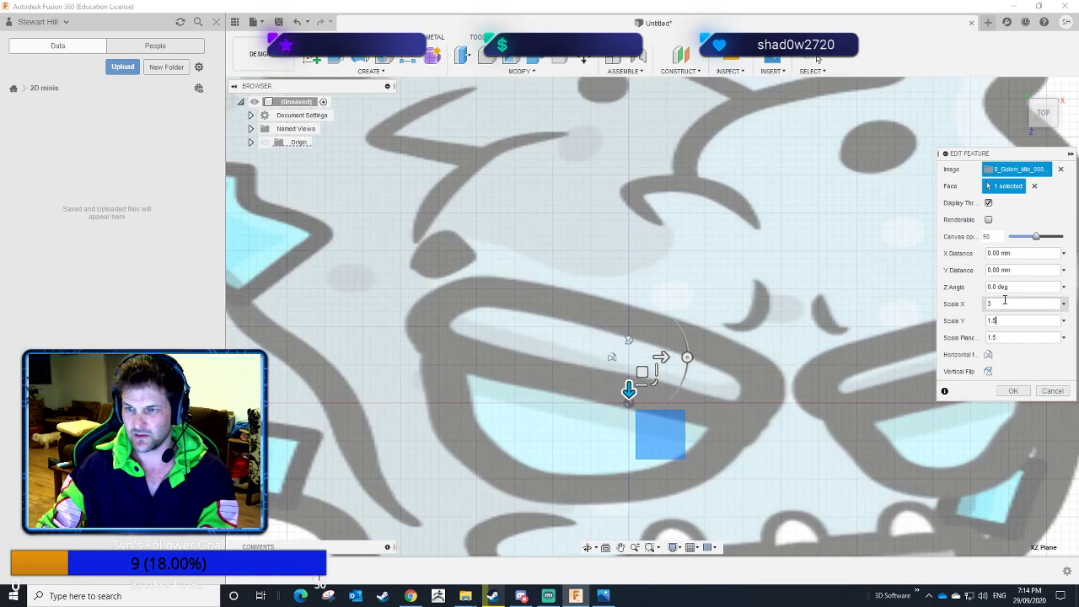
double_click(1003, 303)
text(1.5)
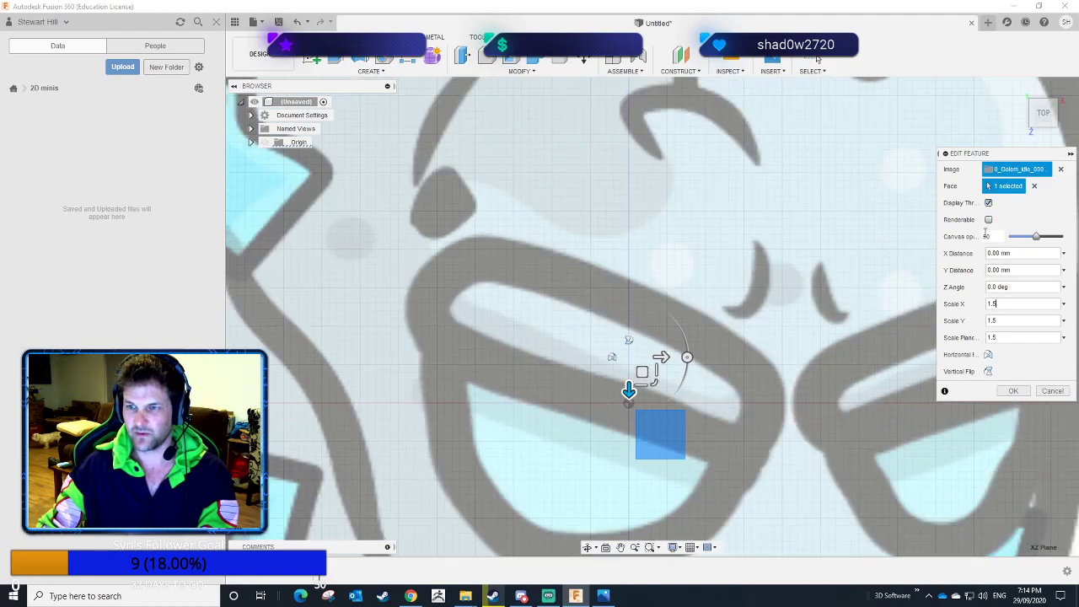
click(1064, 320)
click(1067, 318)
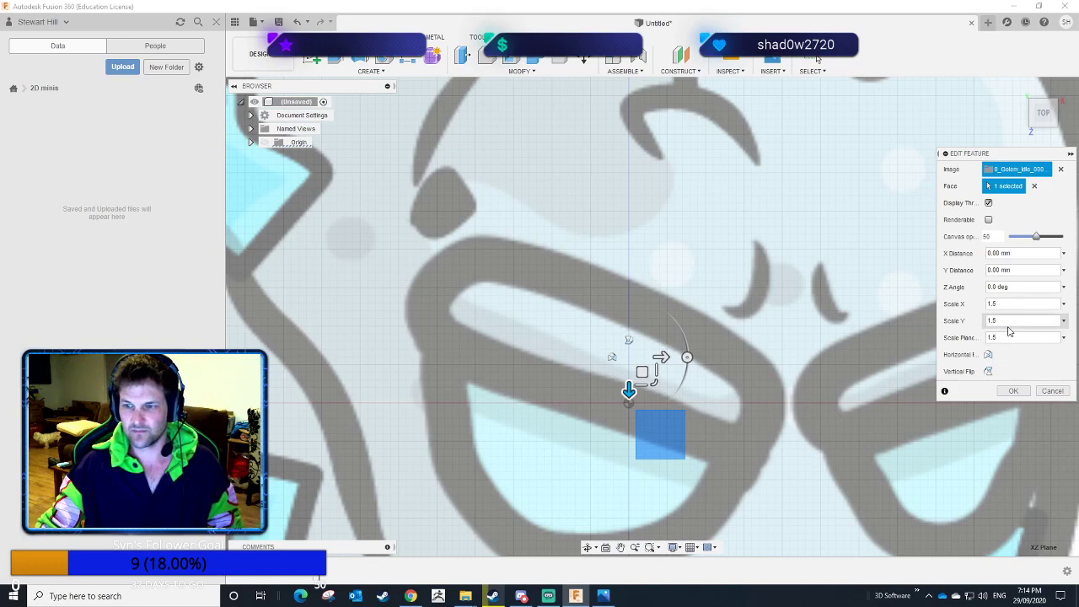
key(Tab)
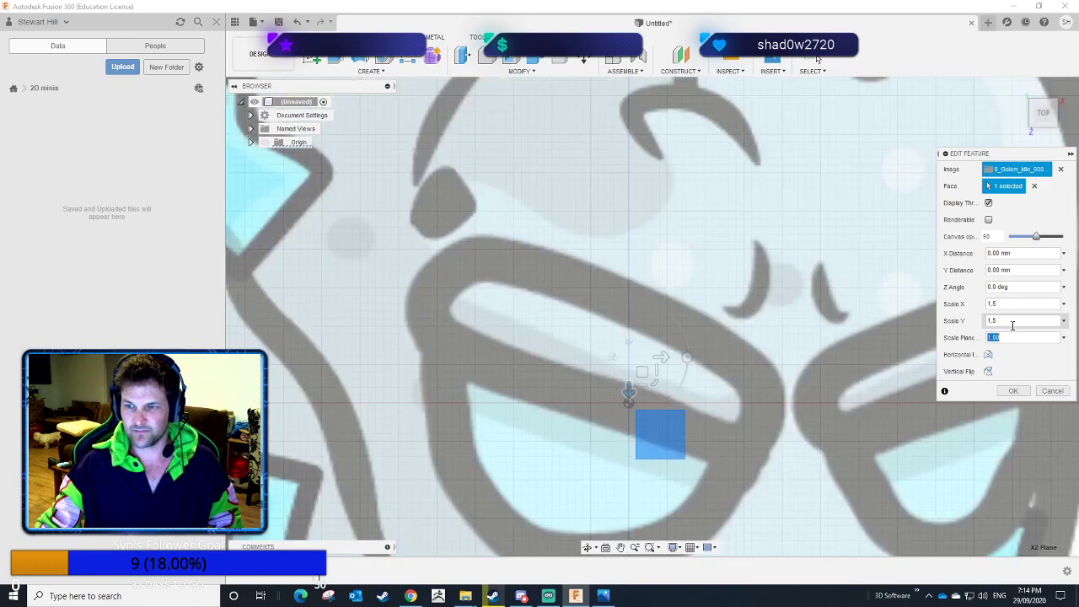
key(Return)
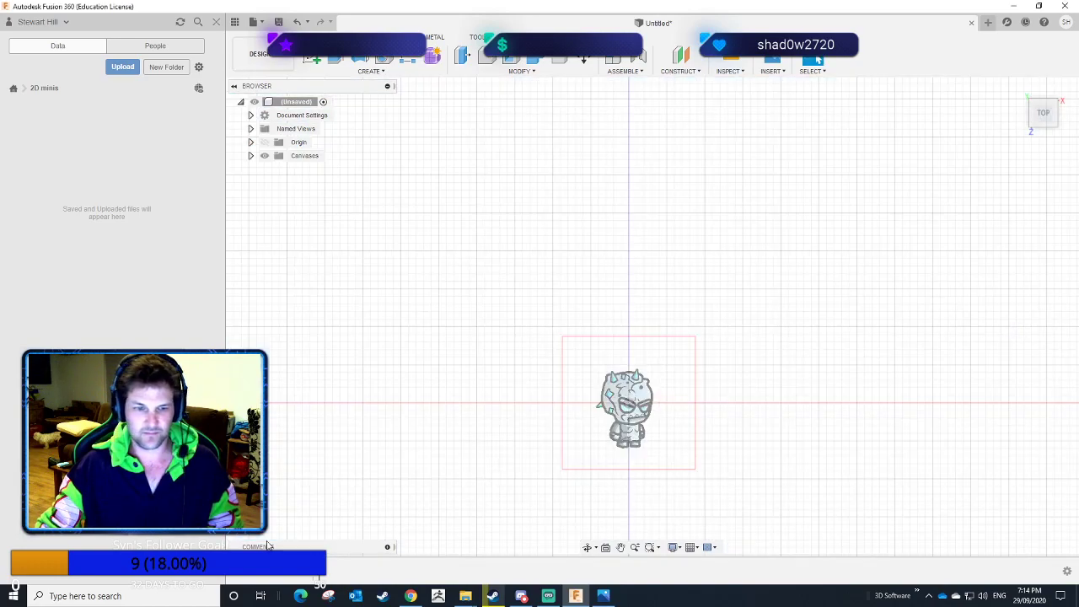
Edit the golem canvas, setting its X, Y and plane scales to 1.5, and move it about -13.4 mm in X so the feet meet the origin.
double_click(320, 580)
double_click(1006, 304)
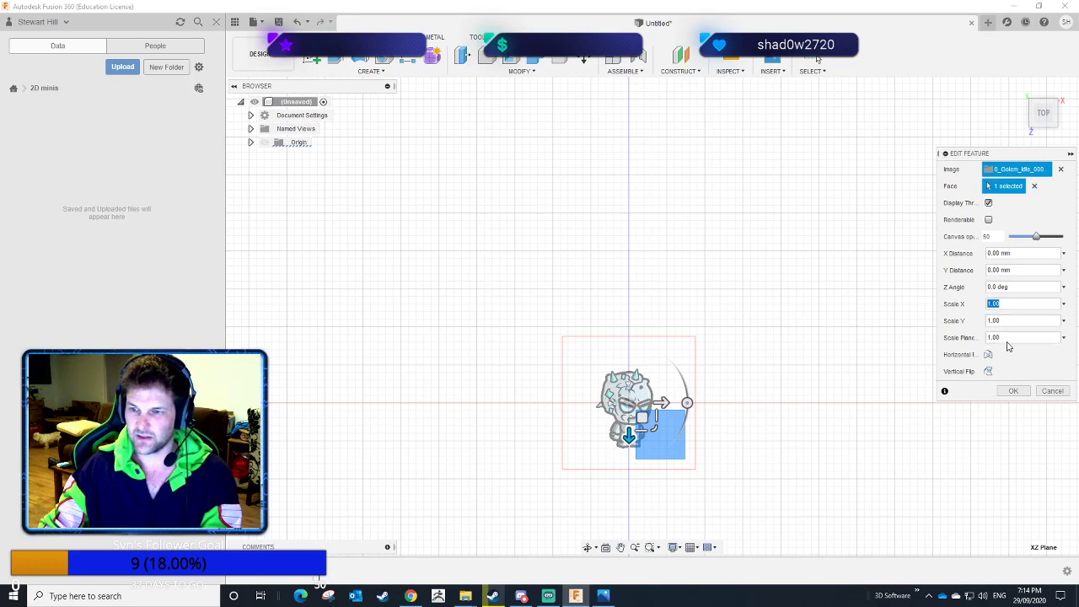
text(1.5)
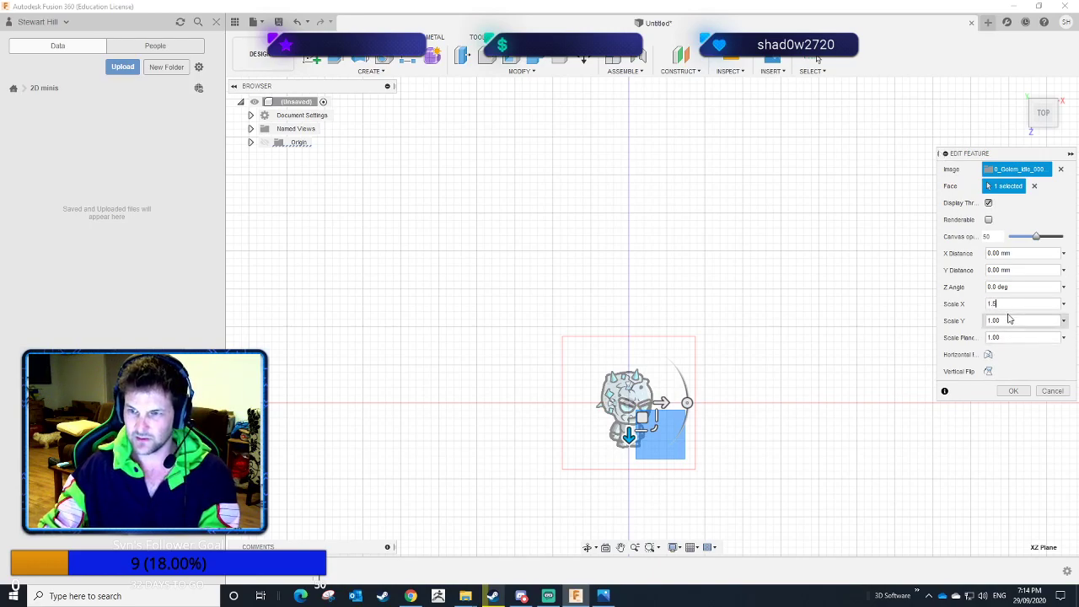
double_click(1015, 320)
text(1.5)
key(Tab)
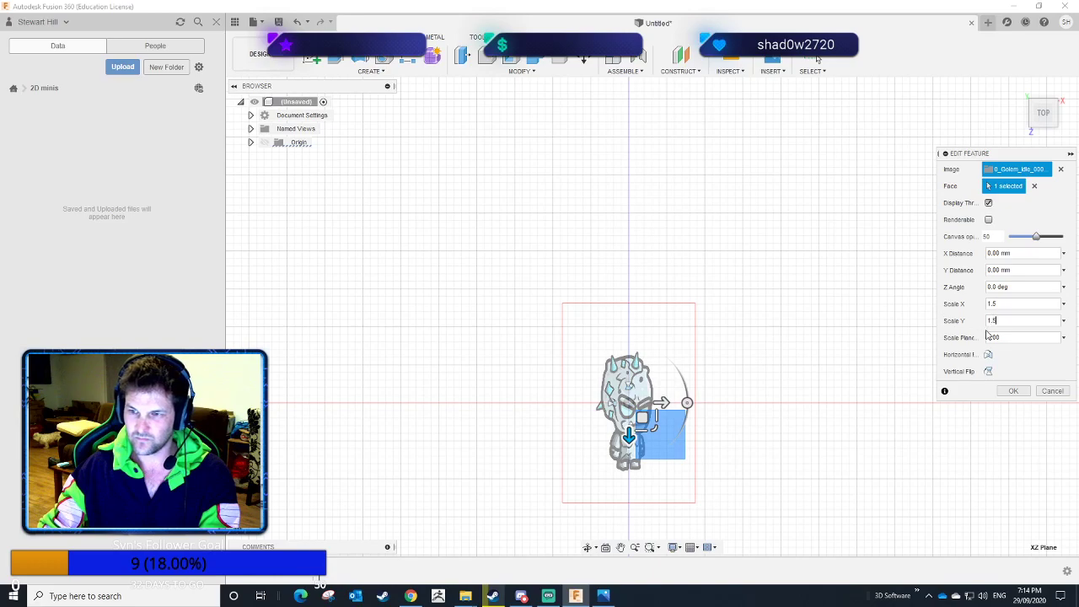
text(1.5)
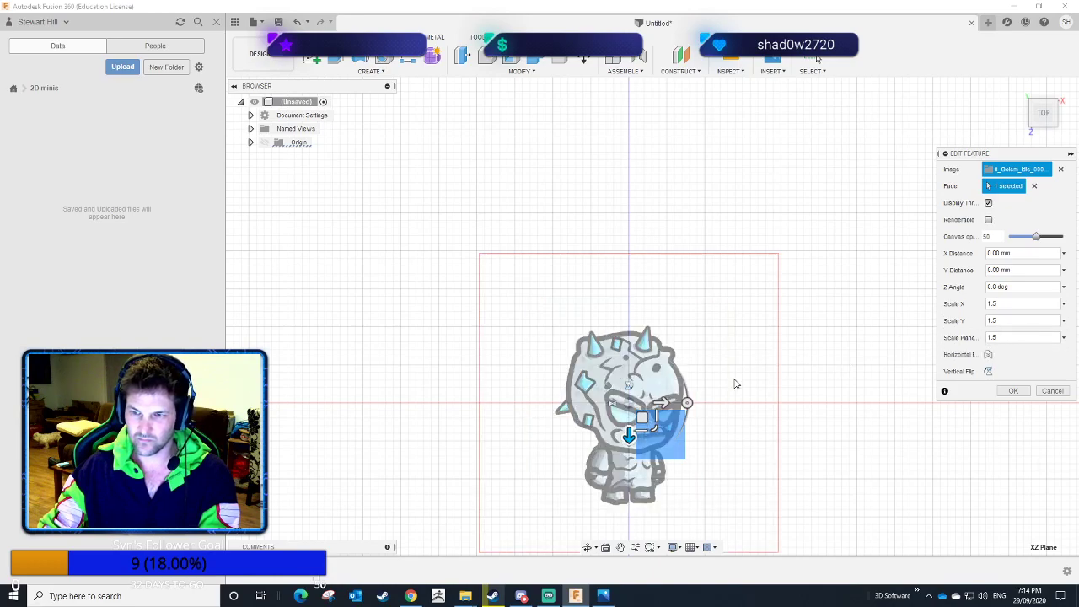
drag(642, 418, 642, 315)
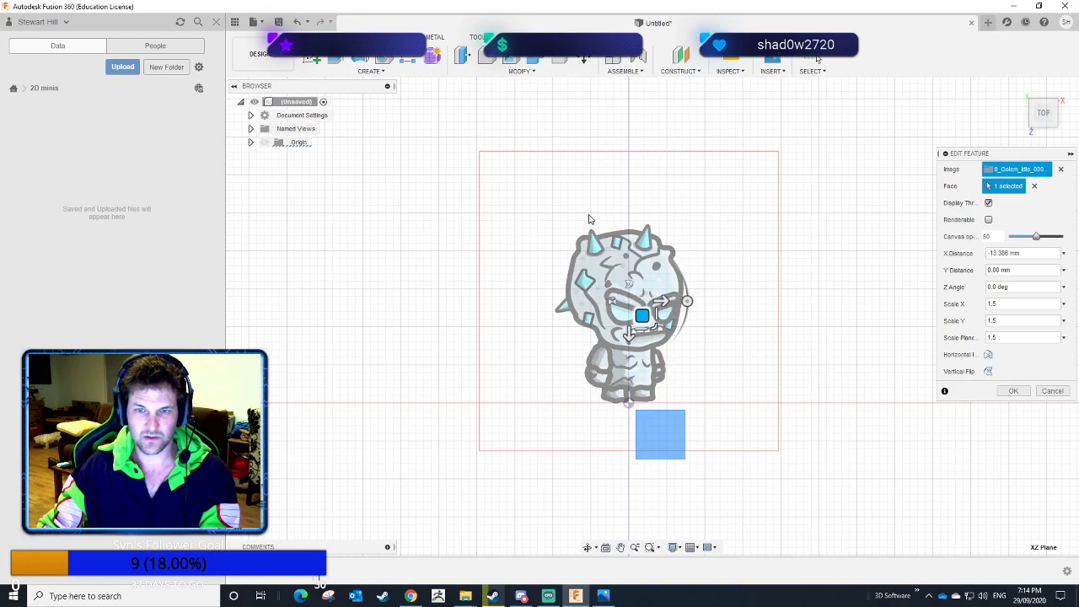
Set the golem canvas's X, Y and plane scales to 1.6.
drag(1016, 303, 935, 303)
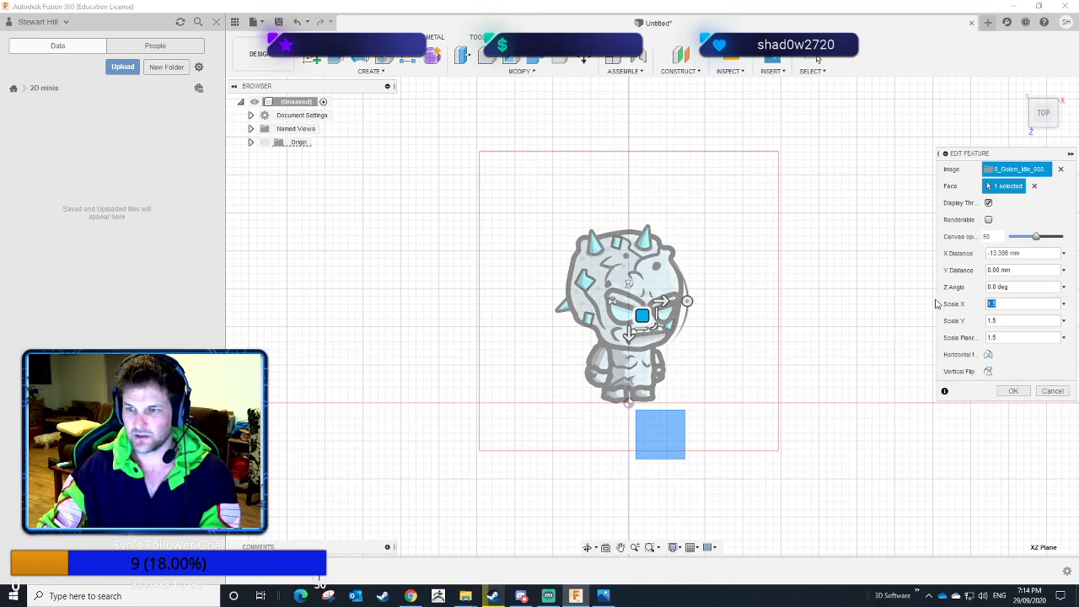
text(1.6)
click(1021, 320)
drag(1013, 320, 937, 320)
text(1.6)
drag(1024, 337, 936, 337)
text(1.6)
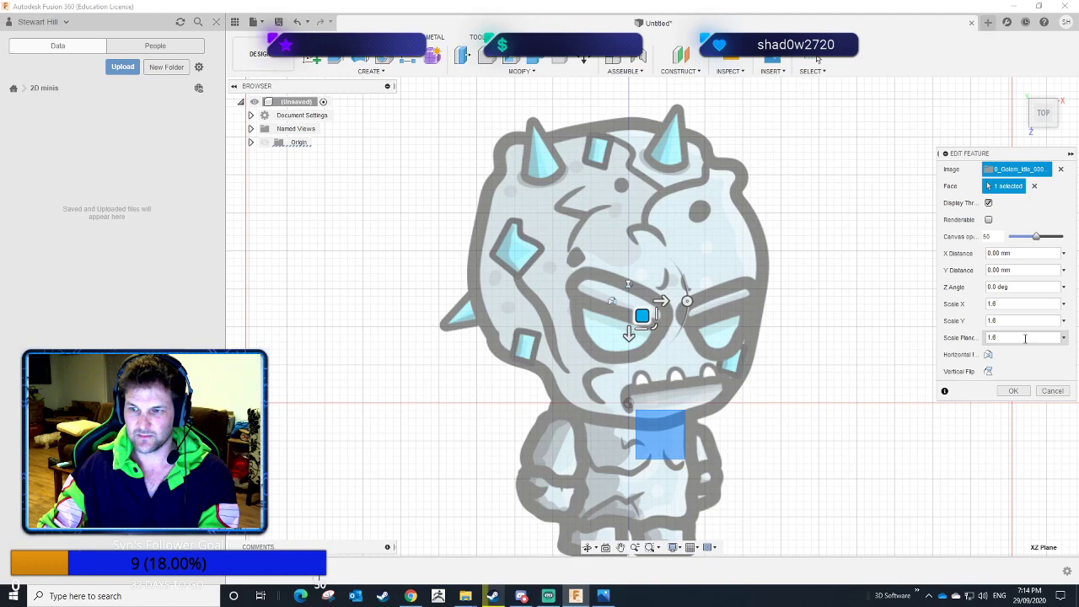
Try setting the golem canvas's X, Y and plane scales to 1 and moving it about -7.7 mm in X.
drag(1024, 338, 952, 311)
text(111)
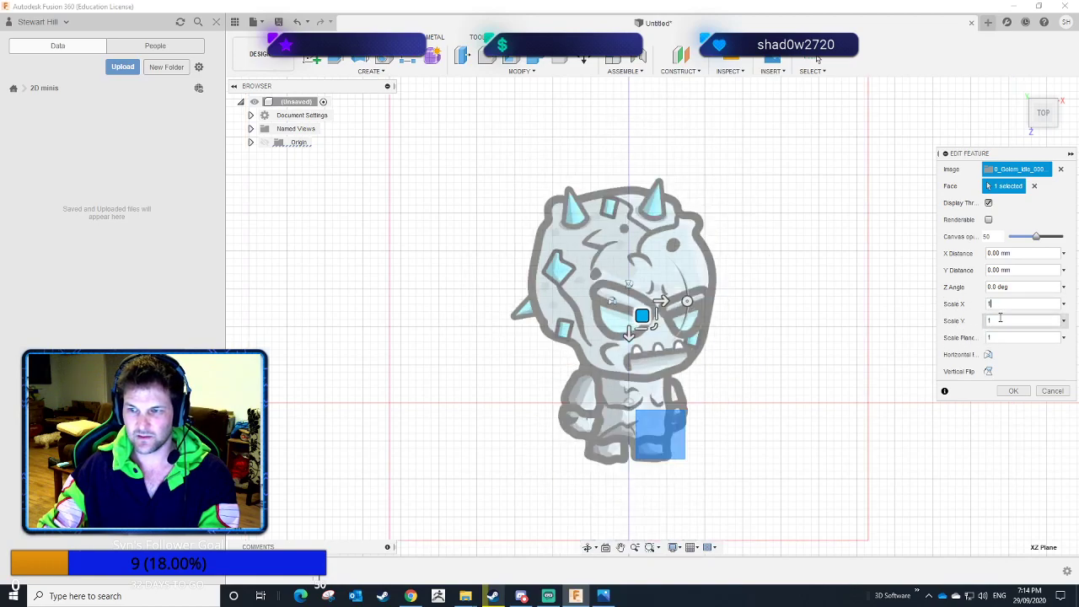
click(999, 319)
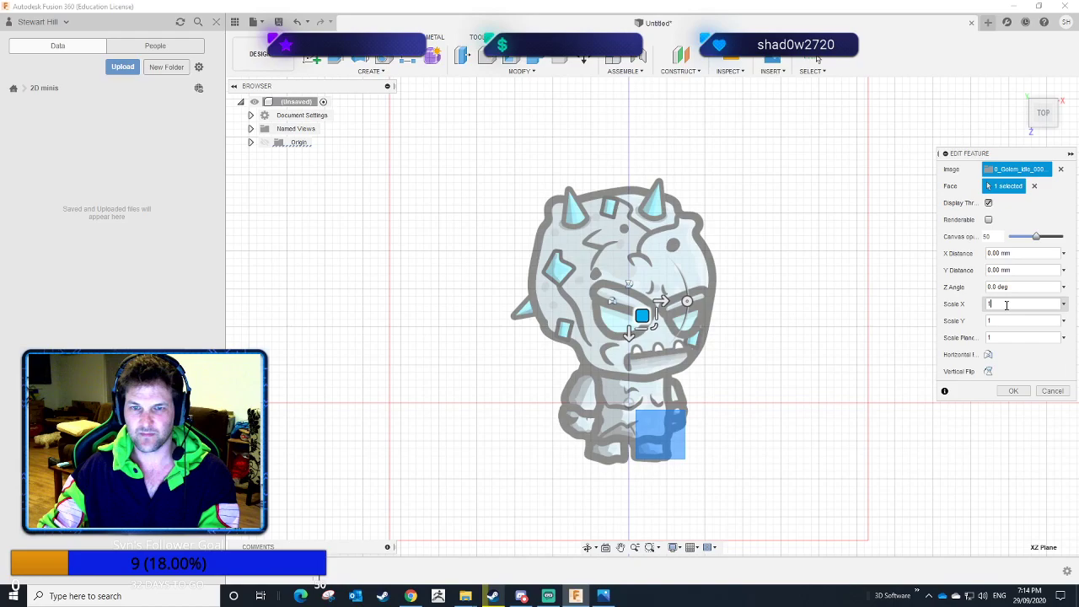
drag(642, 315, 641, 257)
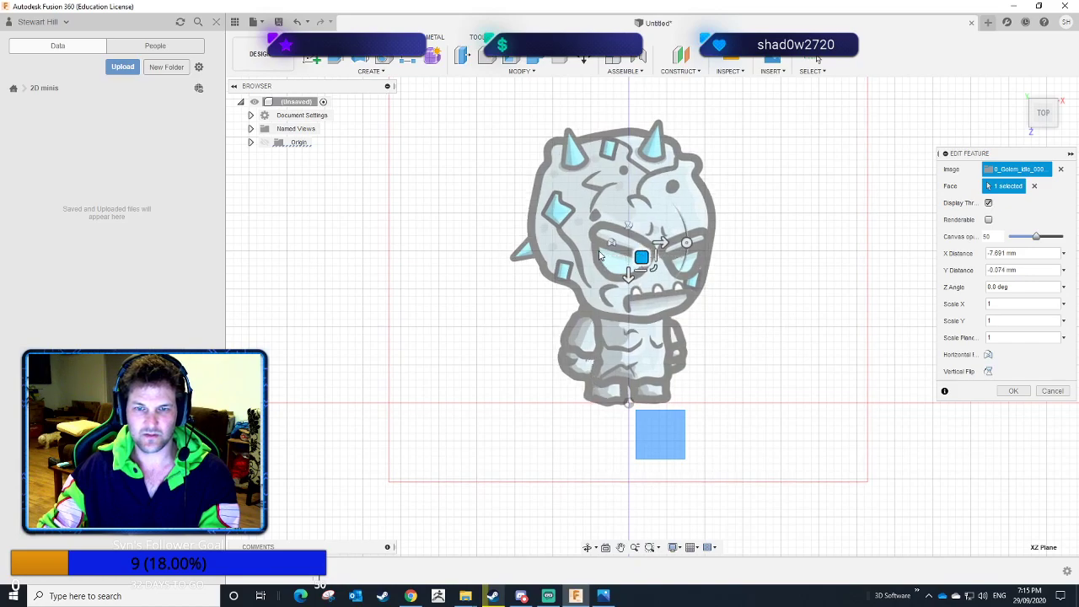
click(1013, 390)
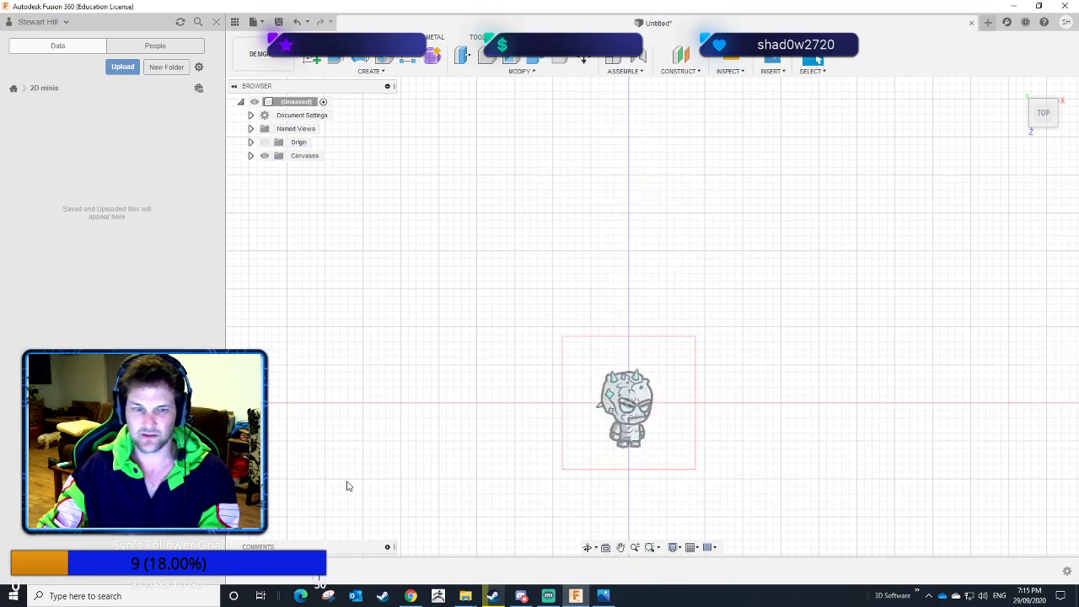
Edit the golem canvas, setting its X, Y and plane scales to 1.6, and move it about -15.4 mm in X so the feet meet the origin.
double_click(631, 415)
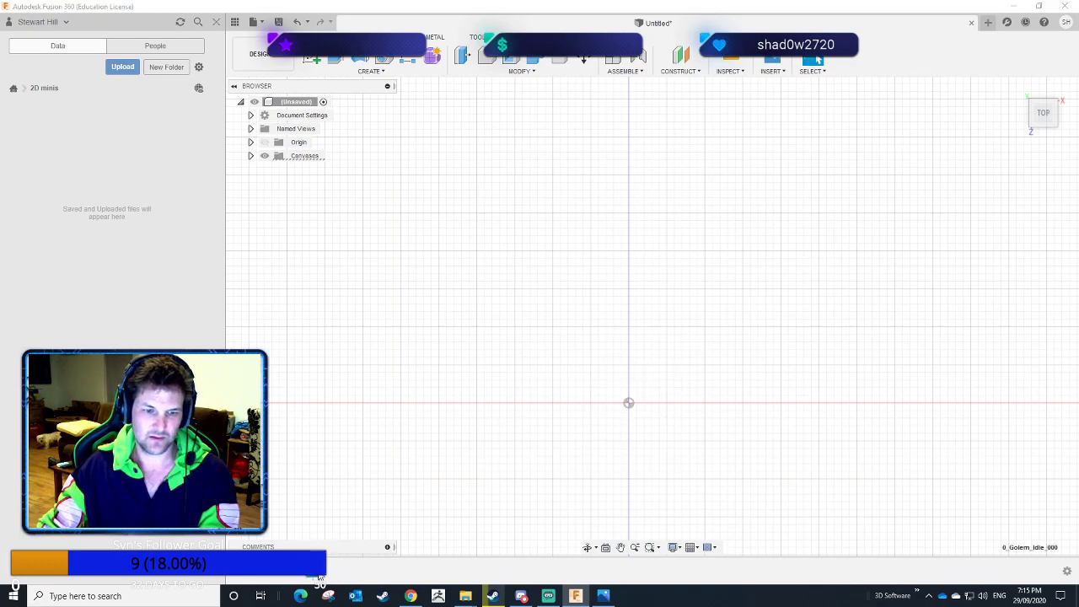
click(1016, 307)
text(1.6)
key(Tab)
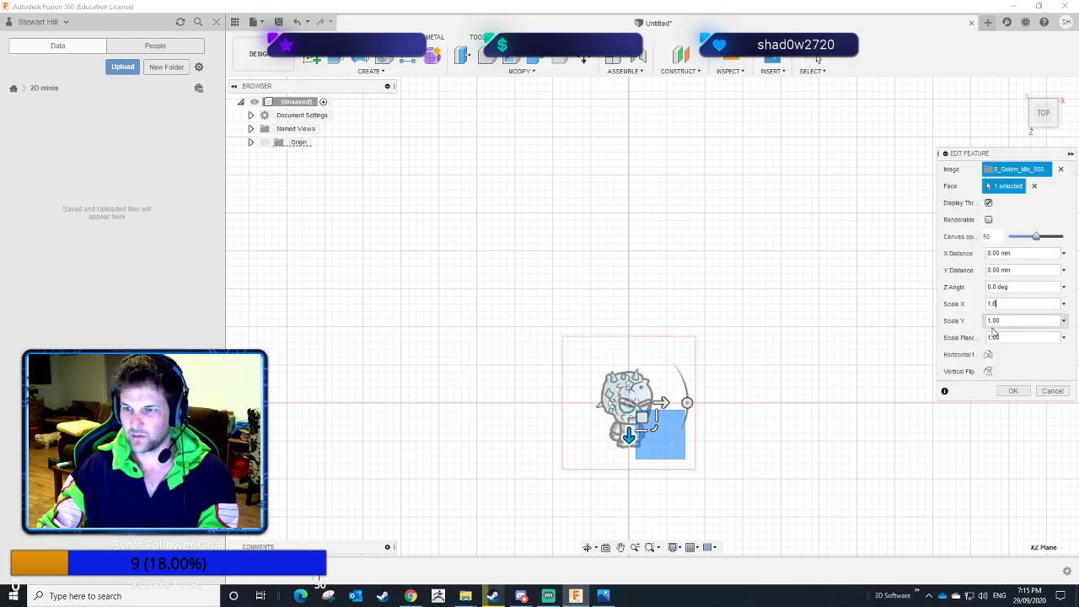
text(1.6)
key(Tab)
text(1.6)
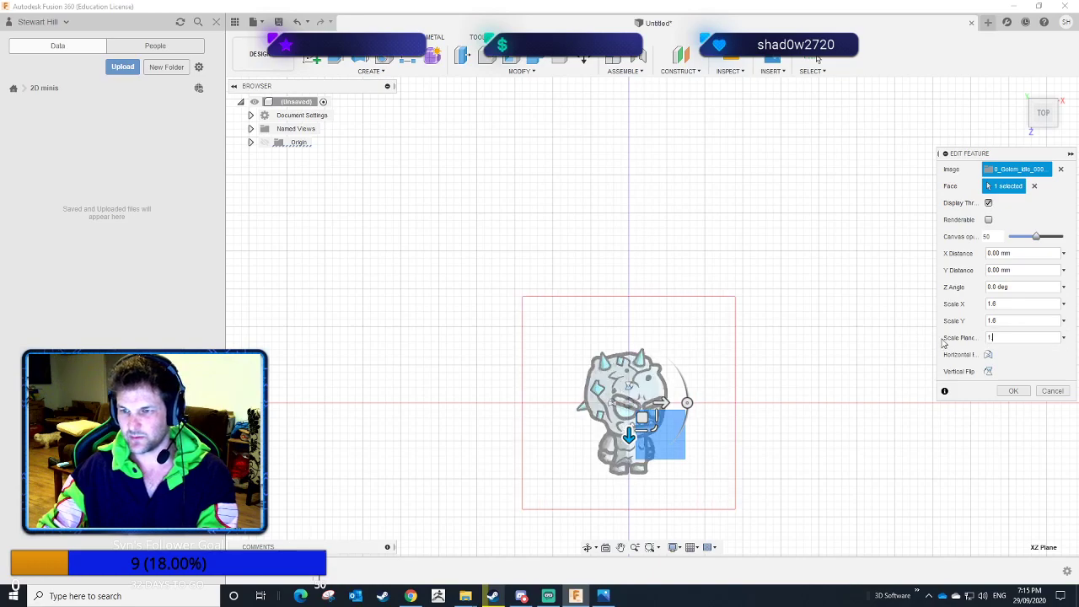
key(Tab)
drag(643, 417, 643, 300)
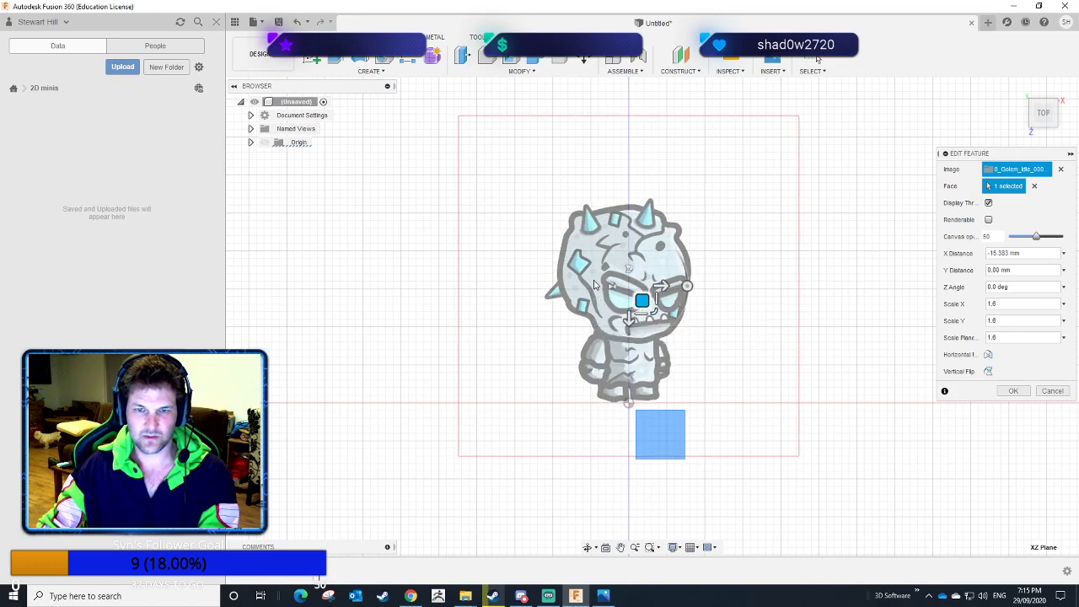
click(1003, 392)
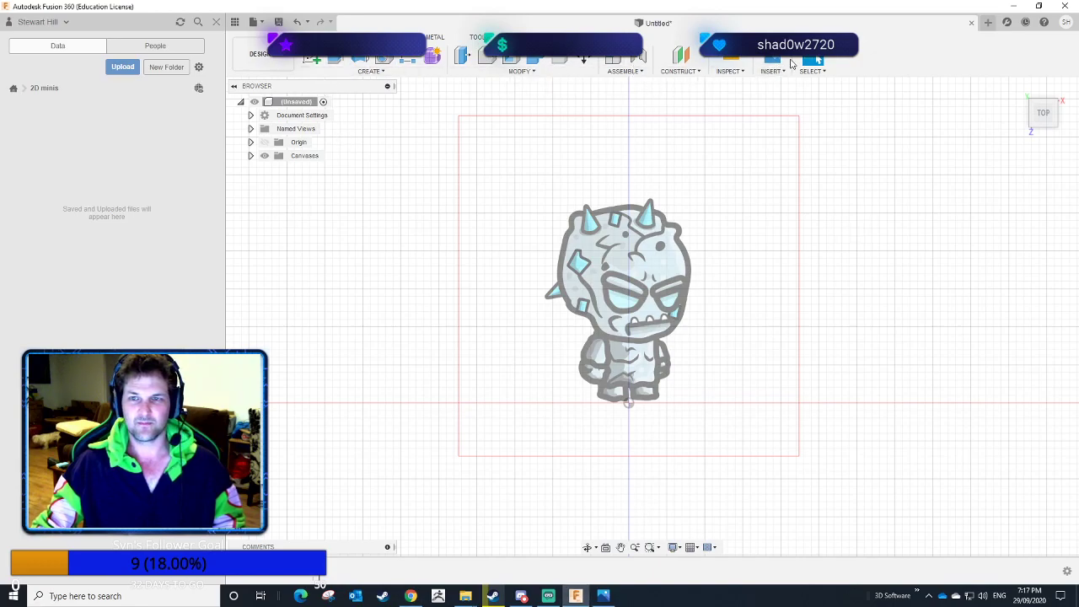
Sketch a vertical line about 26 mm long on the XZ plane from the origin to the top of the golem's head.
click(312, 58)
click(675, 444)
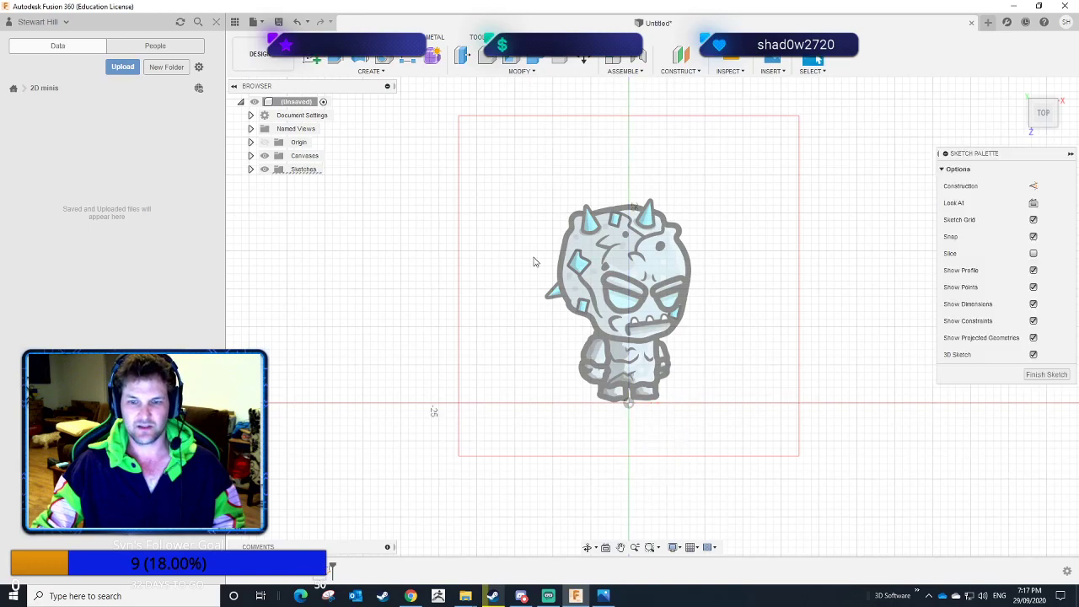
click(628, 403)
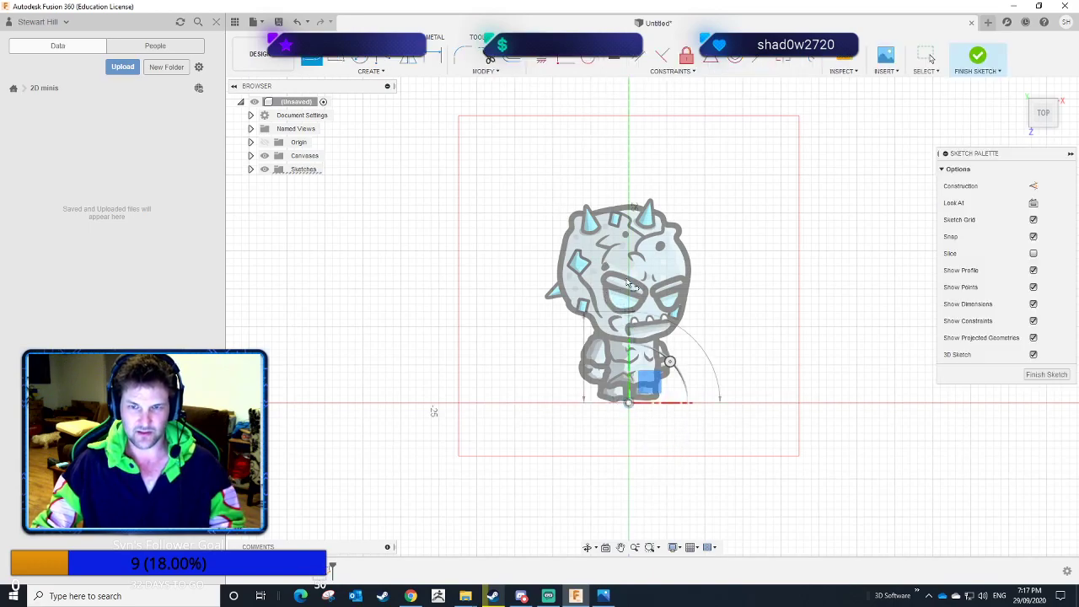
click(628, 206)
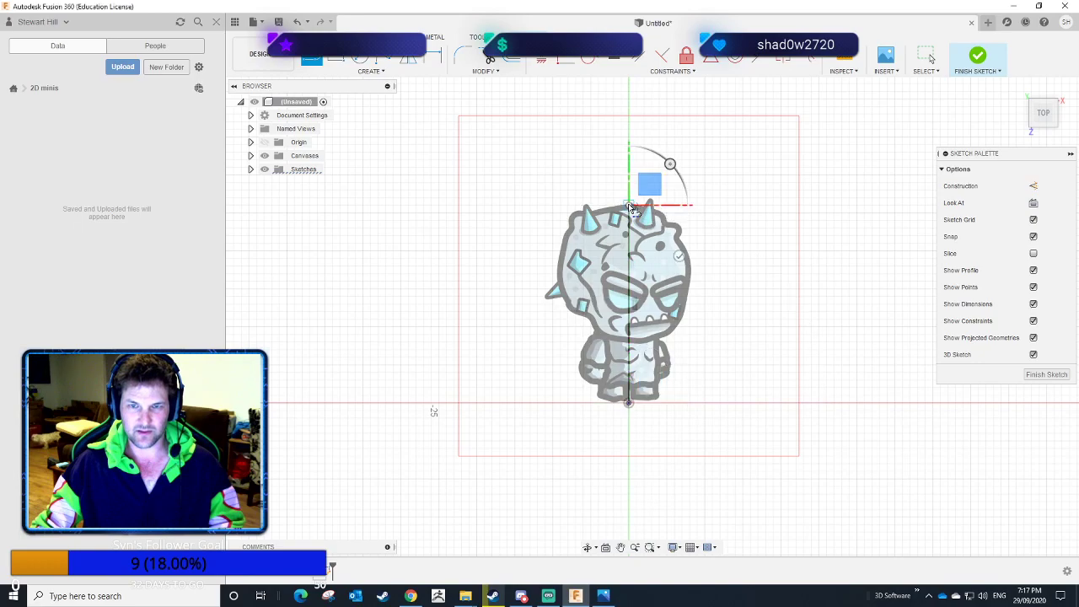
click(686, 204)
Measure the vertical line's length to check the golem's height.
click(844, 63)
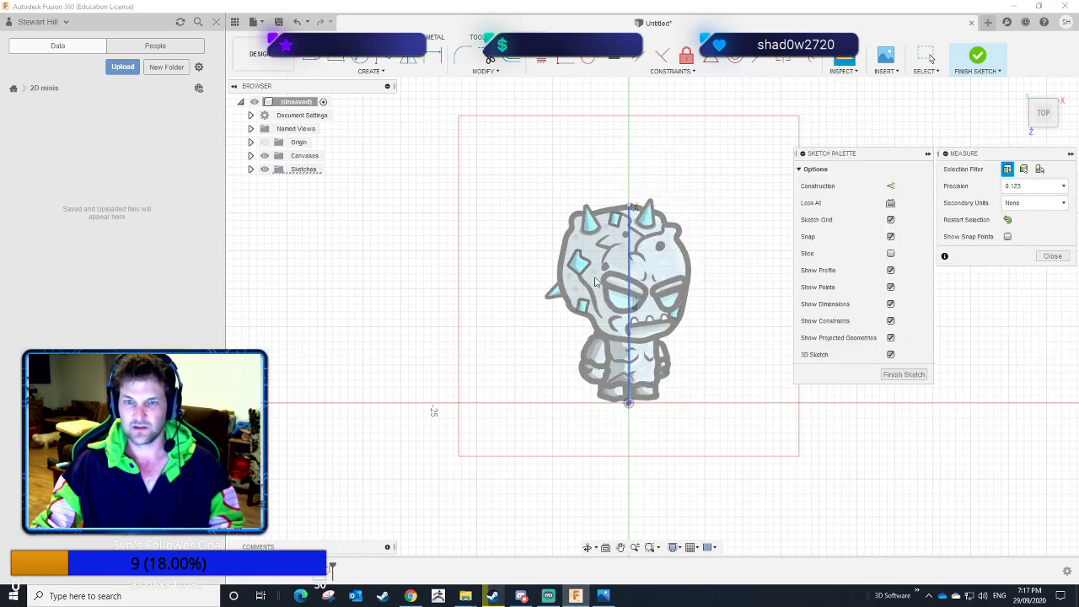
click(629, 295)
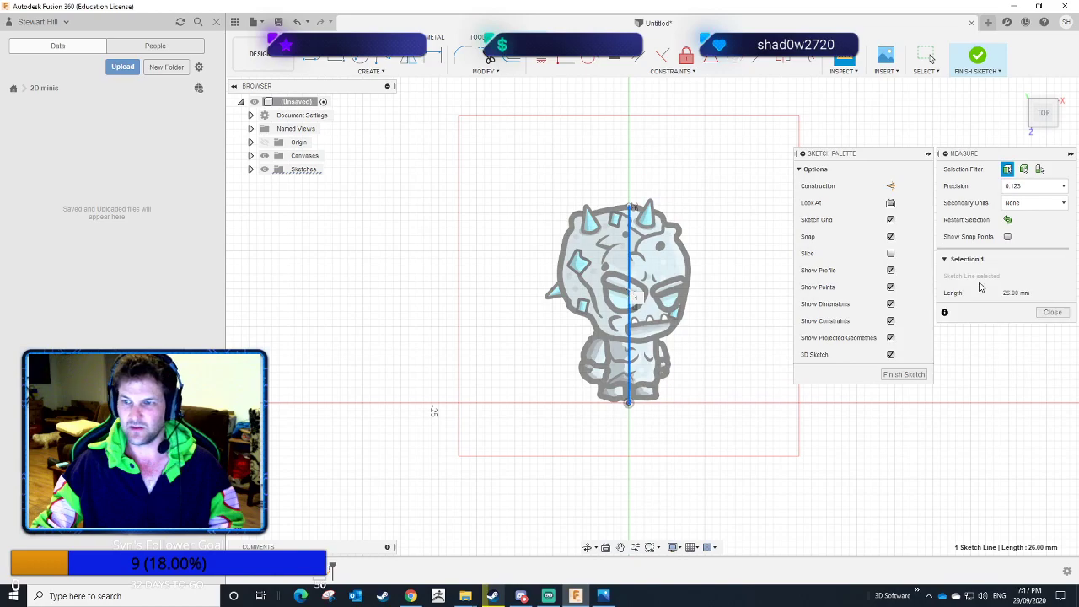
click(1052, 310)
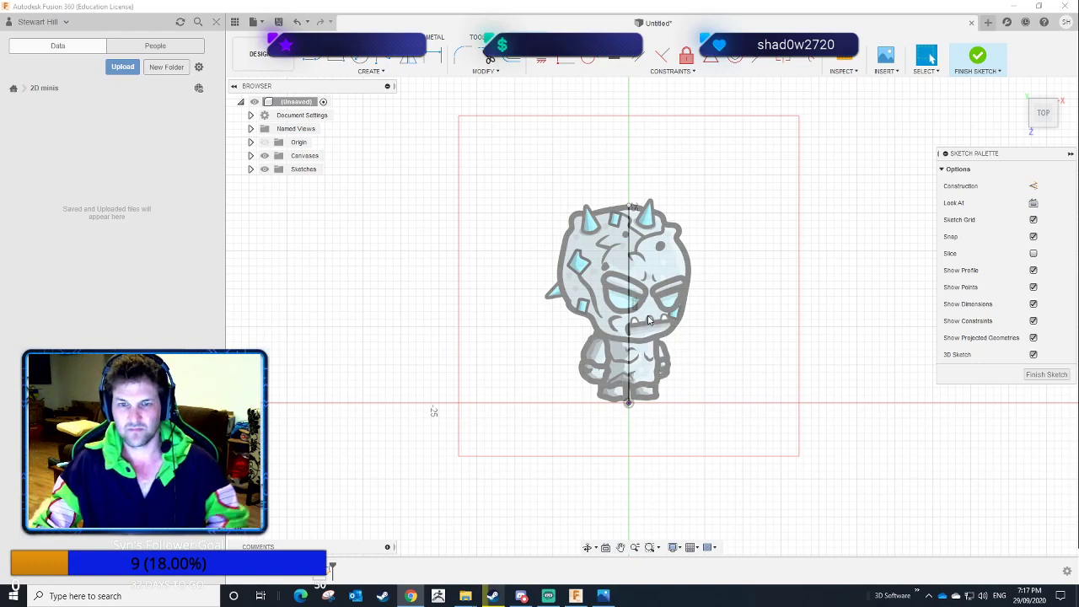
Delete the vertical reference line, finish the sketch and delete the empty sketch.
click(628, 296)
key(Delete)
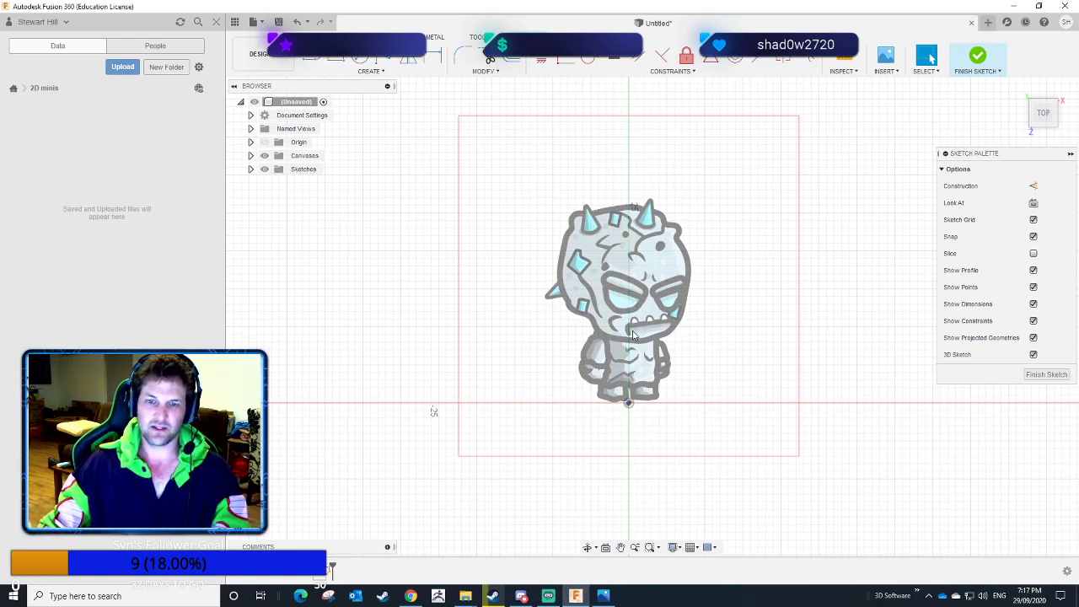
click(1045, 374)
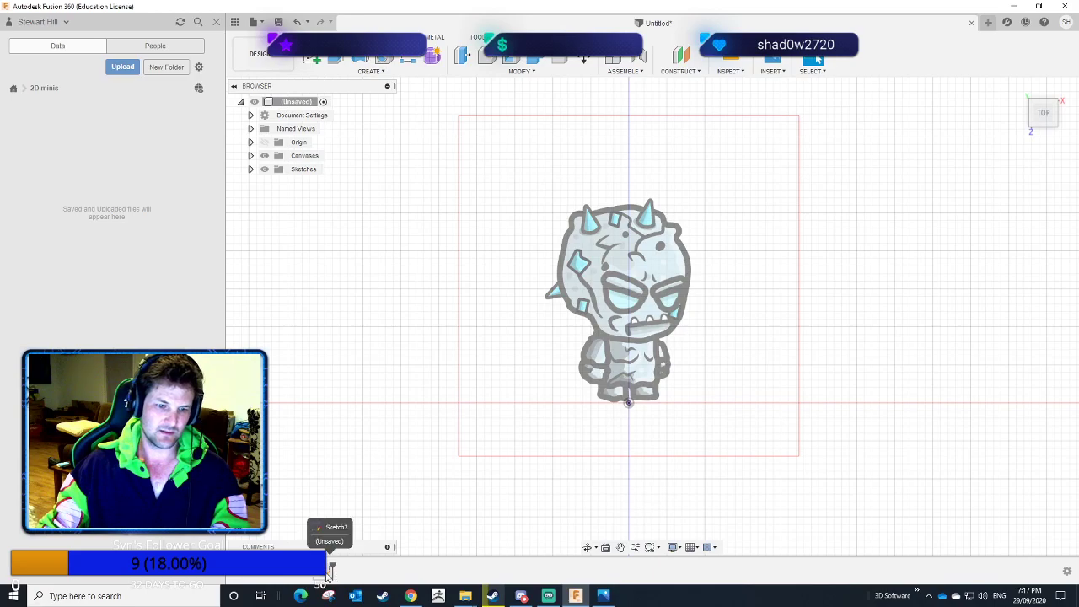
right_click(328, 574)
click(380, 498)
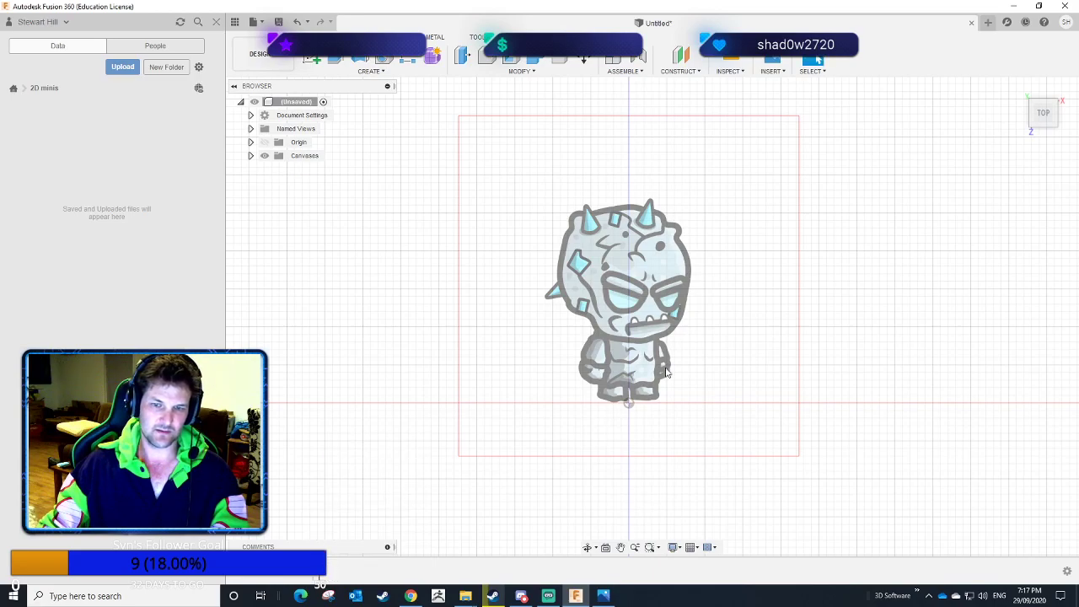
Start a new sketch on the XZ plane over the golem canvas.
click(312, 56)
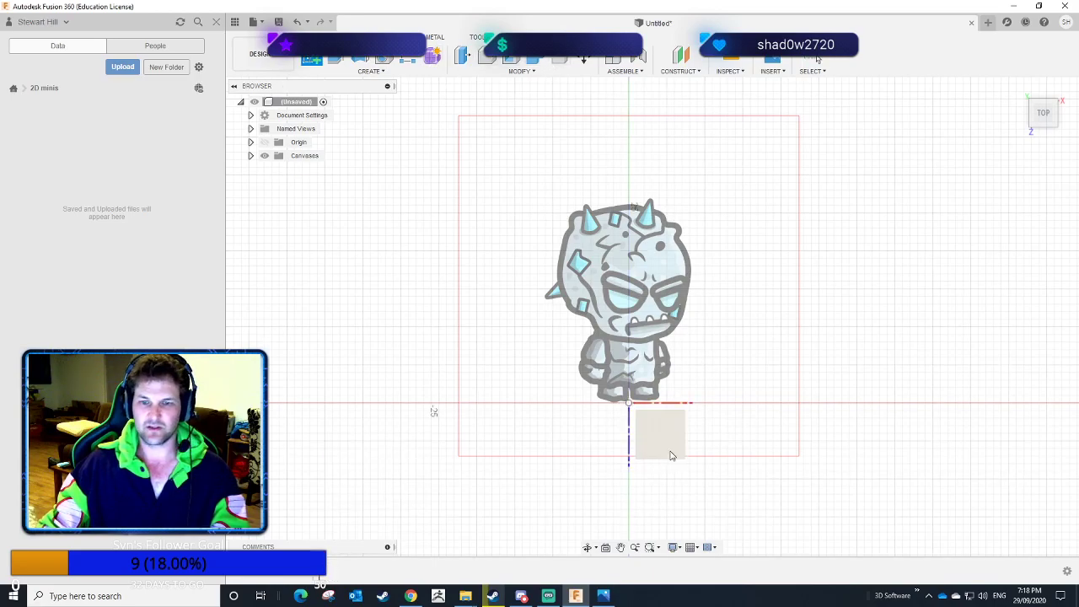
click(658, 441)
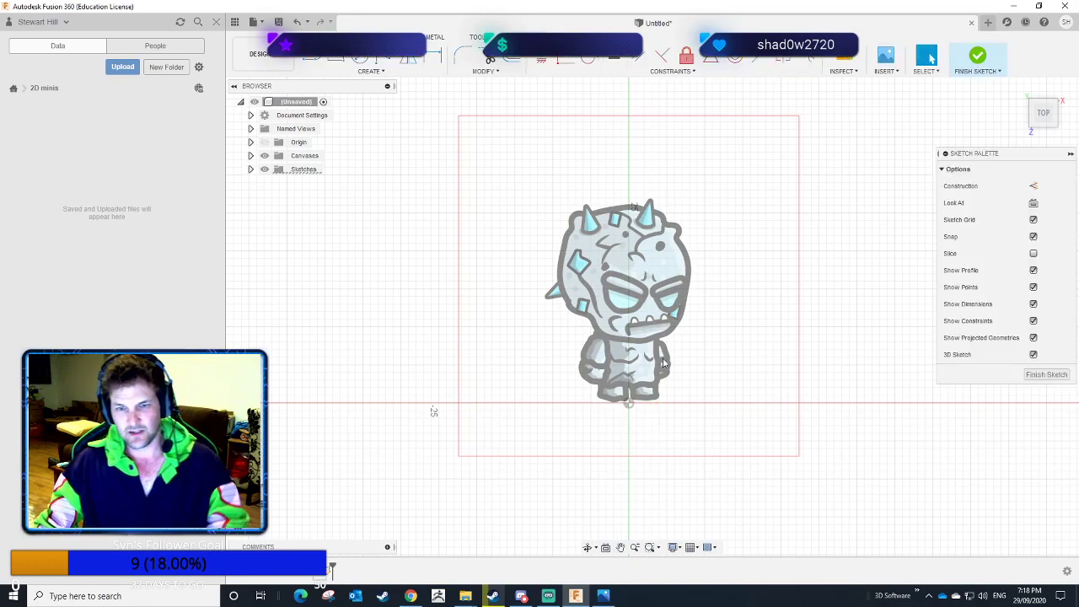
Examine the golem's head, face, body and feet up close to plan how to trace its outlines.
scroll(650, 374, up, 5)
scroll(650, 374, up, 2)
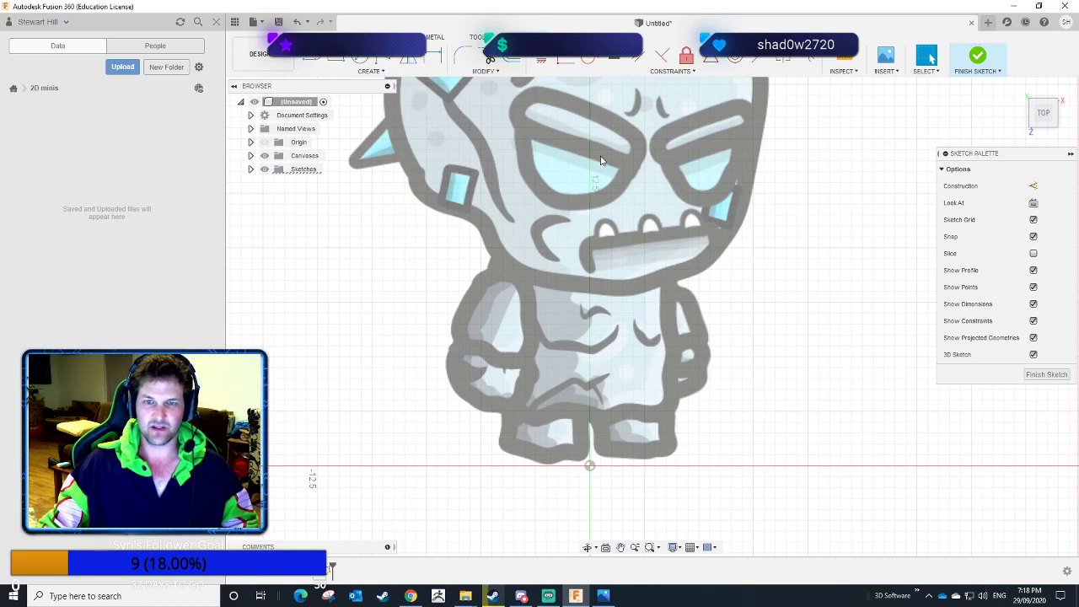
mouse_move(643, 190)
middle_down()
mouse_move(622, 395)
mouse_move(630, 372)
middle_up()
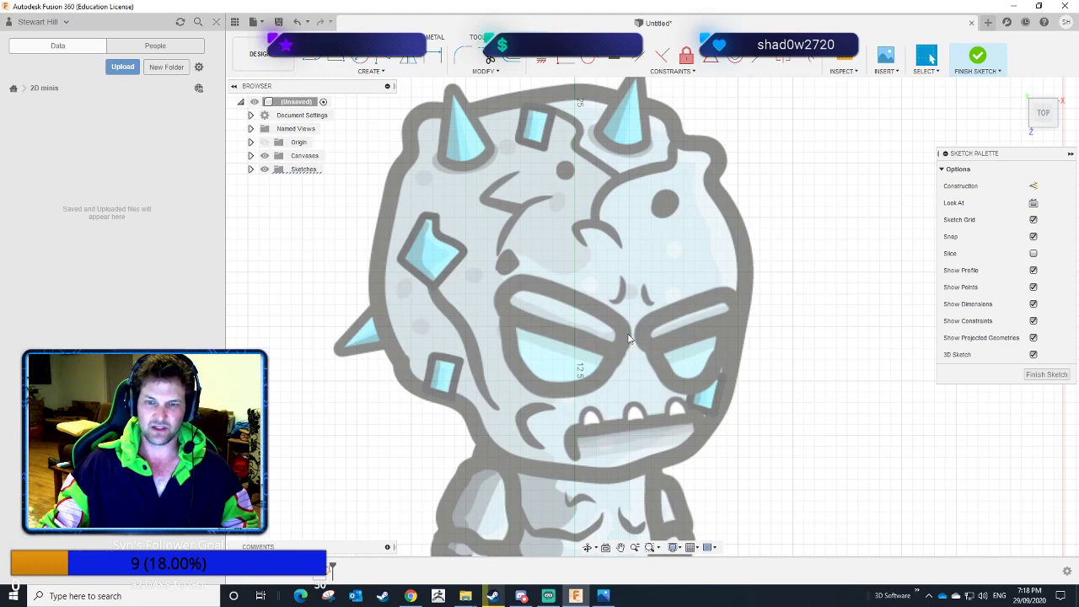
mouse_move(762, 455)
middle_down()
mouse_move(784, 417)
mouse_move(816, 455)
mouse_move(867, 460)
middle_up()
key(Escape)
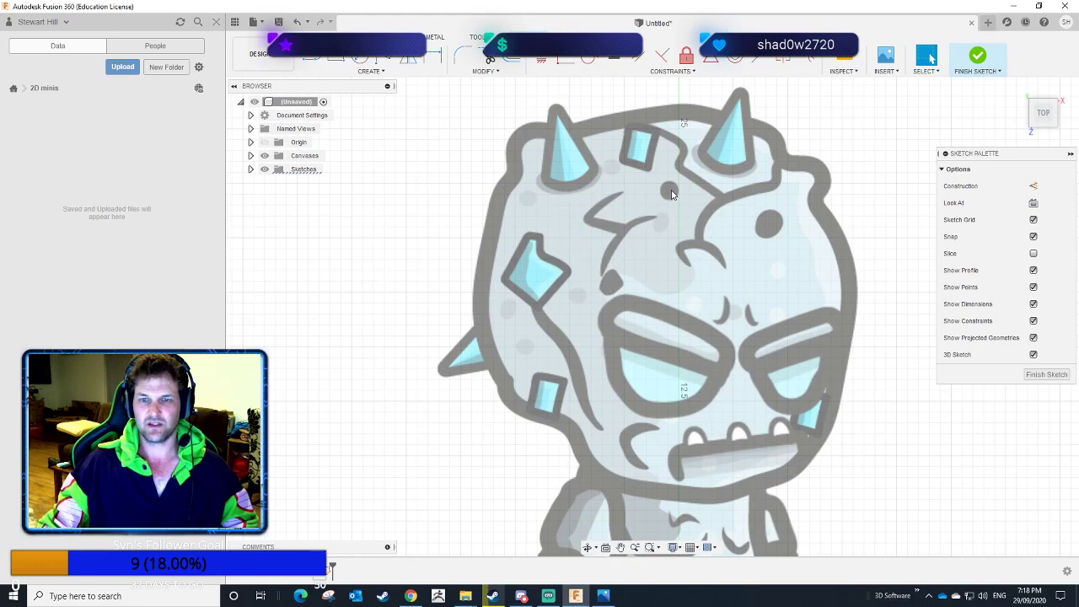
scroll(908, 437, down, 3)
mouse_move(826, 313)
middle_down()
mouse_move(811, 228)
mouse_move(838, 272)
middle_up()
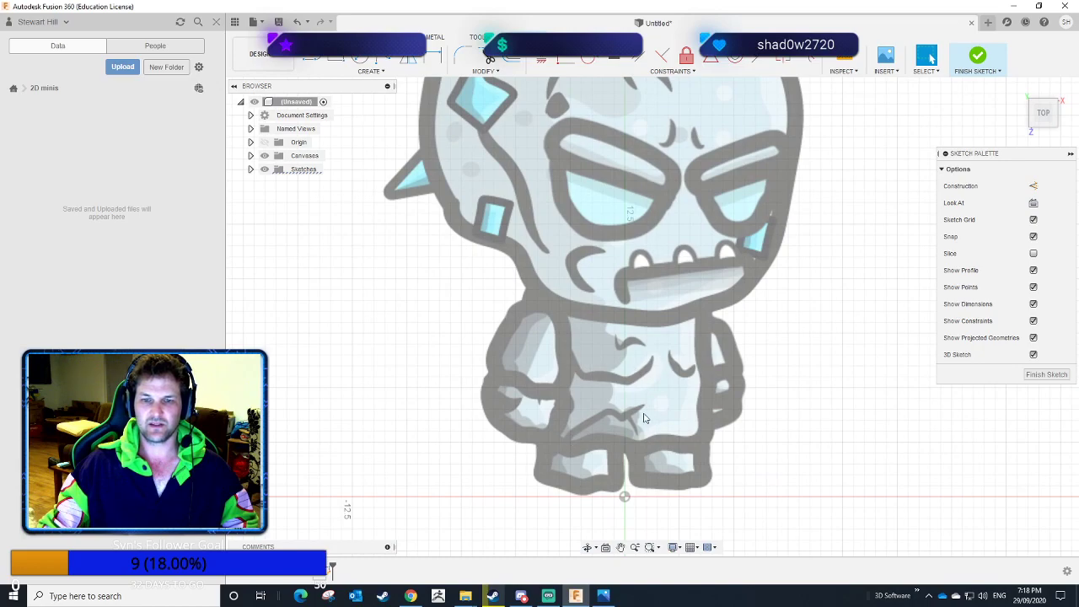
middle_drag(814, 348, 797, 436)
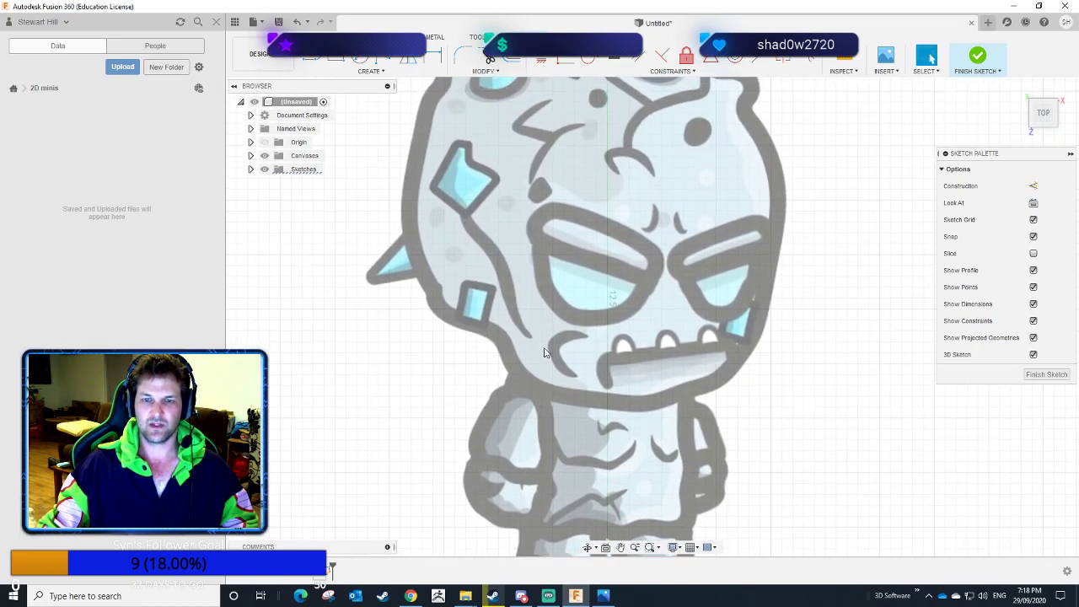
mouse_move(834, 326)
middle_down()
mouse_move(809, 421)
mouse_move(824, 435)
mouse_move(854, 397)
mouse_move(827, 370)
mouse_move(784, 388)
middle_up()
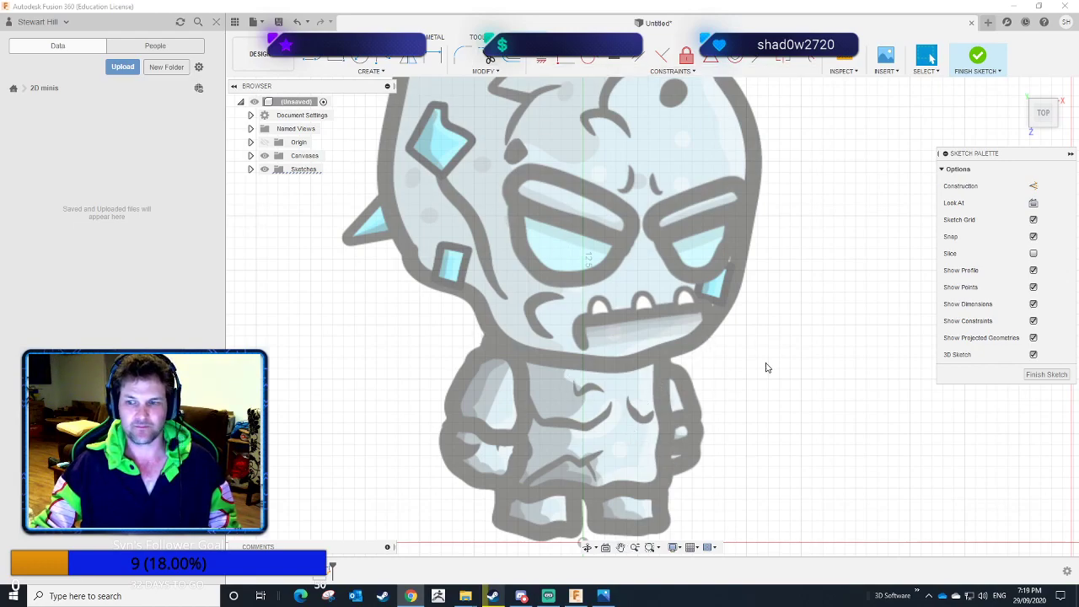
click(387, 72)
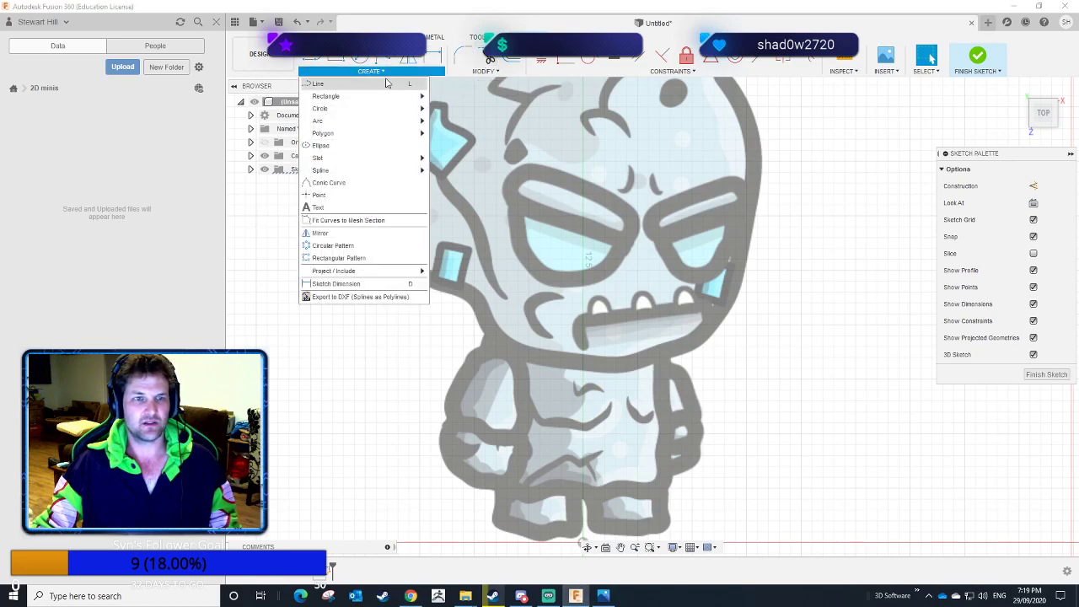
mouse_move(413, 170)
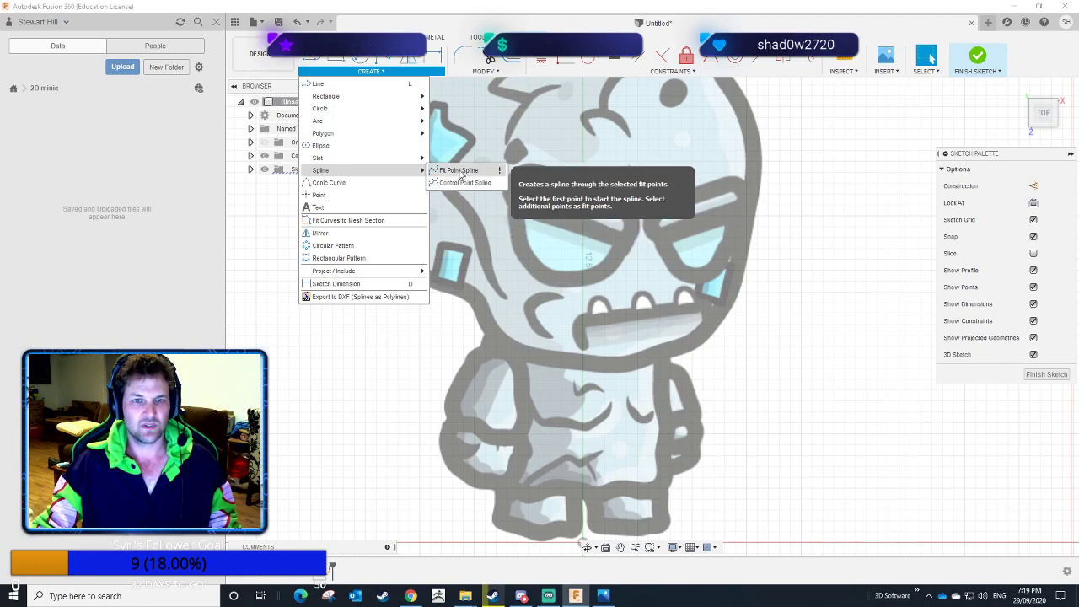
click(456, 183)
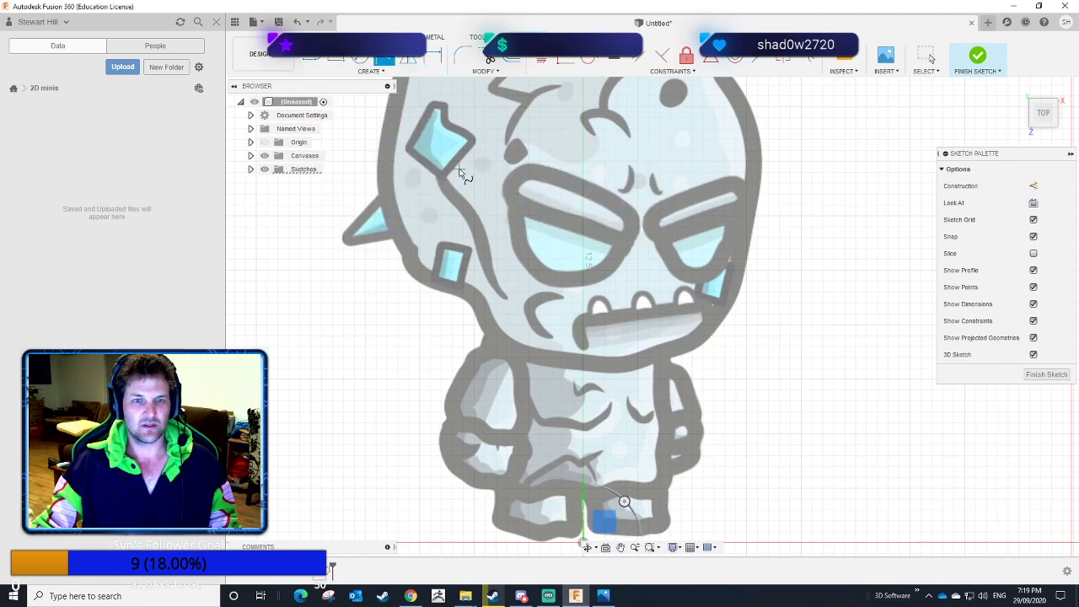
click(463, 292)
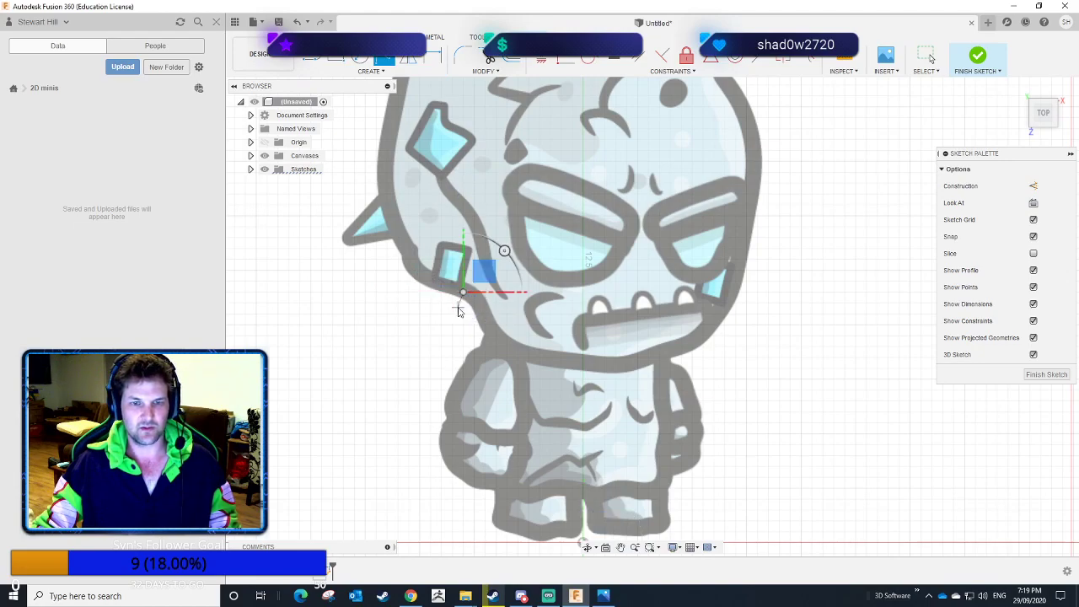
right_click(459, 309)
click(409, 309)
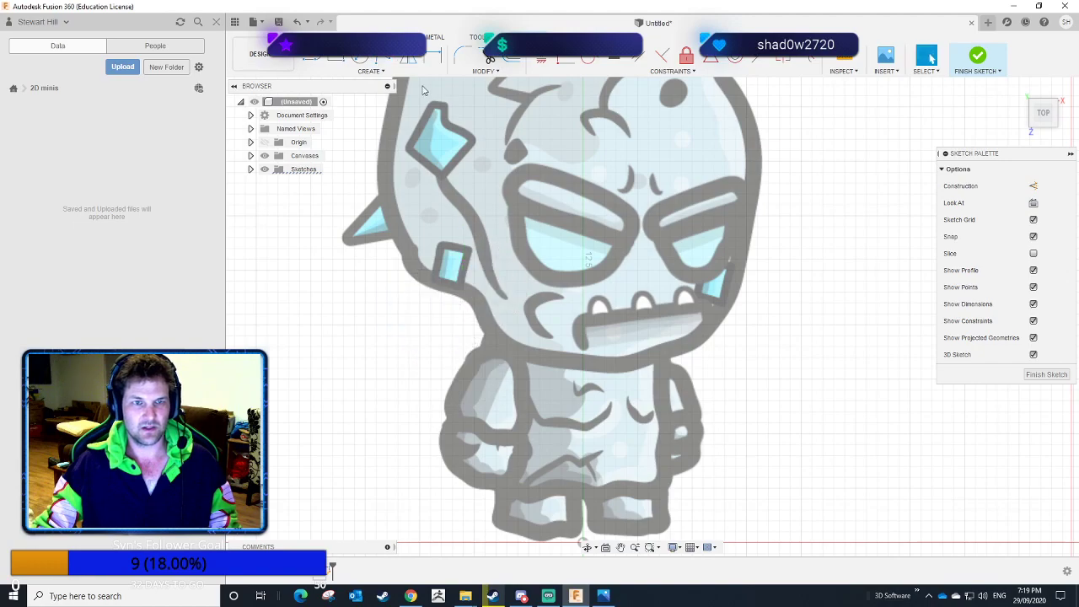
click(380, 62)
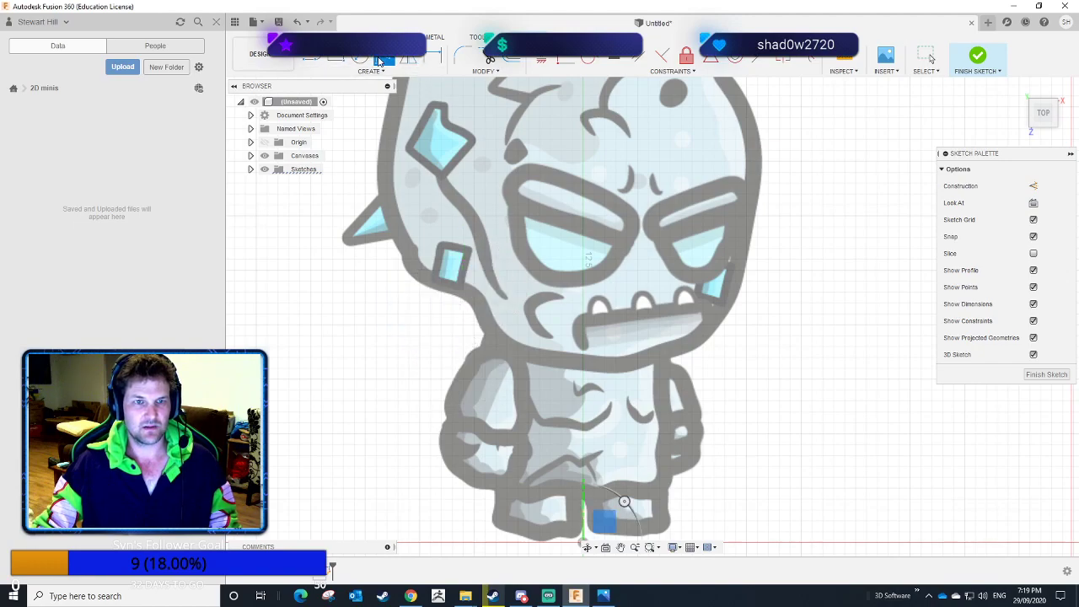
click(506, 346)
right_click(474, 314)
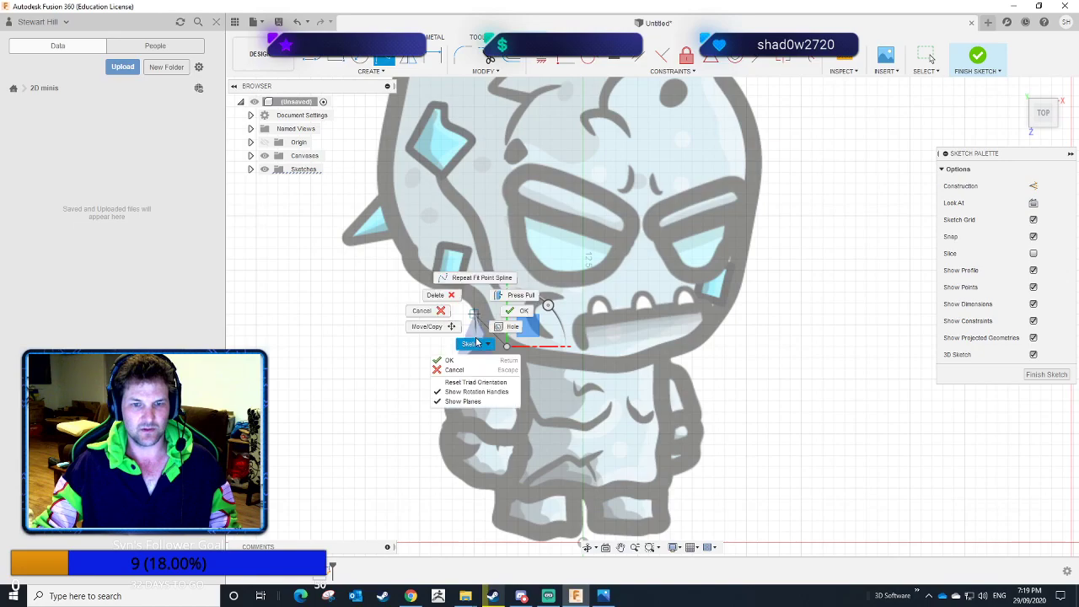
click(425, 310)
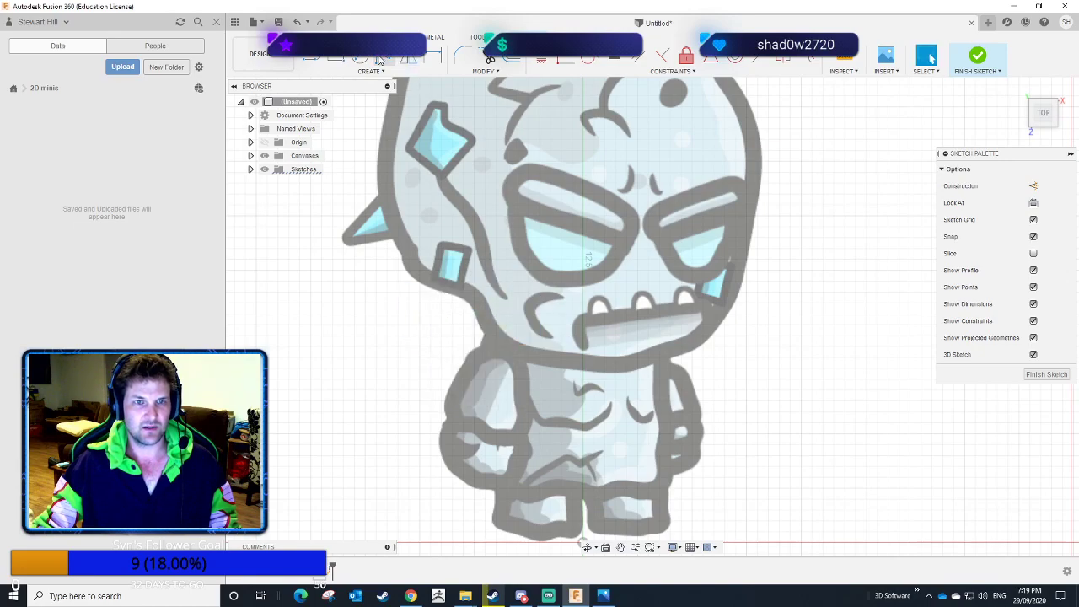
Start a fit point spline at the golem's crotch and trace around the left foot up to the underside of the left hand.
click(381, 61)
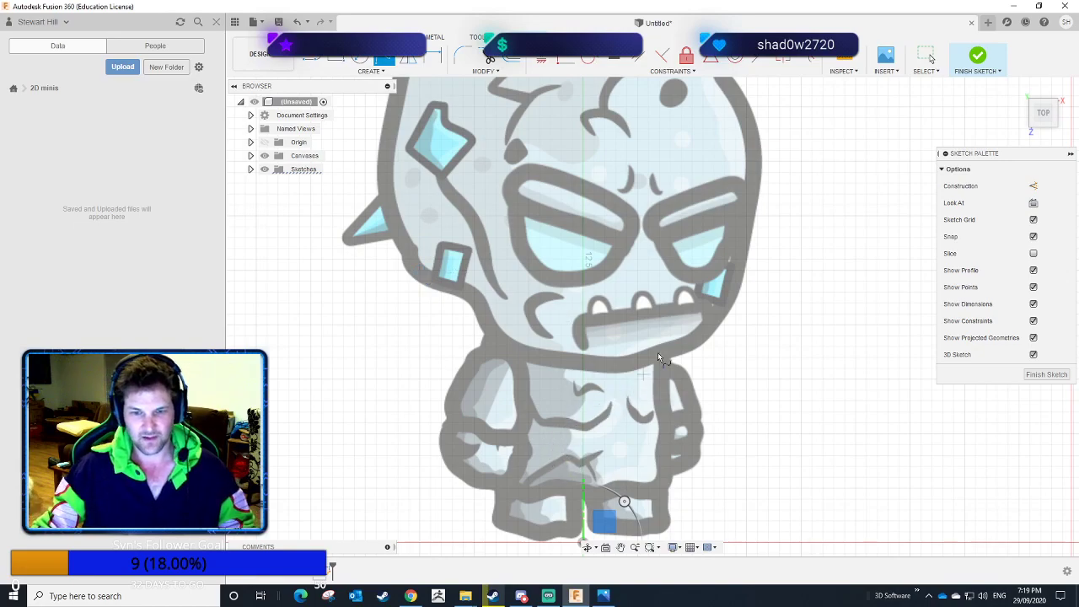
middle_drag(637, 455, 641, 358)
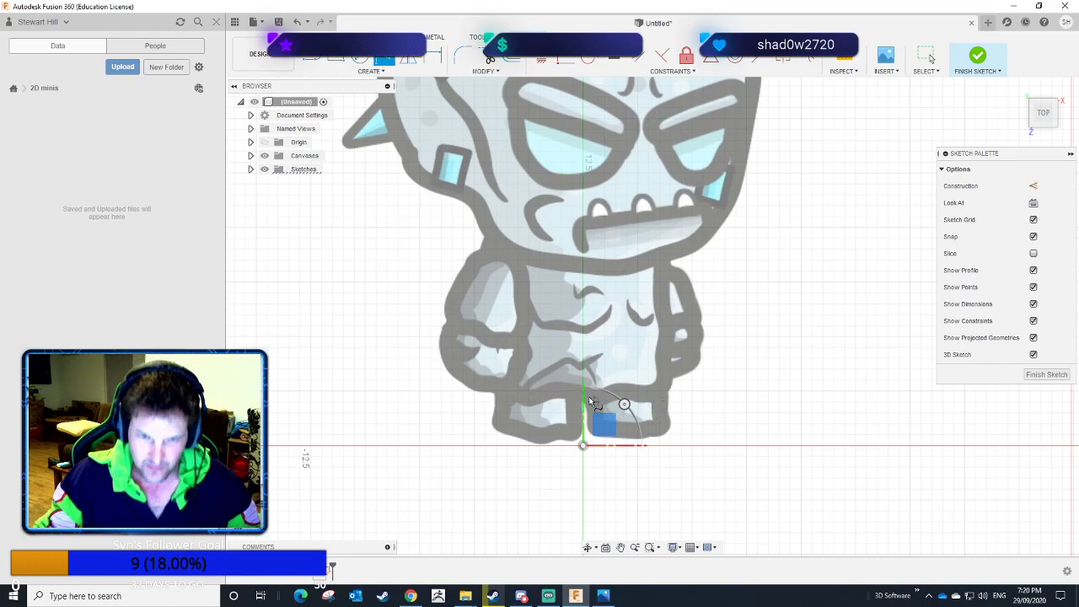
scroll(578, 396, up, 1)
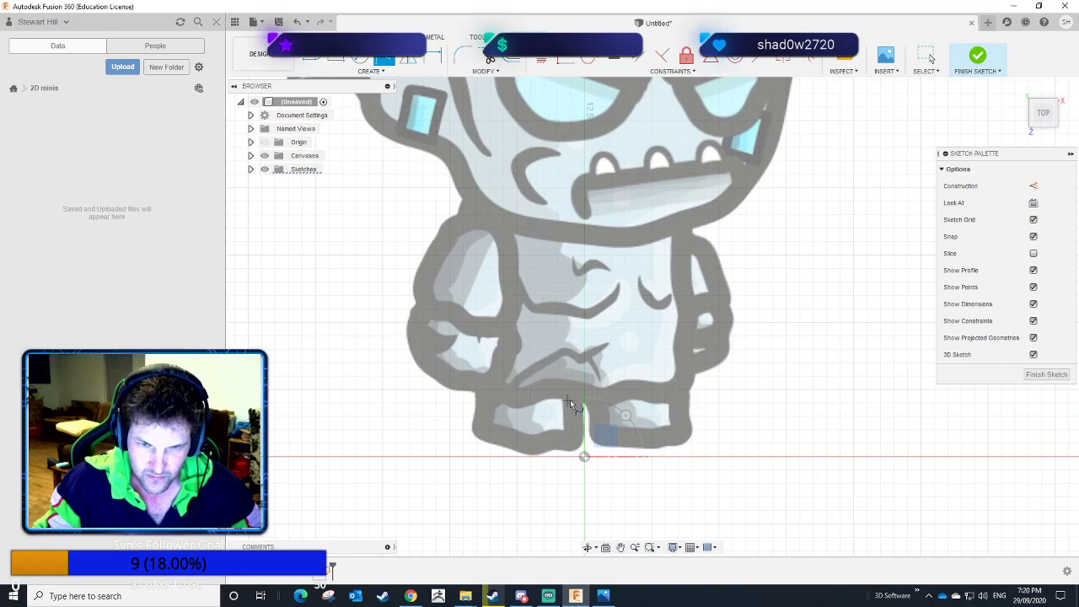
click(585, 403)
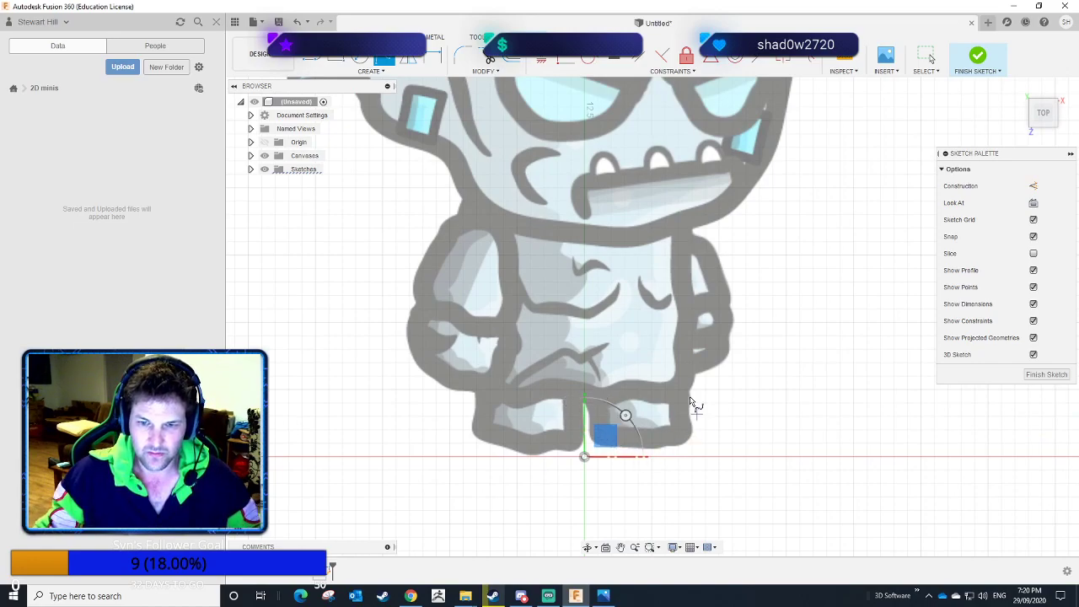
click(571, 390)
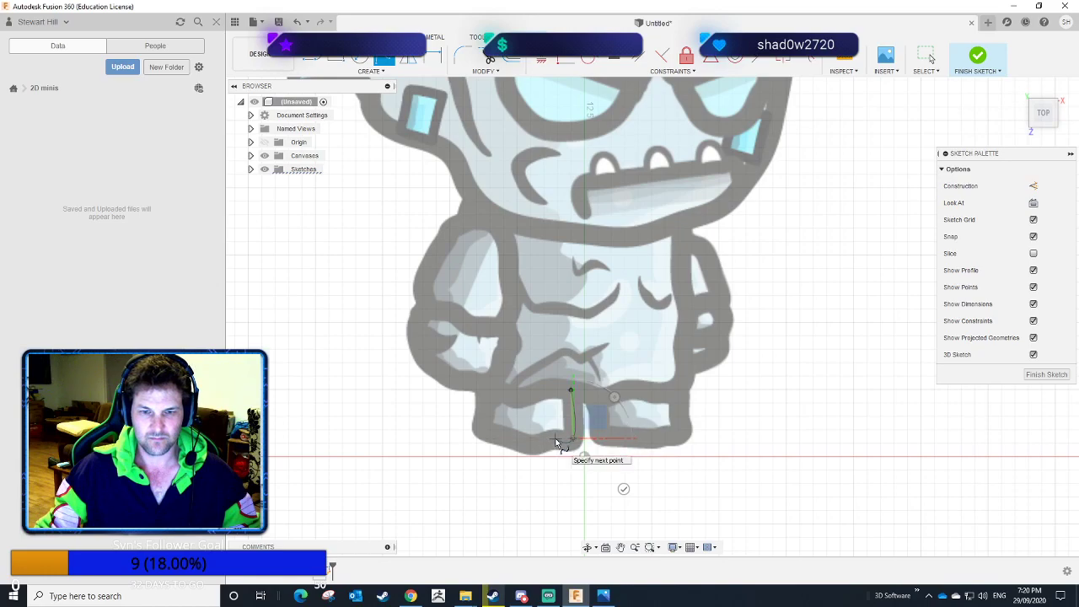
click(571, 438)
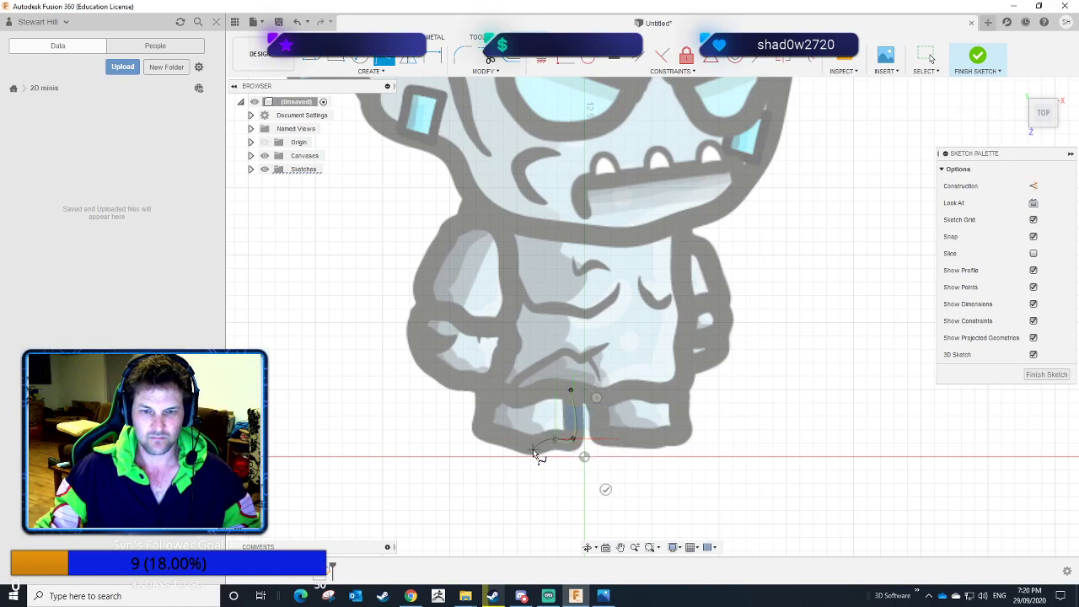
click(534, 446)
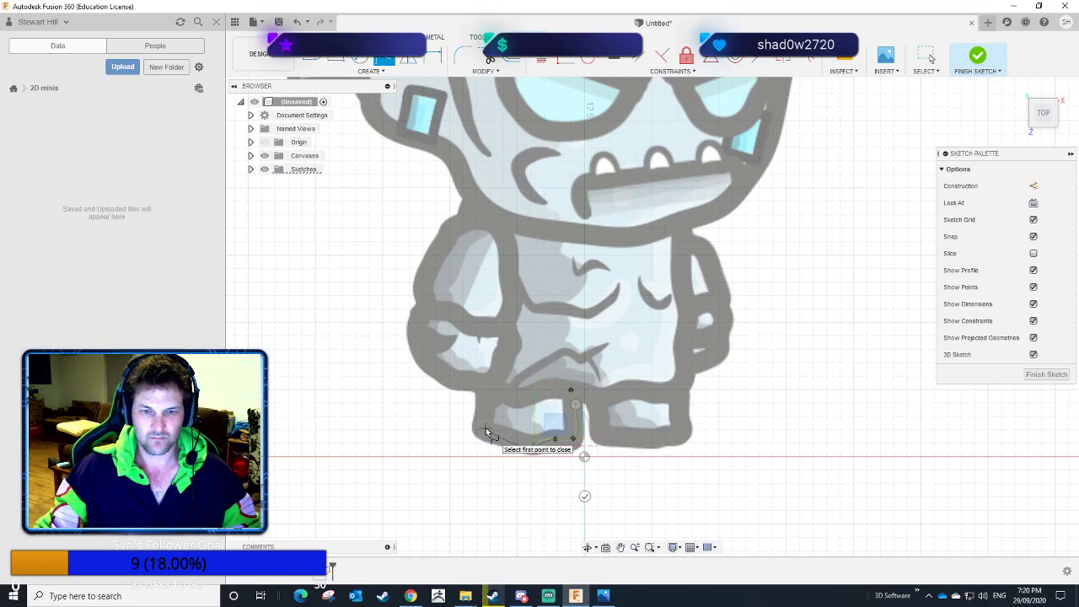
click(482, 428)
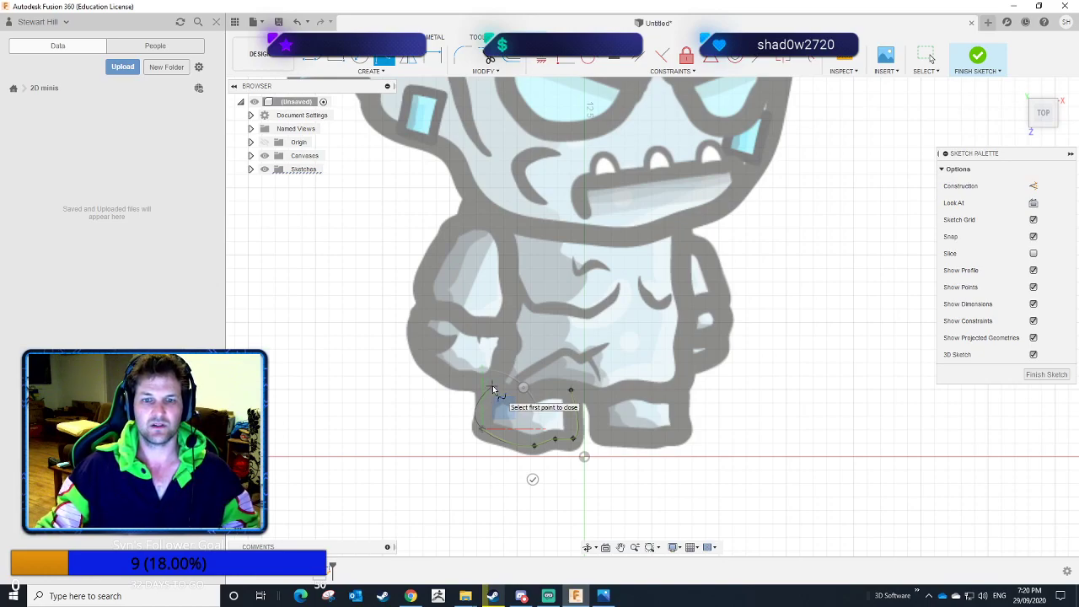
click(493, 385)
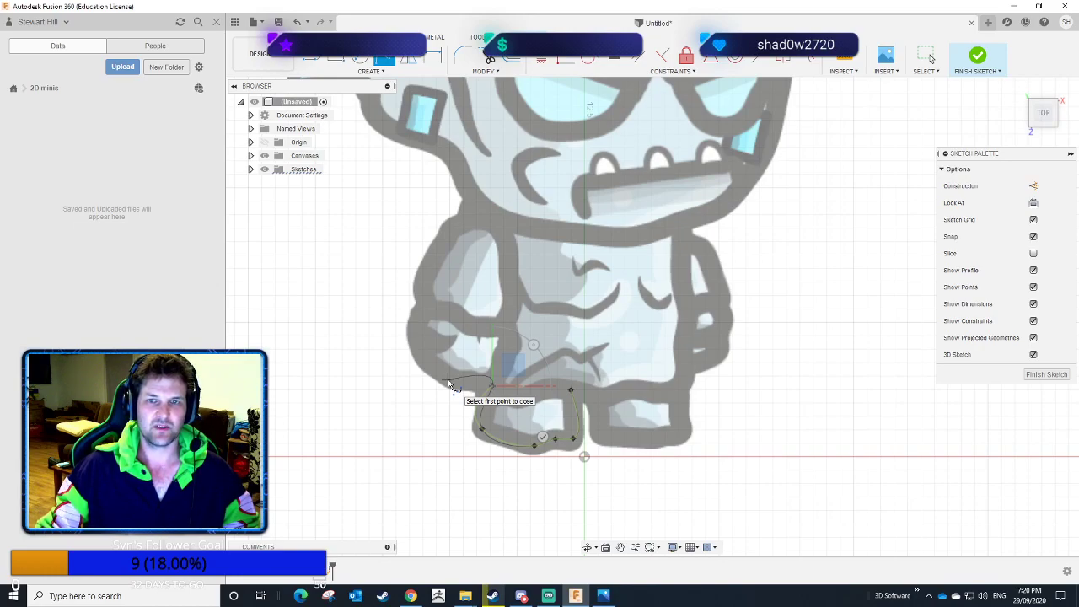
click(369, 71)
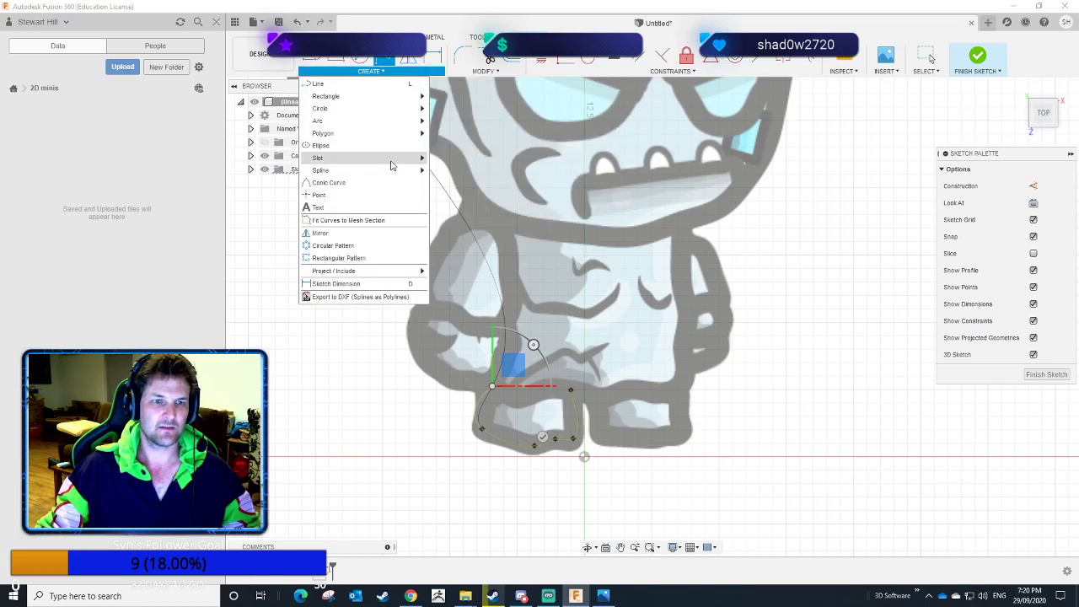
mouse_move(386, 179)
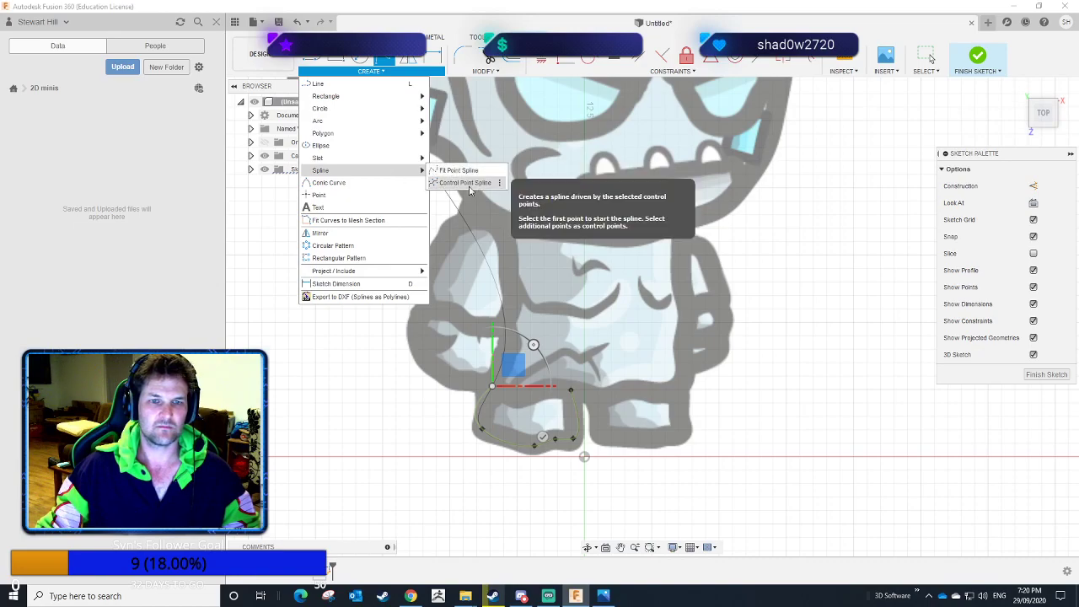
mouse_move(359, 163)
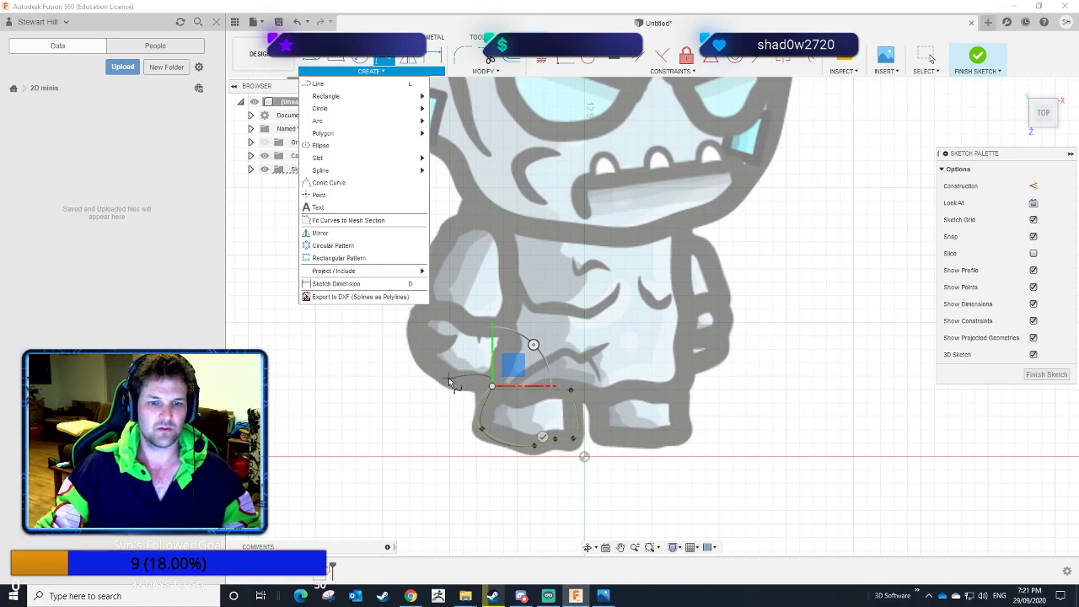
Continue the spline around the golem's left hand and up the outer arm to where the shoulder meets the head.
click(449, 380)
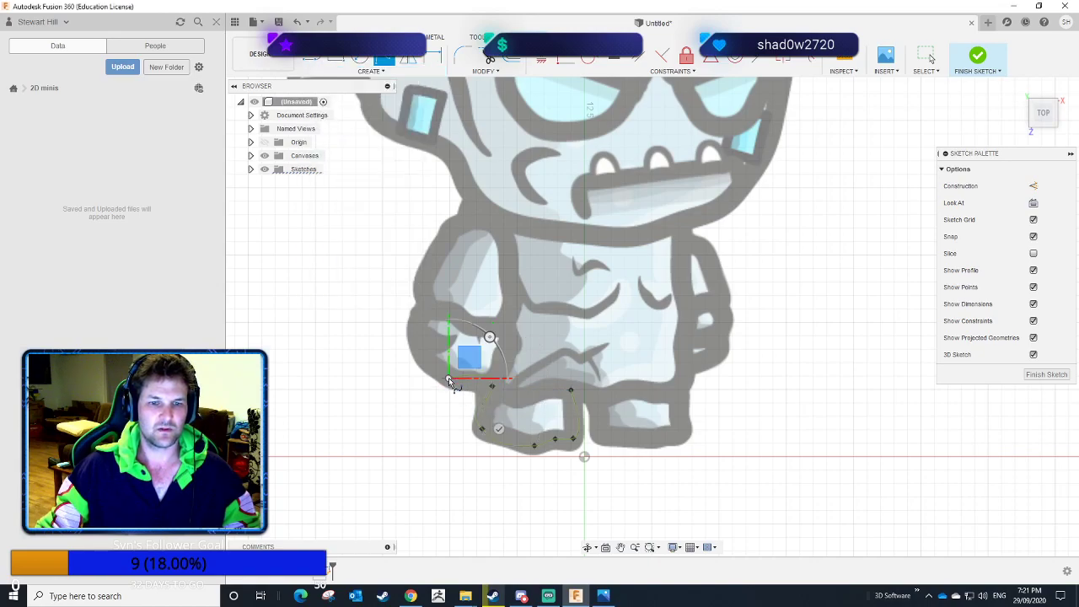
click(421, 344)
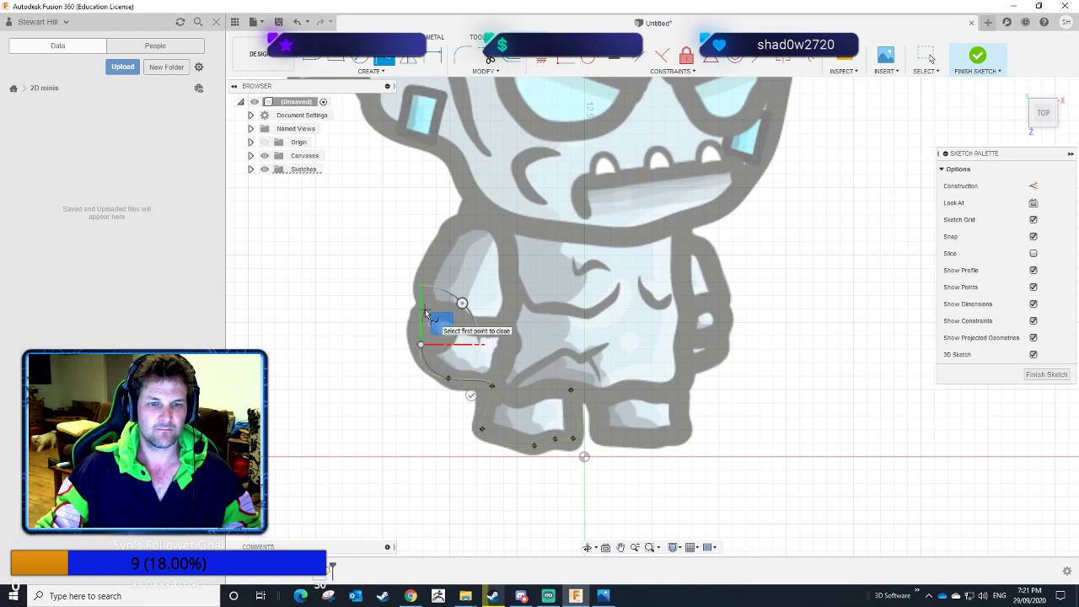
click(429, 304)
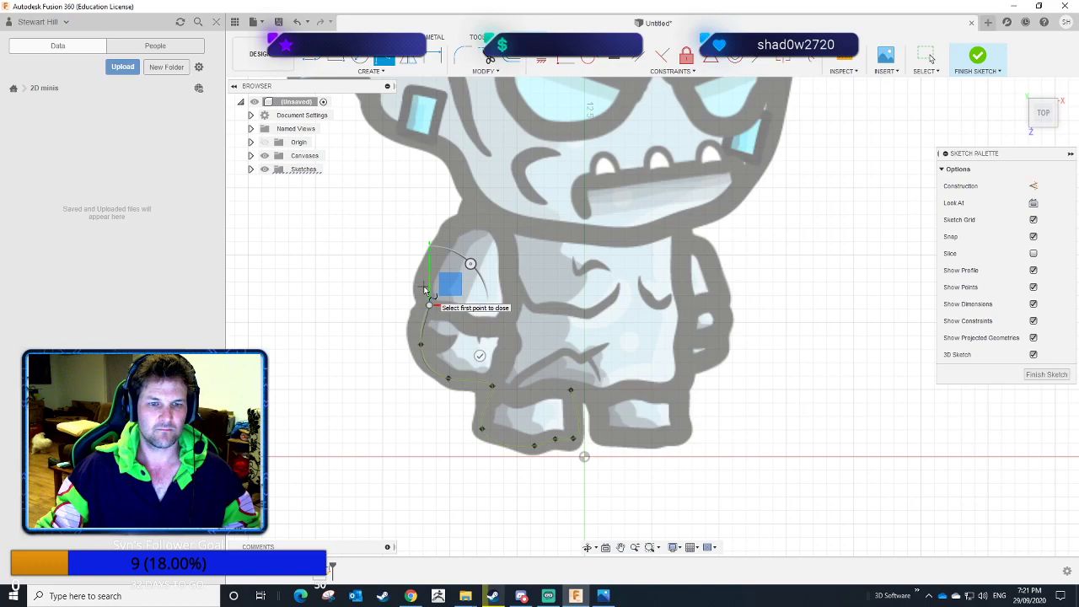
click(424, 287)
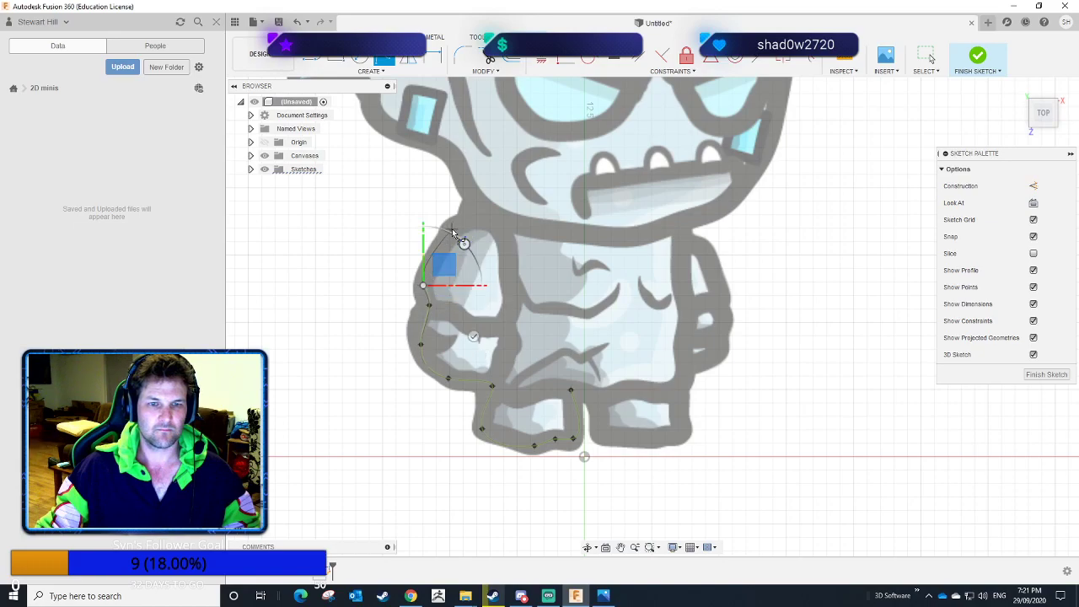
click(451, 229)
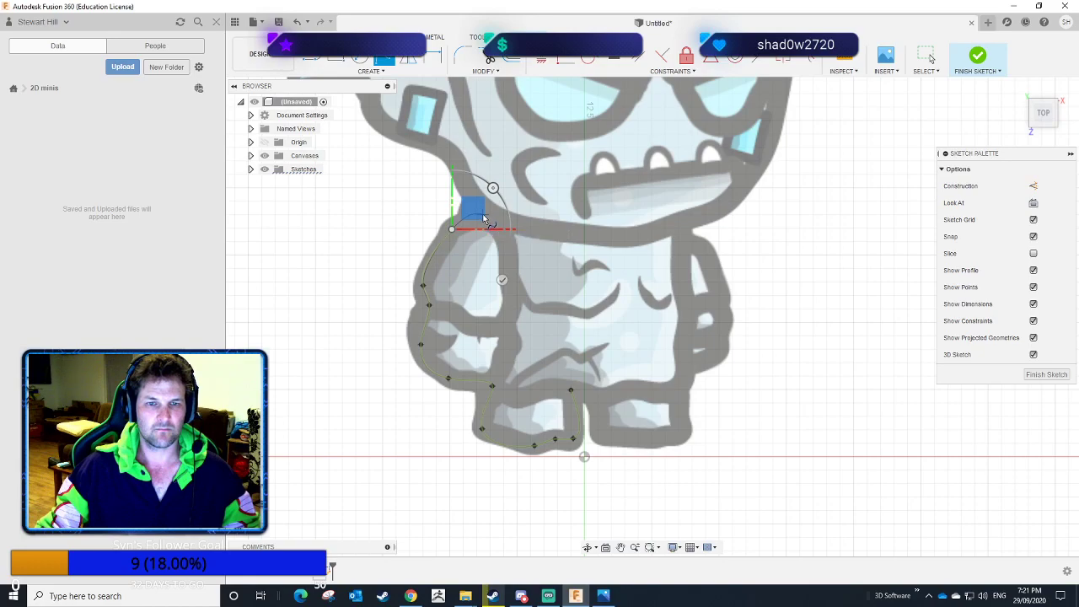
click(482, 217)
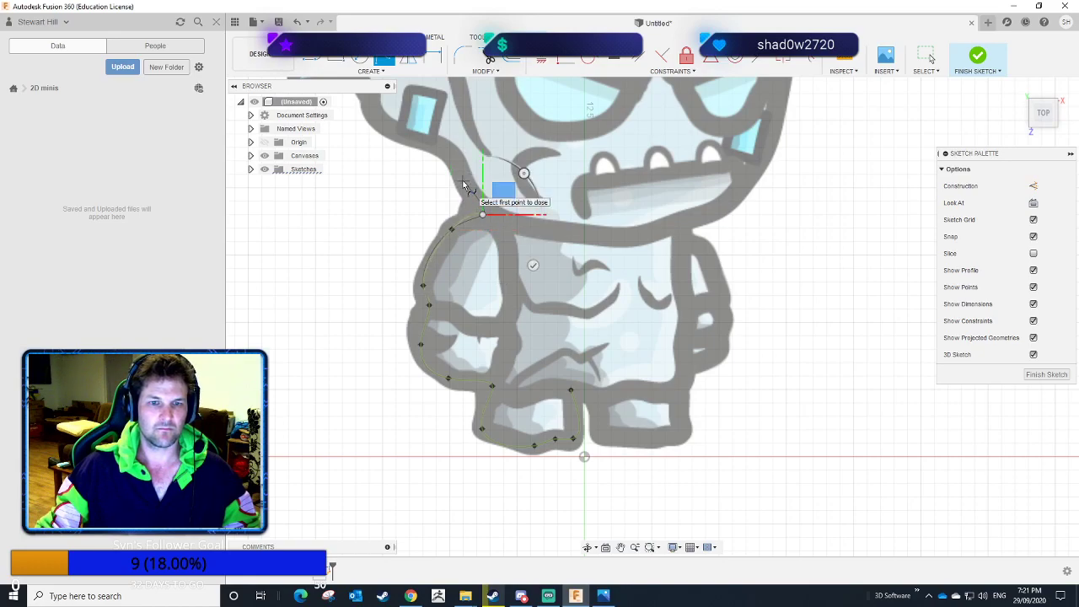
Extend the spline from the shoulder along the lower left jaw, passing beneath the small square crystal.
click(465, 187)
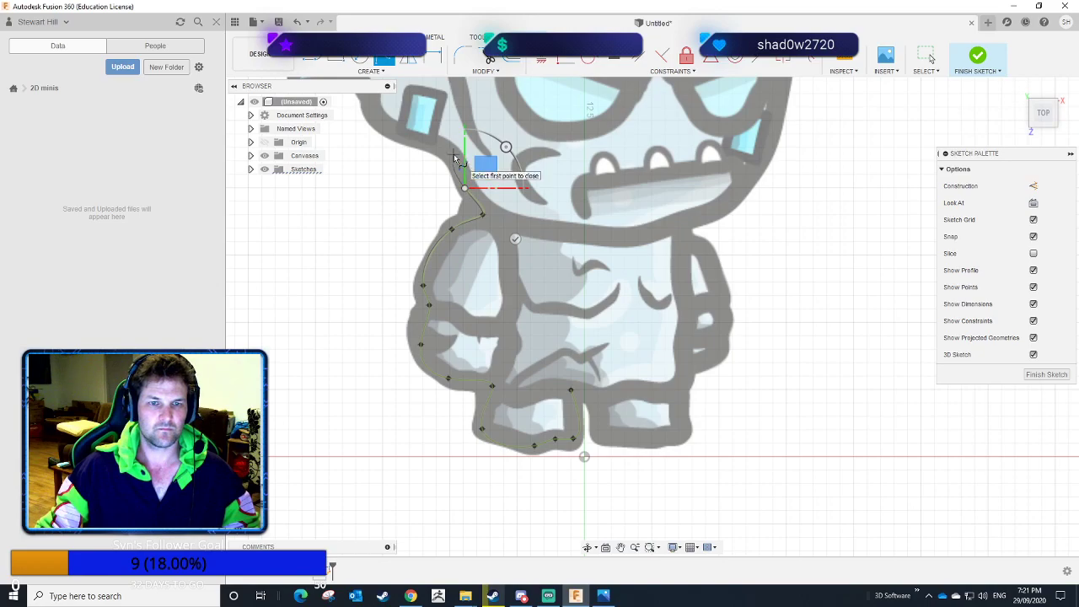
click(452, 155)
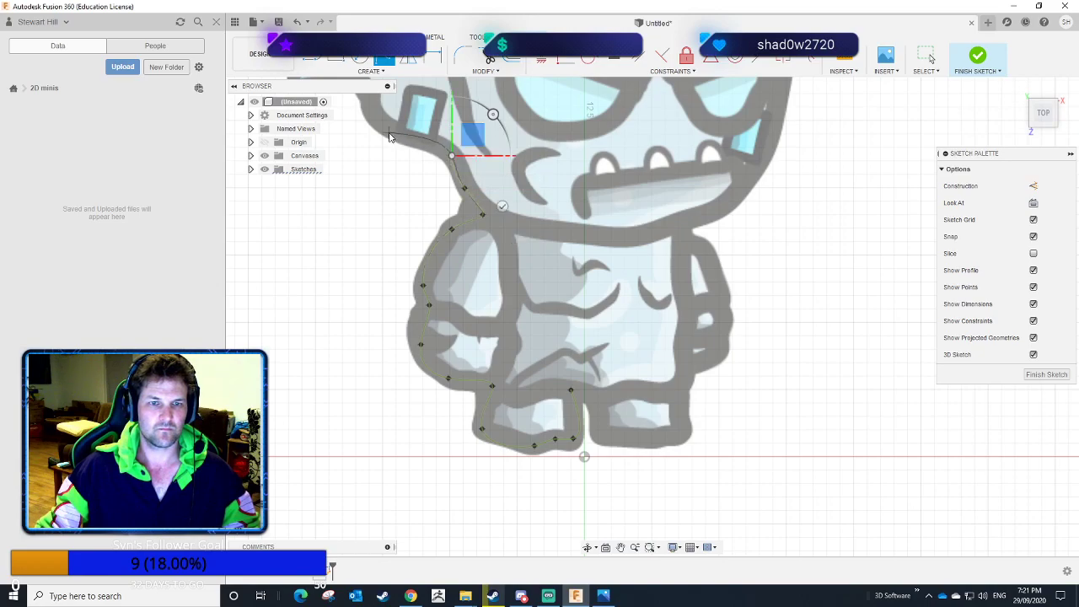
click(399, 132)
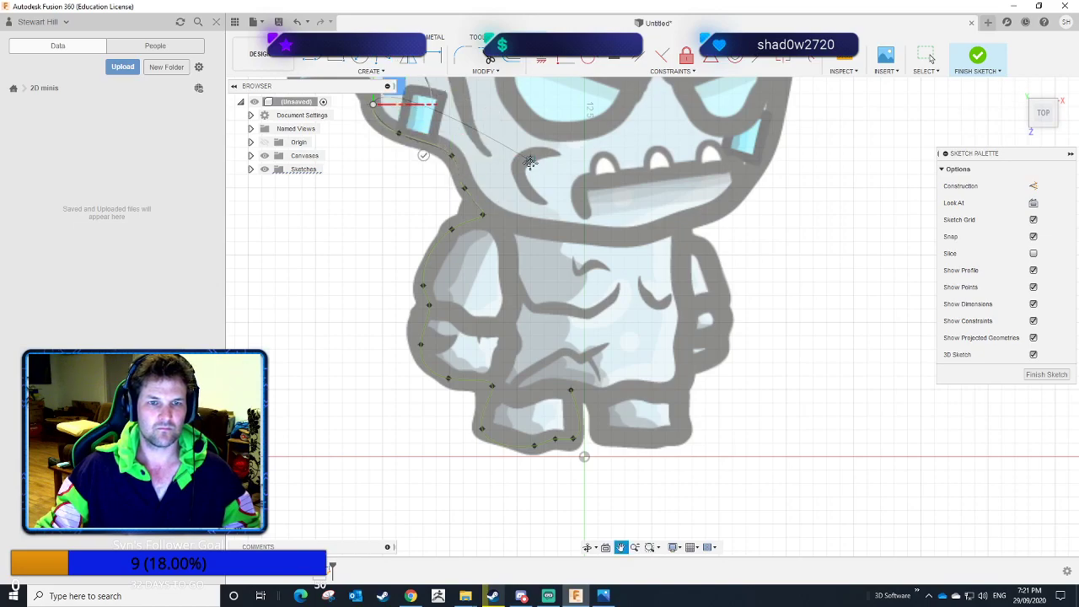
Trace the left side of the head past the side spike to the bump beside the left horn, and end the spline there.
click(620, 548)
drag(557, 197, 611, 444)
middle_drag(611, 444, 618, 477)
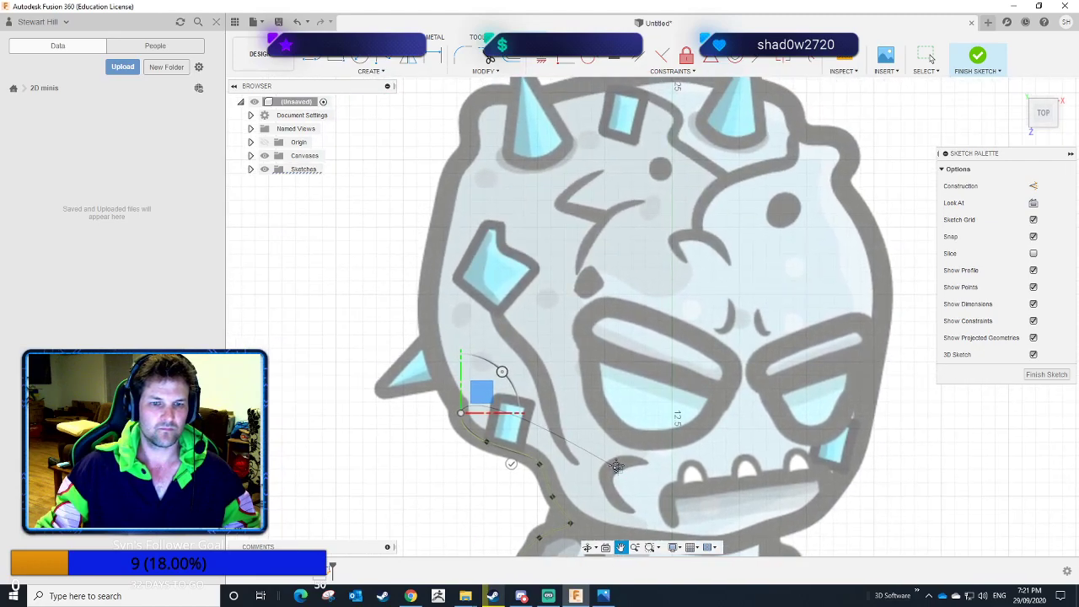
click(426, 340)
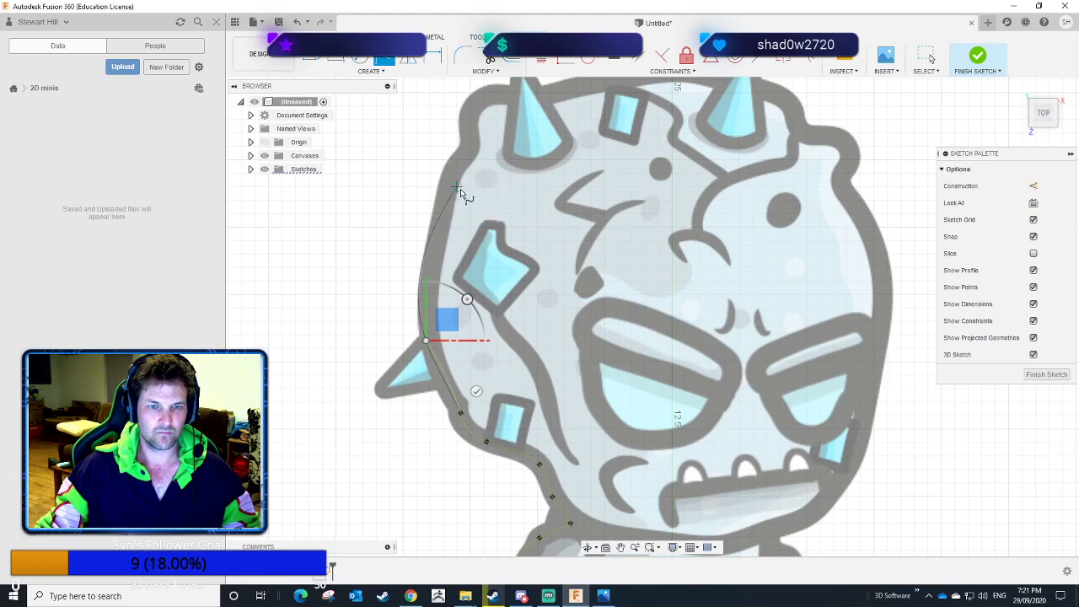
click(436, 245)
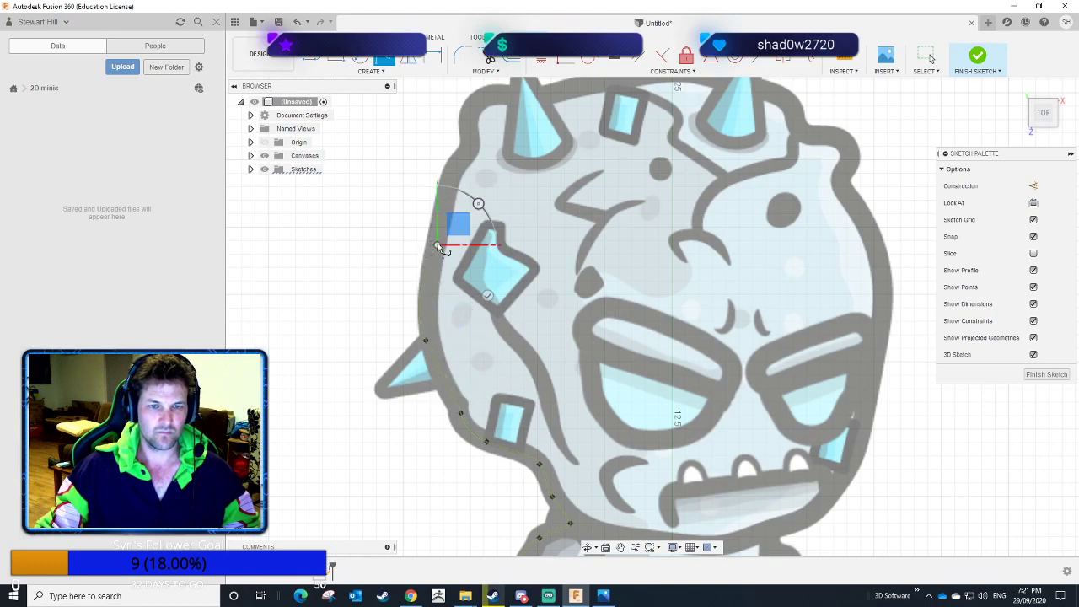
click(444, 185)
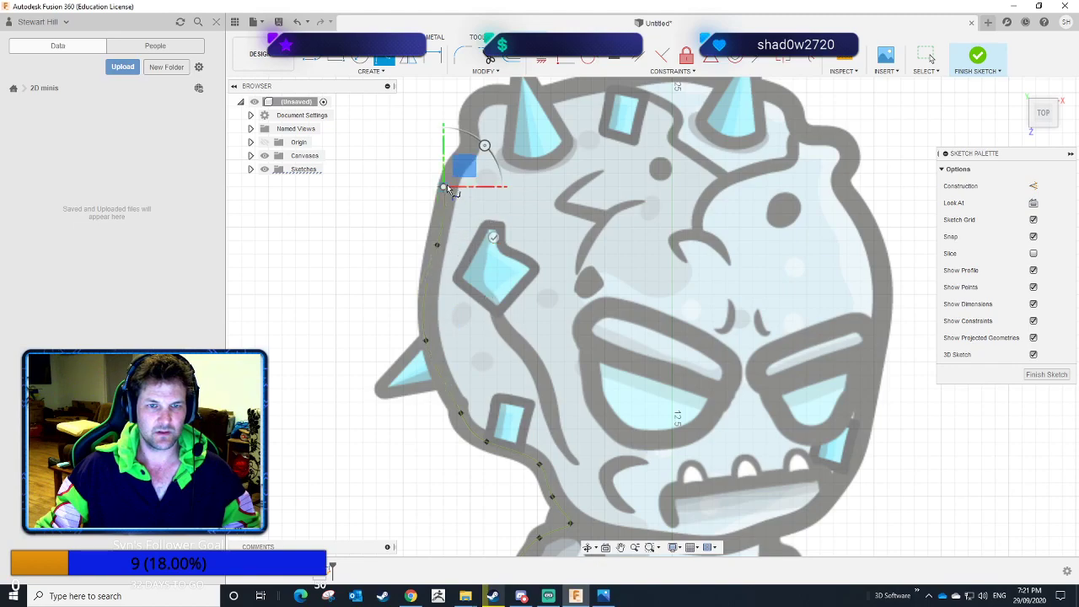
click(470, 146)
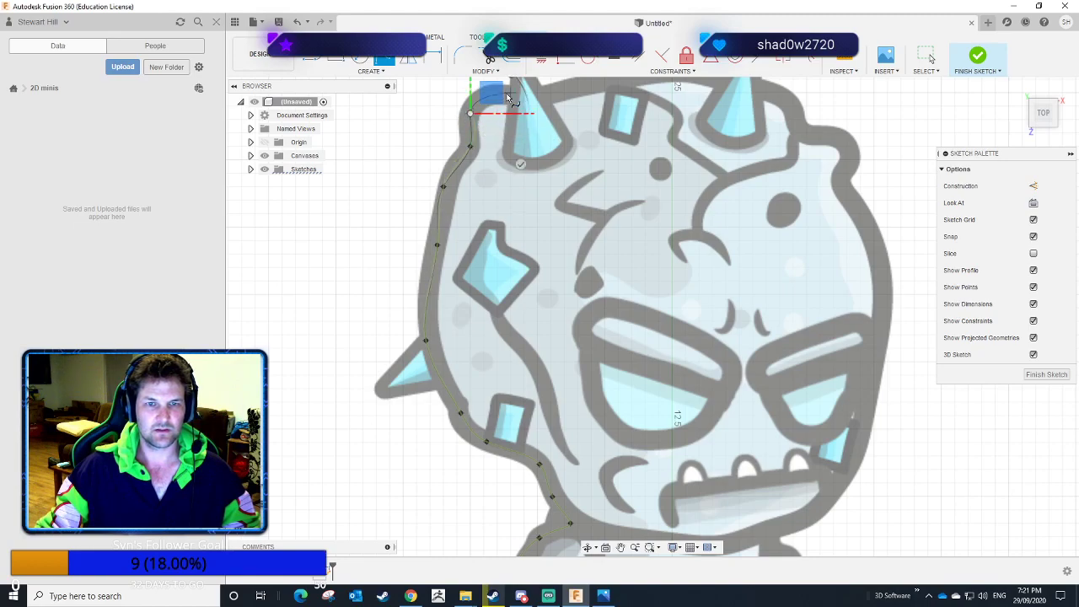
mouse_move(514, 212)
middle_down()
mouse_move(443, 226)
mouse_move(412, 338)
middle_up()
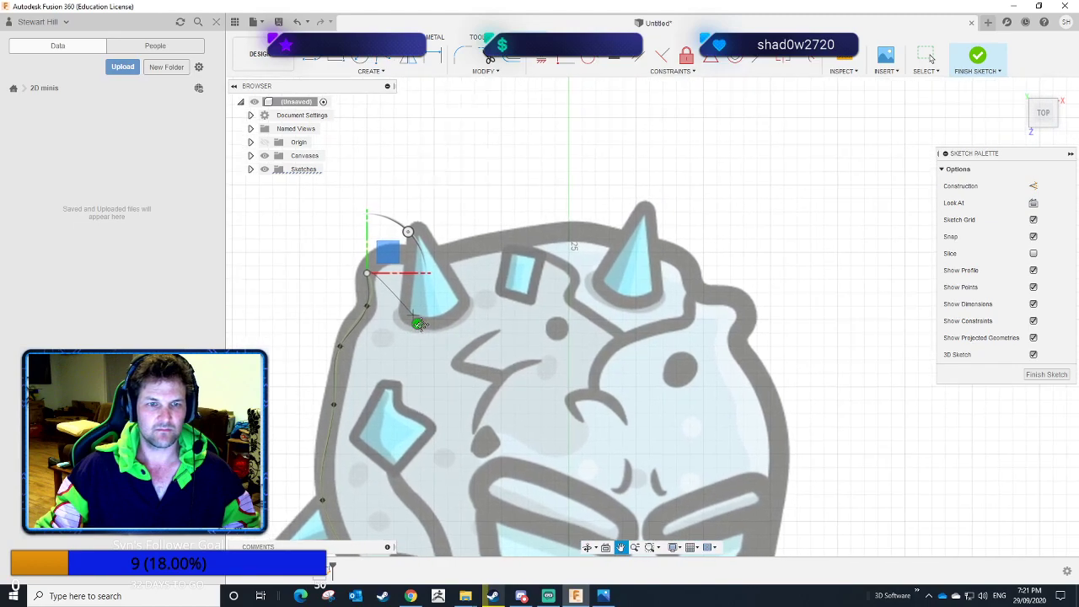
click(407, 259)
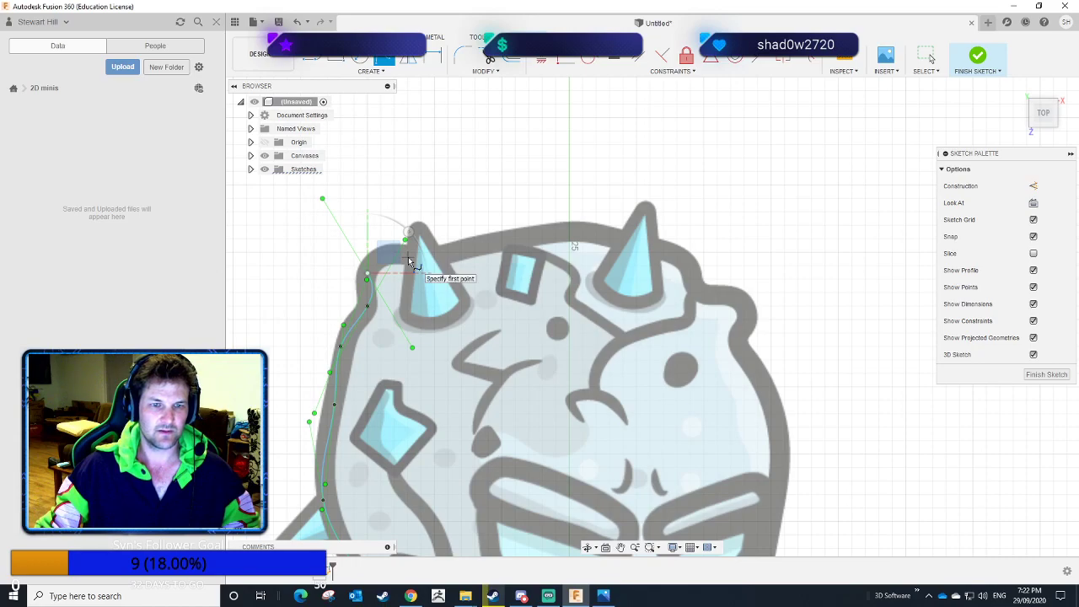
click(408, 259)
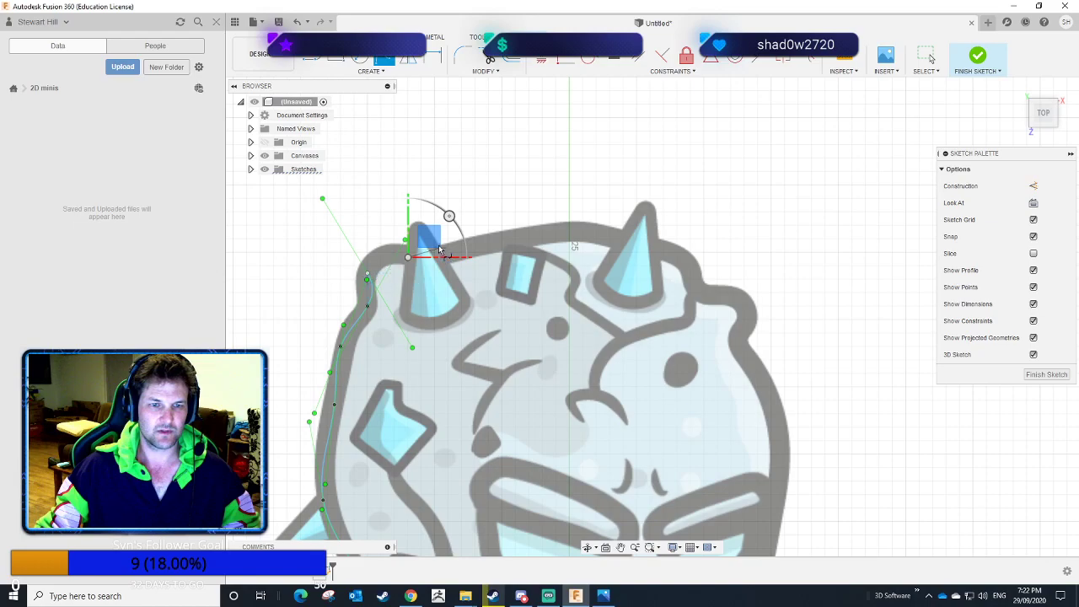
right_click(486, 252)
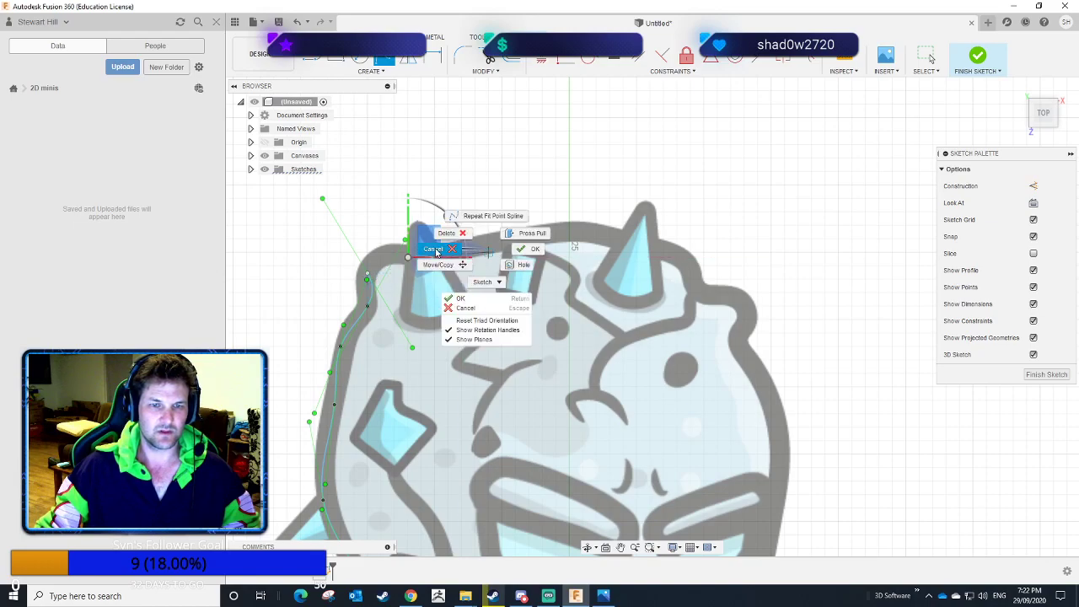
click(435, 251)
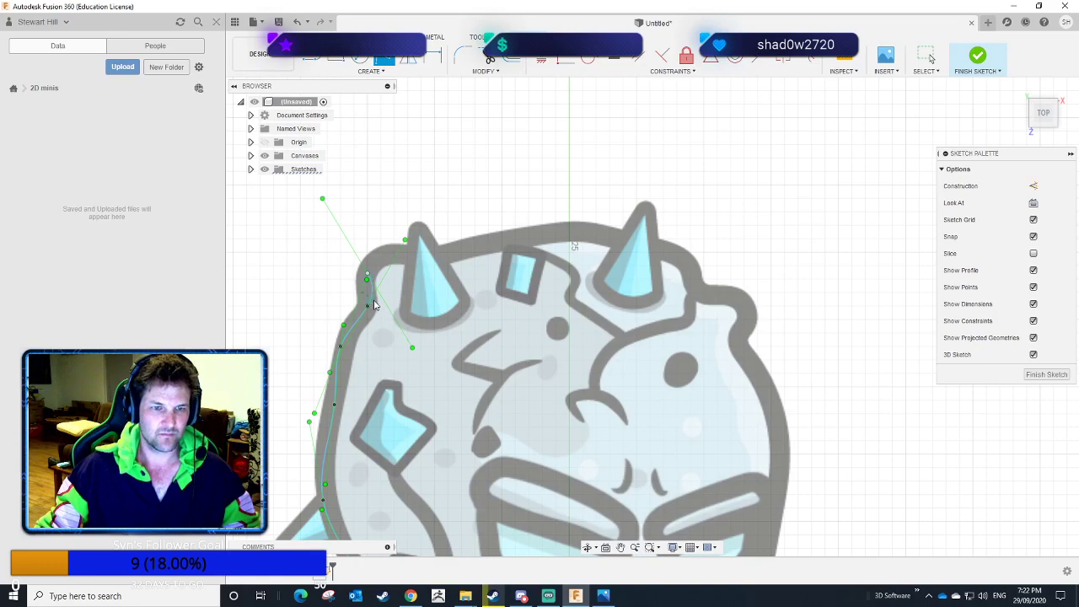
Start a new fit point spline at the previous spline's end and trace over the left horn to above the head's top square crystal.
scroll(373, 305, up, 5)
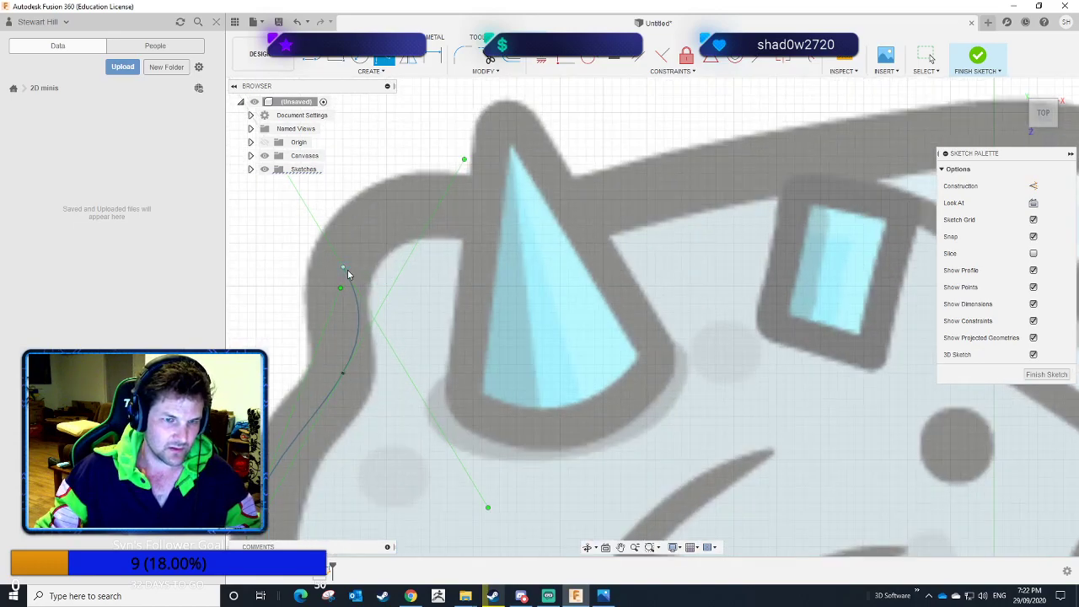
click(343, 266)
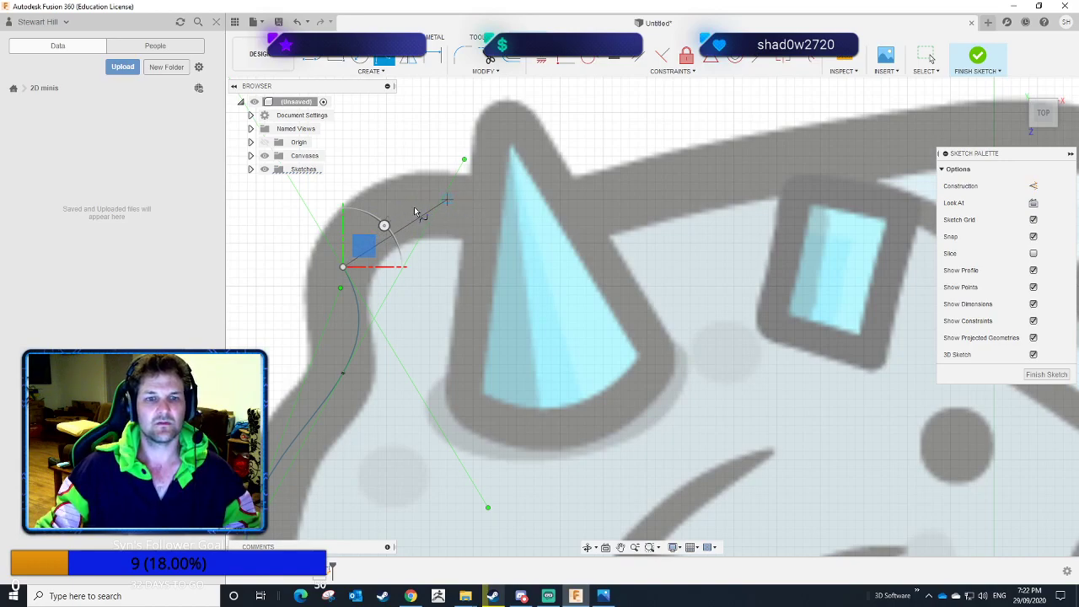
click(465, 207)
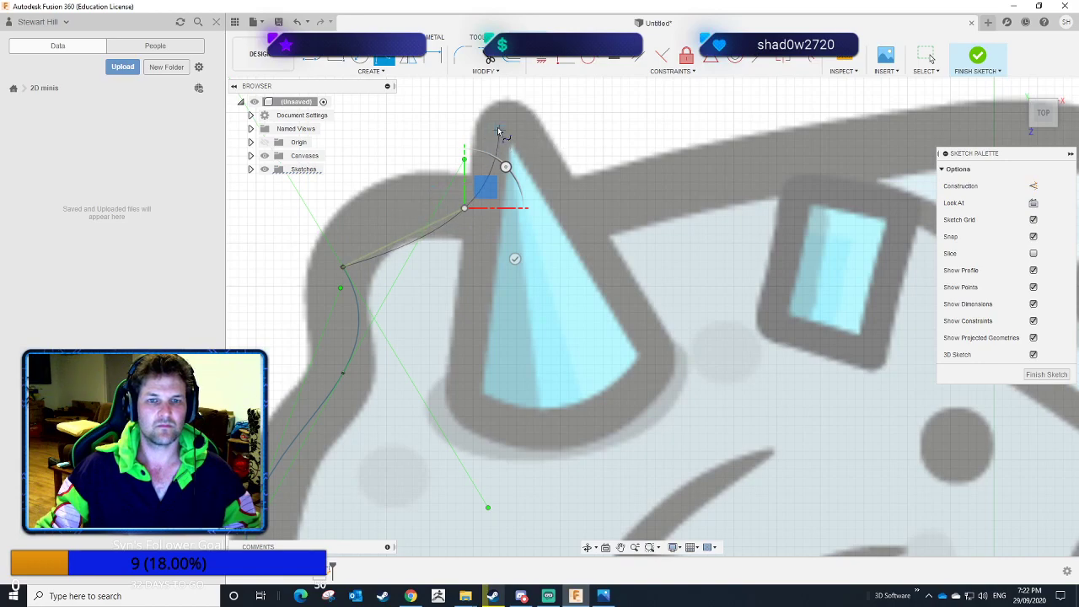
click(503, 124)
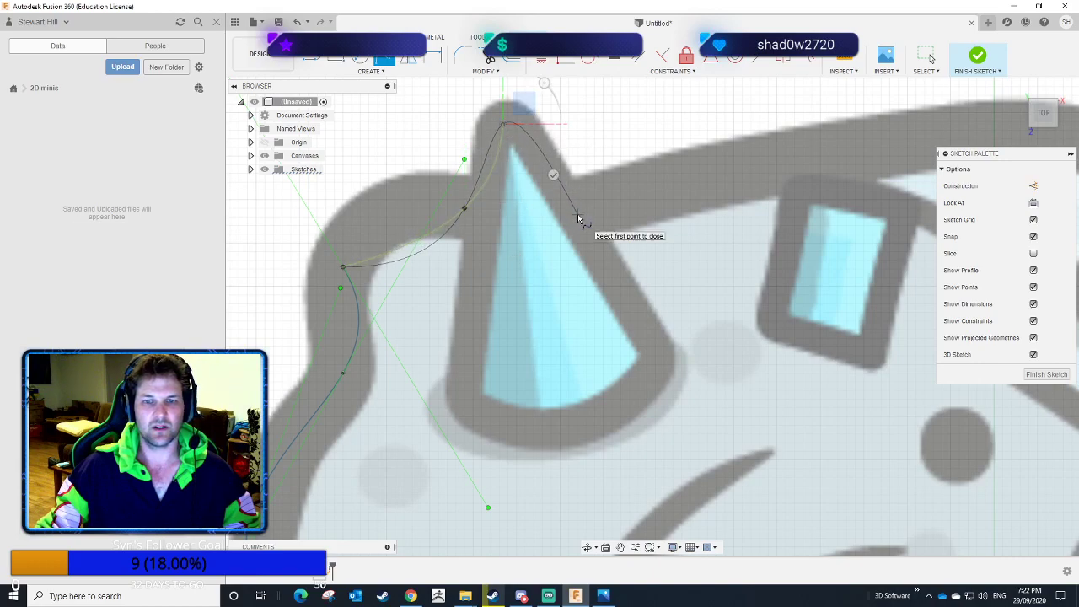
click(576, 215)
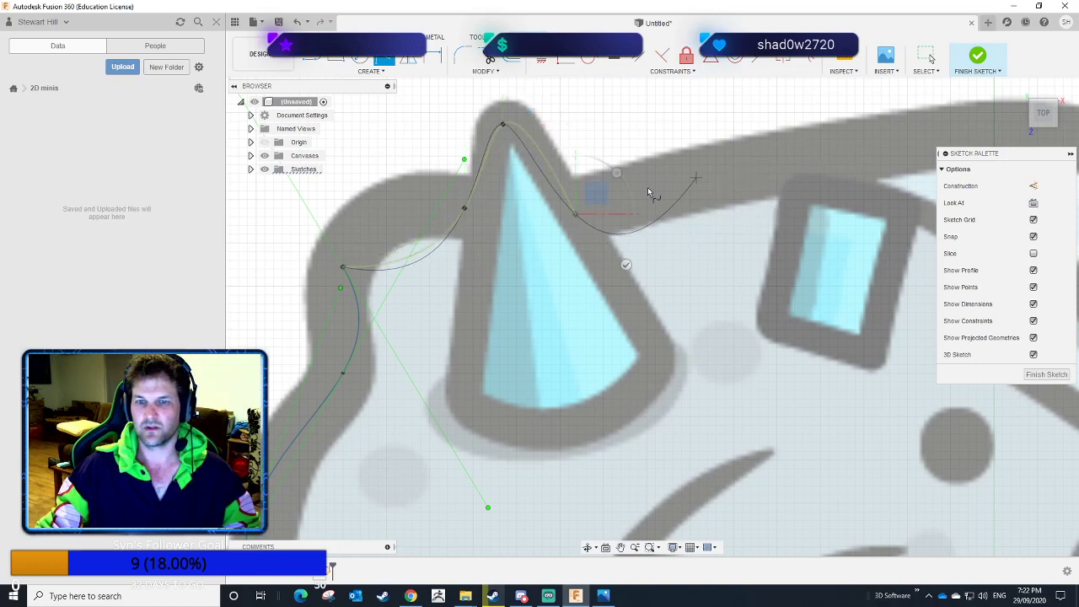
click(795, 158)
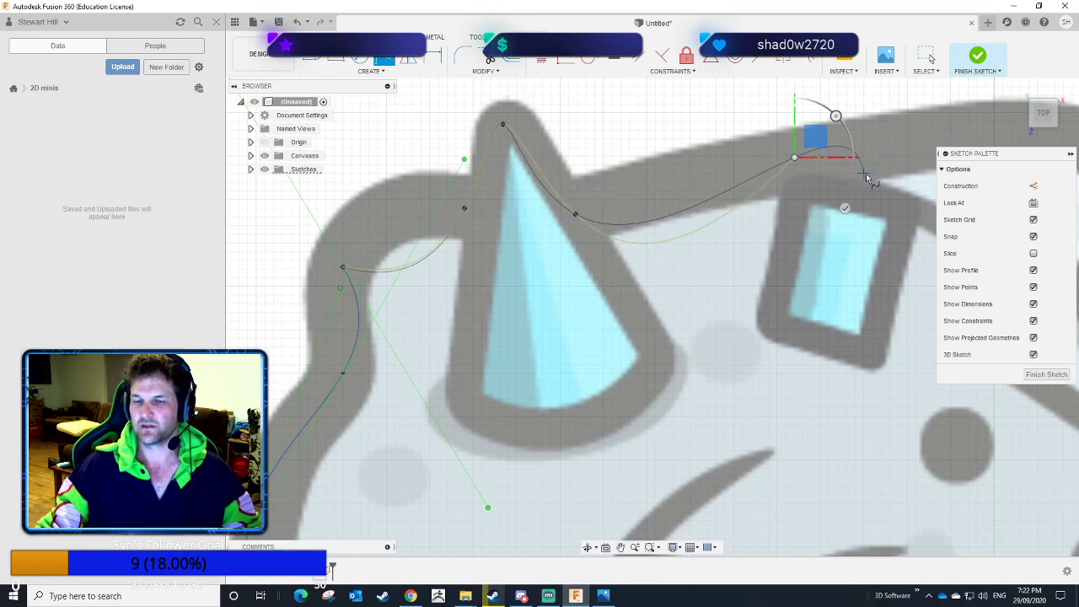
Continue the spline along the top of the head, over the right horn and around the two bumps beside it.
scroll(873, 218, down, 2)
mouse_move(877, 221)
middle_down()
mouse_move(352, 373)
mouse_move(408, 358)
middle_up()
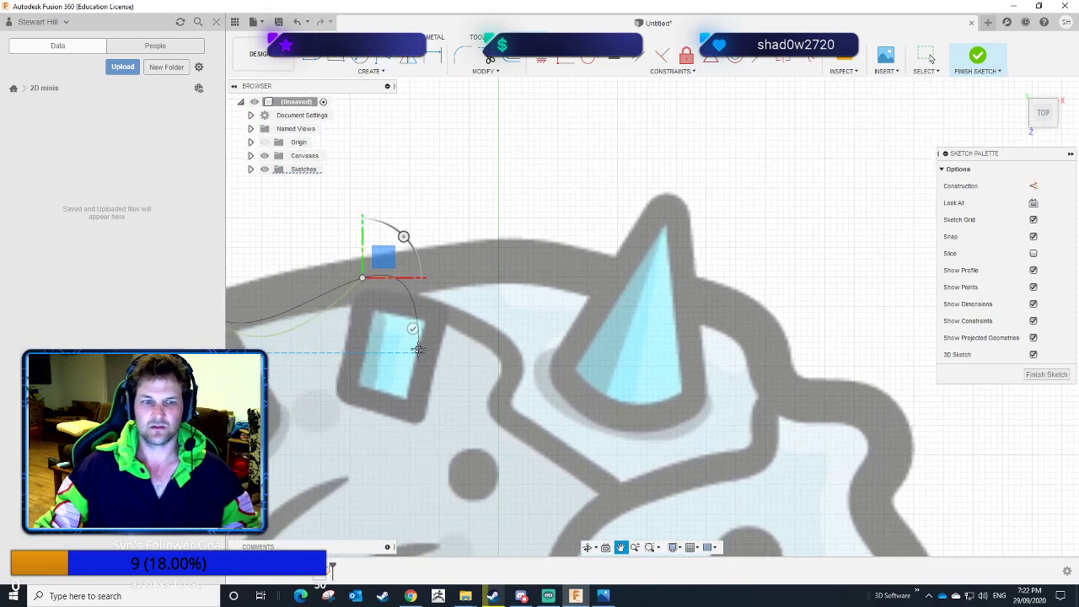
click(612, 280)
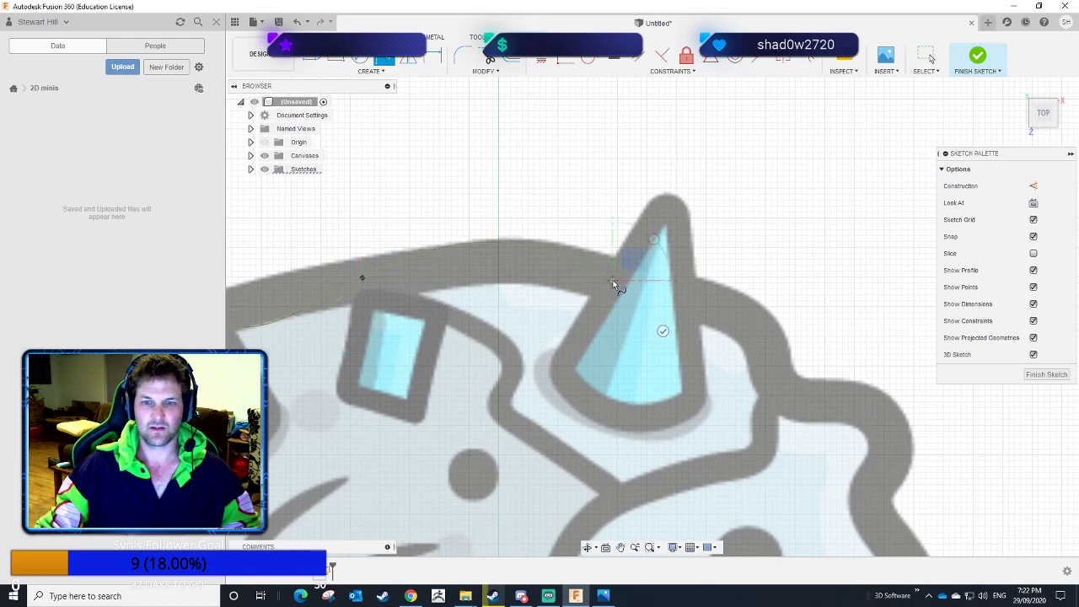
click(671, 209)
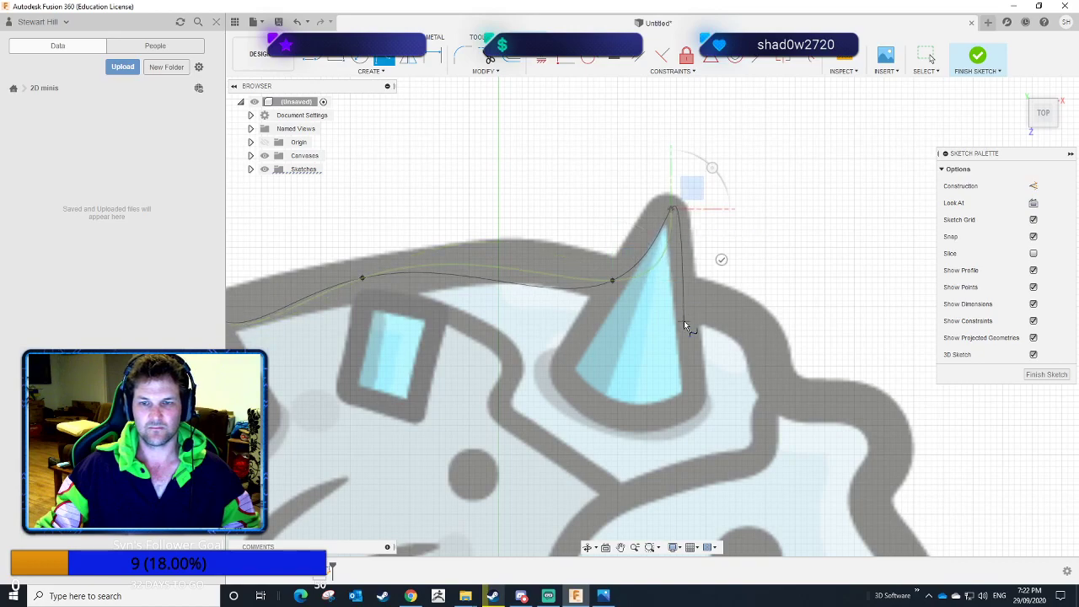
click(763, 338)
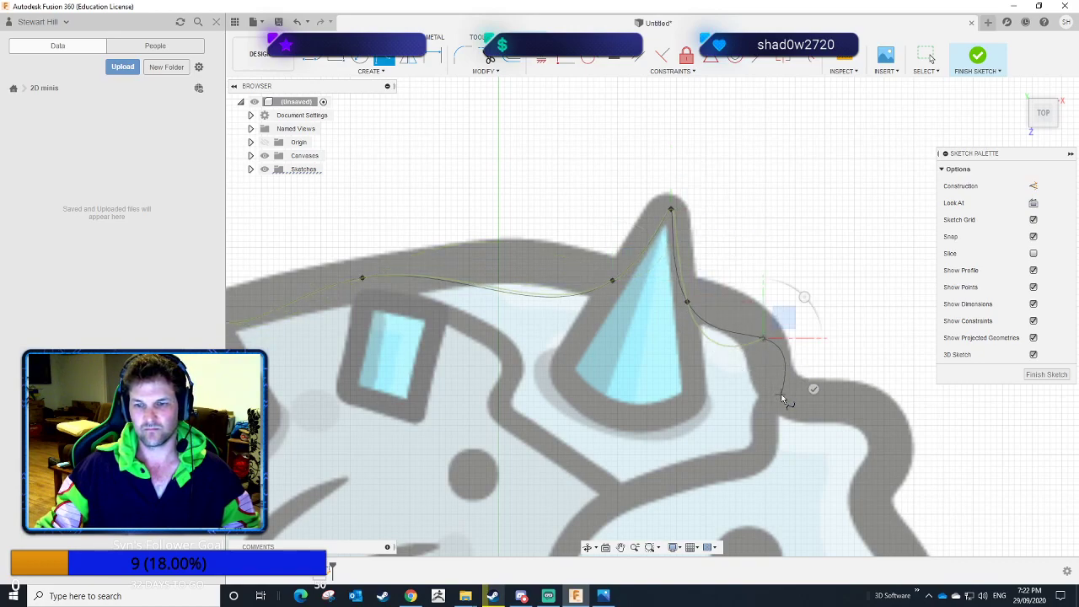
click(782, 395)
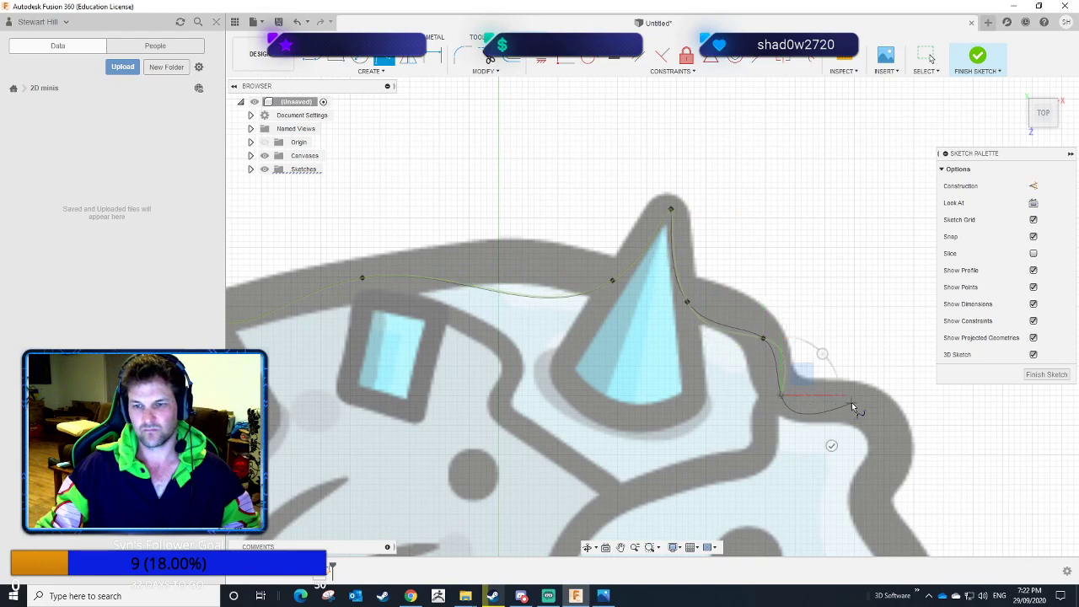
click(854, 405)
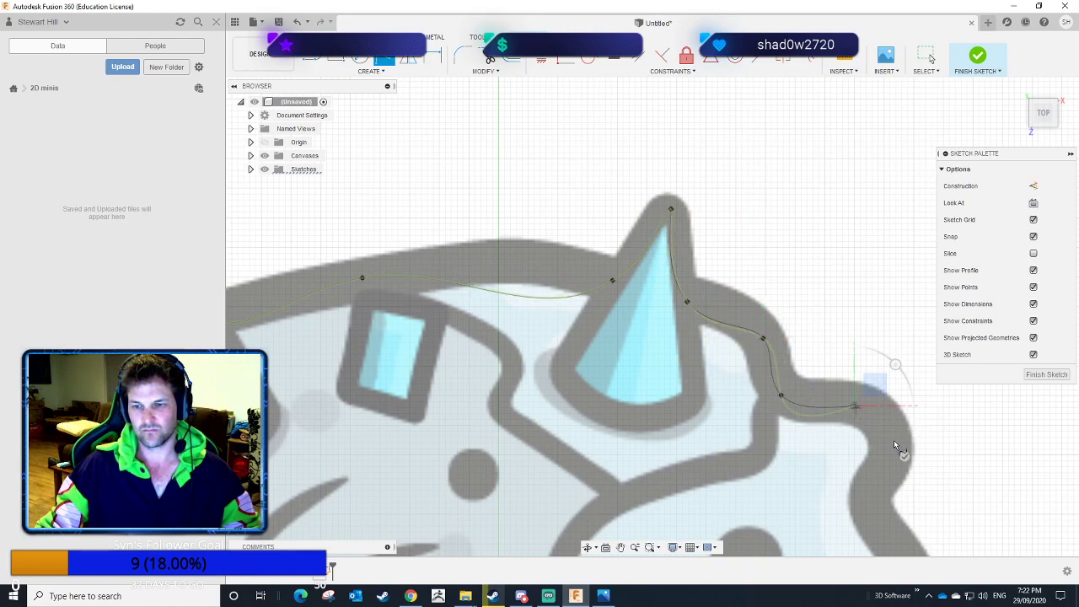
click(873, 495)
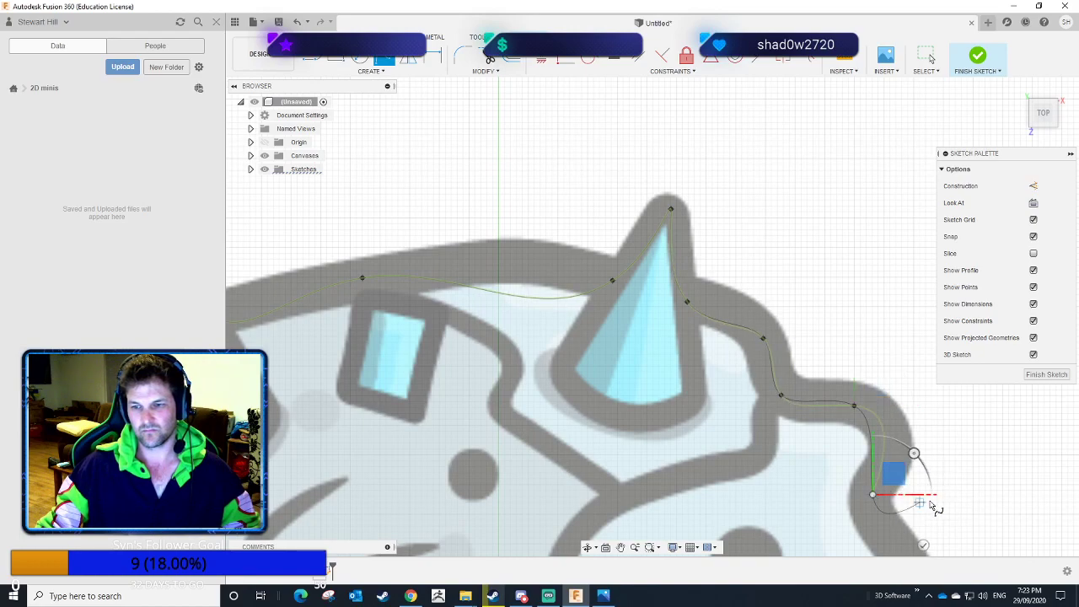
Extend the spline down the right side of the head and along the jaw to where it meets the right shoulder.
mouse_move(1003, 508)
middle_down()
mouse_move(692, 197)
mouse_move(693, 147)
mouse_move(717, 154)
middle_up()
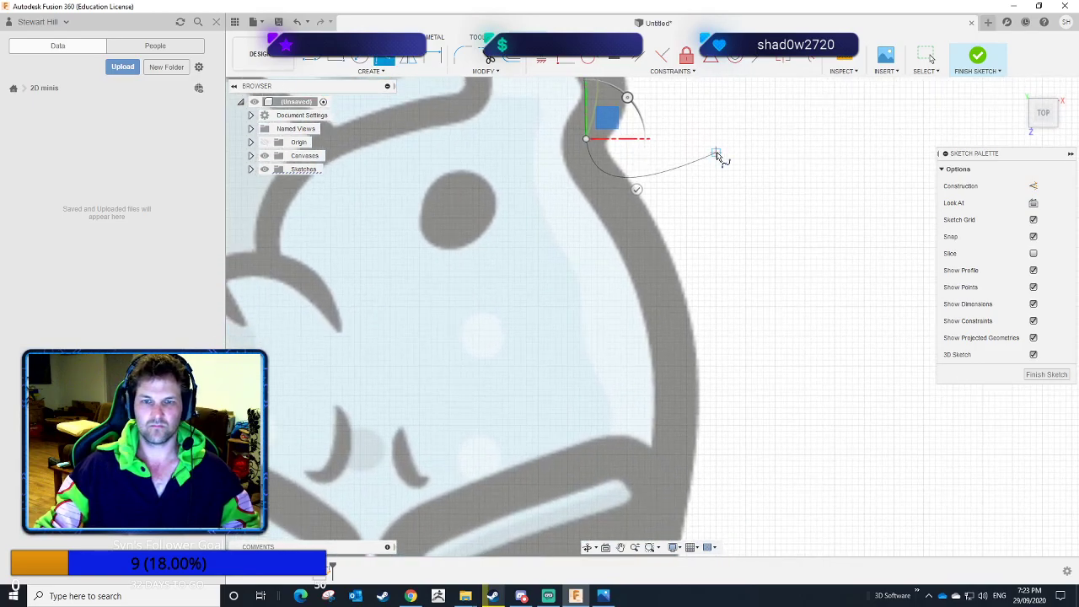
click(660, 288)
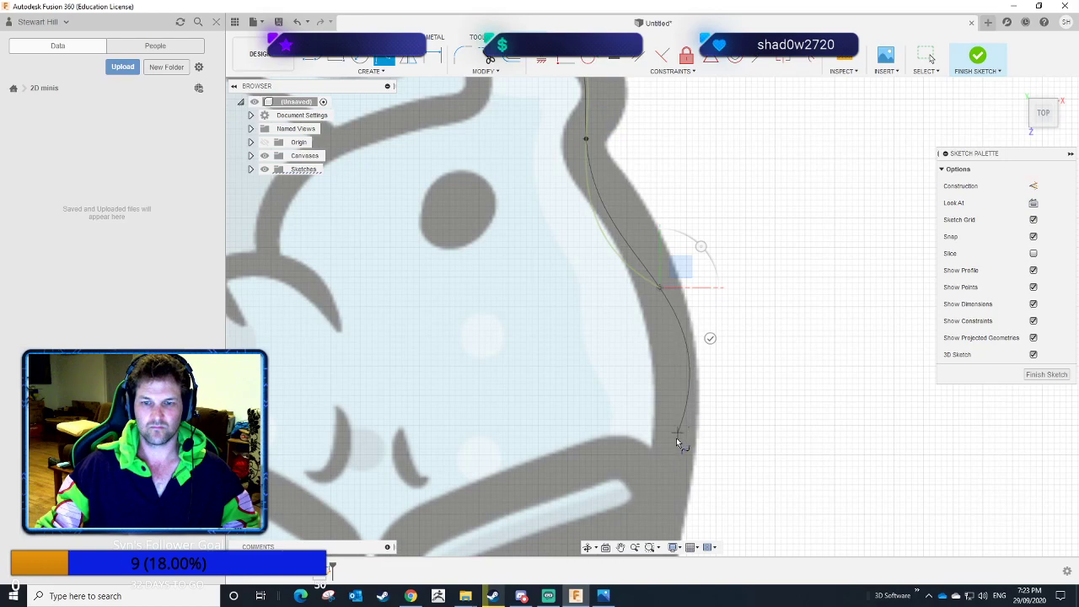
click(663, 487)
scroll(663, 490, down, 3)
mouse_move(581, 495)
middle_down()
mouse_move(609, 260)
mouse_move(646, 200)
middle_up()
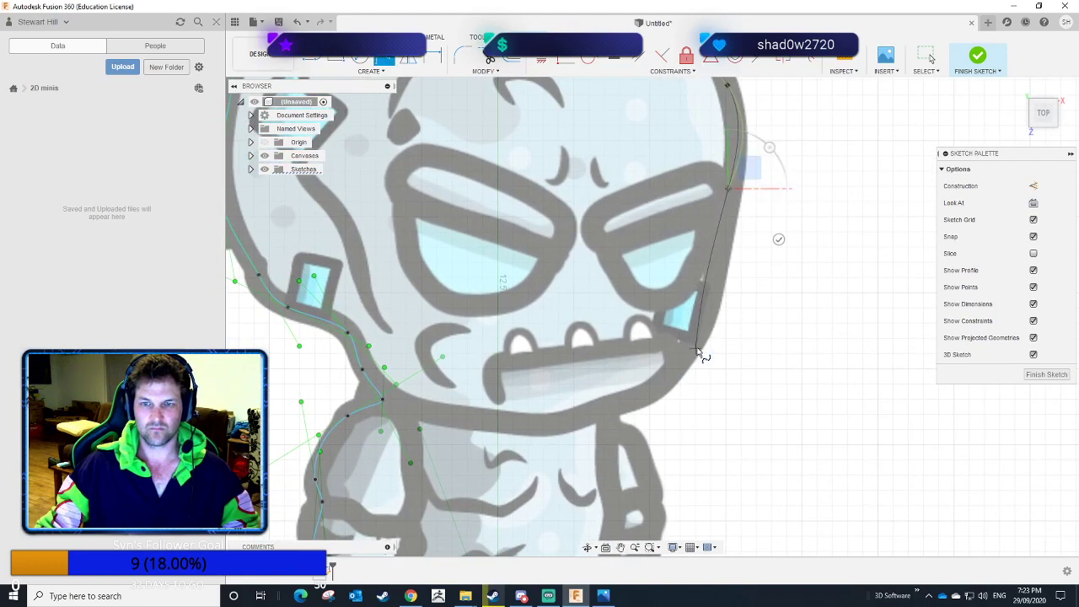
click(717, 286)
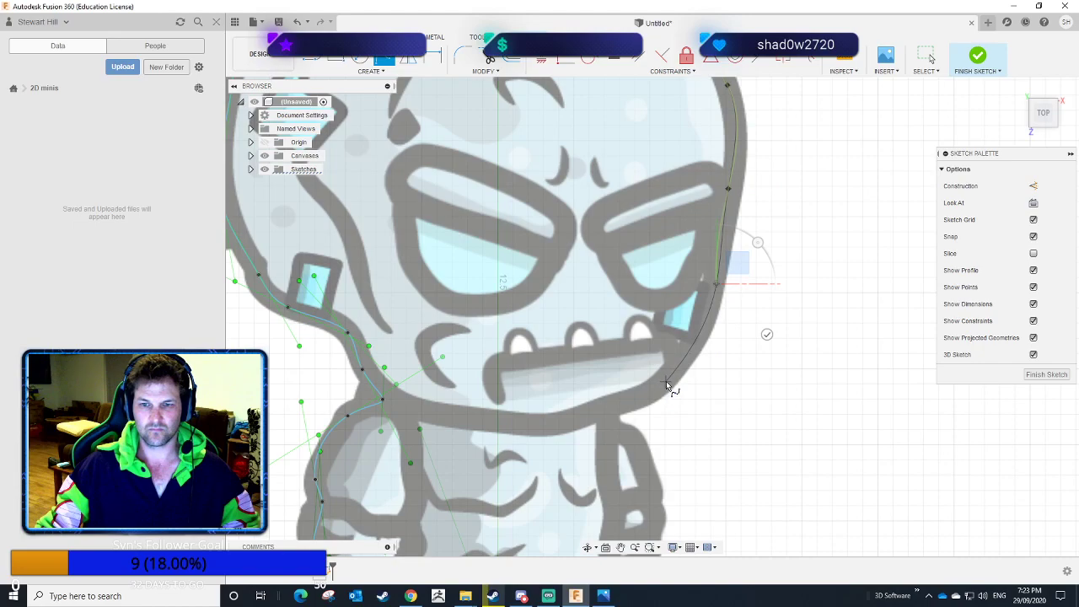
click(651, 392)
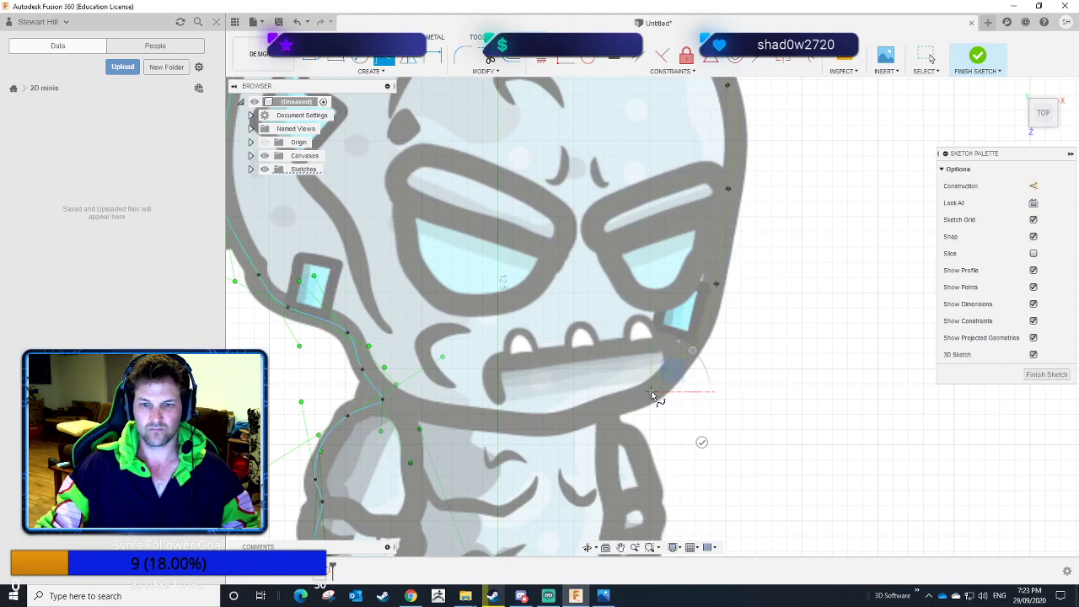
click(609, 410)
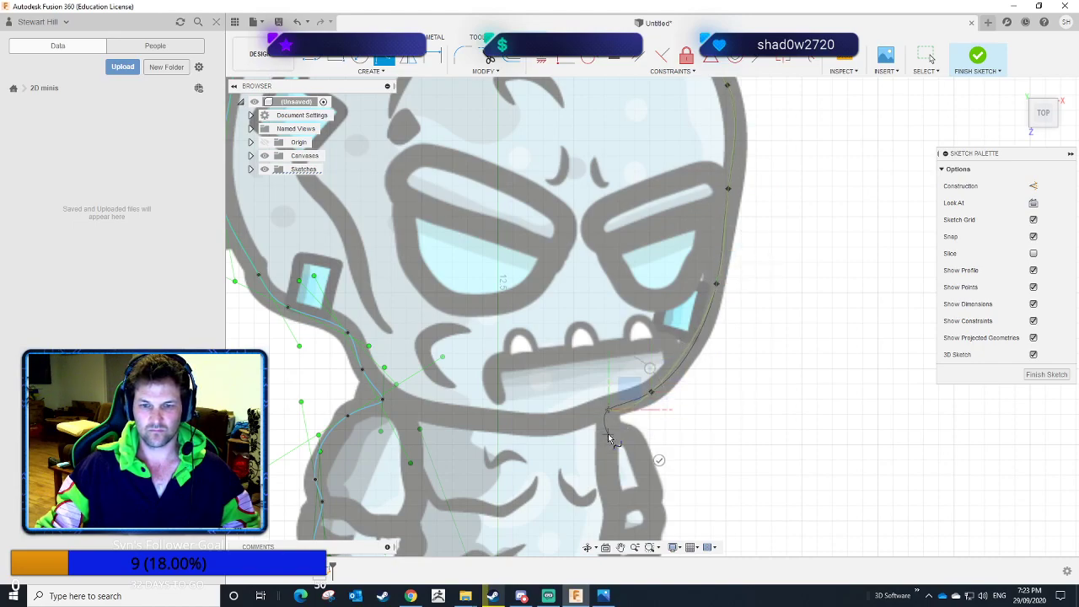
Trace the spline over the right shoulder and down the outer arm to the underside of the right hand.
click(610, 434)
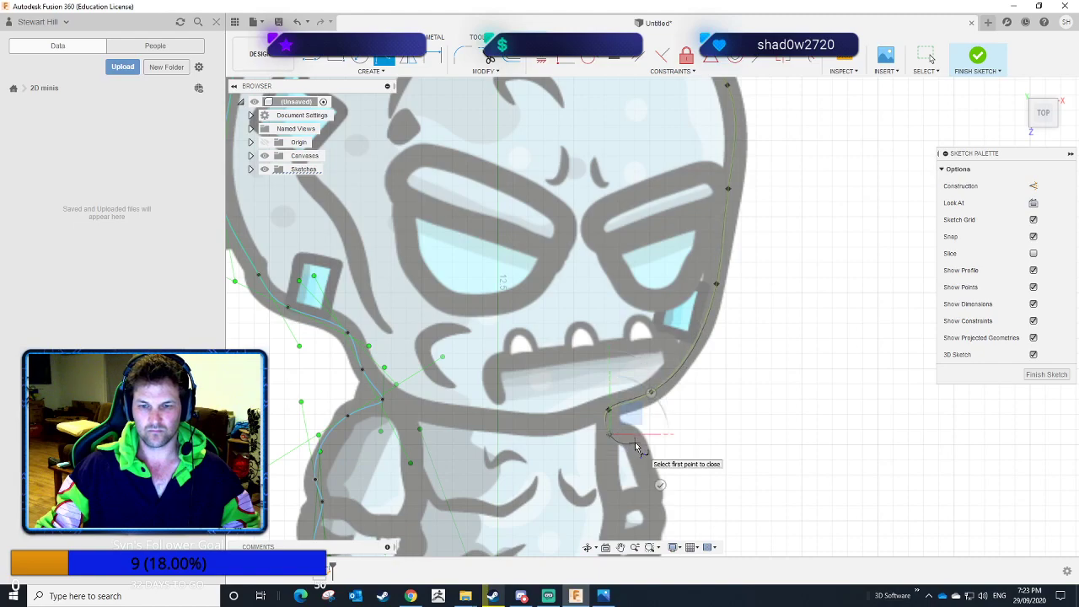
click(652, 494)
mouse_move(744, 476)
middle_down()
mouse_move(754, 358)
mouse_move(805, 262)
middle_up()
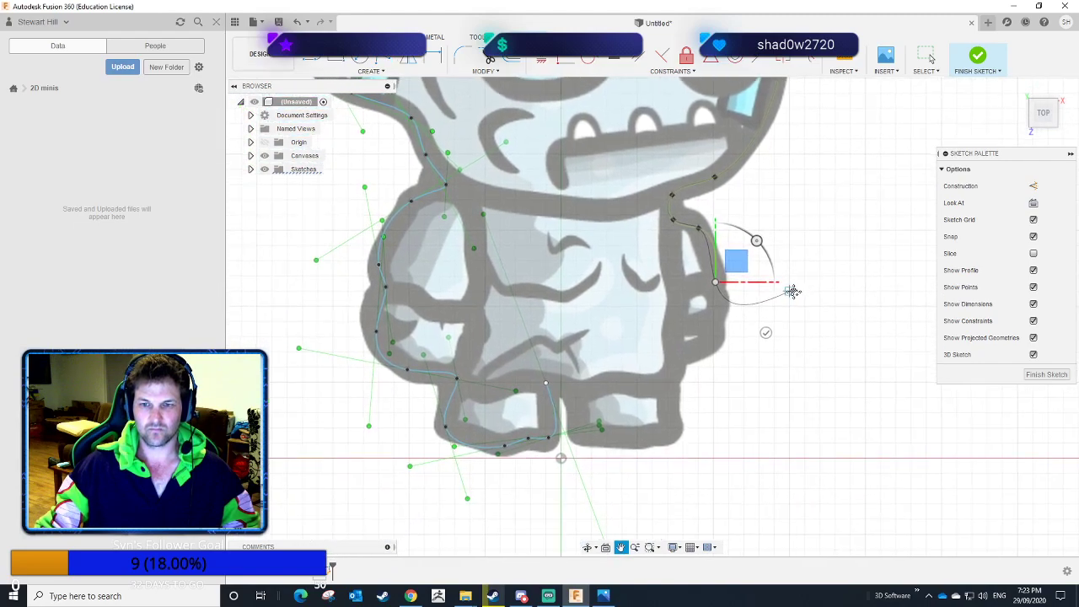
click(713, 327)
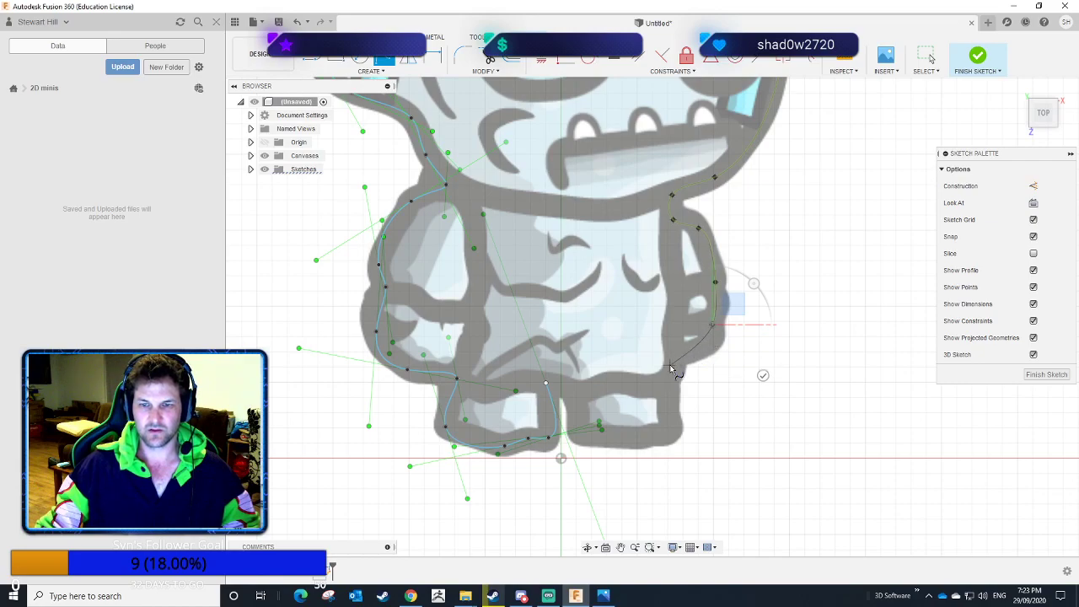
click(711, 345)
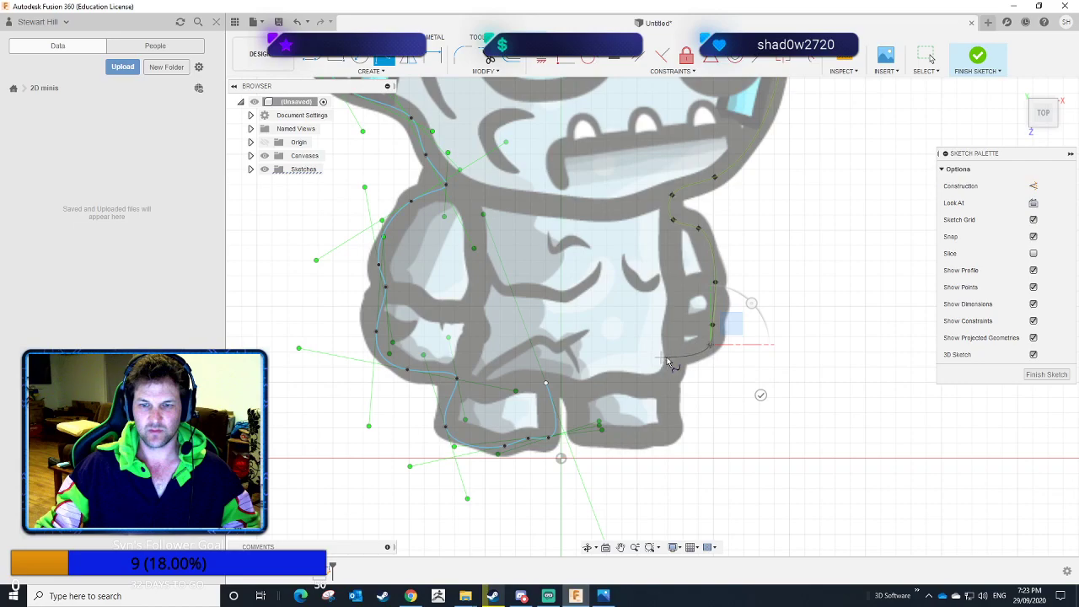
click(678, 357)
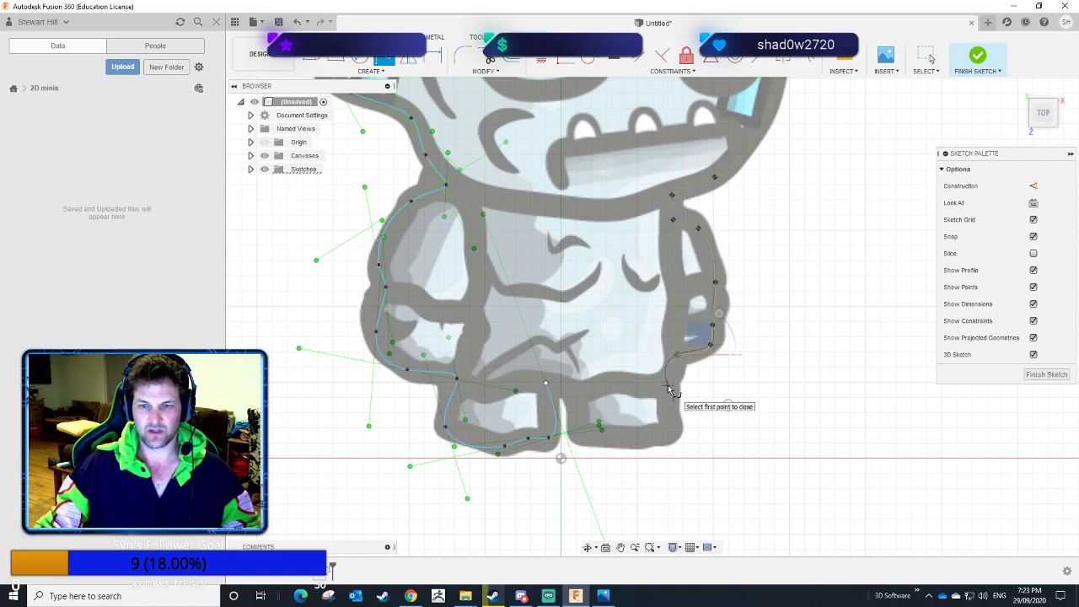
Trace the spline around the right foot to the first spline's starting point at the crotch, and finish the spline there.
click(669, 388)
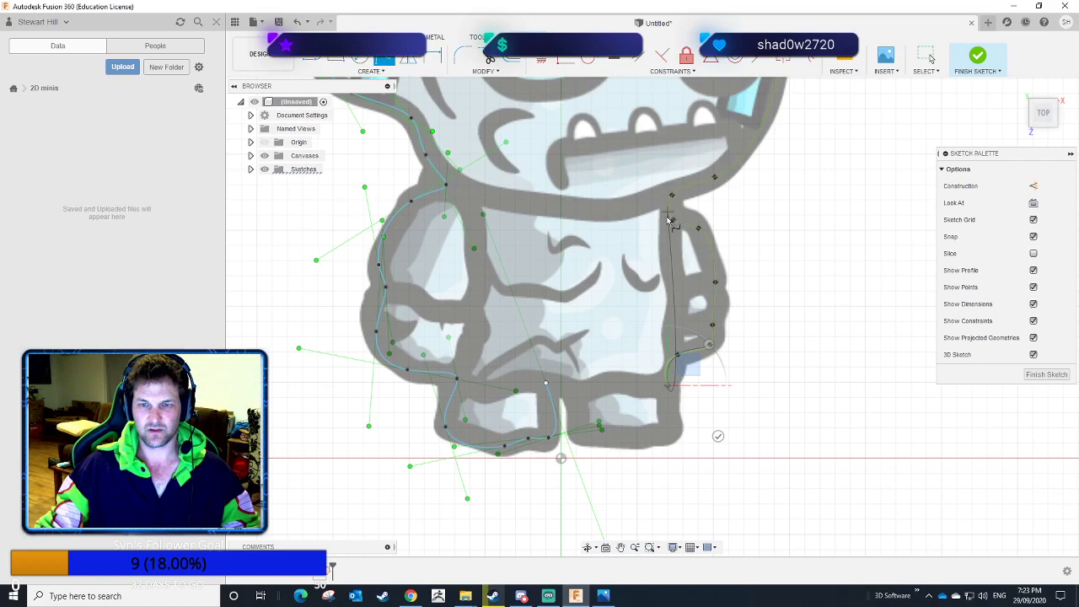
click(672, 435)
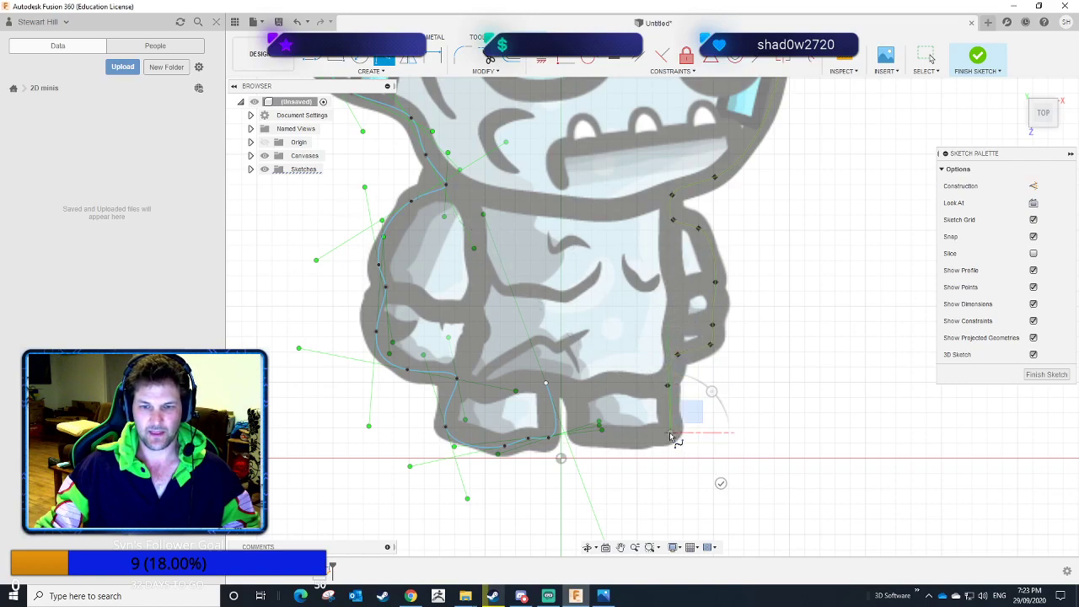
click(581, 435)
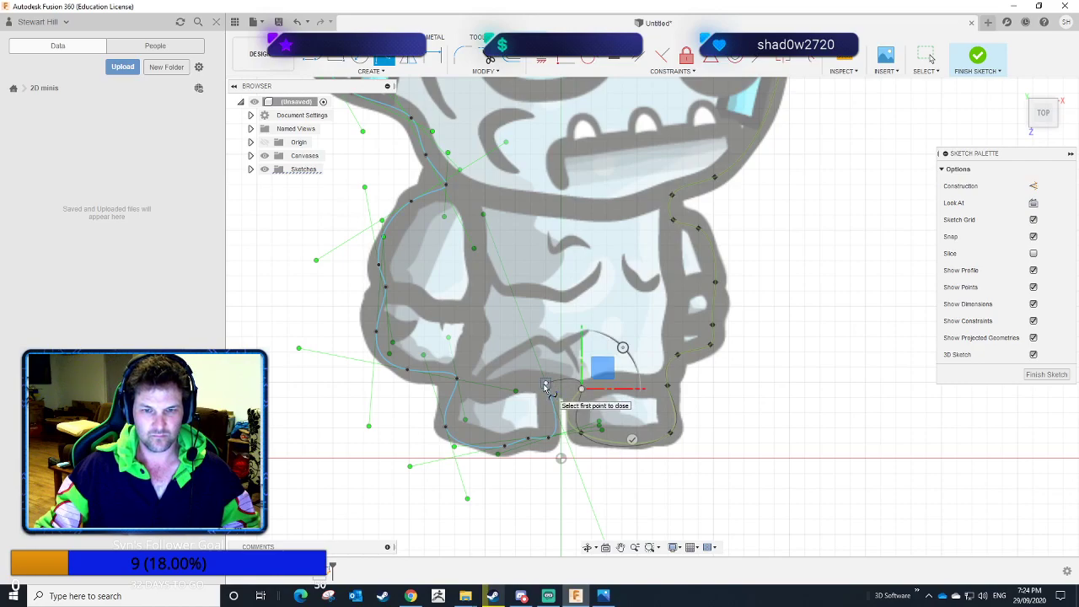
click(545, 386)
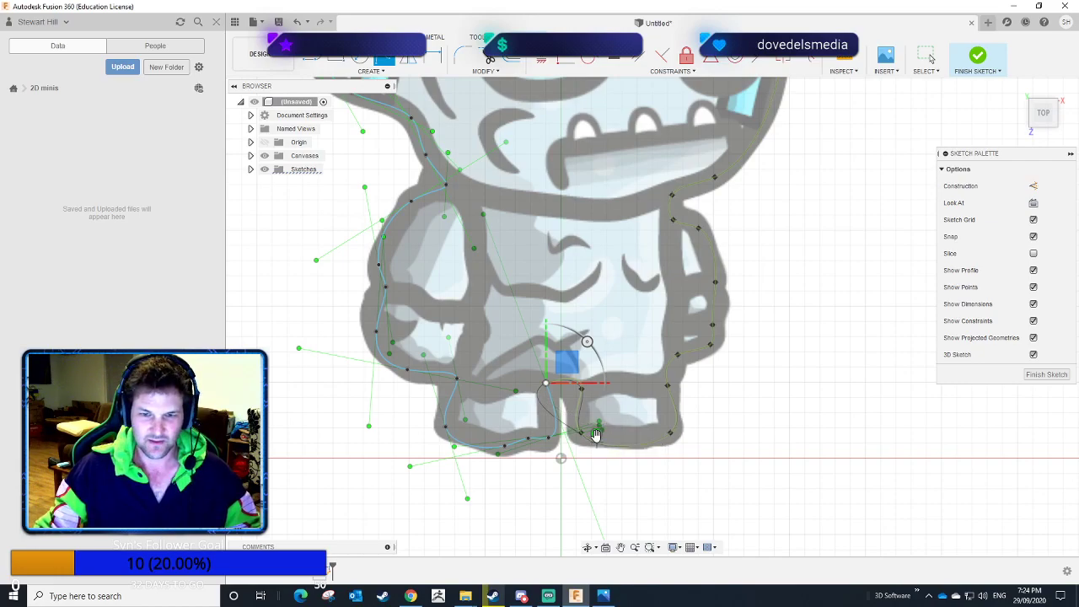
click(595, 432)
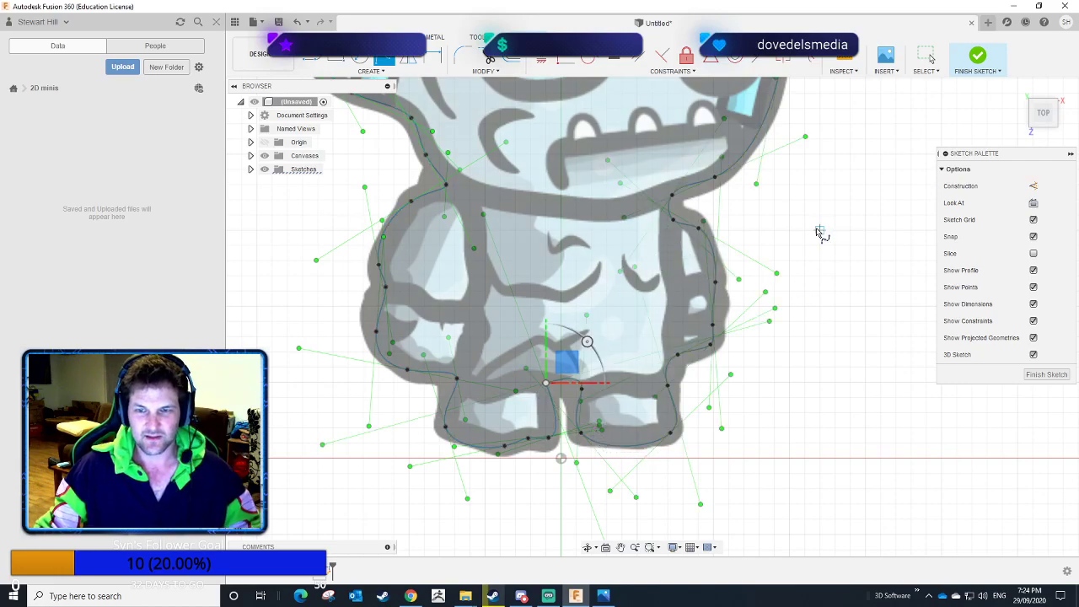
Examine how the traced outline follows the canvas around the golem's head, horns, arms and feet.
scroll(834, 301, up, 4)
scroll(847, 392, down, 5)
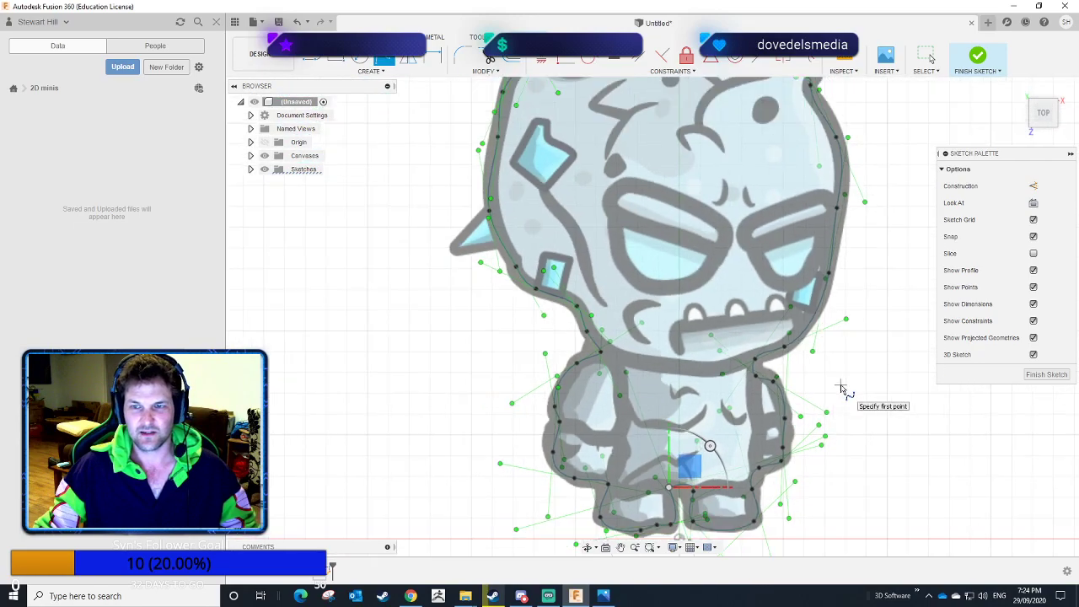
middle_drag(882, 390, 751, 390)
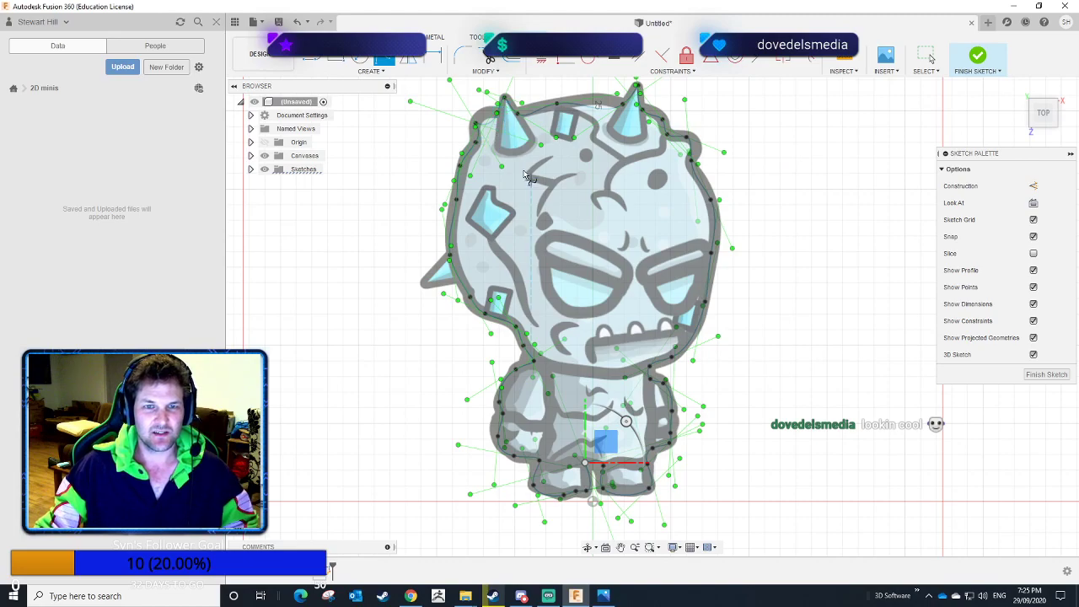
scroll(523, 175, up, 3)
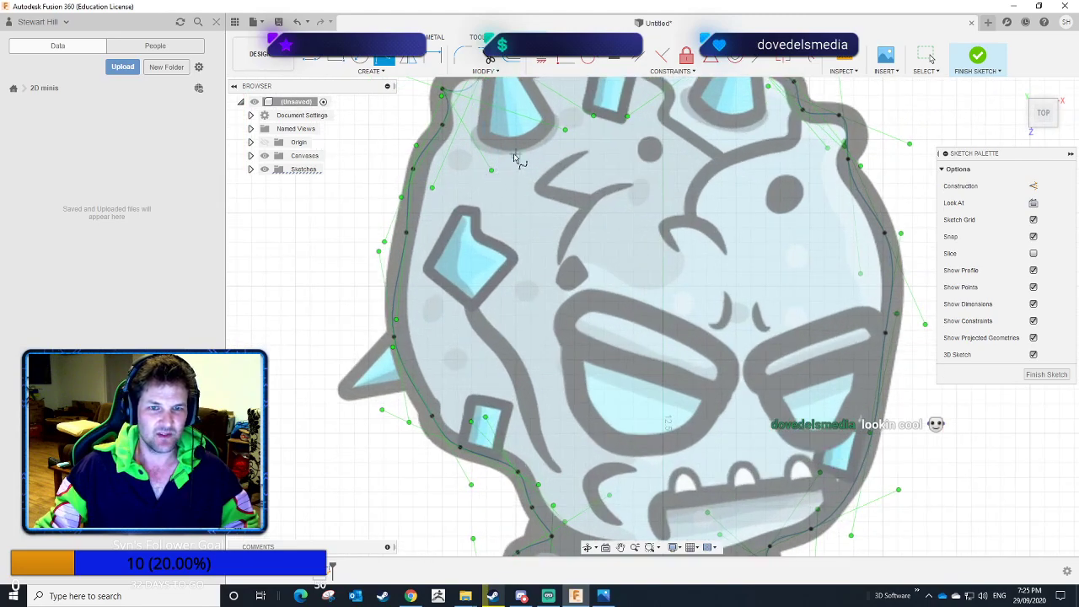
mouse_move(515, 169)
middle_down()
mouse_move(511, 301)
mouse_move(481, 236)
middle_up()
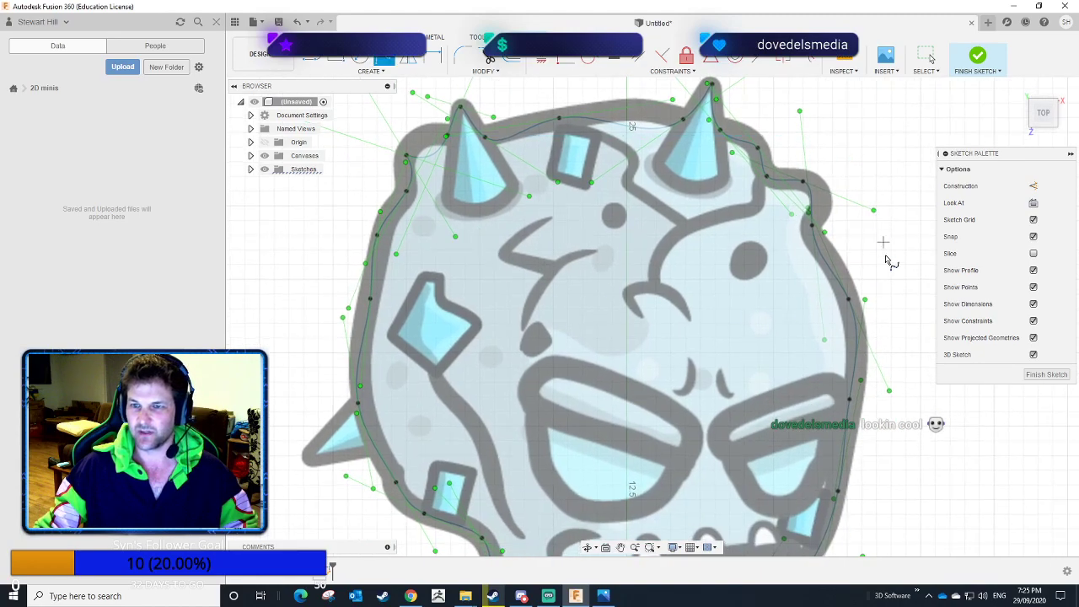
mouse_move(888, 259)
middle_down()
mouse_move(835, 225)
mouse_move(843, 171)
middle_up()
mouse_move(588, 391)
middle_down()
mouse_move(664, 178)
mouse_move(653, 154)
middle_up()
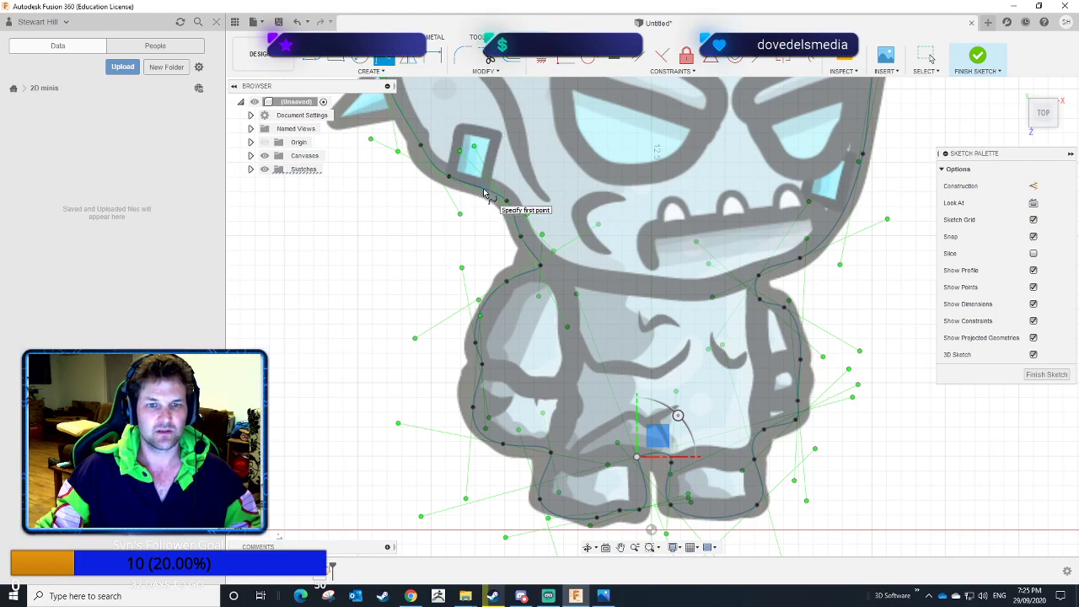
scroll(485, 195, up, 3)
scroll(485, 196, down, 6)
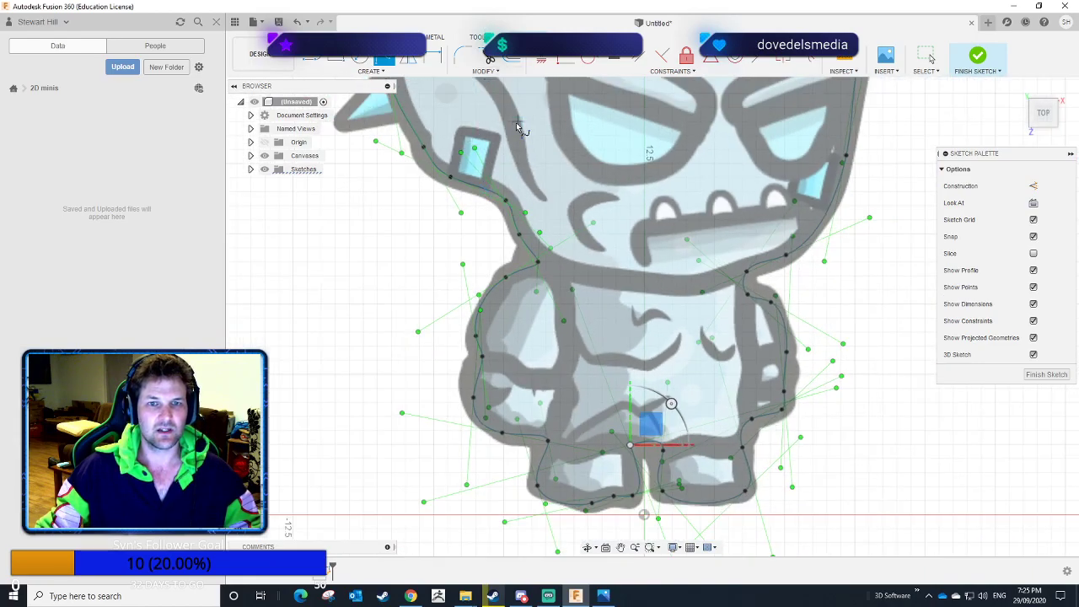
Start a fit point spline on the head outline at the small lower-left crystal and trace it over the crystal's top to the crack.
middle_drag(516, 123, 550, 244)
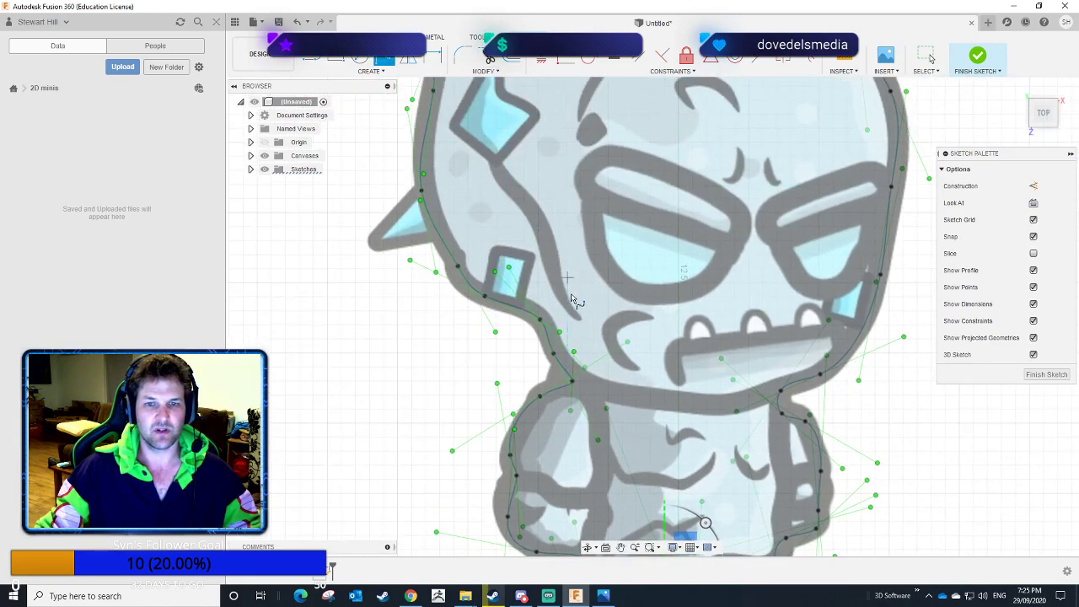
mouse_move(568, 221)
middle_down()
mouse_move(578, 242)
mouse_move(579, 210)
middle_up()
key(l)
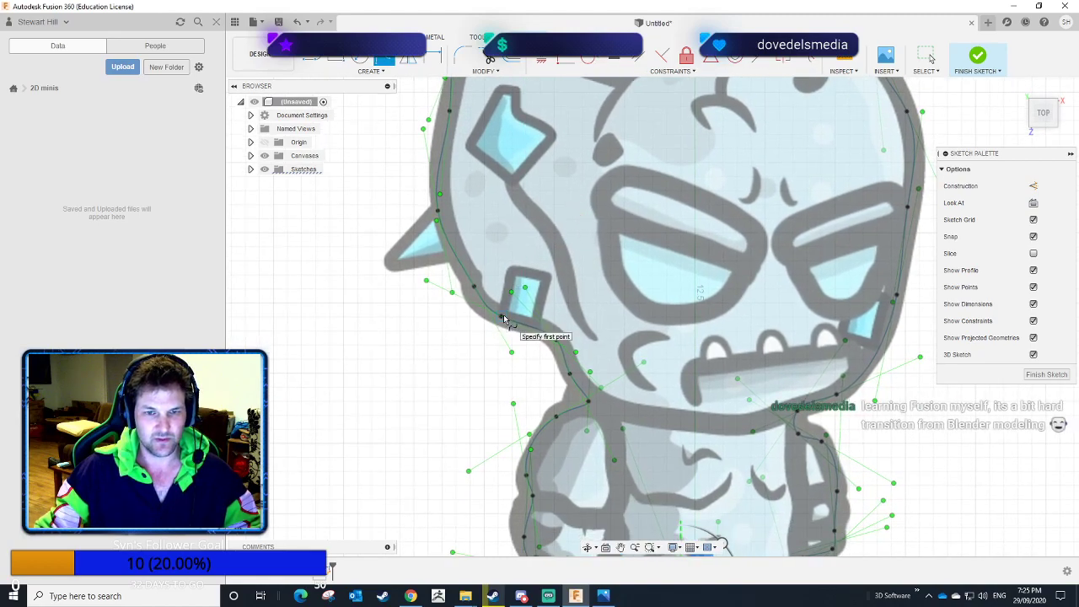
click(501, 316)
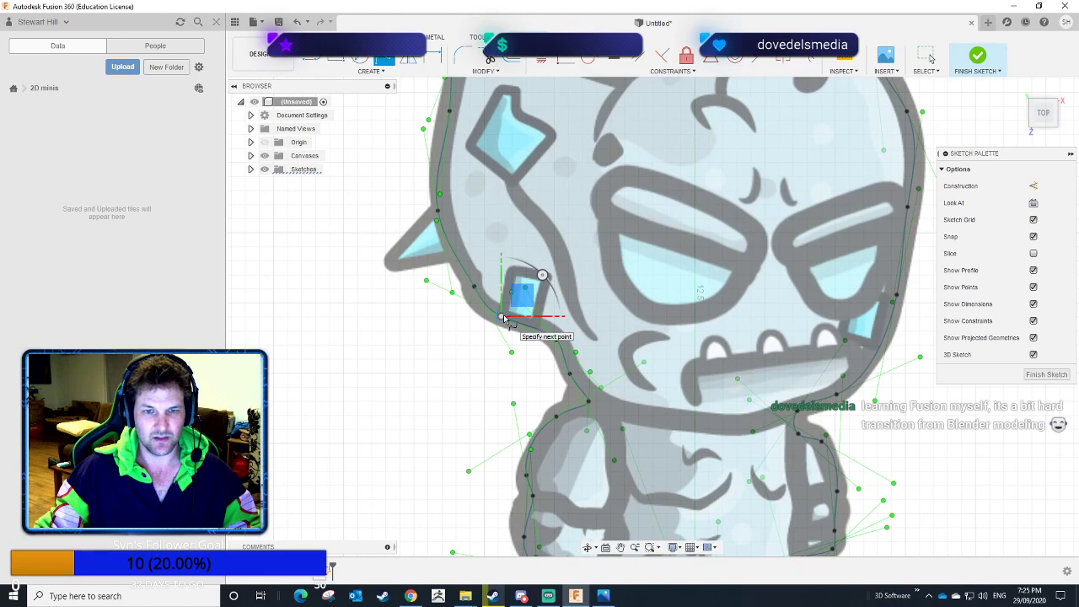
click(511, 270)
click(552, 279)
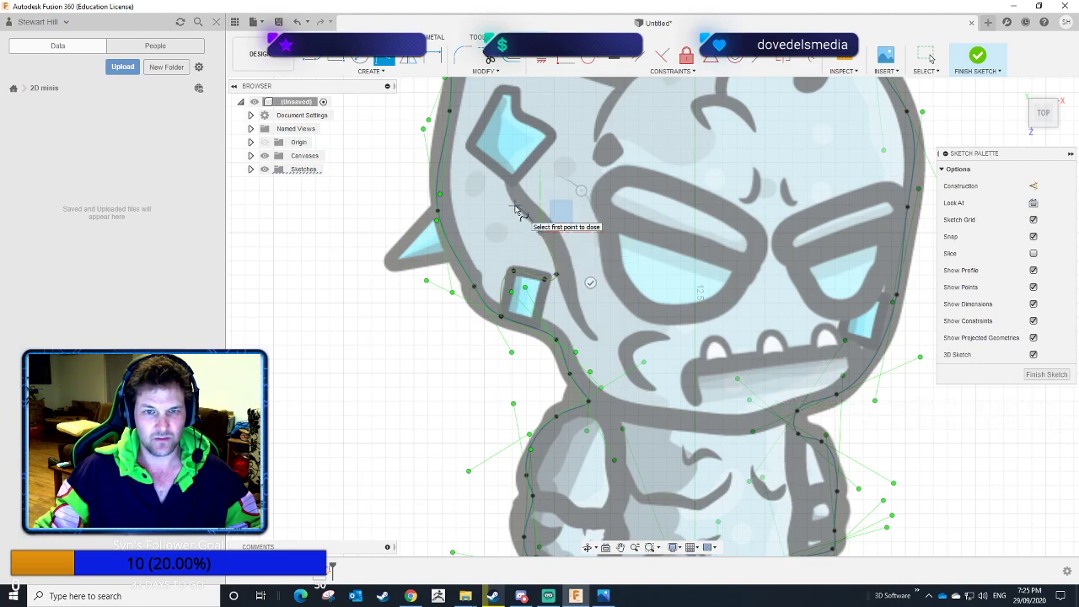
click(516, 205)
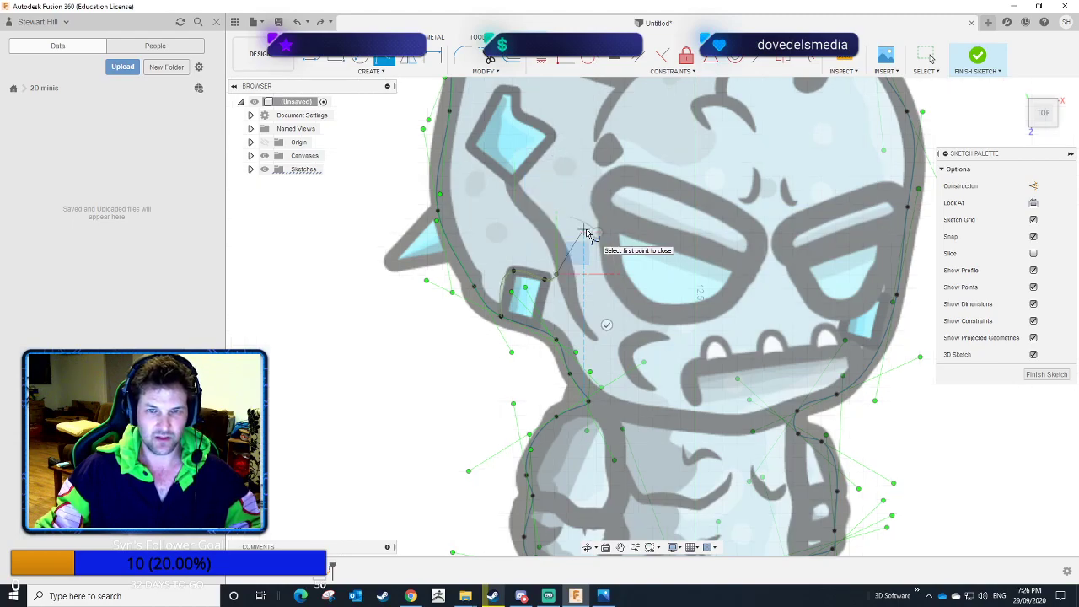
click(548, 275)
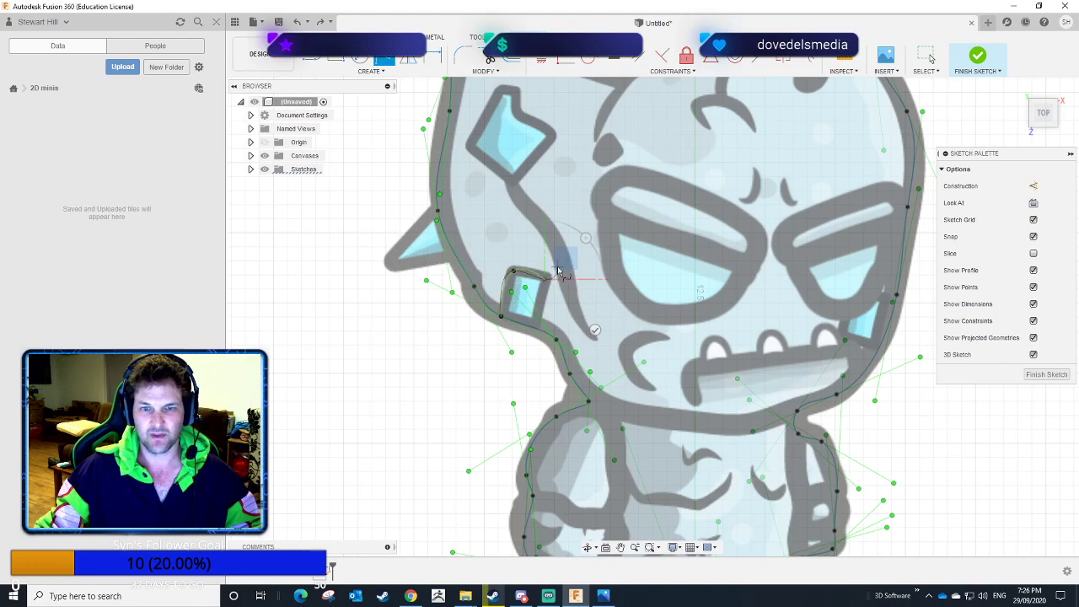
Extend the spline up the crack and around the left, top and right corners of the large head crystal.
middle_drag(705, 157, 704, 209)
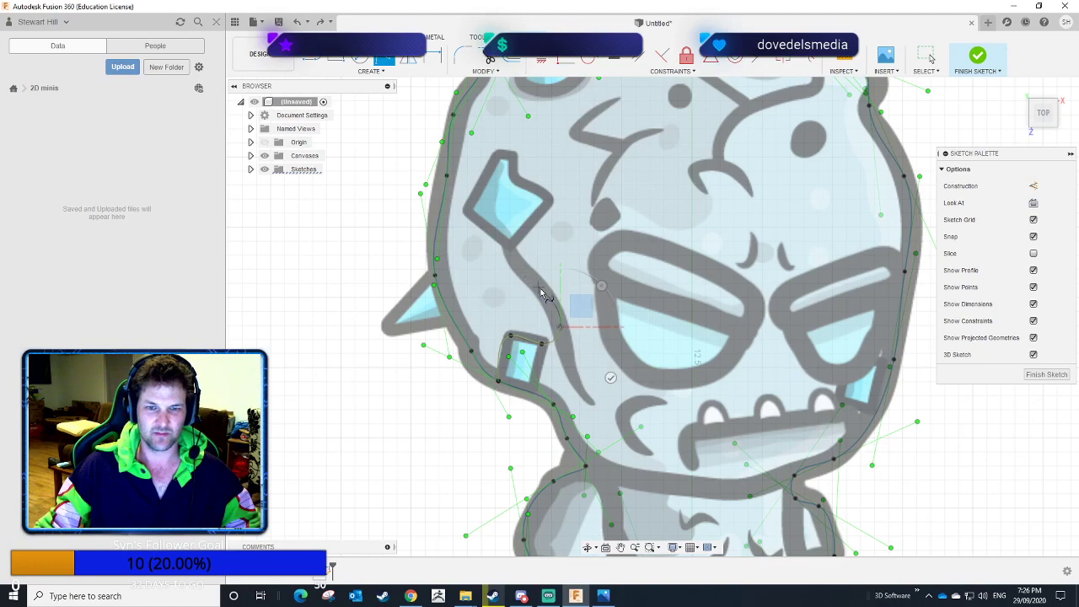
click(510, 250)
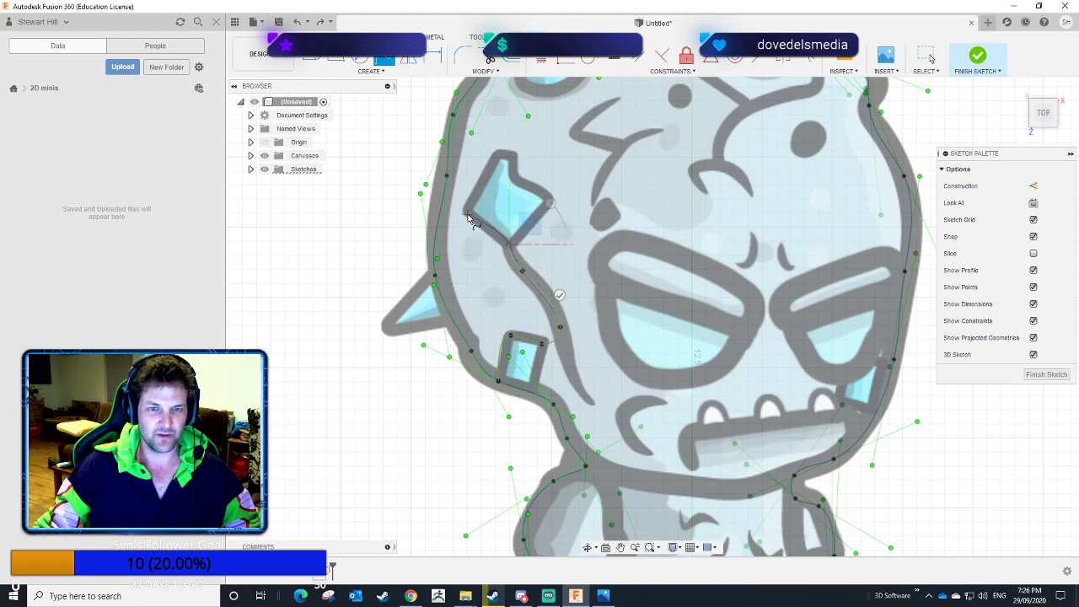
click(509, 245)
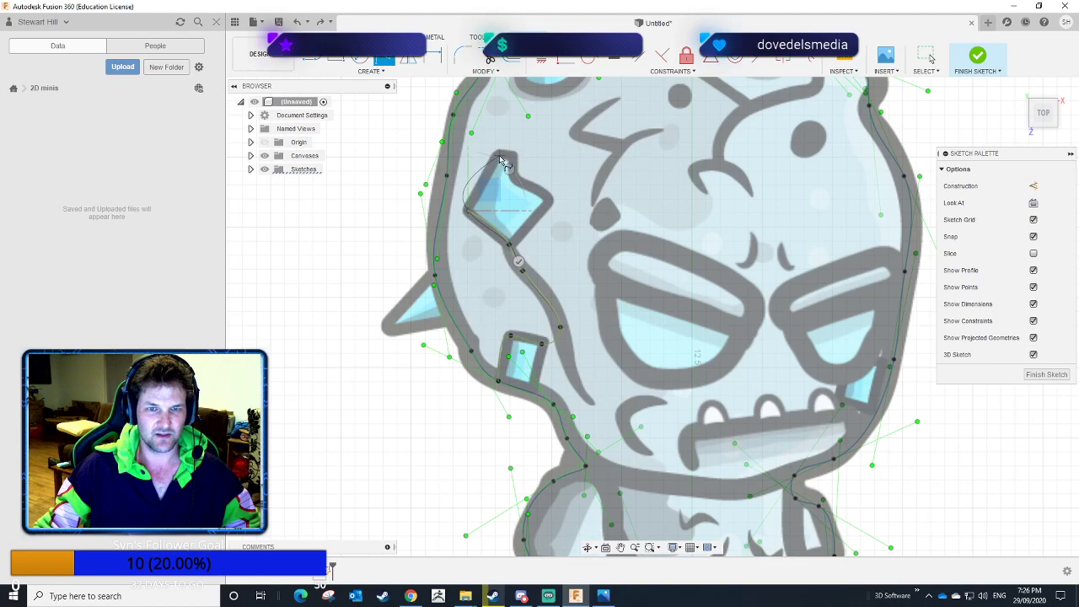
click(499, 156)
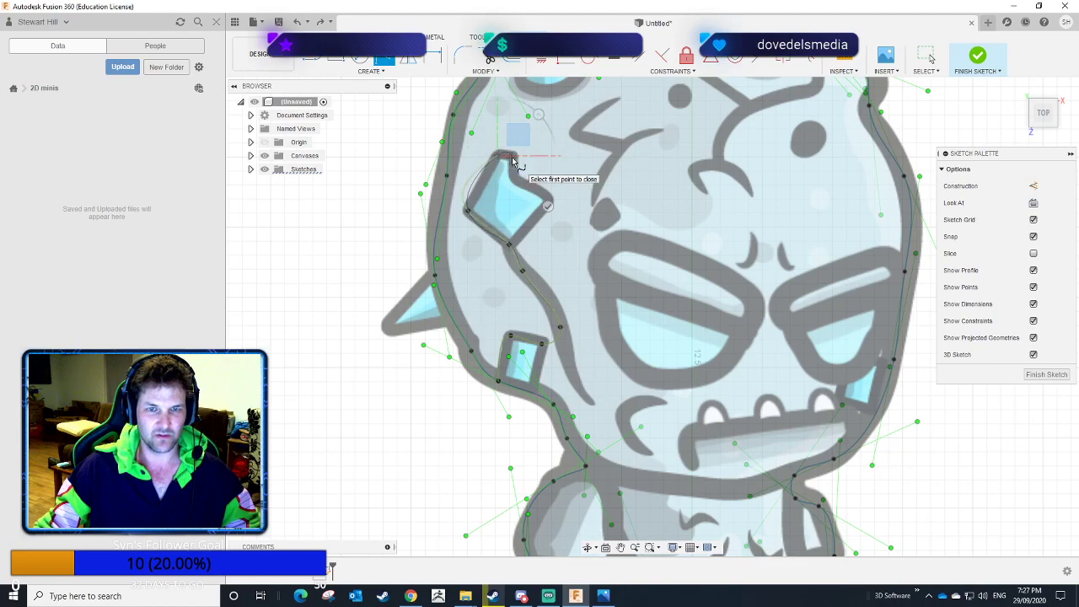
click(511, 159)
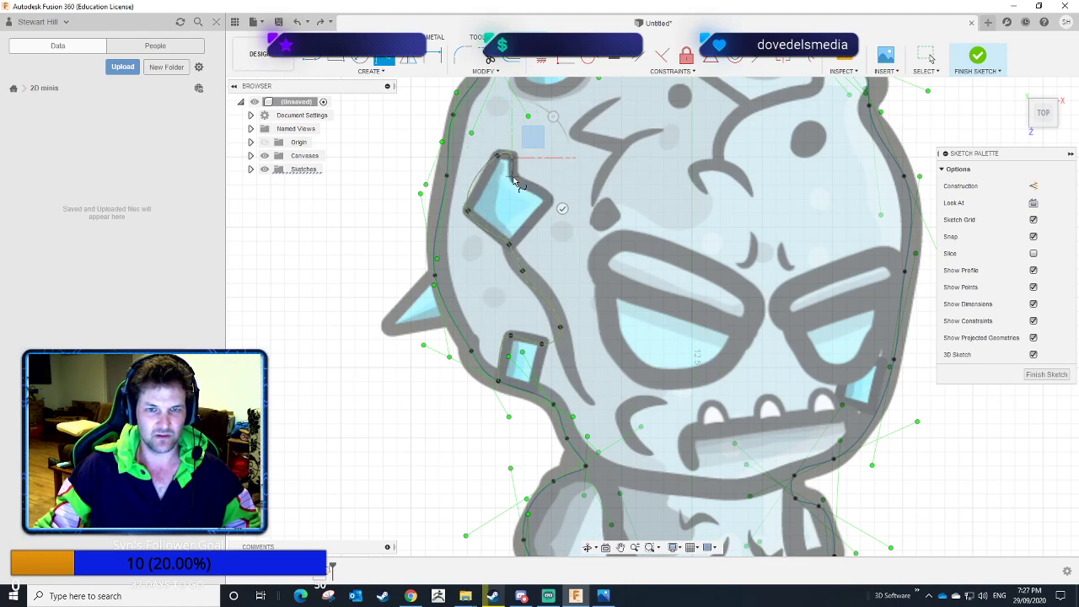
click(549, 199)
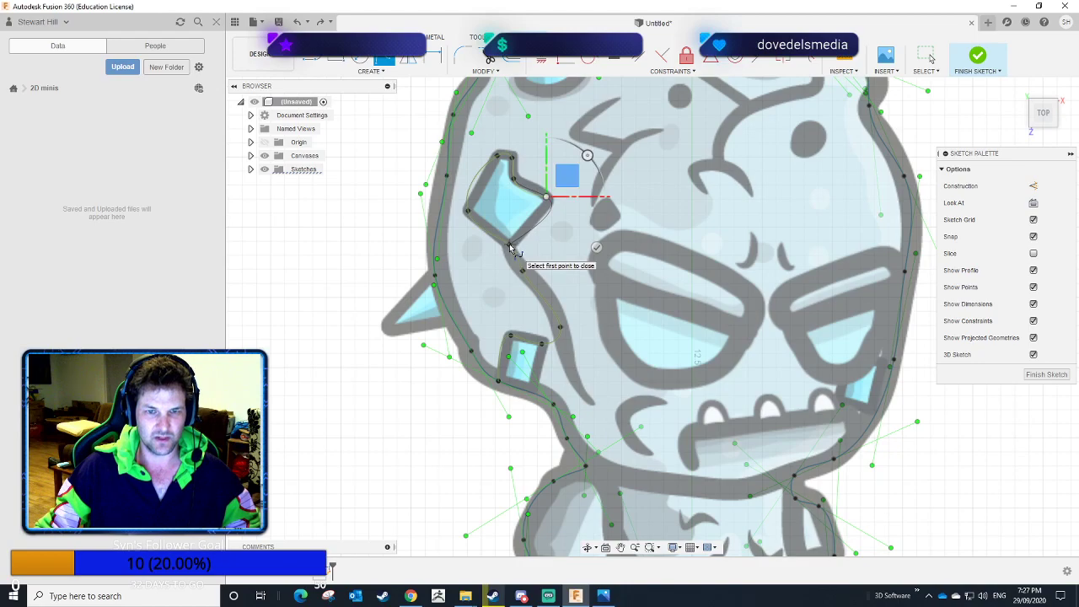
Bring the spline back to its point at the large crystal's bottom corner, where the crack begins, and finish it.
scroll(510, 249, up, 5)
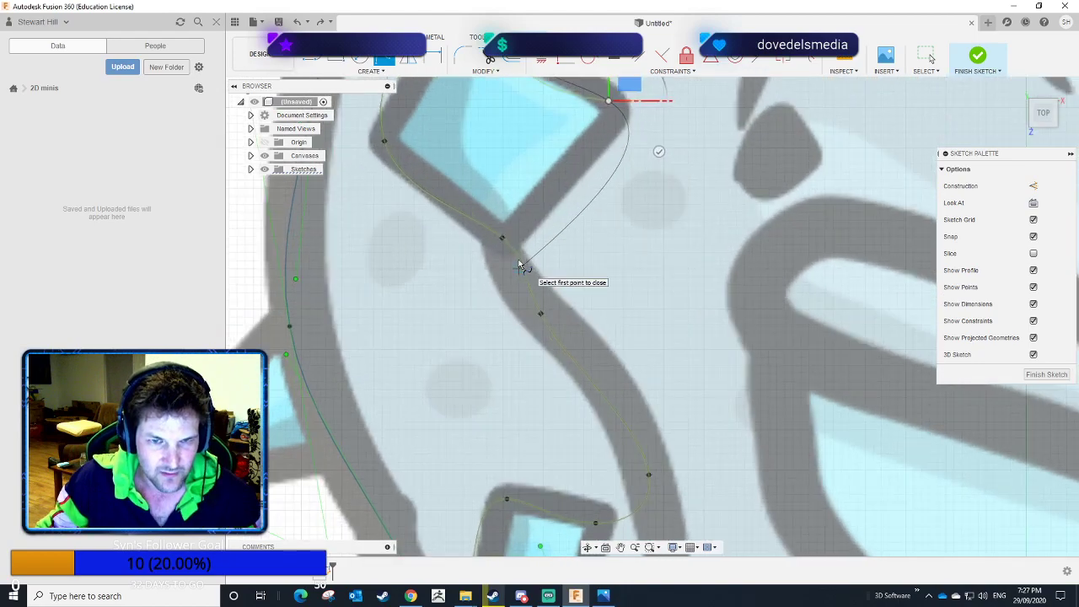
scroll(503, 241, up, 3)
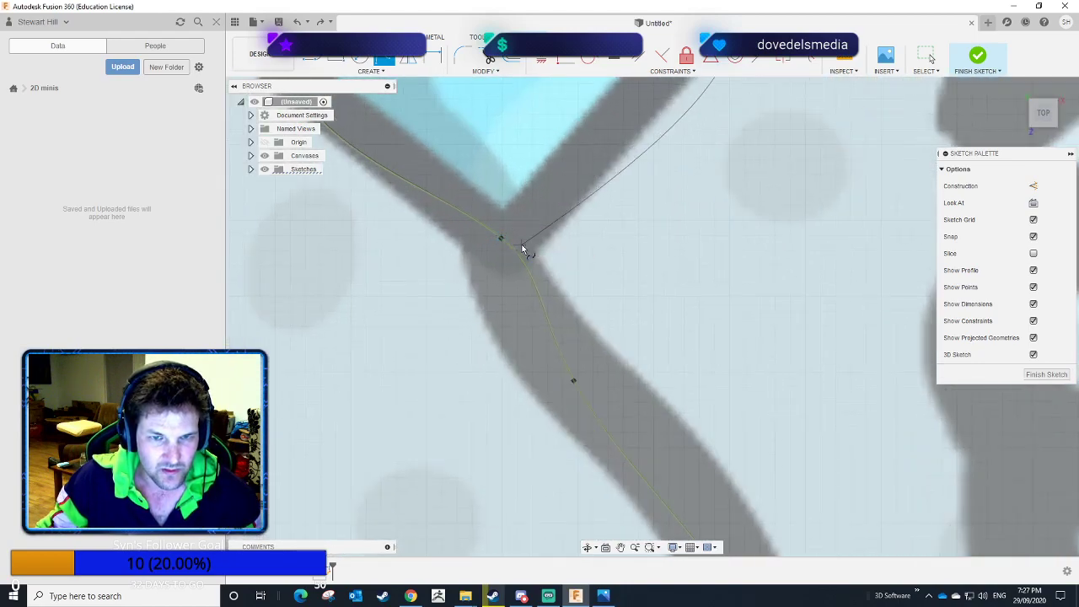
scroll(522, 250, up, 3)
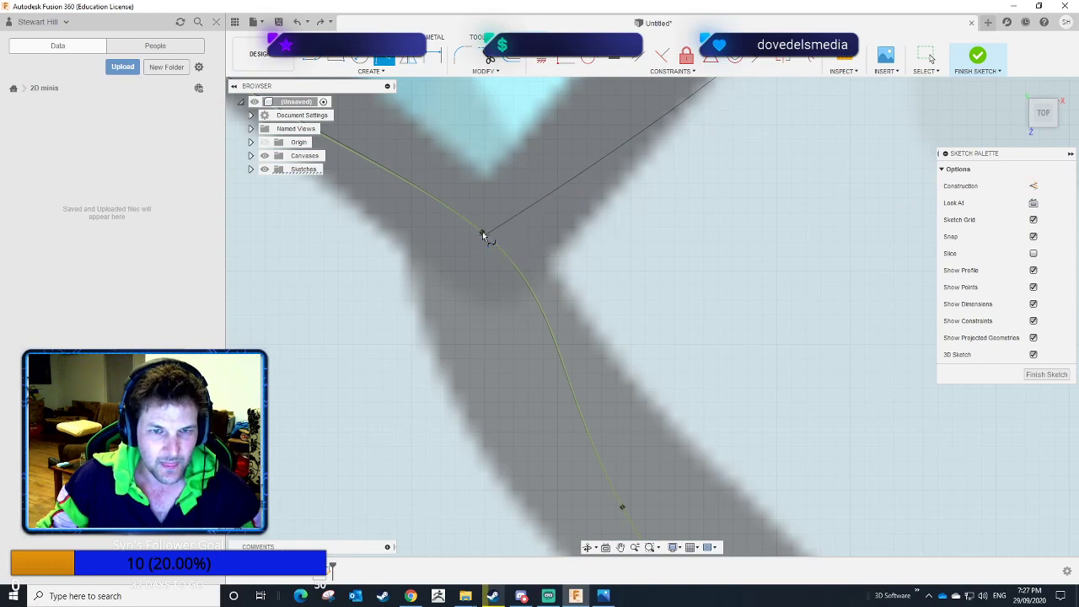
click(483, 235)
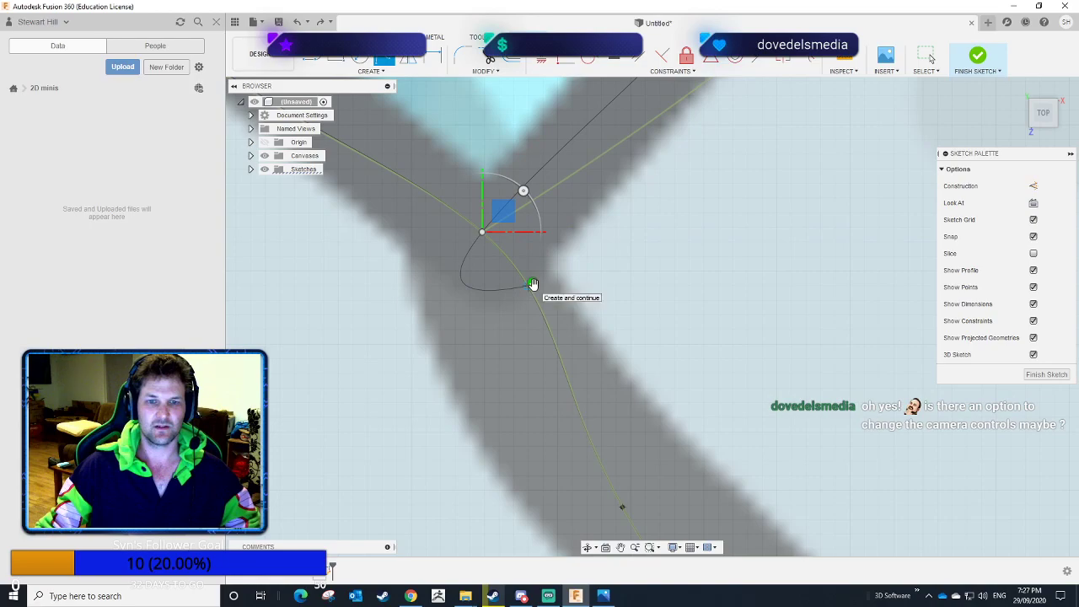
click(532, 284)
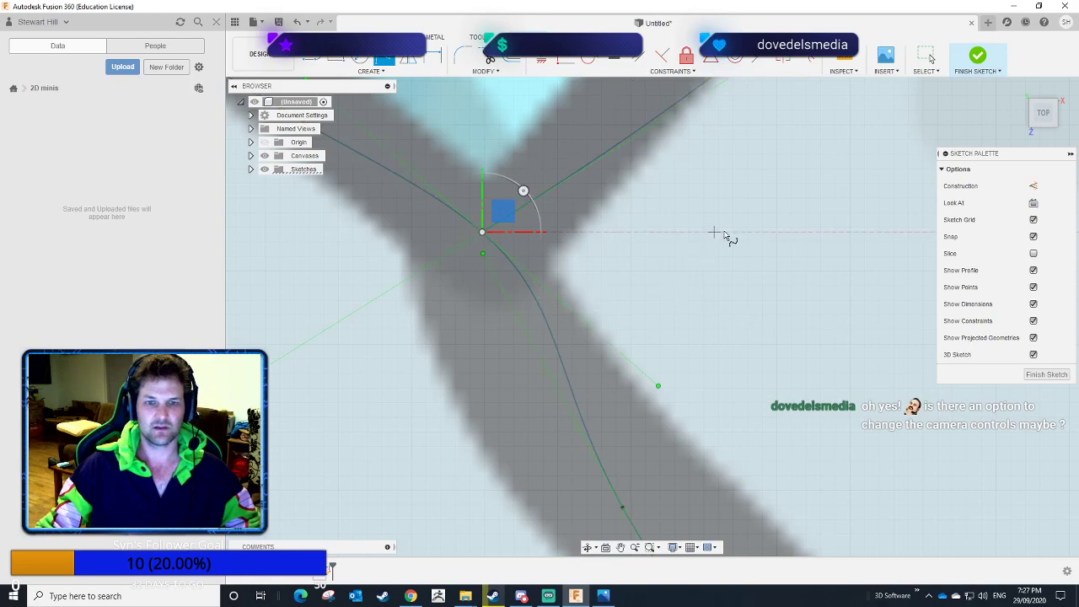
Trace a separate fit point spline along the crack's tapered tail, from its lower tip up to the existing crack spline, and finish it.
scroll(723, 236, down, 8)
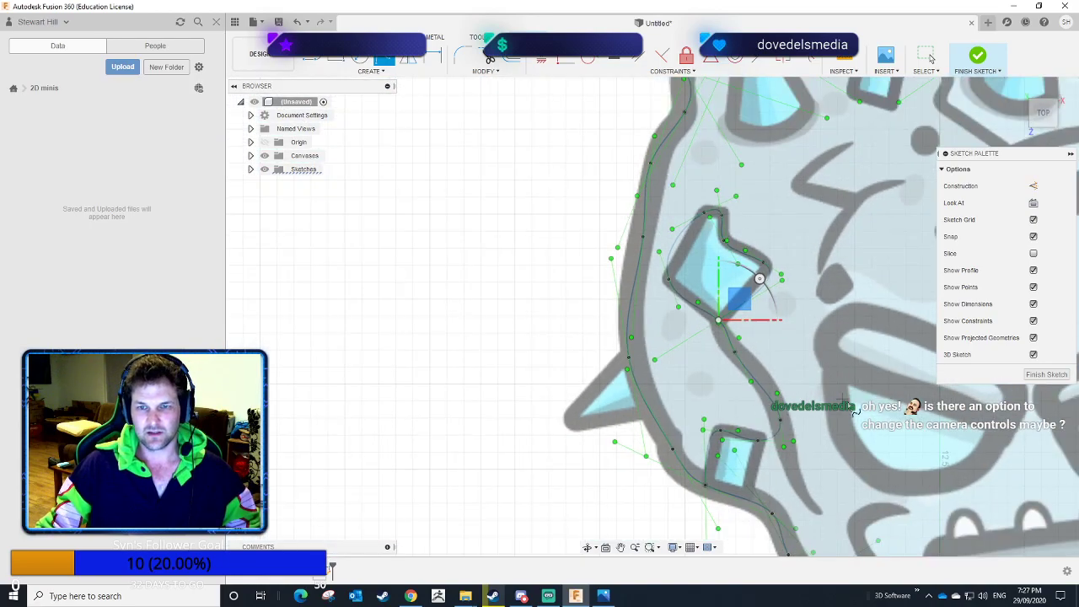
mouse_move(838, 413)
middle_down()
mouse_move(769, 314)
mouse_move(692, 279)
middle_up()
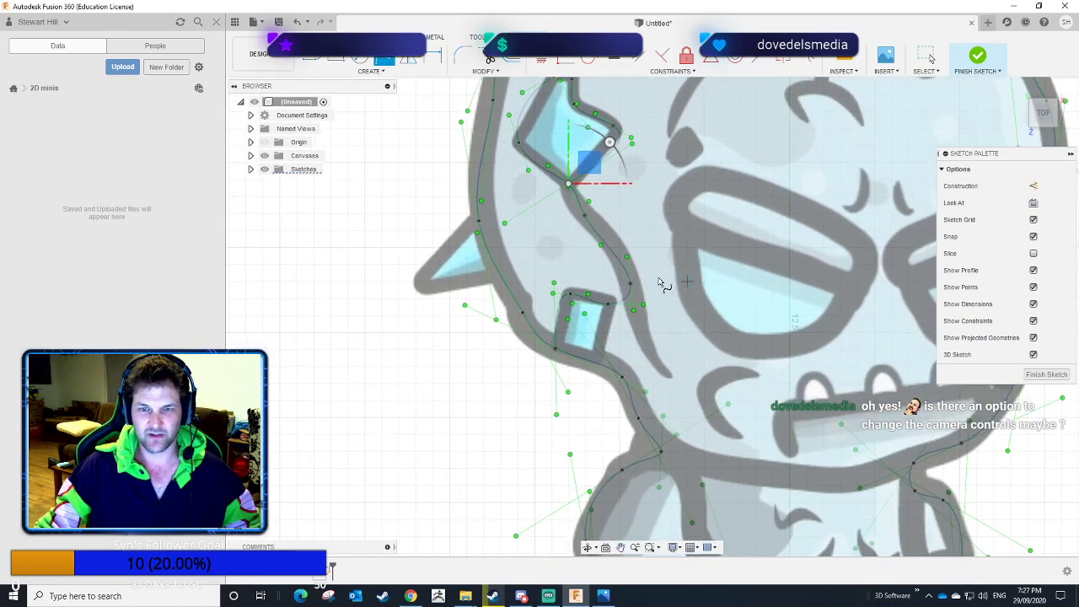
click(670, 376)
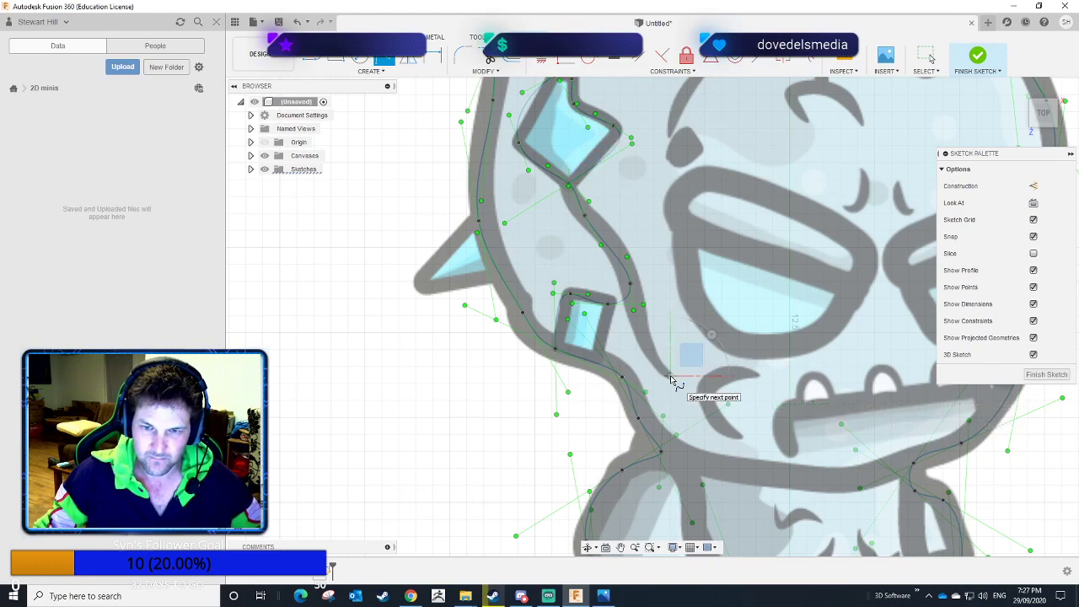
click(643, 342)
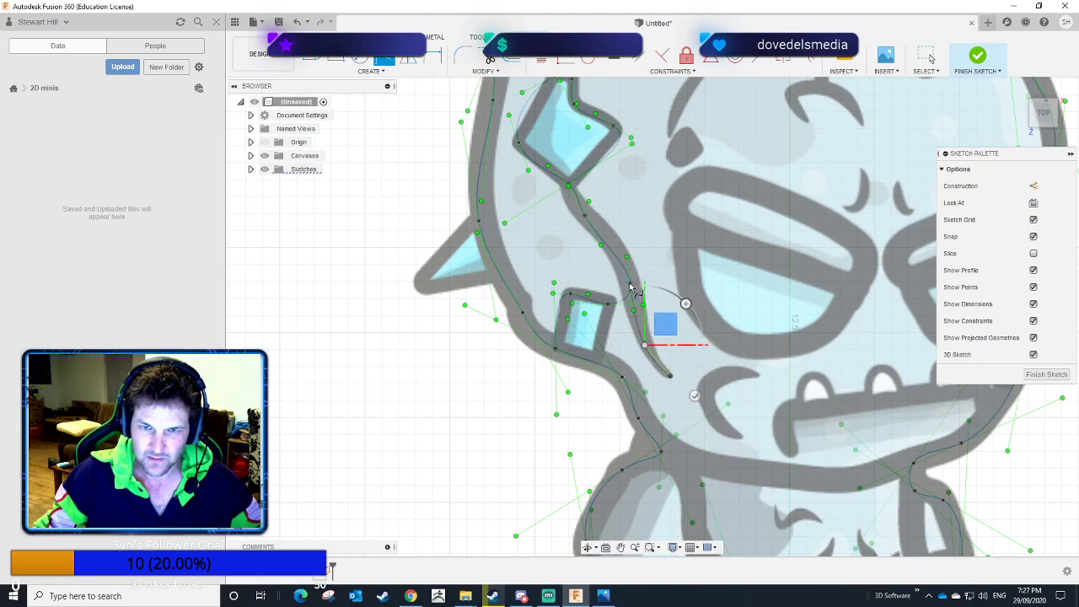
click(630, 286)
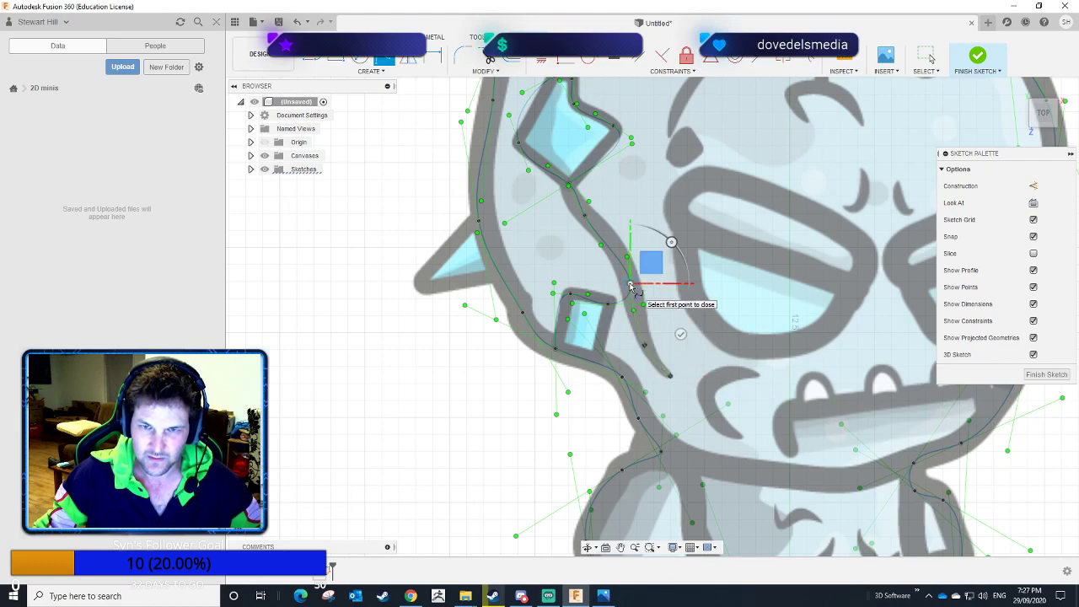
click(680, 334)
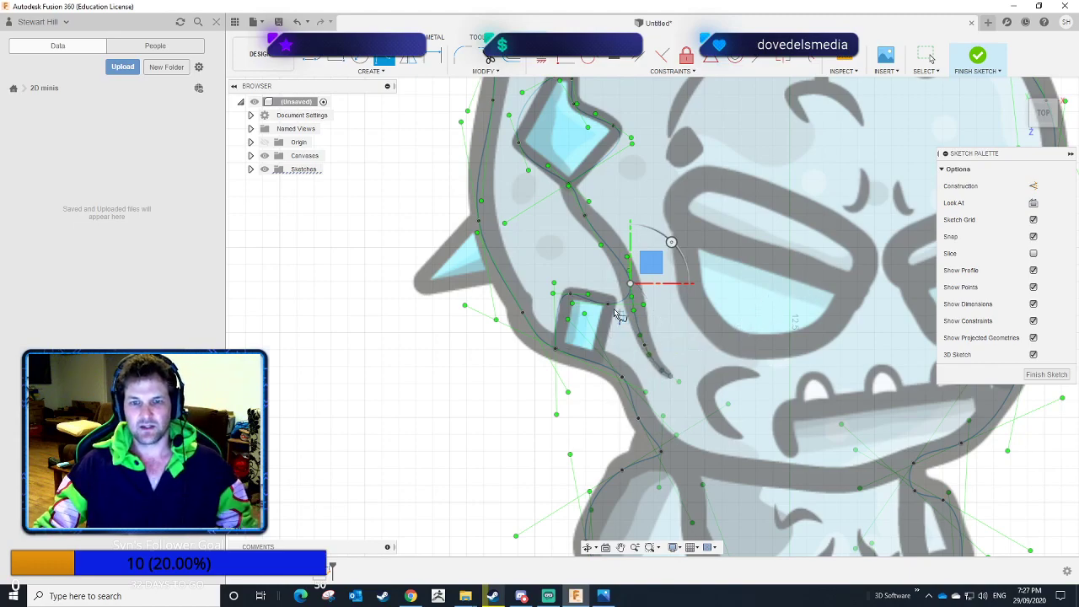
Trace the small crystal's right edge with a spline from the head outline to its upper corner, and check the joint at the outline.
click(595, 363)
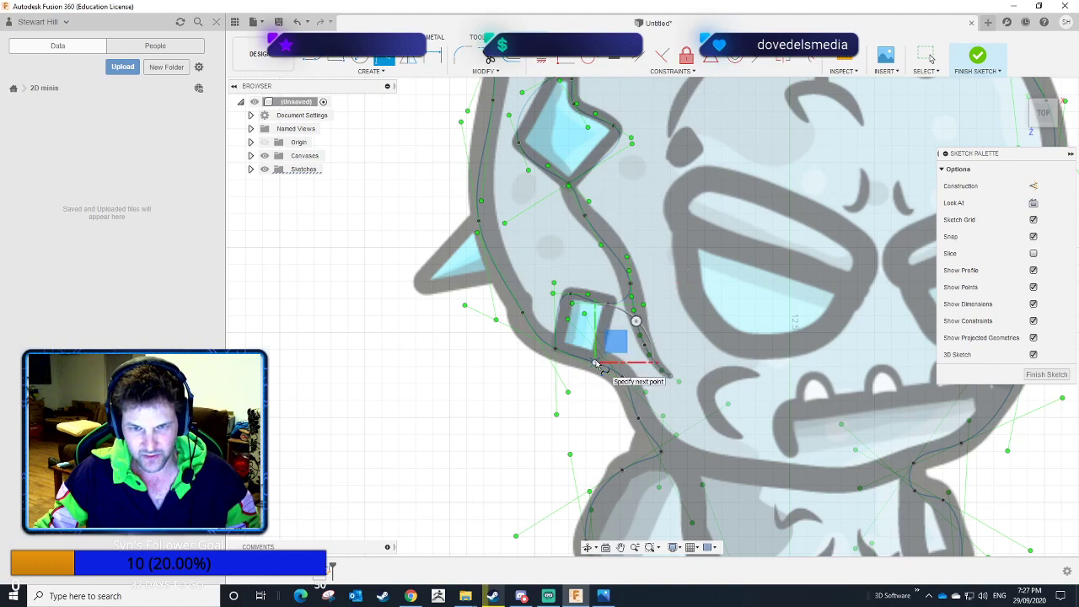
click(608, 306)
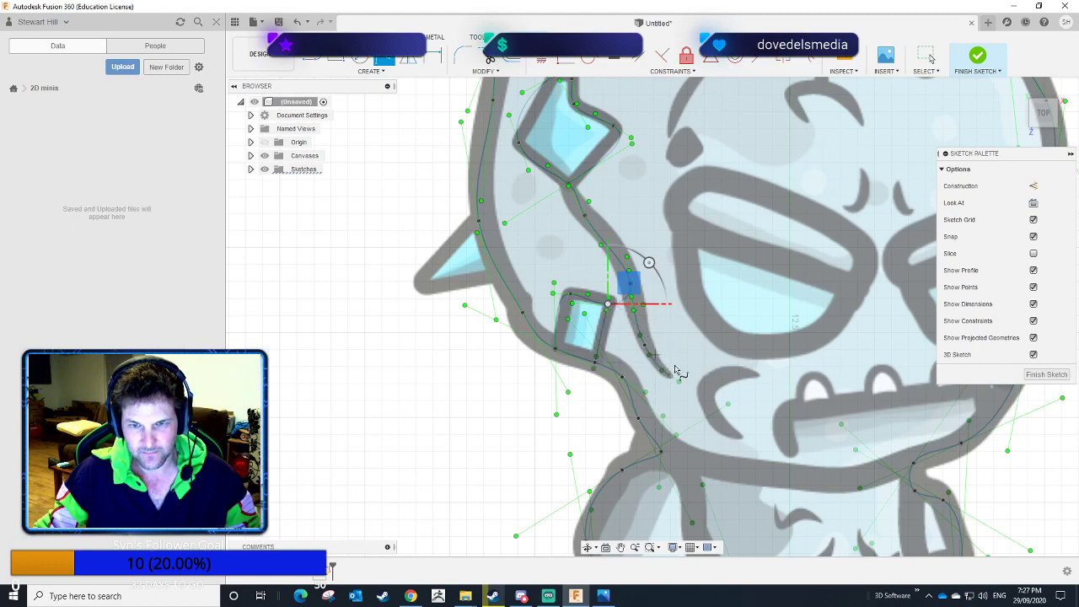
scroll(615, 362, up, 5)
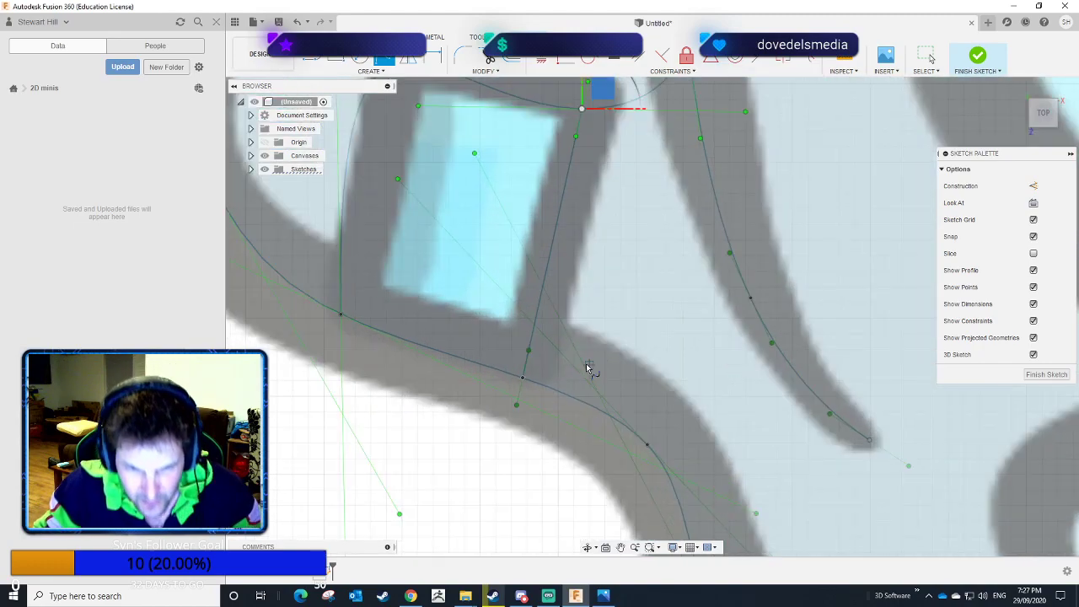
scroll(510, 381, up, 6)
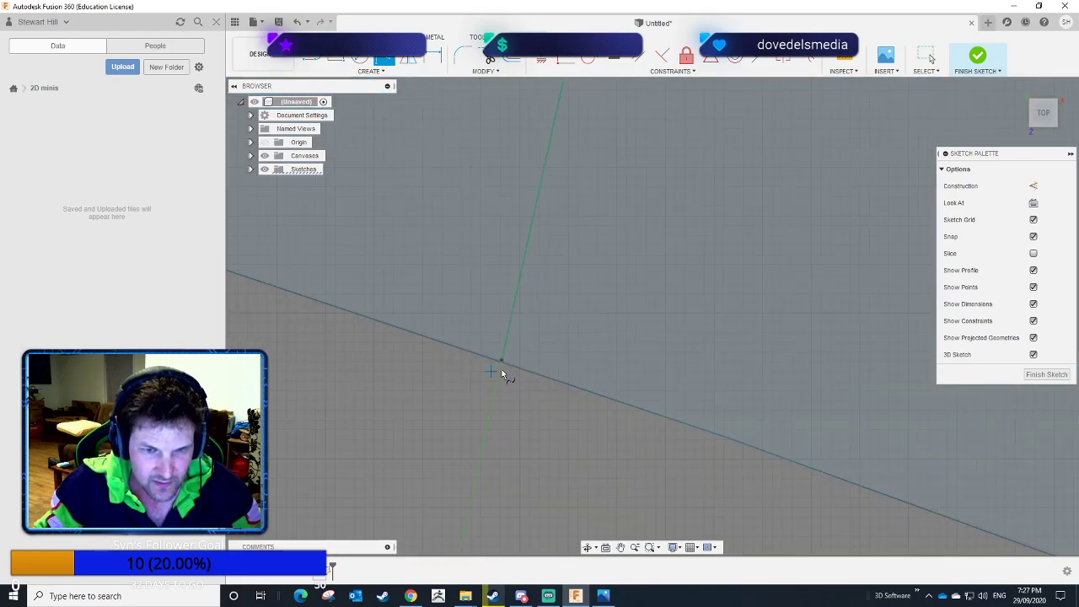
scroll(548, 386, down, 5)
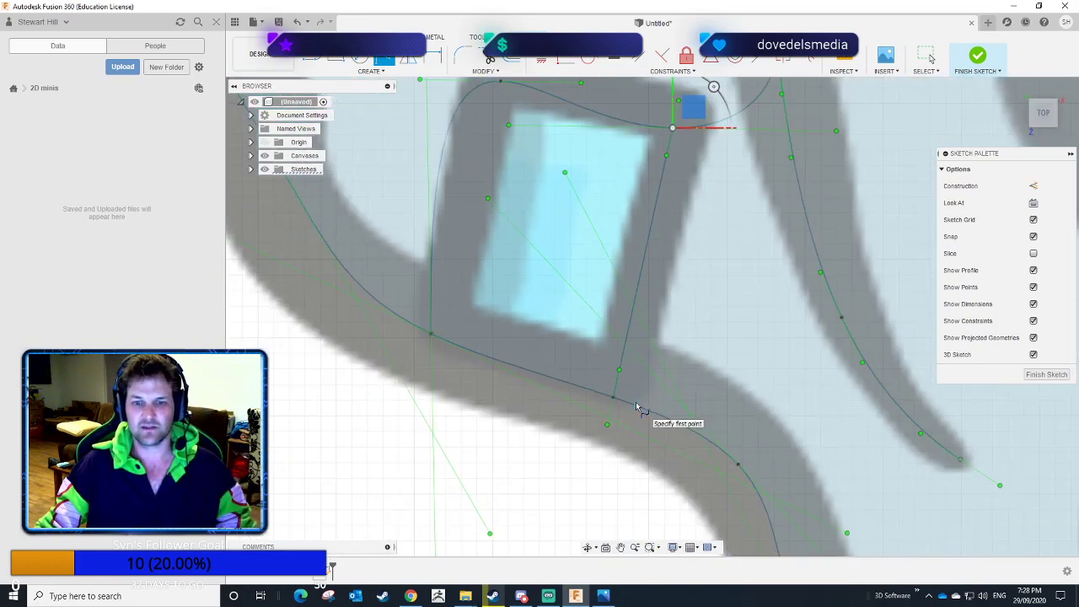
scroll(640, 405, down, 6)
Move the Recent Events stream overlay away from the golem's head so that it no longer covers the canvas.
mouse_move(842, 399)
middle_down()
mouse_move(571, 294)
mouse_move(579, 276)
middle_up()
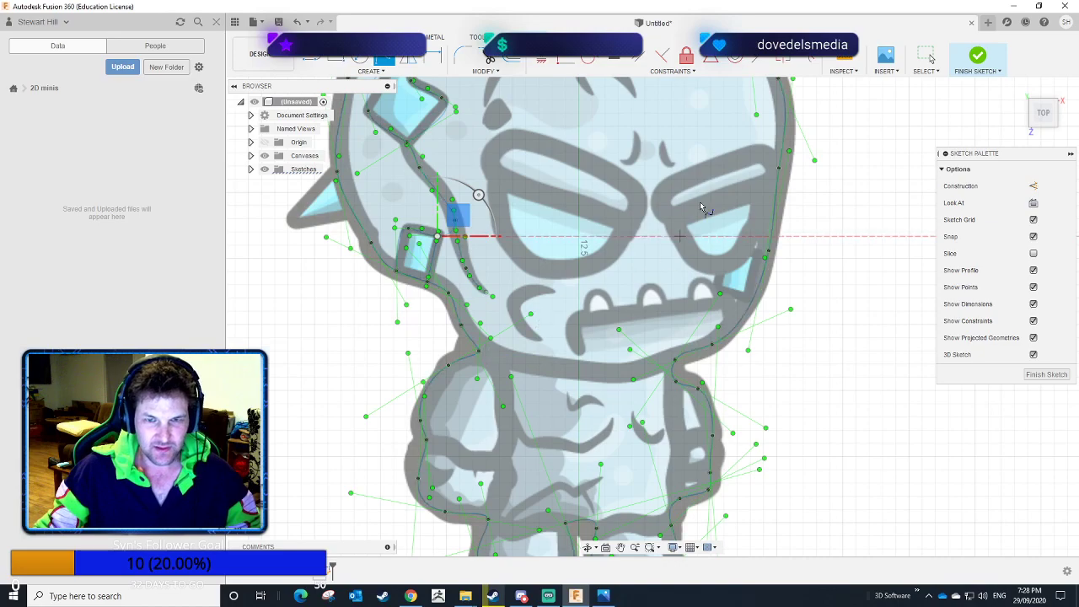
click(620, 547)
drag(650, 176, 586, 397)
mouse_move(586, 397)
middle_down()
mouse_move(686, 378)
mouse_move(797, 295)
mouse_move(838, 292)
middle_up()
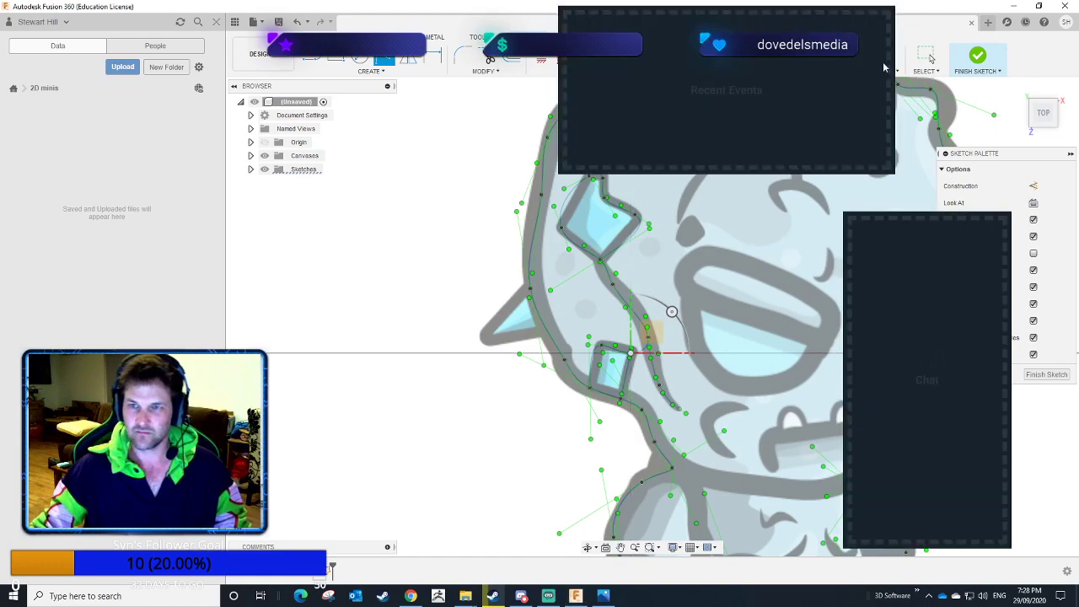
mouse_move(663, 15)
mouse_down()
mouse_move(1078, 29)
mouse_move(891, 33)
mouse_move(958, 24)
mouse_up()
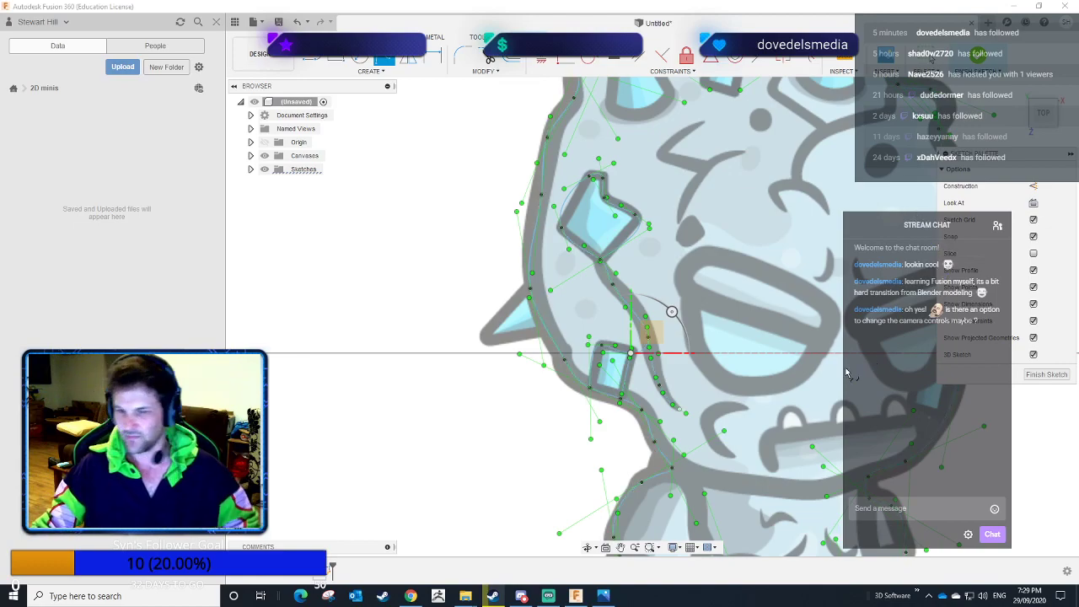
mouse_move(669, 313)
middle_down()
mouse_move(531, 269)
mouse_move(581, 294)
mouse_move(598, 387)
mouse_move(659, 314)
middle_up()
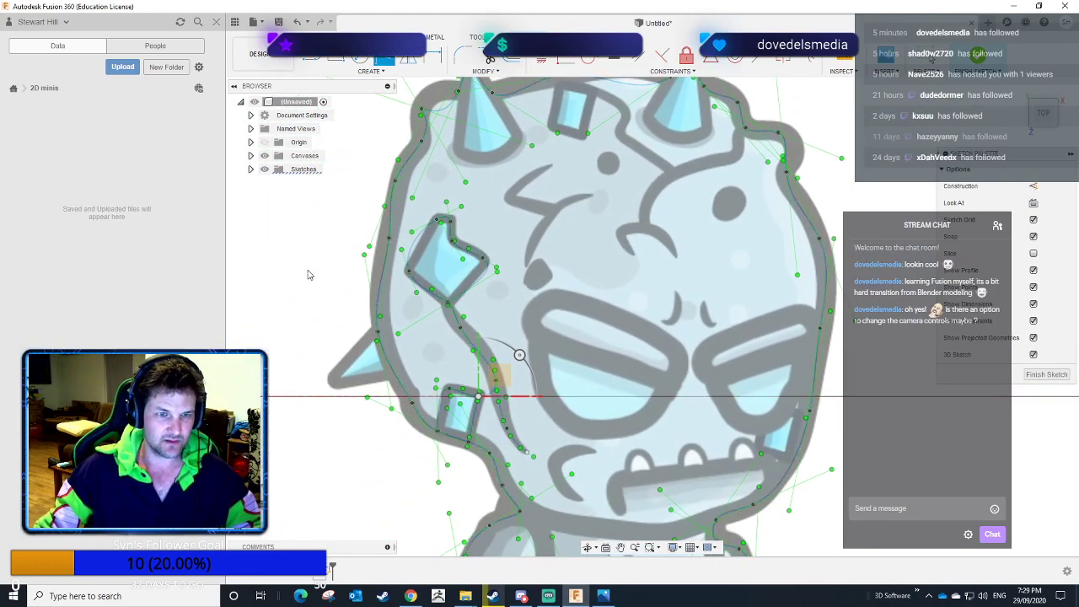
Trace the spike on the head's left side with a fit point spline, from the head outline around its tip and back, and finish it.
right_click(309, 271)
click(305, 238)
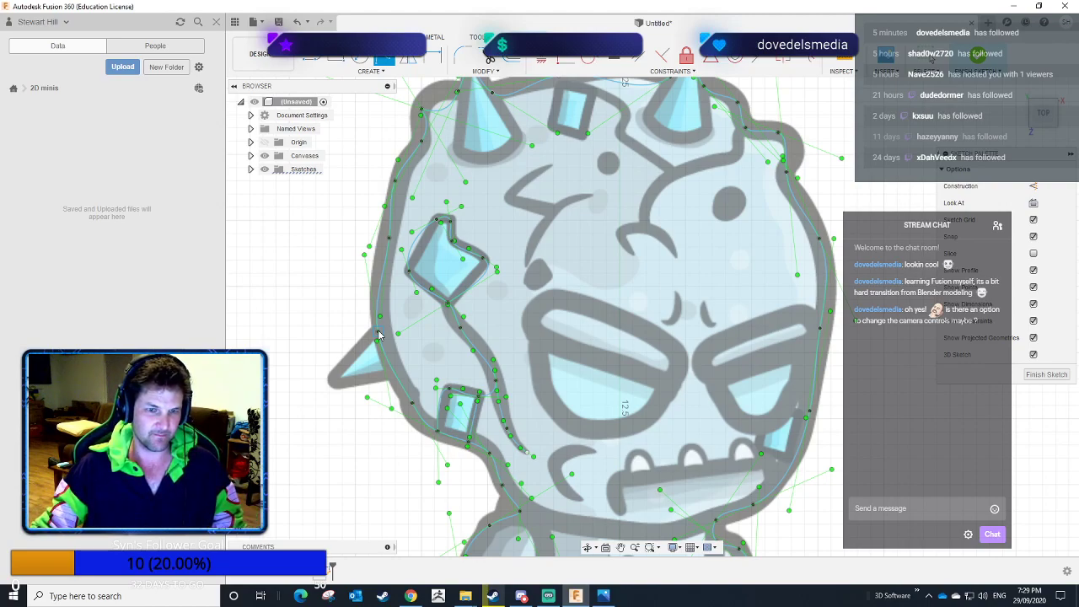
click(378, 333)
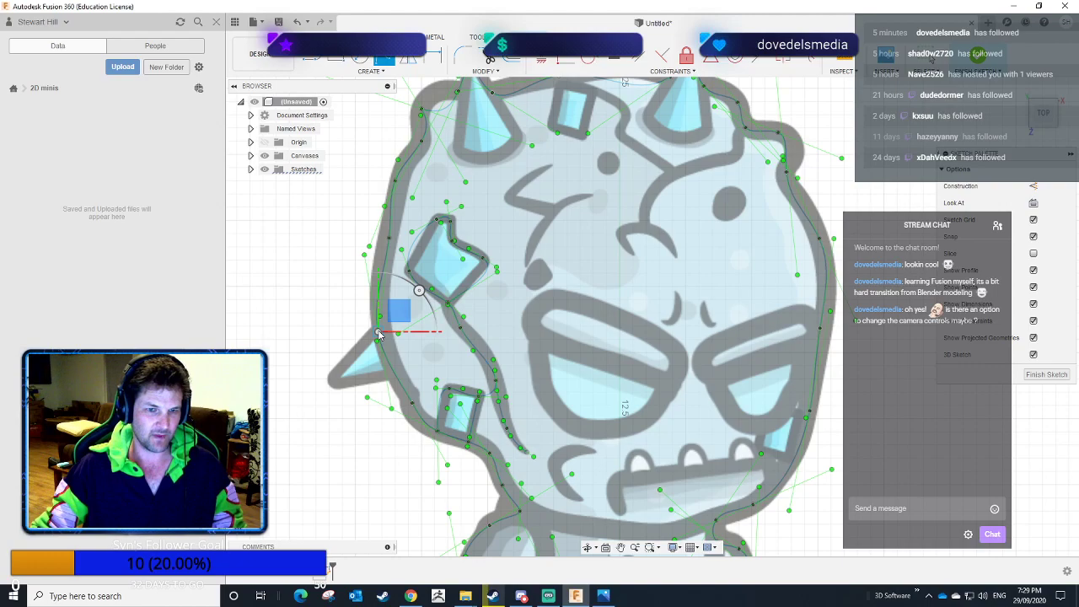
click(333, 382)
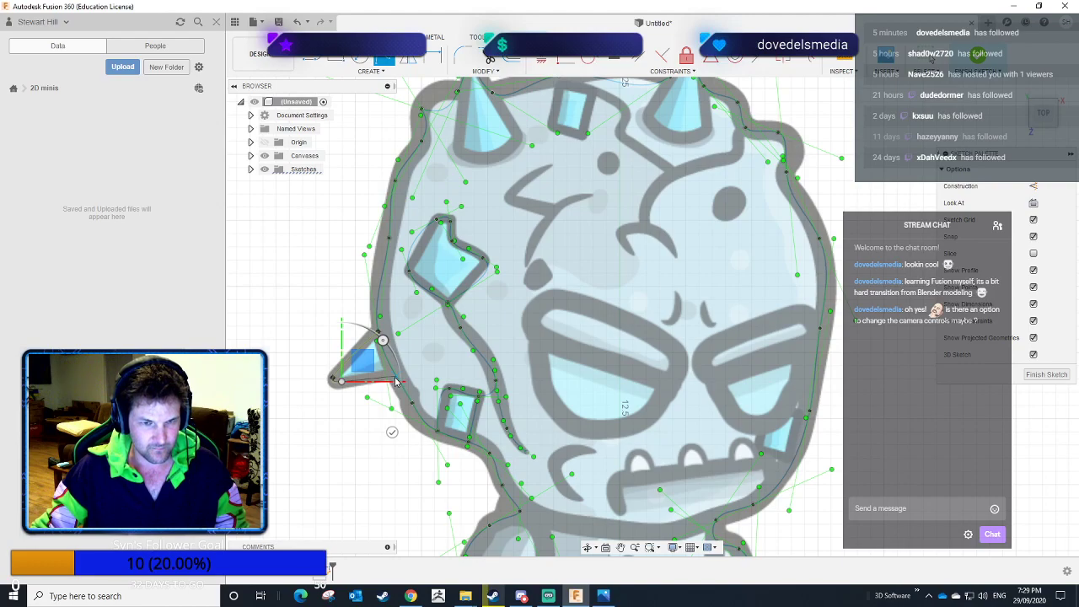
click(396, 377)
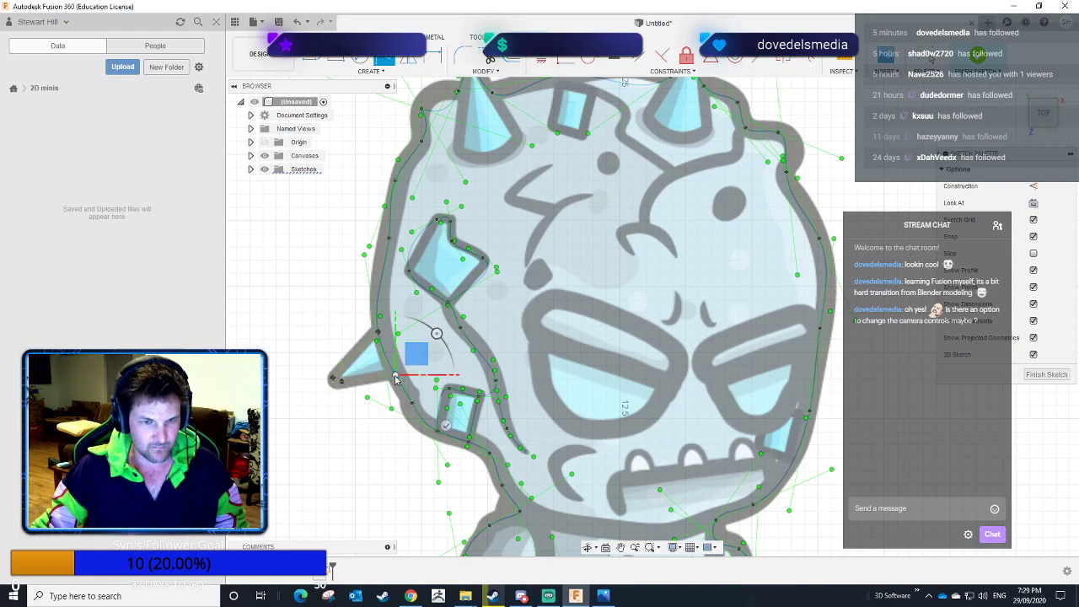
click(446, 426)
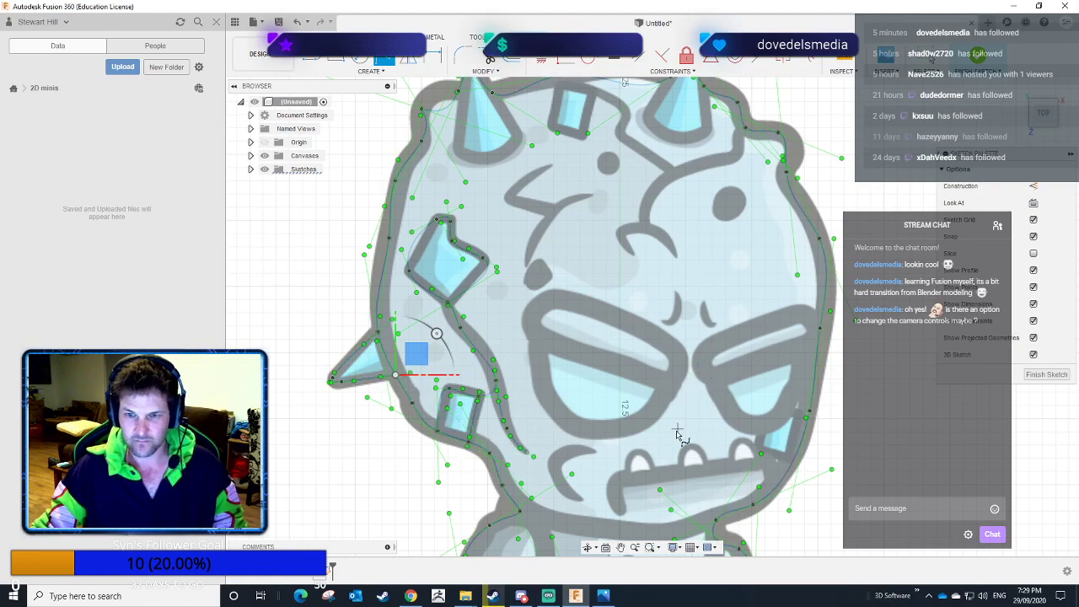
Trace the left horn's sides and rounded base with a fit point spline between the two outline points beside the horn, and finish it.
mouse_move(693, 426)
middle_down()
mouse_move(643, 392)
mouse_move(680, 259)
mouse_move(585, 264)
mouse_move(612, 390)
mouse_move(595, 513)
mouse_move(627, 533)
middle_up()
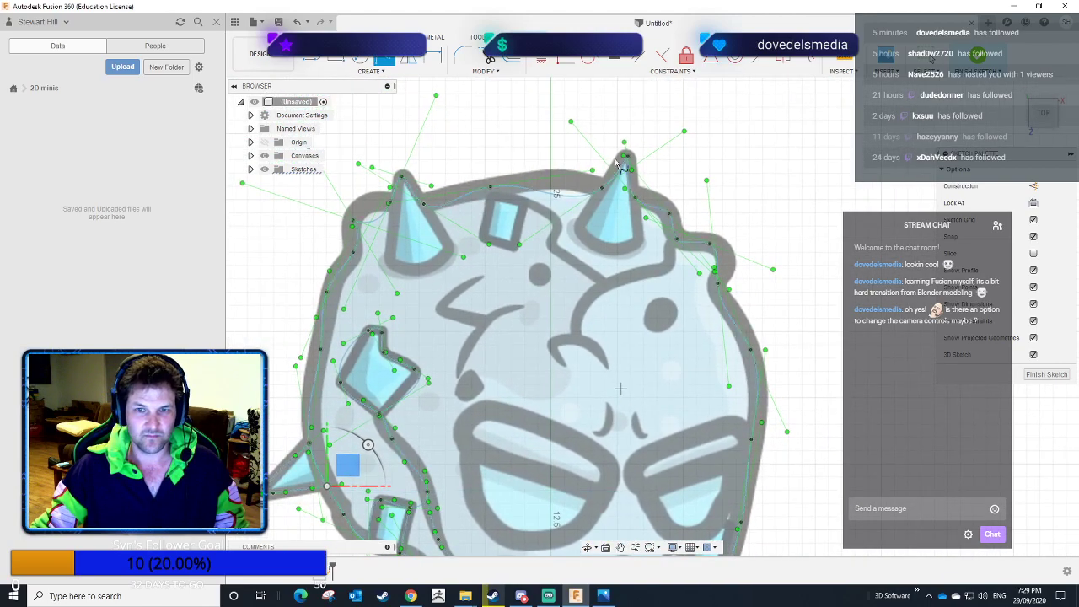
click(390, 204)
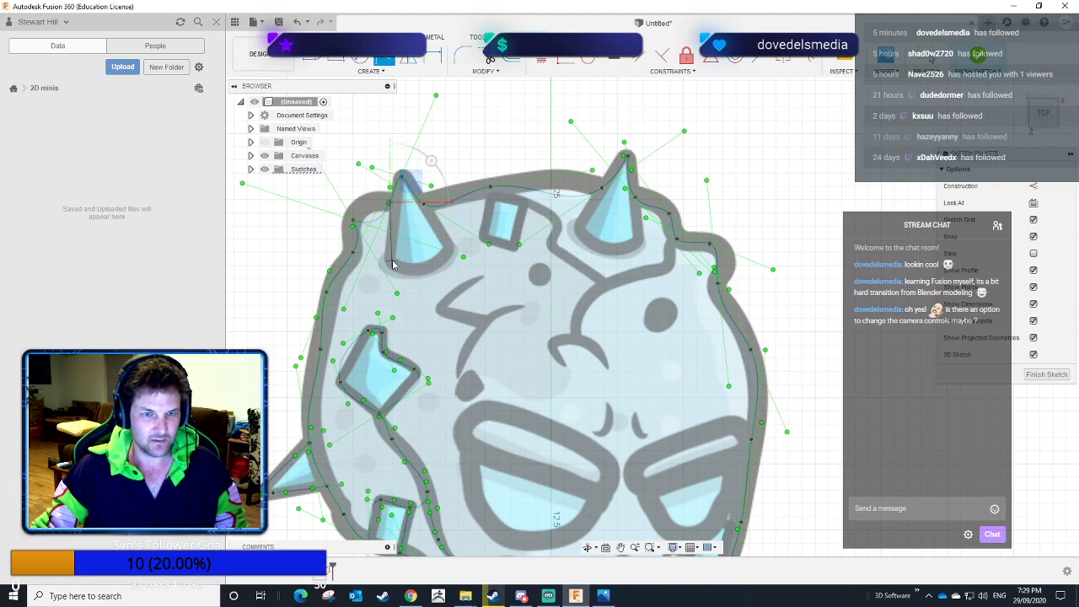
click(390, 258)
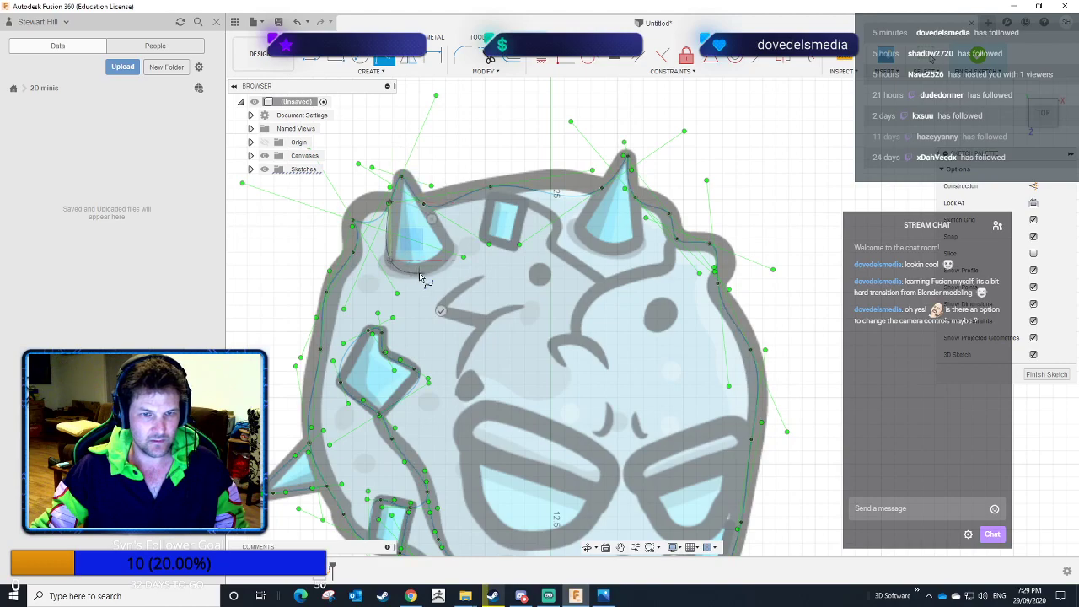
click(419, 271)
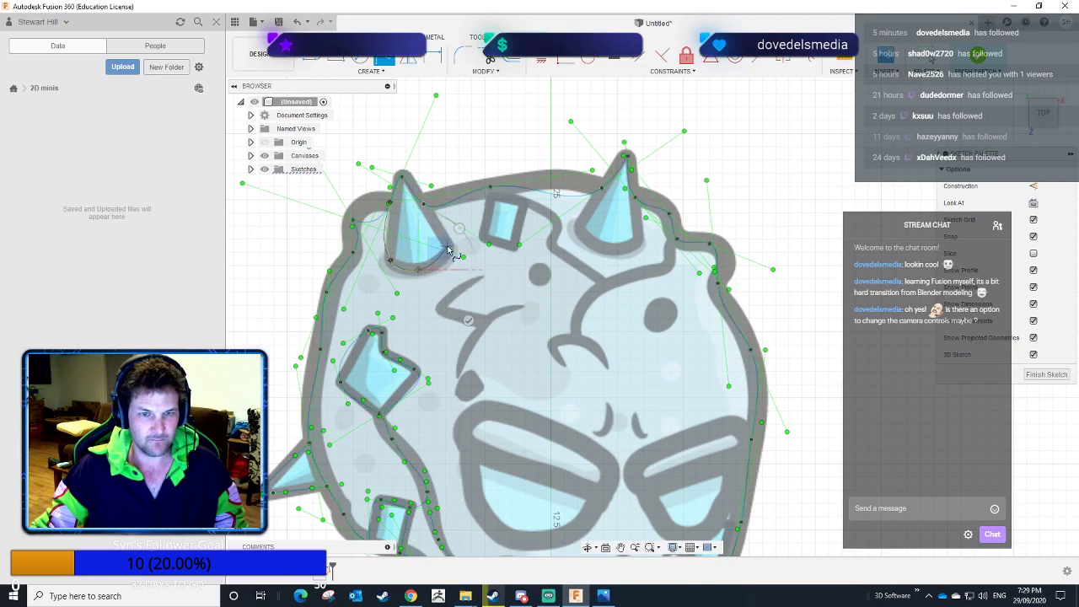
click(448, 248)
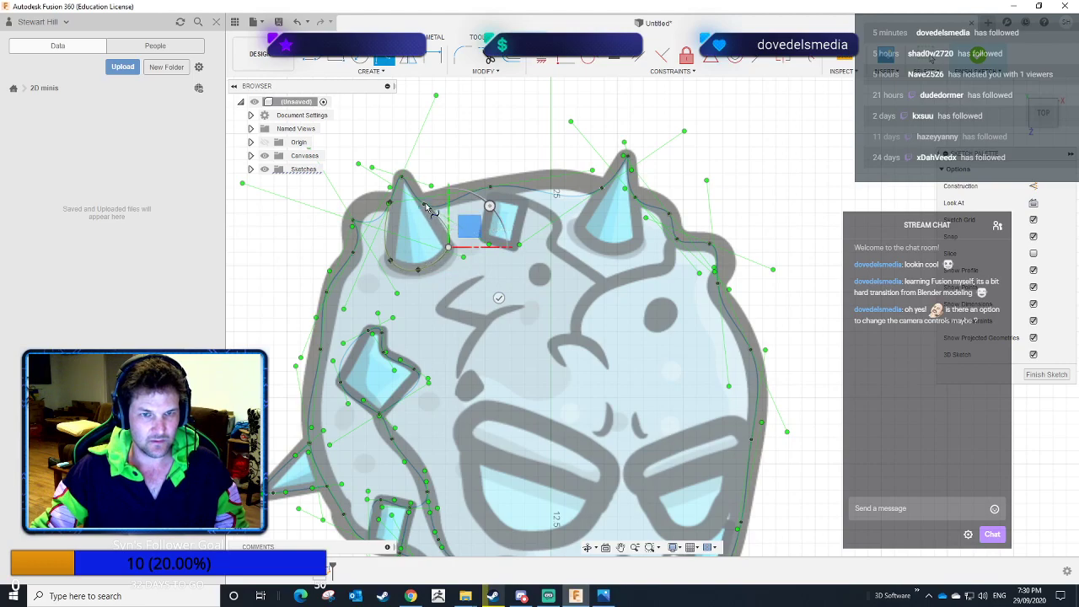
click(424, 204)
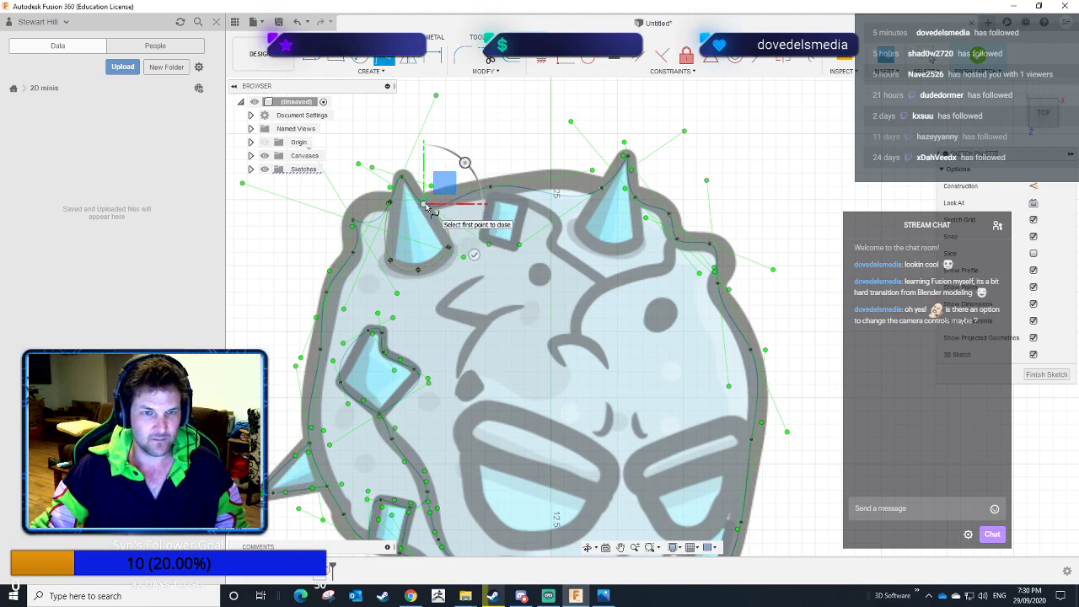
click(471, 255)
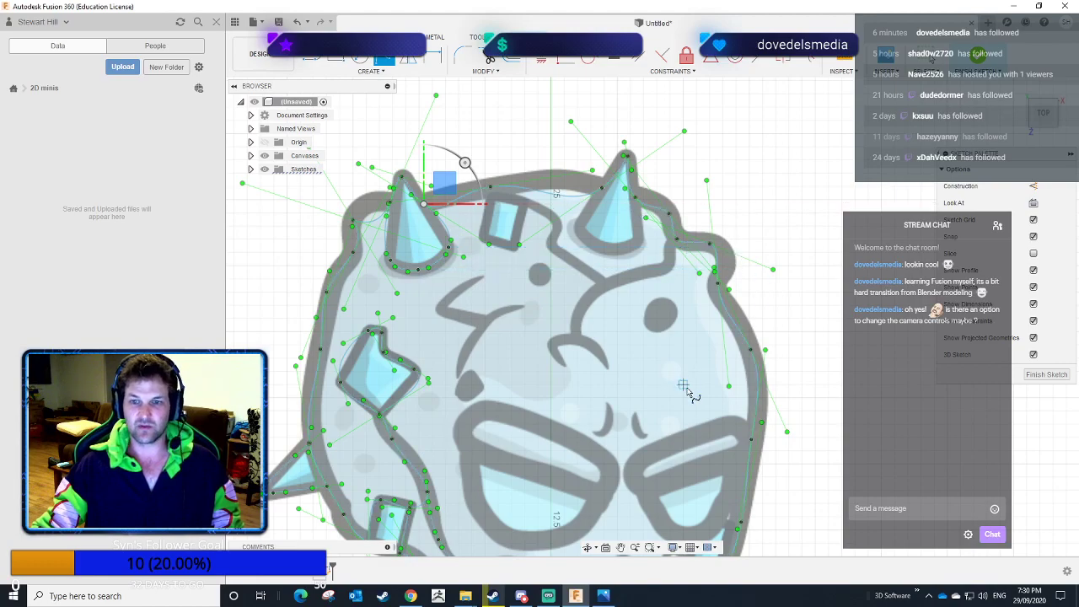
Trace the small crystal between the horns with a spline starting at the head outline point, around its corners, and closing at the start.
click(490, 185)
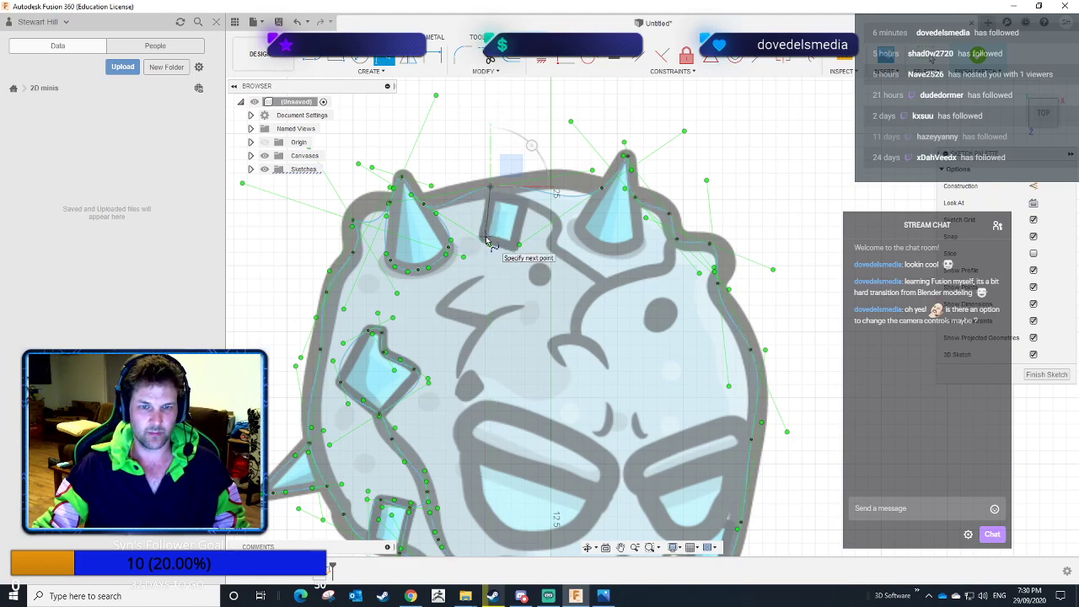
click(485, 241)
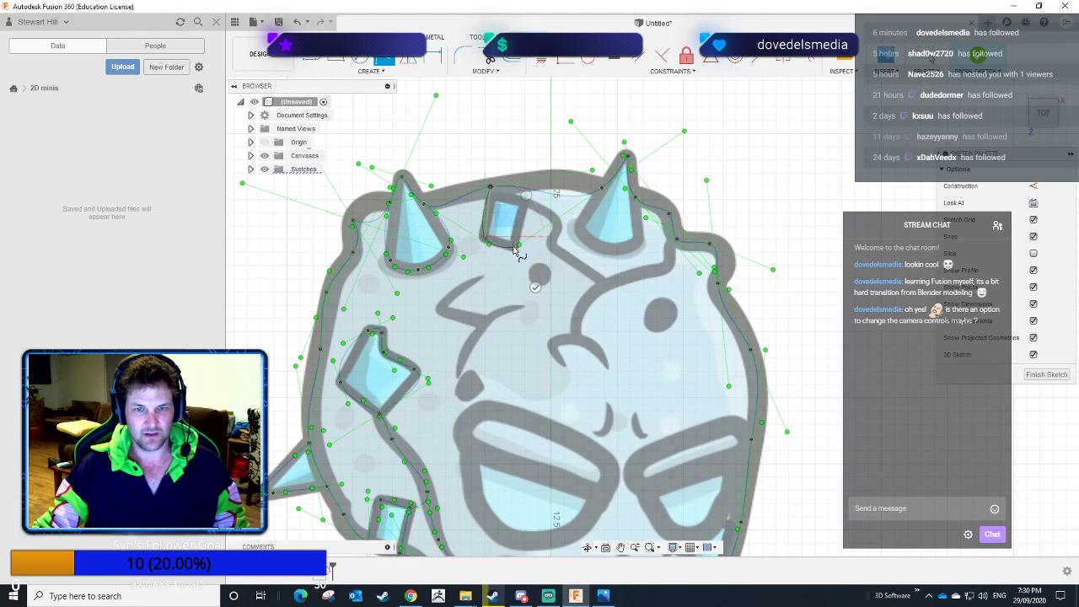
click(515, 249)
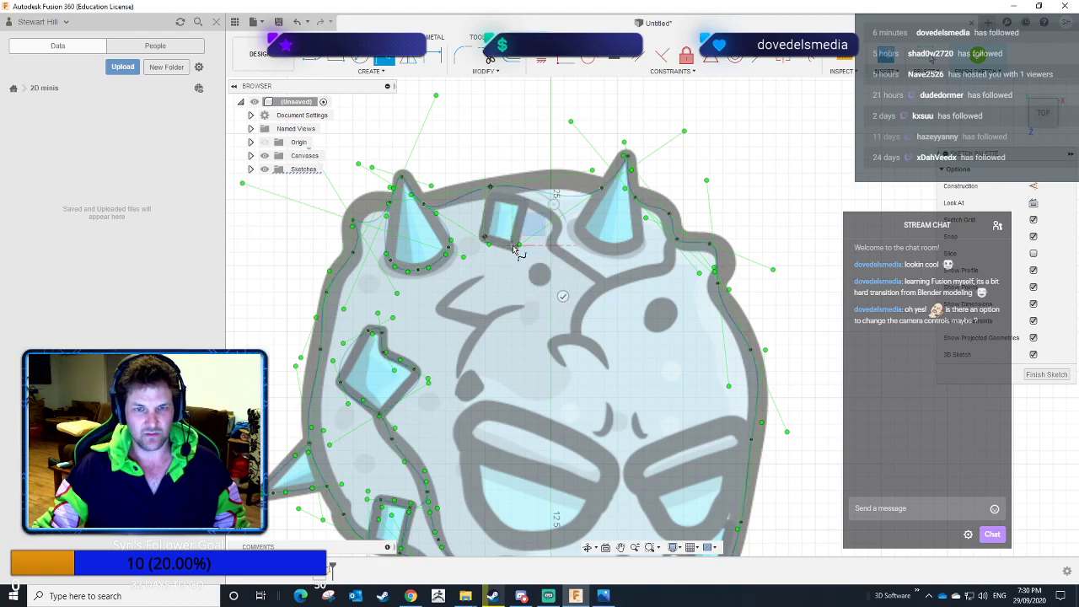
click(524, 203)
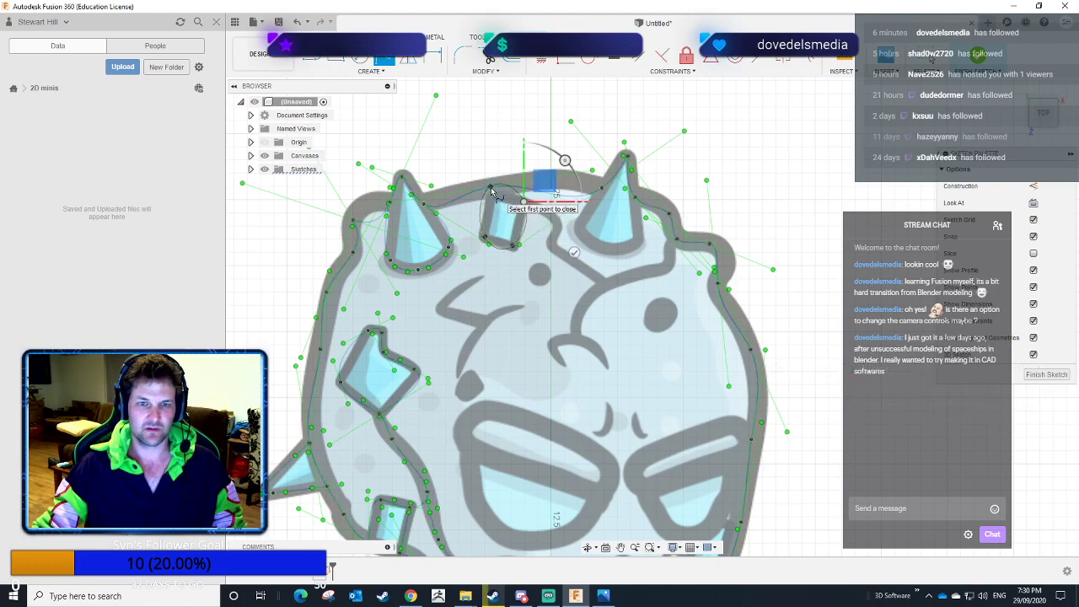
click(492, 188)
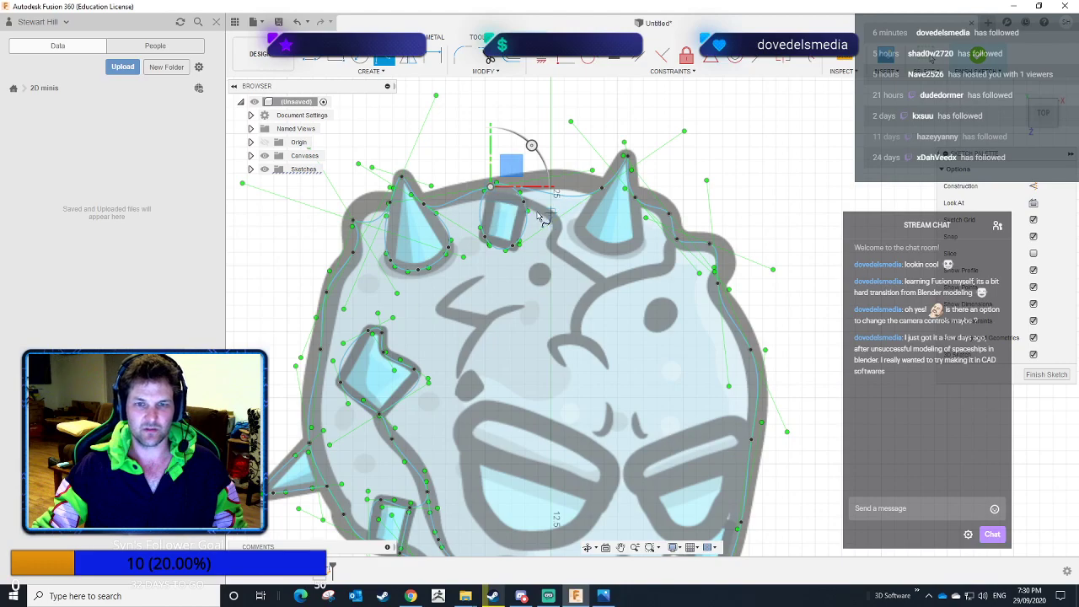
Trace the forehead crack with a spline from the small crystal's upper right corner down to the tip of the right hook, and finish it.
click(522, 195)
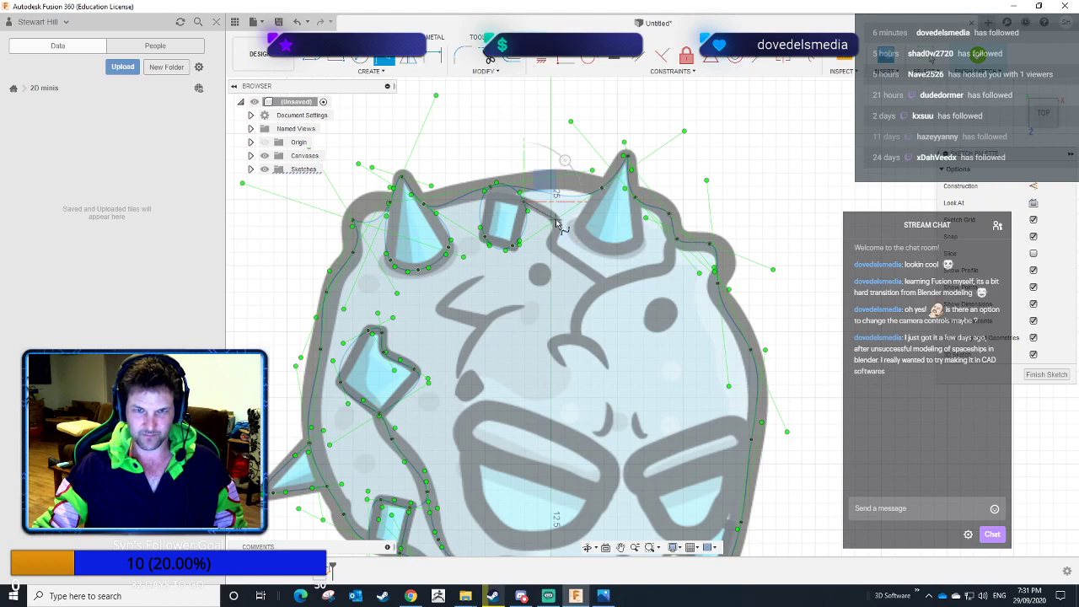
click(558, 225)
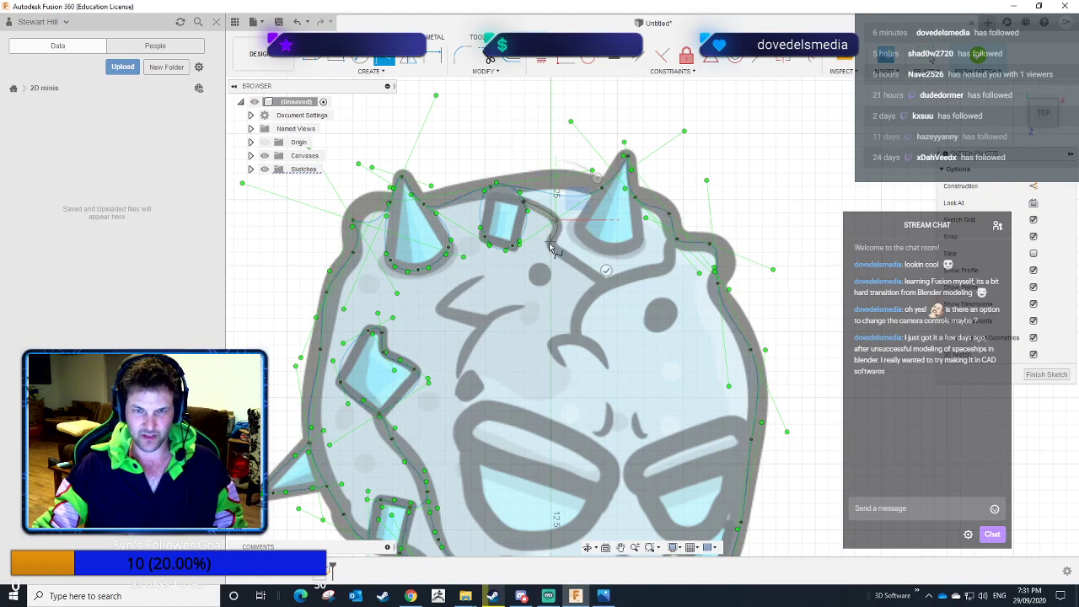
drag(554, 247, 577, 339)
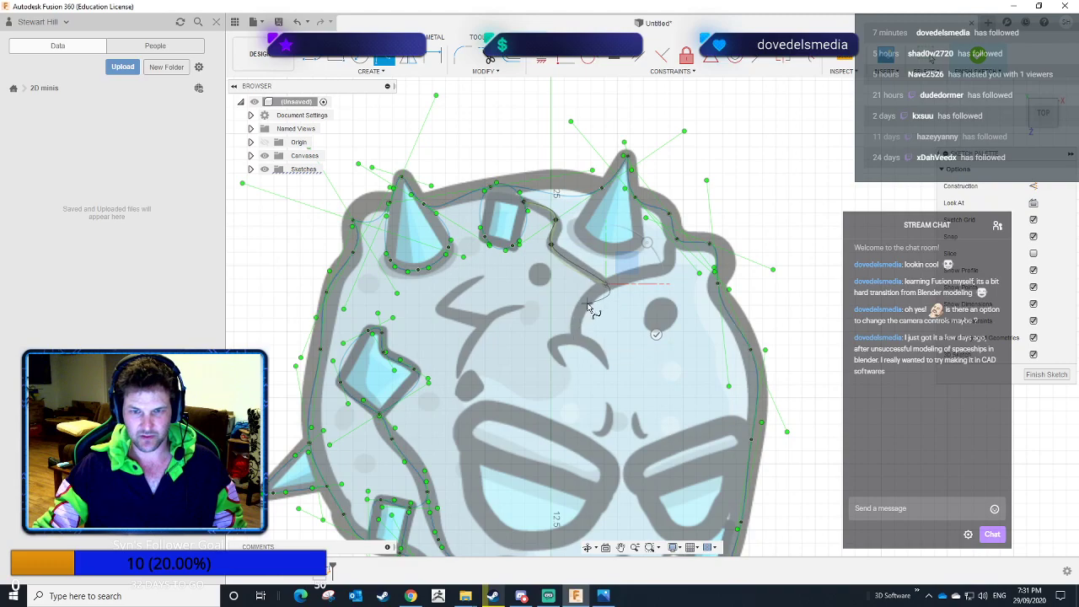
click(586, 307)
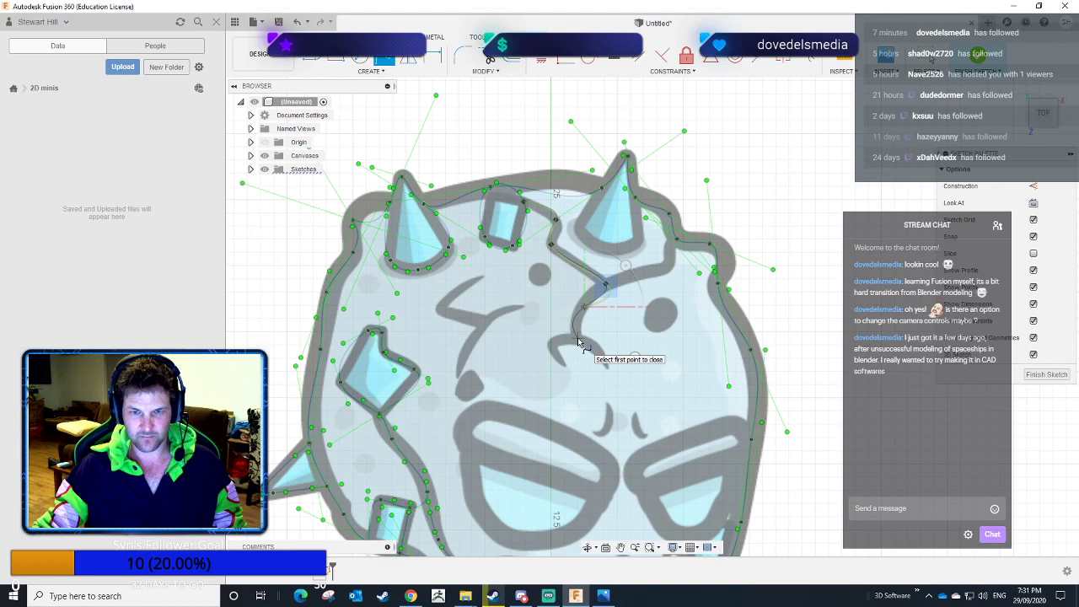
click(578, 340)
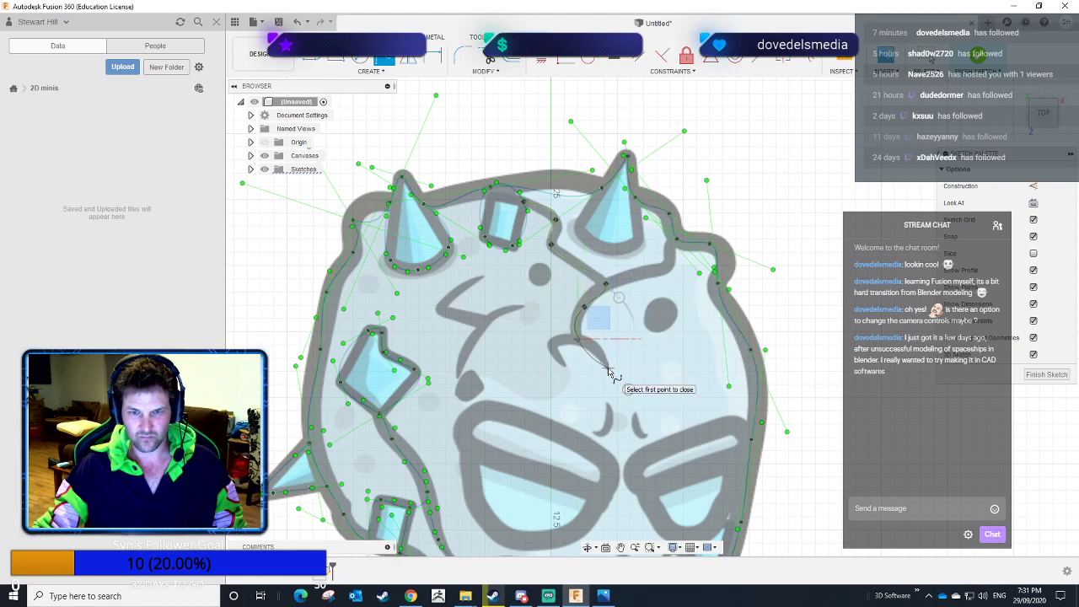
click(611, 372)
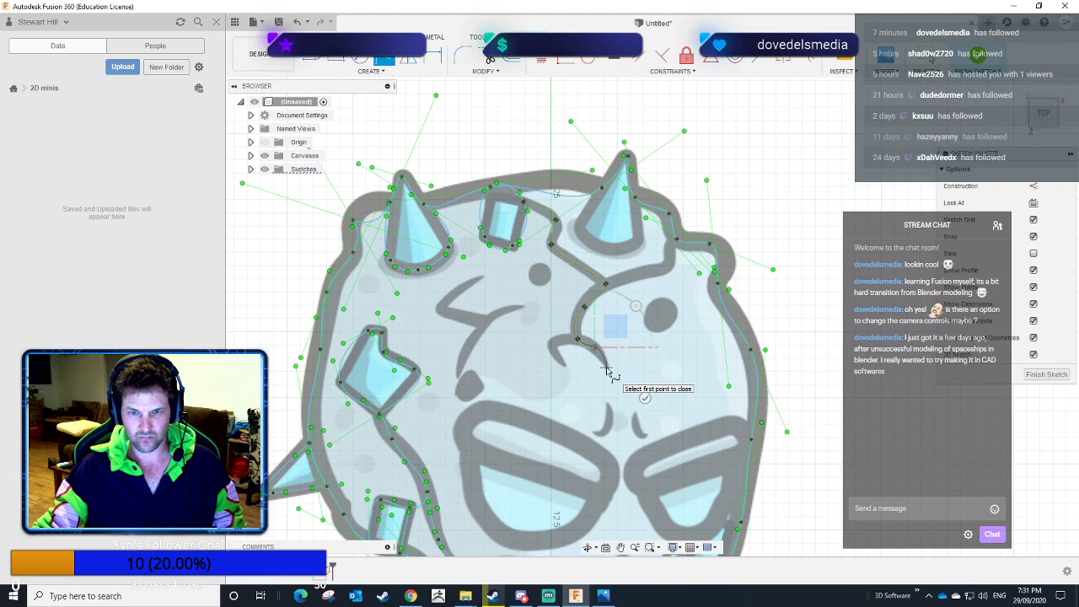
click(606, 368)
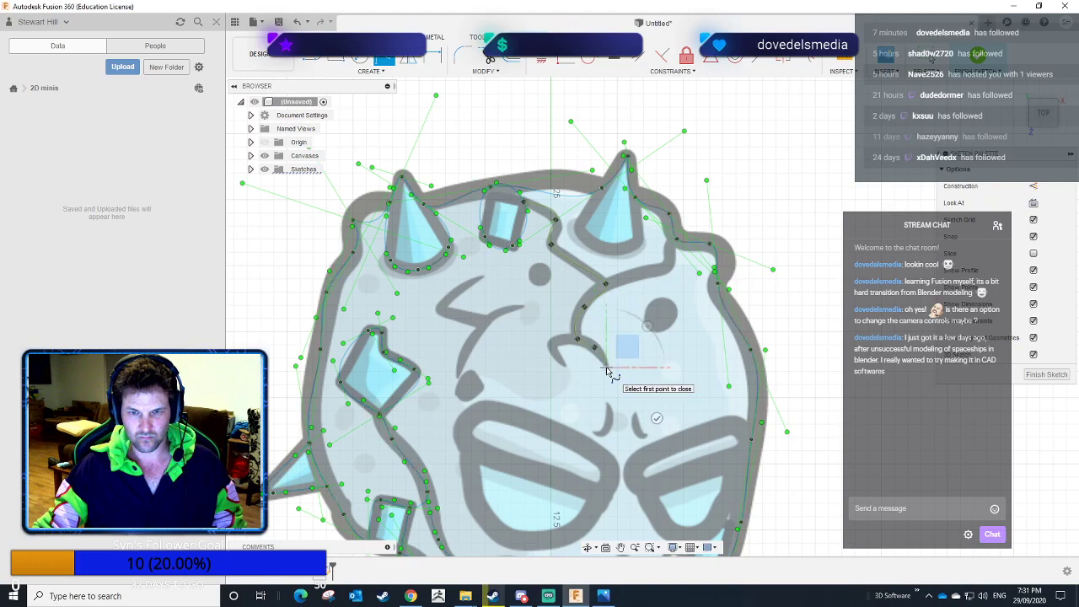
click(657, 413)
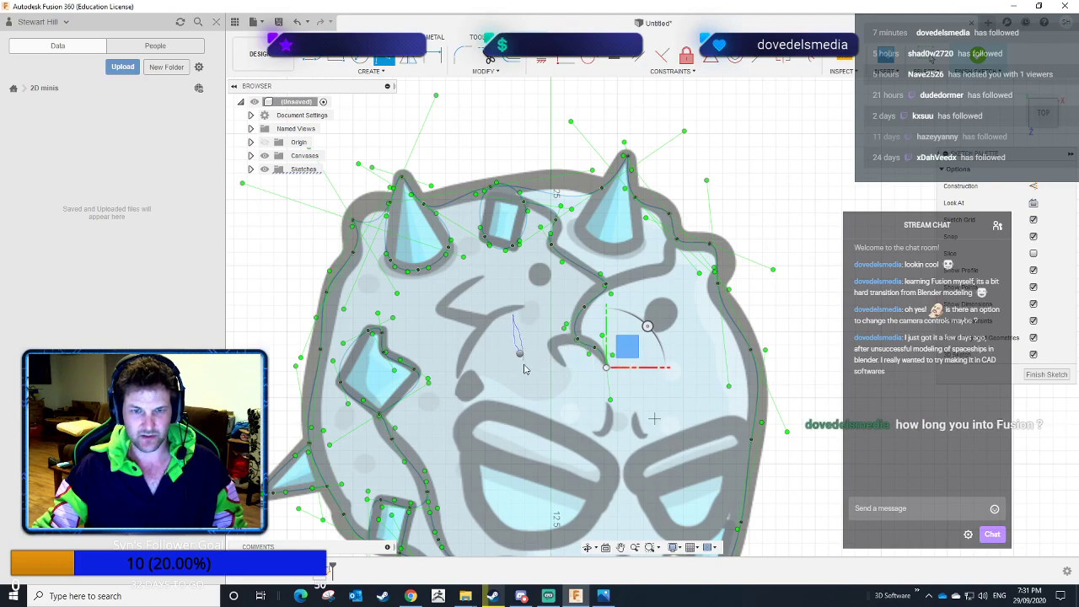
Trace the left hook at the crack's lower end with another fit point spline, from the existing crack point around to the hook's tip.
right_click(523, 354)
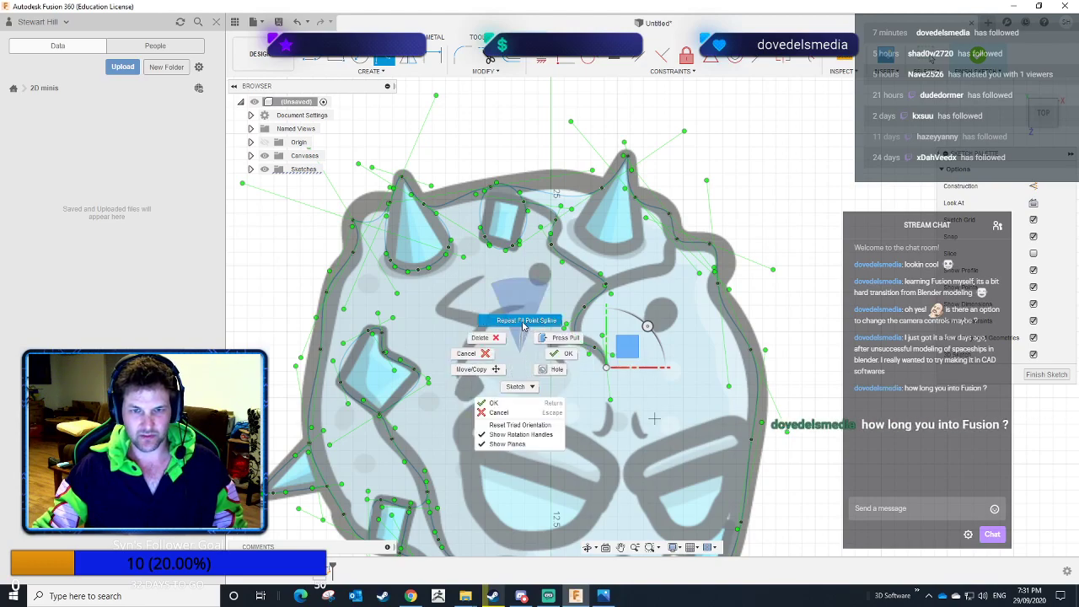
click(523, 324)
click(580, 345)
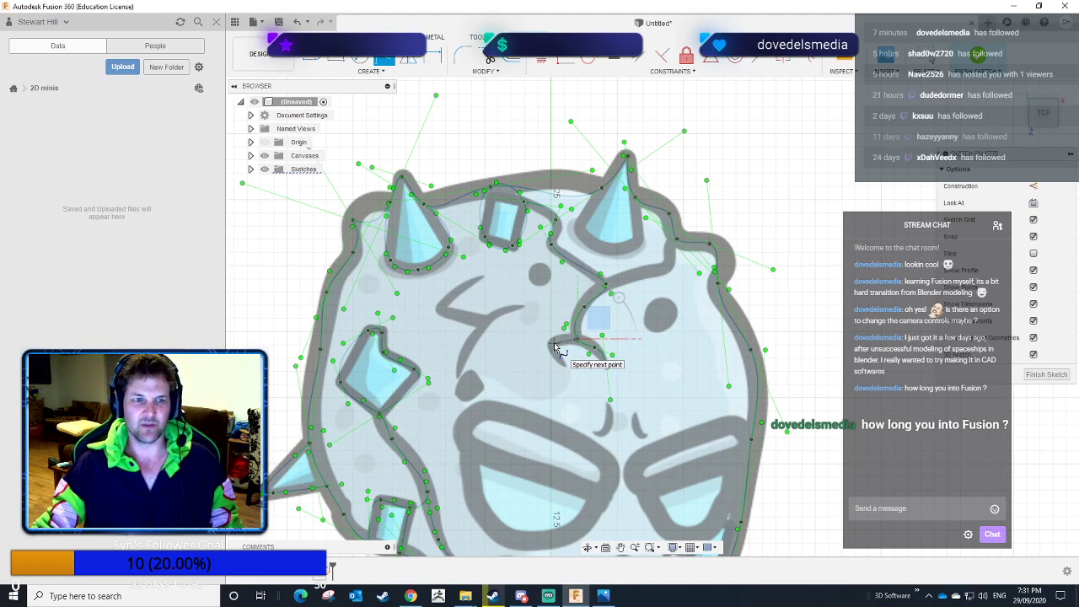
click(554, 344)
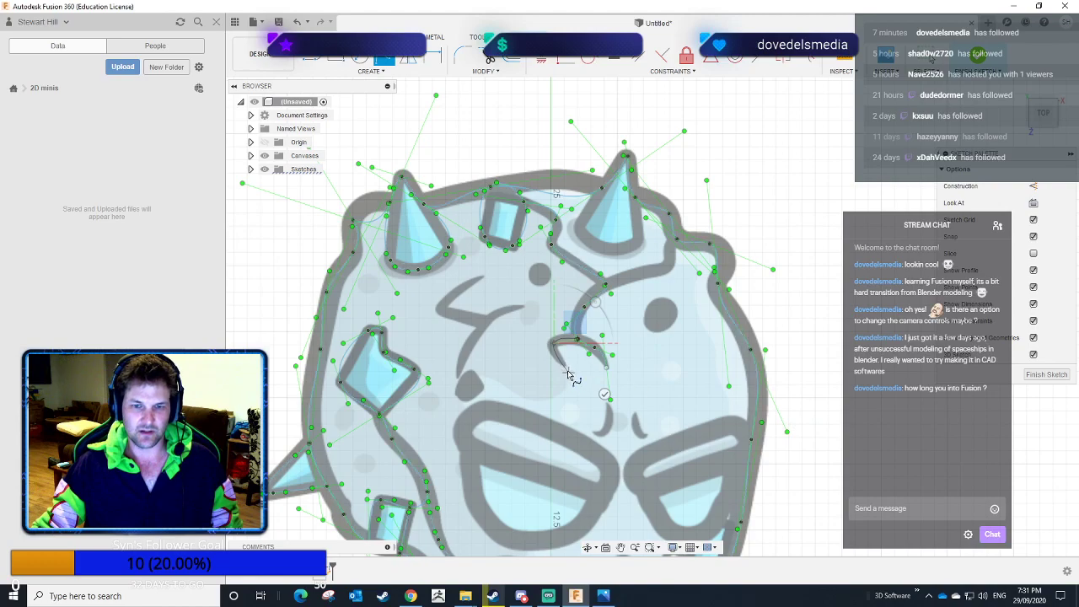
click(565, 366)
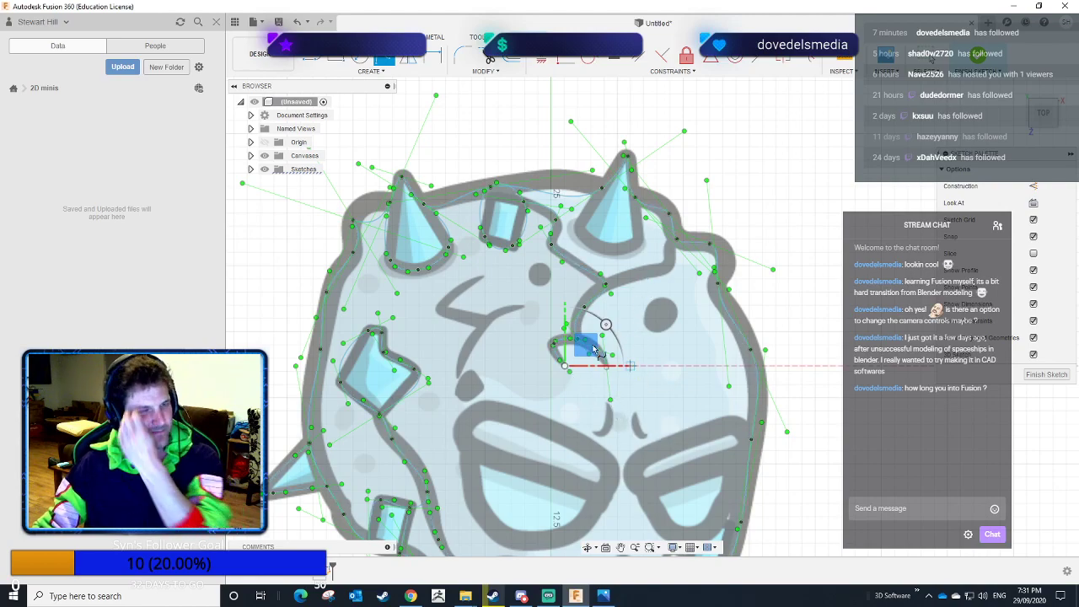
Open the Rayla Sword design from the Dragon Prince Props project, examine the model from another angle, and return to the project list.
click(13, 90)
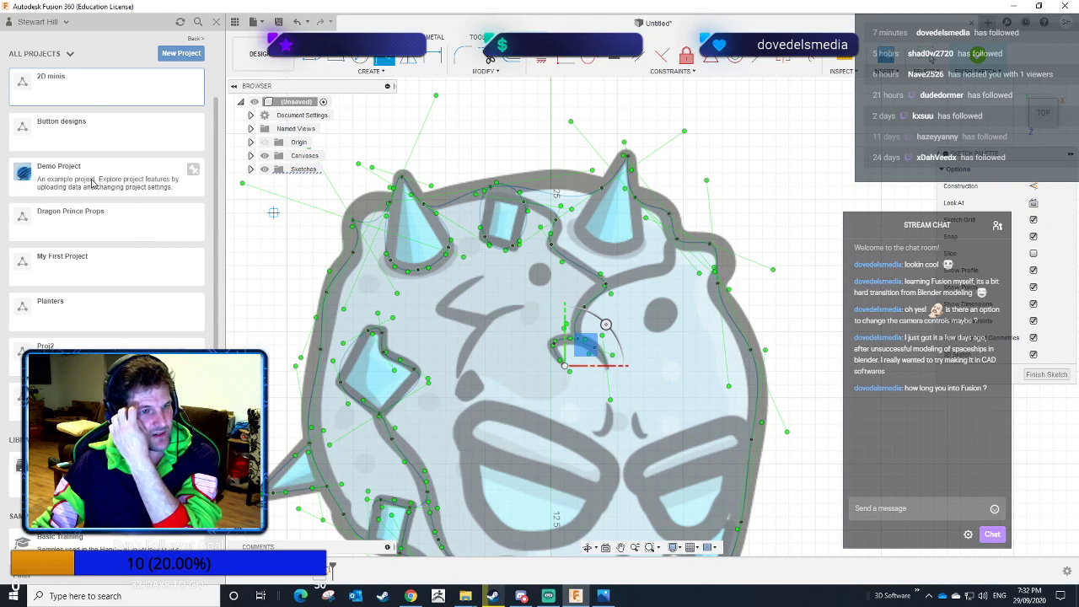
click(76, 228)
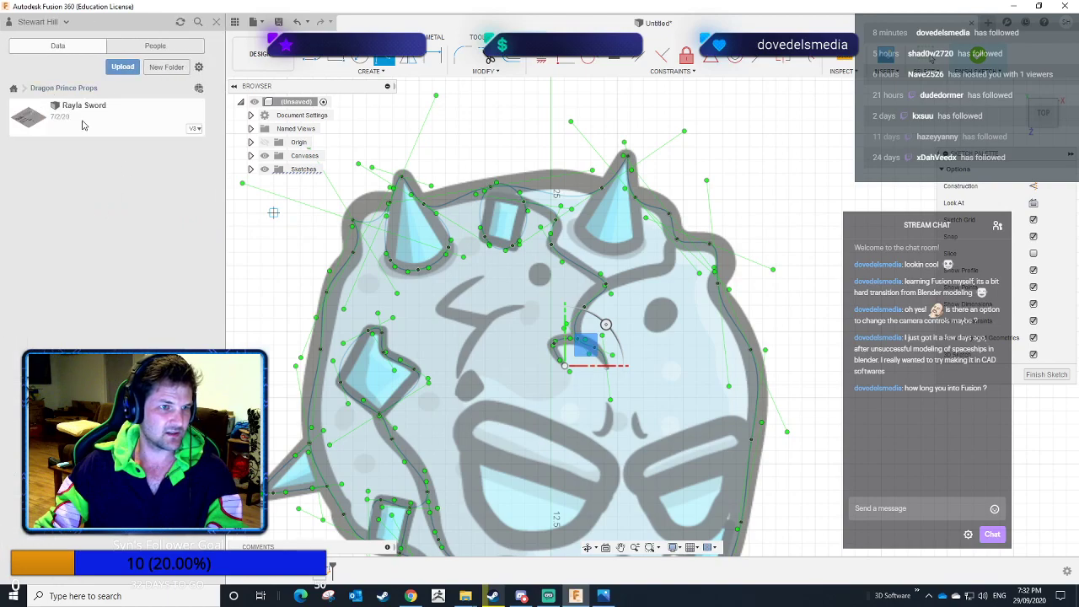
click(83, 116)
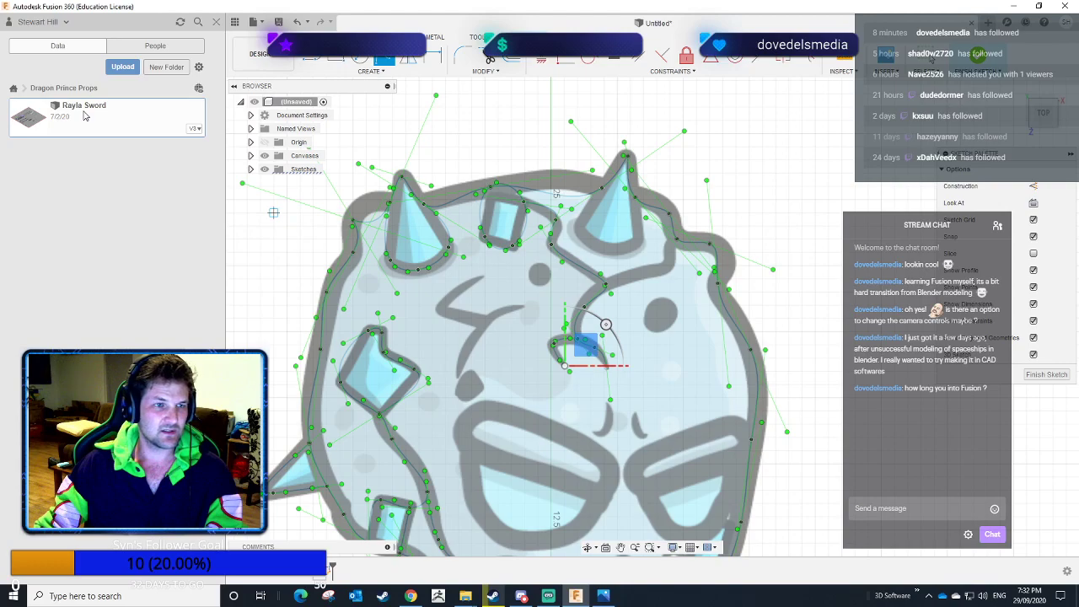
double_click(84, 112)
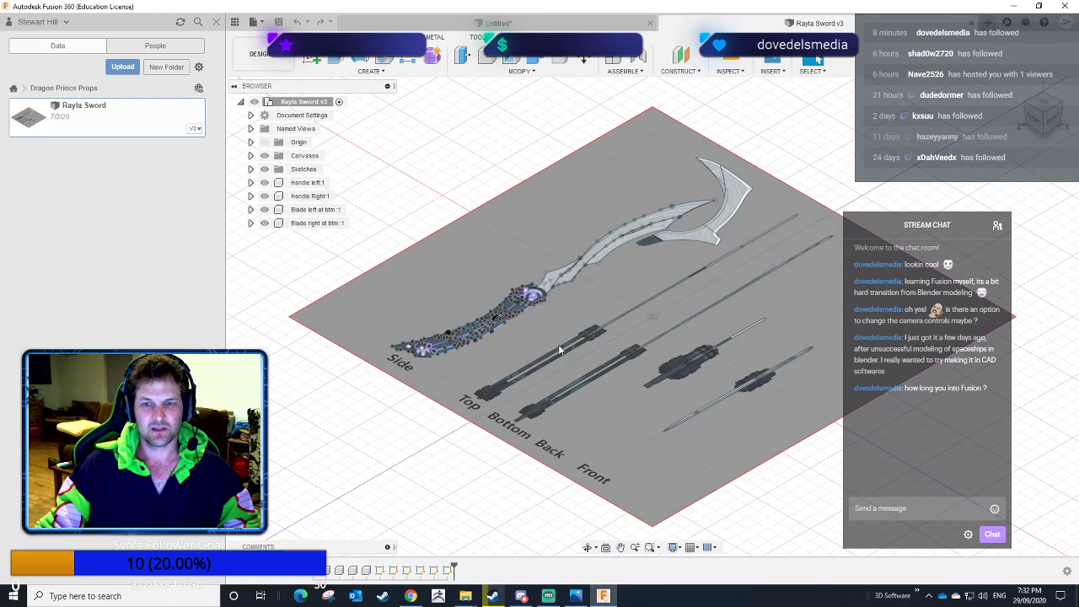
mouse_move(559, 345)
shift+middle_down()
mouse_move(629, 340)
mouse_move(558, 358)
shift+middle_up()
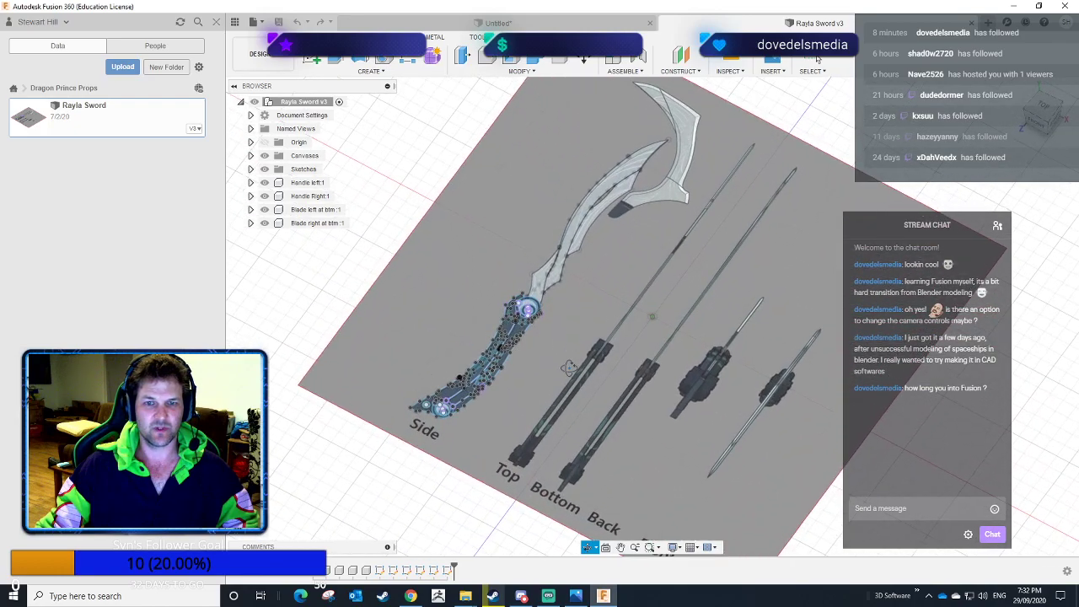
click(14, 90)
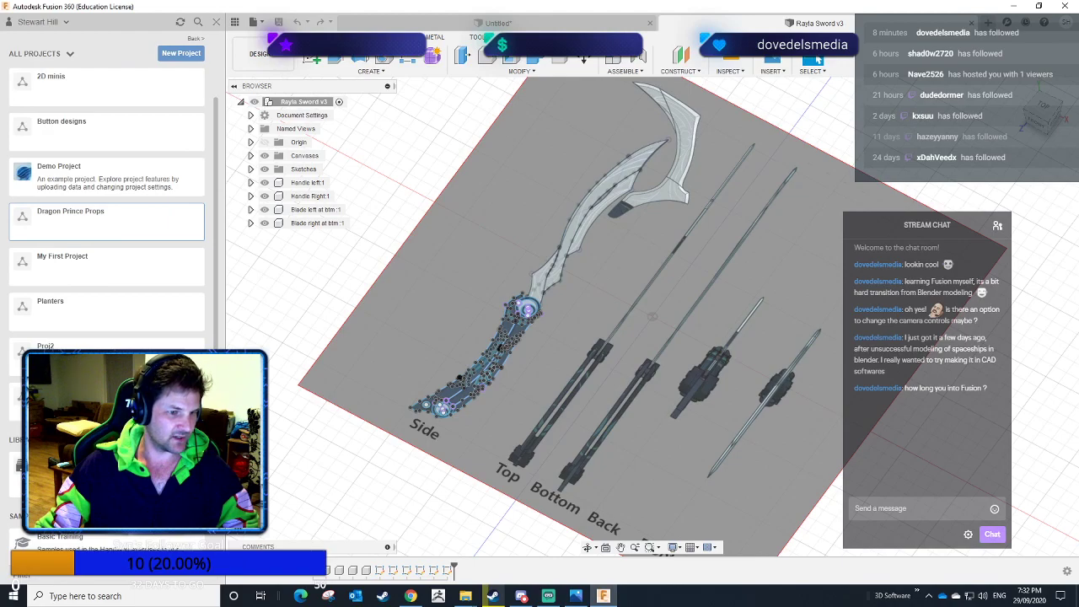
Open the outrunner bldcm design from My First Project.
click(86, 273)
scroll(119, 298, down, 1)
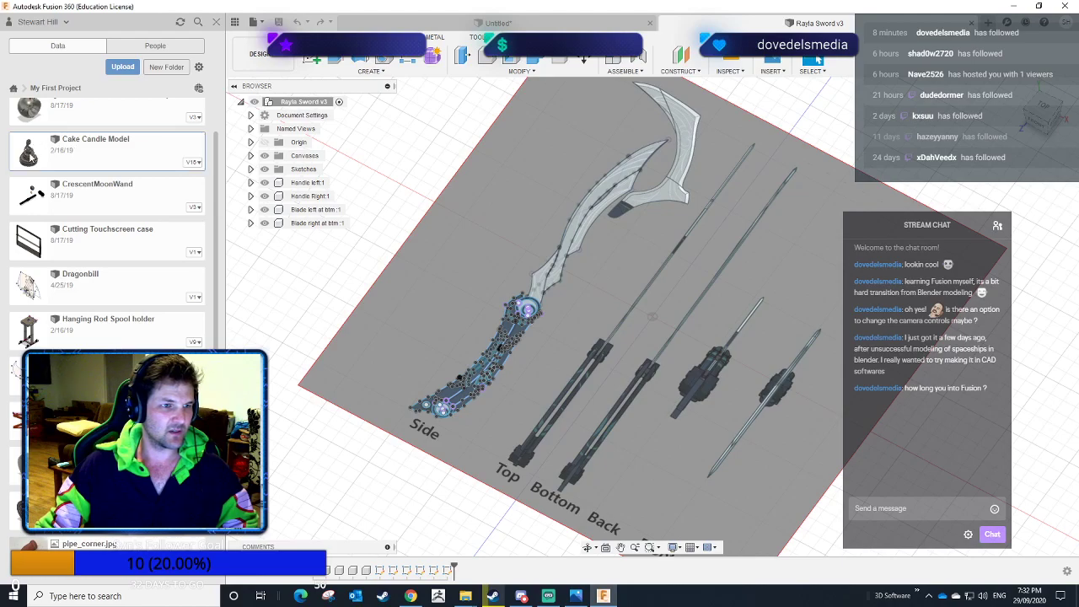
scroll(116, 345, down, 6)
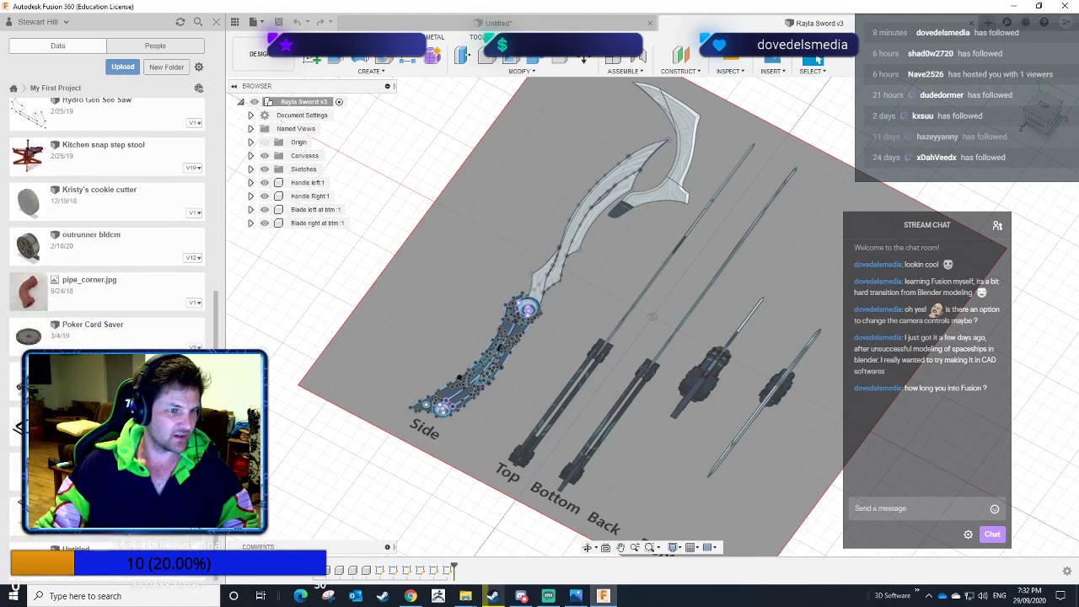
double_click(98, 249)
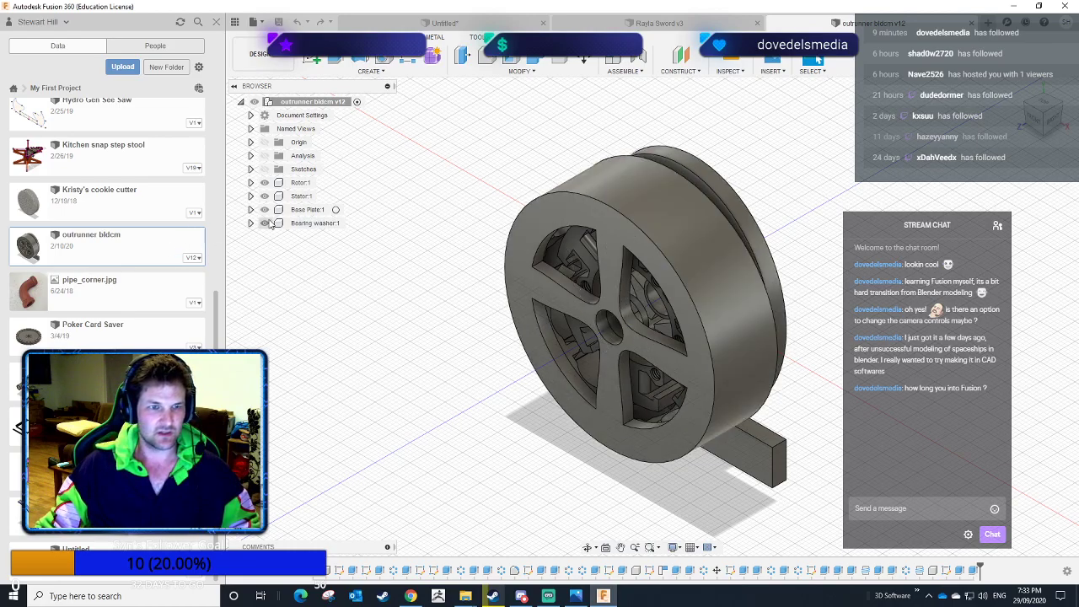
Hide the Rotor component and examine the motor's stator and base plate from the front.
click(264, 184)
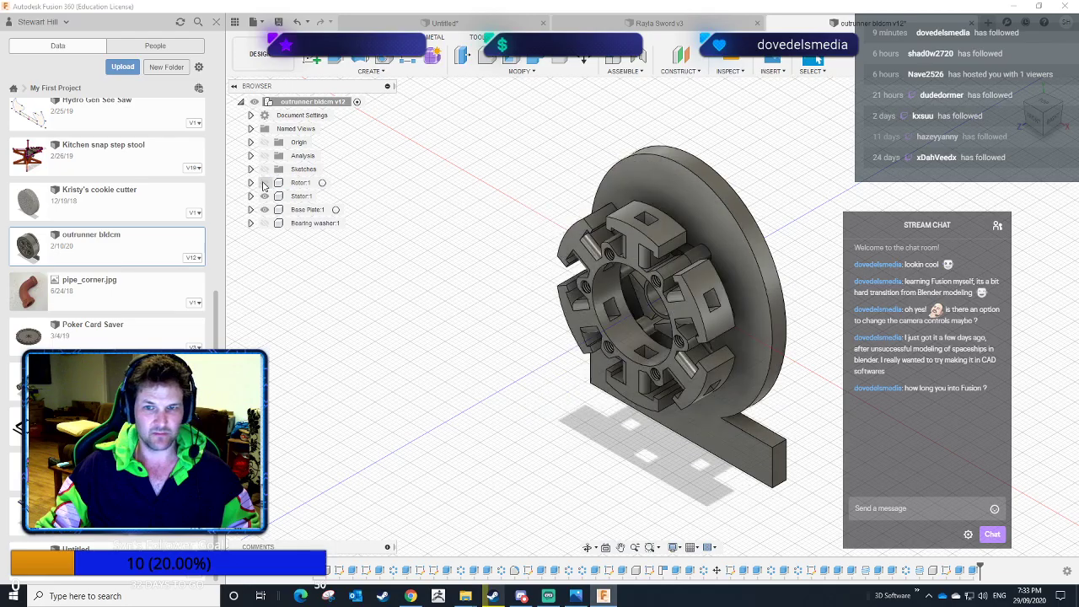
middle_drag(459, 375, 485, 215)
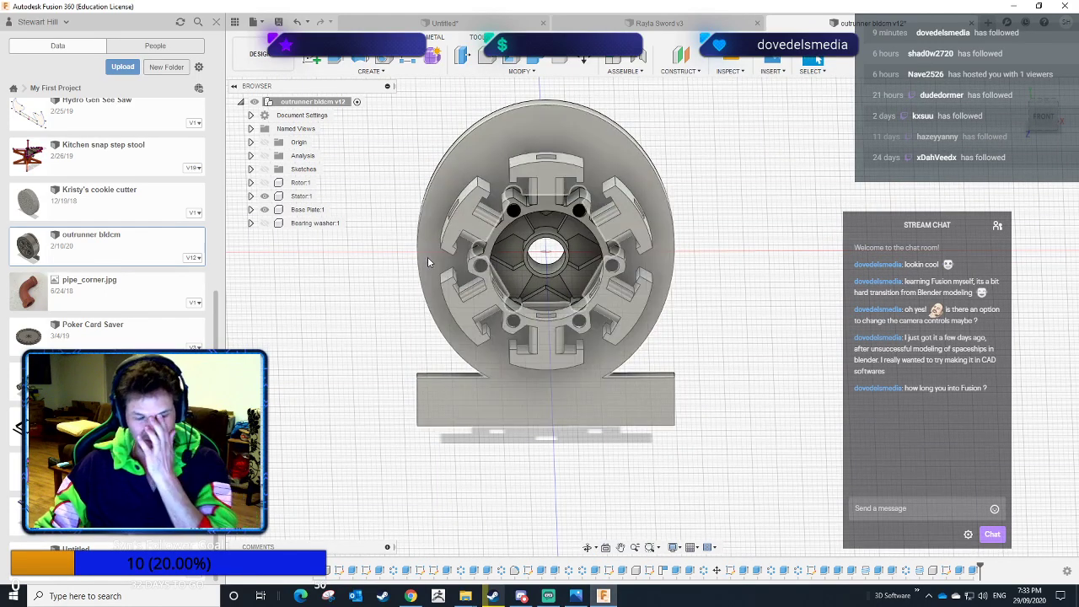
drag(351, 337, 331, 324)
shift+middle_drag(331, 321, 308, 316)
Show the Rotor again, hide the Stator and Base Plate, and examine the rotor from both sides.
click(264, 183)
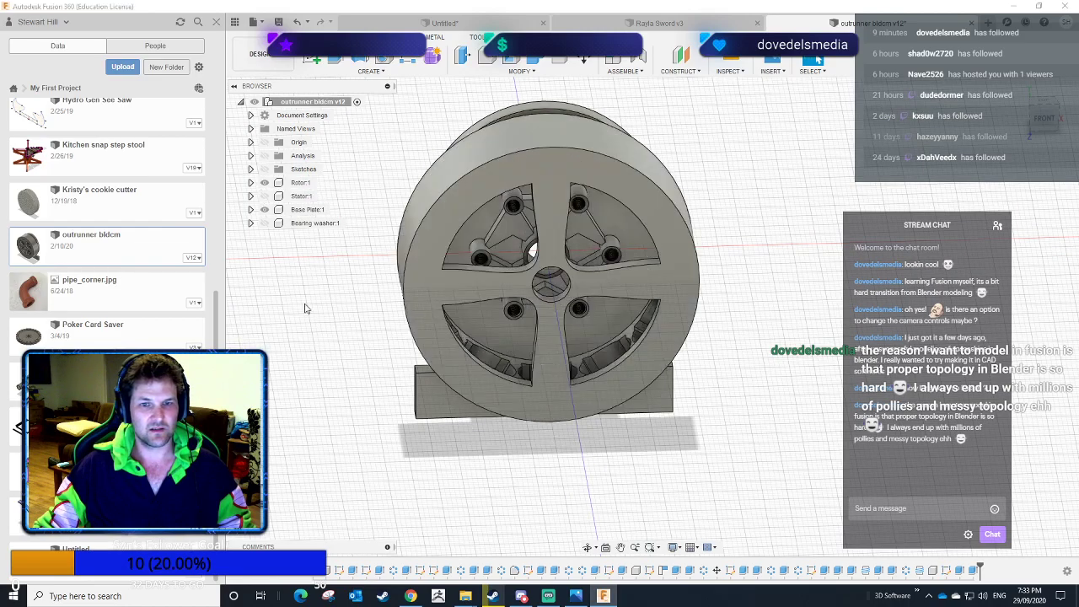
shift+middle_drag(305, 305, 278, 253)
click(264, 210)
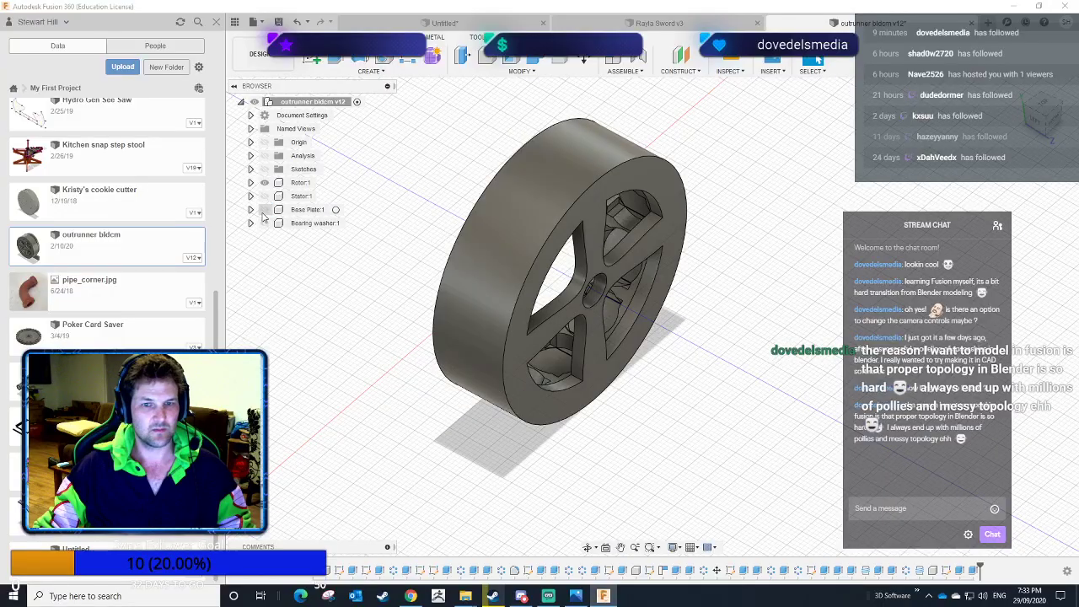
shift+middle_drag(378, 323, 439, 306)
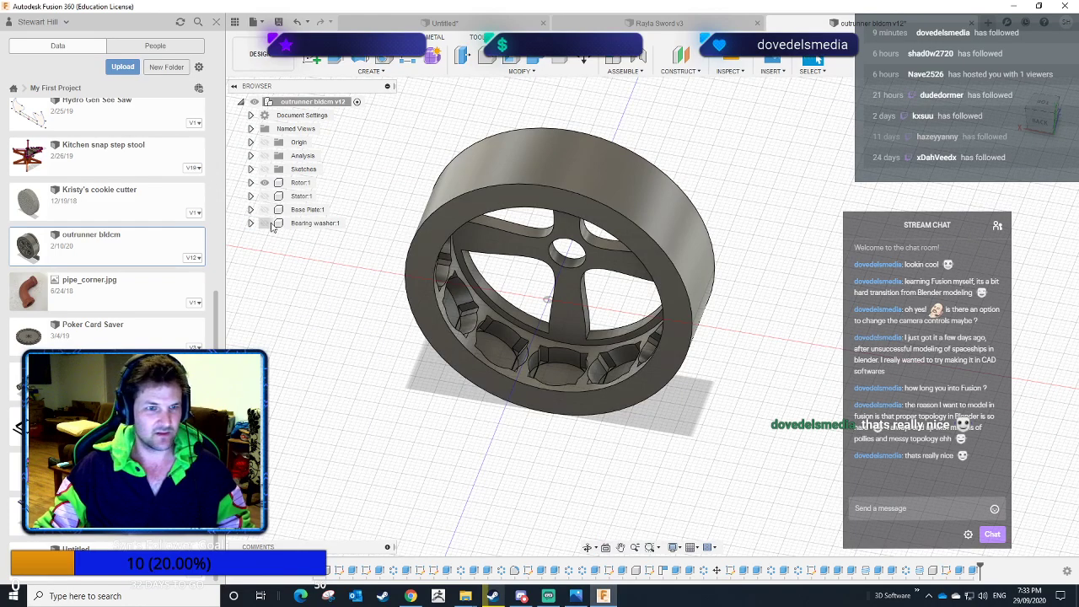
Show the Bearing washer, Base Plate and Stator components and examine the complete motor assembly from several angles.
click(264, 222)
click(265, 209)
click(265, 195)
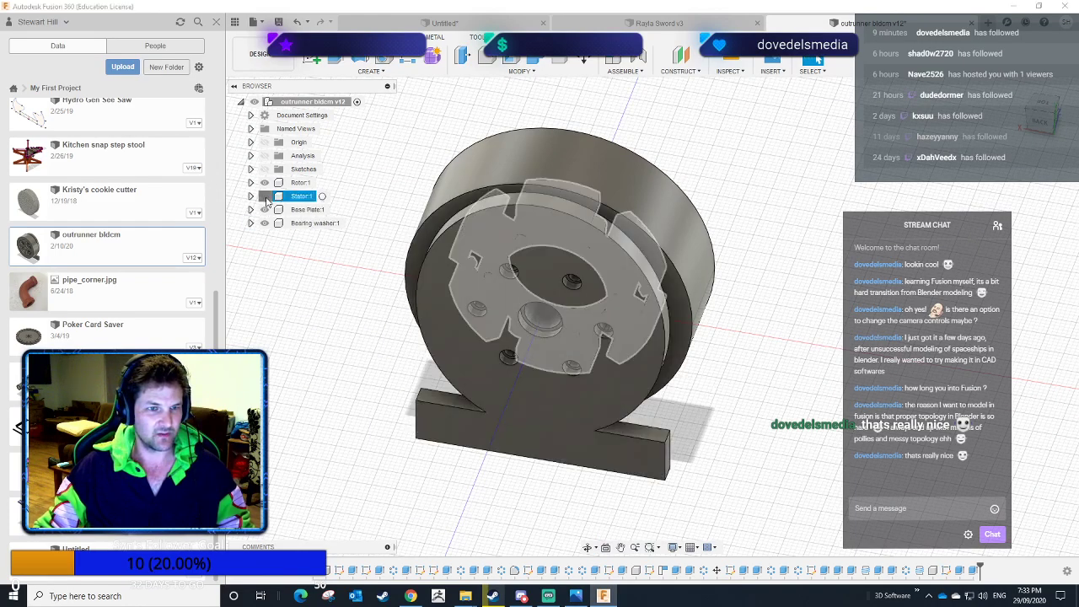
shift+middle_drag(363, 330, 526, 295)
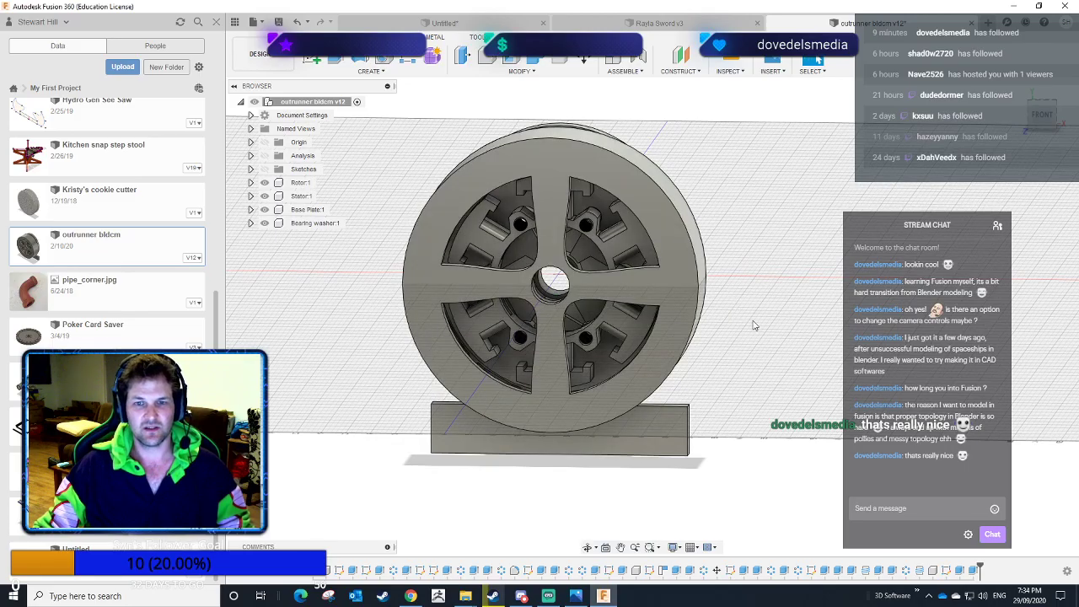
shift+middle_drag(778, 326, 817, 58)
shift+middle_drag(494, 403, 532, 393)
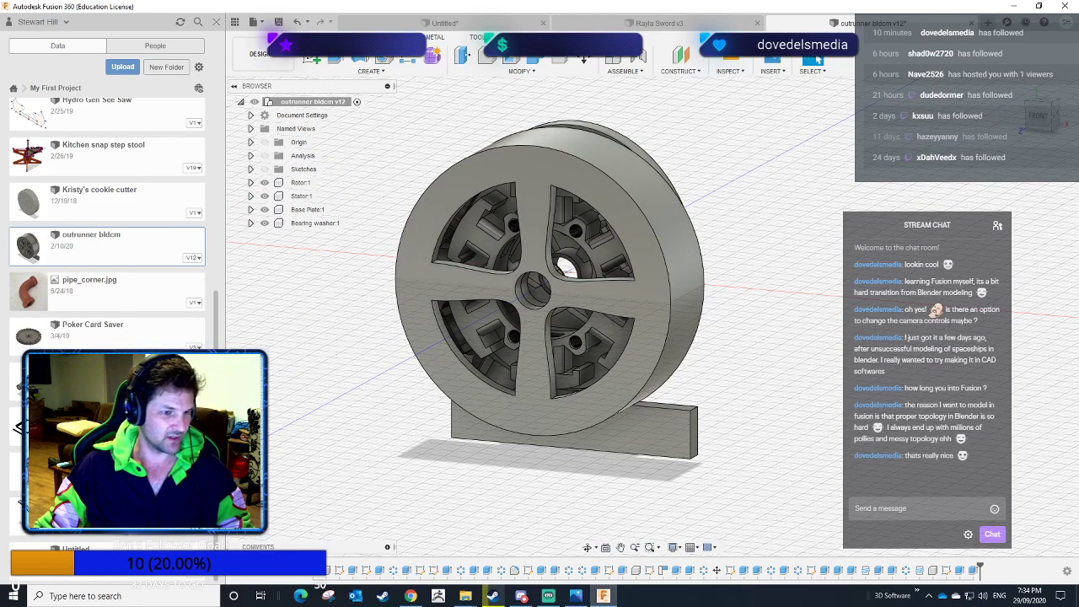
Open the Sailor moon wand v2 design and show its Moon and Moonball components to examine the wand from the front.
double_click(107, 472)
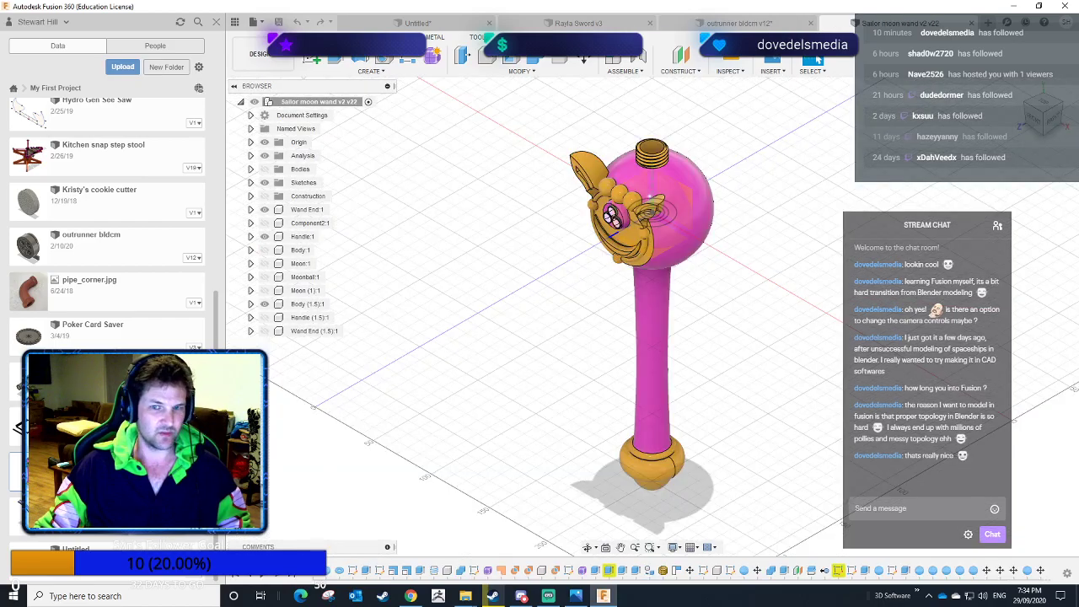
click(266, 265)
click(265, 264)
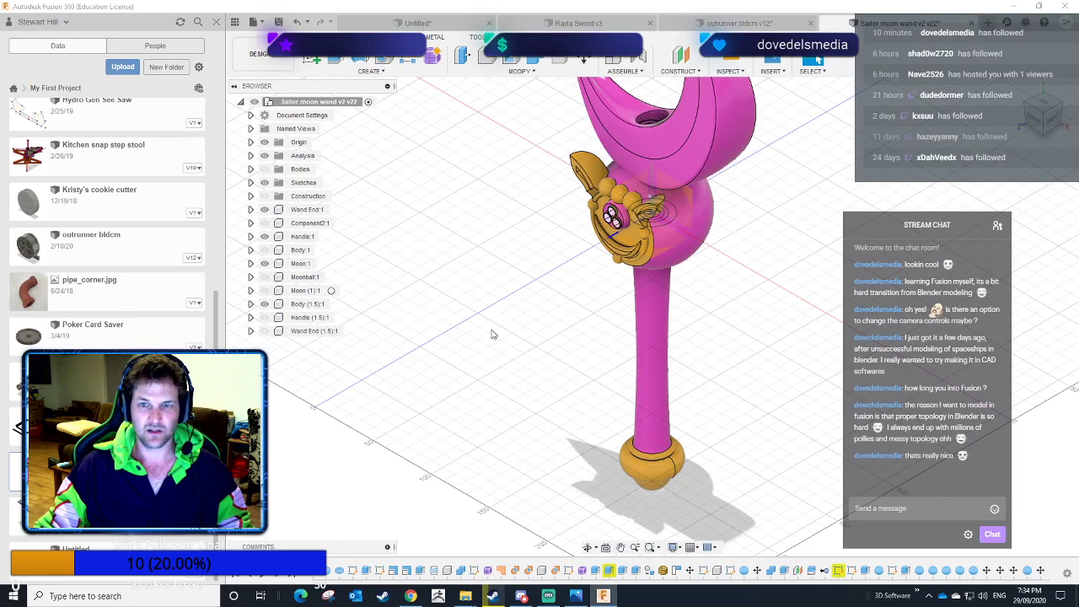
mouse_move(499, 342)
shift+middle_down()
mouse_move(511, 306)
mouse_move(497, 342)
shift+middle_up()
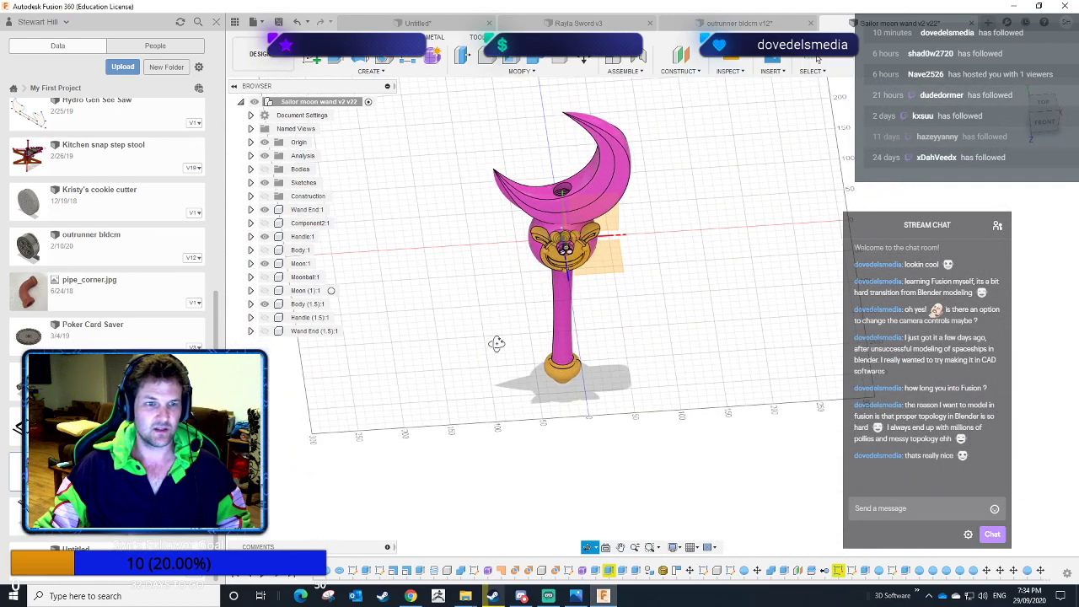
click(264, 280)
click(263, 279)
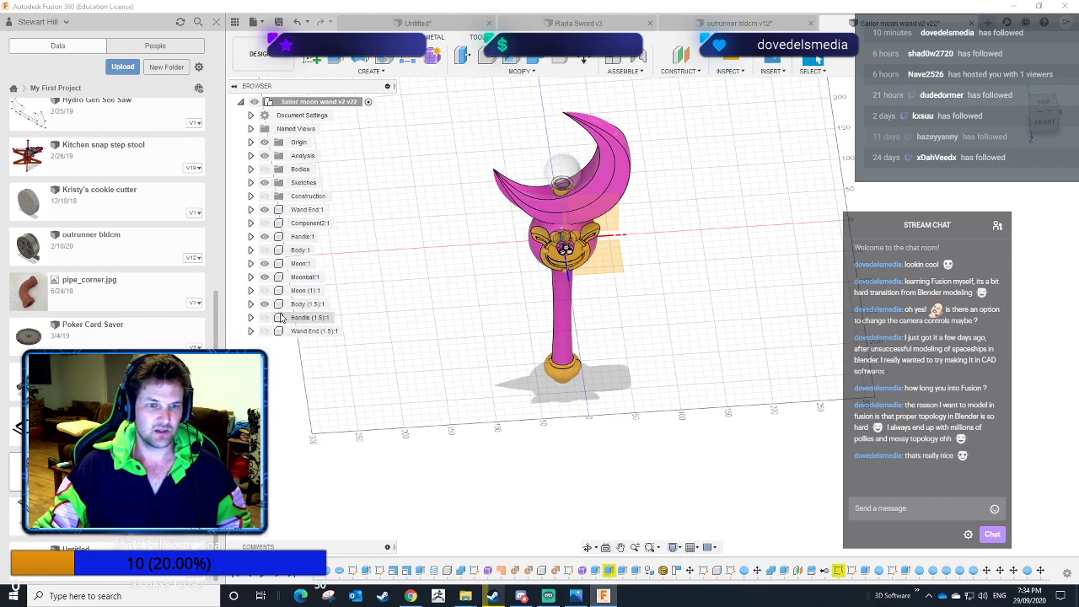
mouse_move(460, 321)
shift+middle_down()
mouse_move(480, 321)
mouse_move(481, 301)
mouse_move(417, 297)
mouse_move(455, 320)
mouse_move(430, 340)
mouse_move(494, 337)
mouse_move(593, 299)
mouse_move(546, 330)
mouse_move(477, 320)
mouse_move(447, 330)
shift+middle_up()
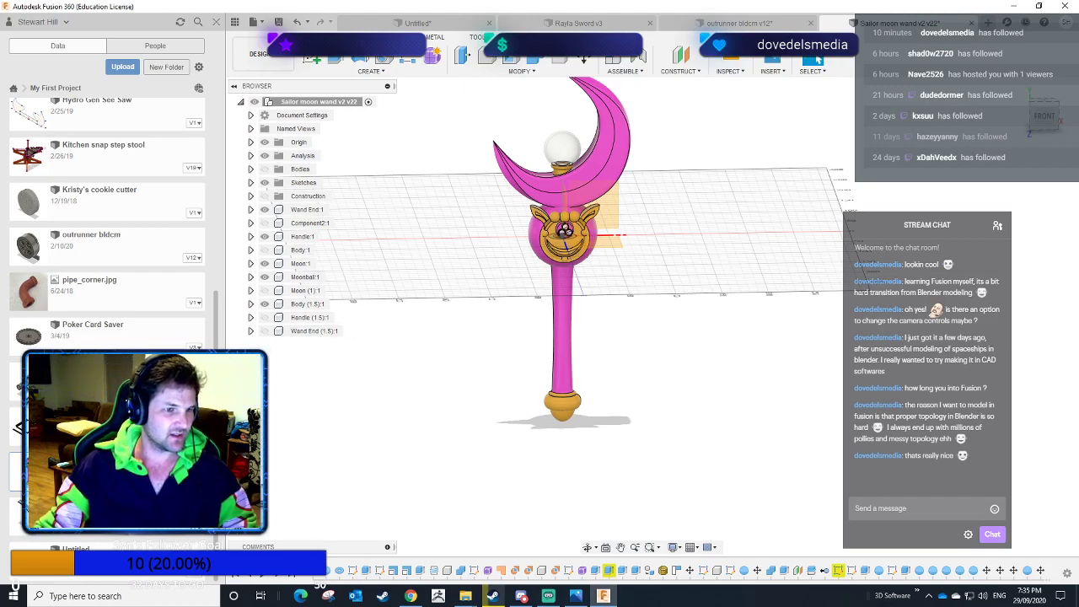
Return to the list of all projects and switch back to the untitled golem design.
scroll(113, 257, up, 3)
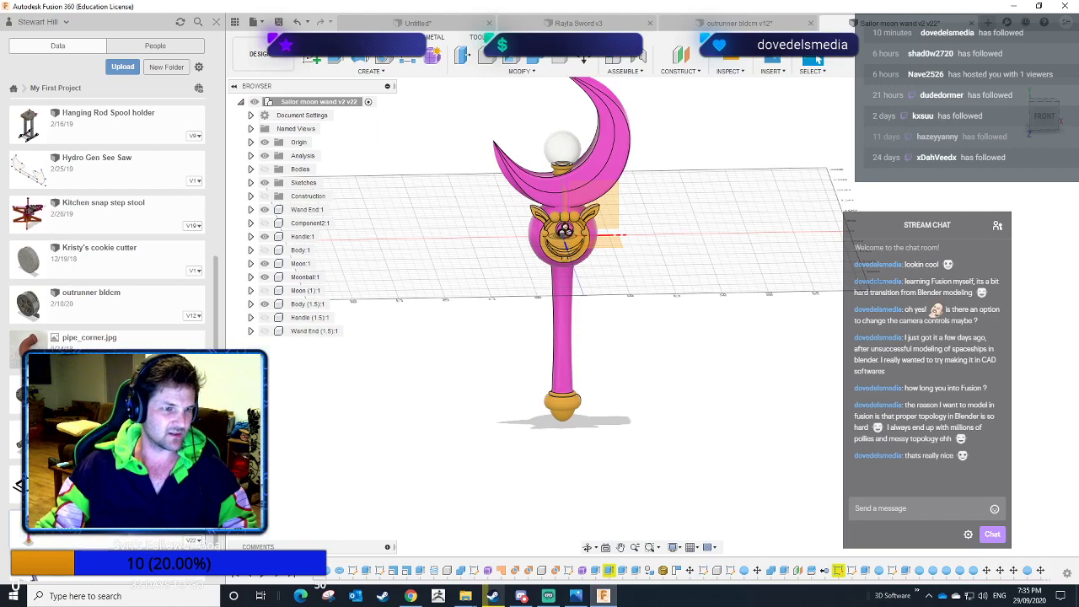
scroll(74, 336, up, 6)
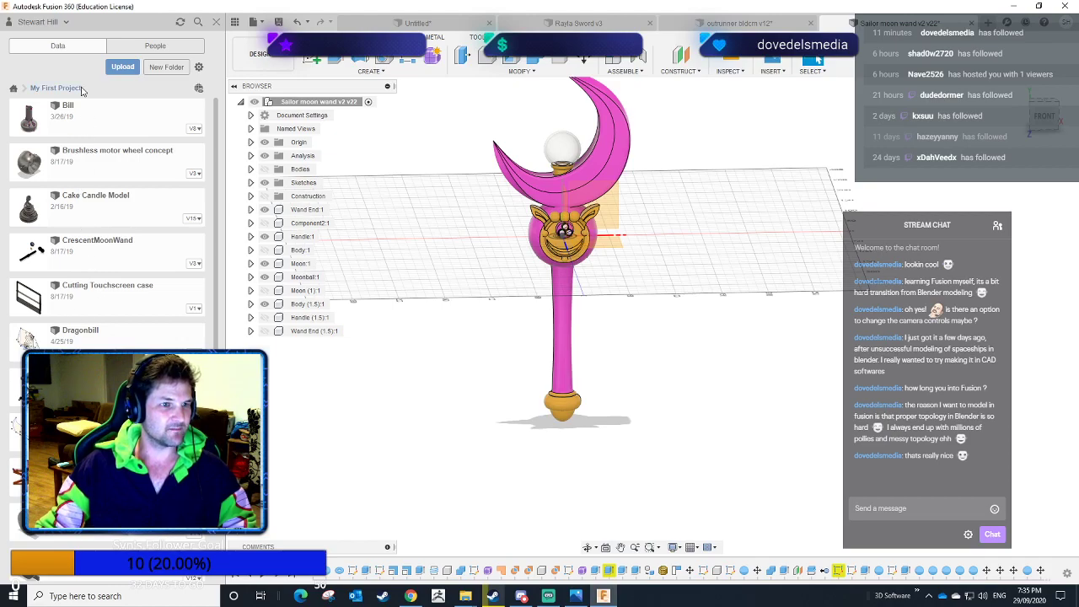
click(12, 87)
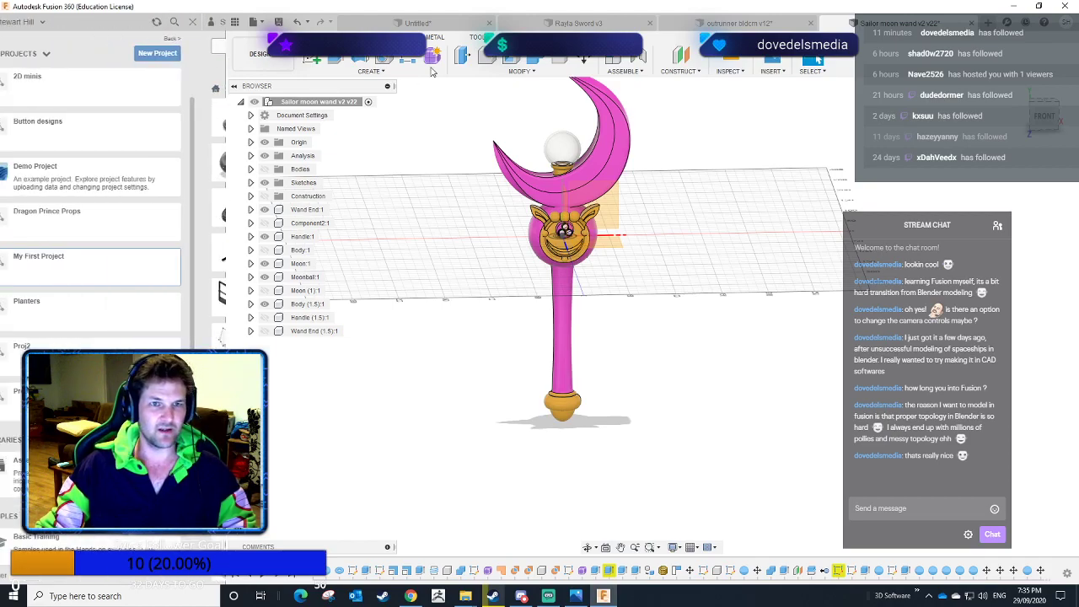
click(417, 23)
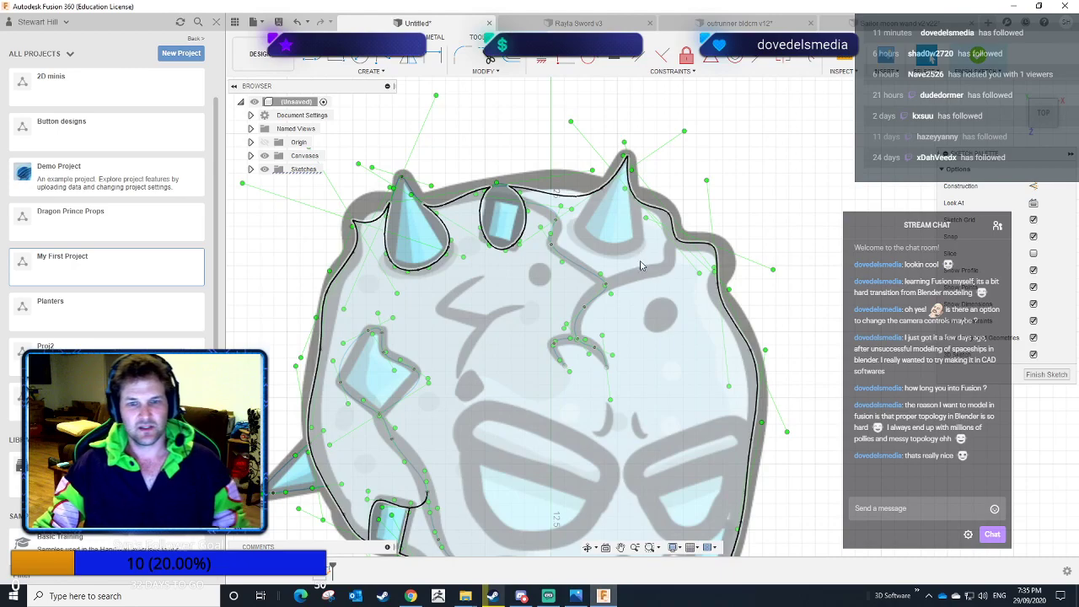
Save the golem design as "Ice Golem" in the 2D minis project.
key(ctrl+s)
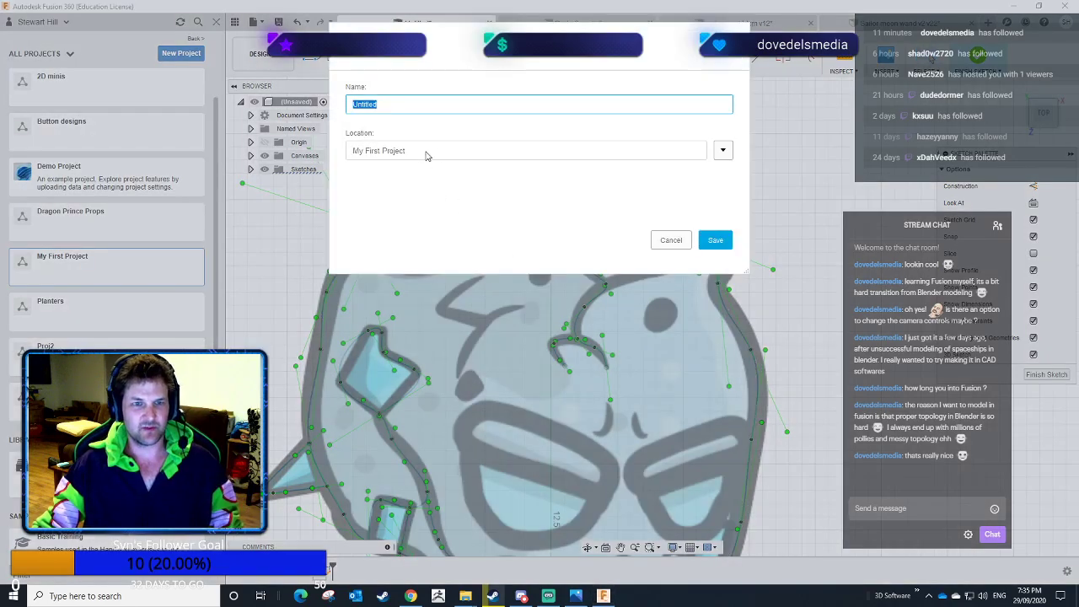
click(719, 150)
click(365, 282)
click(435, 102)
text(t)
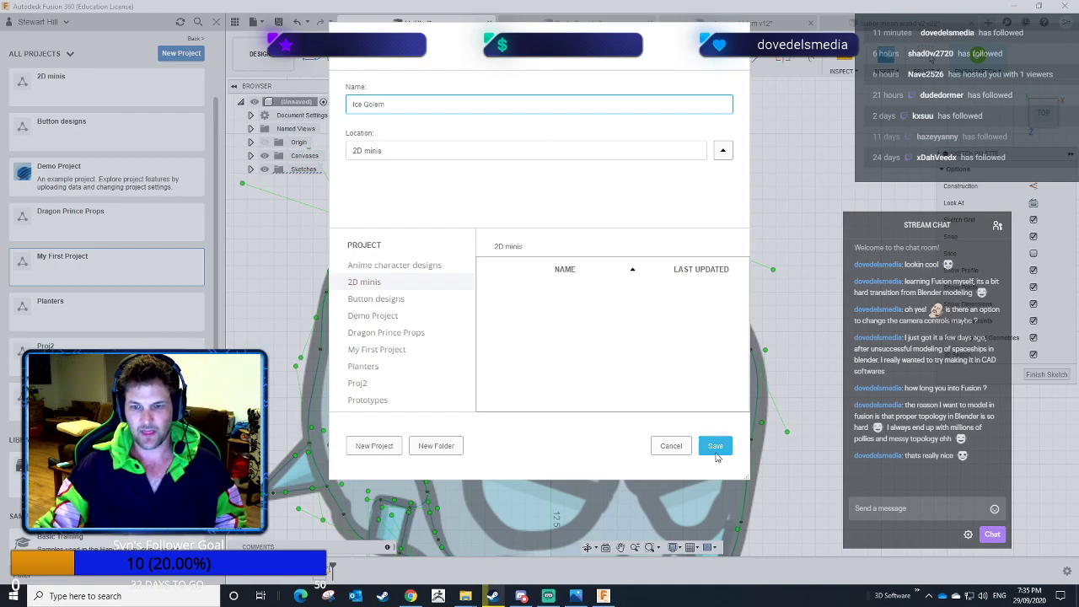
click(715, 445)
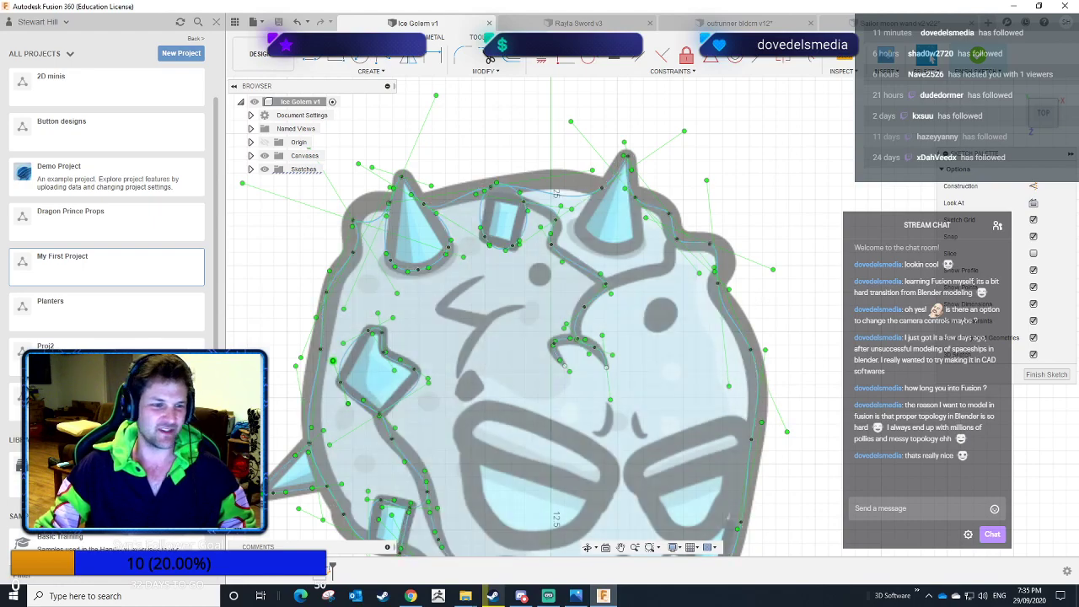
Close the project browser and trace the forehead crack's right branch with a fit point spline from the crack's junction to the head outline.
click(216, 24)
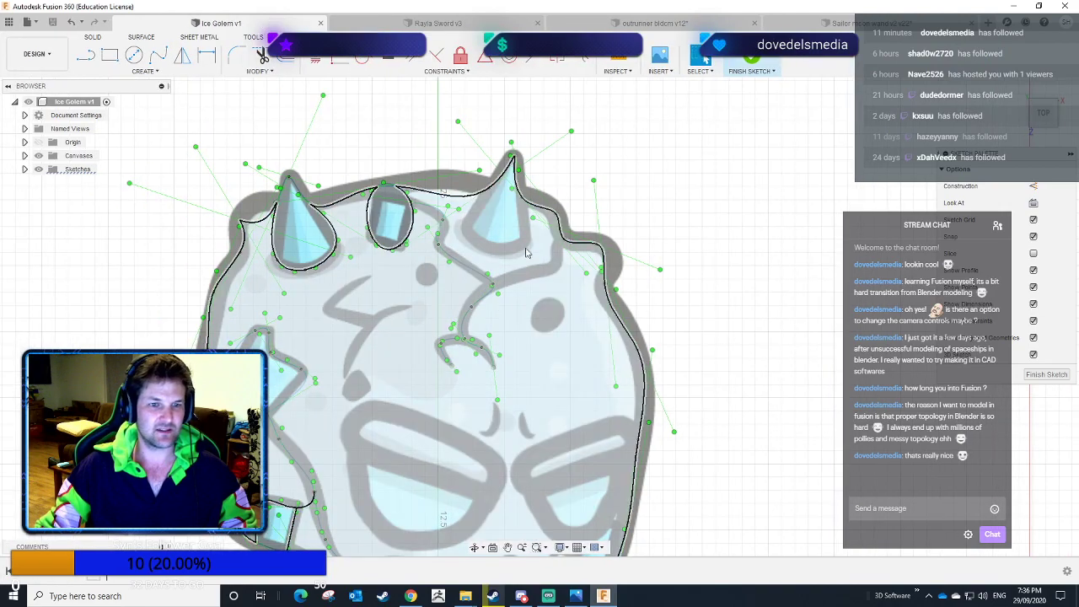
click(157, 55)
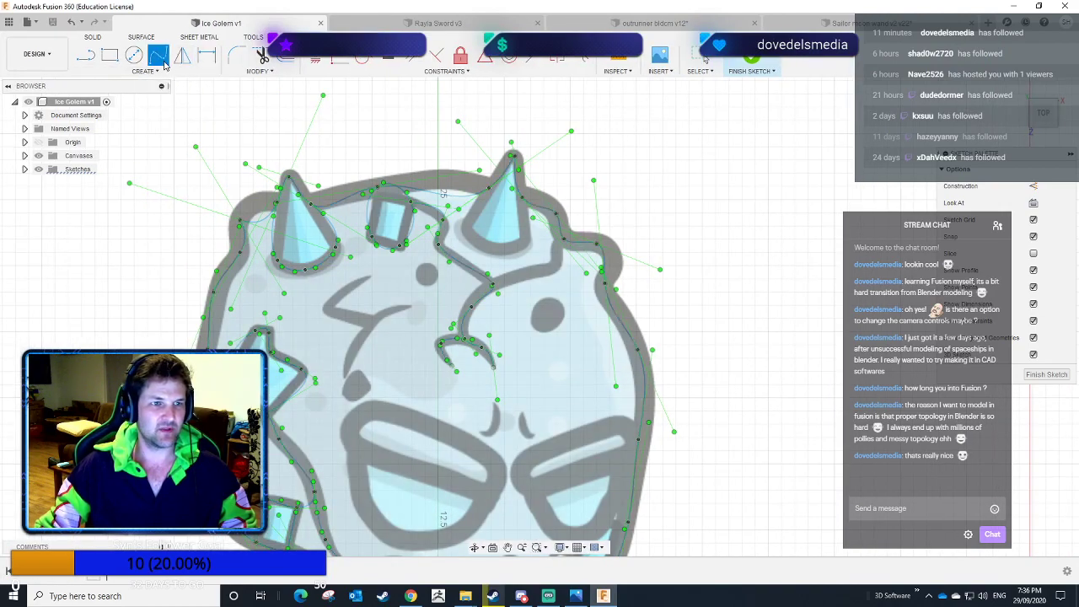
scroll(493, 287, up, 10)
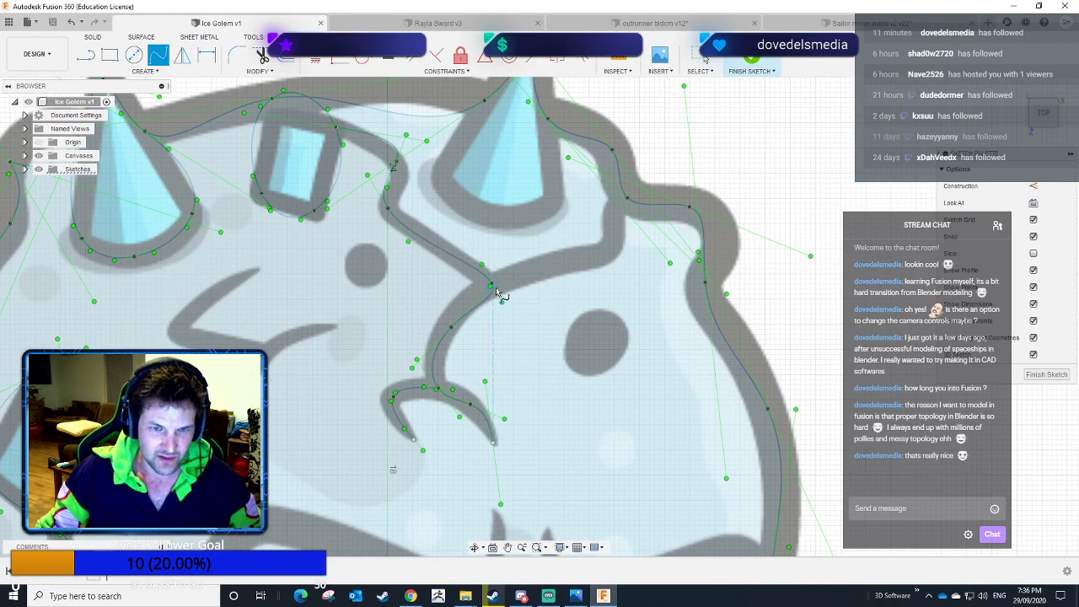
click(480, 277)
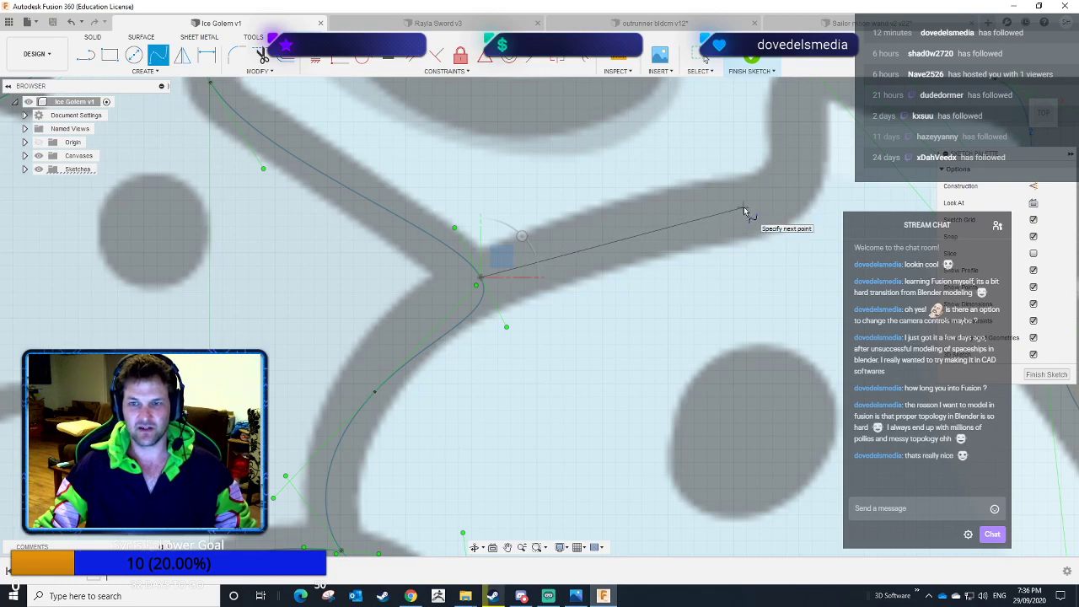
scroll(745, 213, down, 3)
mouse_move(745, 213)
middle_down()
mouse_move(618, 244)
mouse_move(581, 285)
middle_up()
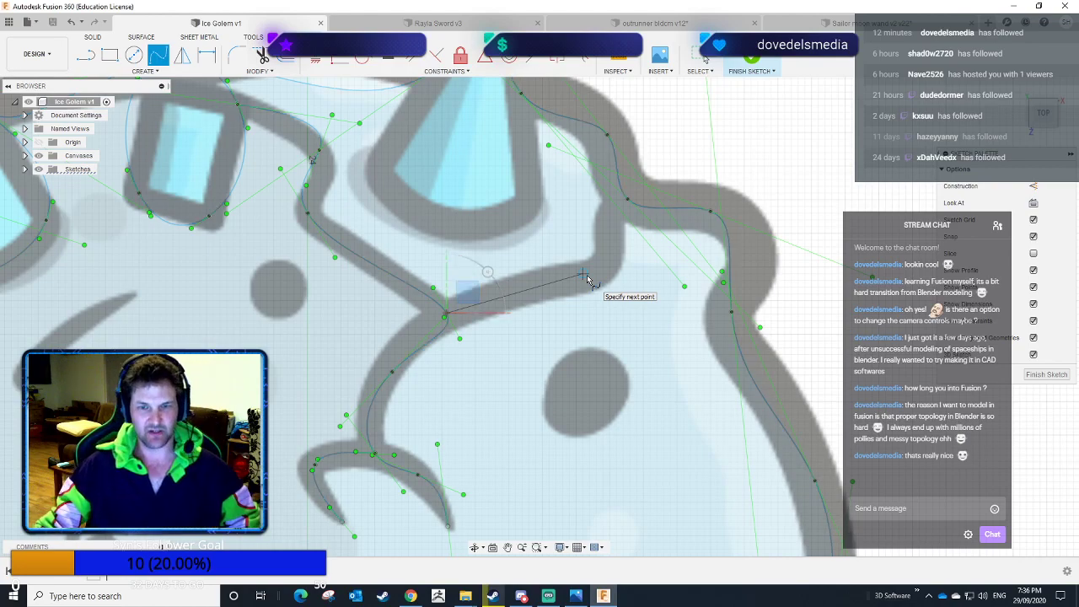
click(581, 280)
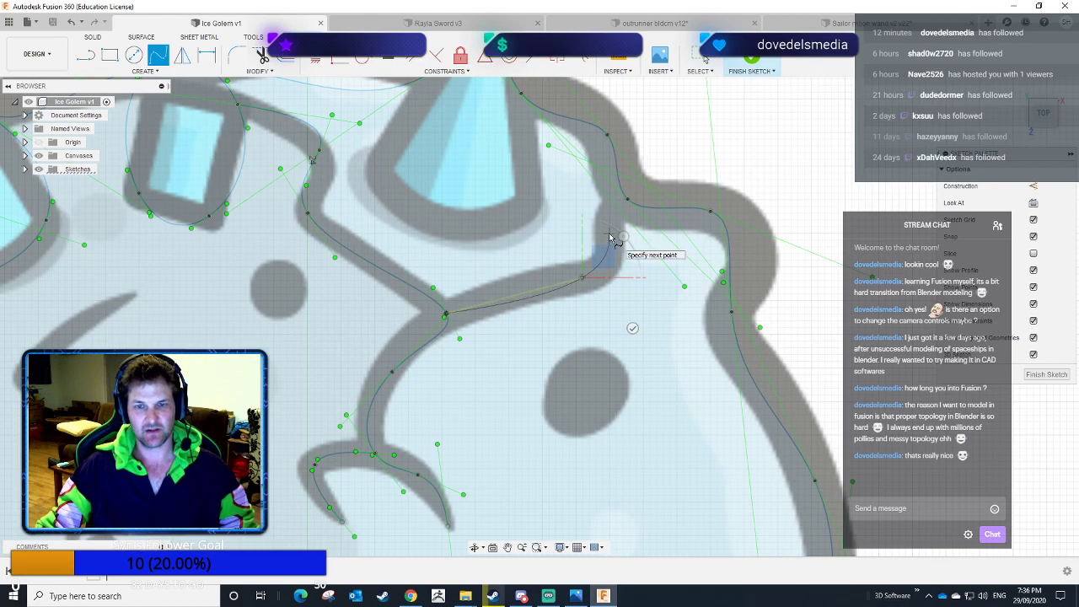
click(609, 233)
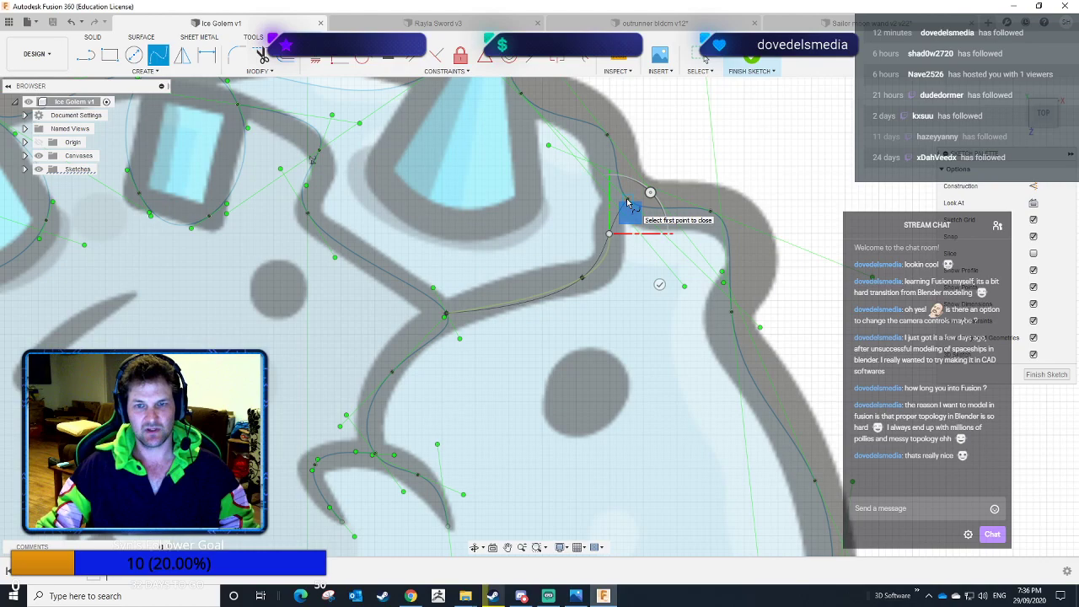
click(627, 200)
click(679, 250)
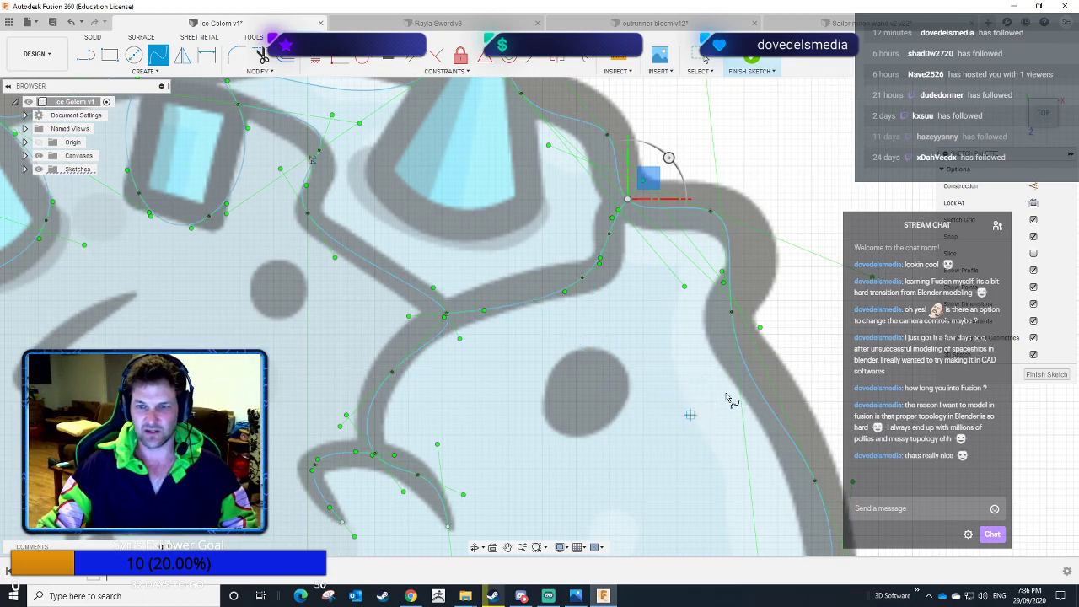
Trace the right horn's rounded base with a fit point spline from the head outline on its left side to the outline on its right.
scroll(658, 395, down, 4)
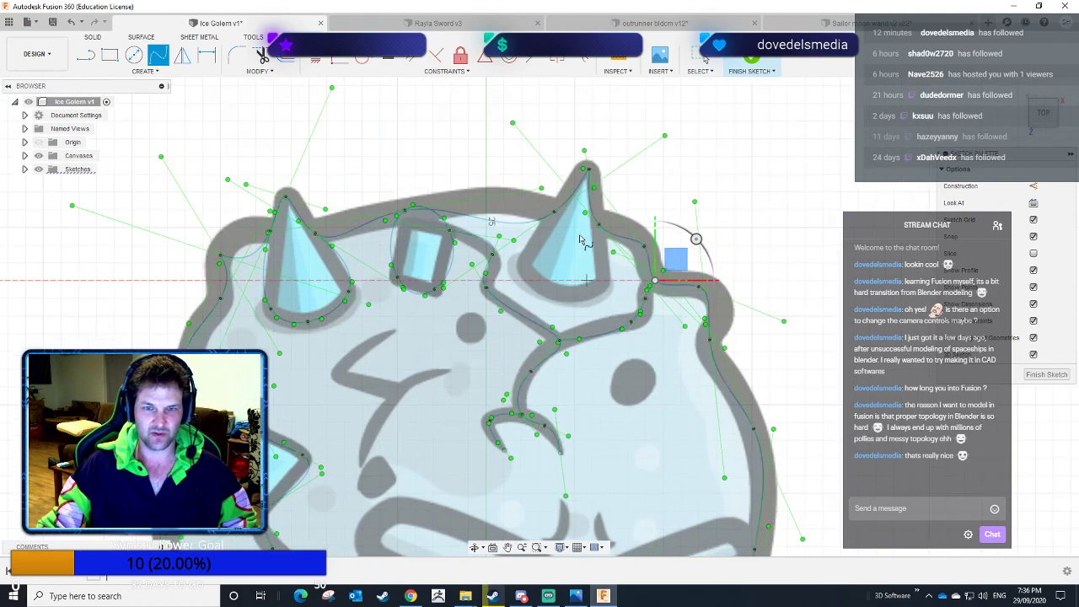
click(555, 213)
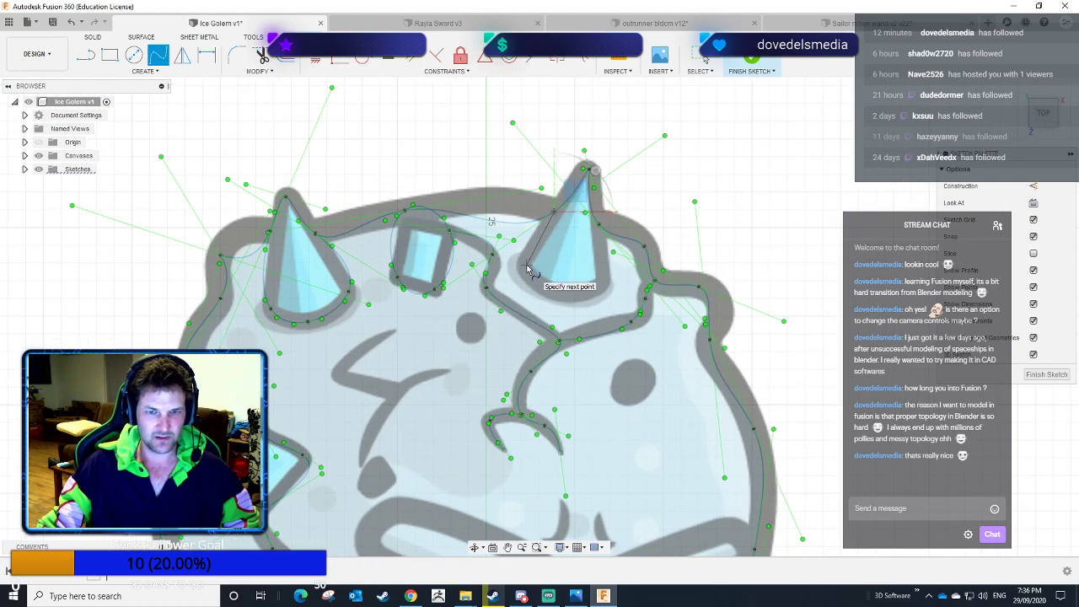
click(526, 268)
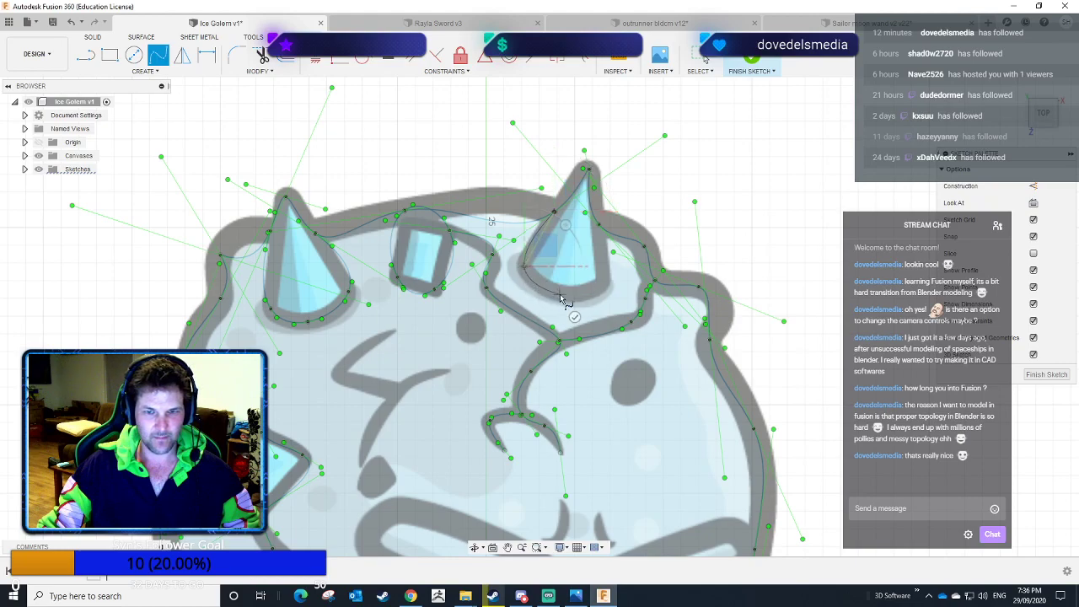
click(562, 295)
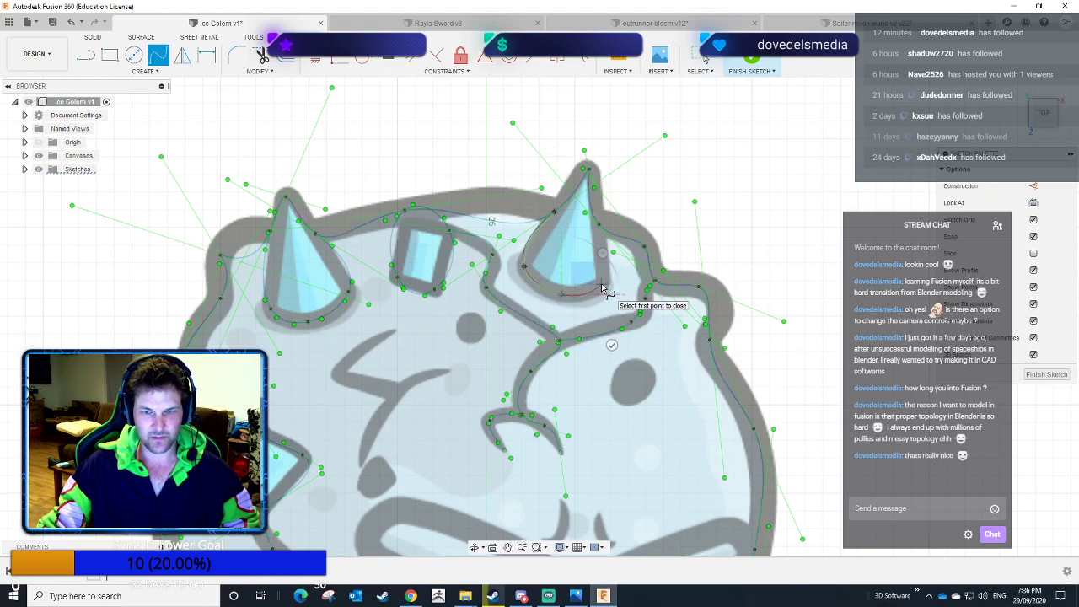
click(603, 283)
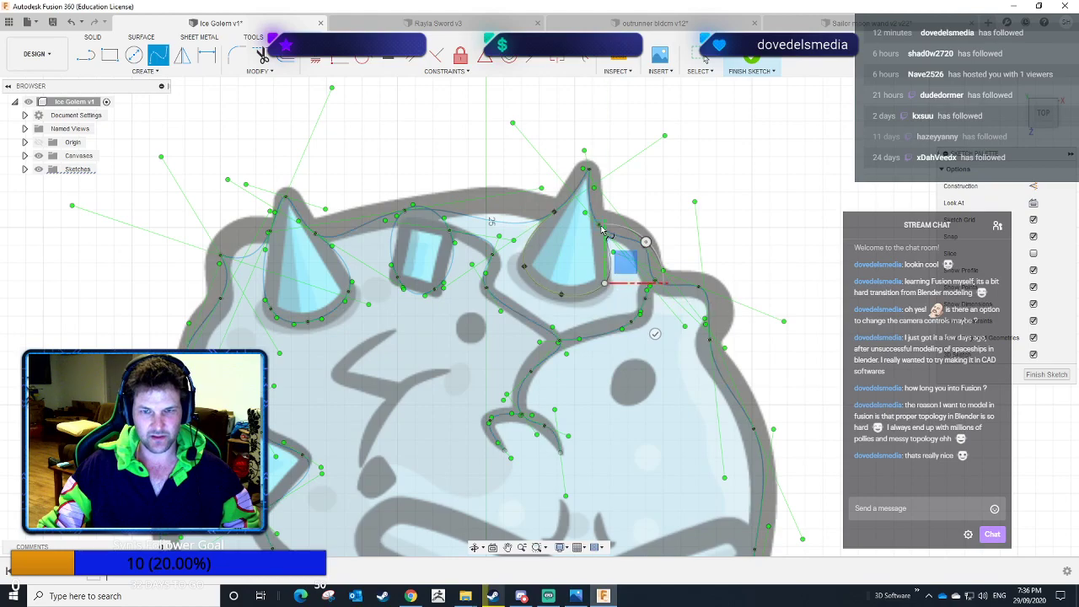
scroll(603, 232, up, 5)
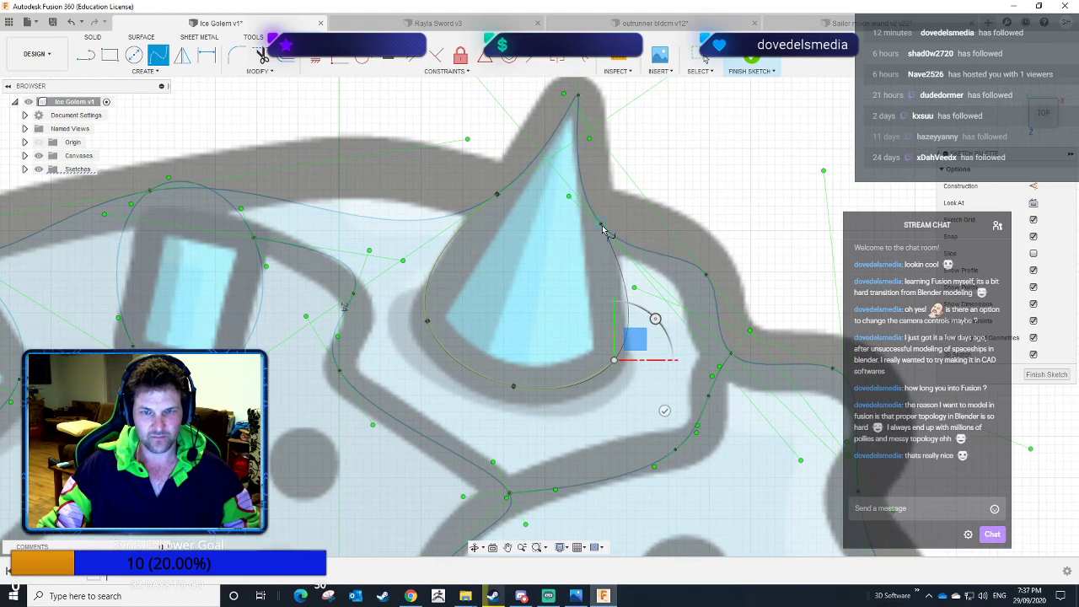
click(602, 227)
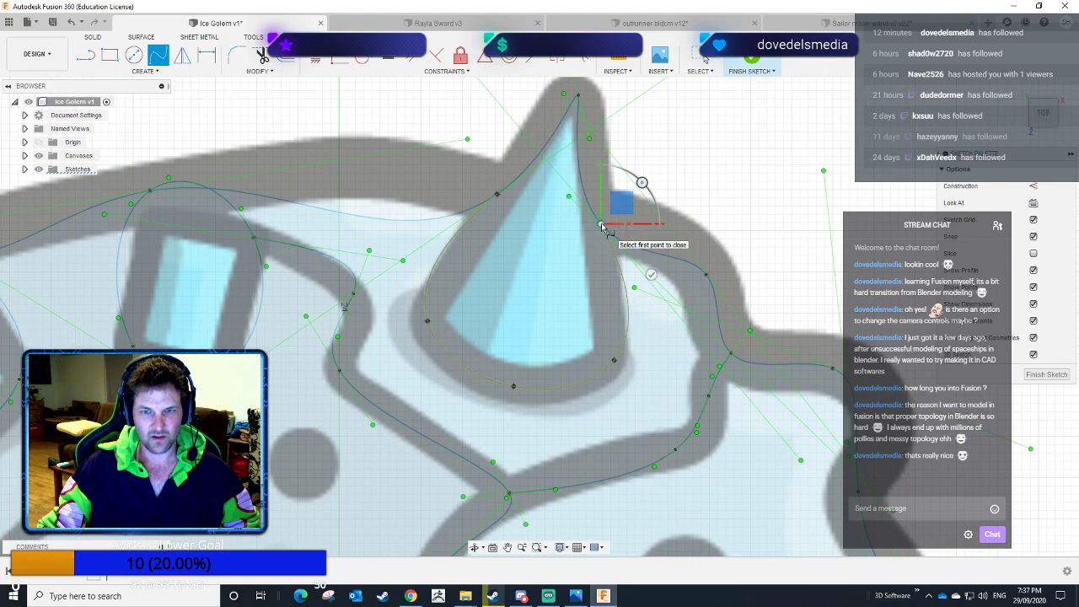
click(650, 274)
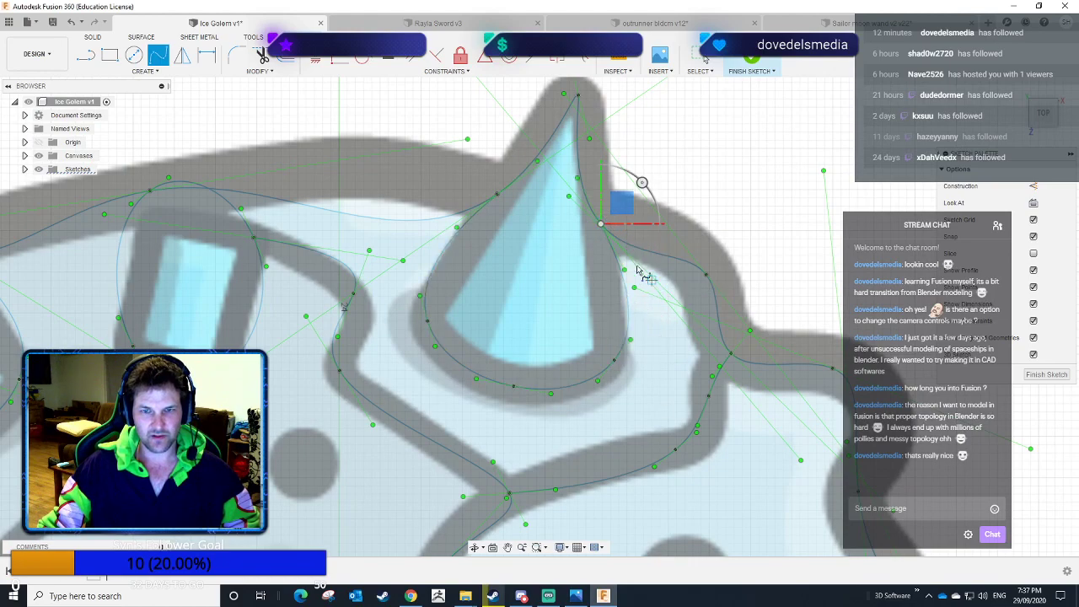
Start a fit point spline at the head's right outline and run it along the top edges of both brows to the left brow's outer end.
scroll(514, 304, down, 5)
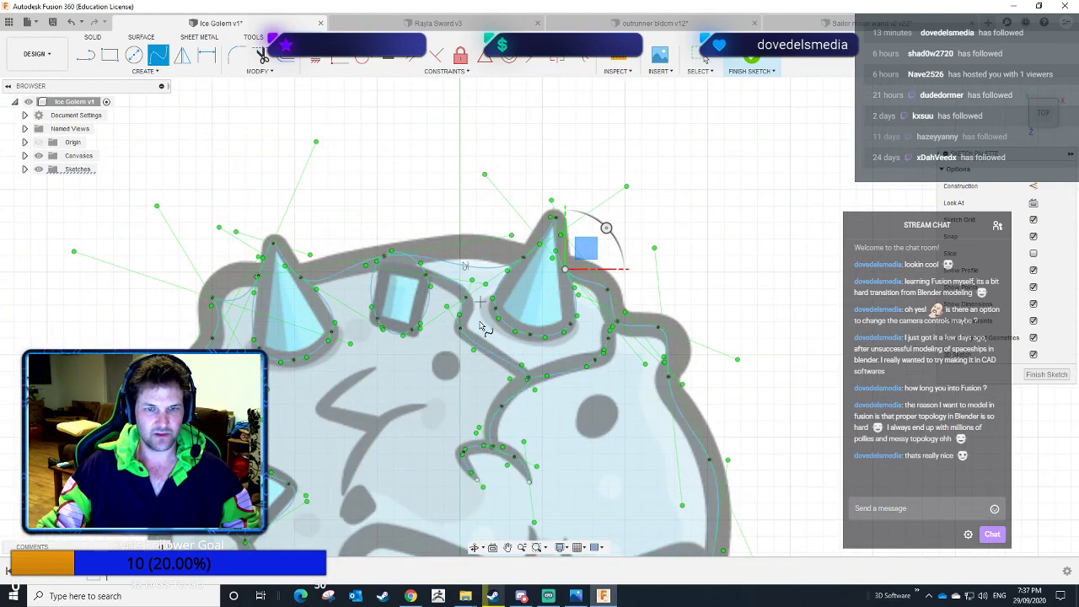
mouse_move(773, 444)
middle_down()
mouse_move(739, 316)
mouse_move(749, 248)
middle_up()
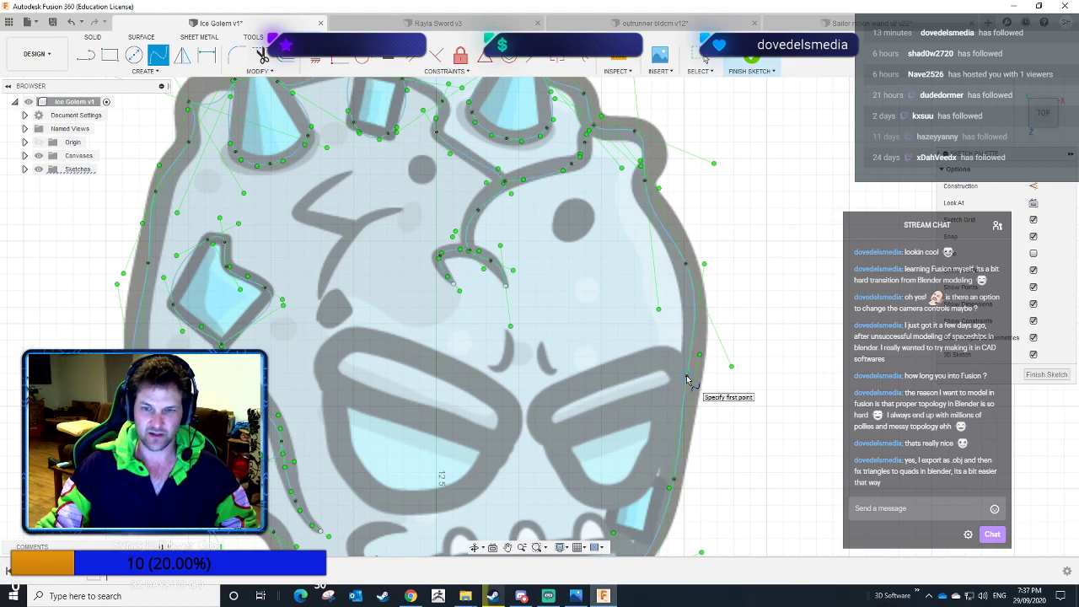
click(687, 376)
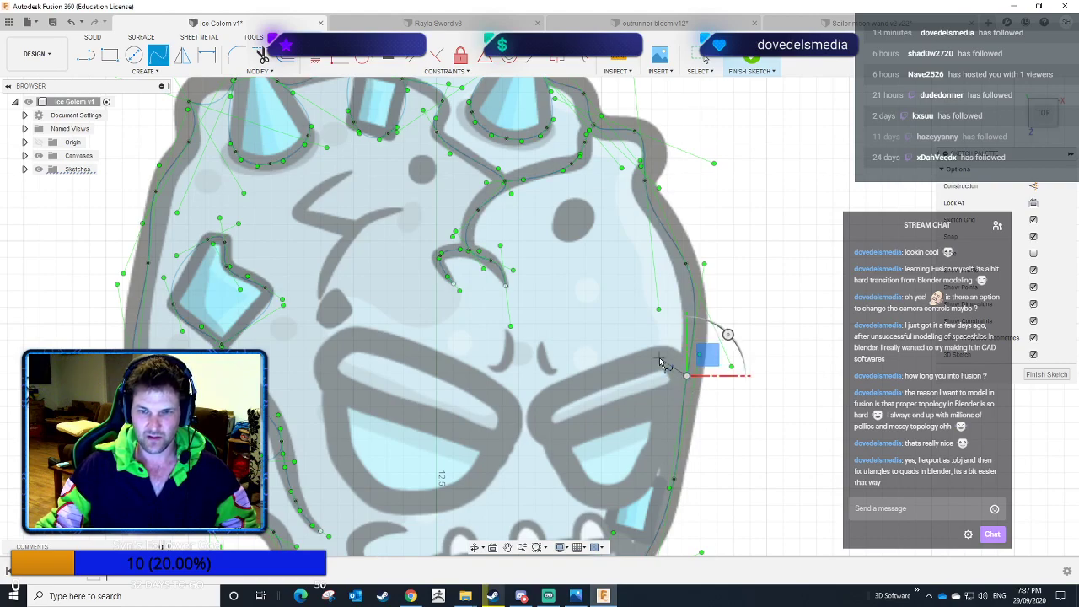
click(666, 365)
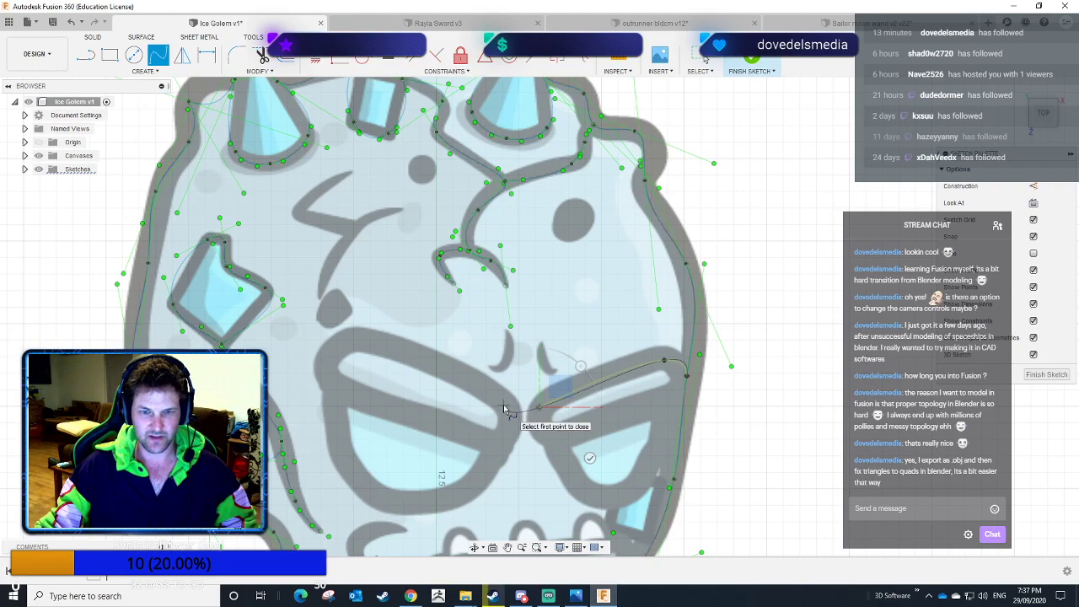
click(437, 365)
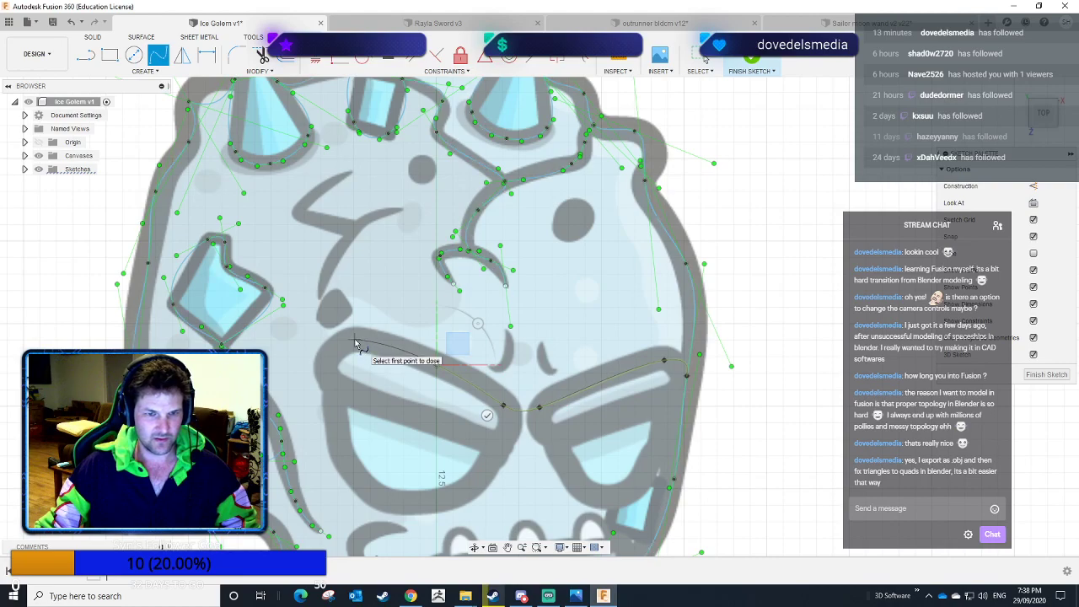
click(355, 342)
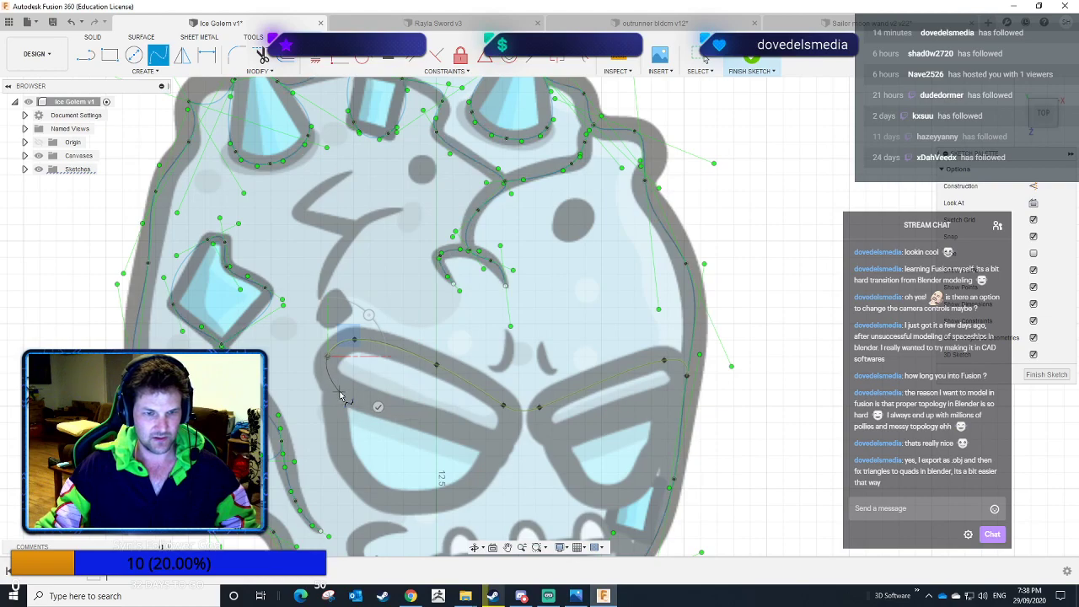
Continue the spline down around the left eye's outer and lower border and finish it at the left brow's inner point.
click(339, 394)
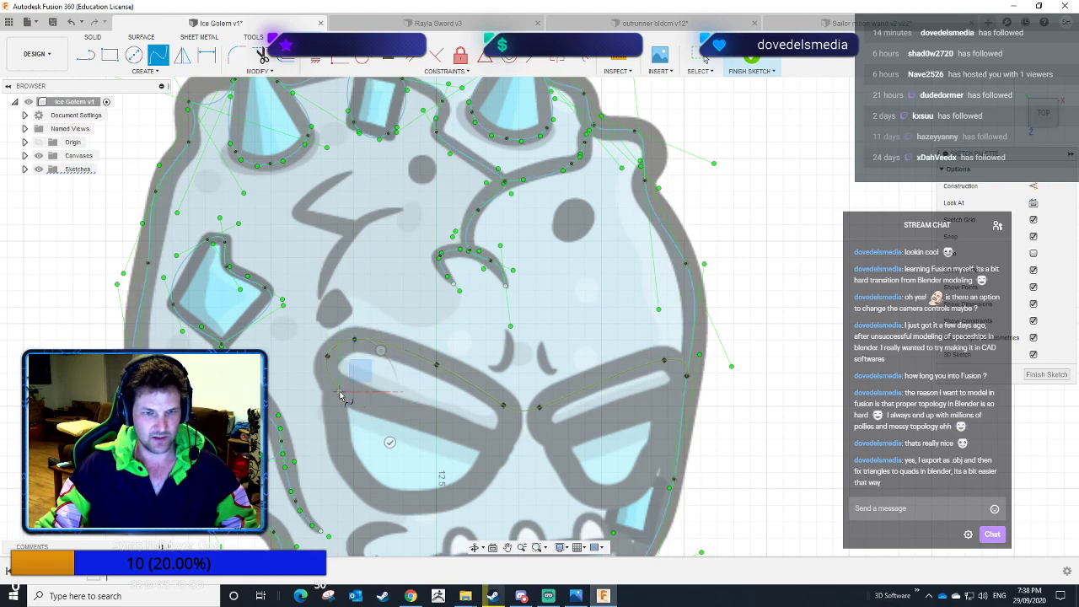
click(338, 443)
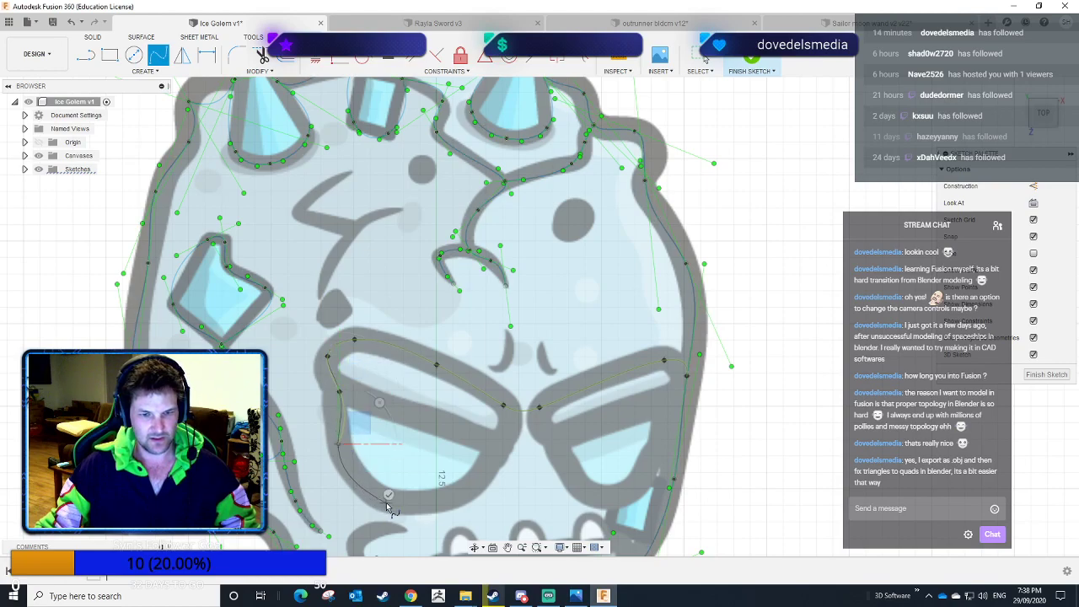
click(387, 504)
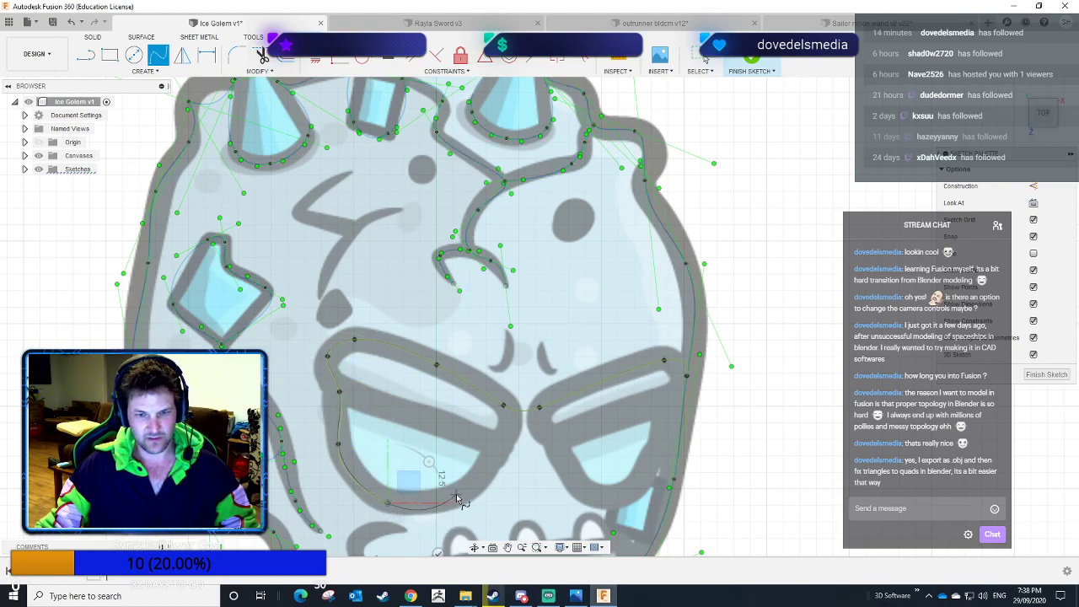
click(456, 497)
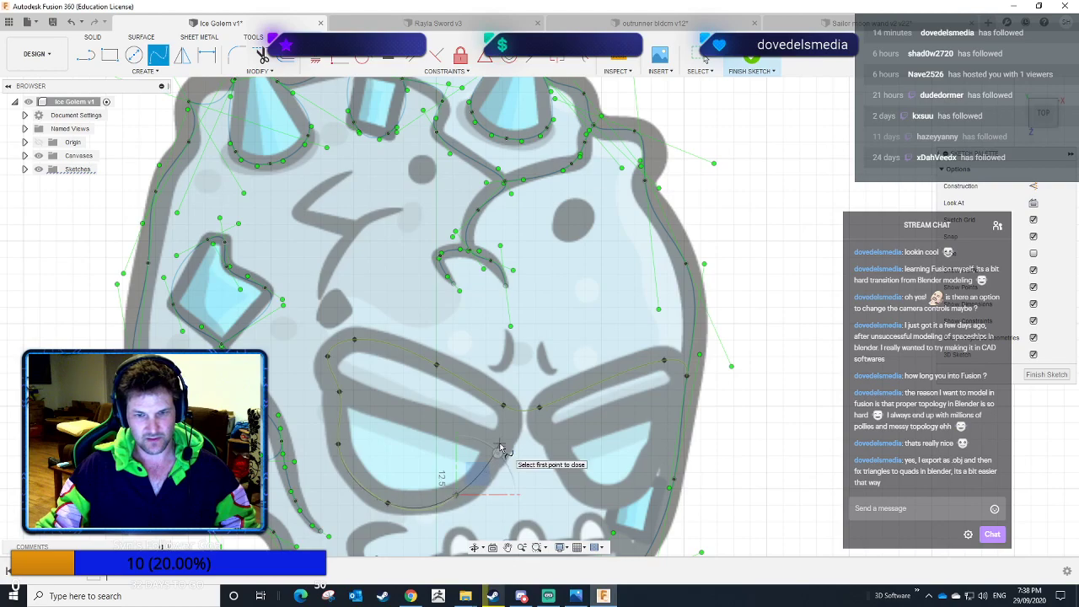
click(500, 444)
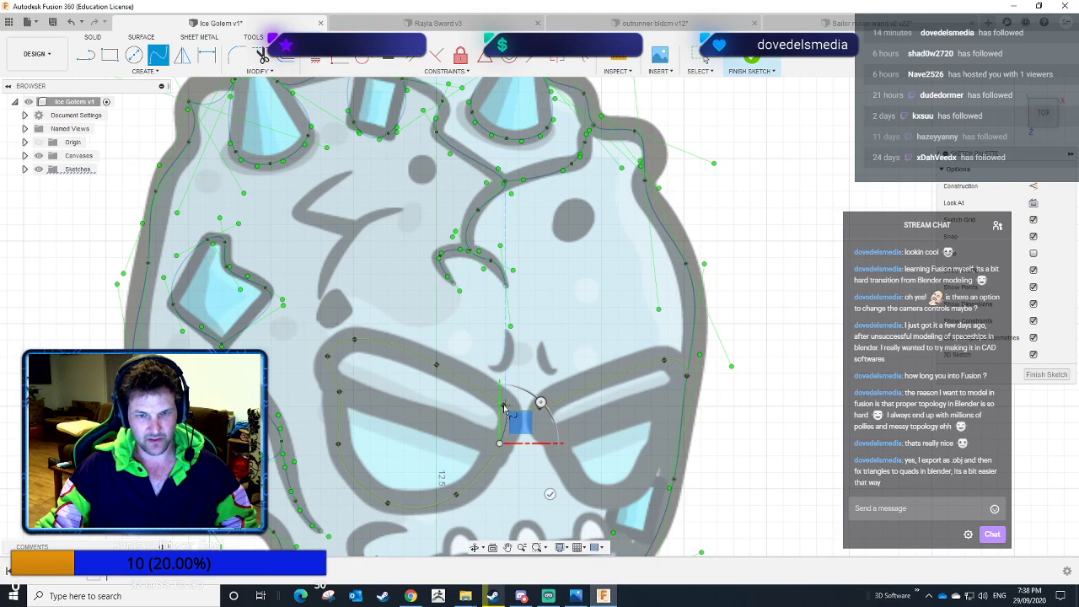
scroll(504, 410, up, 5)
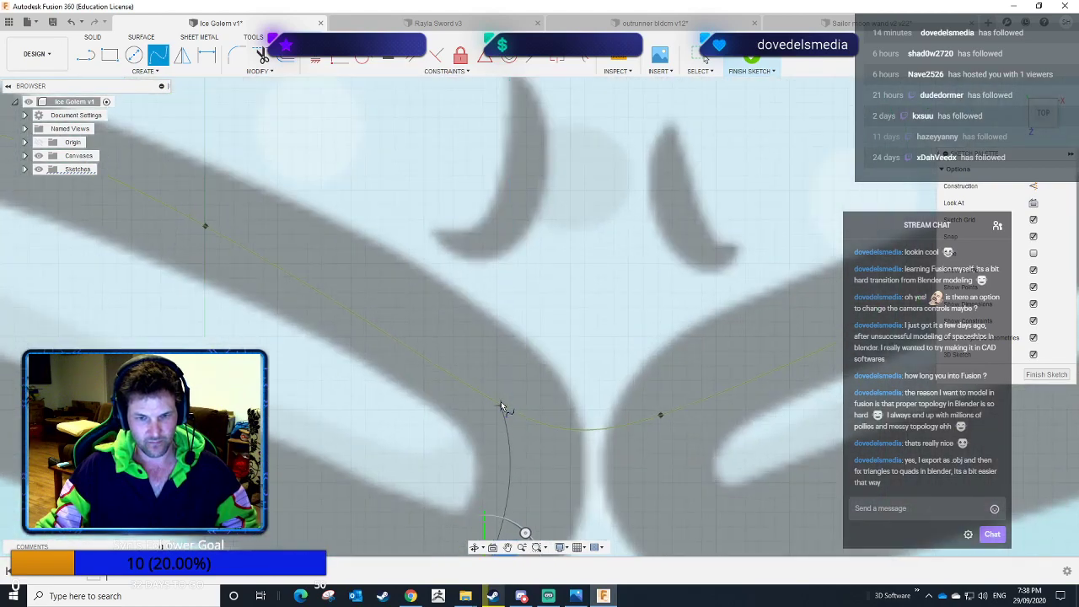
scroll(501, 407, up, 3)
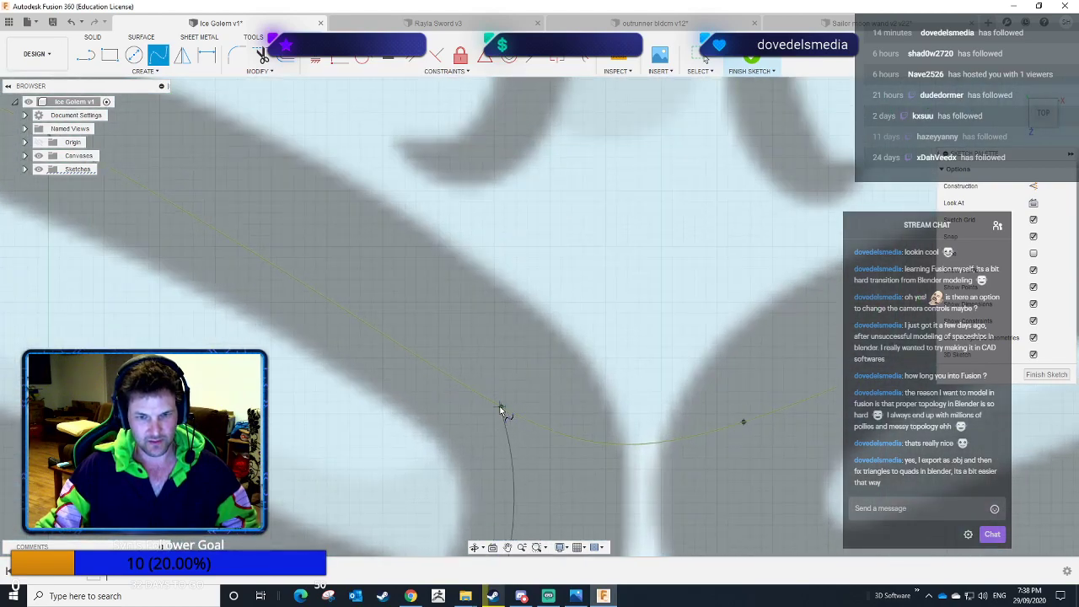
click(501, 408)
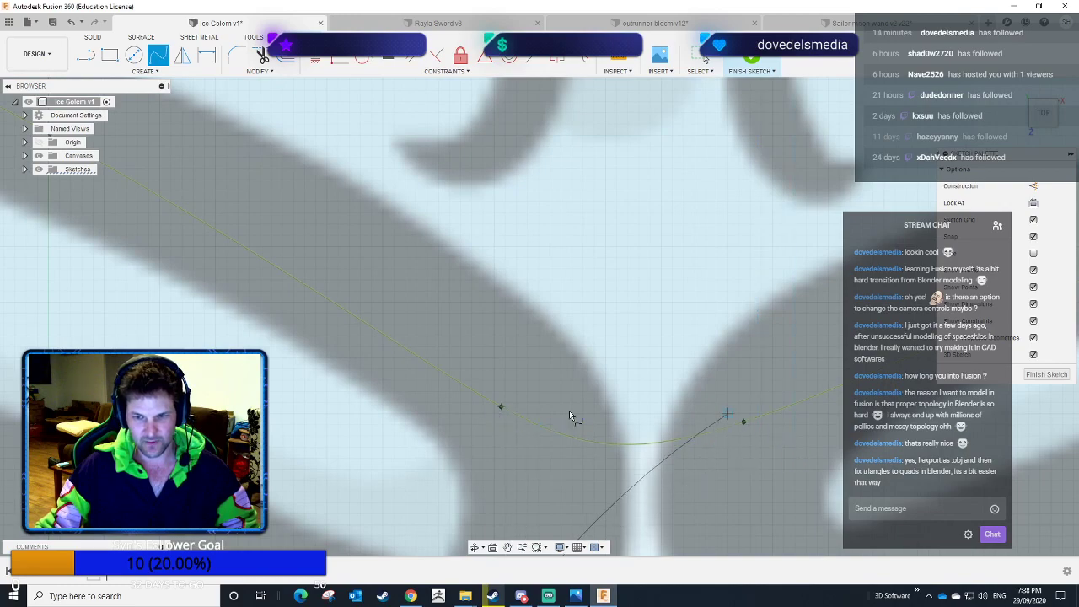
click(502, 408)
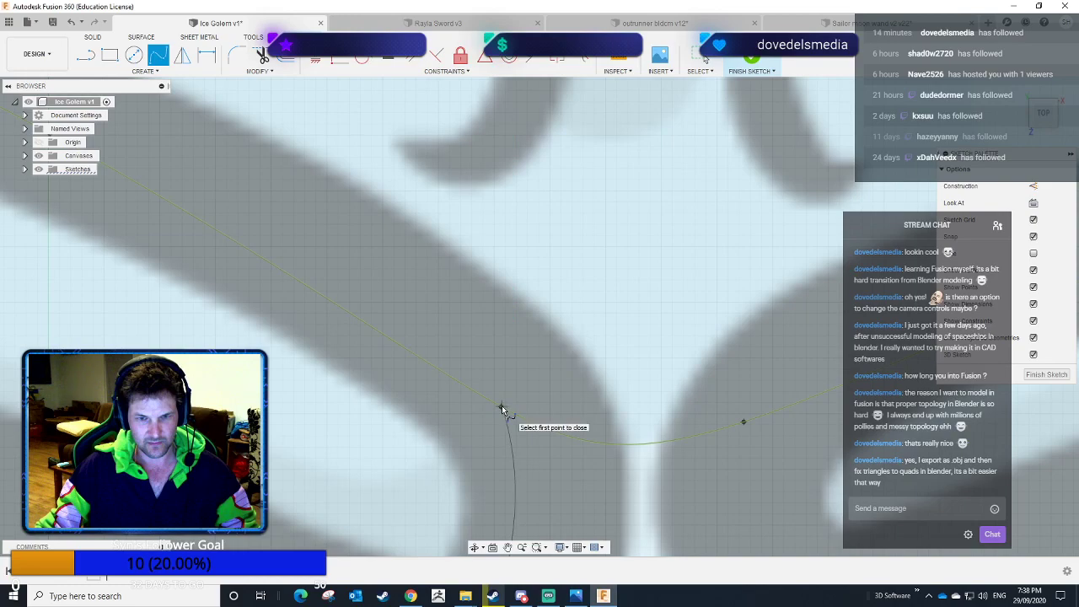
scroll(560, 435, down, 3)
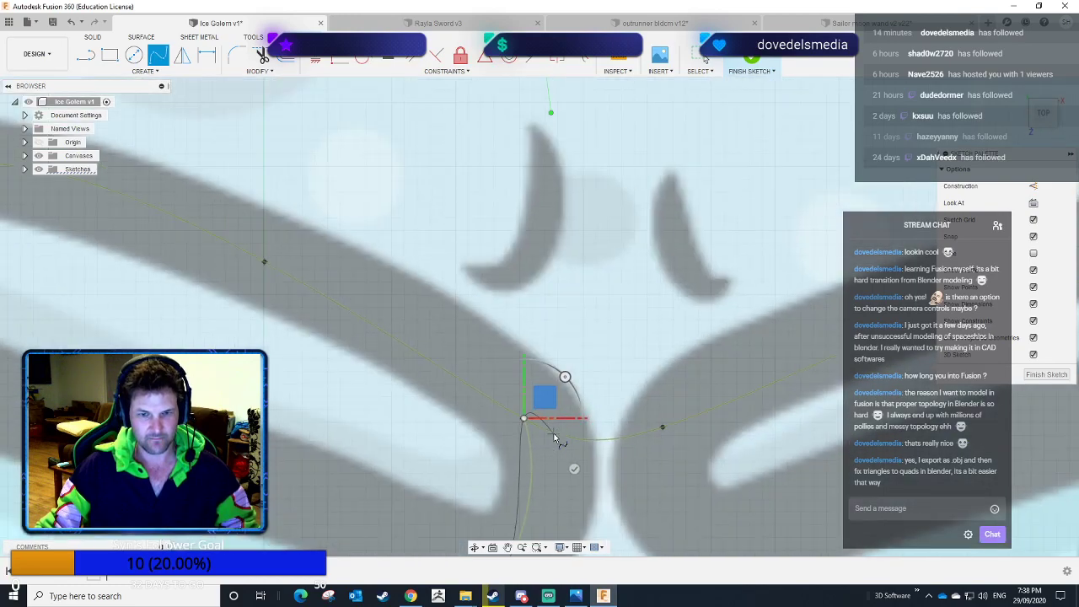
scroll(325, 397, down, 5)
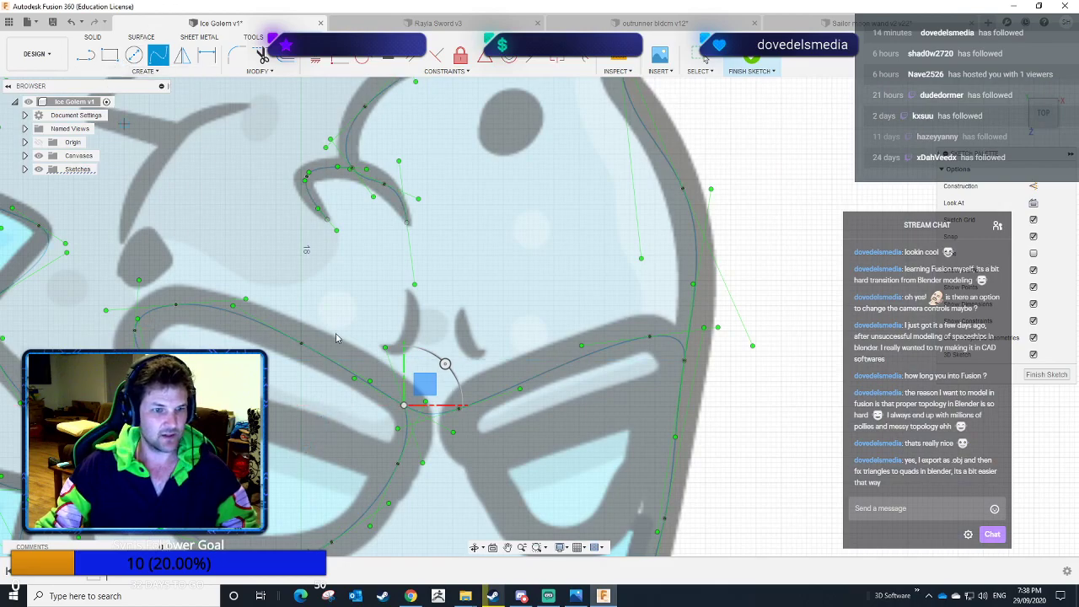
Draw a straight line between the left eye's outer and inner spline points to separate the brow from the eye.
key(l)
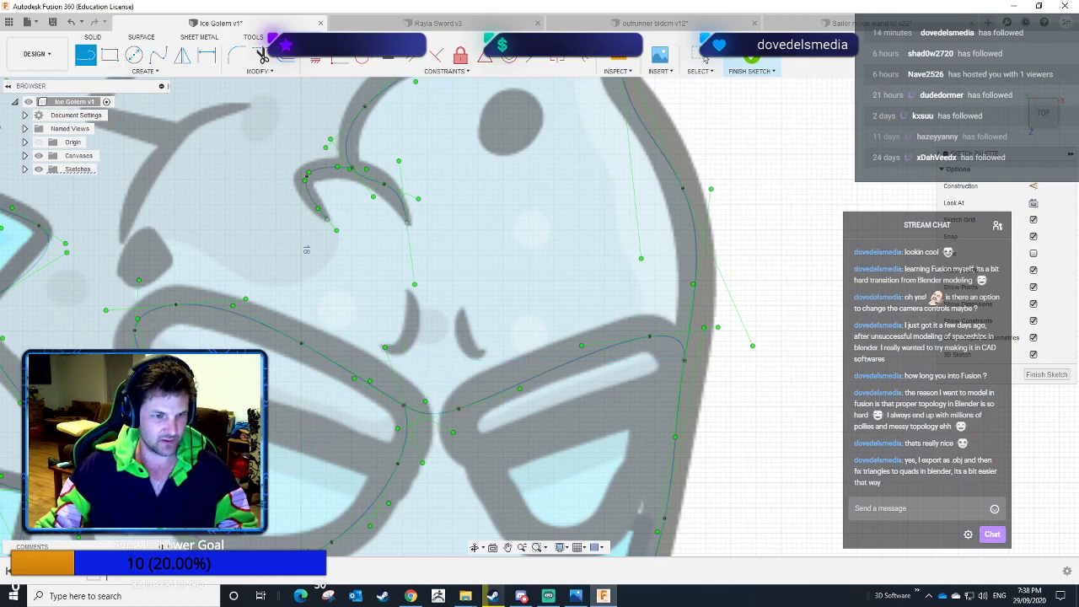
click(369, 381)
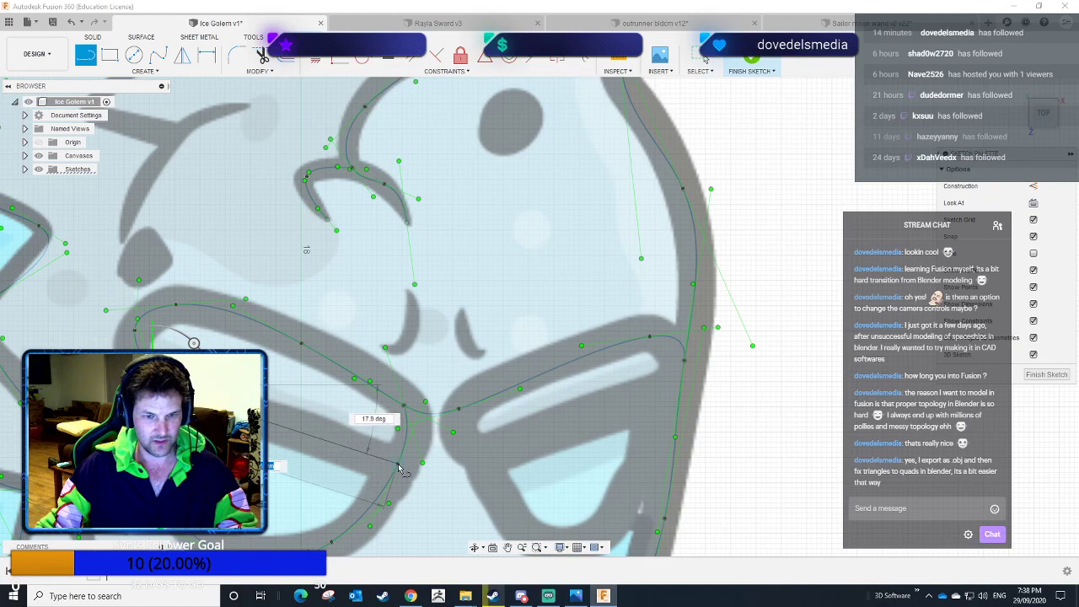
click(398, 463)
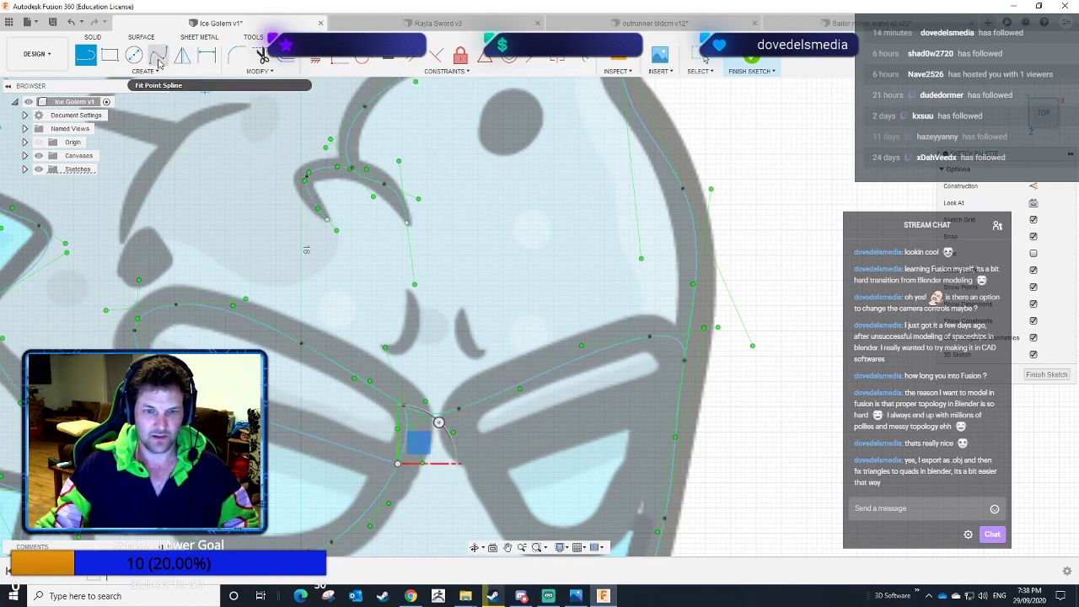
key(Escape)
Trace the right eye's inner, lower and outer border with a fit point spline from the right brow's inner point to the brow's outer end.
middle_drag(500, 438, 428, 283)
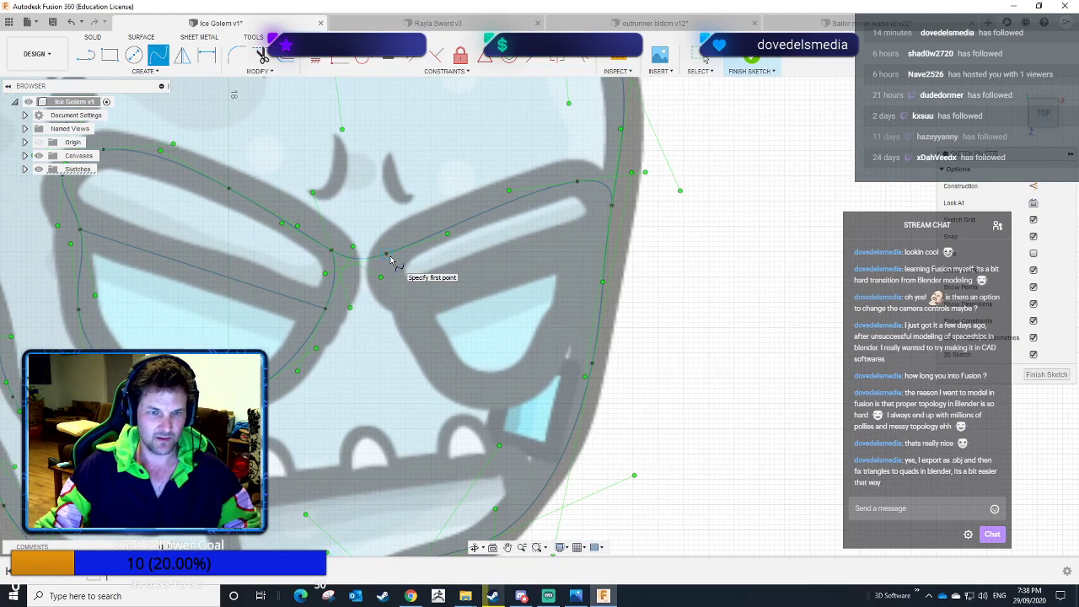
click(387, 254)
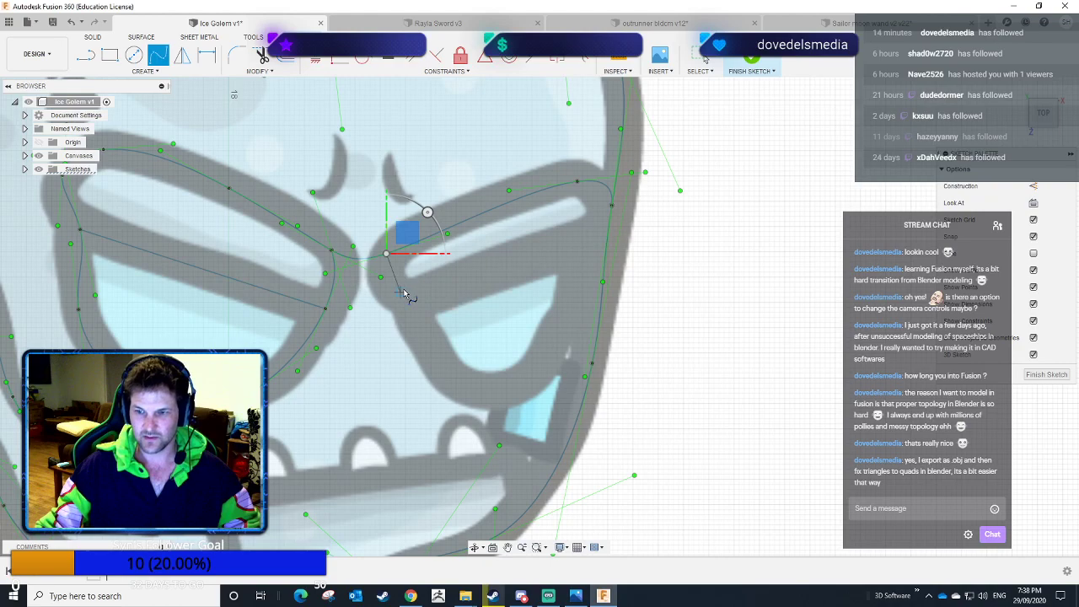
click(390, 286)
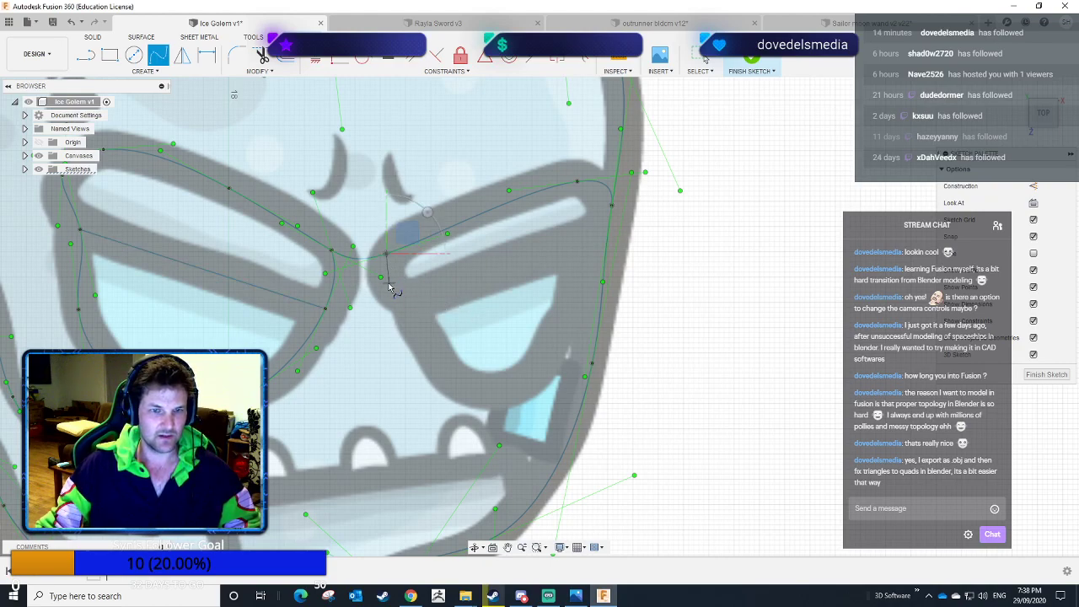
click(411, 303)
click(432, 355)
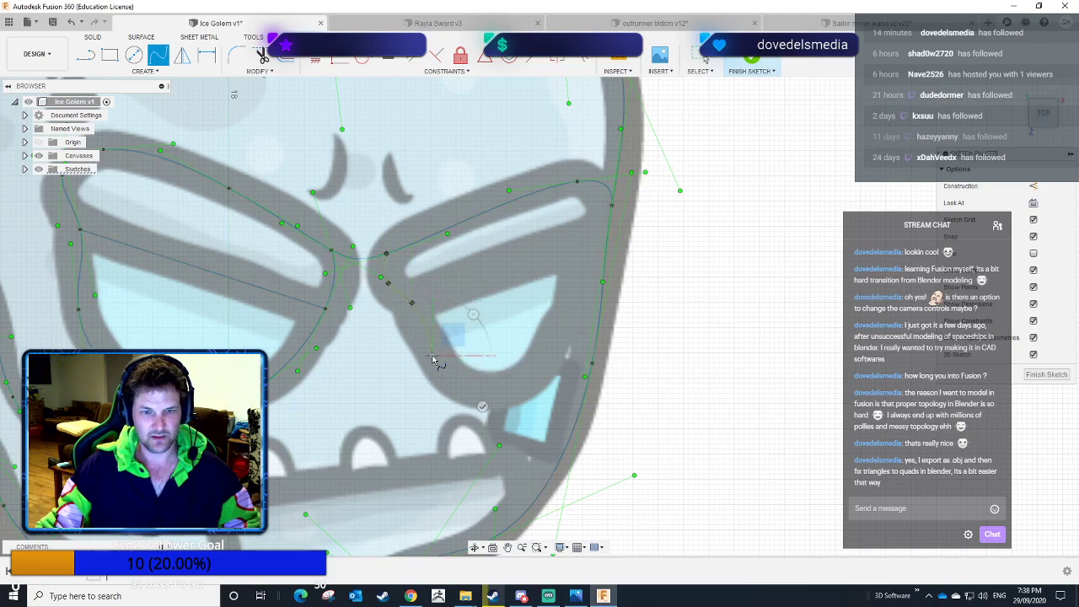
click(536, 372)
click(566, 319)
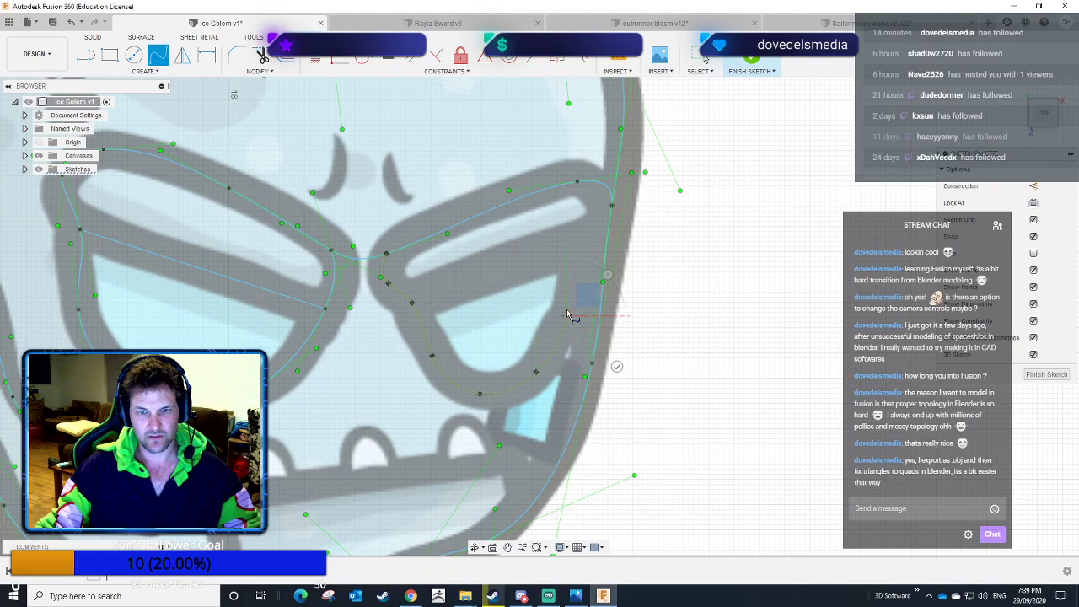
click(583, 244)
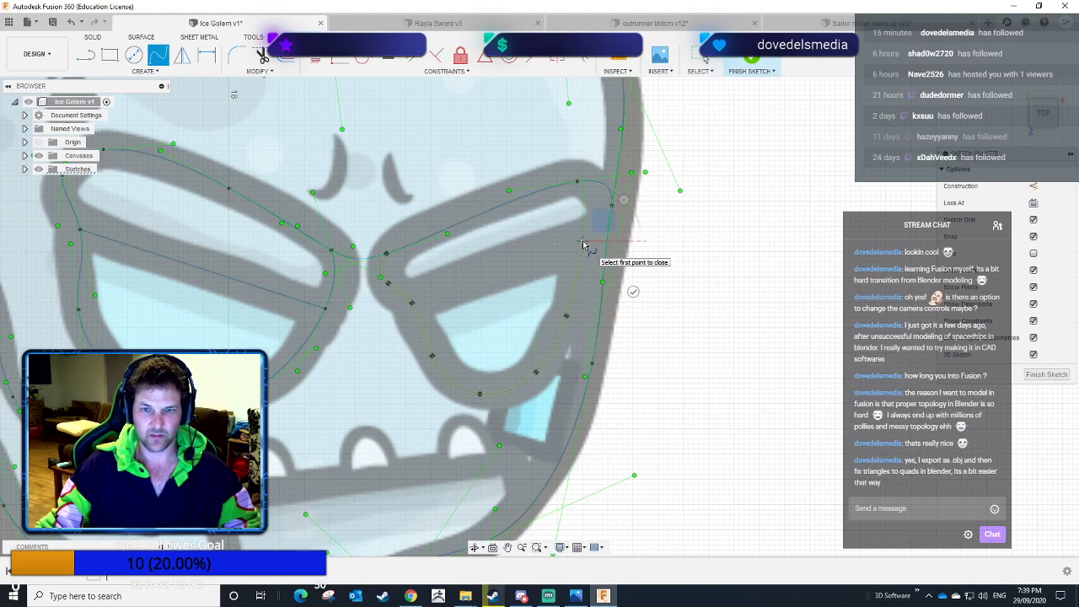
click(611, 205)
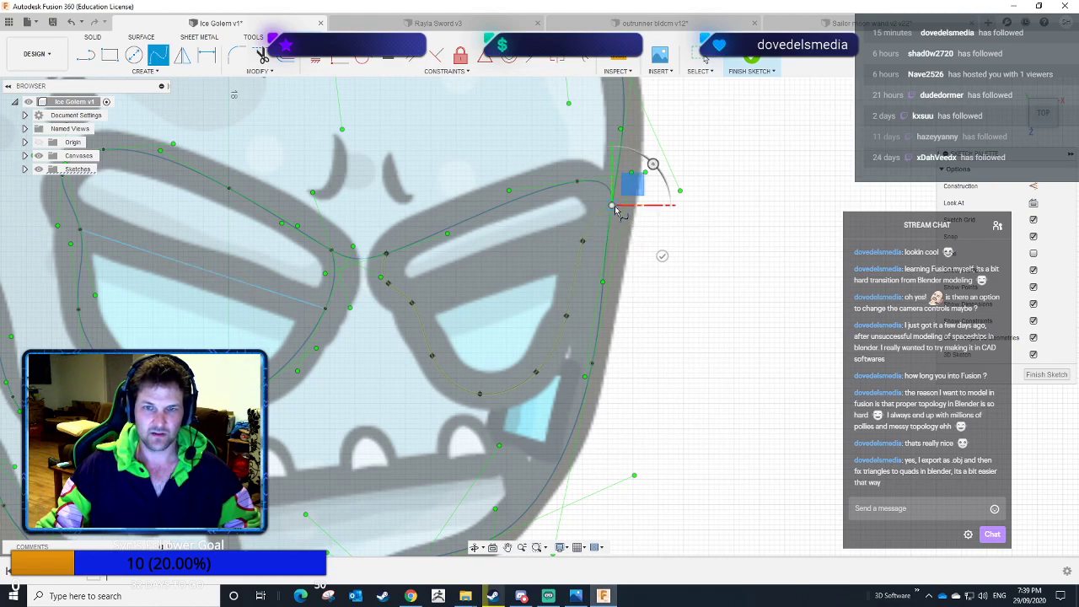
click(663, 256)
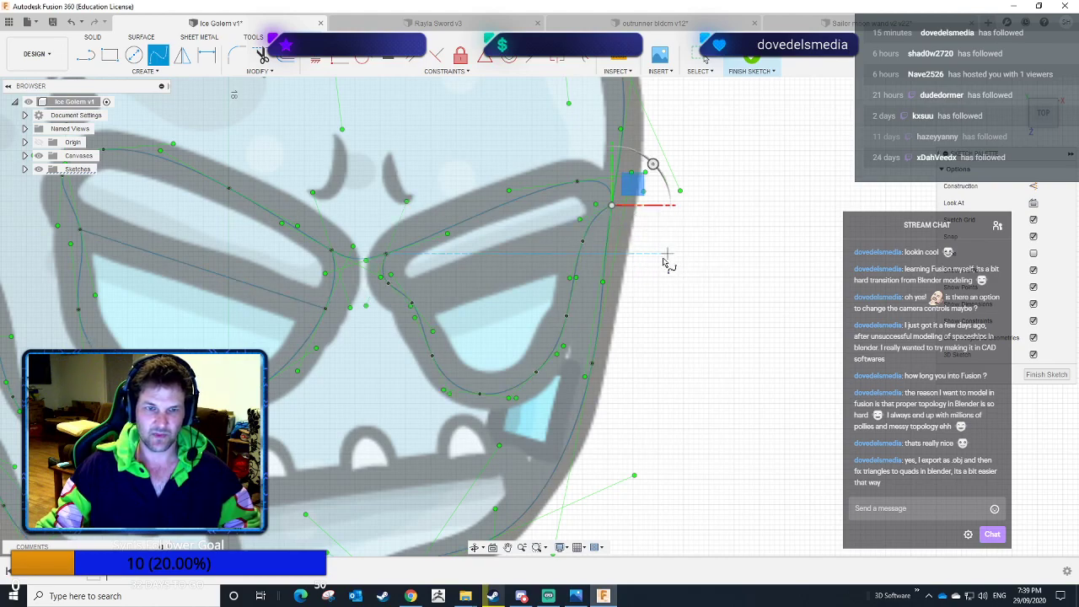
Draw a straight line between the right eye's inner and outer spline points to separate the brow from the eye.
key(l)
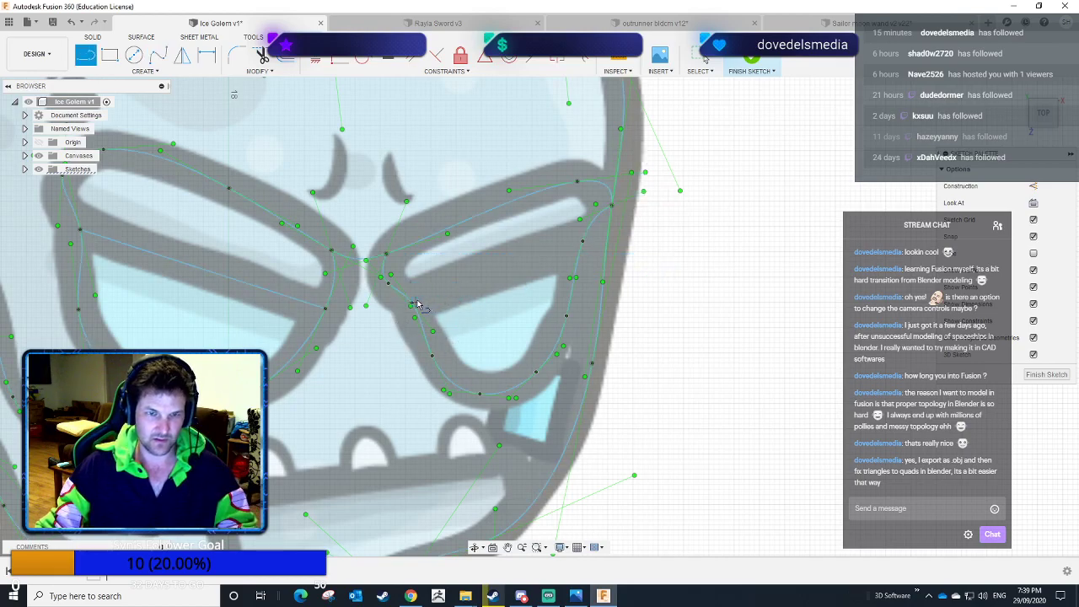
click(411, 303)
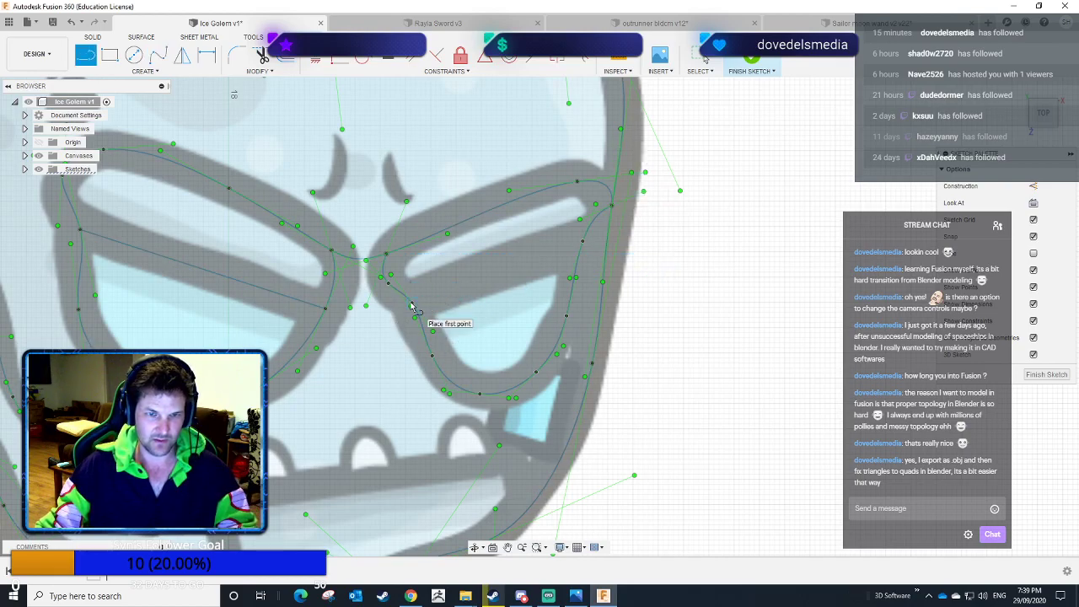
click(583, 242)
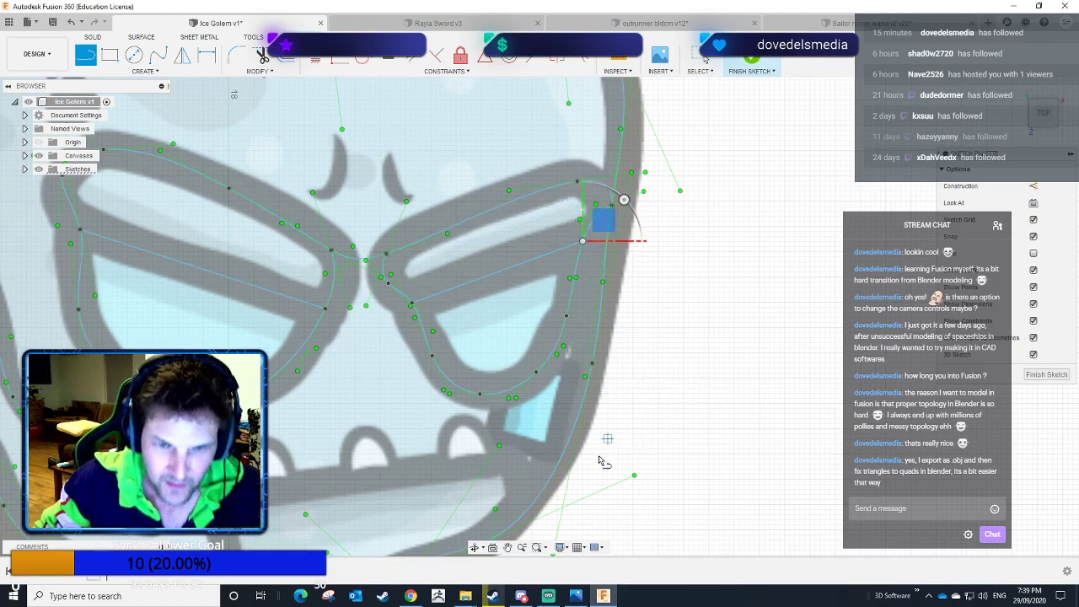
Start a fit point spline on the head outline beside the mouth's right corner and run it over the rightmost tooth to its left base.
mouse_move(598, 458)
middle_down()
mouse_move(664, 347)
mouse_move(684, 337)
middle_up()
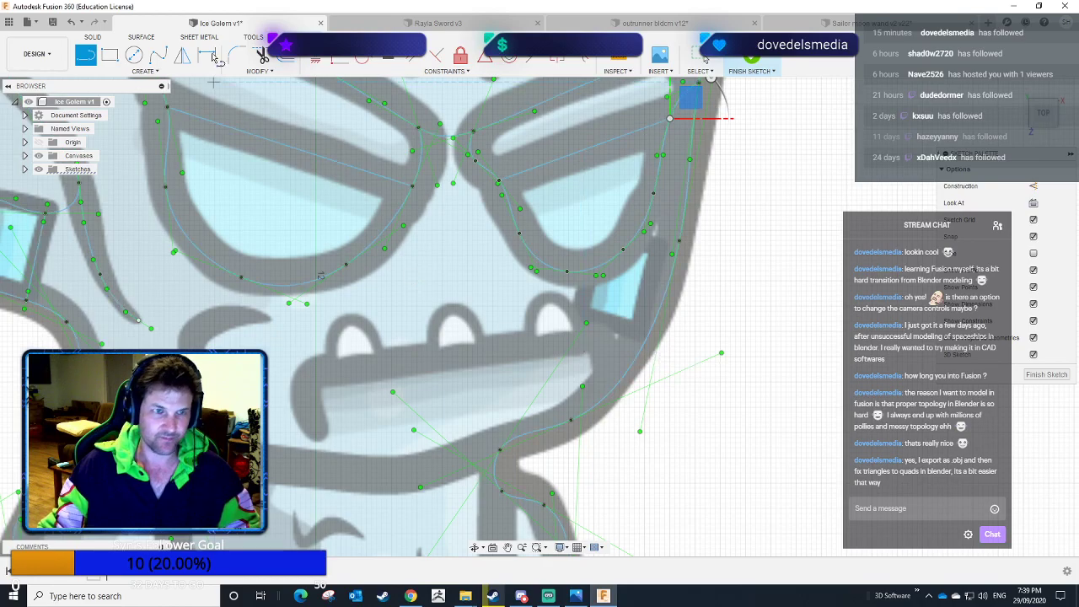
click(155, 59)
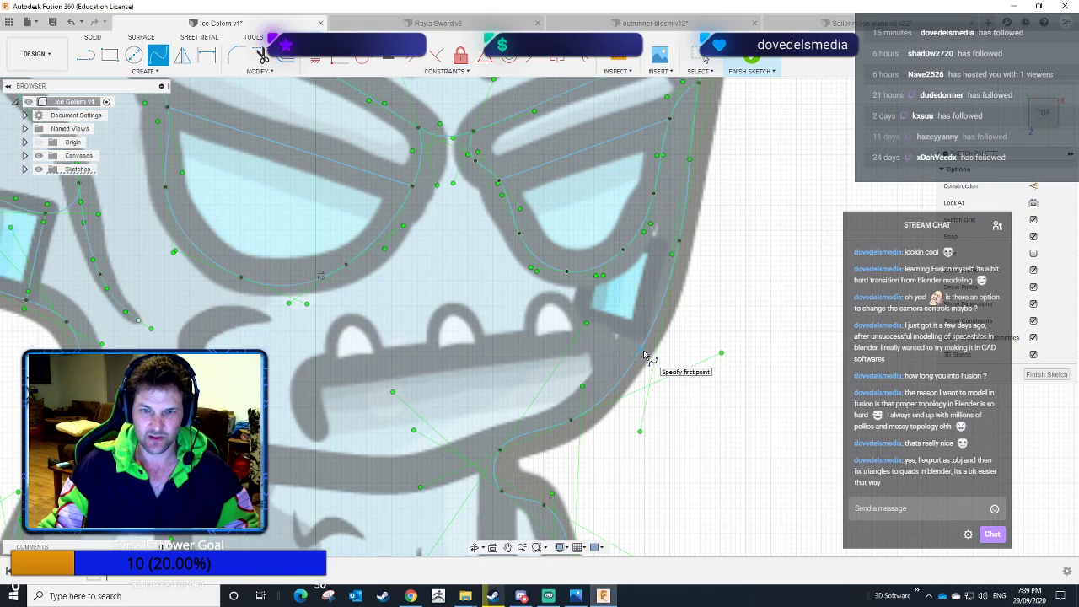
click(615, 387)
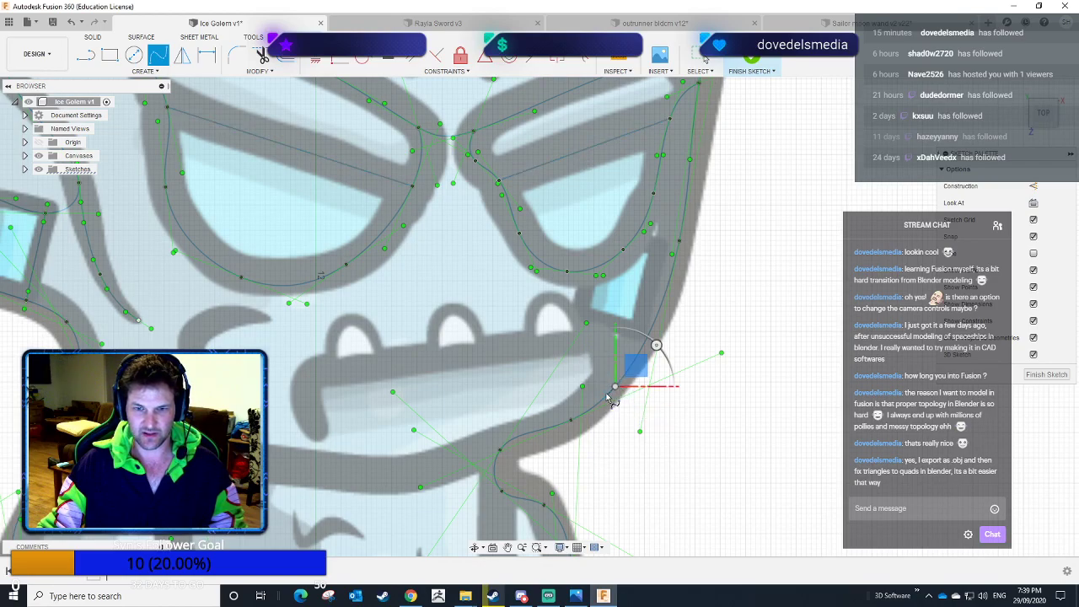
click(599, 340)
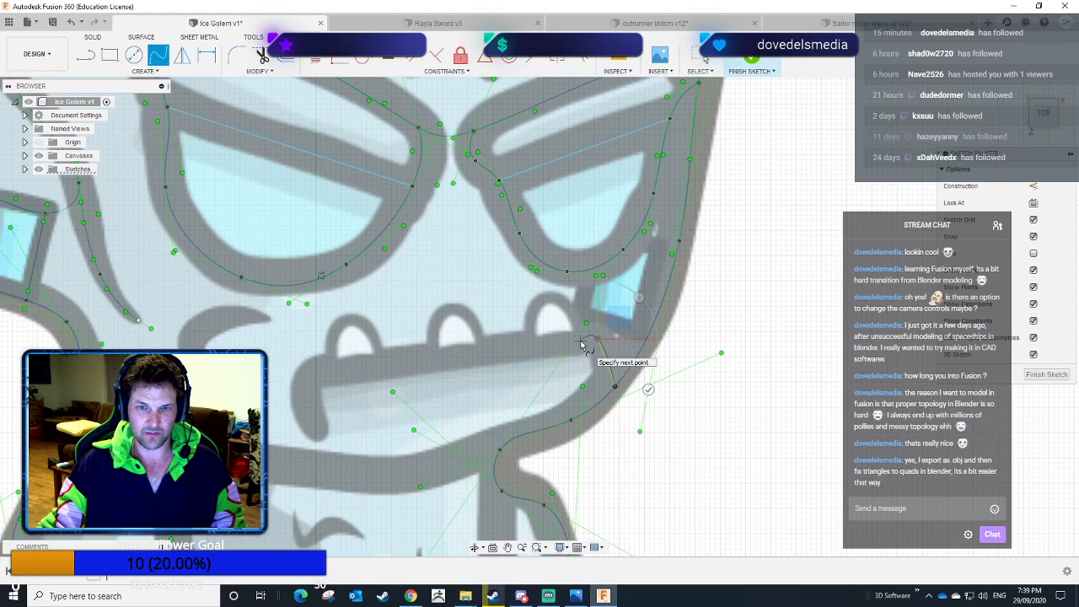
click(581, 342)
click(571, 313)
click(543, 301)
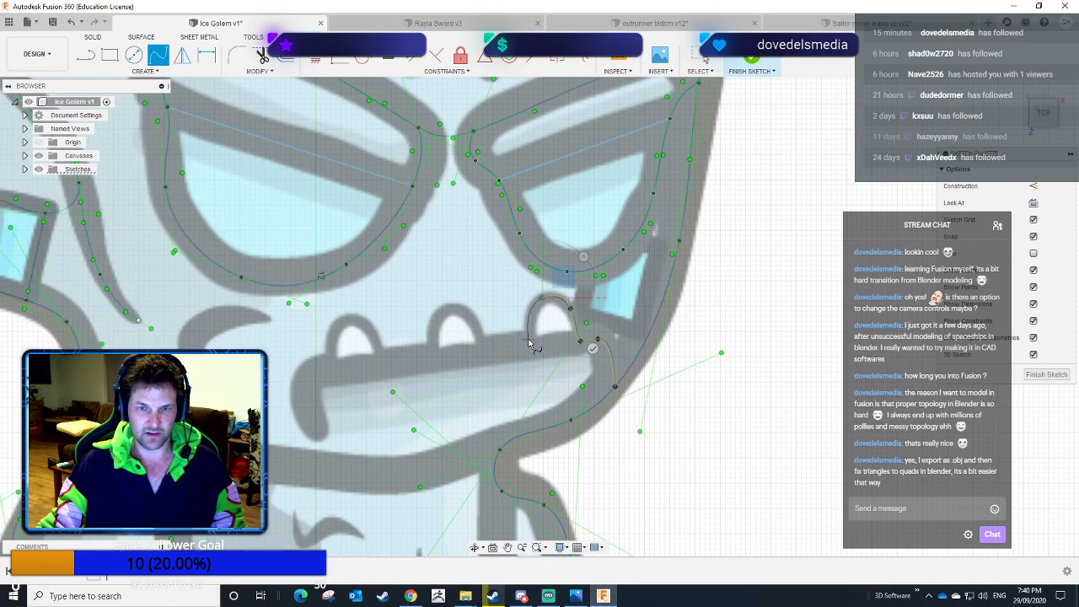
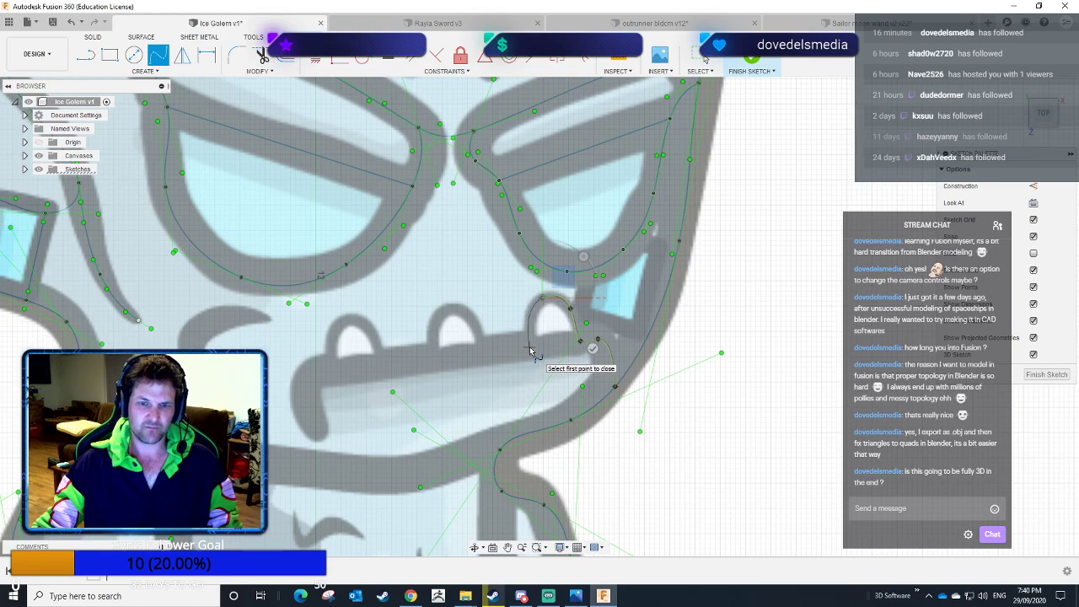
click(529, 348)
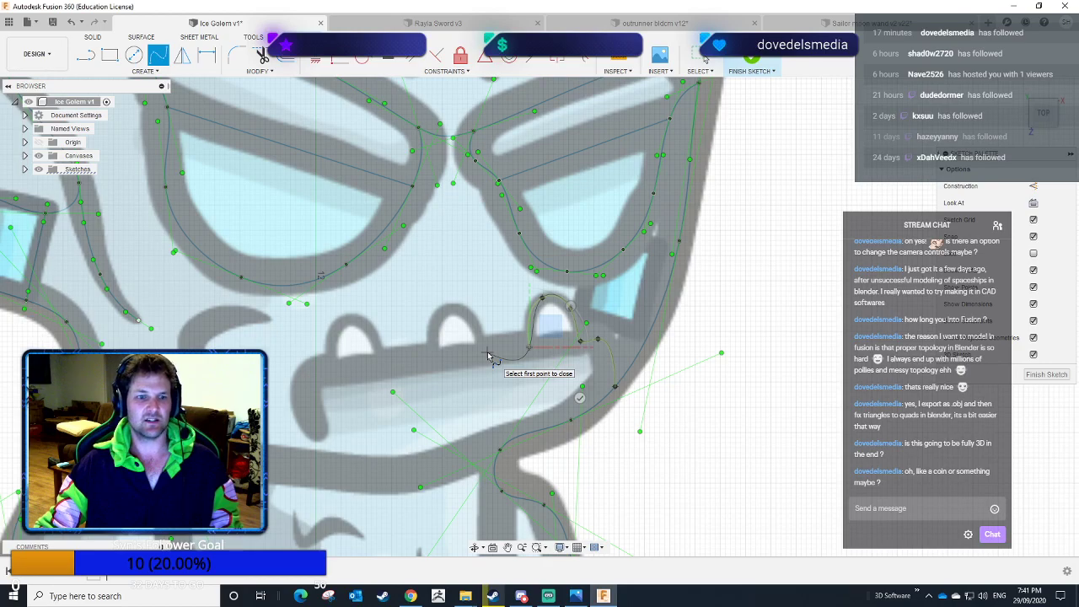
Try to join the spline back to its point at the rightmost tooth's right base, and finish it at the tooth's left base.
scroll(487, 355, down, 10)
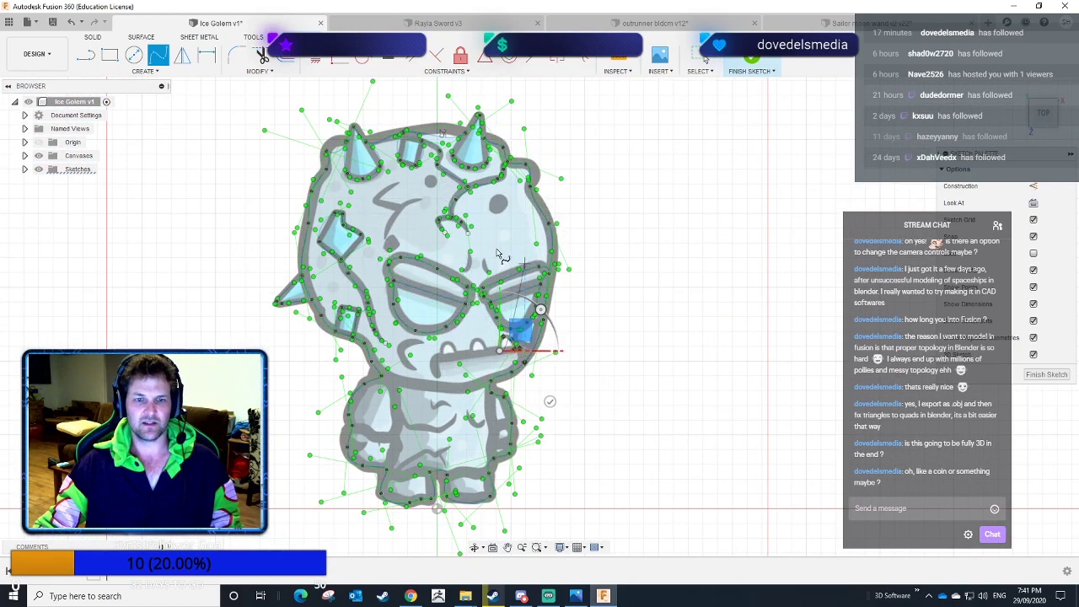
scroll(529, 361, up, 3)
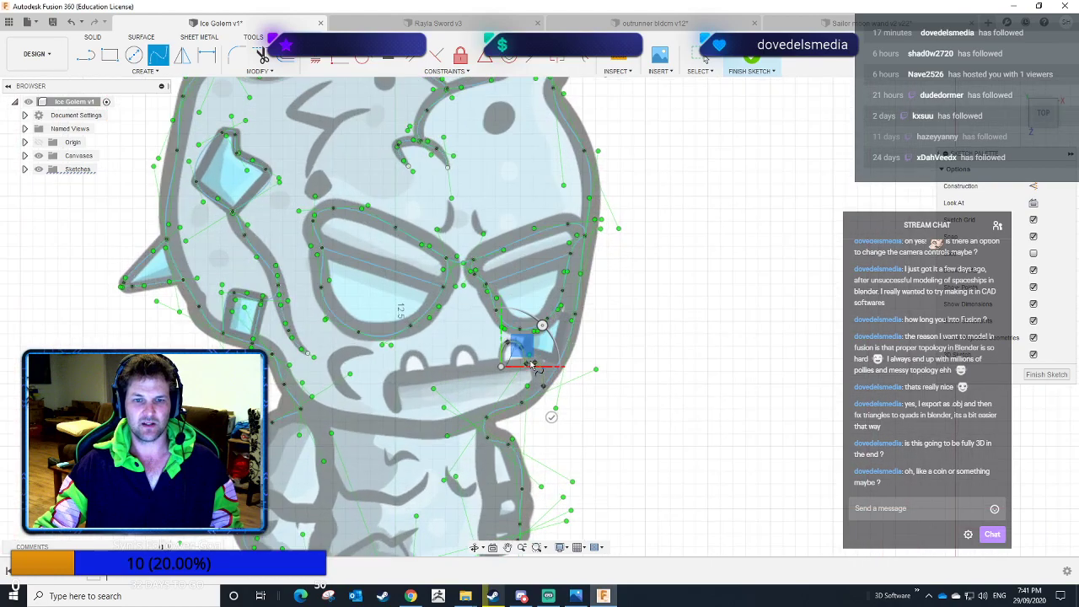
scroll(530, 363, up, 2)
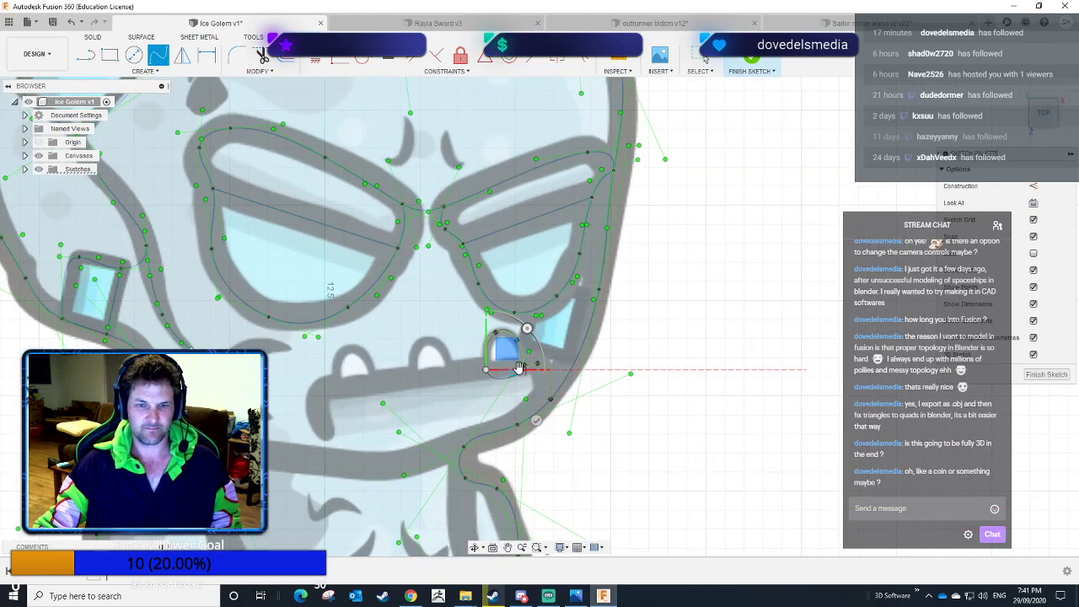
scroll(526, 371, up, 3)
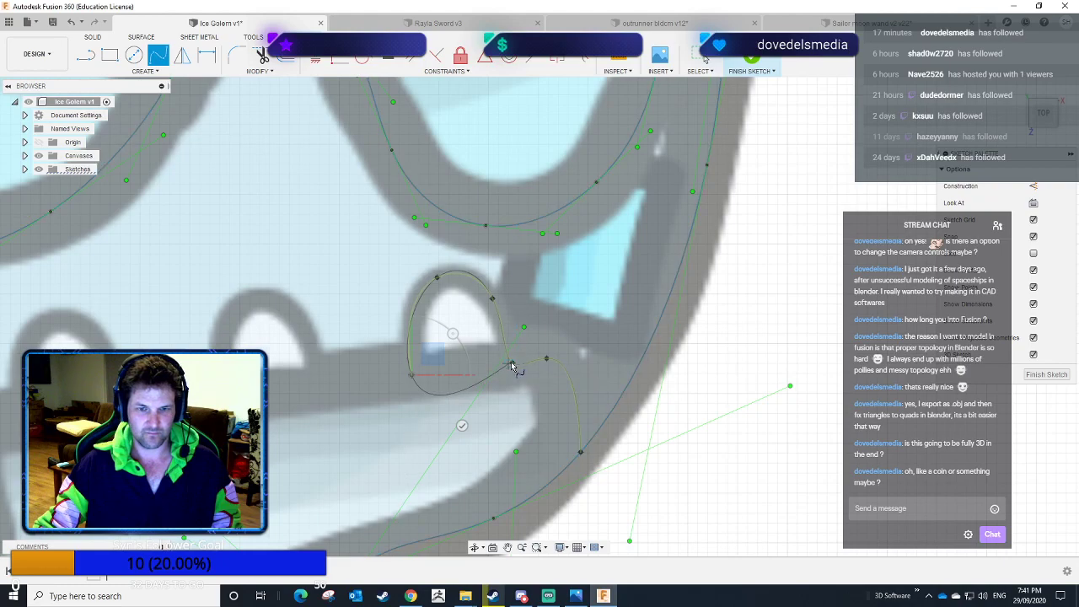
scroll(511, 363, up, 4)
scroll(516, 364, up, 3)
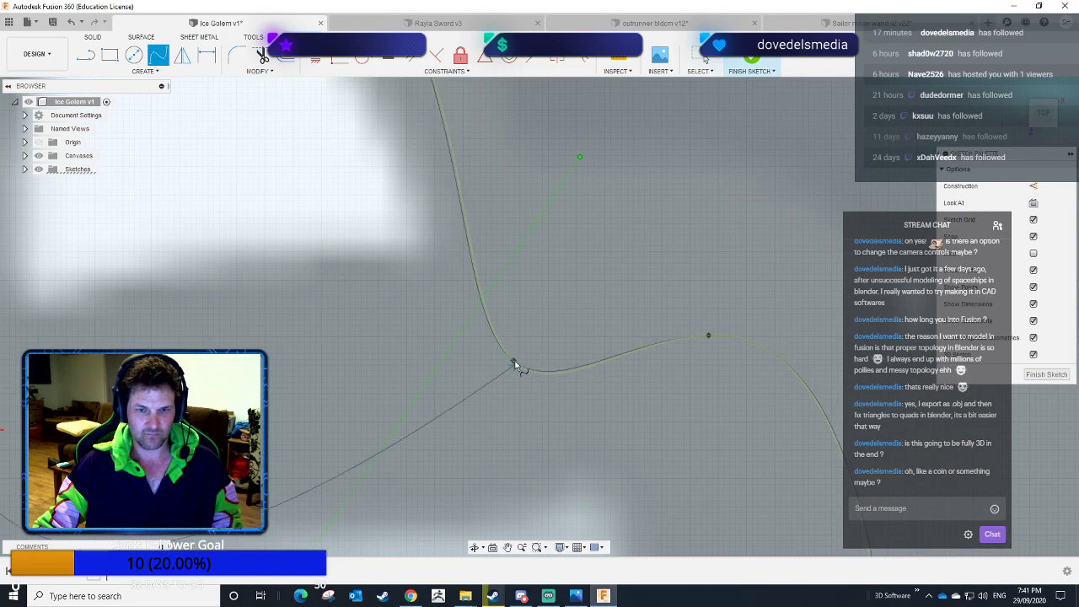
click(512, 362)
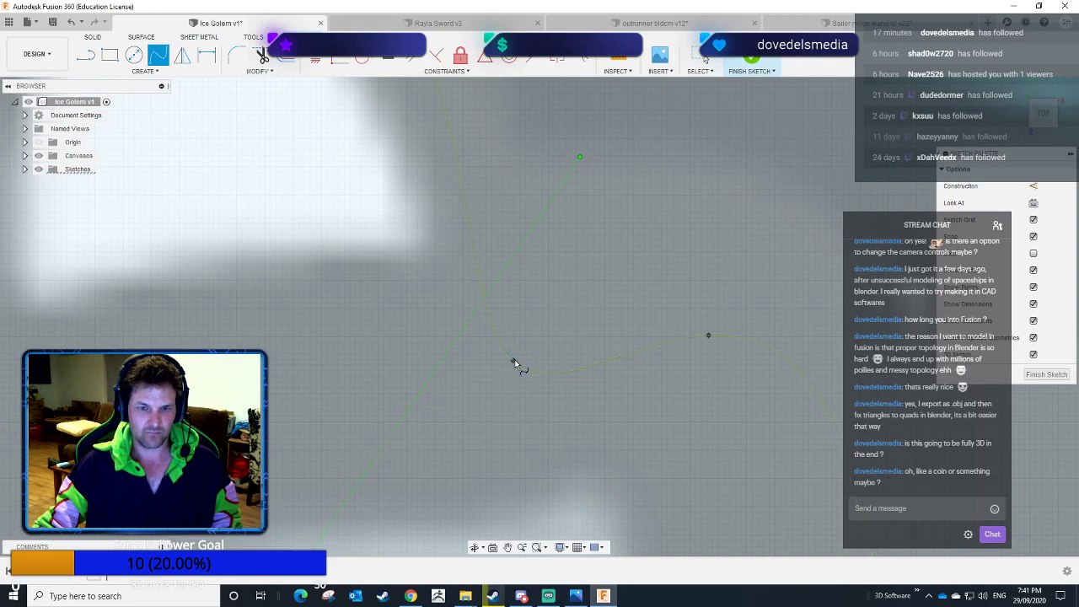
scroll(305, 382, down, 2)
scroll(305, 378, down, 5)
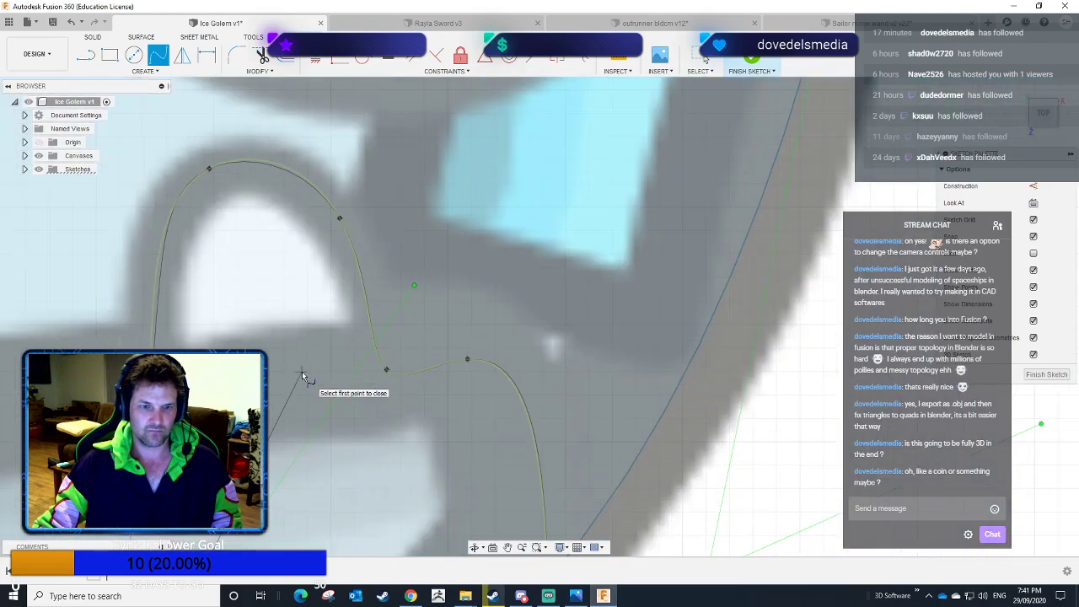
scroll(299, 531, down, 2)
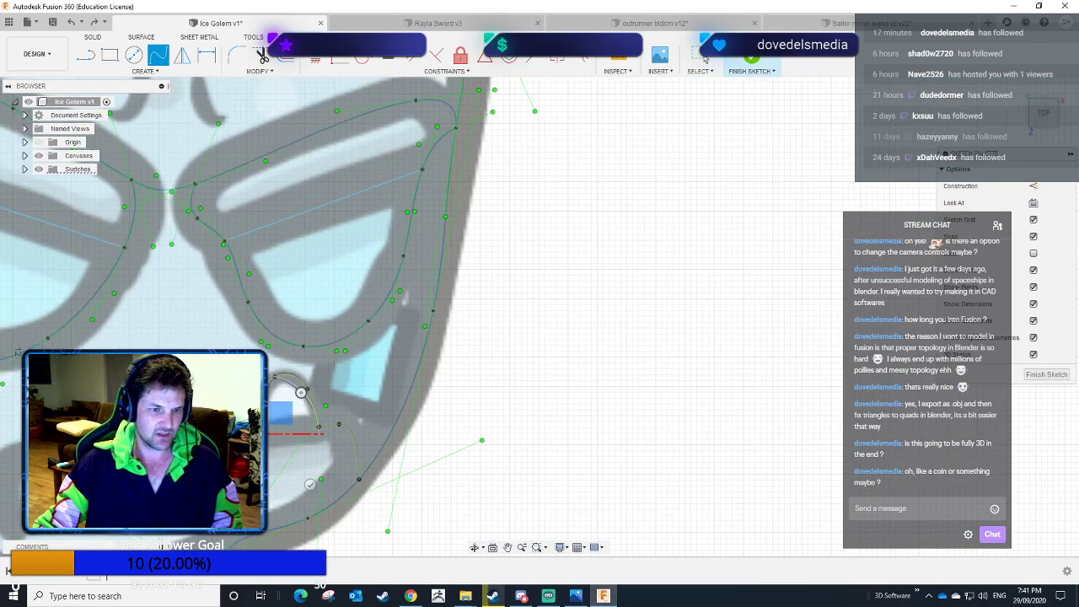
scroll(226, 494, up, 2)
middle_drag(228, 437, 389, 365)
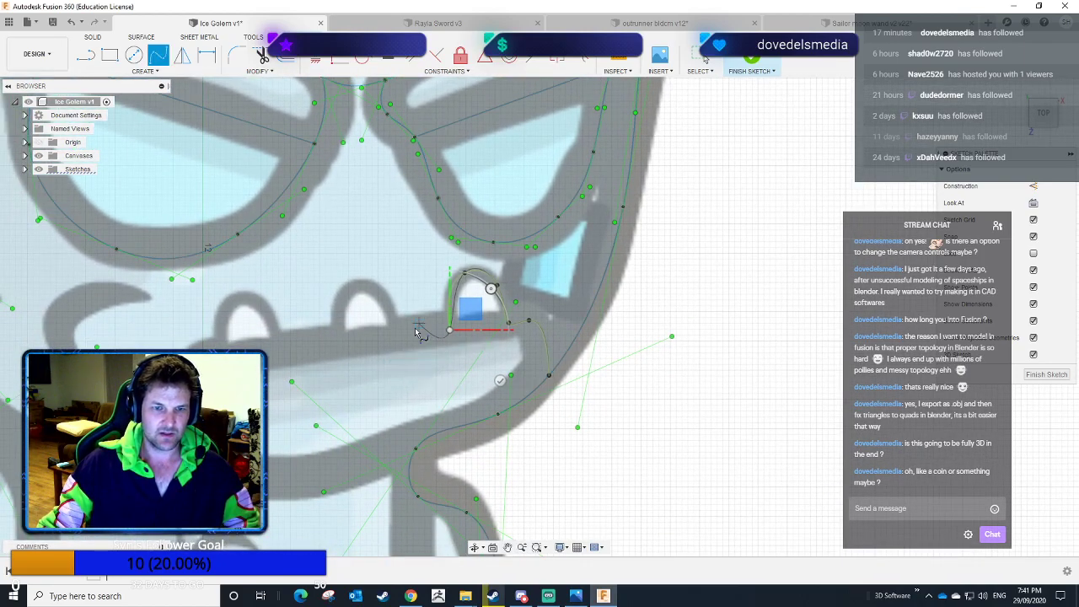
click(498, 378)
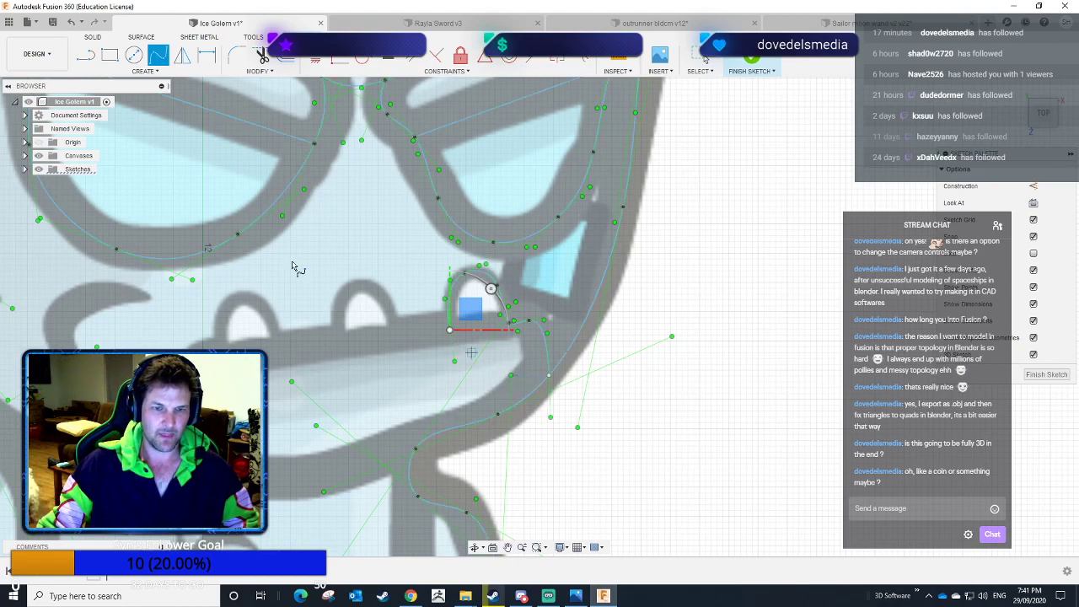
key(Escape)
Trace the middle tooth's arch with a fit point spline from its right base over the top to its left base.
right_click(395, 299)
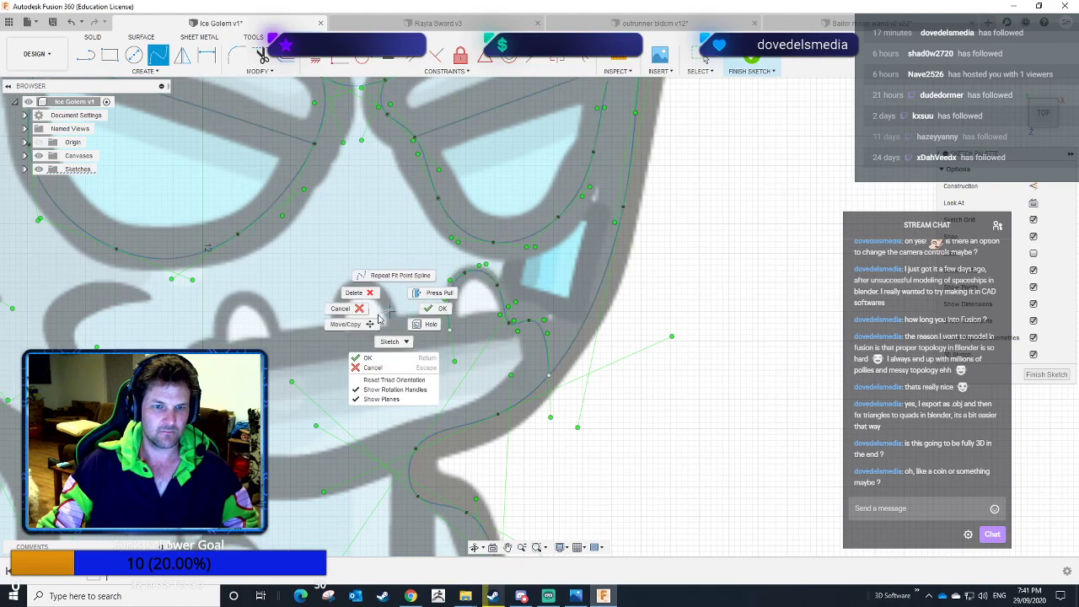
click(390, 275)
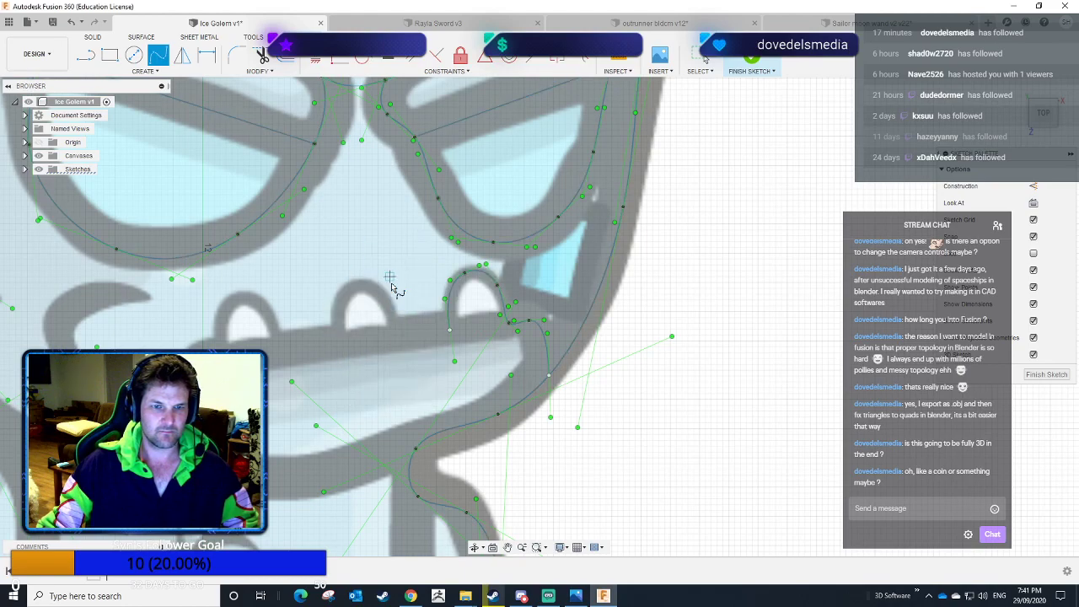
click(399, 334)
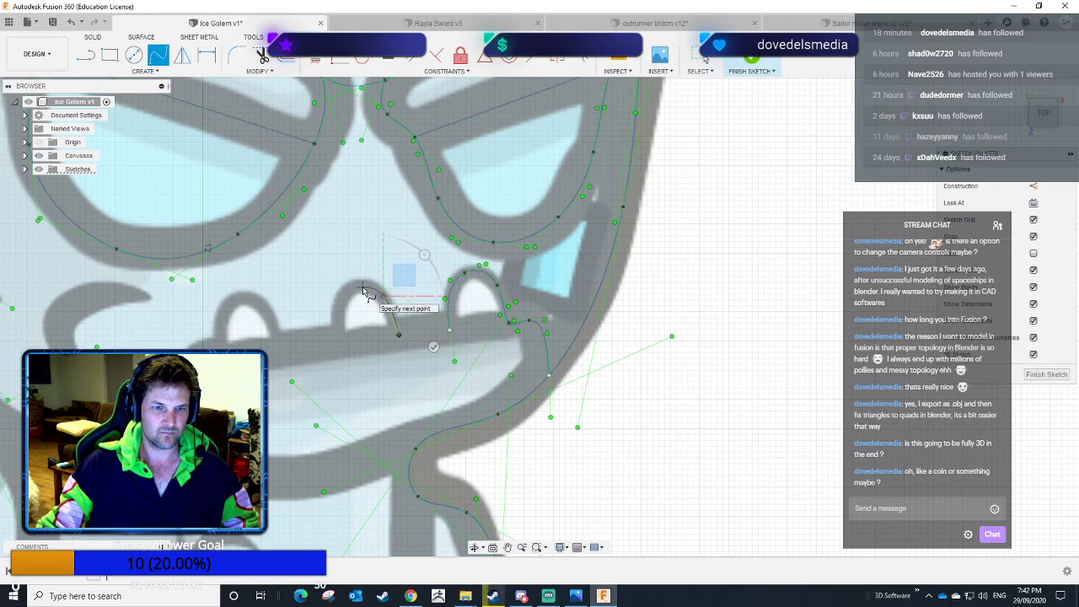
click(339, 342)
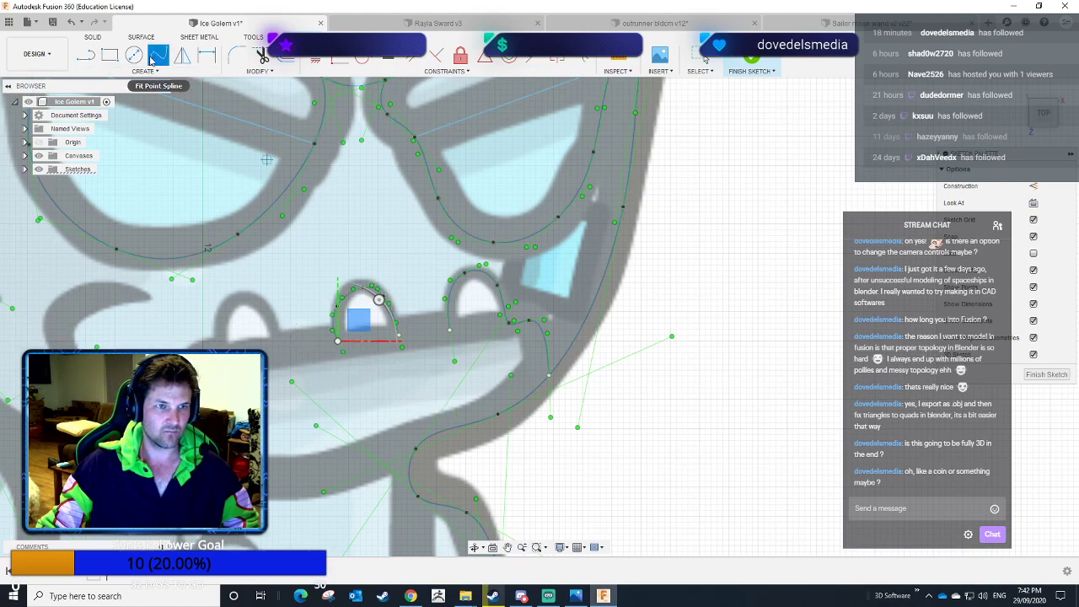
Trace the leftmost tooth's arch with a fit point spline from its right base over the top, continuing around the mouth's left corner.
click(280, 348)
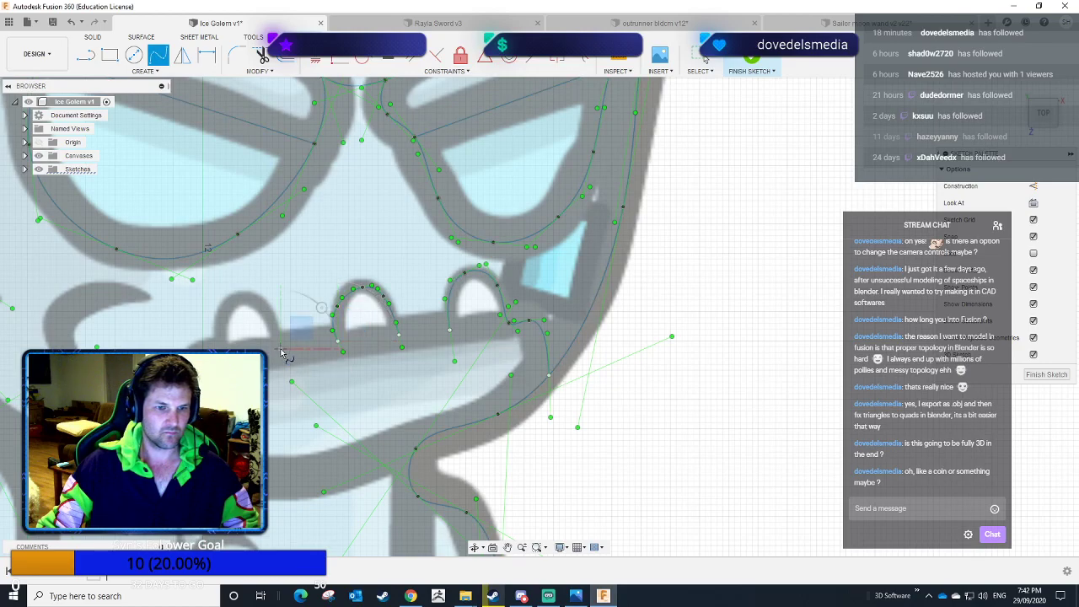
click(266, 309)
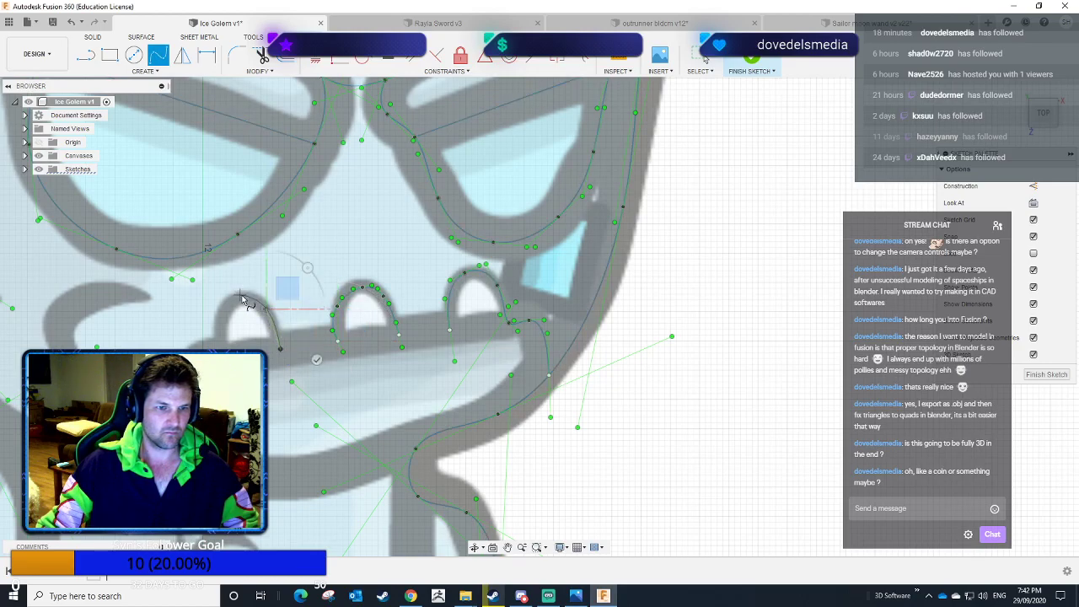
click(244, 298)
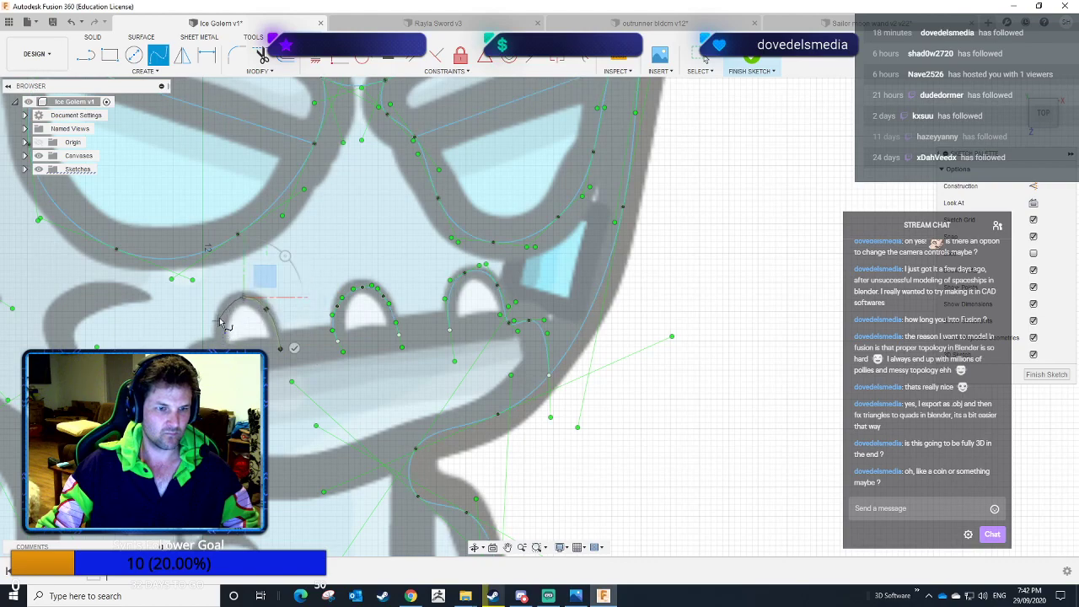
click(221, 321)
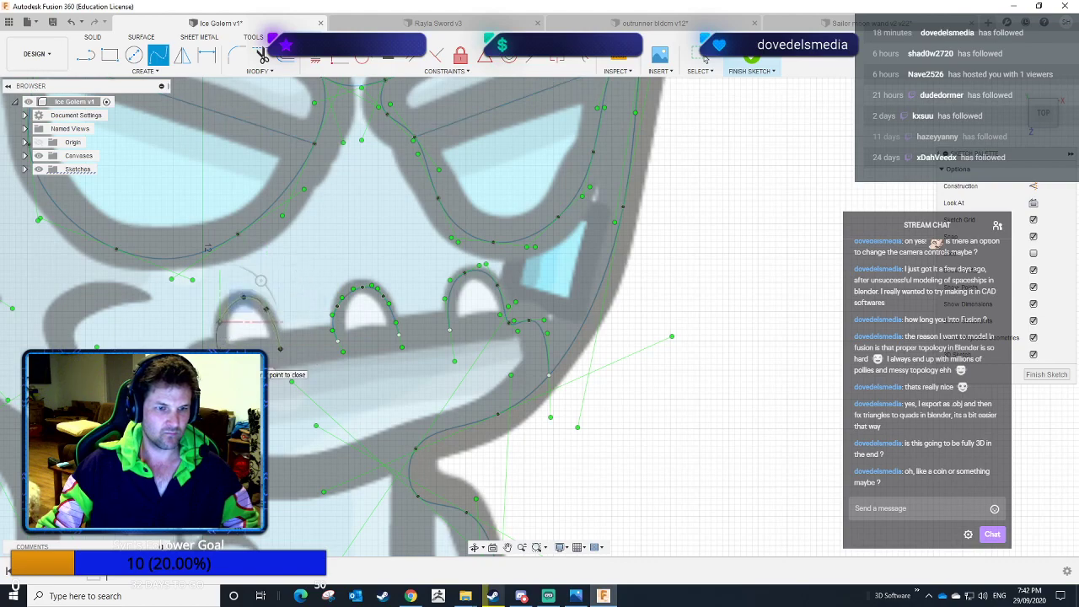
click(219, 354)
click(192, 365)
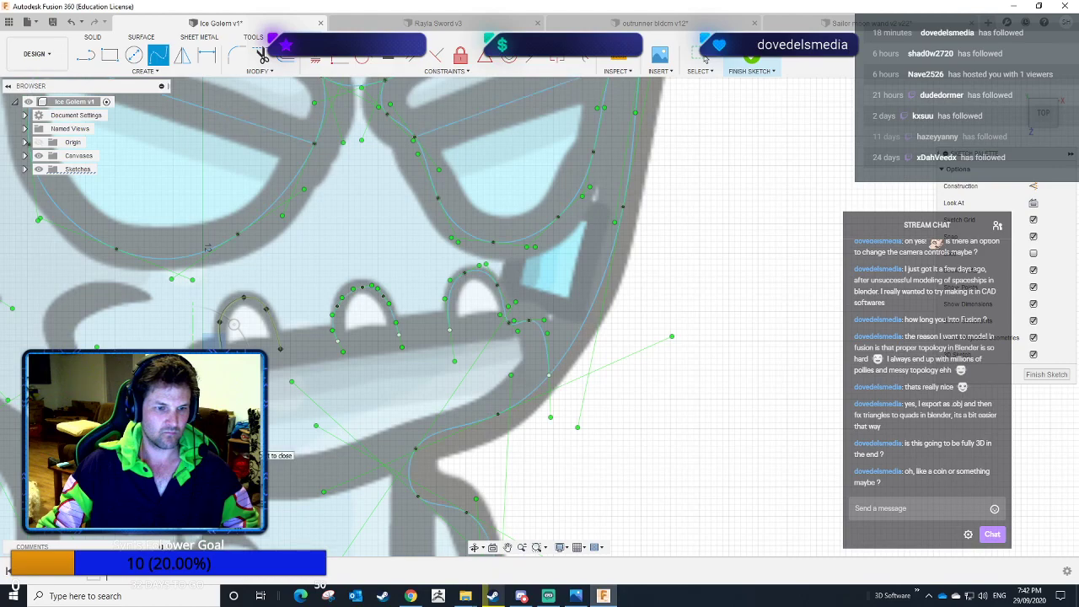
key(Return)
Draw straight lines across the leftmost tooth's base and on to the middle tooth's left base point.
key(l)
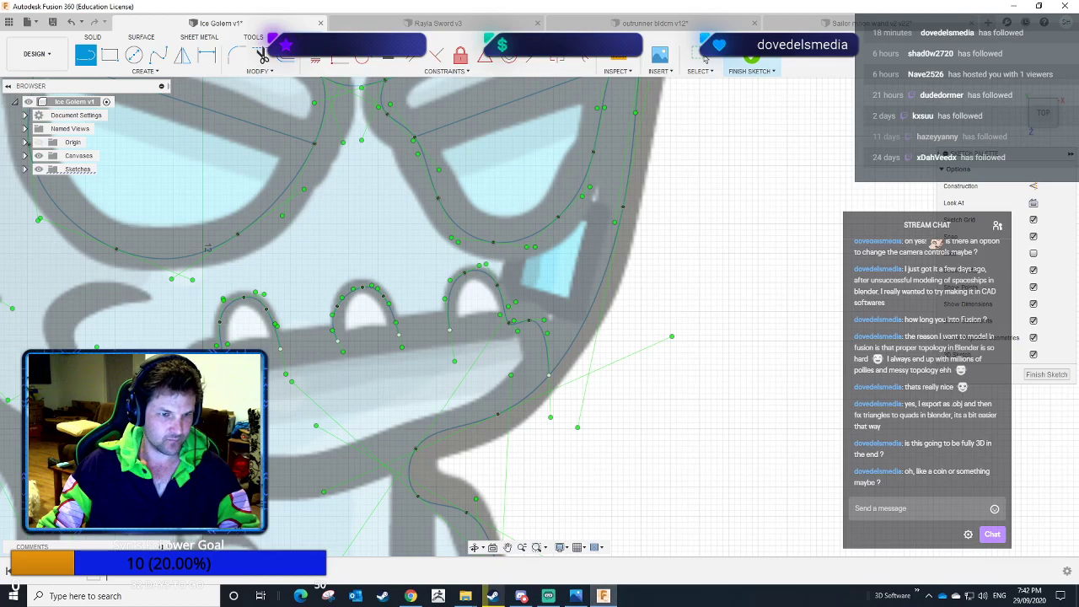
click(260, 313)
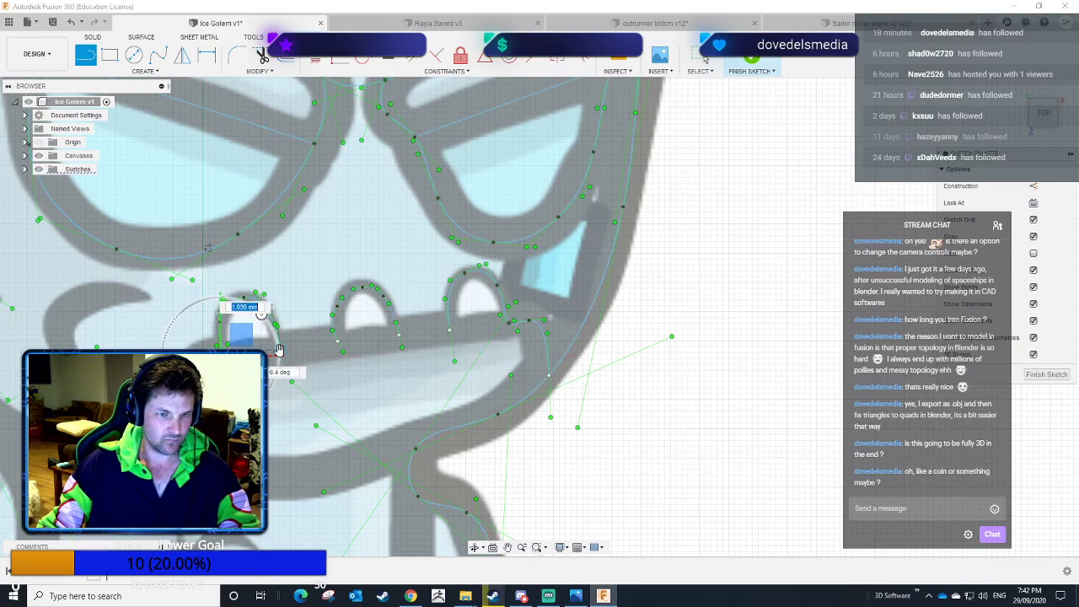
click(281, 349)
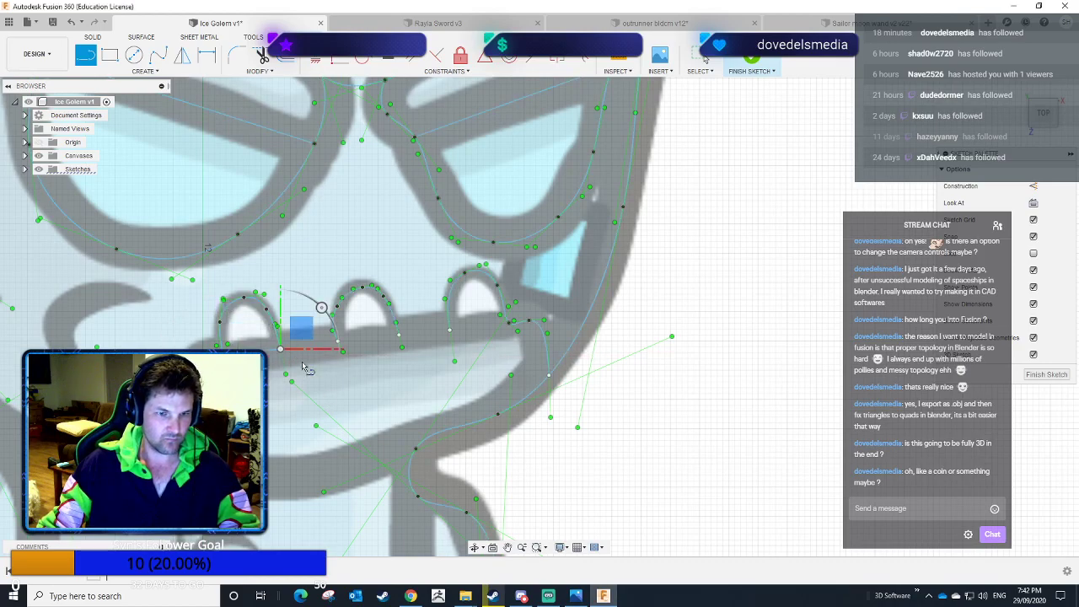
scroll(305, 364, up, 3)
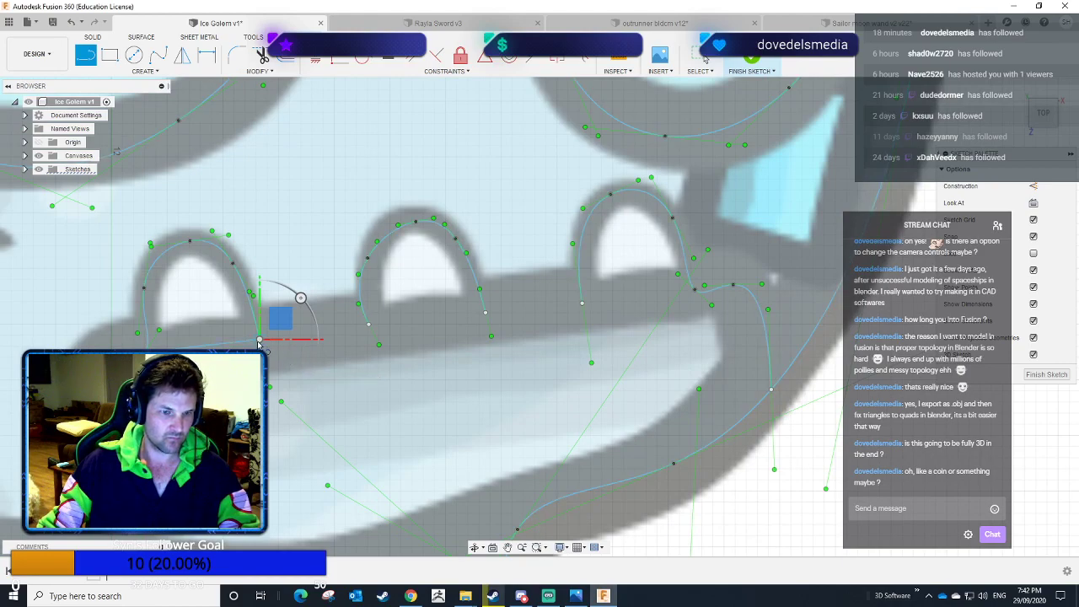
click(368, 325)
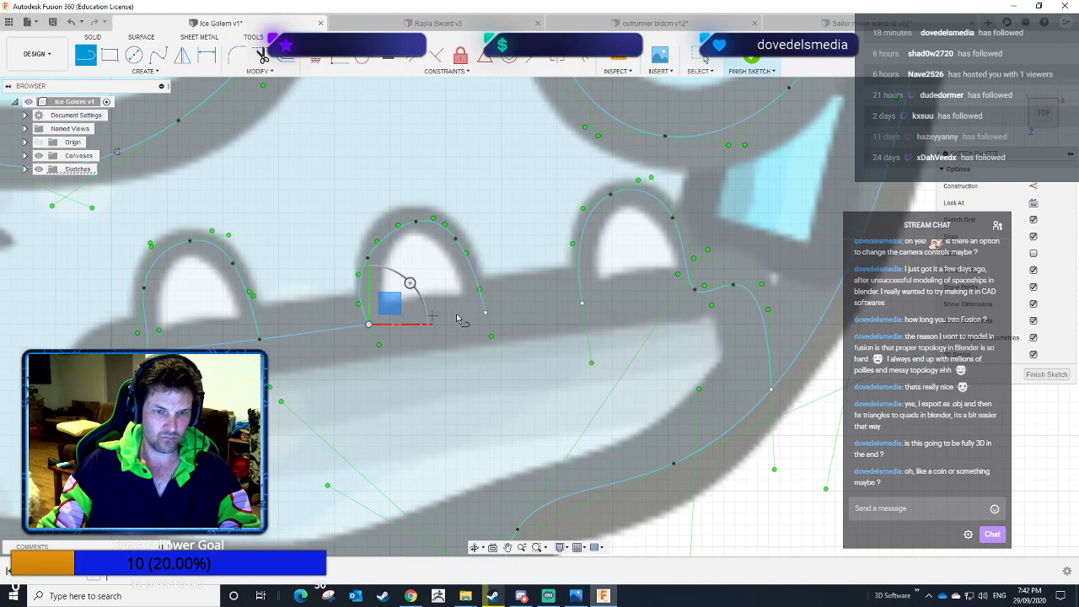
Continue the straight mouth line across the middle tooth's base, over to the rightmost tooth, and across its base to the right base point.
click(487, 314)
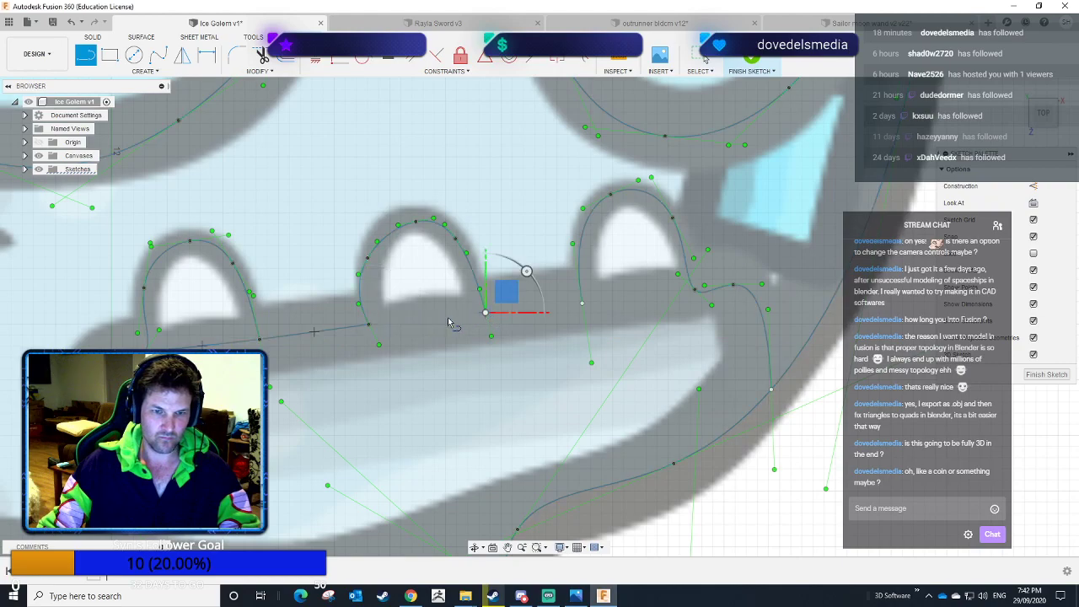
click(368, 326)
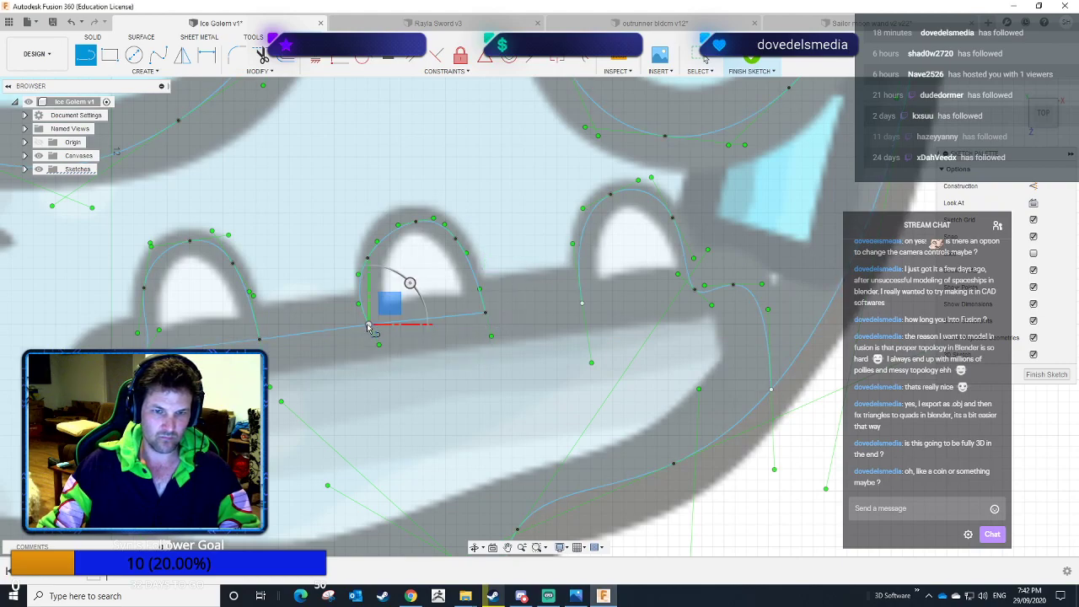
click(486, 314)
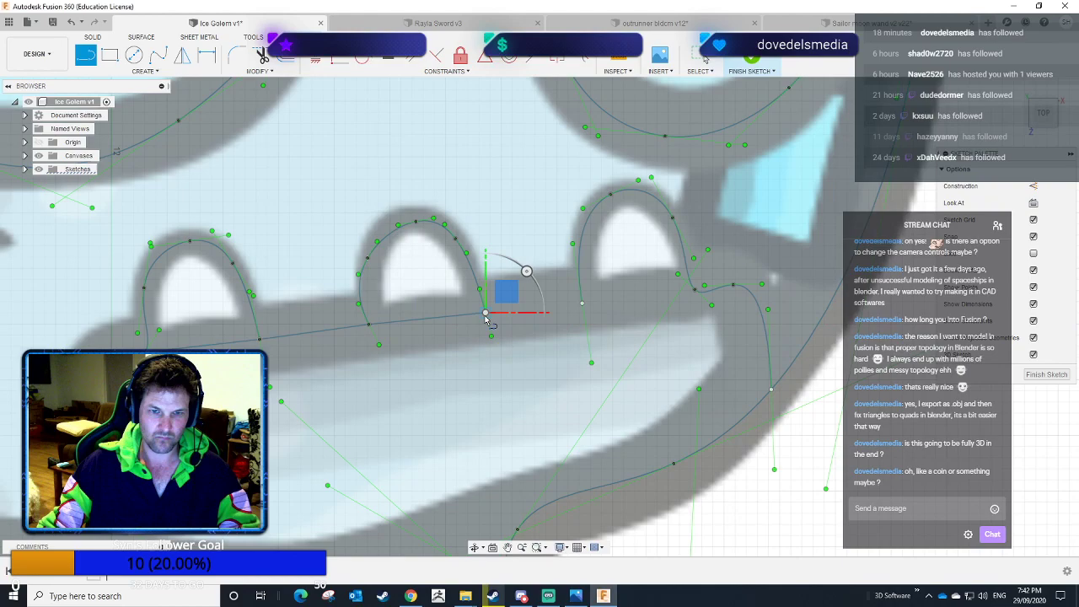
click(582, 303)
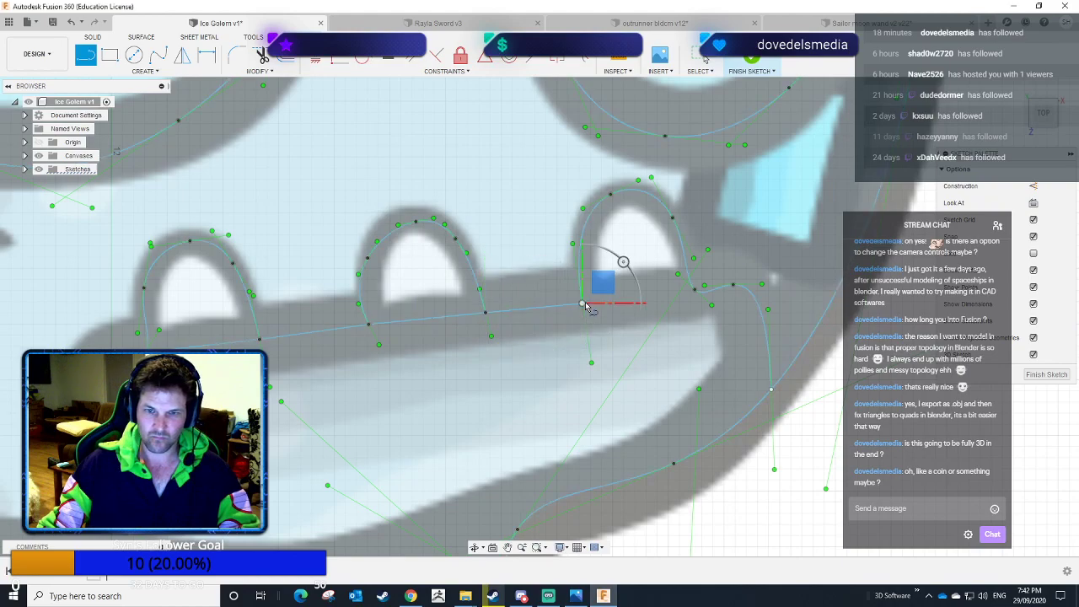
click(695, 291)
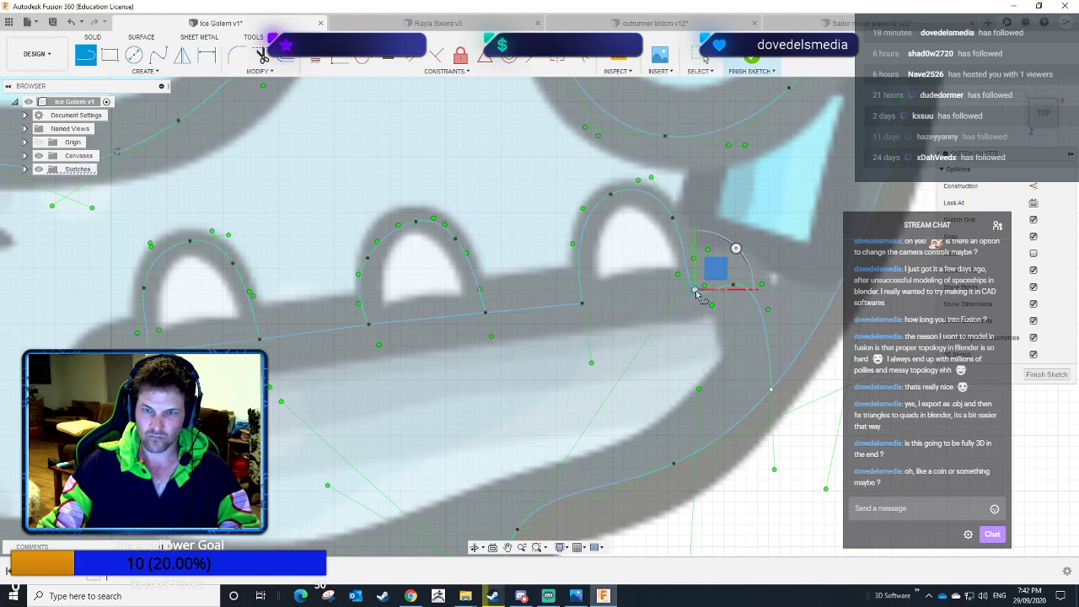
click(583, 305)
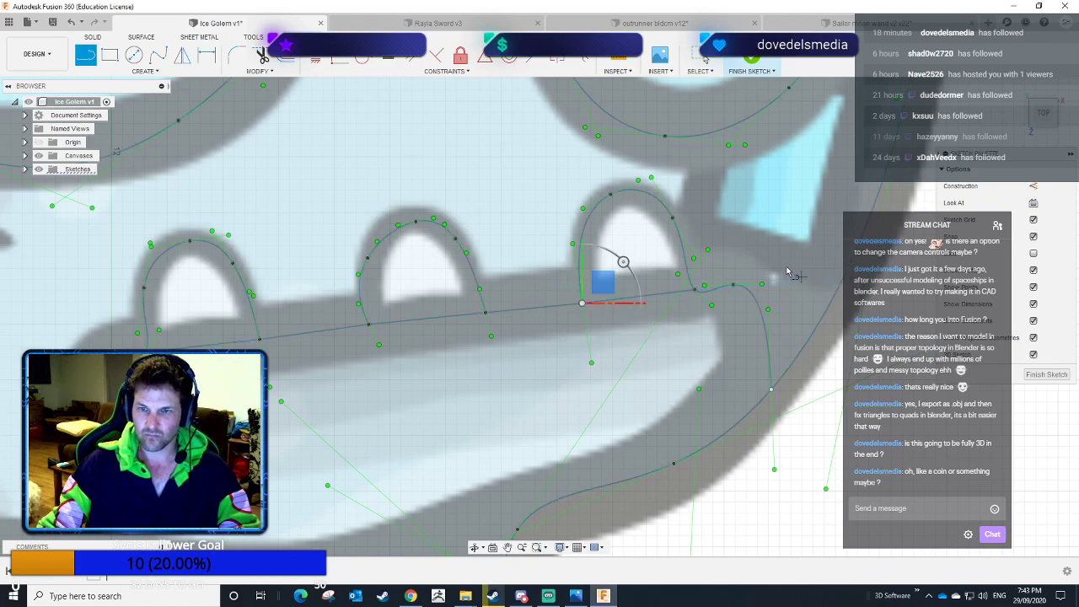
mouse_move(786, 281)
middle_down()
mouse_move(694, 268)
mouse_move(599, 303)
mouse_move(780, 259)
middle_up()
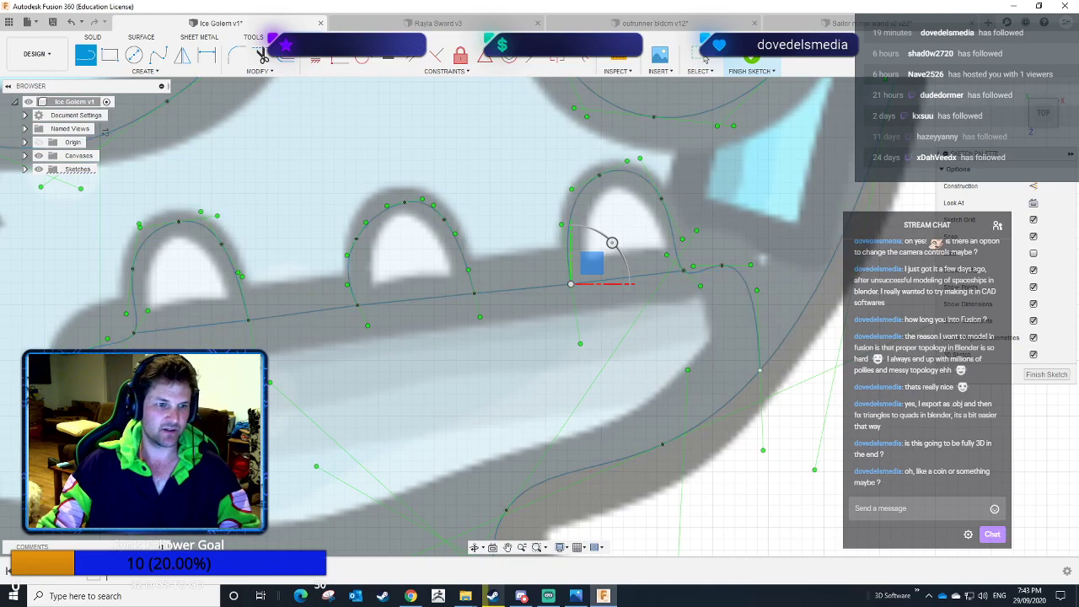
scroll(619, 253, down, 5)
scroll(619, 270, down, 2)
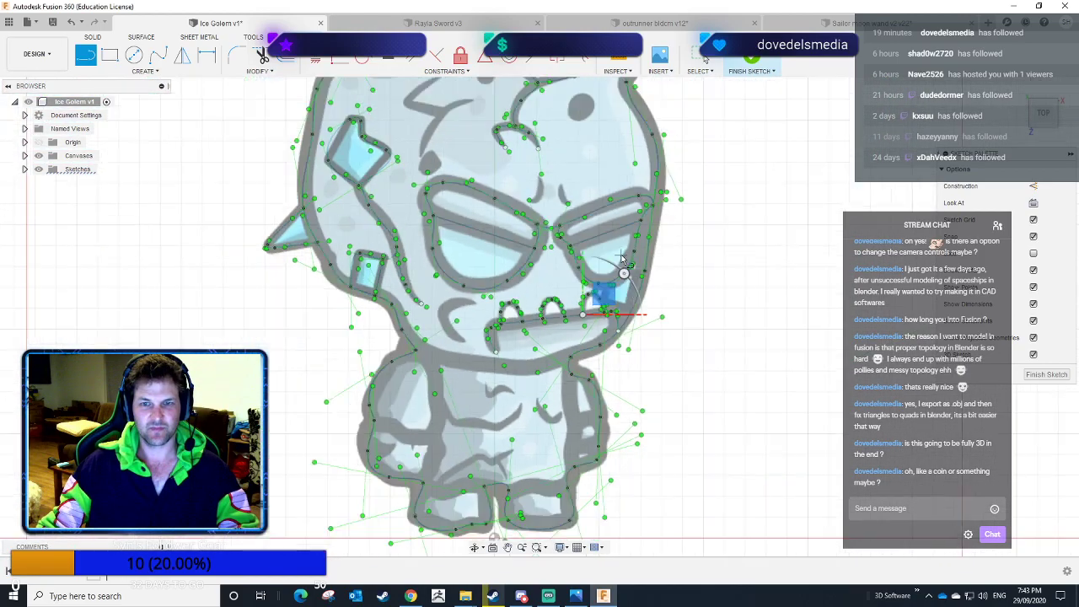
scroll(595, 295, up, 5)
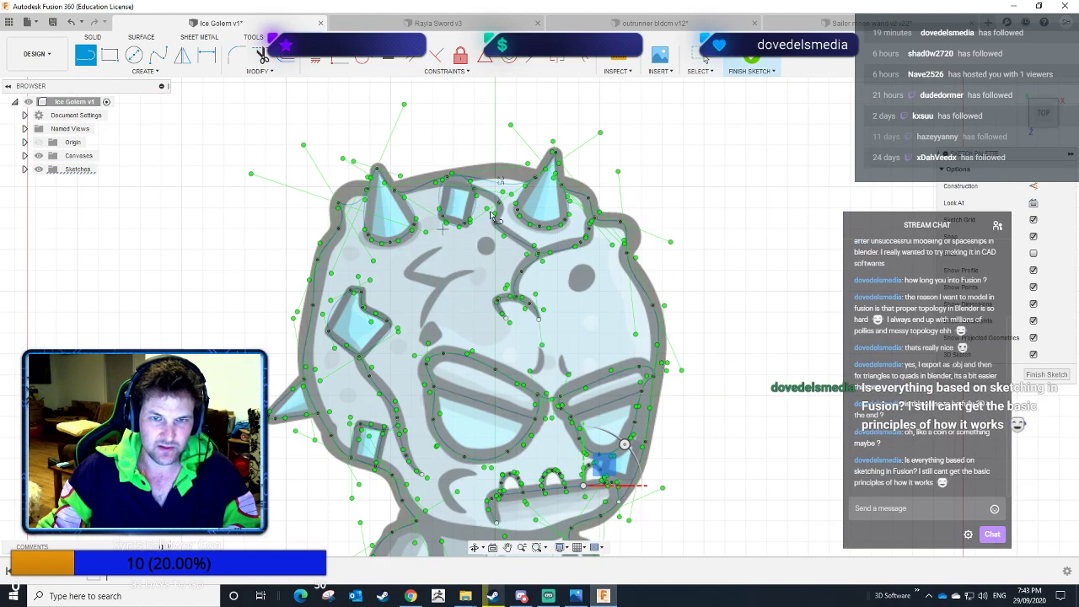
Draw a four-point spline along the golem's chin, joining the outline points on either side of the neck.
mouse_move(300, 506)
middle_down()
mouse_move(301, 169)
mouse_move(294, 233)
mouse_move(305, 262)
middle_up()
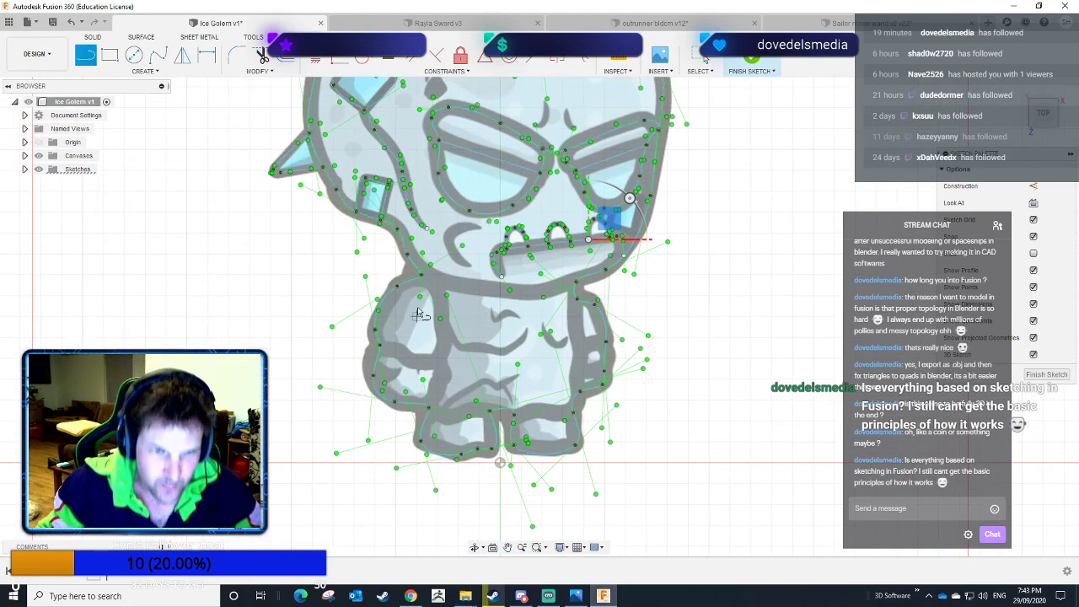
click(158, 55)
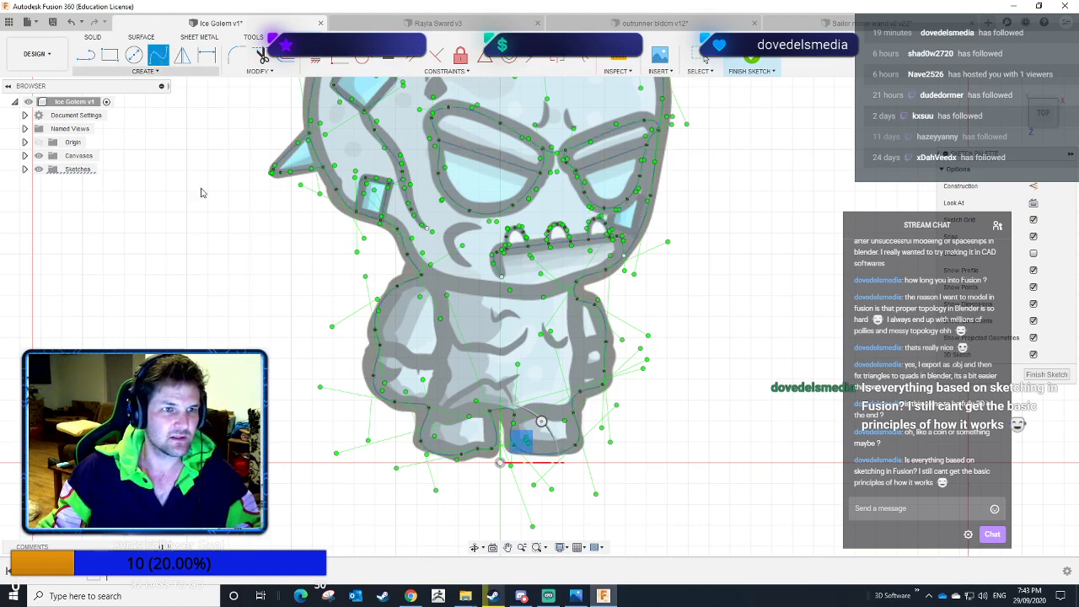
click(422, 275)
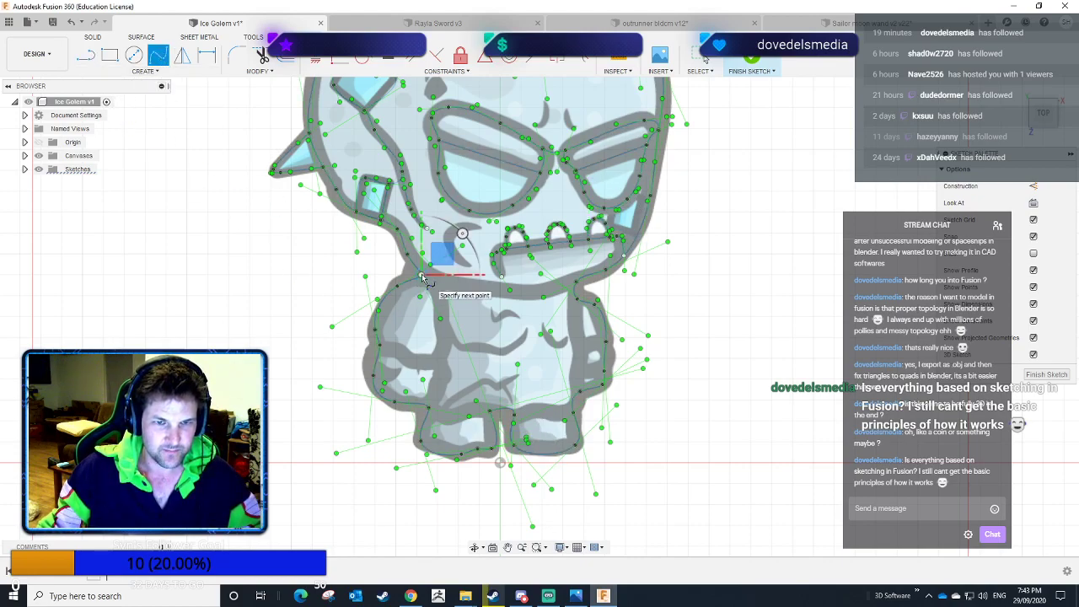
click(470, 288)
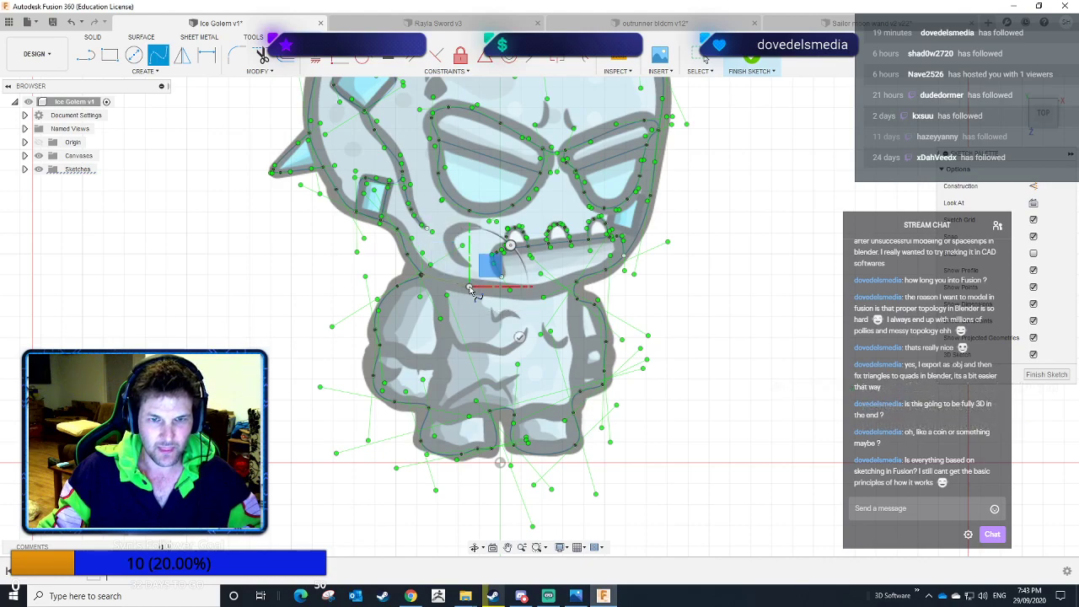
click(533, 295)
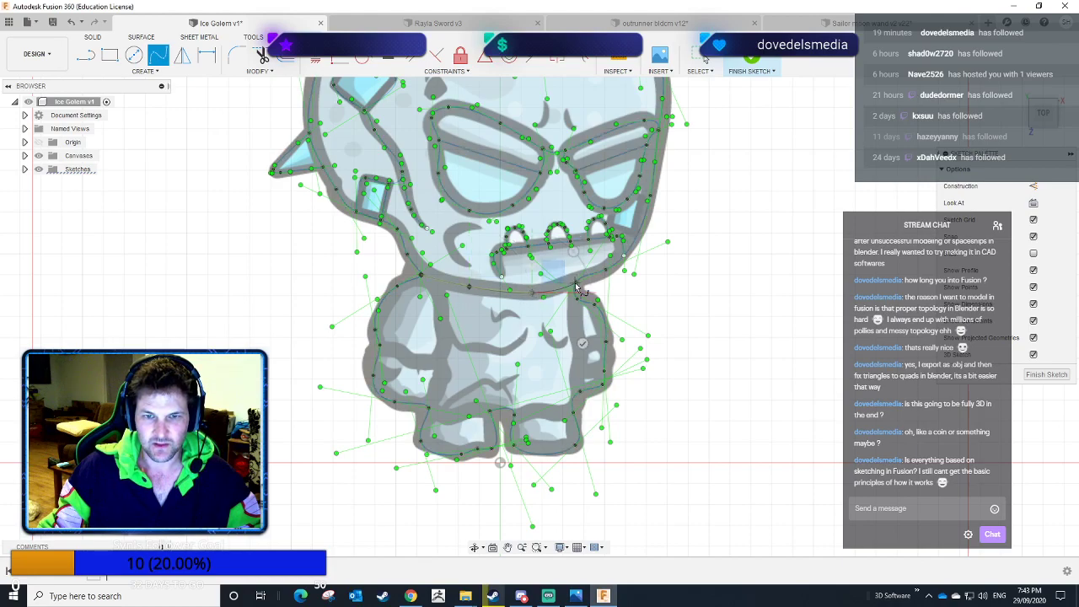
click(575, 284)
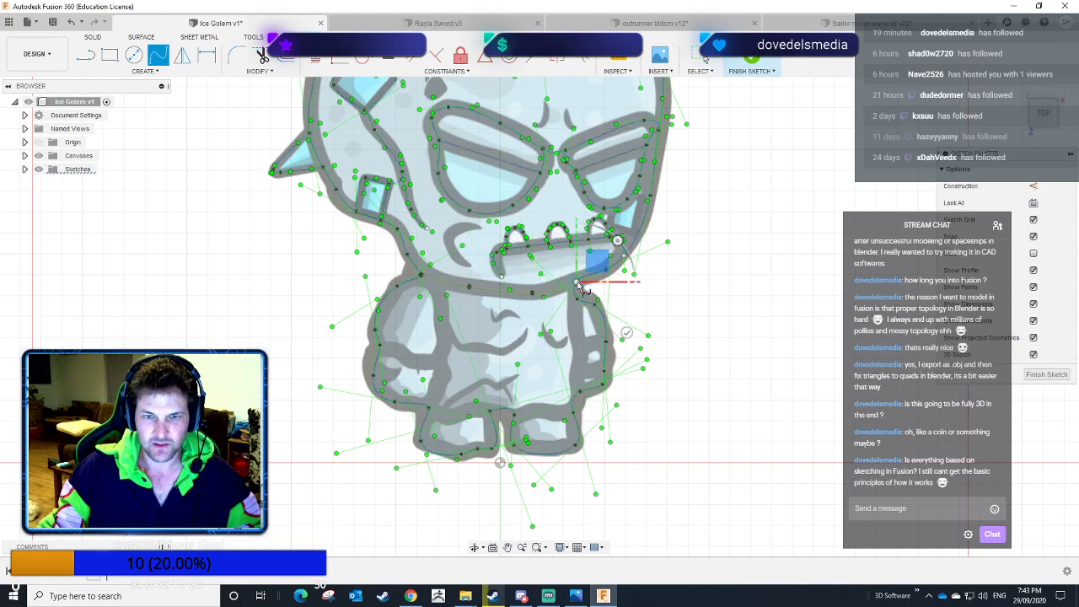
click(628, 333)
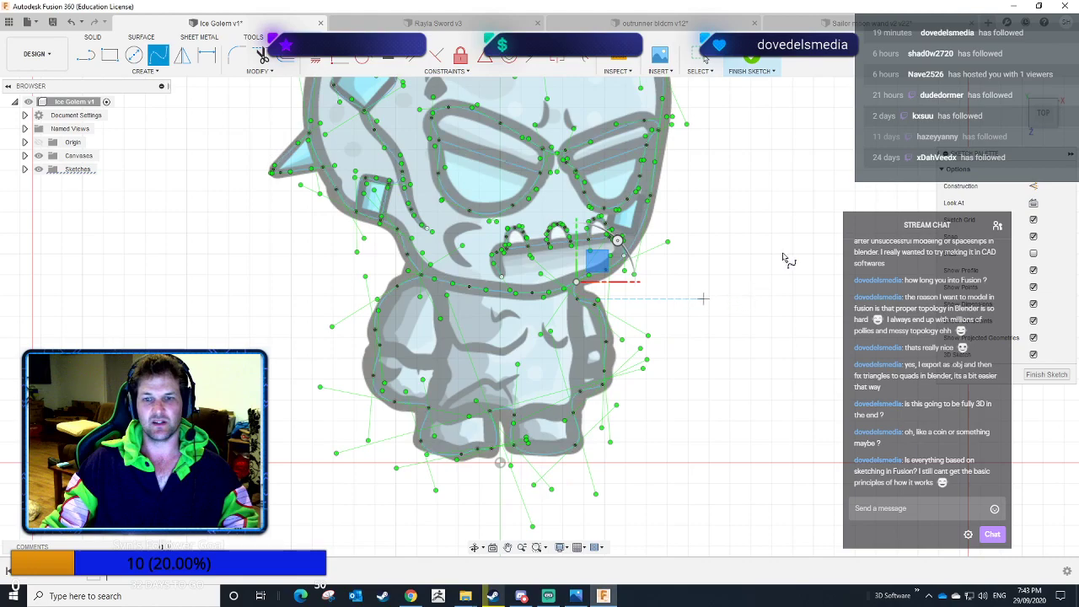
Draw a spline from the left neck point down the inner edge of the left upper arm and across to its outer outline.
scroll(780, 251, down, 3)
middle_drag(780, 251, 752, 351)
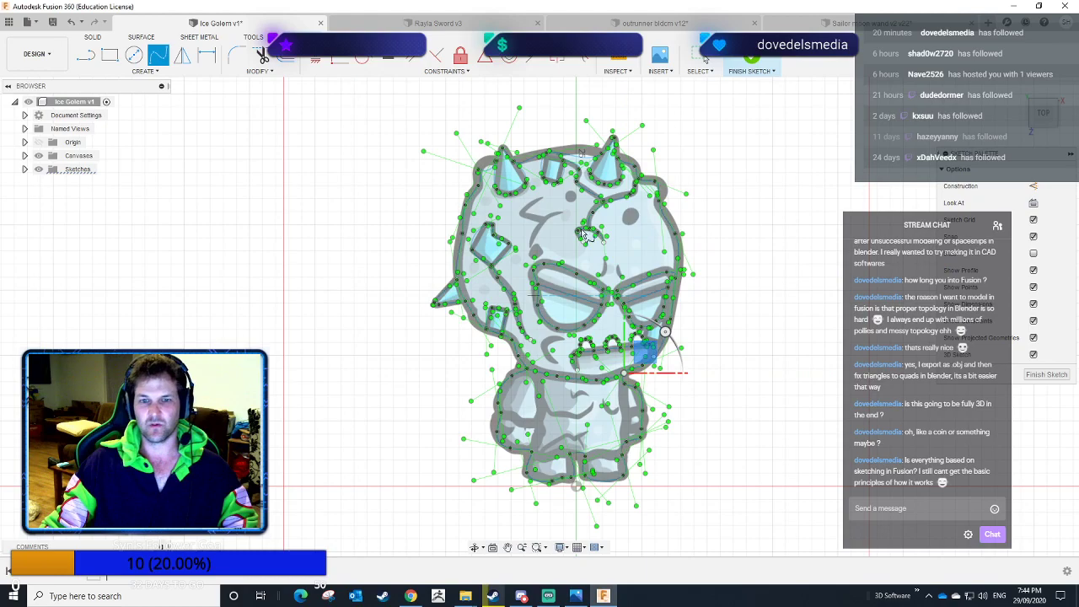
scroll(670, 396, up, 2)
scroll(671, 396, up, 2)
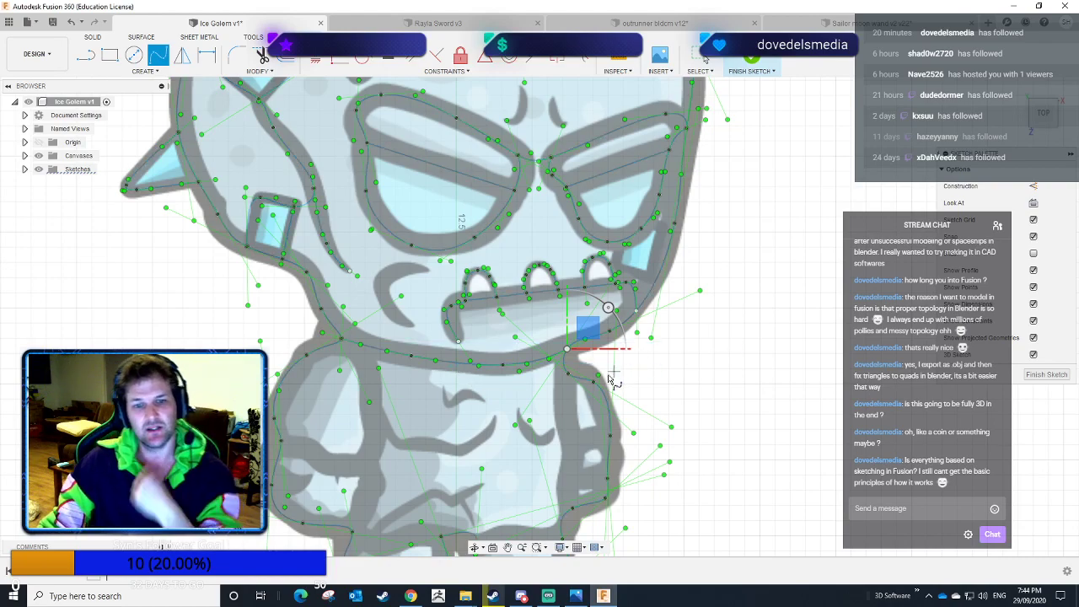
mouse_move(684, 422)
middle_down()
mouse_move(691, 385)
mouse_move(737, 326)
middle_up()
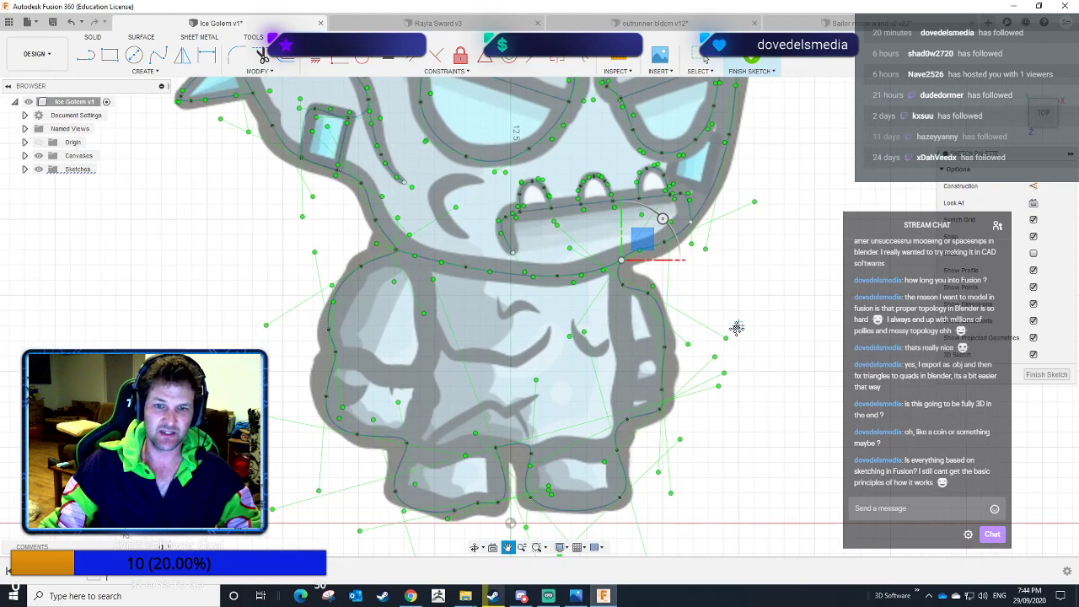
click(397, 251)
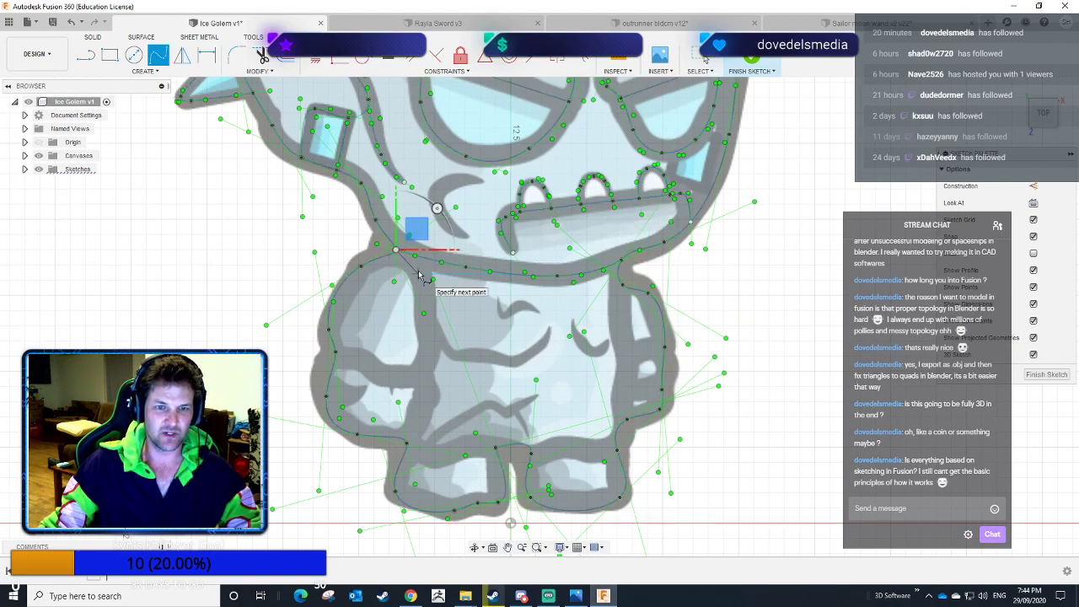
click(419, 273)
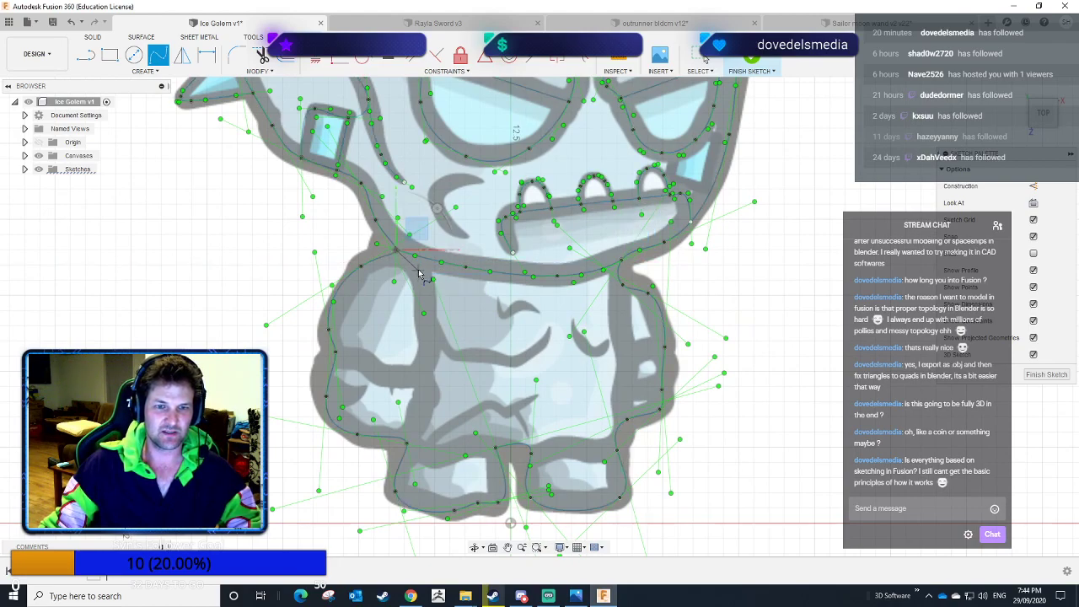
click(425, 329)
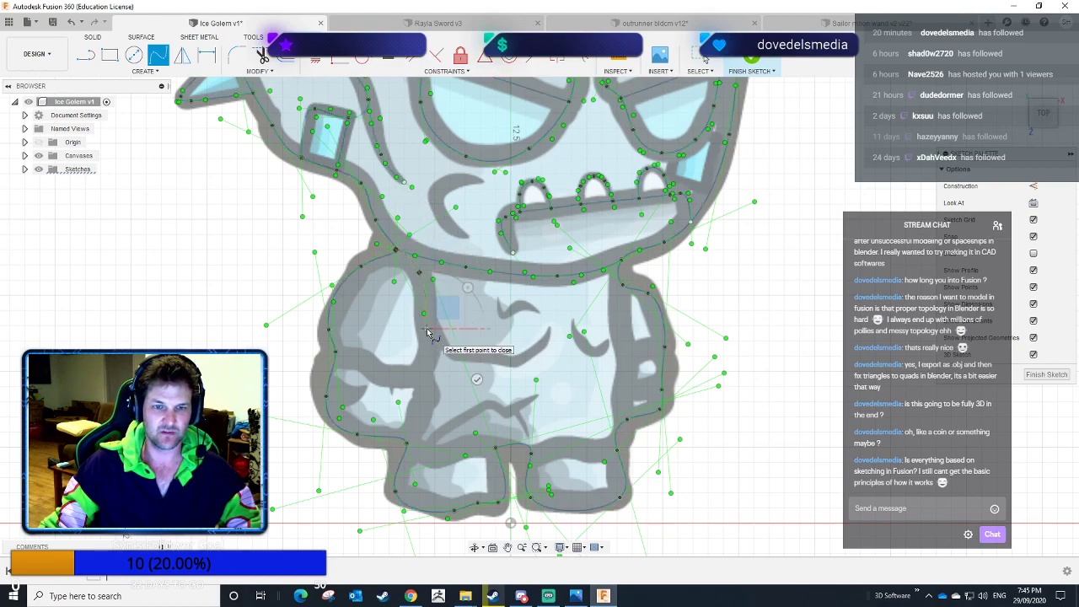
click(418, 376)
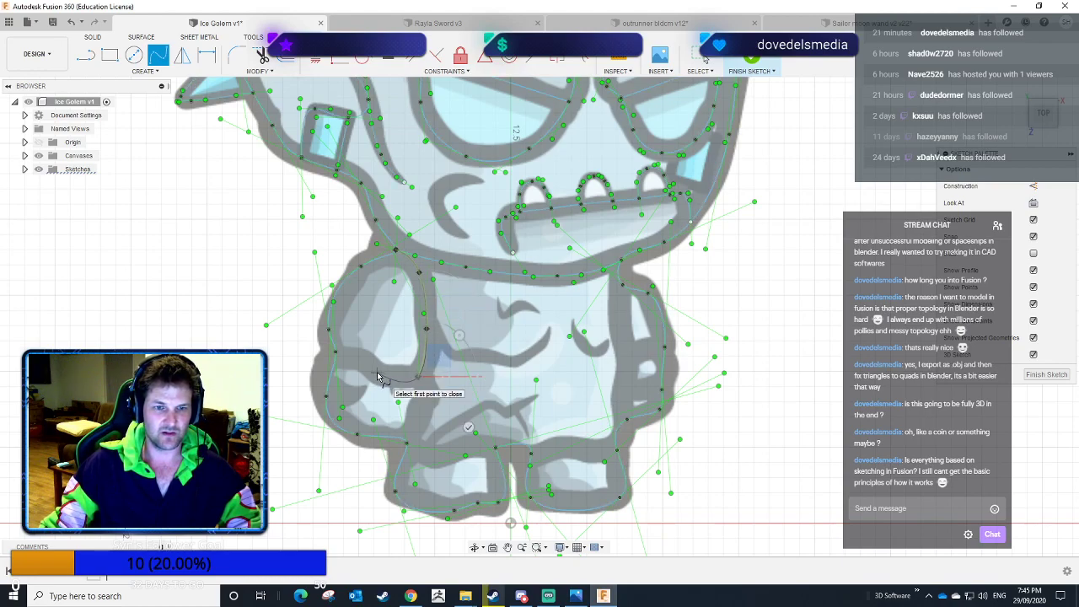
click(377, 374)
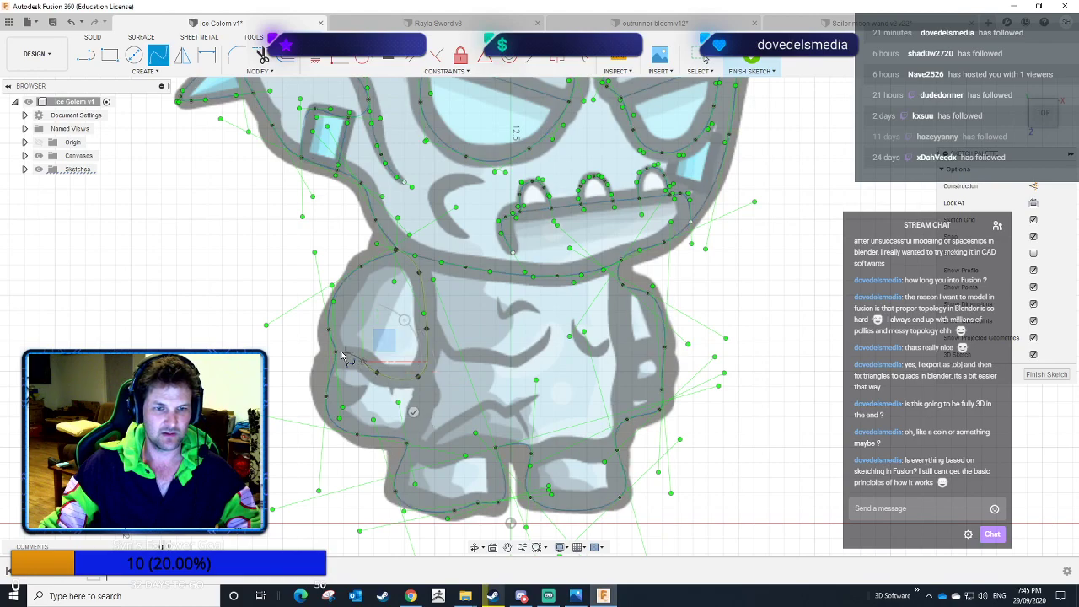
click(362, 361)
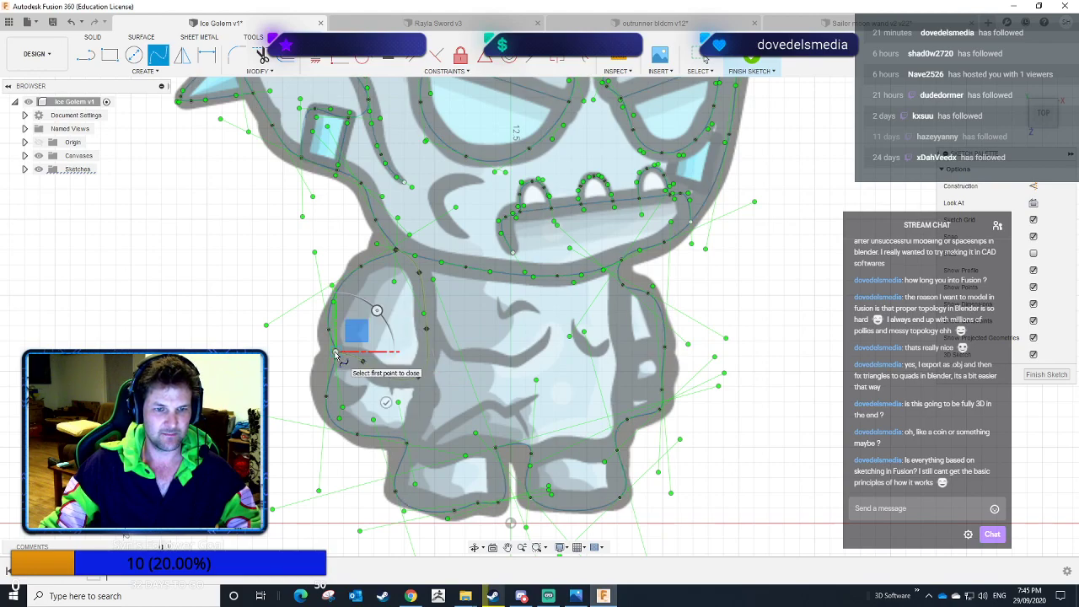
click(336, 353)
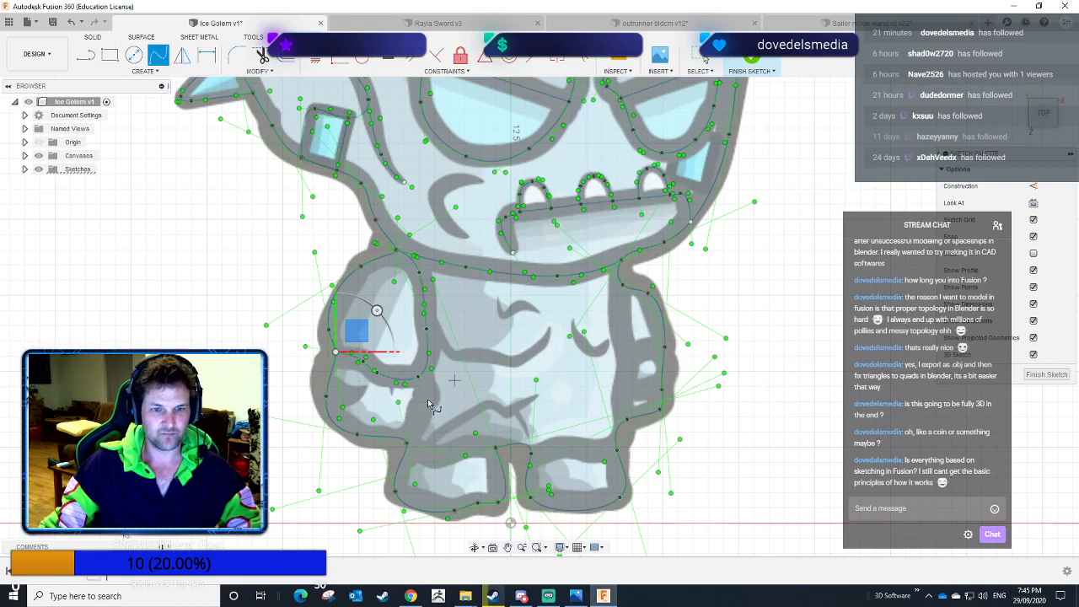
Draw a three-point spline for the left forearm's inner edge, from the upper-arm curve to the outline point above the left foot.
scroll(421, 387, up, 3)
click(418, 373)
click(429, 402)
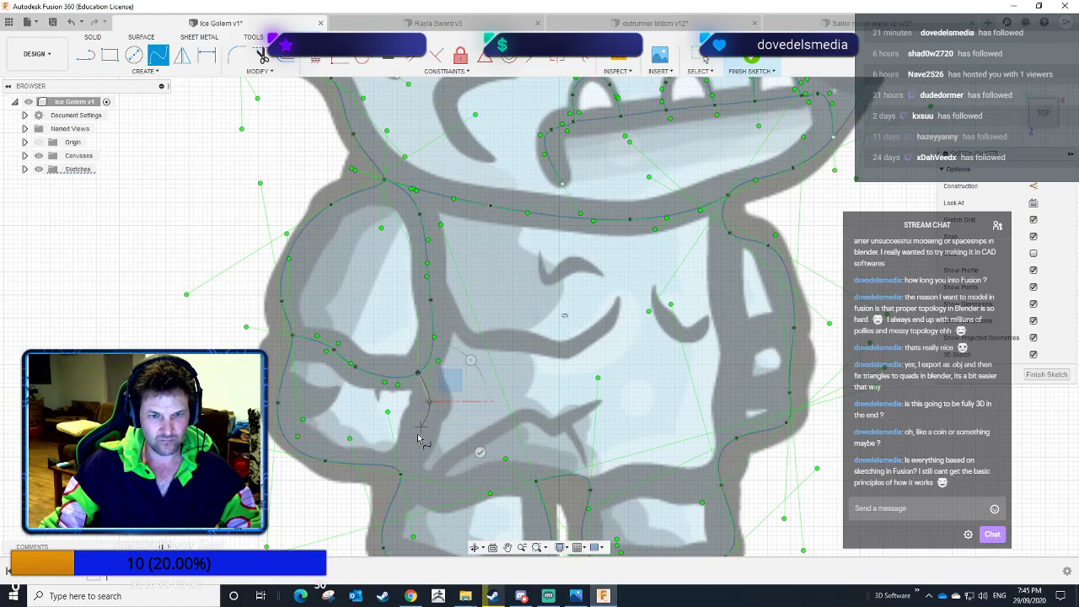
click(400, 474)
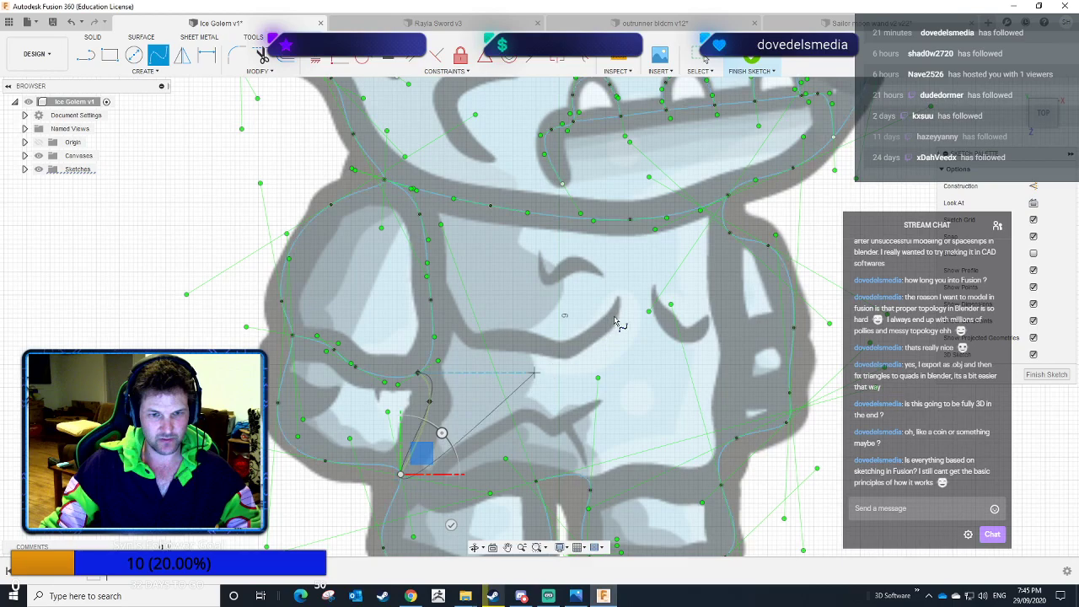
click(451, 525)
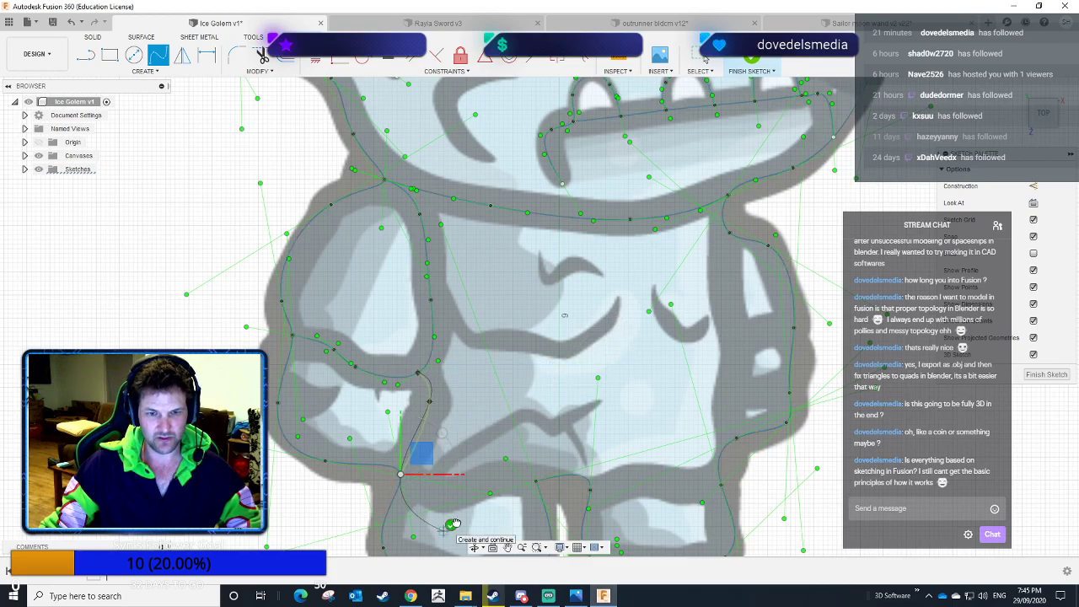
Draw a four-point spline across the top edge of the left foot, joining the outline points on both sides.
mouse_move(642, 432)
middle_down()
mouse_move(548, 309)
mouse_move(552, 291)
mouse_move(530, 329)
middle_up()
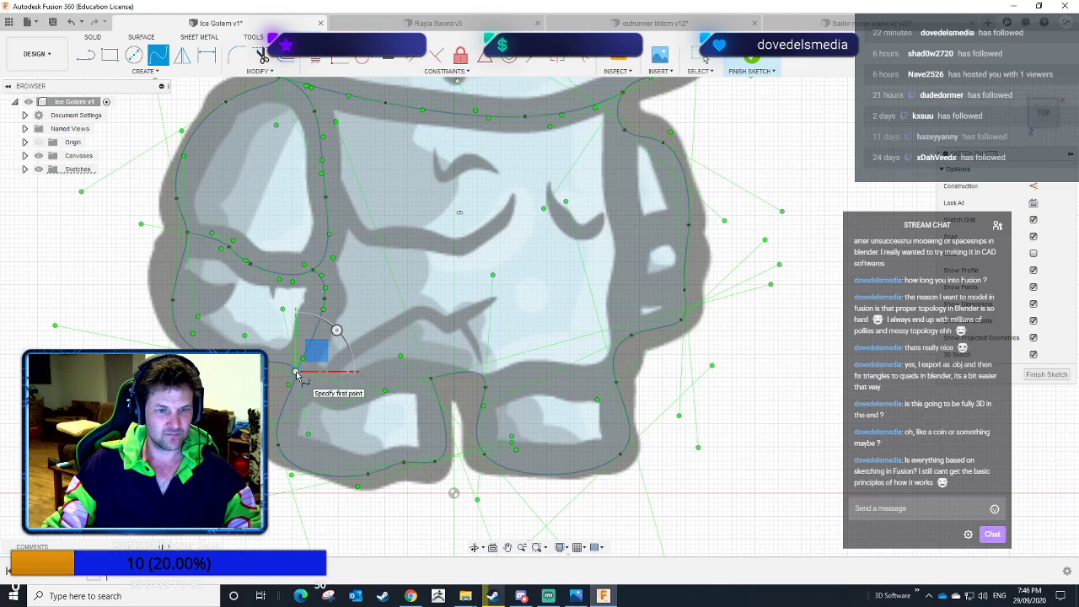
click(295, 371)
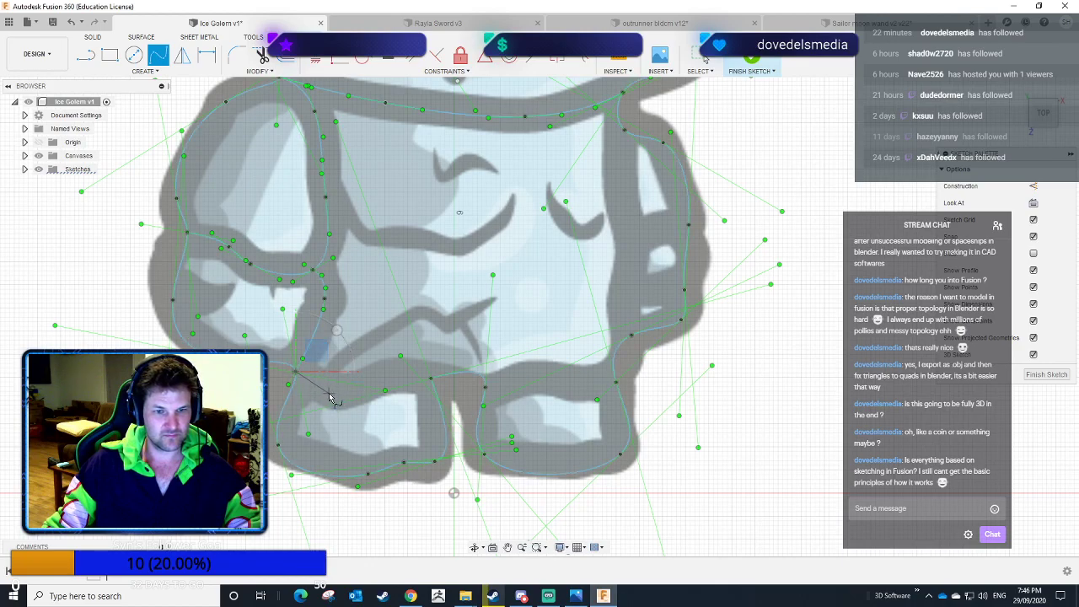
click(337, 394)
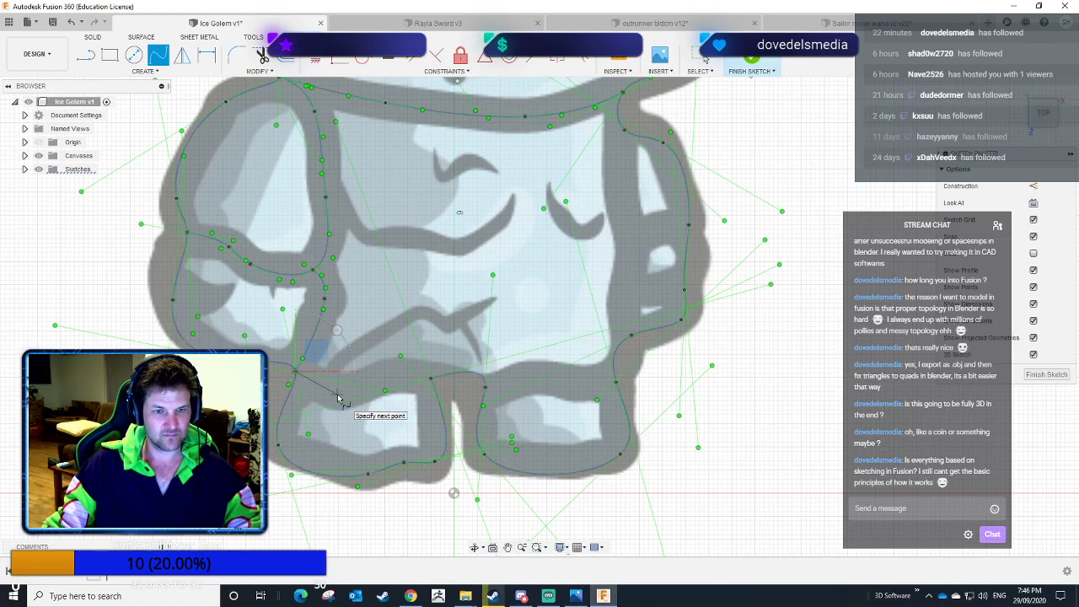
click(387, 376)
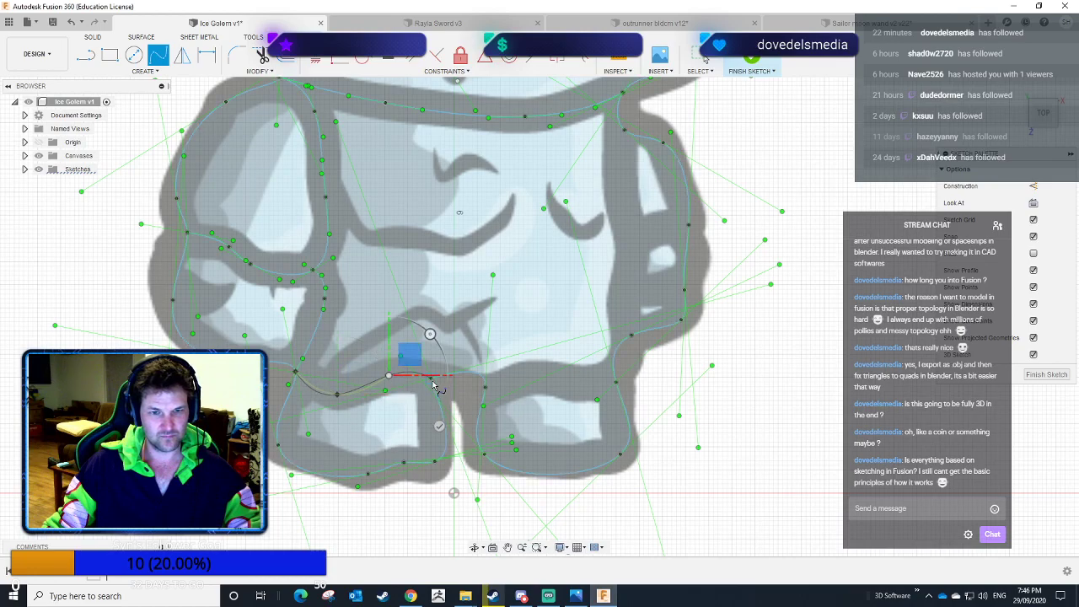
click(431, 378)
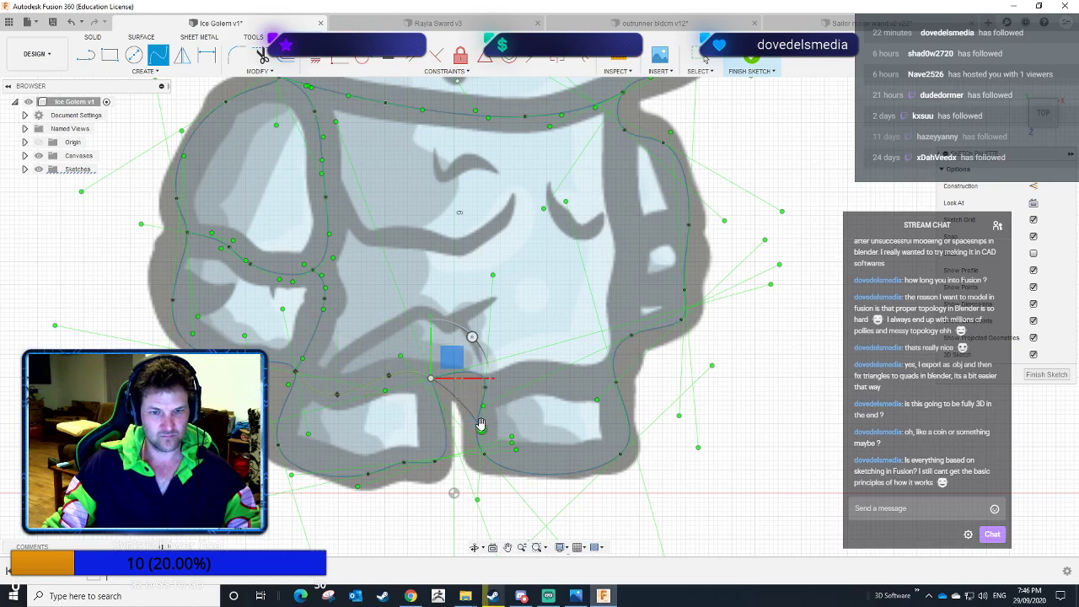
key(Escape)
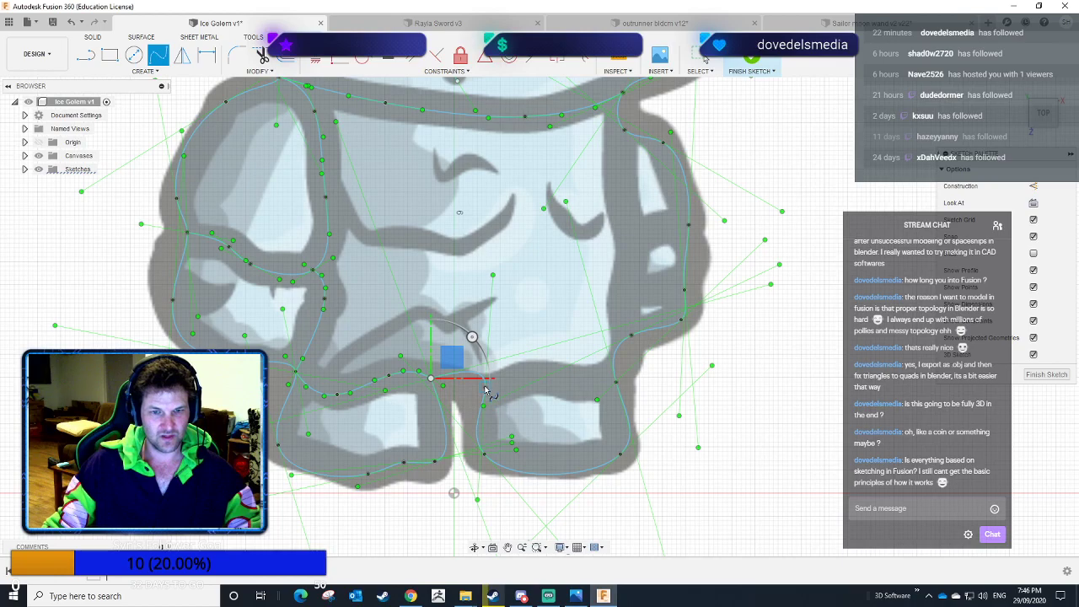
Draw a four-point spline across the top edge of the right foot, joining the outline points on both sides.
click(158, 56)
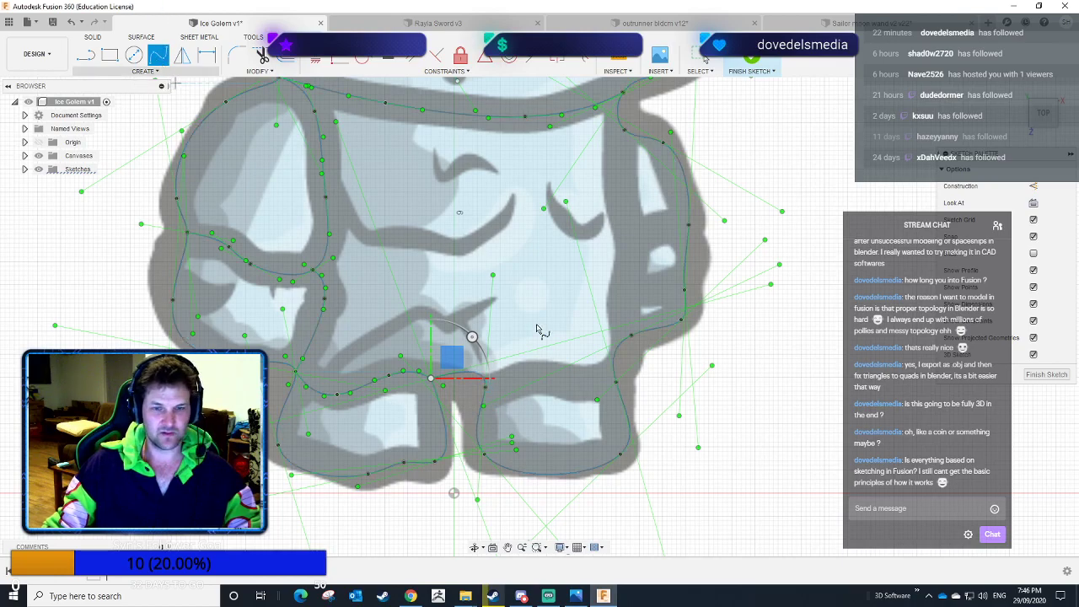
click(486, 388)
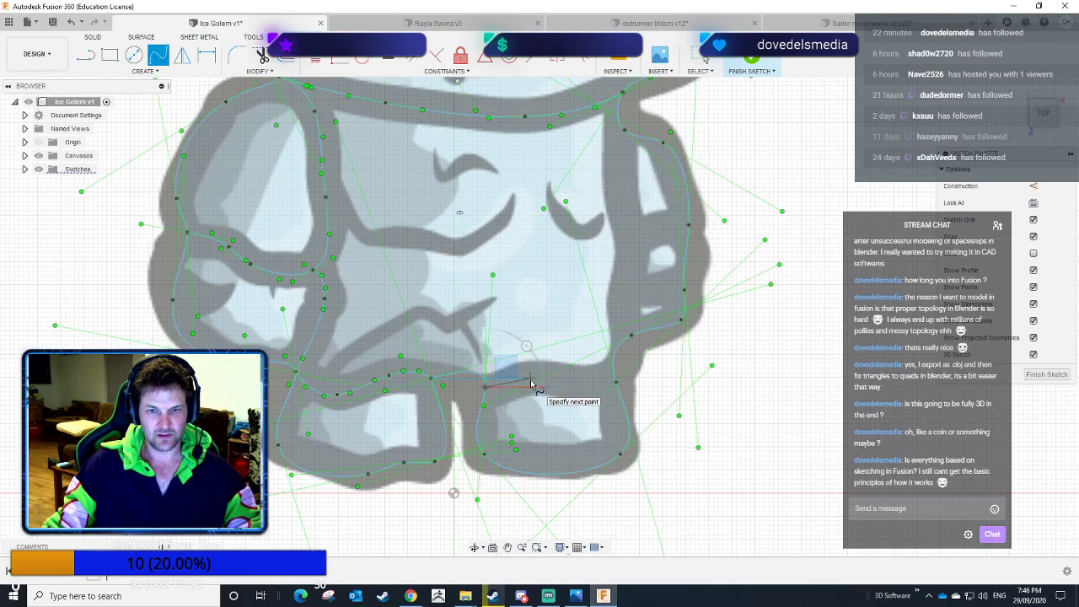
click(531, 378)
click(572, 387)
click(616, 383)
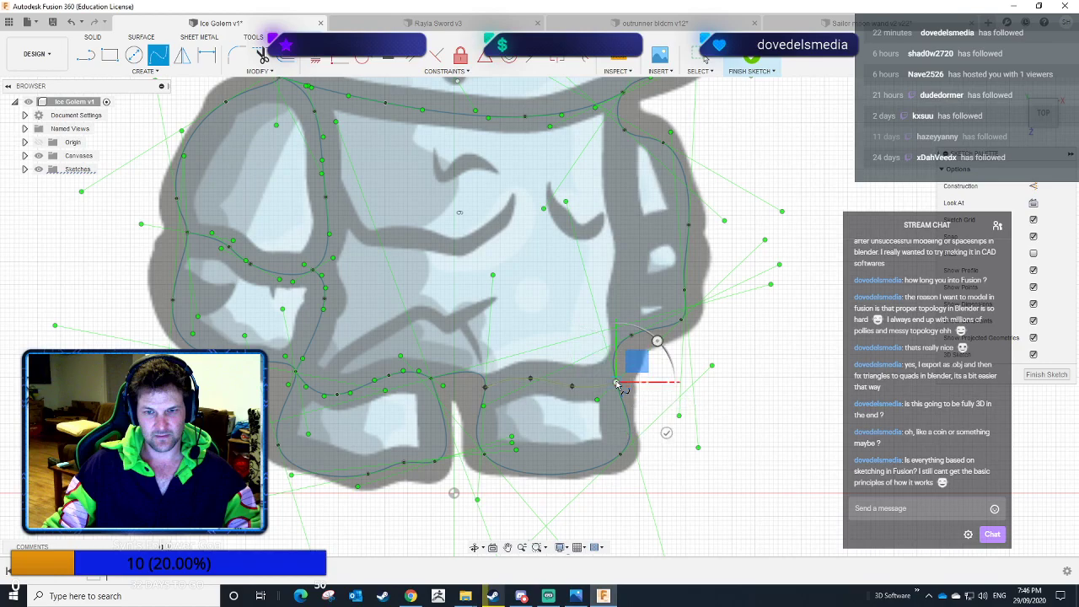
click(666, 431)
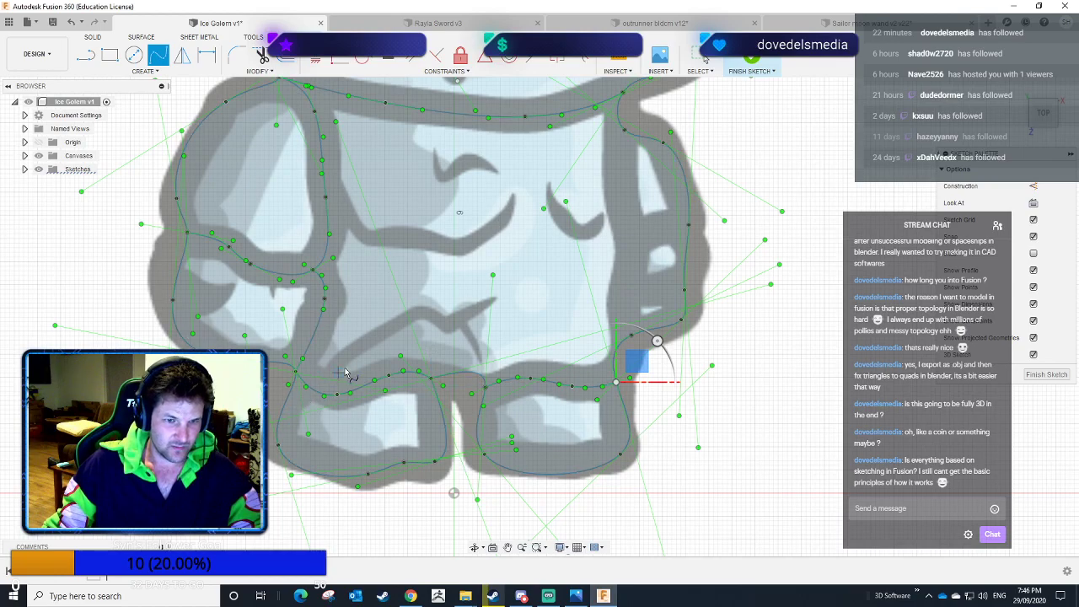
Draw a six-point spline along the lower belly crease, from the left foot's top edge over the hump to the crease's upper pointed tip.
scroll(309, 394, up, 6)
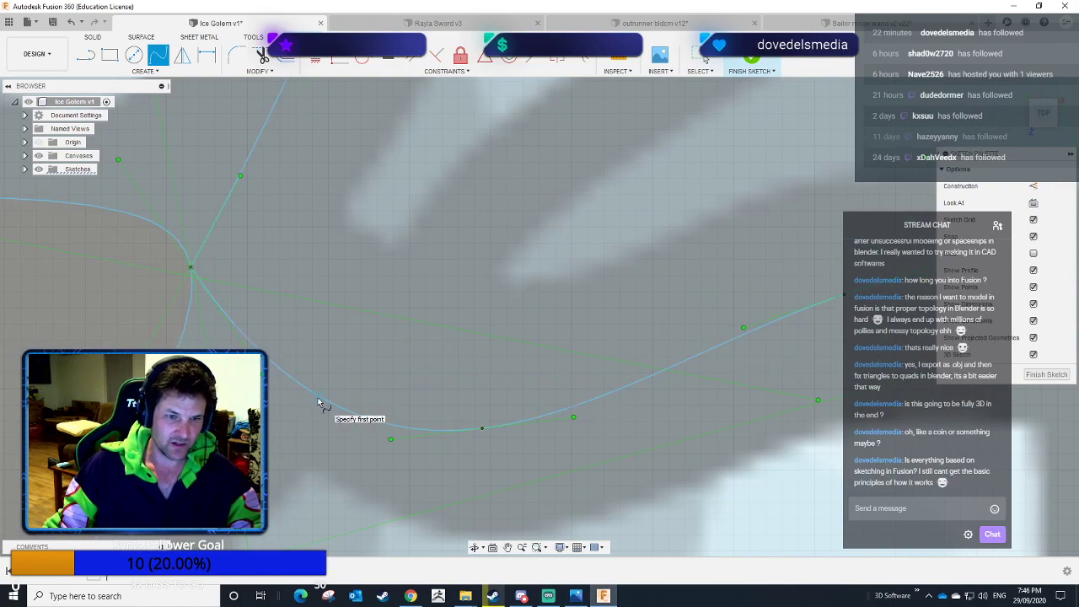
click(319, 397)
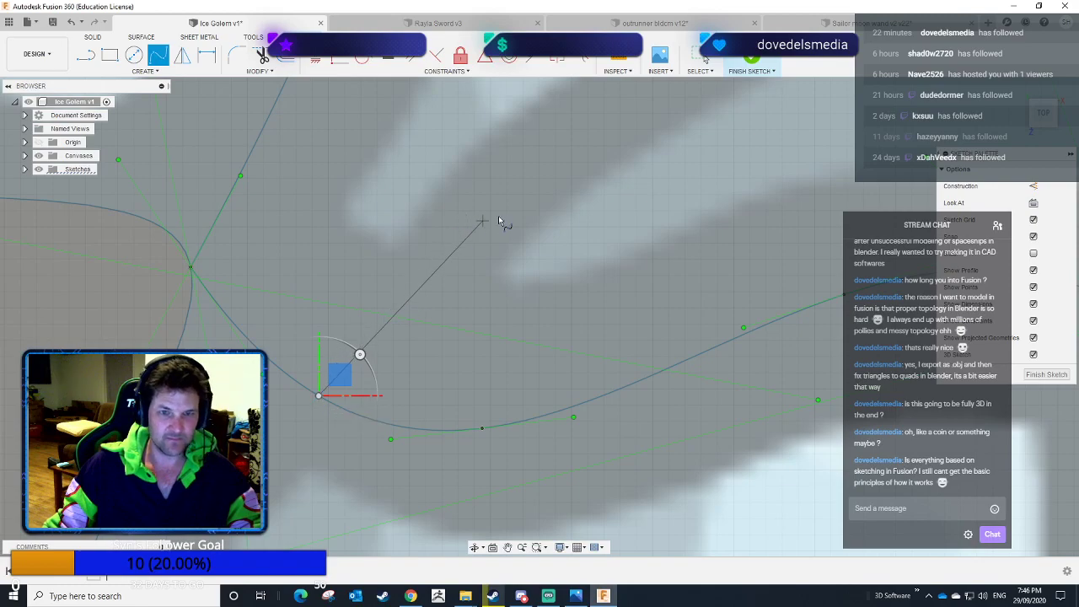
scroll(499, 215, down, 6)
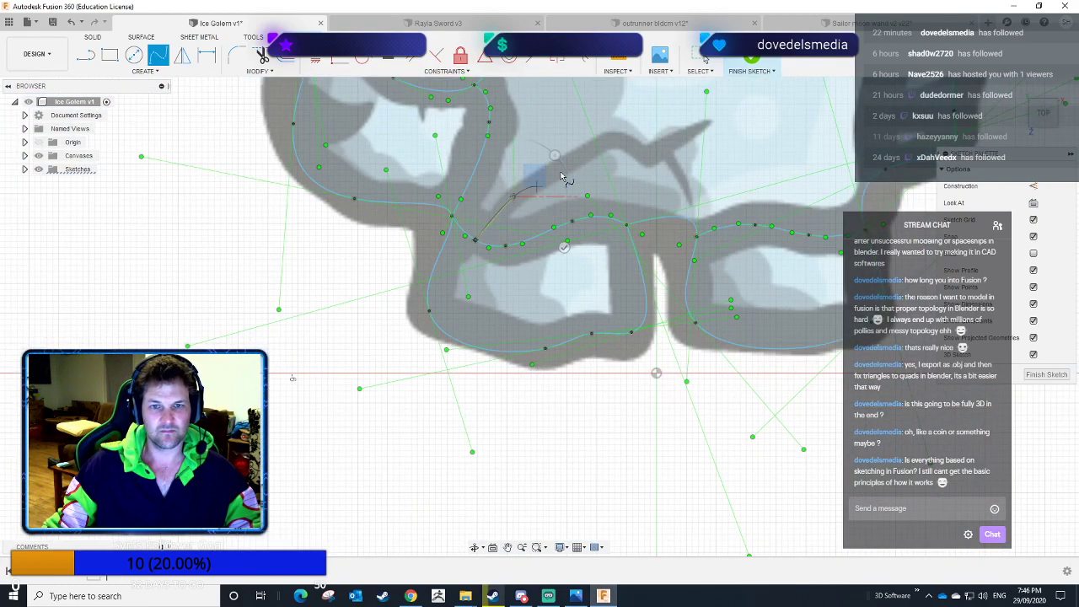
click(609, 139)
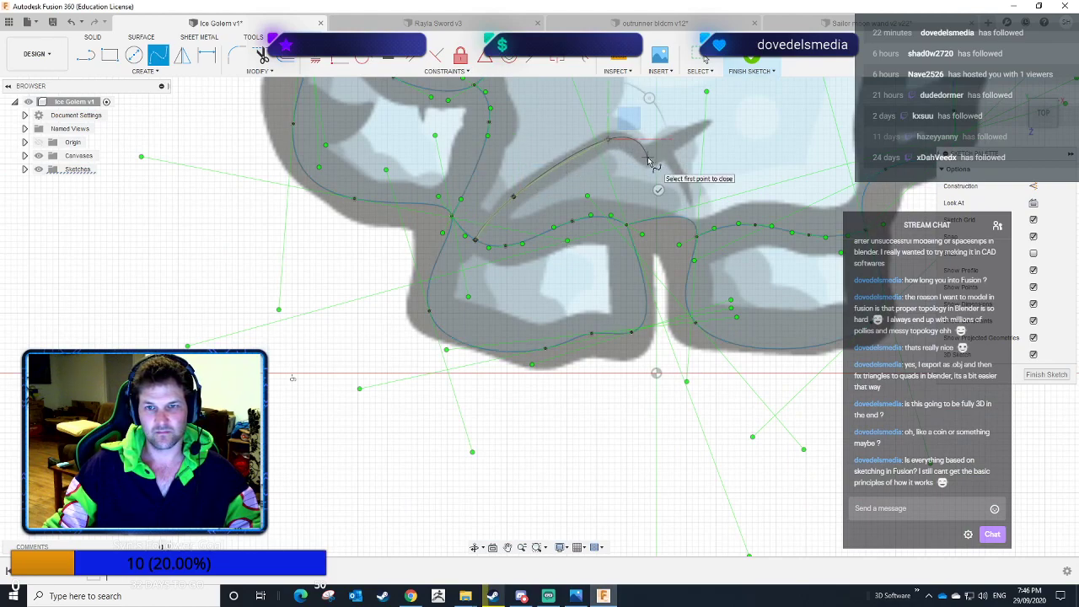
click(648, 155)
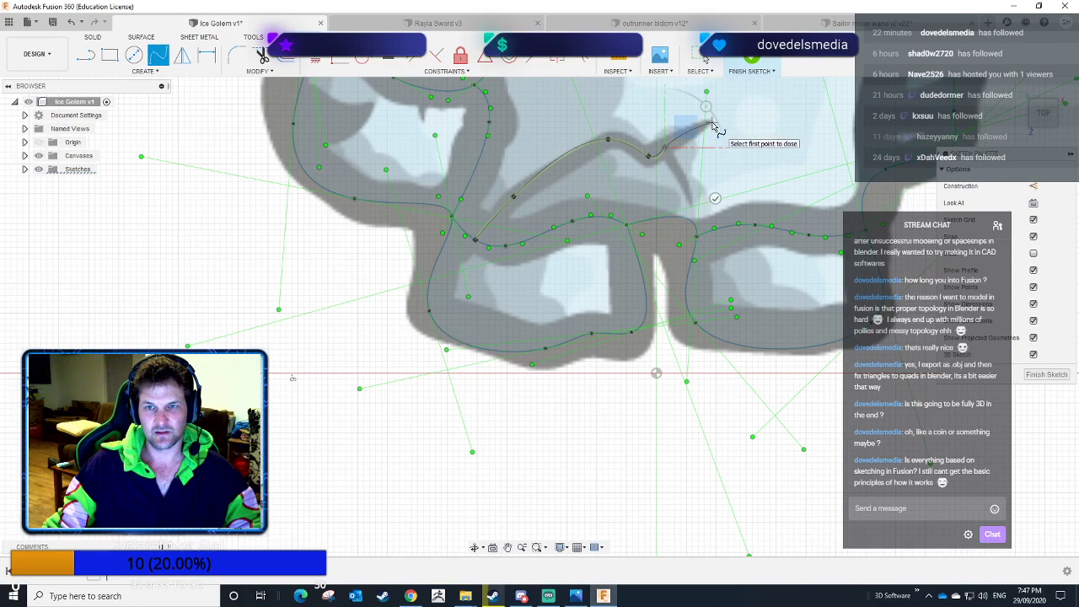
click(712, 124)
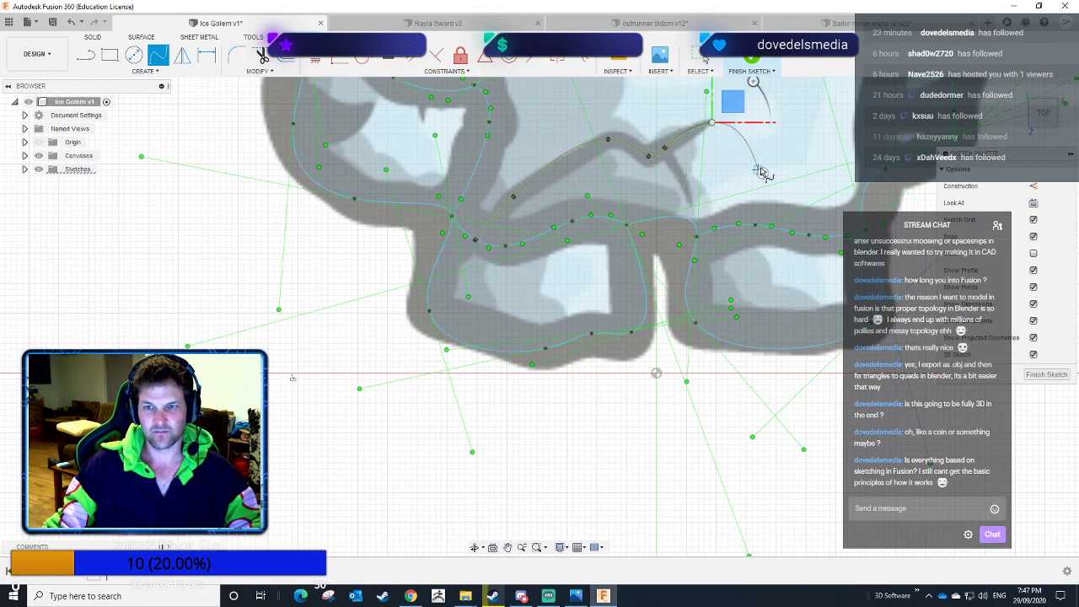
click(762, 171)
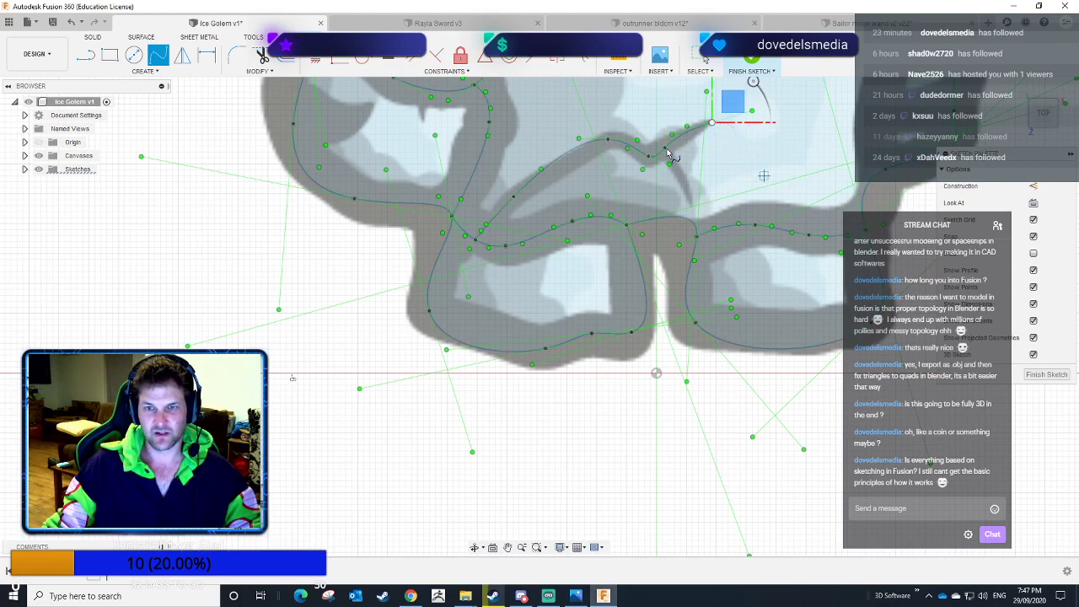
Draw a three-point spline down the lower belly crease's short branch, from the second-to-last crease point to the branch tip.
scroll(672, 154, up, 5)
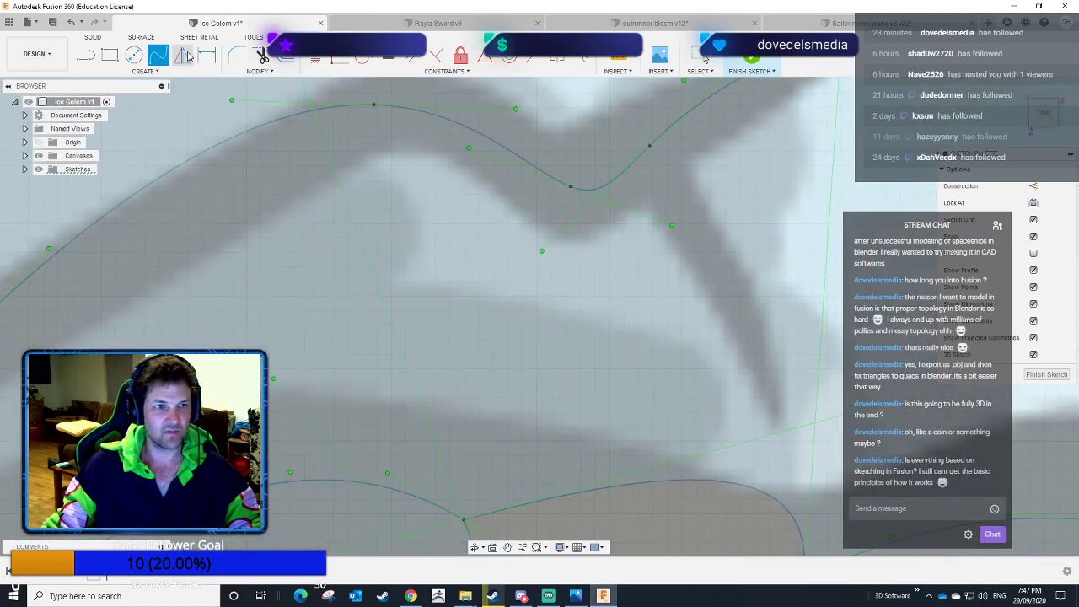
click(649, 145)
scroll(734, 335, down, 3)
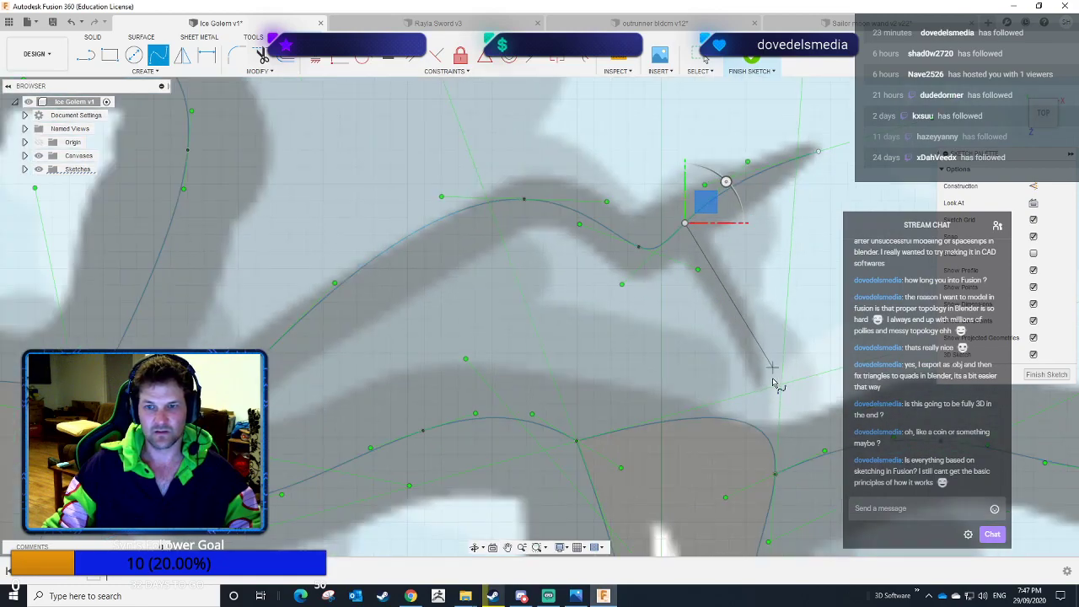
click(727, 304)
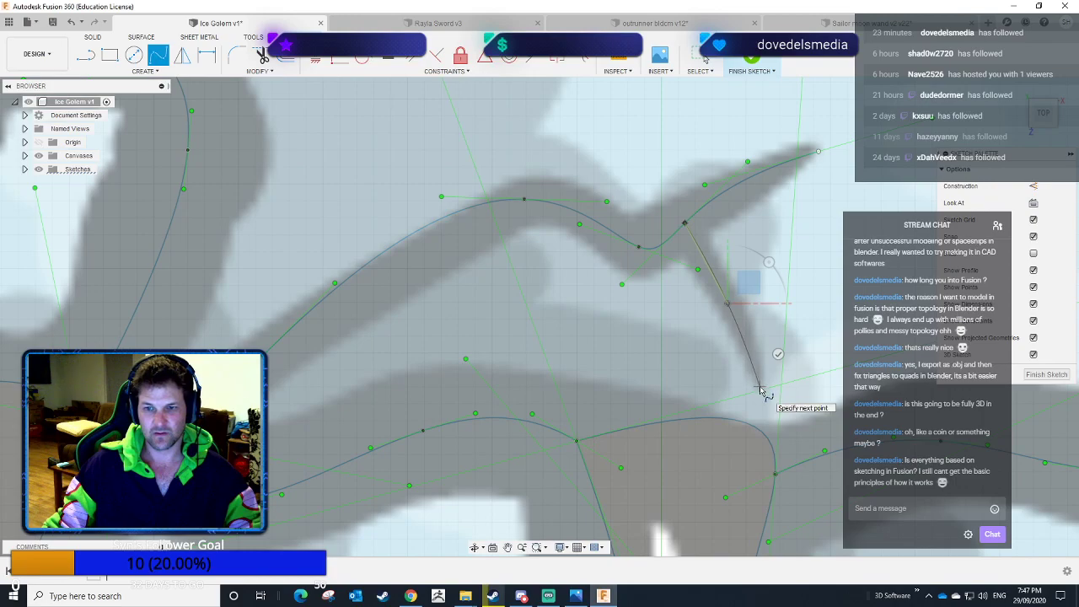
click(760, 388)
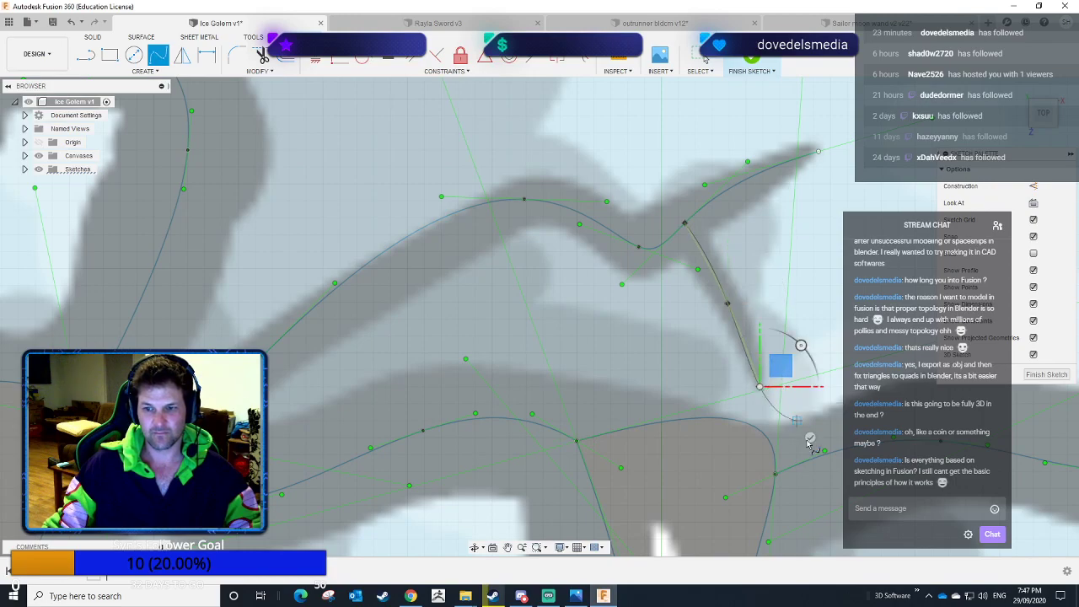
scroll(788, 354, down, 5)
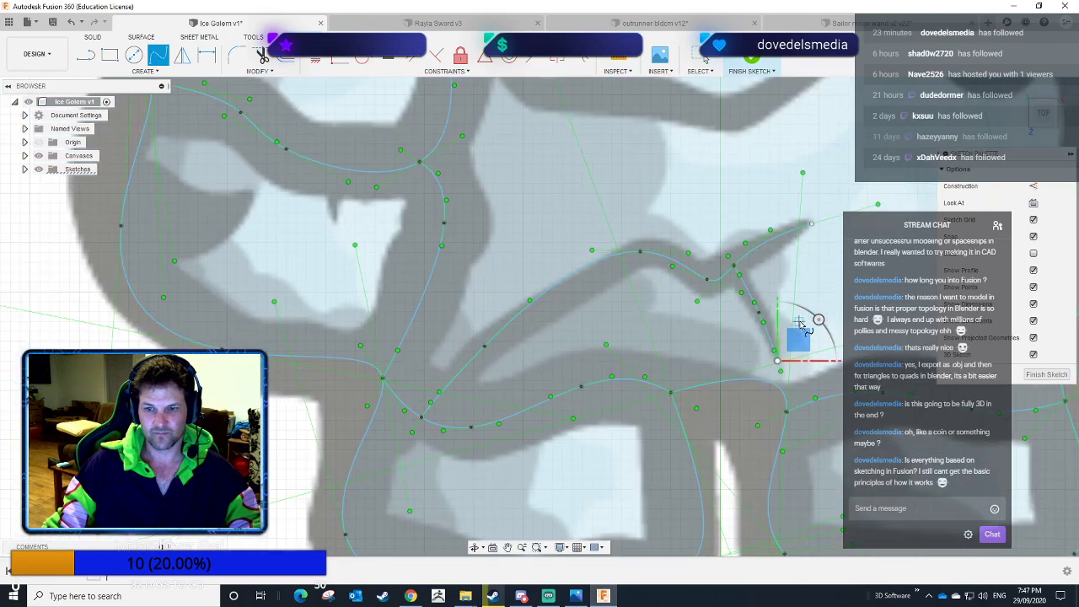
Draw a five-point spline along the large chest crease, from the left arm's inner edge to the crease's upturned tip.
scroll(780, 347, down, 2)
mouse_move(738, 265)
middle_down()
mouse_move(501, 263)
mouse_move(529, 293)
middle_up()
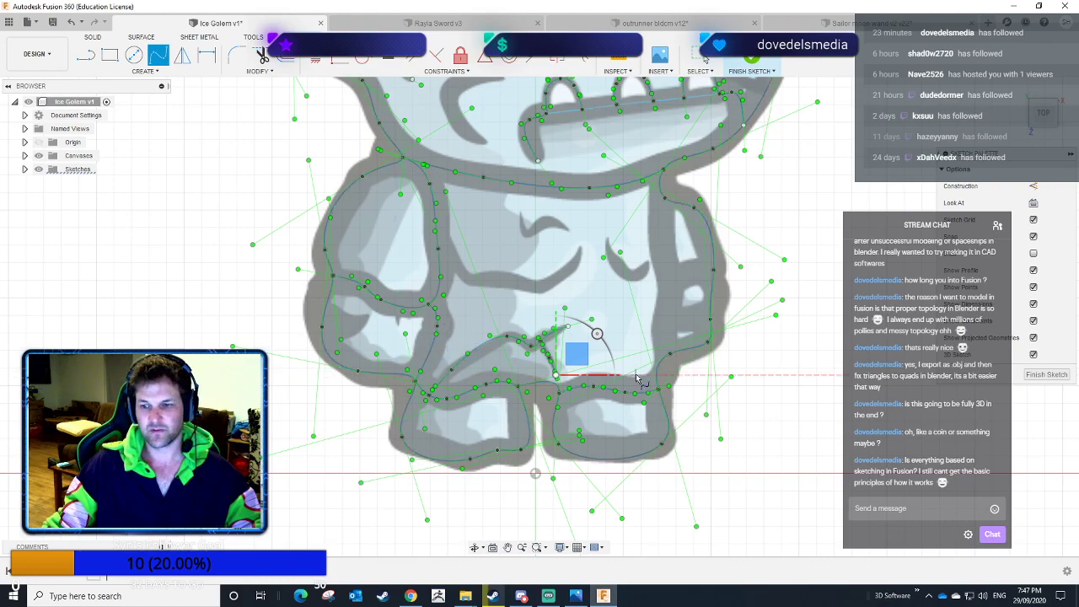
click(438, 250)
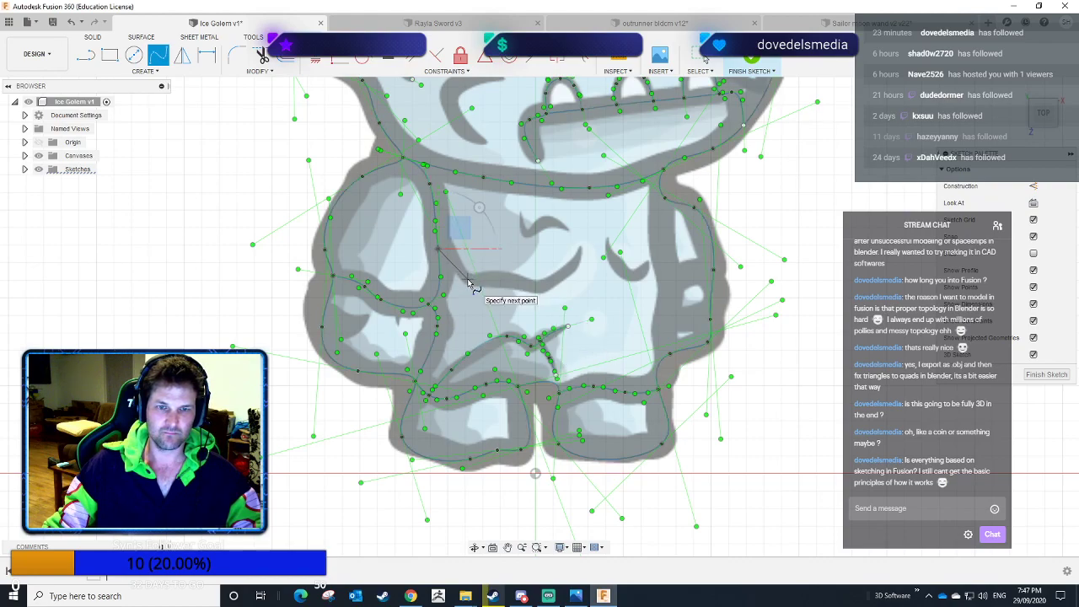
click(468, 280)
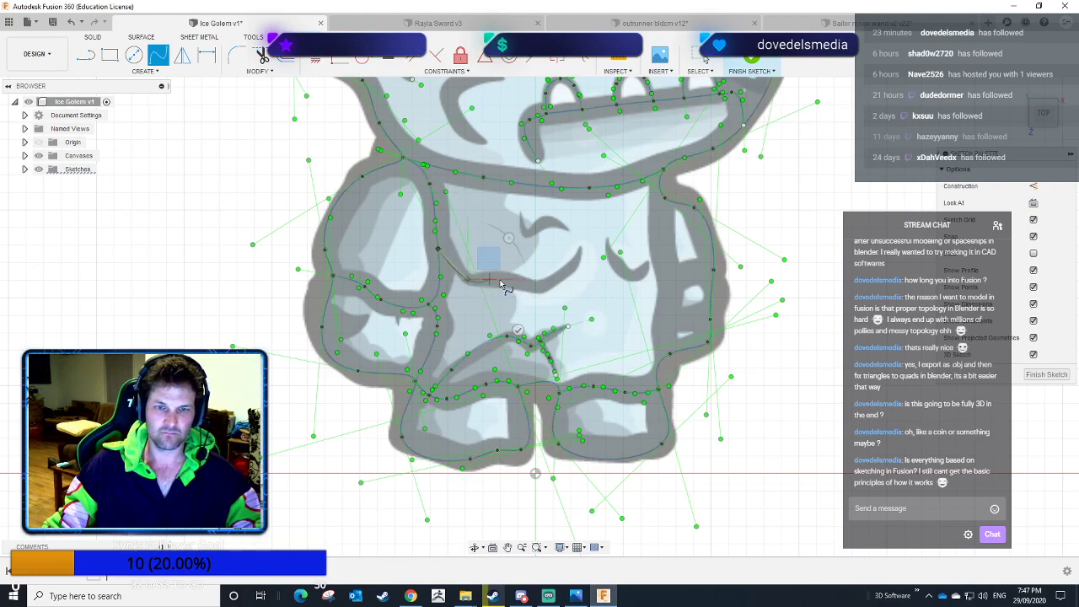
click(542, 288)
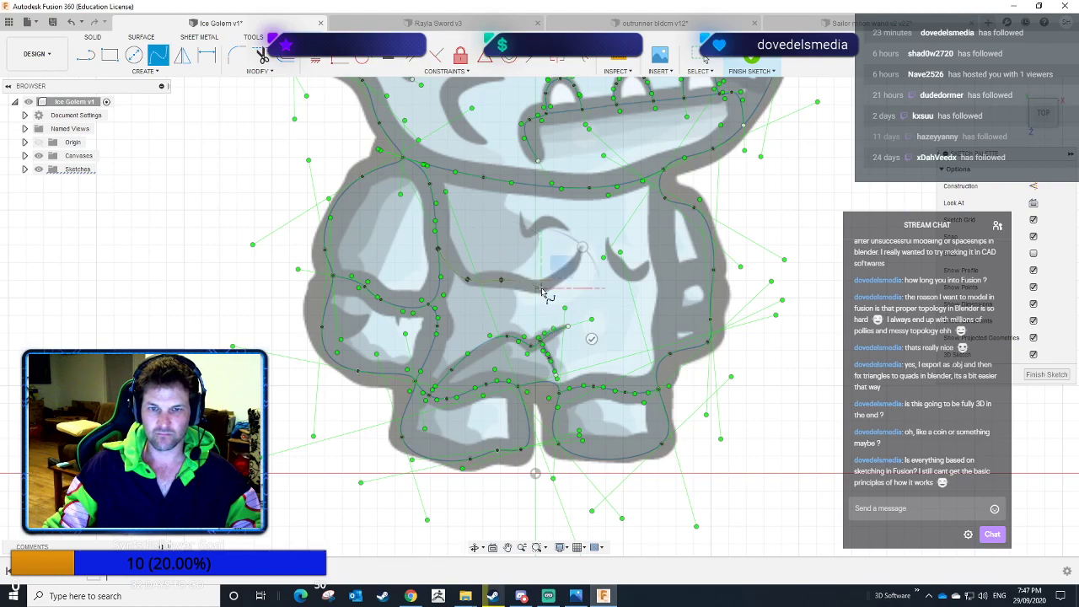
click(580, 250)
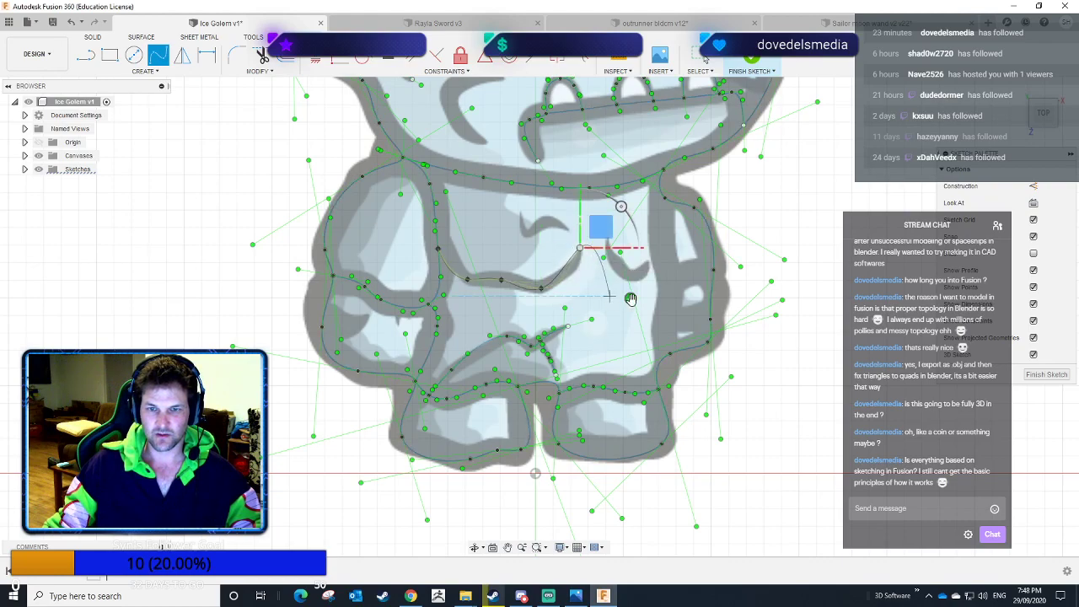
click(630, 299)
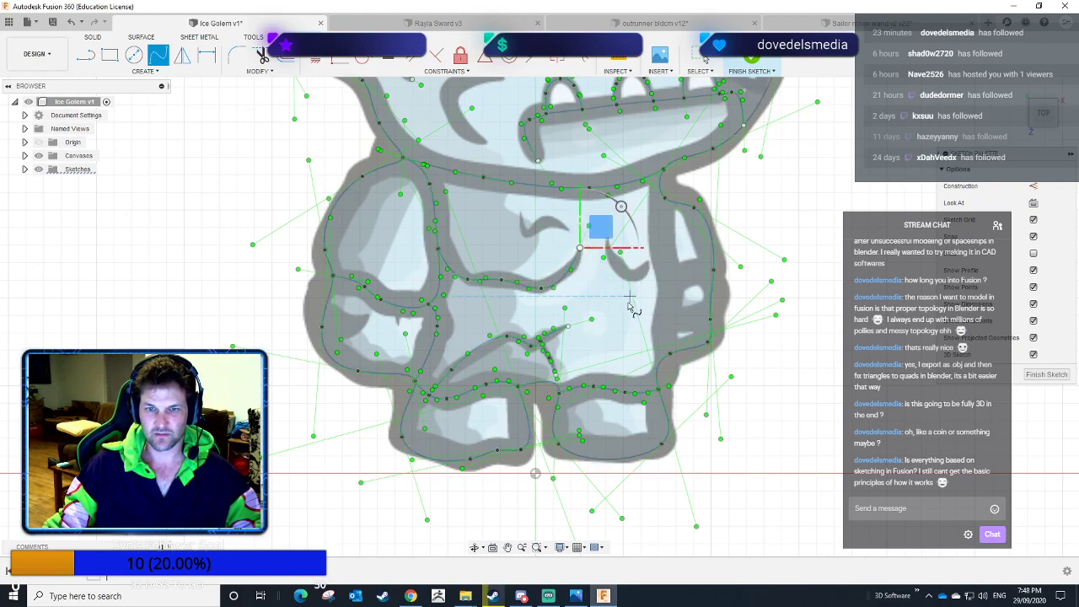
Draw a five-point spline up the right arm's inner edge, from the outline point above the right foot to the shoulder outline point.
click(670, 354)
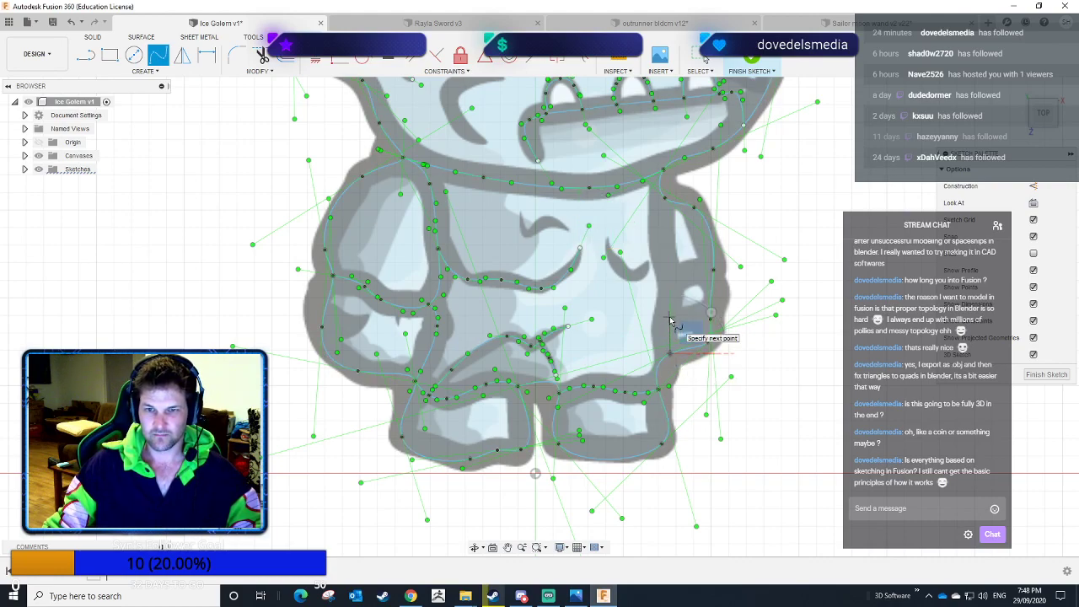
click(666, 323)
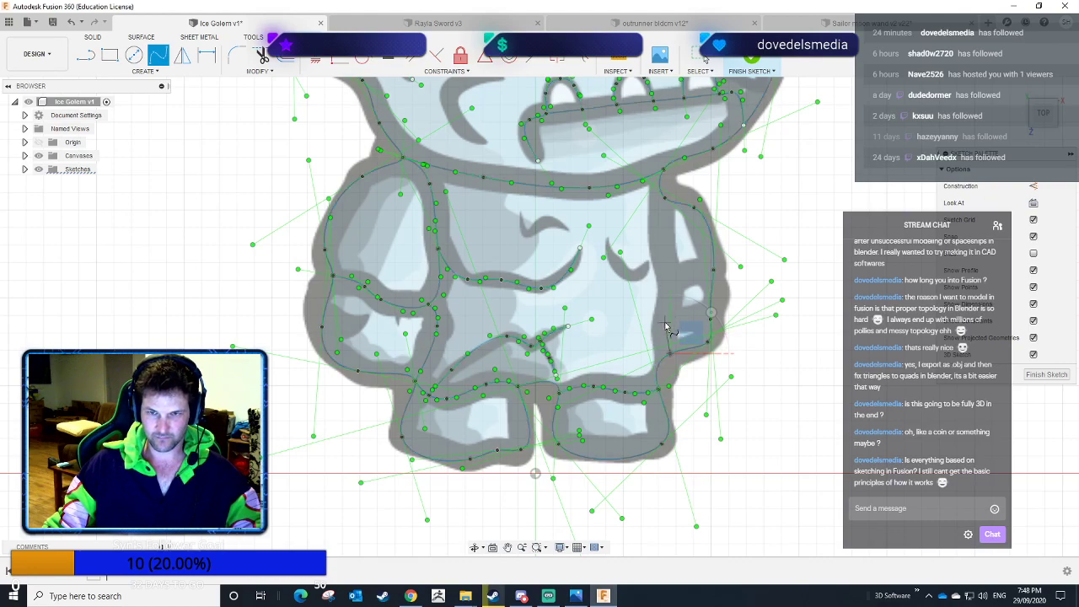
click(669, 294)
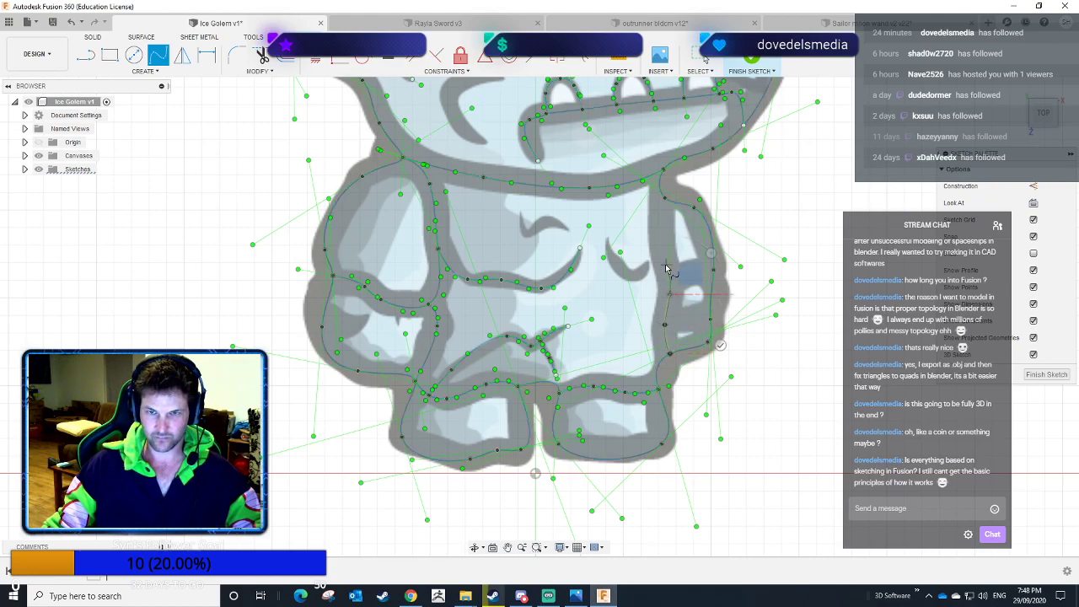
click(663, 258)
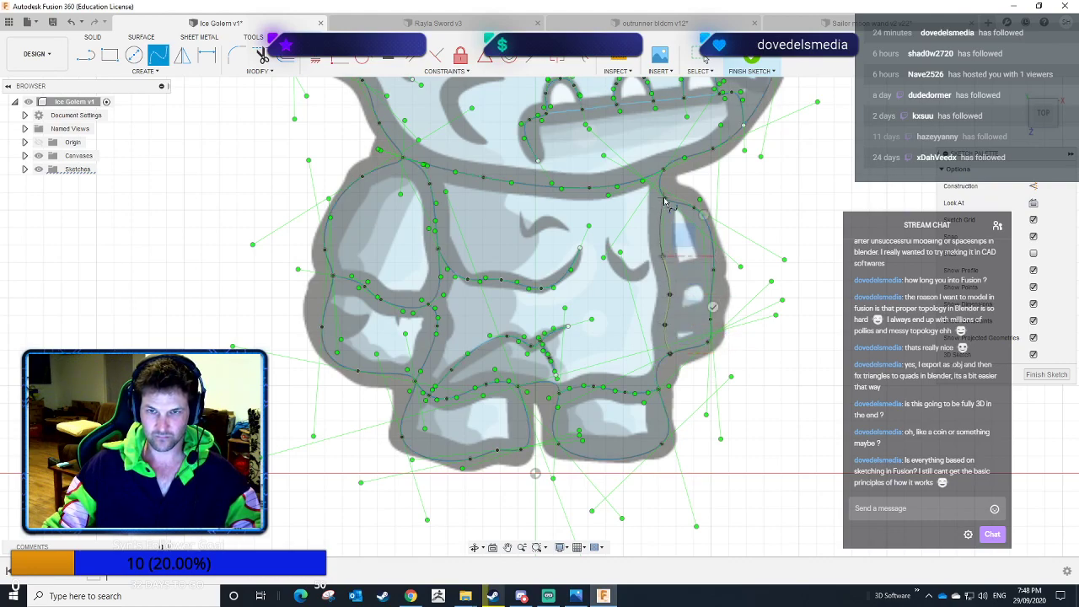
scroll(666, 200, up, 5)
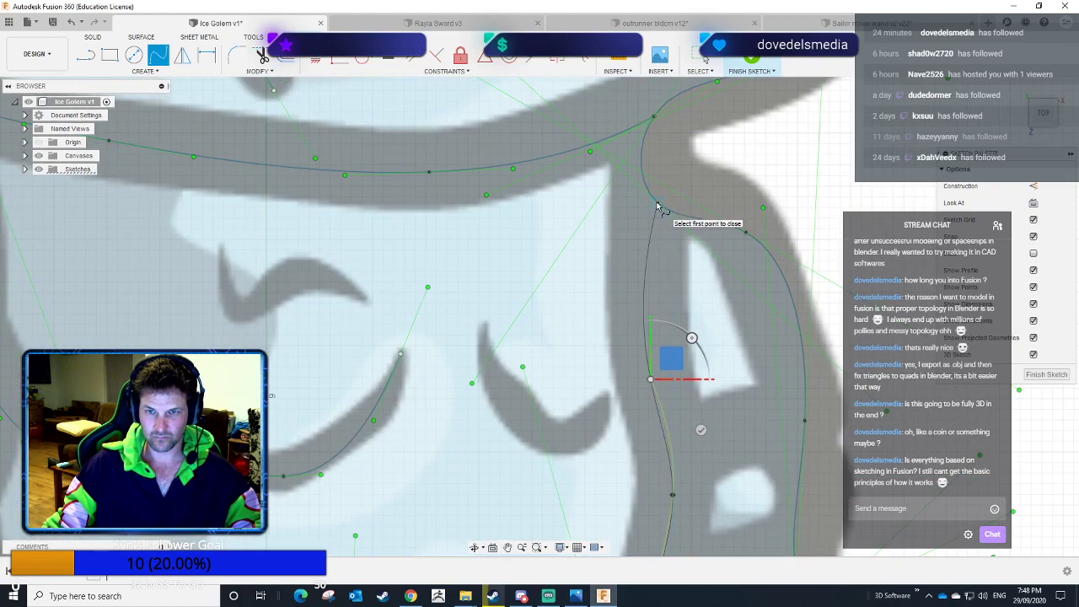
click(657, 203)
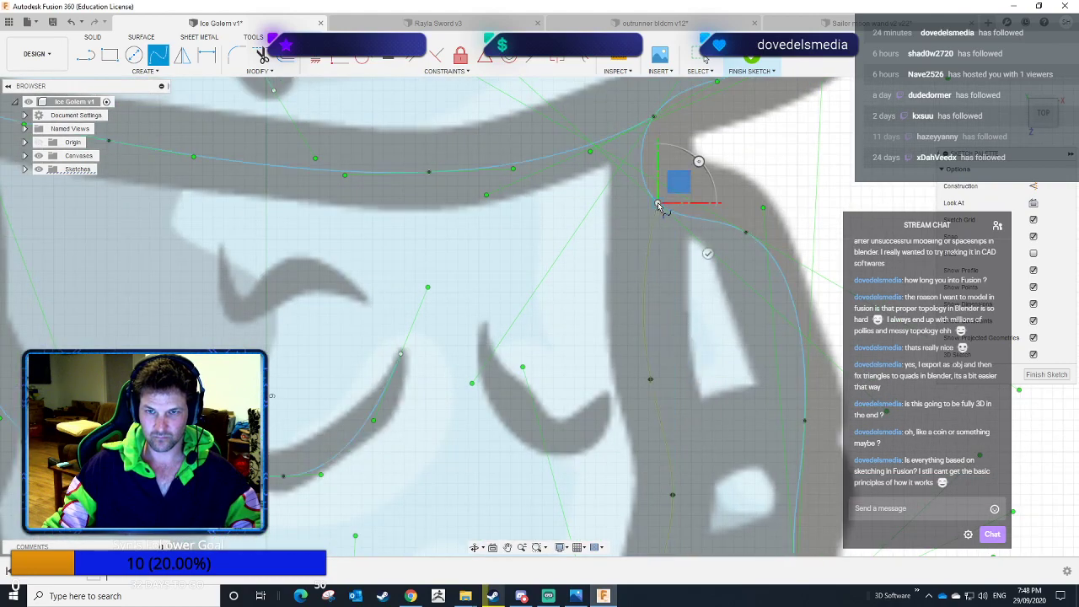
click(709, 255)
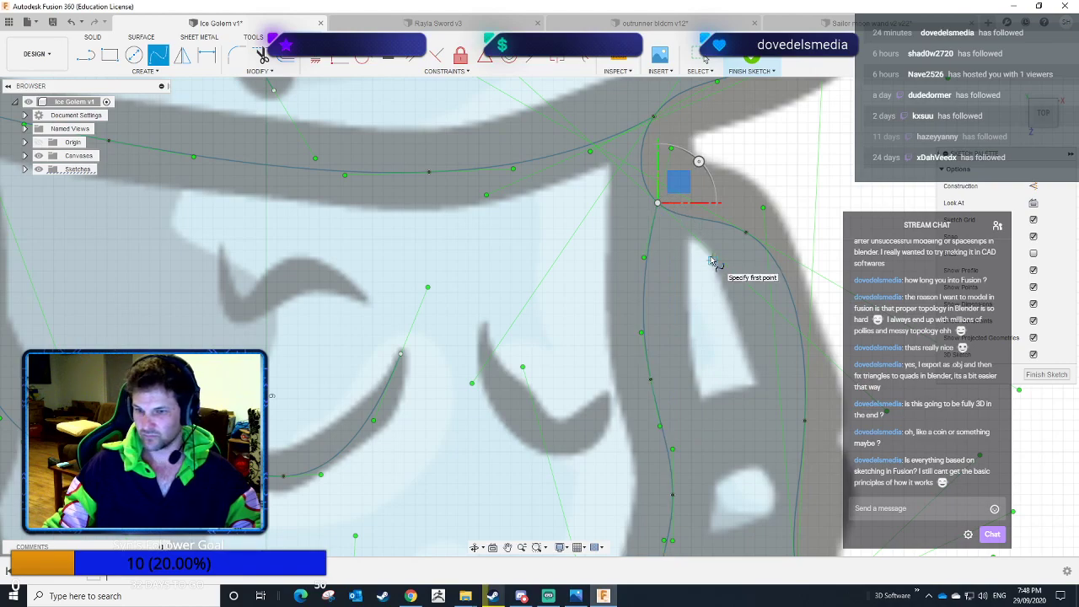
Draw a three-point spline across the right arm below its upper highlight, from the outer outline point to the arm's inner edge.
scroll(694, 374, down, 4)
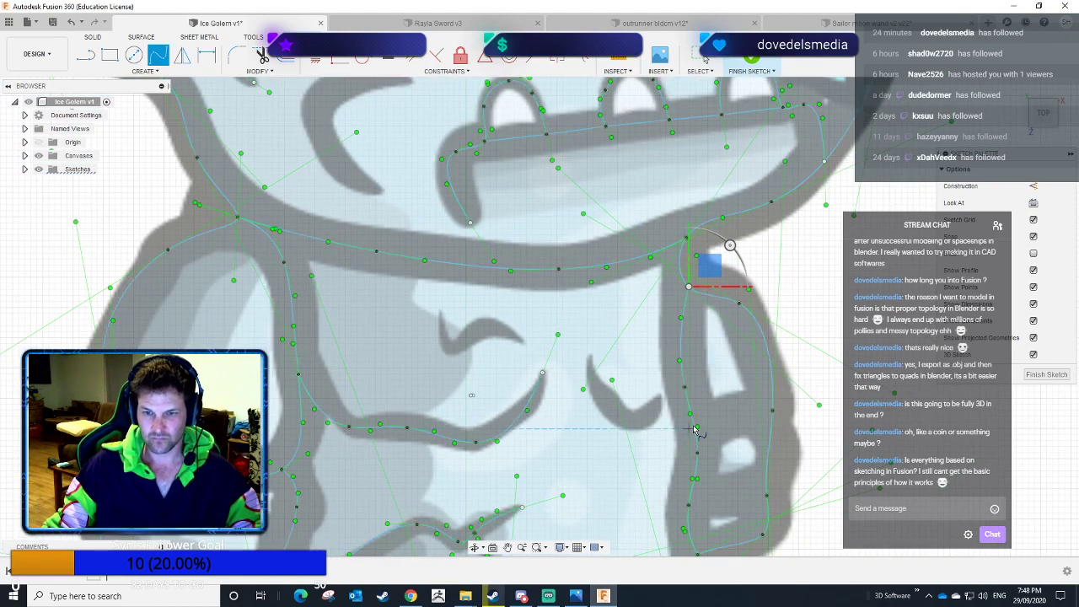
click(773, 412)
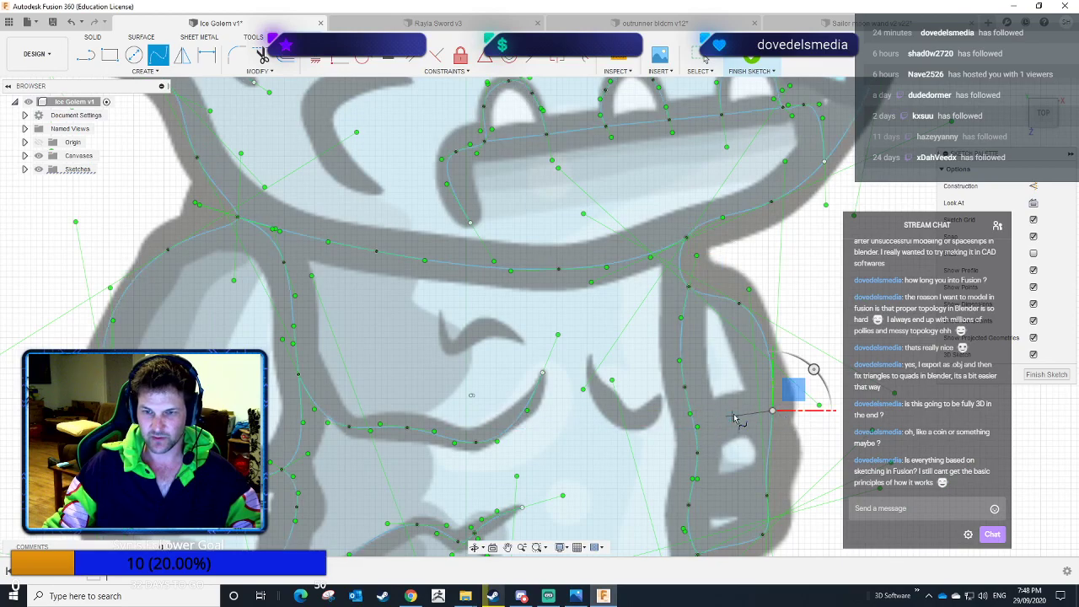
click(734, 415)
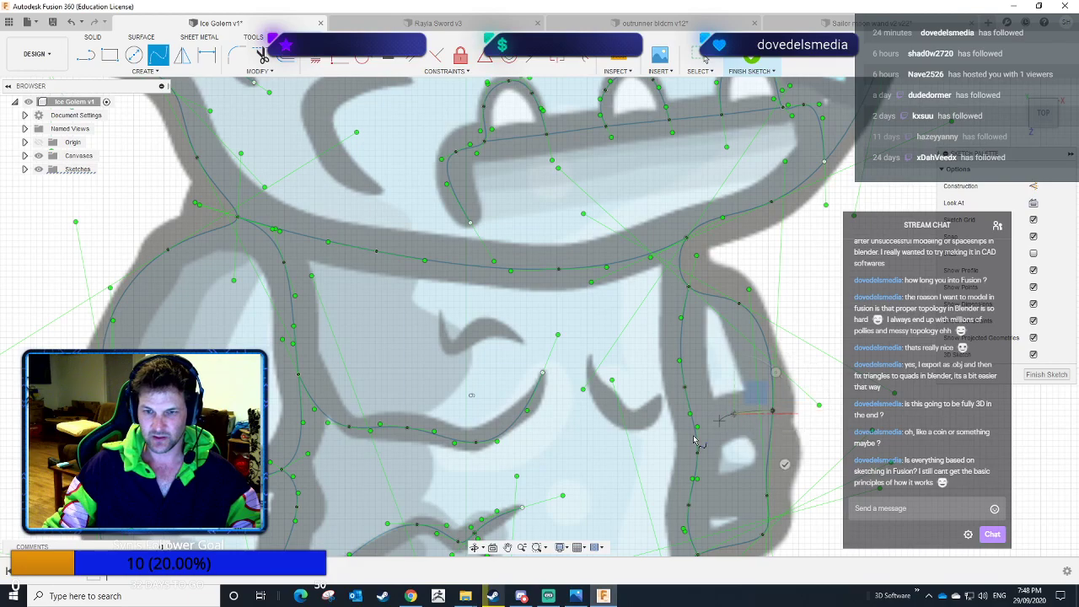
scroll(696, 435, up, 5)
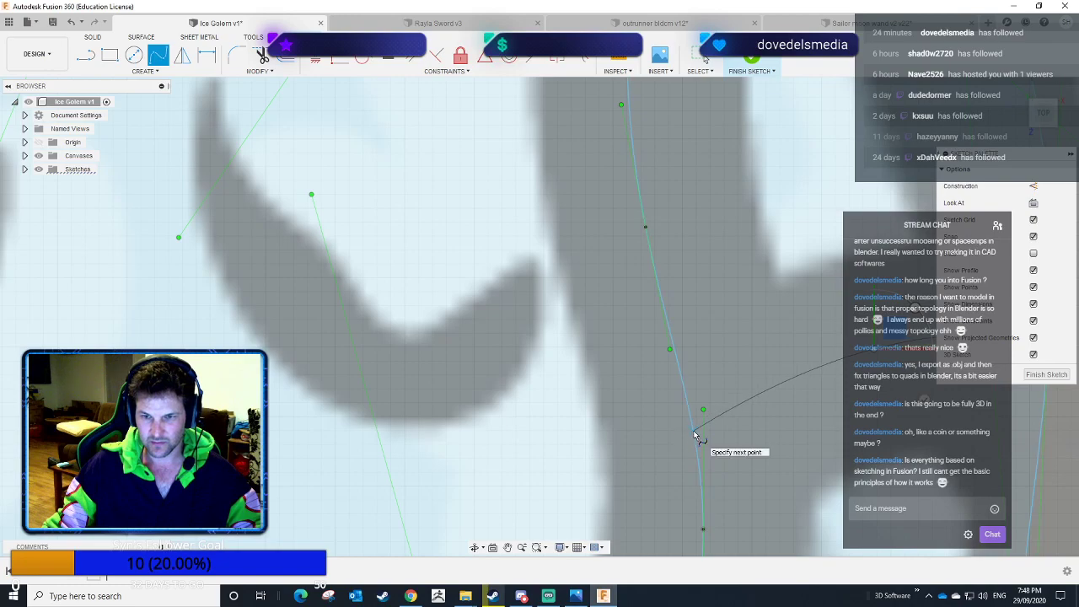
click(693, 432)
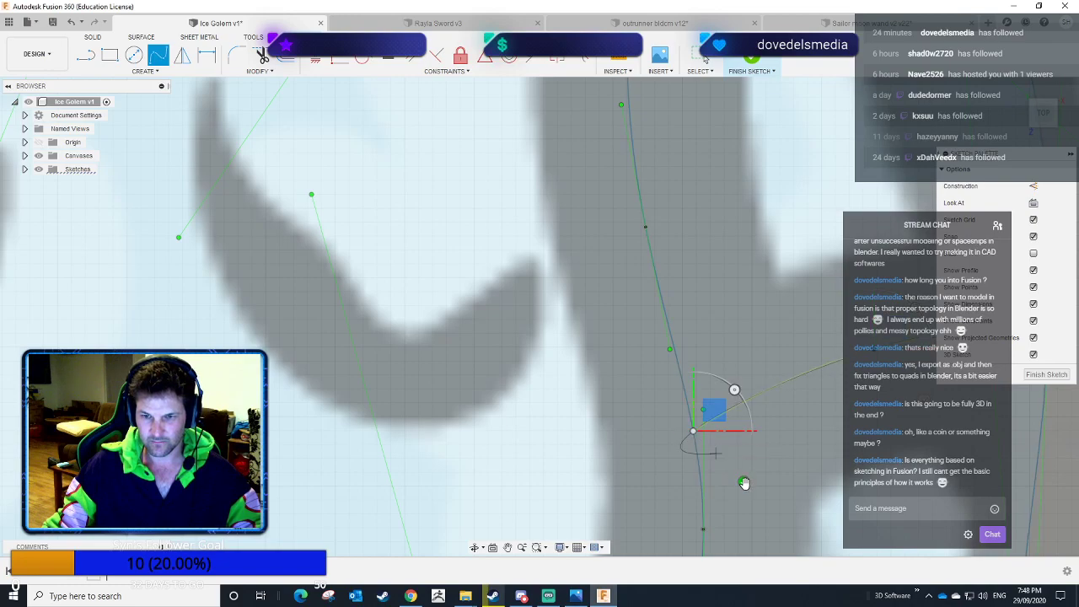
scroll(762, 432, down, 3)
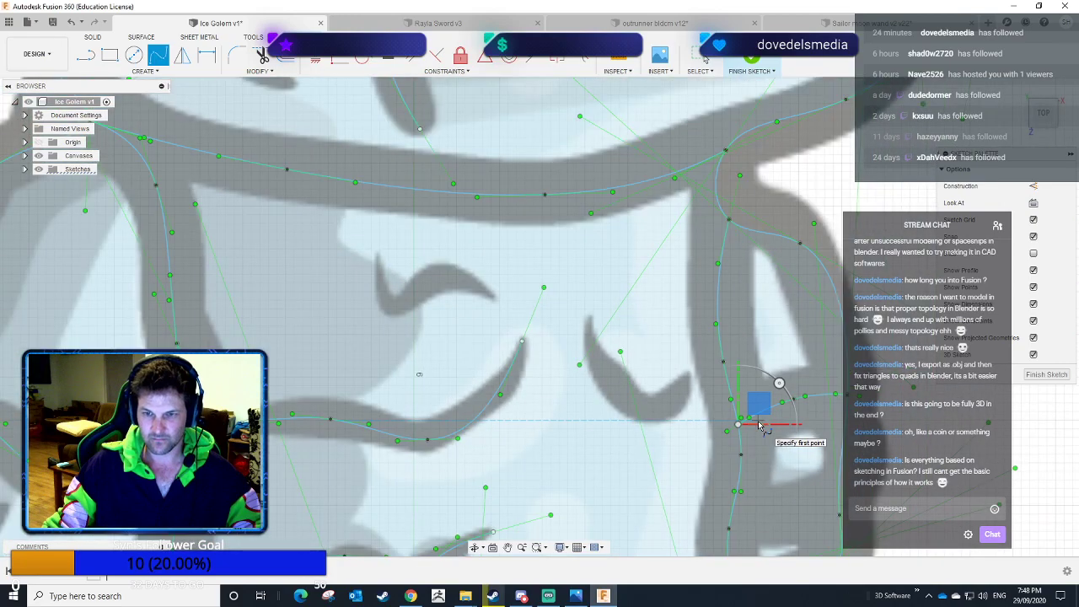
scroll(761, 434, up, 6)
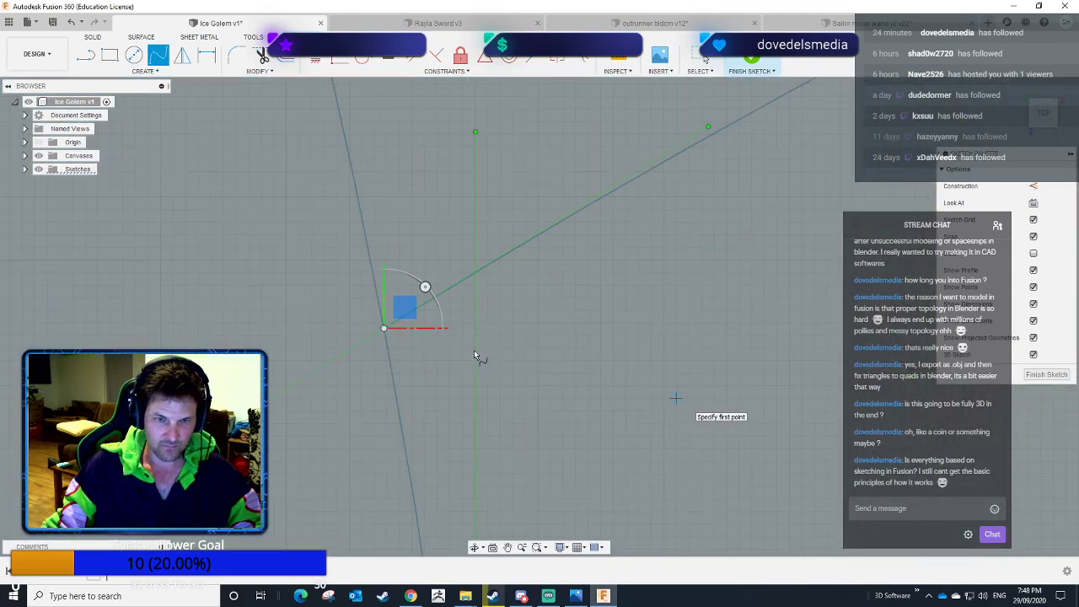
scroll(351, 302, up, 3)
scroll(463, 371, down, 4)
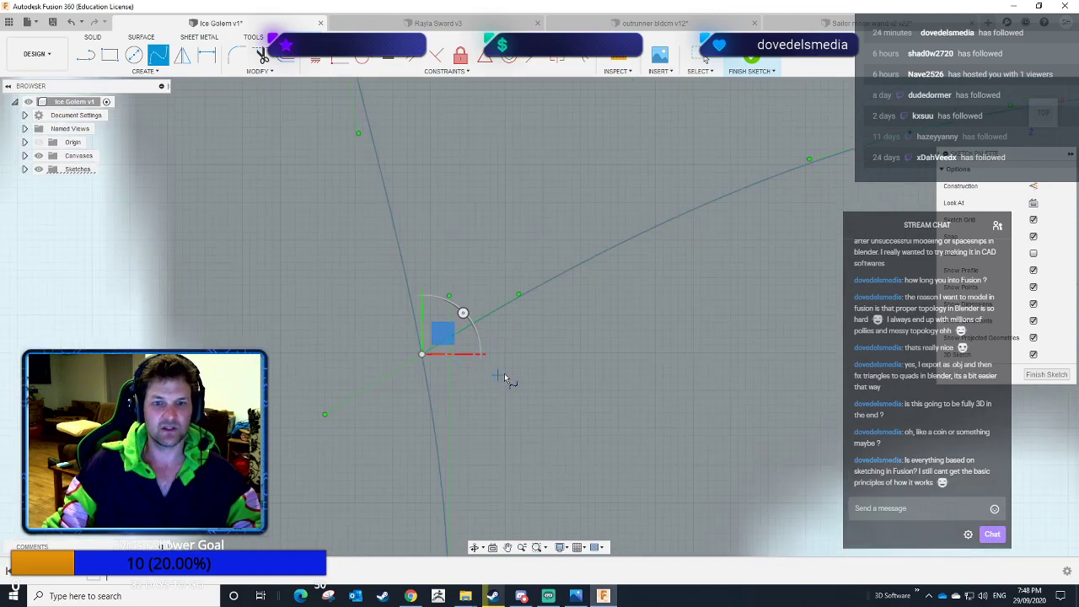
scroll(510, 381, down, 8)
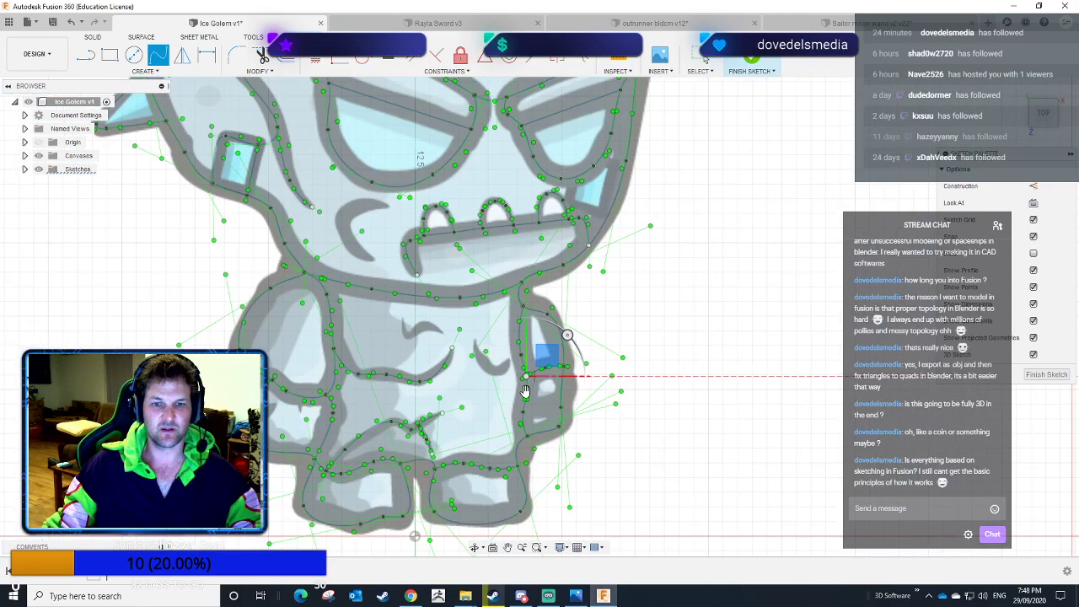
mouse_move(494, 414)
middle_down()
mouse_move(511, 374)
mouse_move(526, 380)
mouse_move(472, 375)
middle_up()
scroll(492, 379, up, 5)
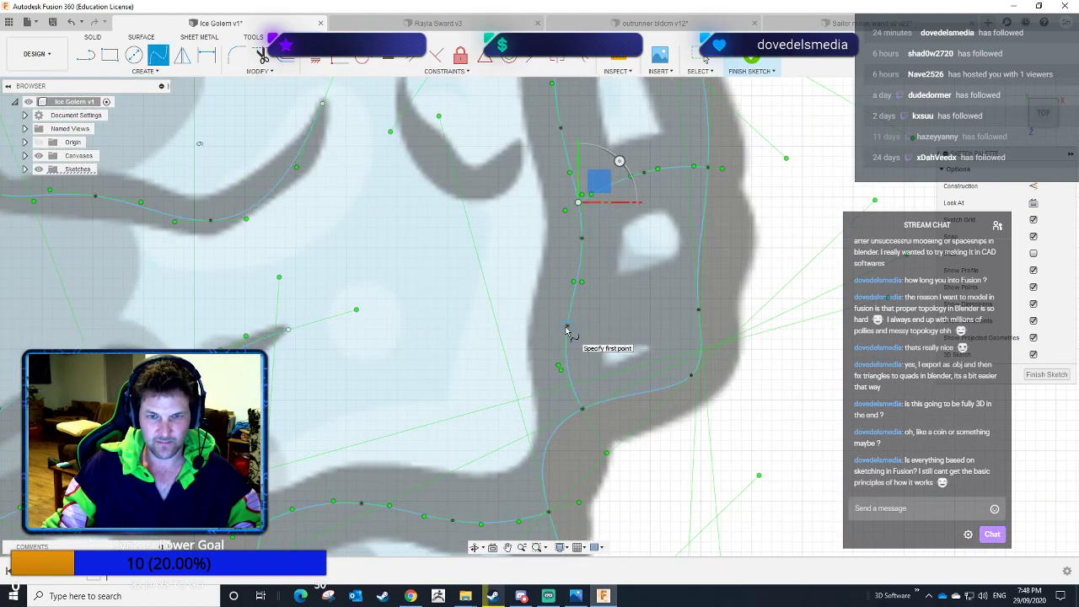
Draw a three-point spline across the right arm between its two lower highlights, from the inner edge to the outer outline point.
click(566, 327)
click(636, 312)
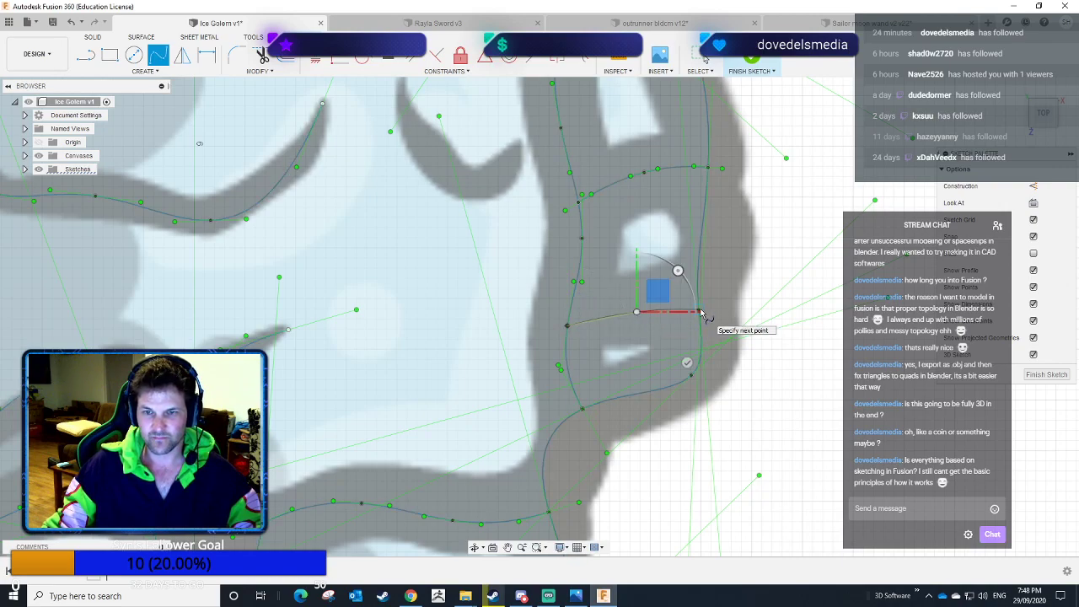
scroll(700, 312, up, 6)
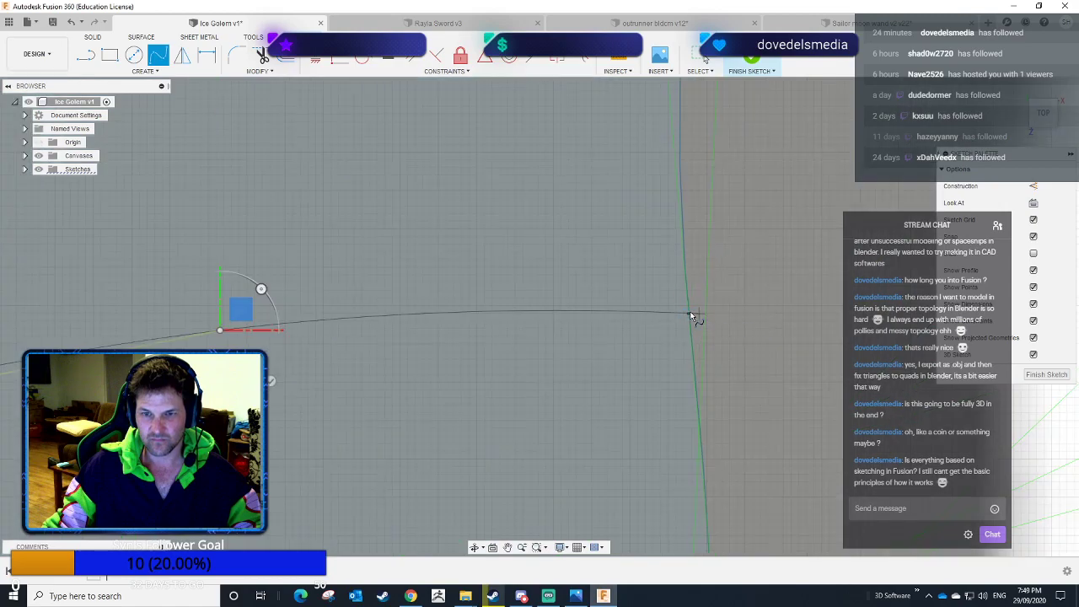
click(687, 313)
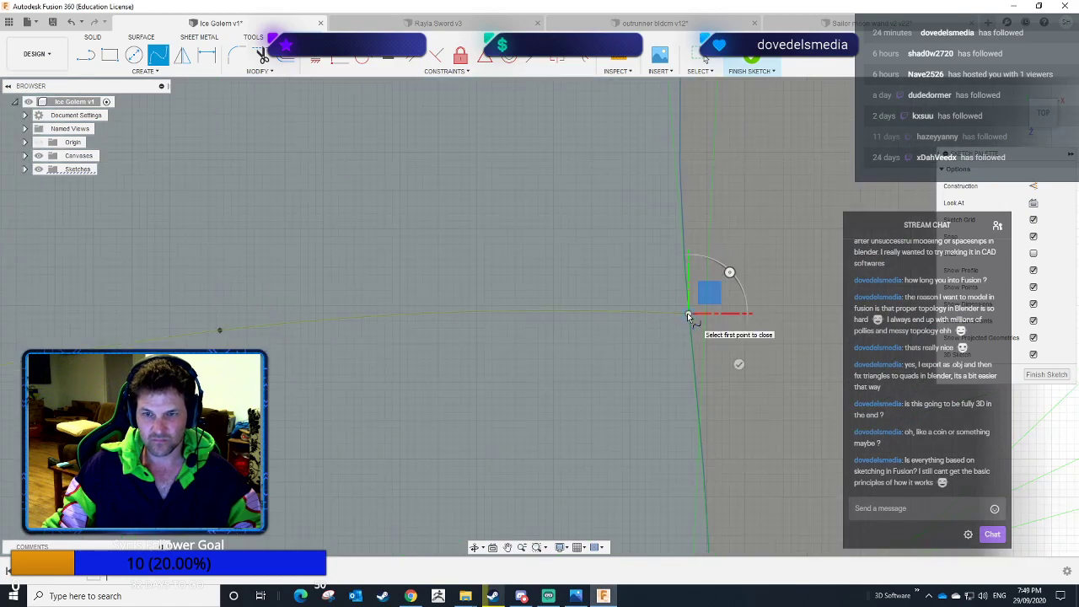
click(737, 365)
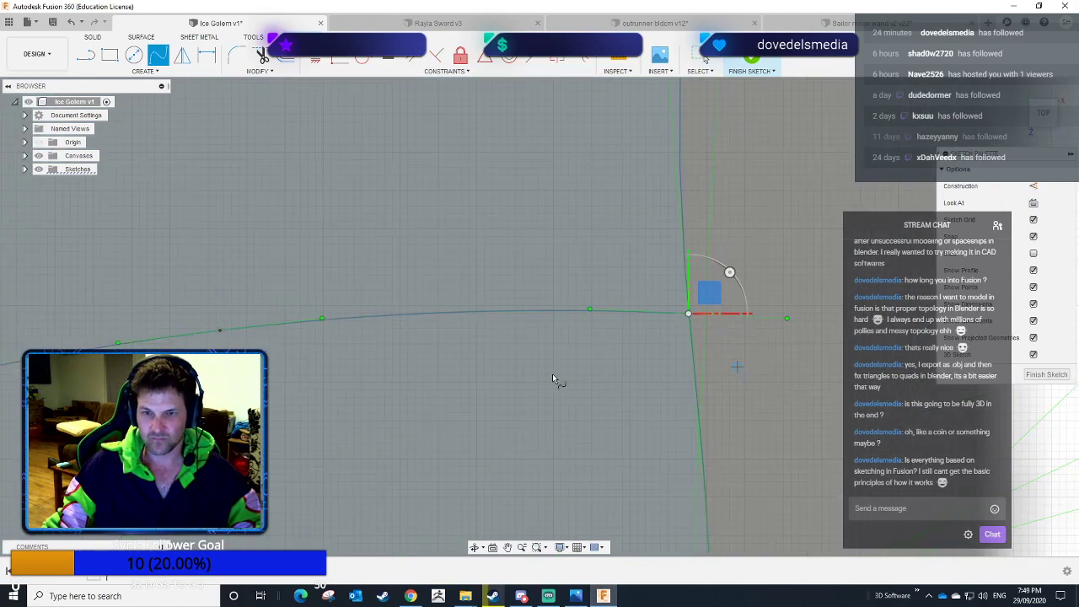
scroll(485, 381, down, 3)
scroll(486, 383, down, 5)
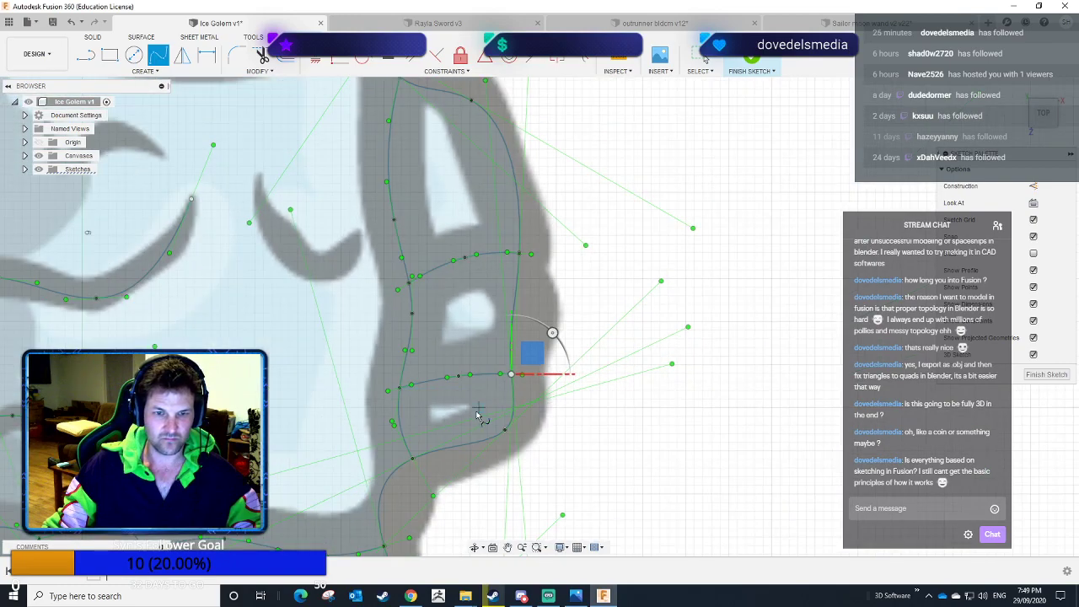
Draw a spline along the small curved chest crease beside the right arm, ending at the crease's upper tip.
mouse_move(358, 426)
middle_down()
mouse_move(529, 280)
mouse_move(567, 287)
mouse_move(561, 354)
mouse_move(523, 443)
middle_up()
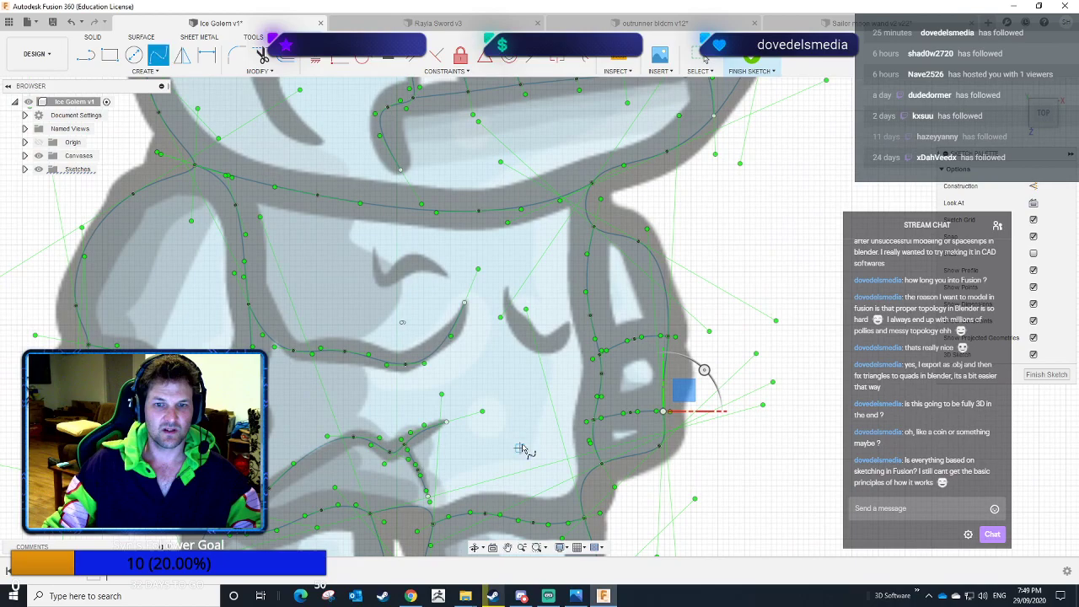
click(458, 336)
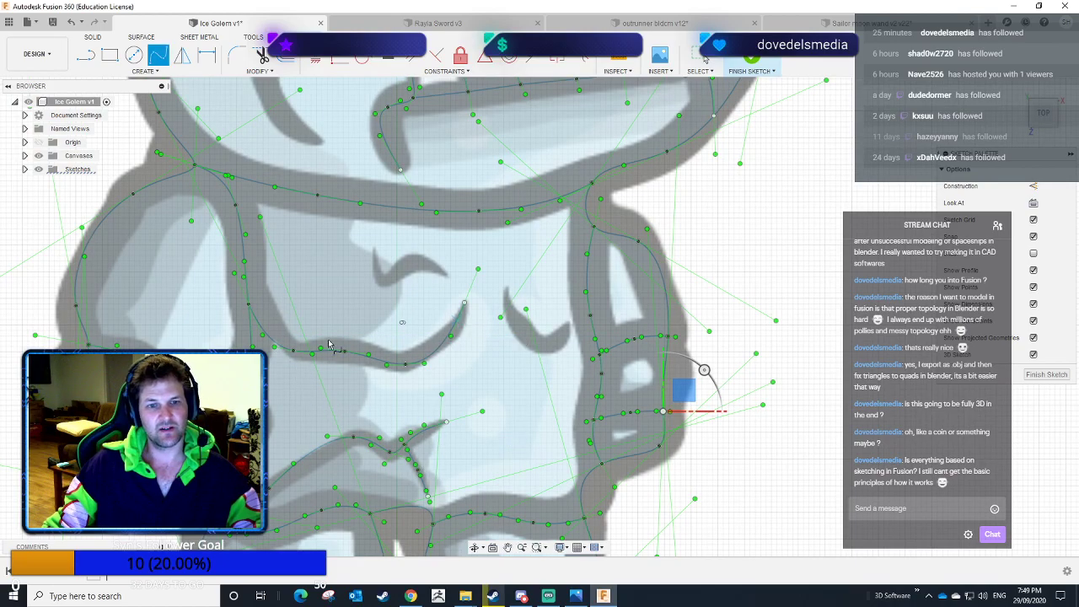
scroll(469, 330, down, 2)
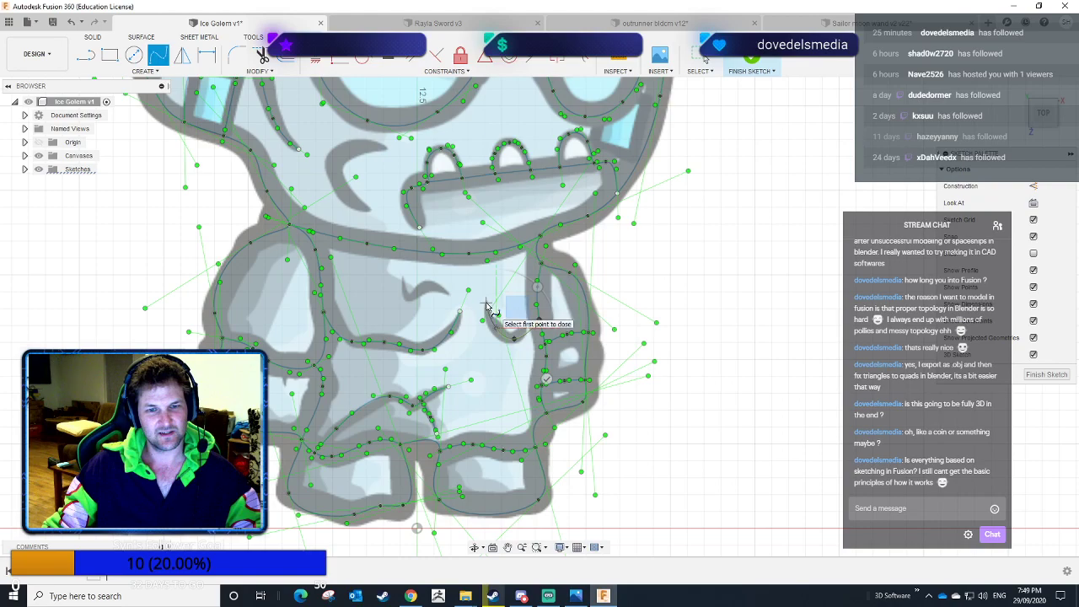
click(486, 305)
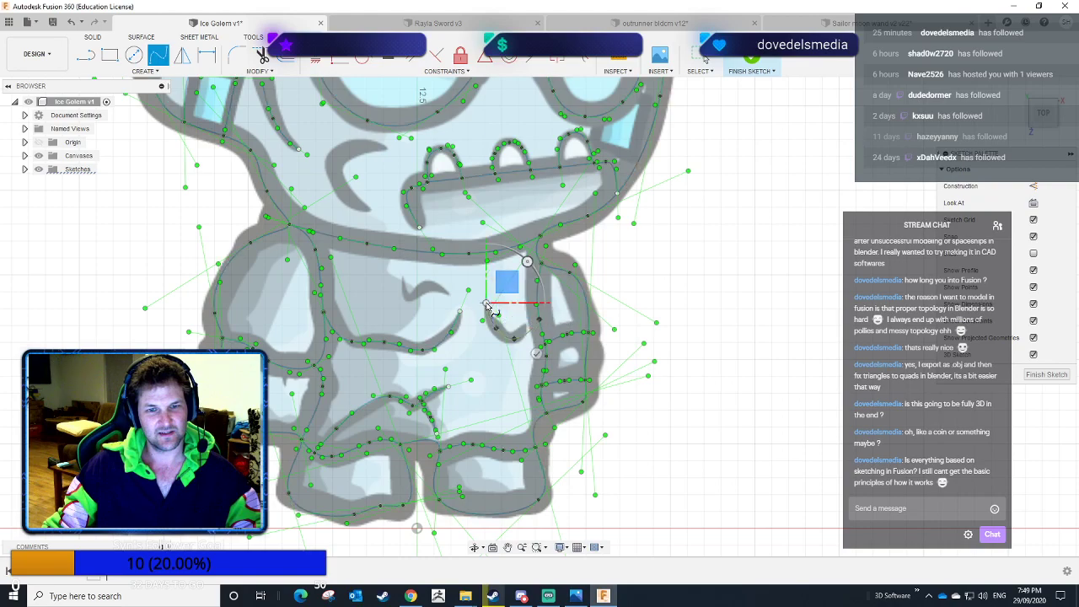
click(536, 354)
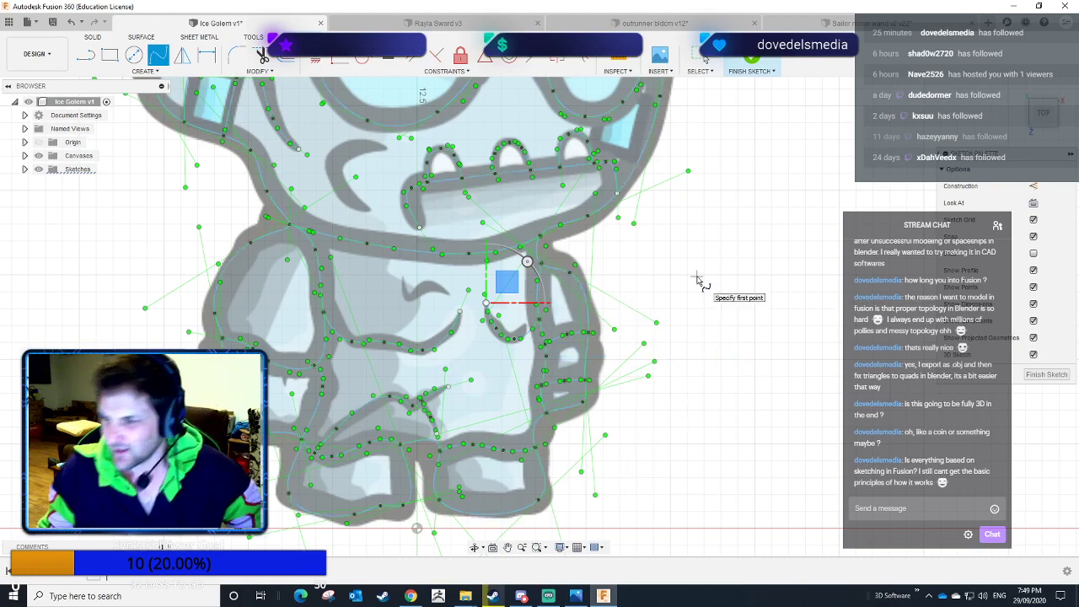
Save the design as a new version with a description starting with "Tracing".
scroll(690, 321, down, 4)
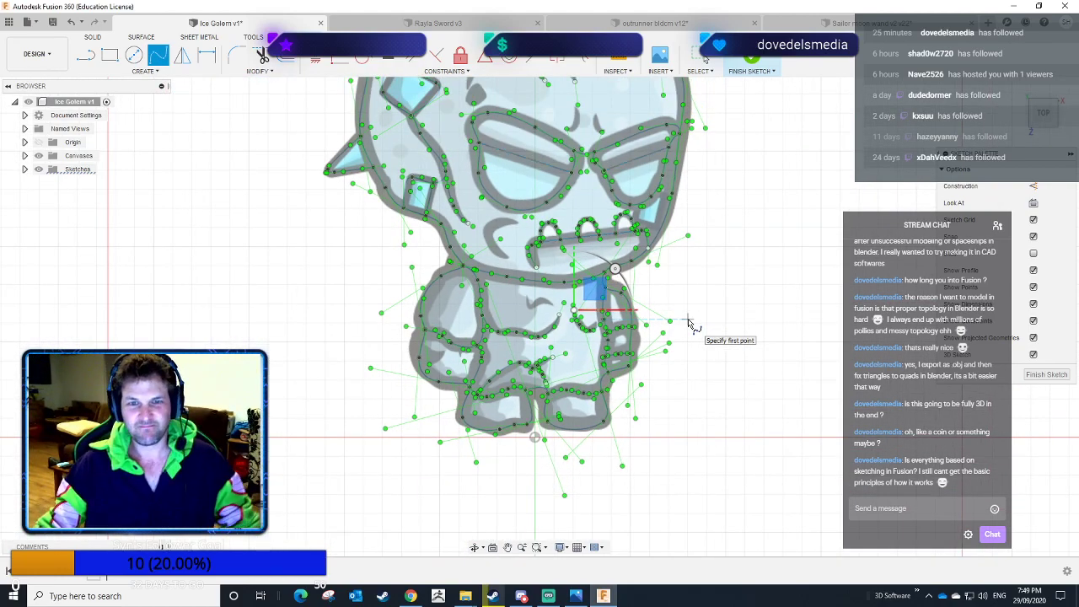
scroll(722, 368, up, 3)
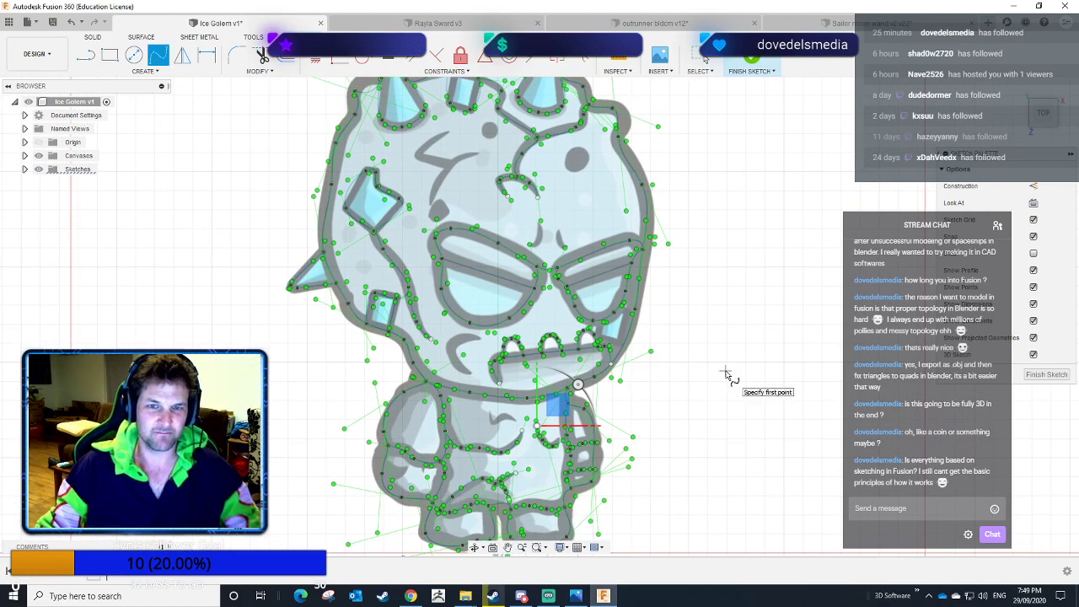
key(ctrl+s)
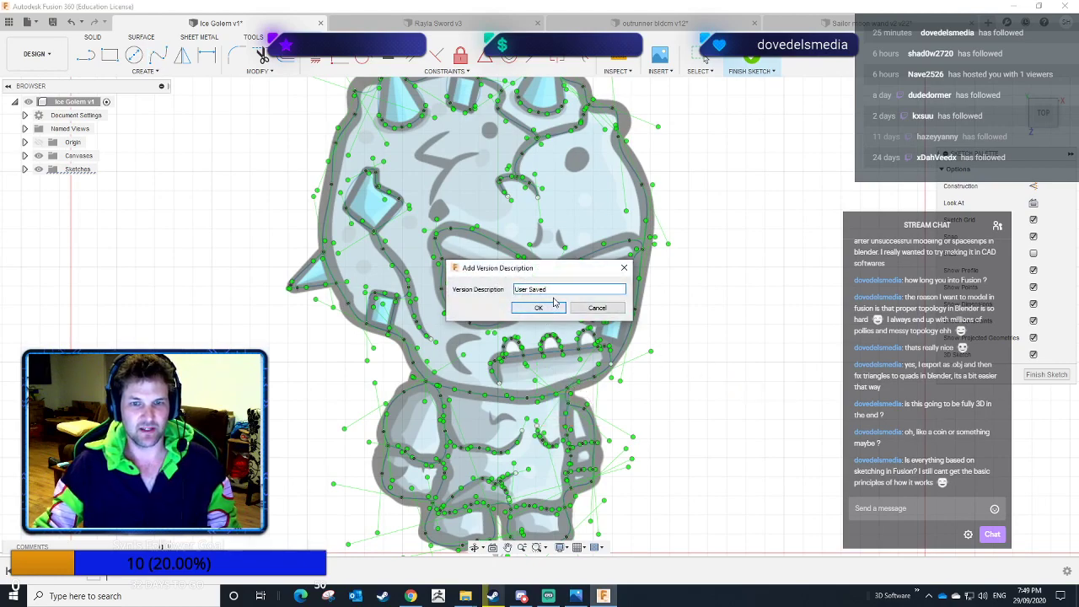
drag(548, 270, 834, 153)
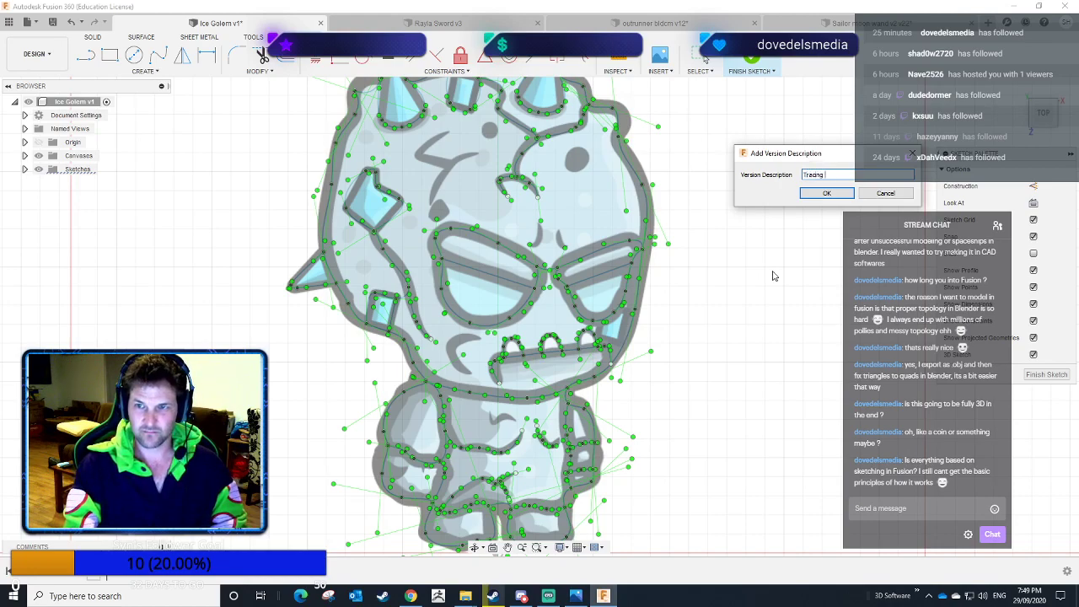
key(Return)
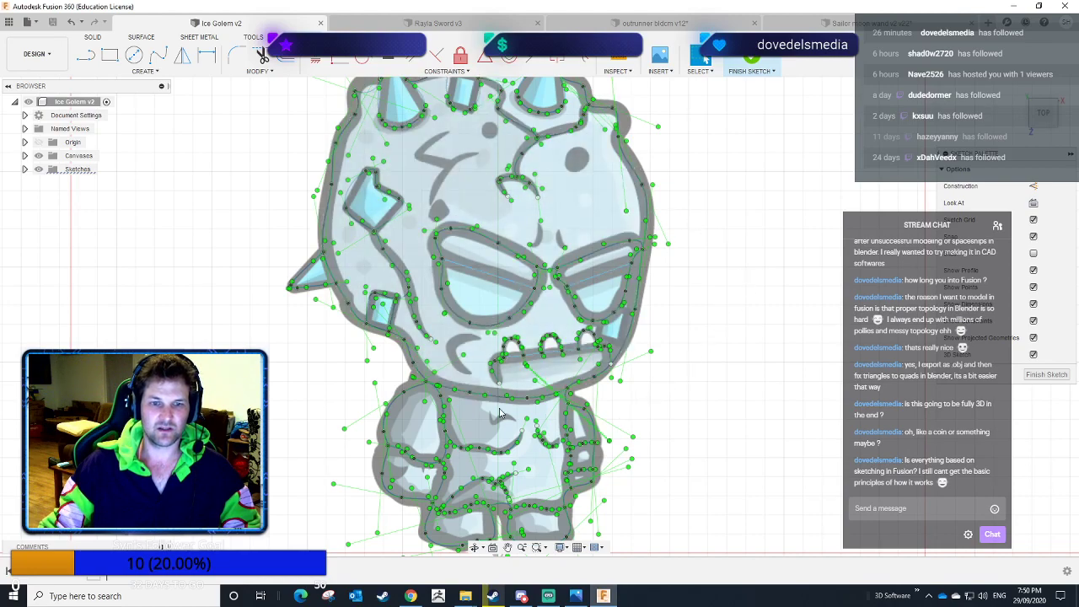
Rotate and shorten the spline tangent handle at the upper-left corner of the small rectangular crystal on the golem's left cheek.
scroll(327, 358, down, 2)
scroll(327, 359, up, 6)
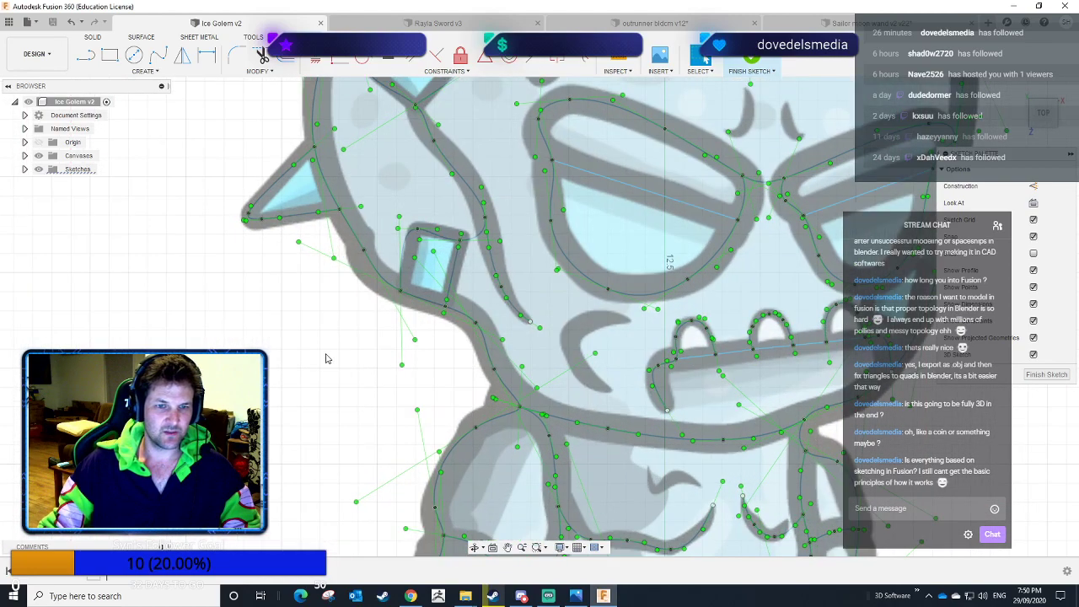
scroll(327, 358, down, 2)
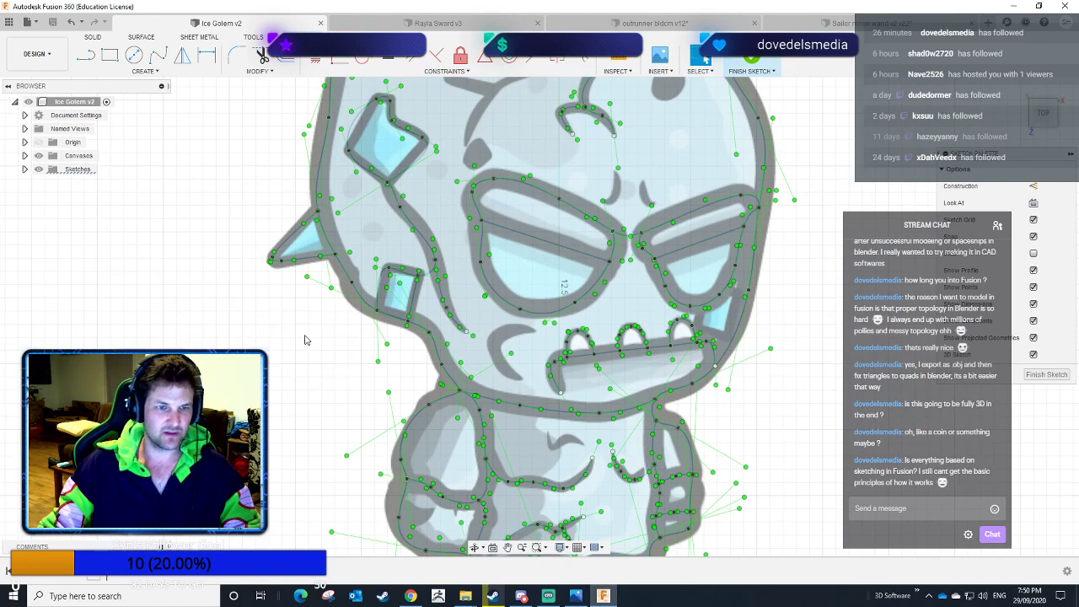
scroll(260, 298, up, 4)
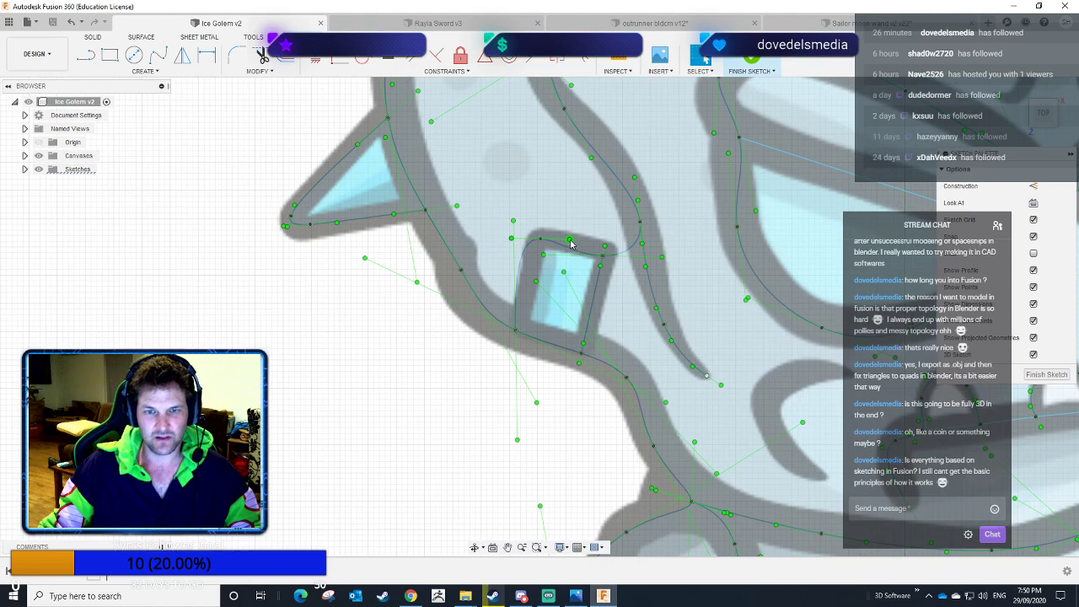
mouse_move(570, 239)
mouse_down()
mouse_move(562, 208)
mouse_move(553, 226)
mouse_up()
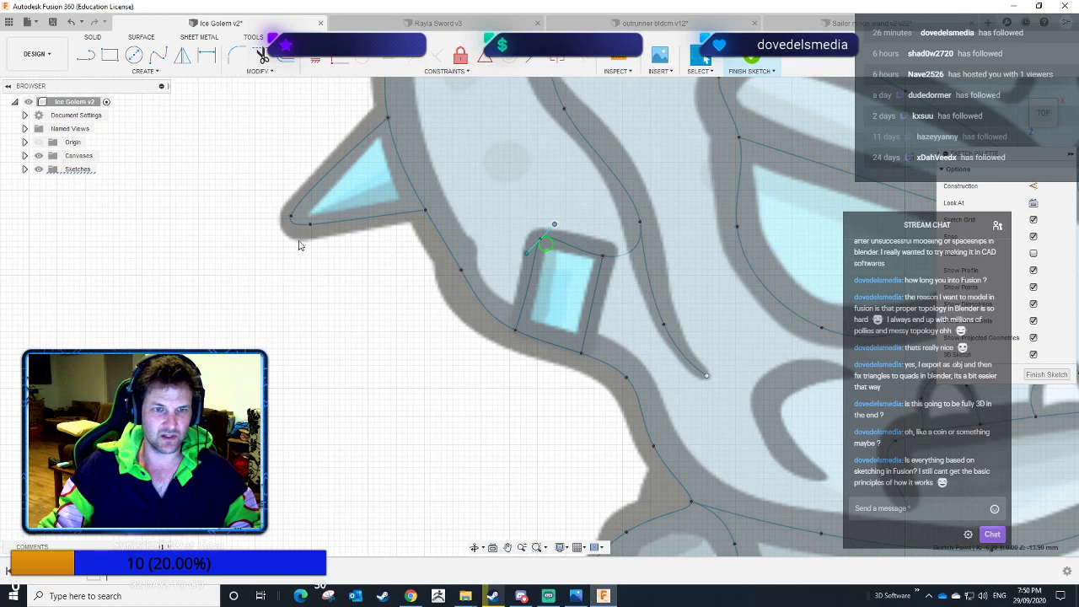
Shorten the spline tangent handle at the right corner of the large diamond-shaped crystal on the left side of the head.
mouse_move(366, 308)
middle_down()
mouse_move(371, 395)
mouse_move(395, 417)
middle_up()
scroll(311, 199, up, 1)
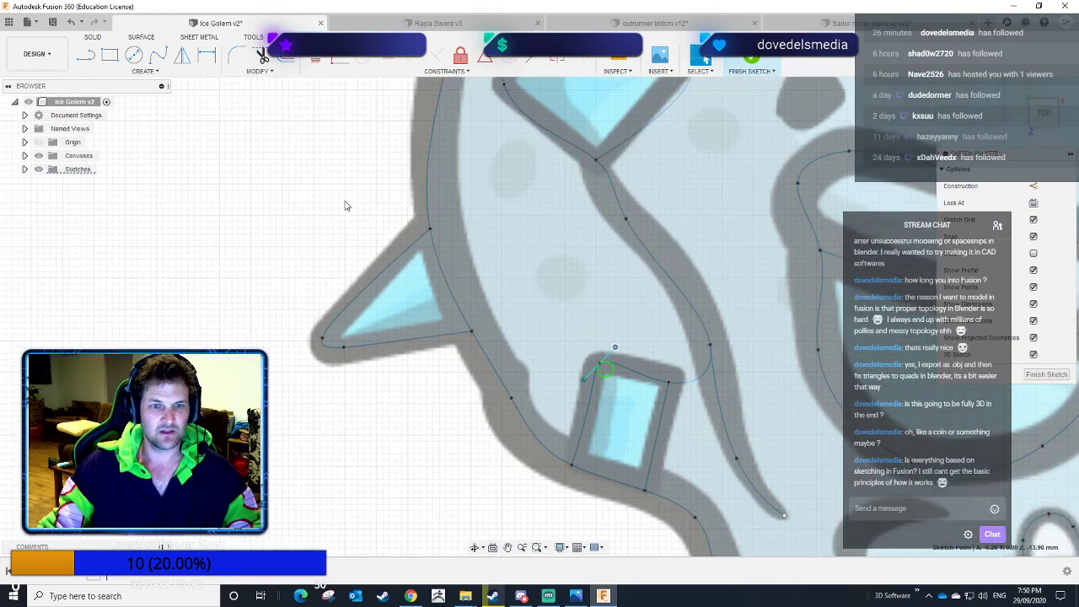
scroll(345, 201, down, 5)
middle_drag(475, 228, 428, 313)
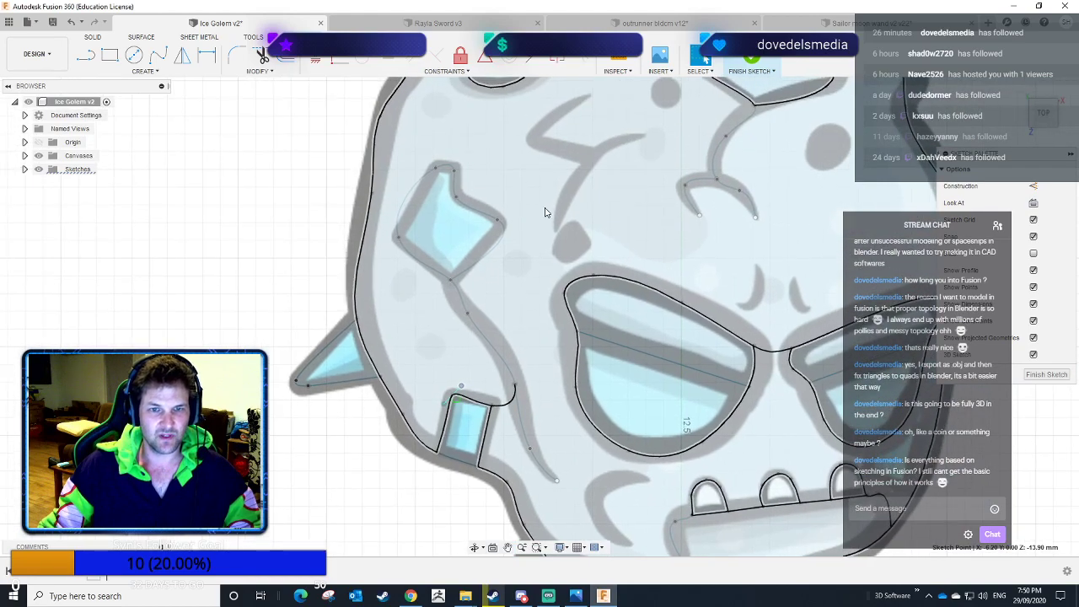
click(497, 221)
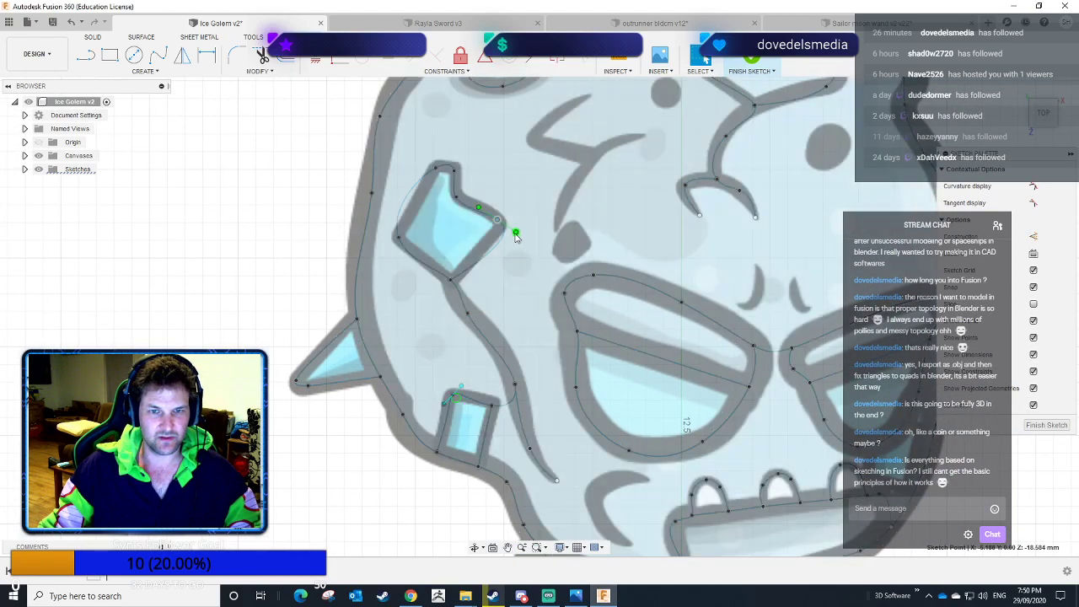
mouse_move(514, 231)
mouse_down()
mouse_move(510, 219)
mouse_move(510, 228)
mouse_up()
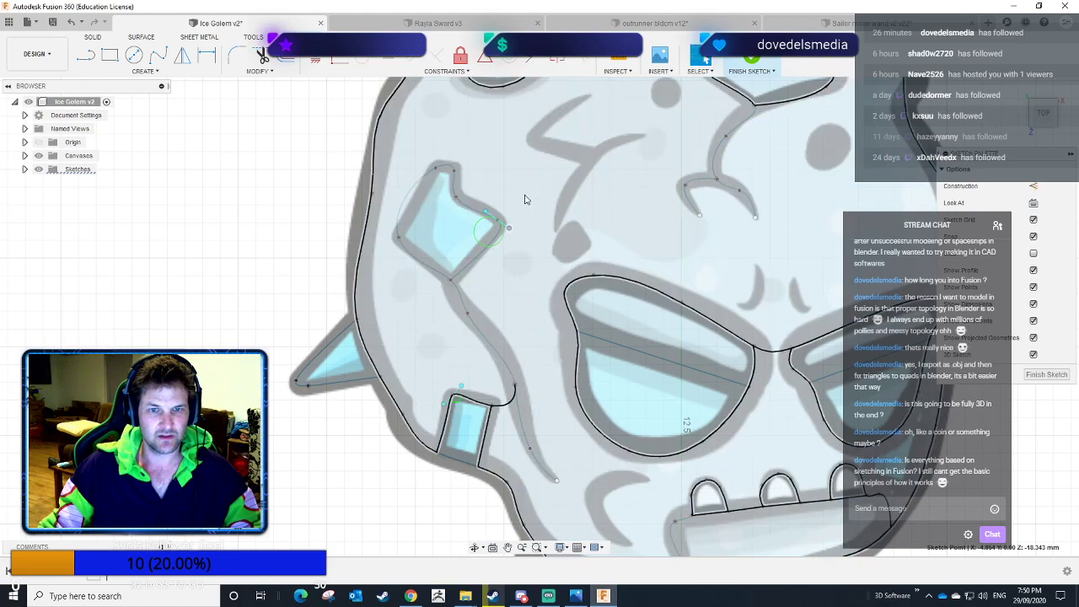
Adjust the tangent handles at the top-left and left corners of the diamond-shaped crystal so the spline follows its straight edge.
click(455, 178)
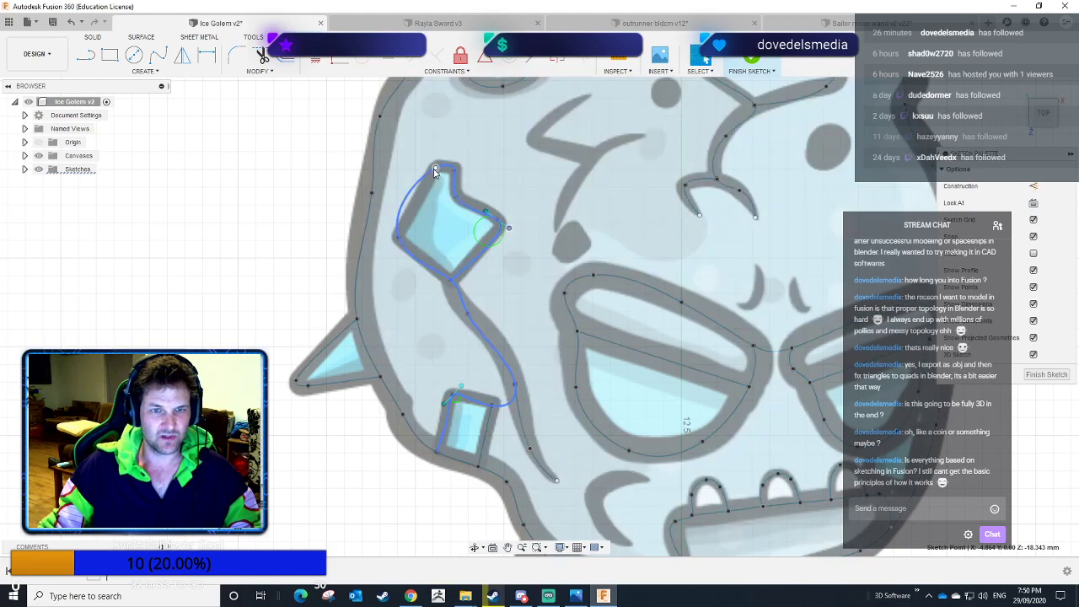
click(435, 169)
mouse_move(476, 158)
mouse_down()
mouse_move(461, 141)
mouse_move(451, 151)
mouse_up()
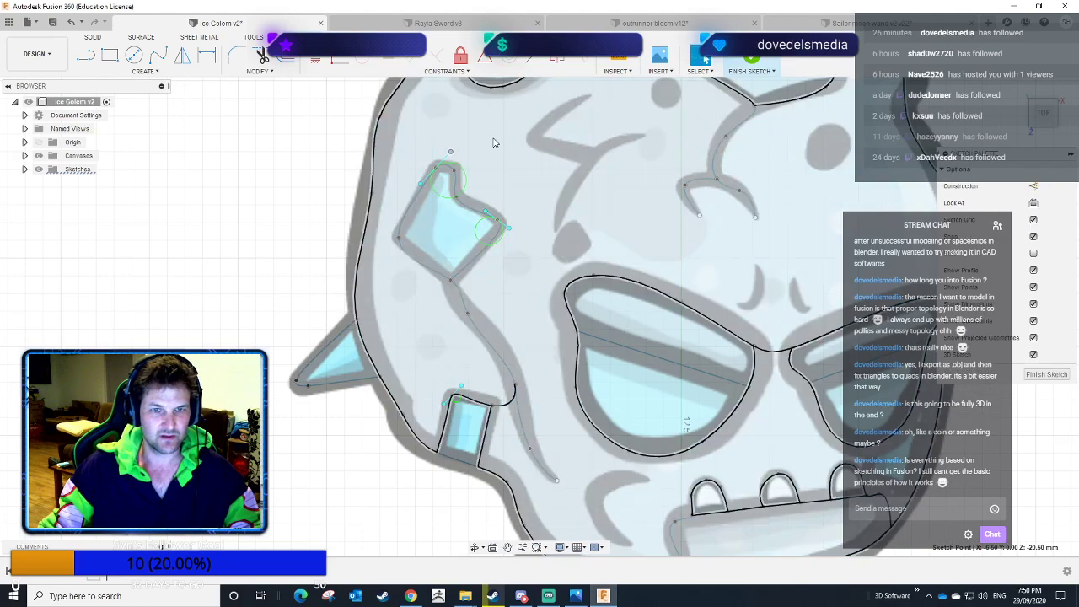
click(399, 237)
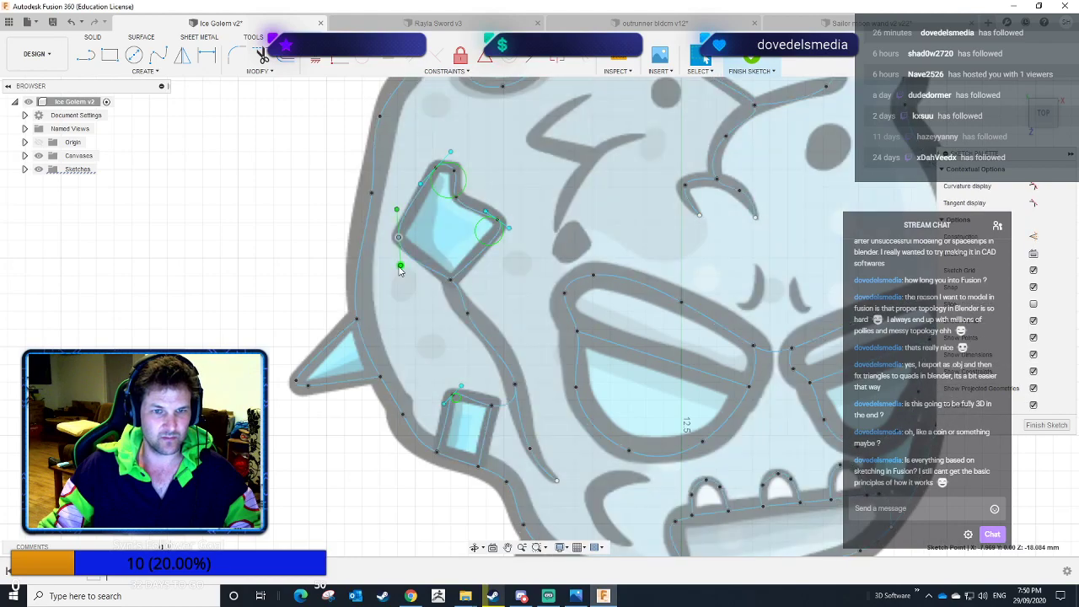
drag(400, 268, 397, 253)
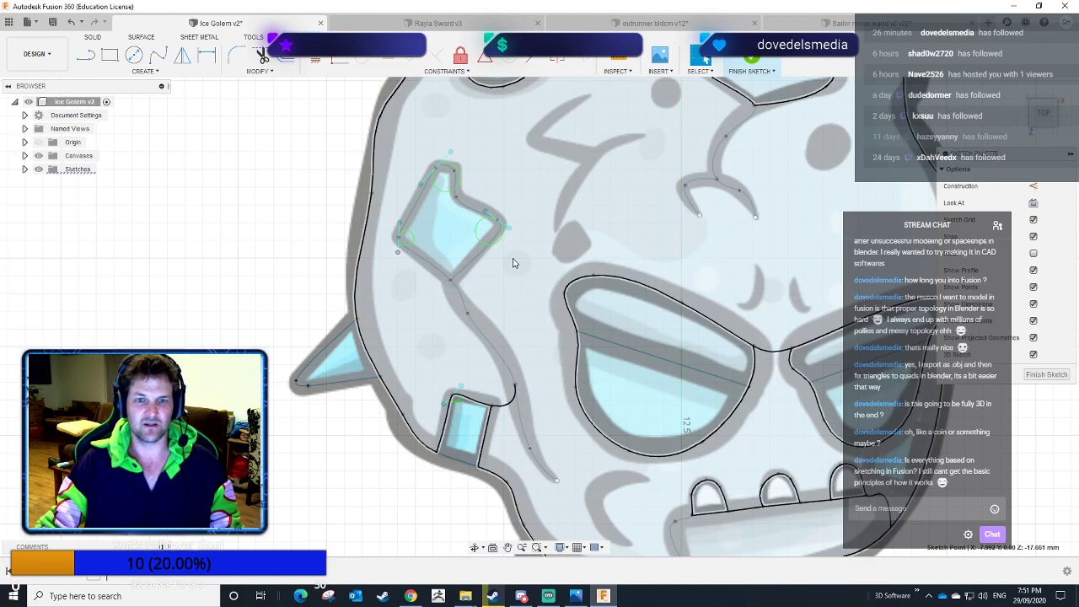
Swing the tangent handle of the head outline point at the bump beside the left horn to a steep, nearly vertical direction.
mouse_move(631, 176)
middle_down()
mouse_move(574, 265)
mouse_move(577, 352)
middle_up()
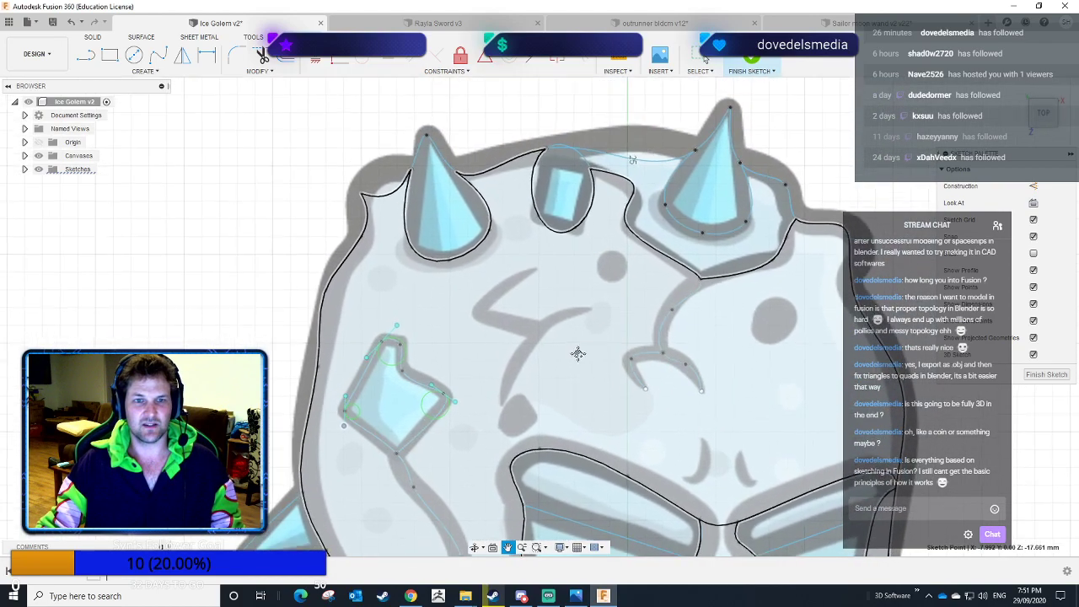
middle_drag(488, 344, 513, 398)
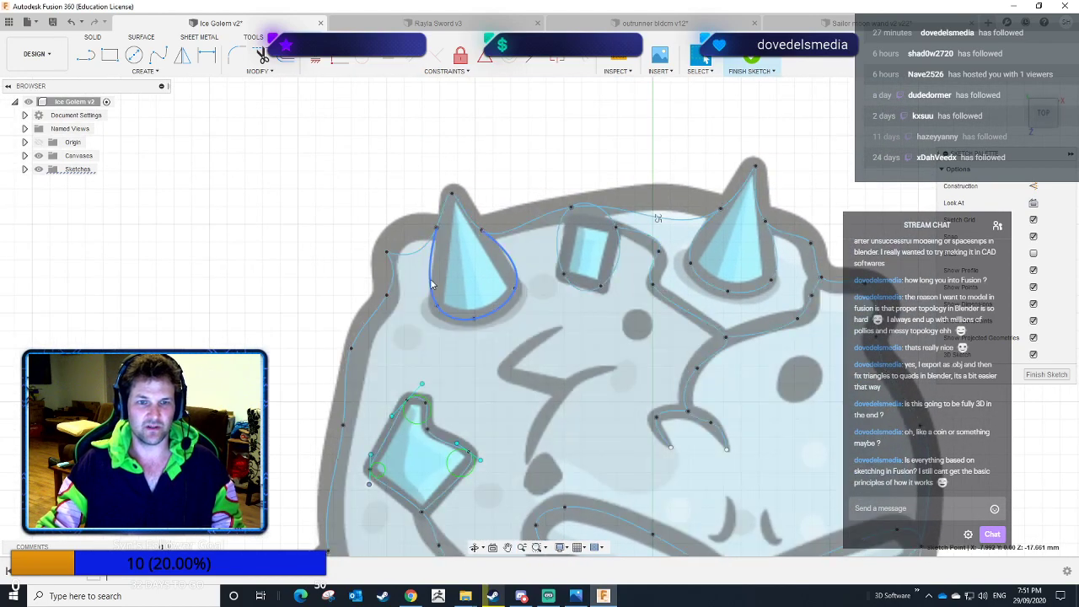
click(385, 252)
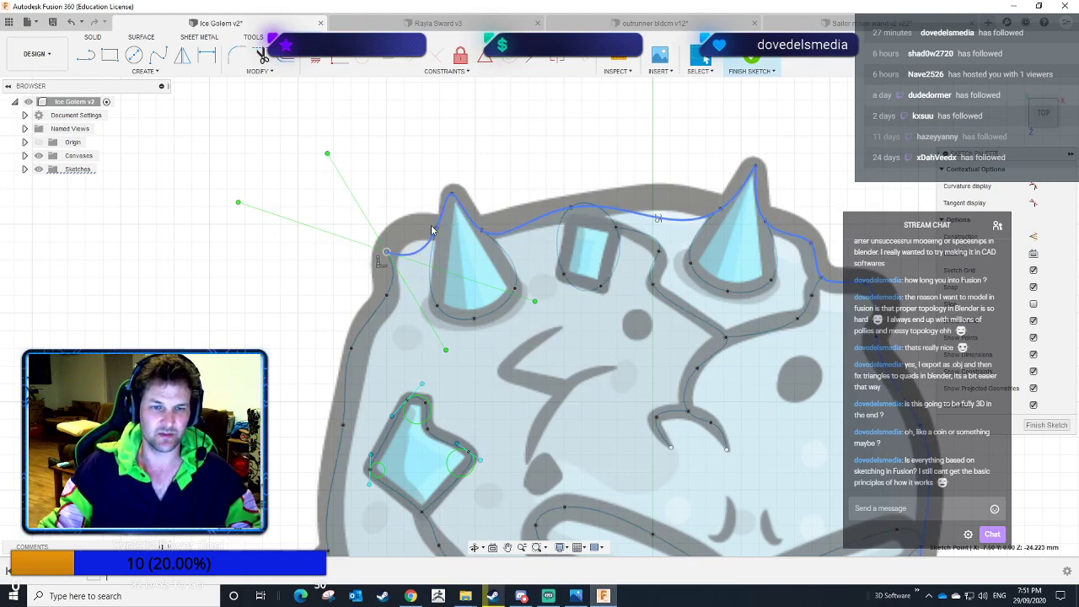
click(238, 203)
drag(228, 221, 367, 398)
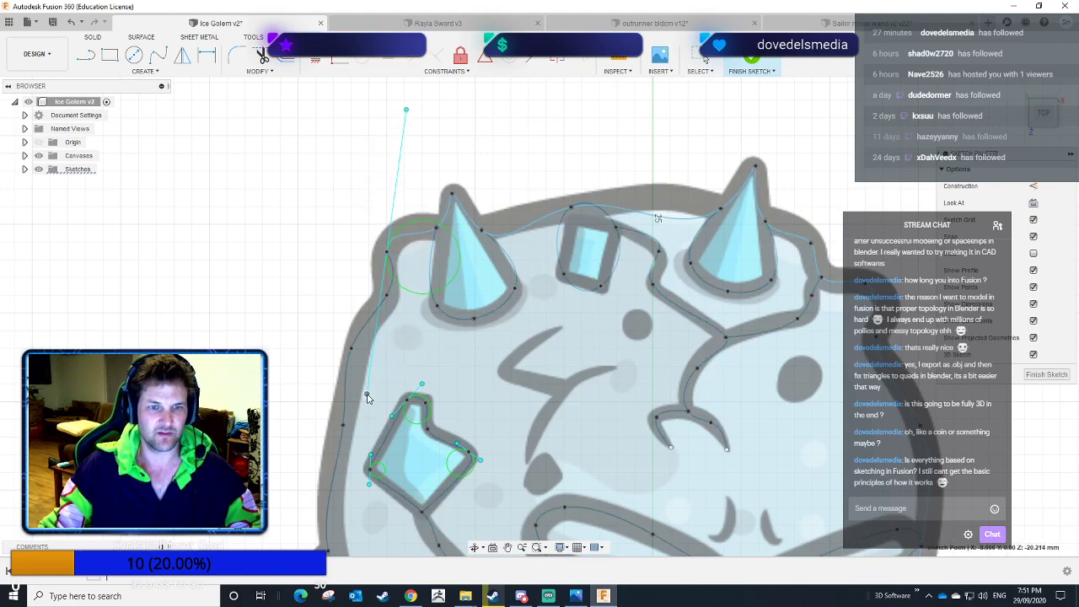
Shorten and realign the tangent handles of the two head outline points below the upper-left bump to follow the canvas outline.
click(387, 299)
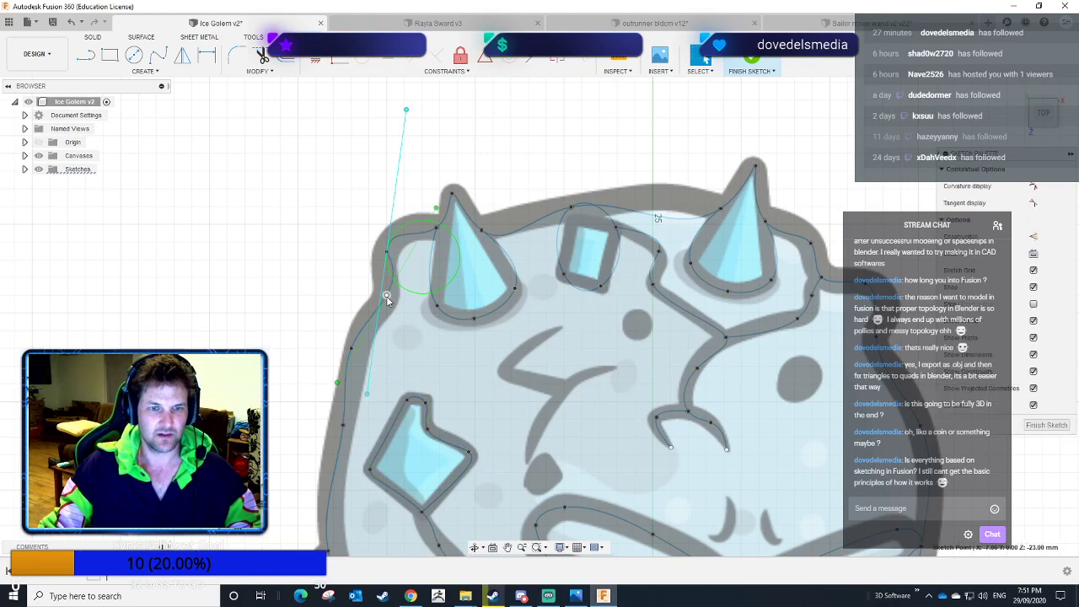
drag(438, 211, 404, 245)
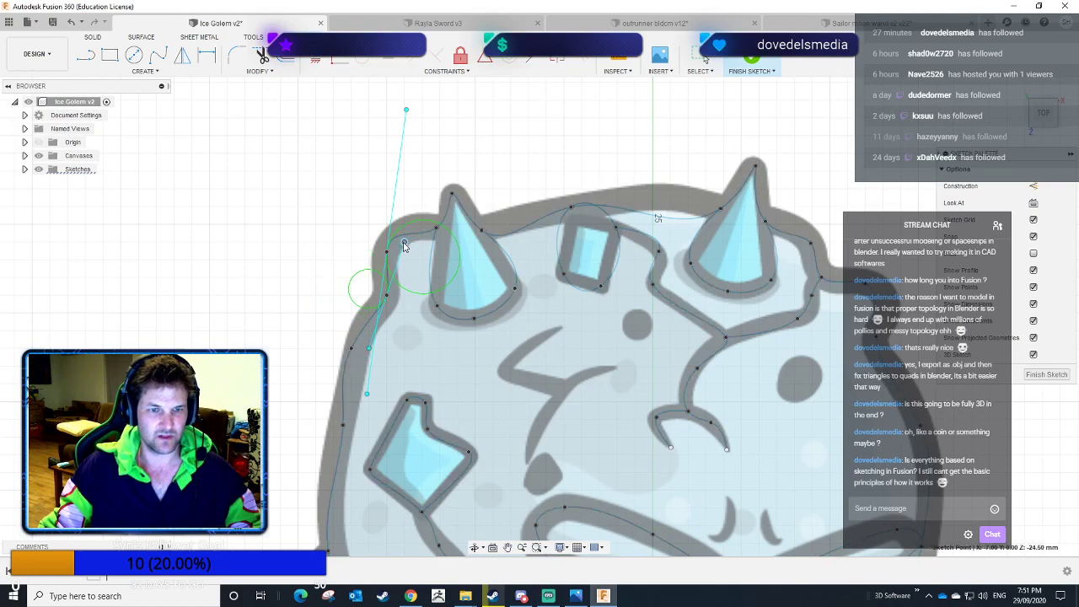
click(349, 349)
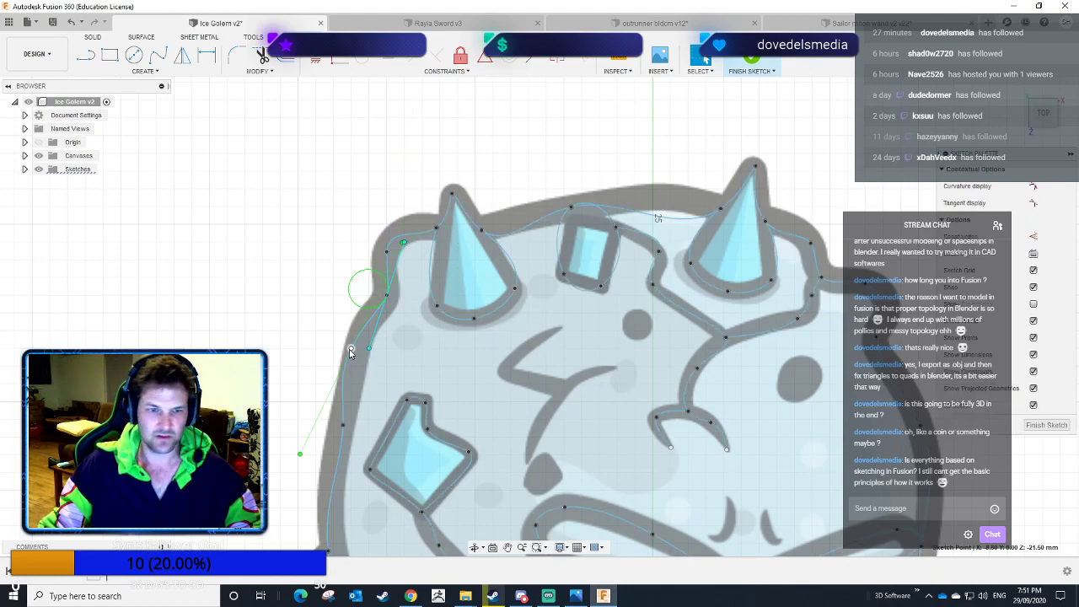
click(301, 453)
drag(309, 454, 322, 423)
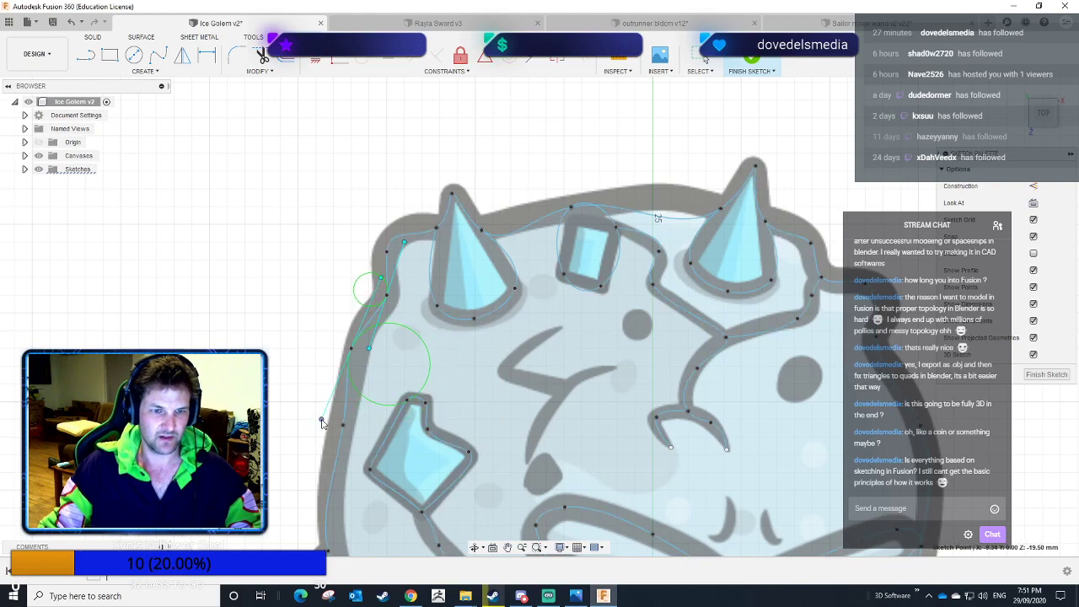
click(350, 349)
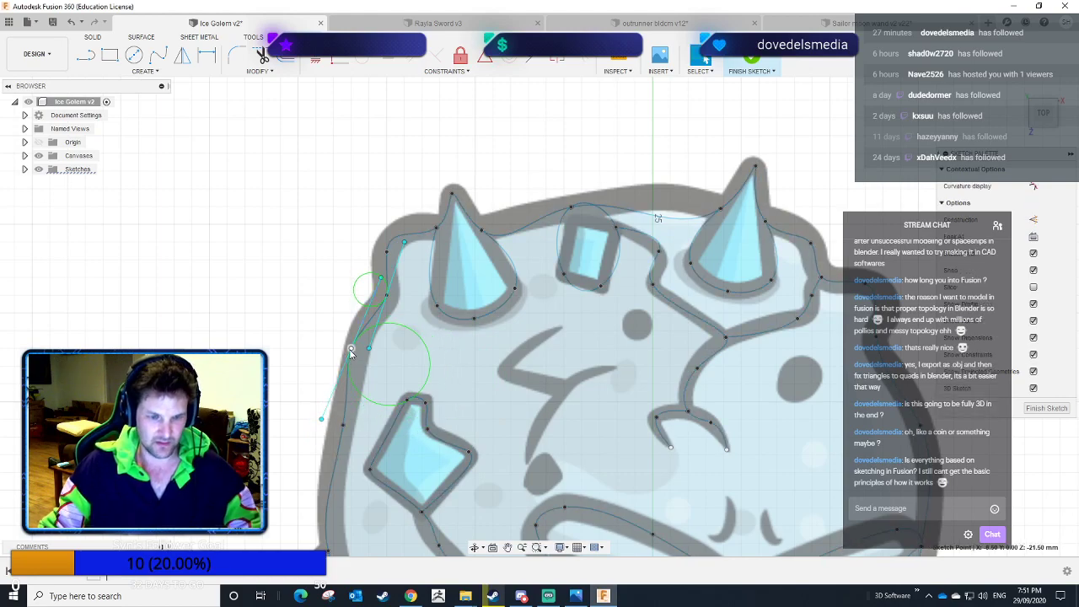
key(m)
drag(352, 352, 356, 353)
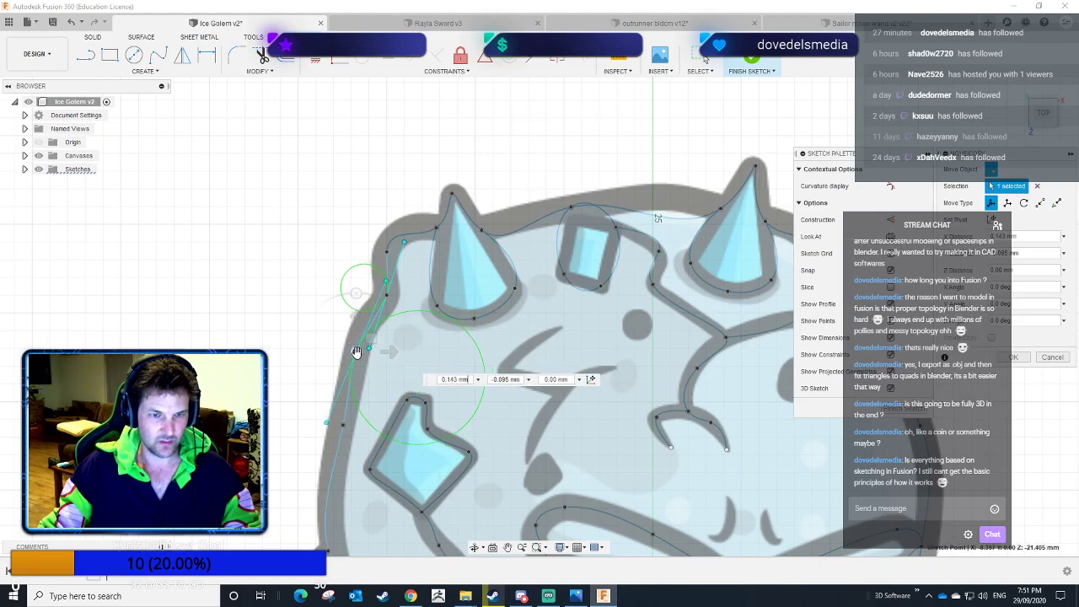
click(436, 228)
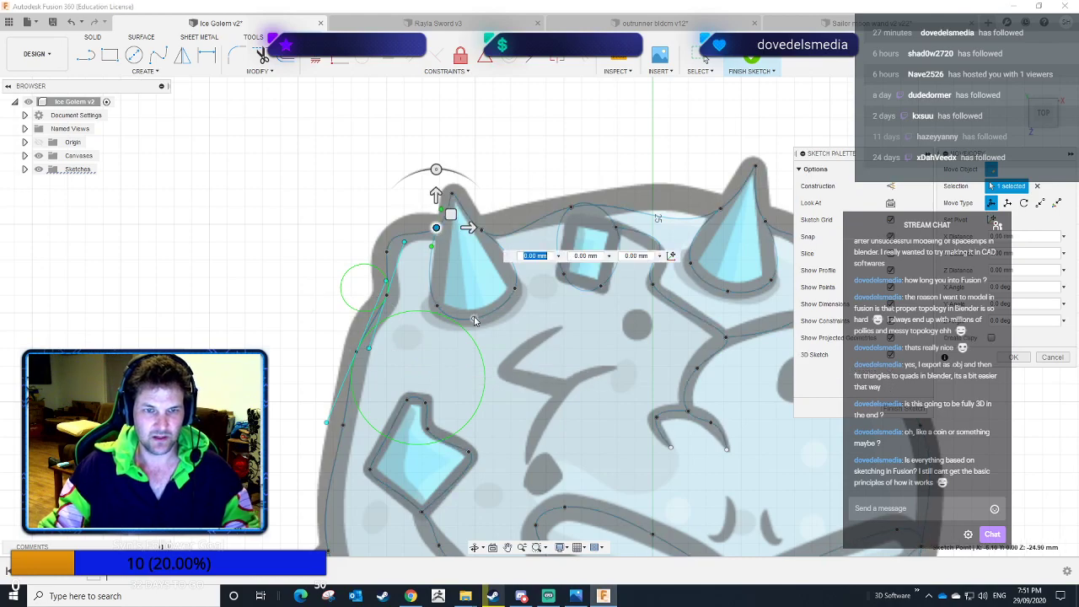
key(Escape)
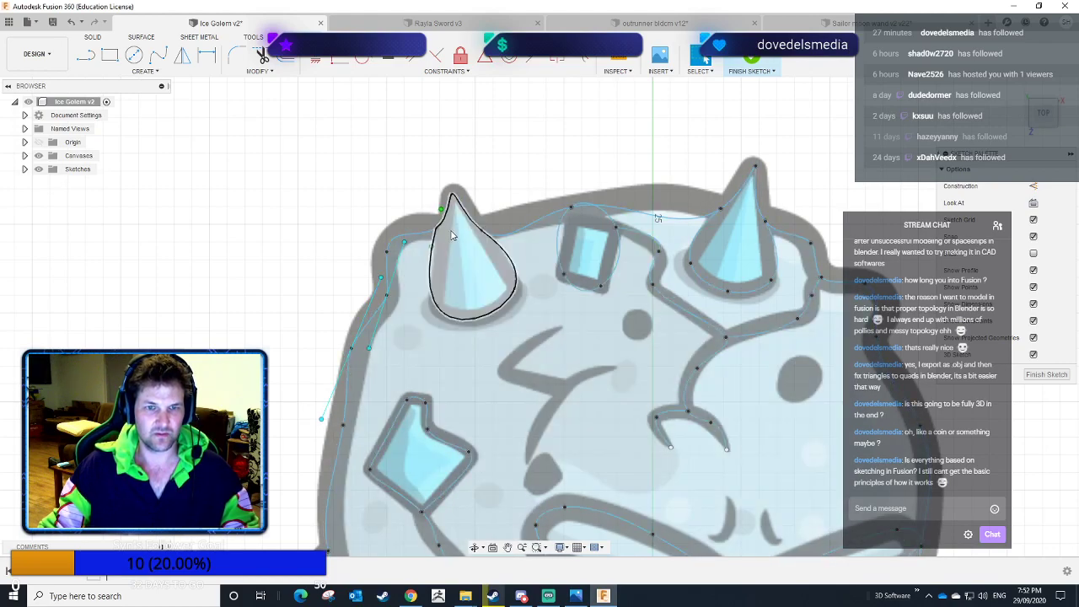
Lengthen and steepen the left horn's tip tangent handle, and turn its lower-left corner handle vertical to straighten the horn's left edge.
click(453, 195)
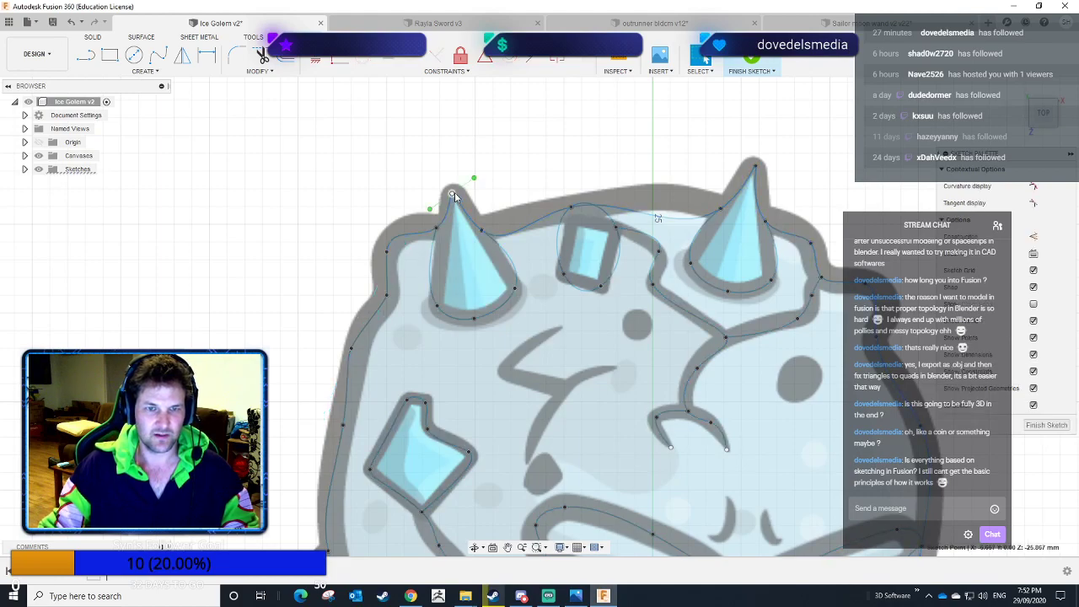
mouse_move(474, 177)
mouse_down()
mouse_move(494, 181)
mouse_move(501, 204)
mouse_move(465, 135)
mouse_move(524, 135)
mouse_move(487, 160)
mouse_up()
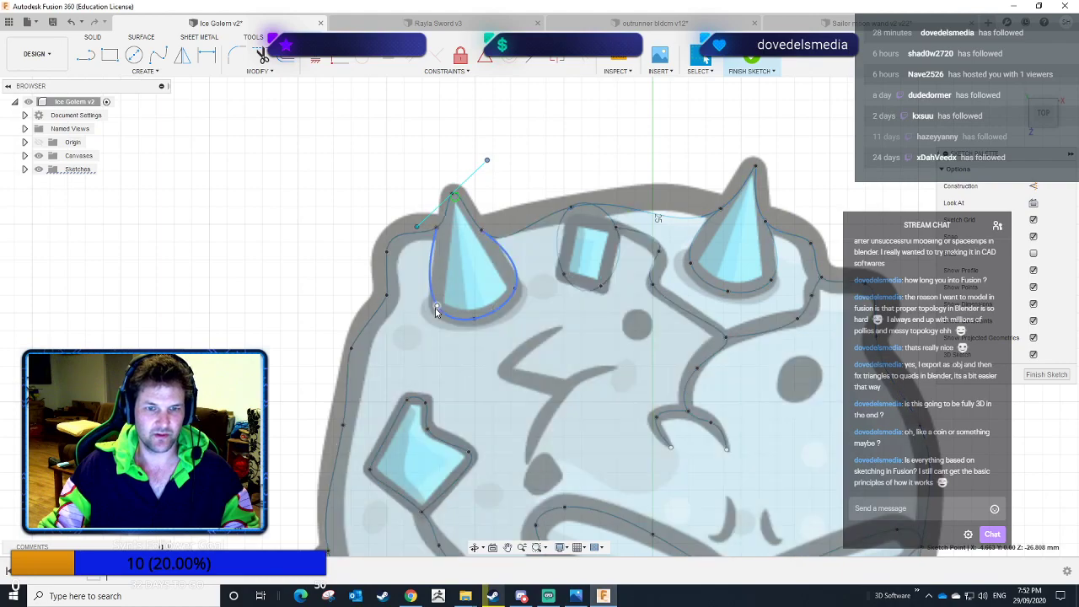
click(436, 308)
drag(443, 319, 431, 337)
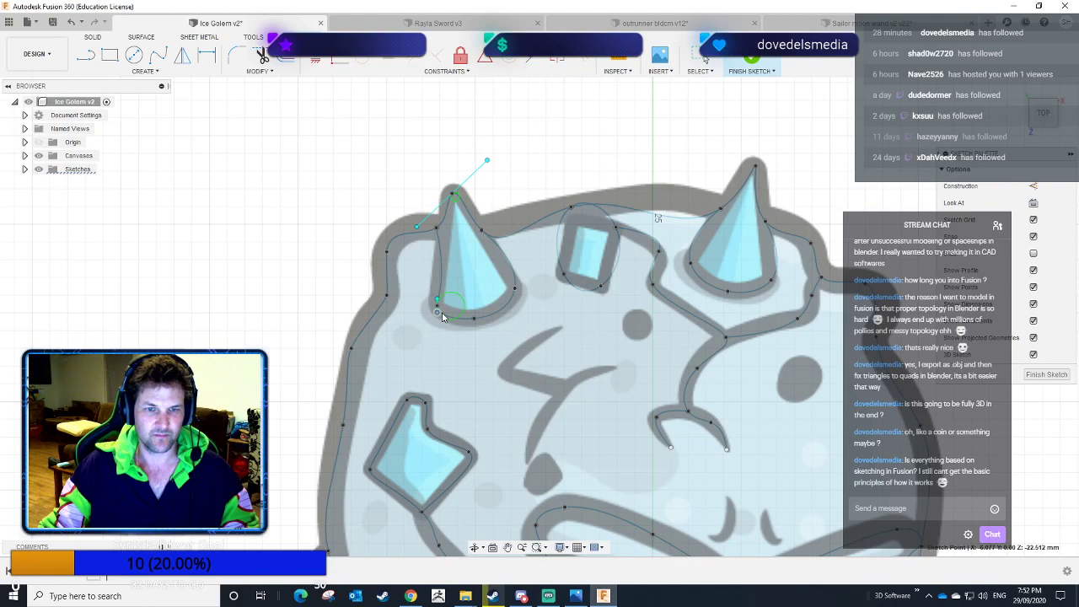
click(435, 231)
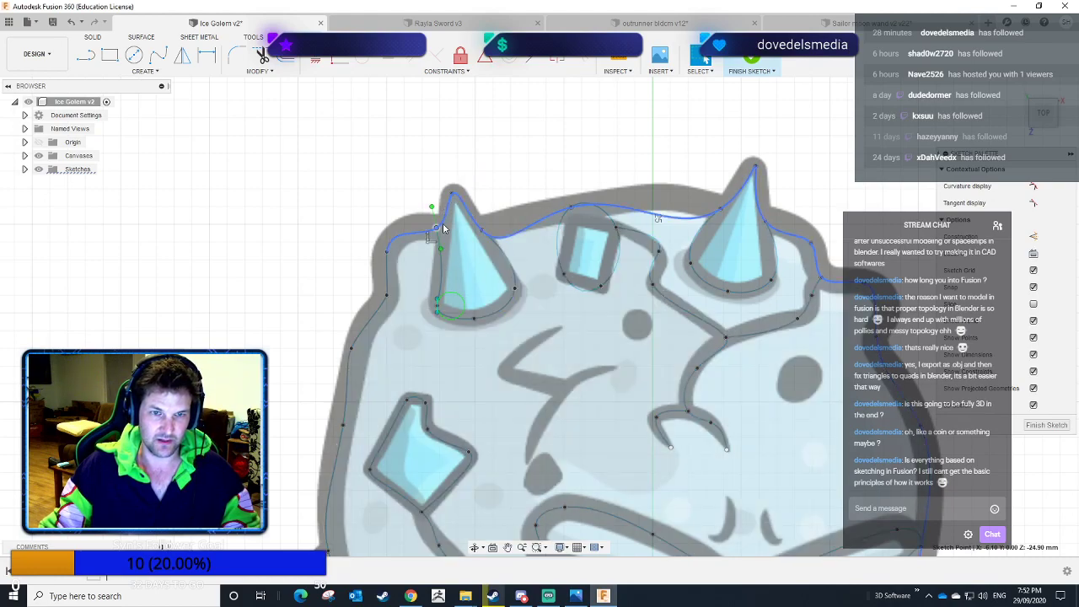
key(m)
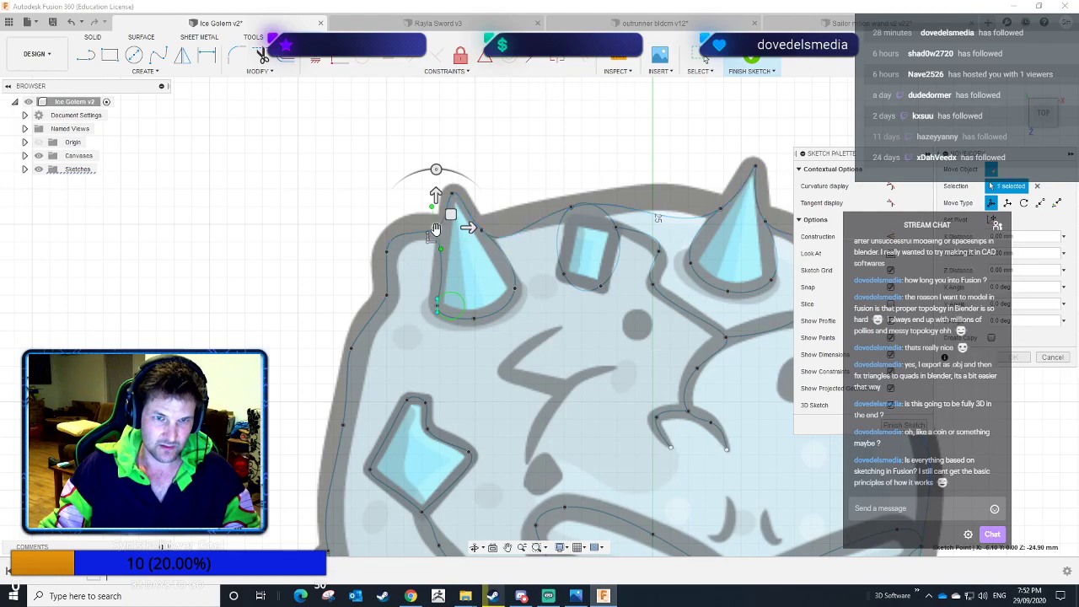
drag(436, 229, 441, 229)
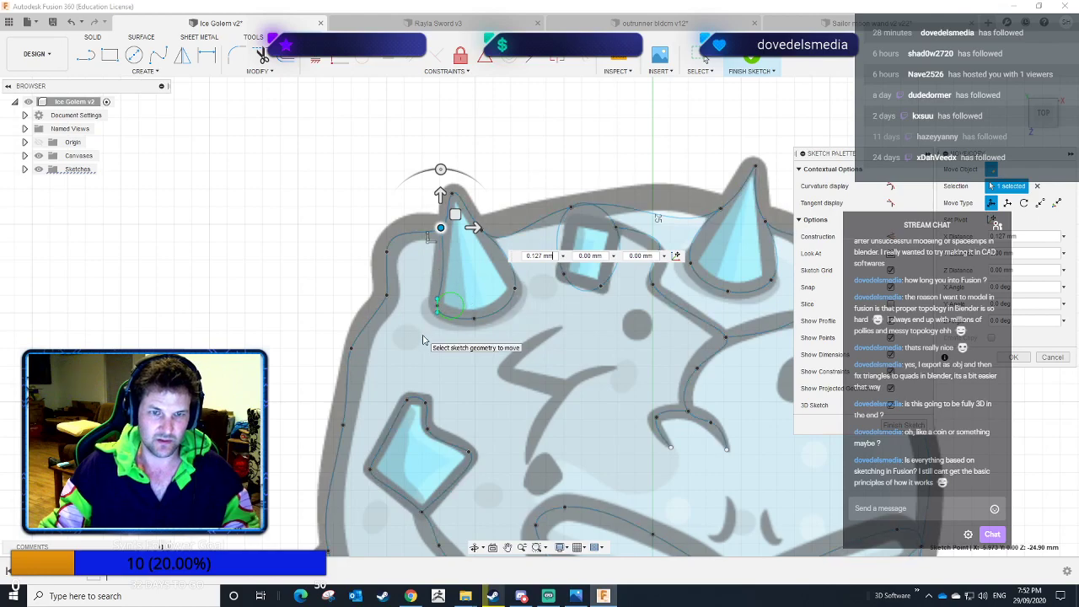
key(Escape)
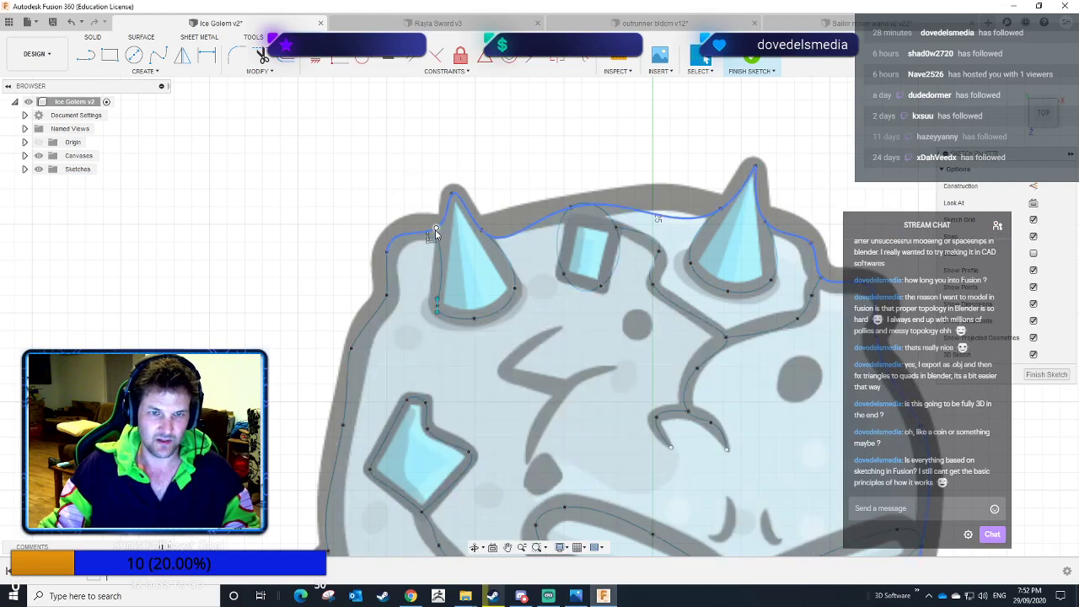
Shift the spline point where the head outline meets the left horn's left edge slightly right to match the canvas.
click(436, 230)
click(439, 228)
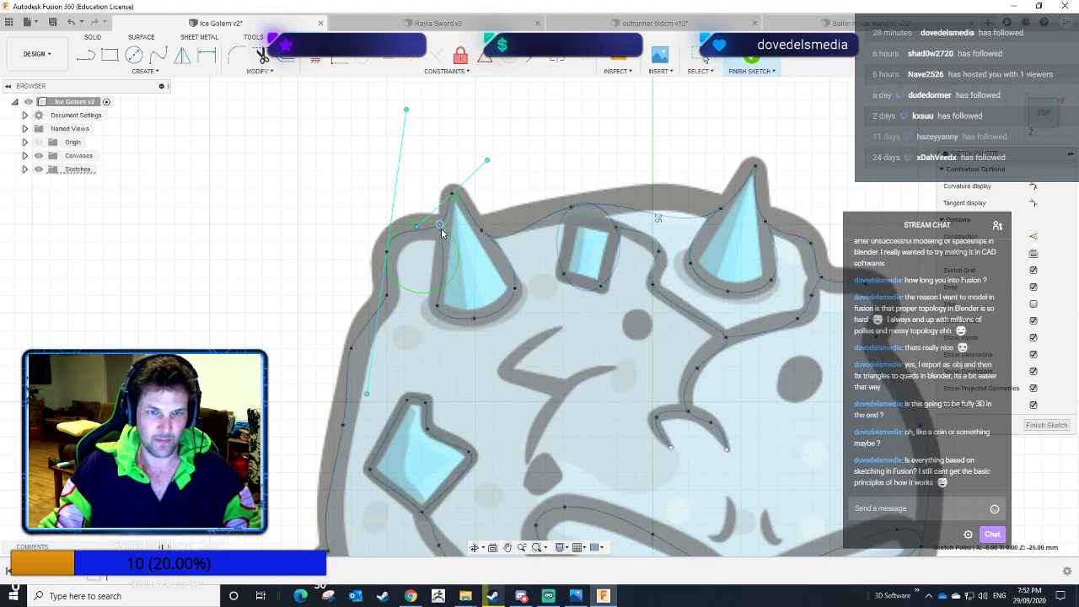
drag(441, 228, 443, 231)
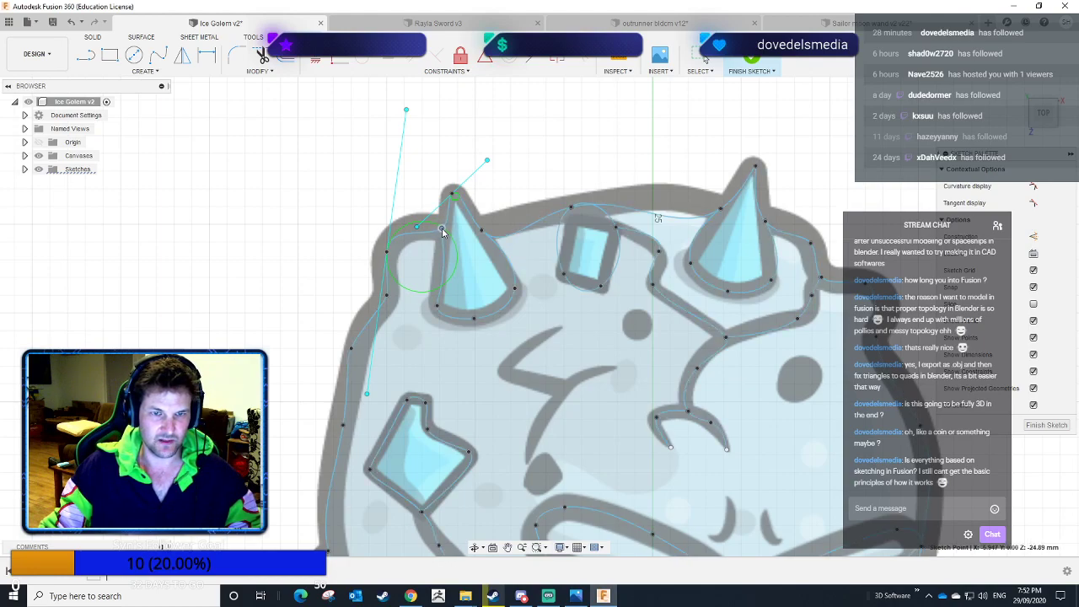
Adjust the tangent handles at the left horn's lower-left corner and base midpoint so the spline rounds the base like the canvas.
click(437, 307)
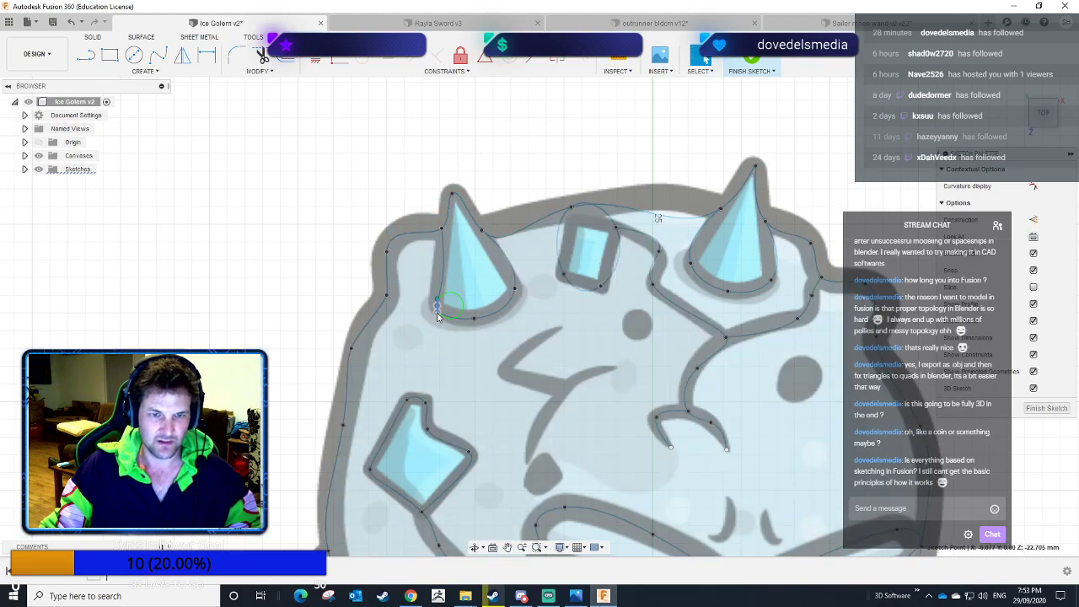
drag(437, 312, 438, 329)
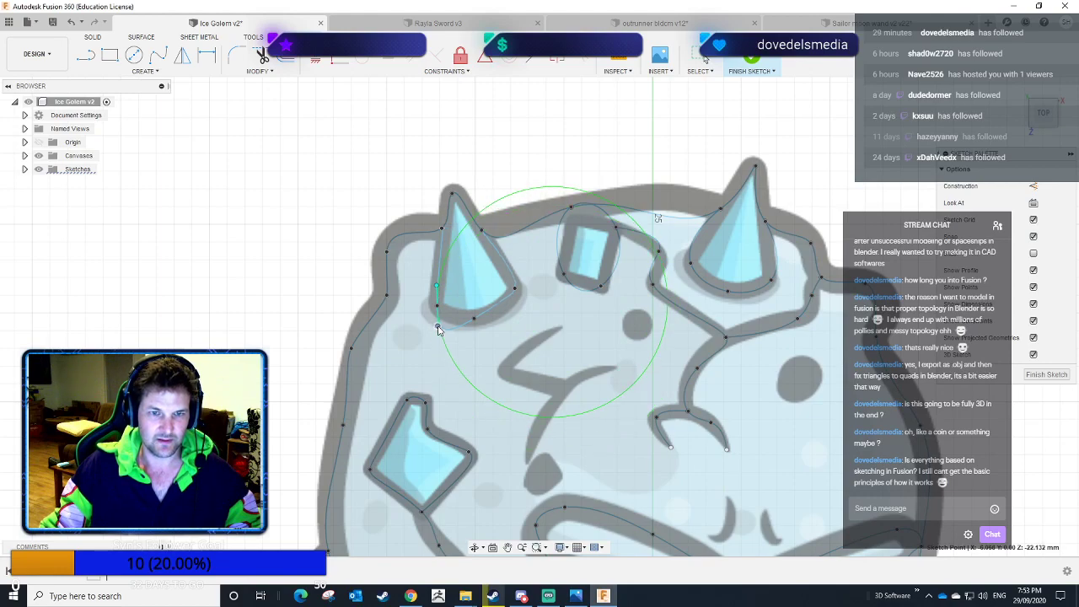
click(472, 320)
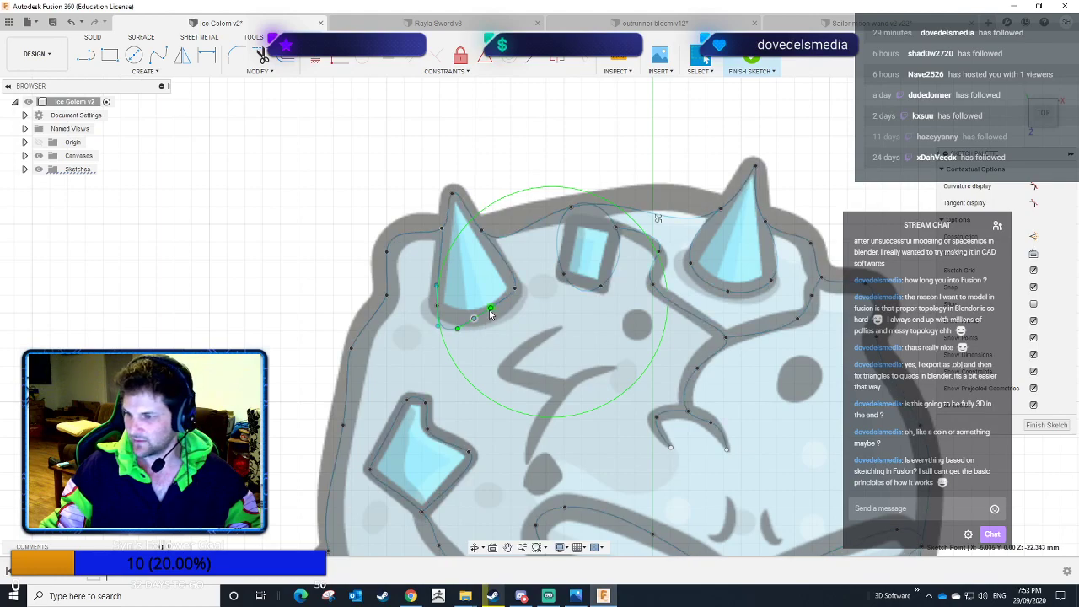
mouse_move(492, 314)
mouse_down()
mouse_move(503, 328)
mouse_move(491, 305)
mouse_move(487, 327)
mouse_move(484, 317)
mouse_up()
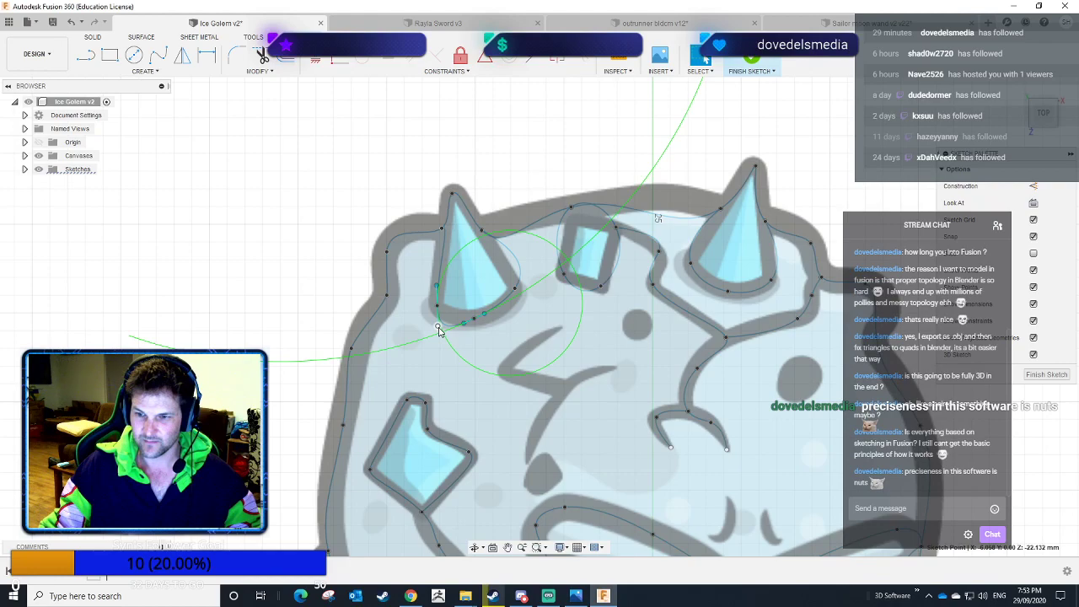
drag(437, 332, 440, 317)
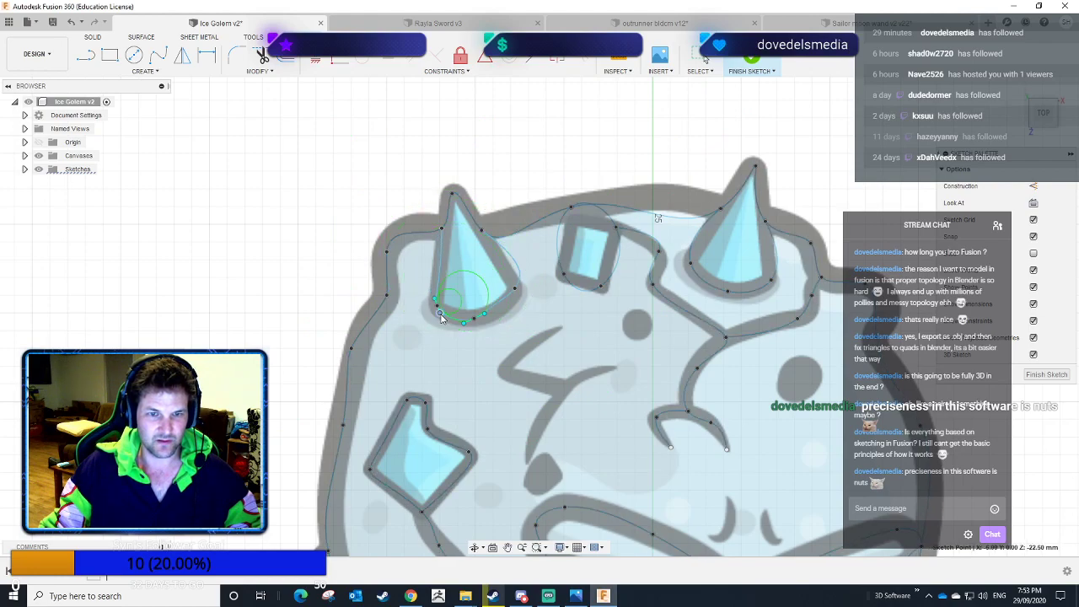
scroll(440, 317, up, 3)
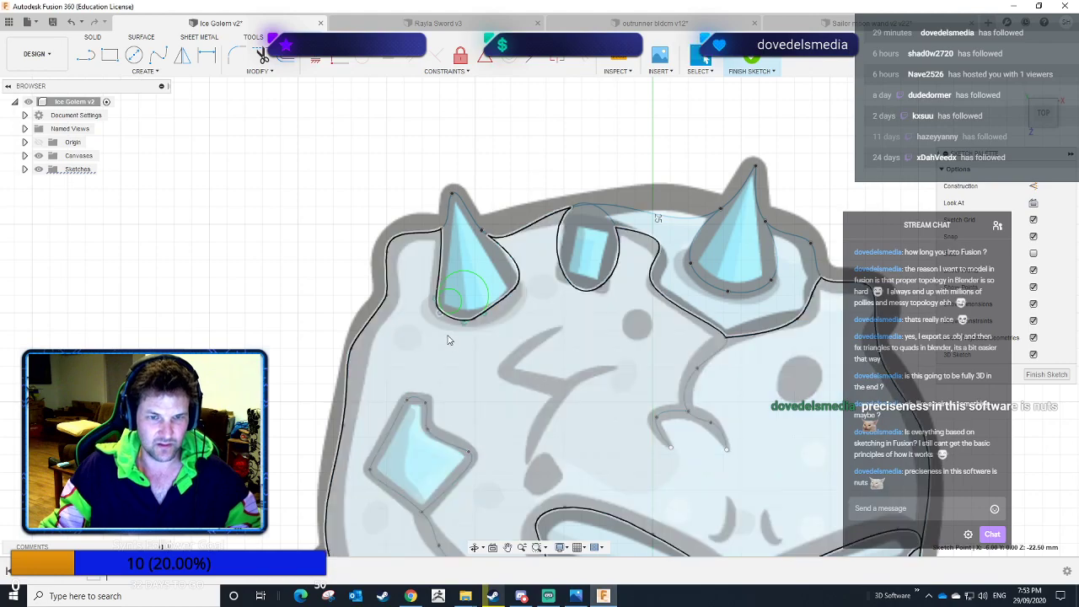
scroll(450, 327, down, 3)
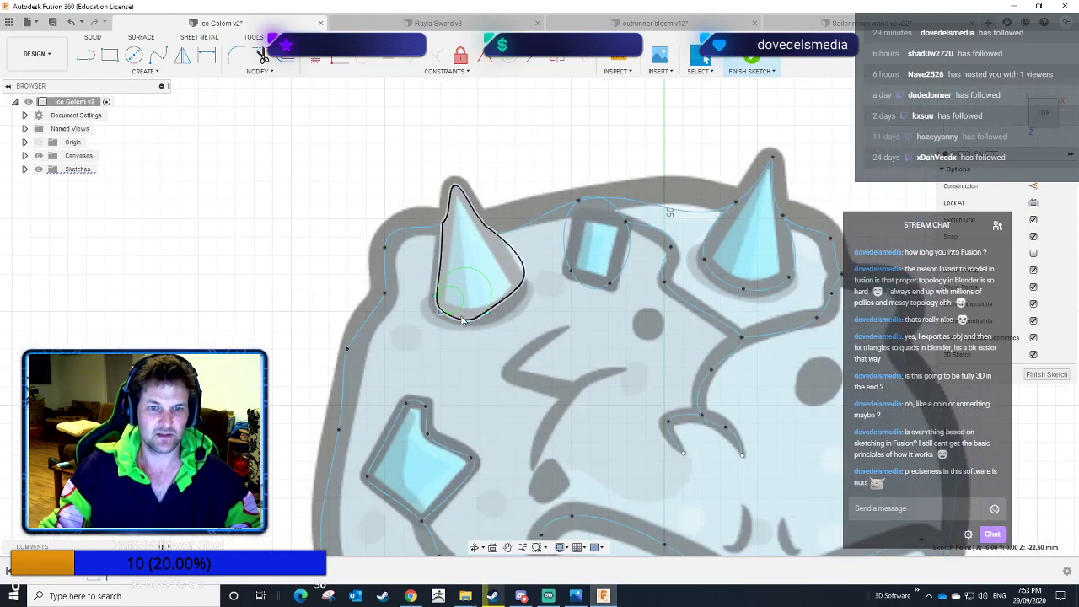
drag(478, 322, 489, 321)
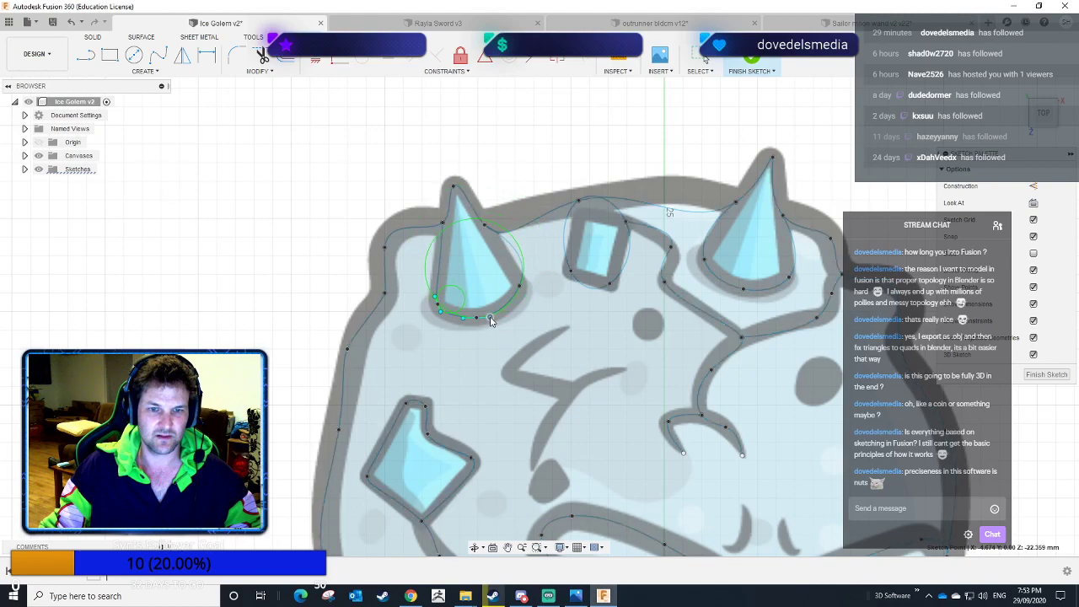
Make the tangent handle at the left horn's lower-right corner short and nearly vertical so the right edge follows the canvas.
click(520, 286)
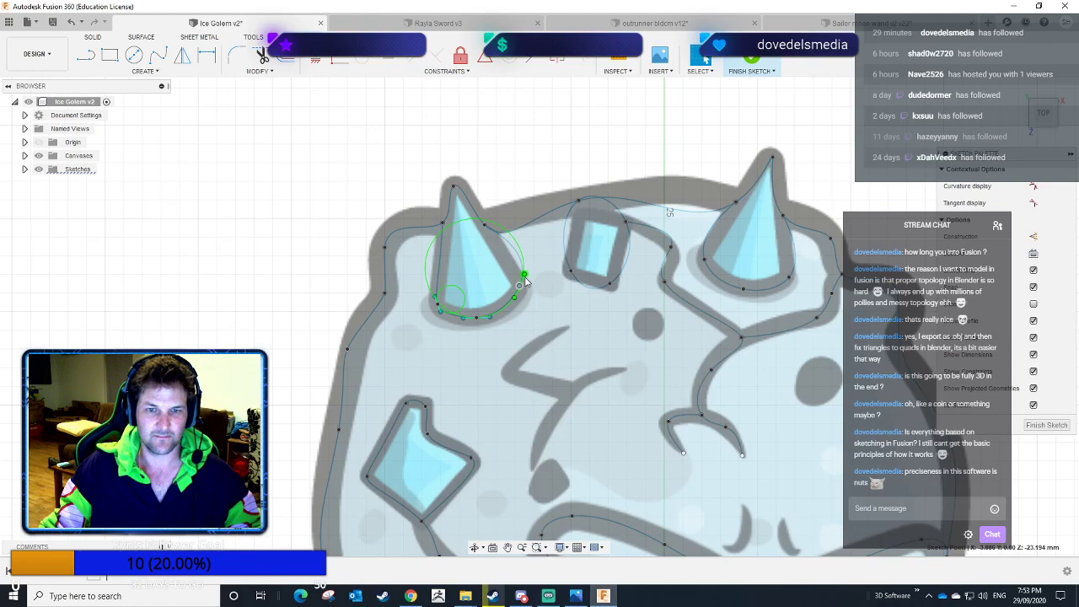
drag(524, 276, 517, 276)
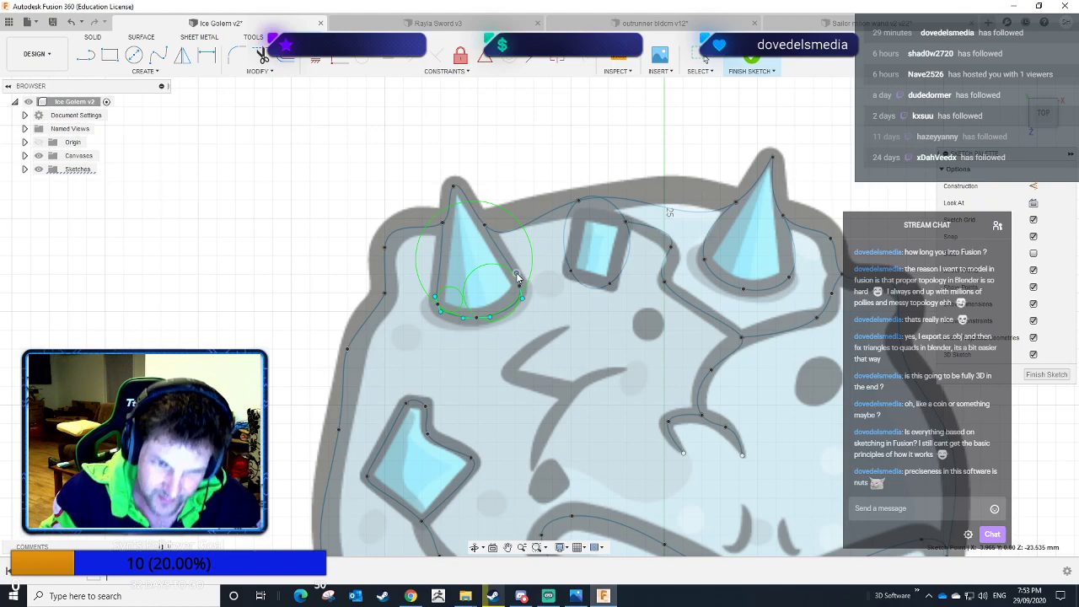
scroll(517, 277, up, 5)
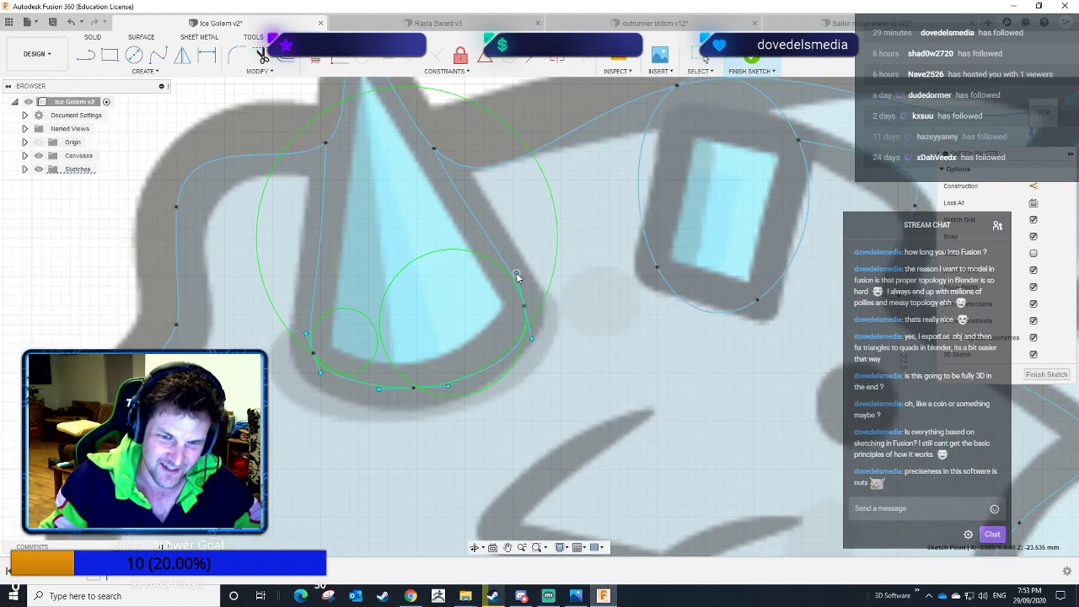
drag(516, 277, 520, 288)
drag(521, 285, 523, 285)
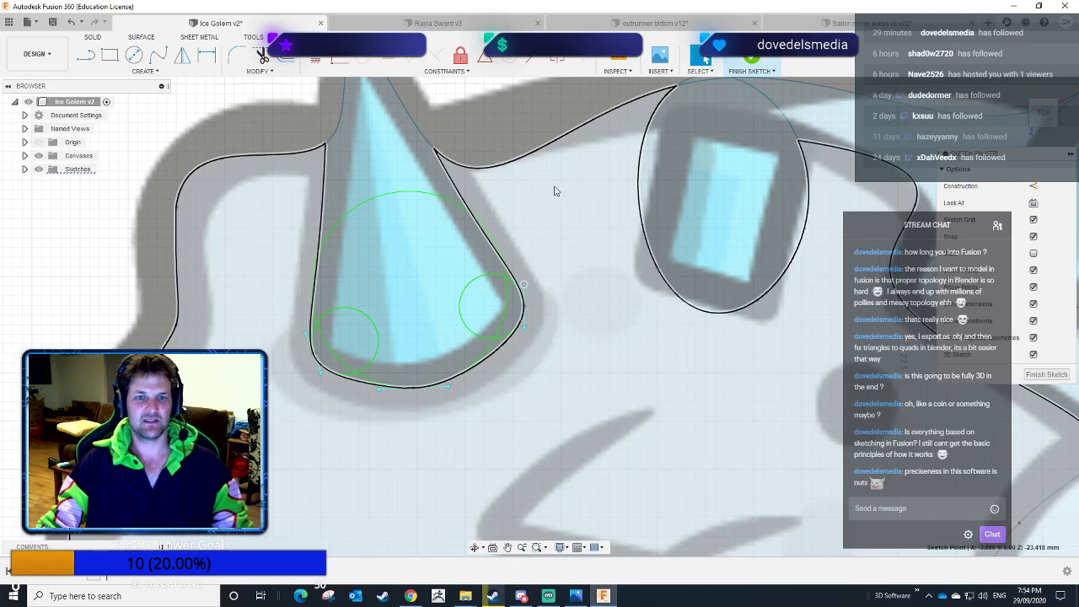
Steepen and shorten the tangent handles at the two bottom corners of the small rectangular crystal between the horns.
scroll(561, 245, down, 6)
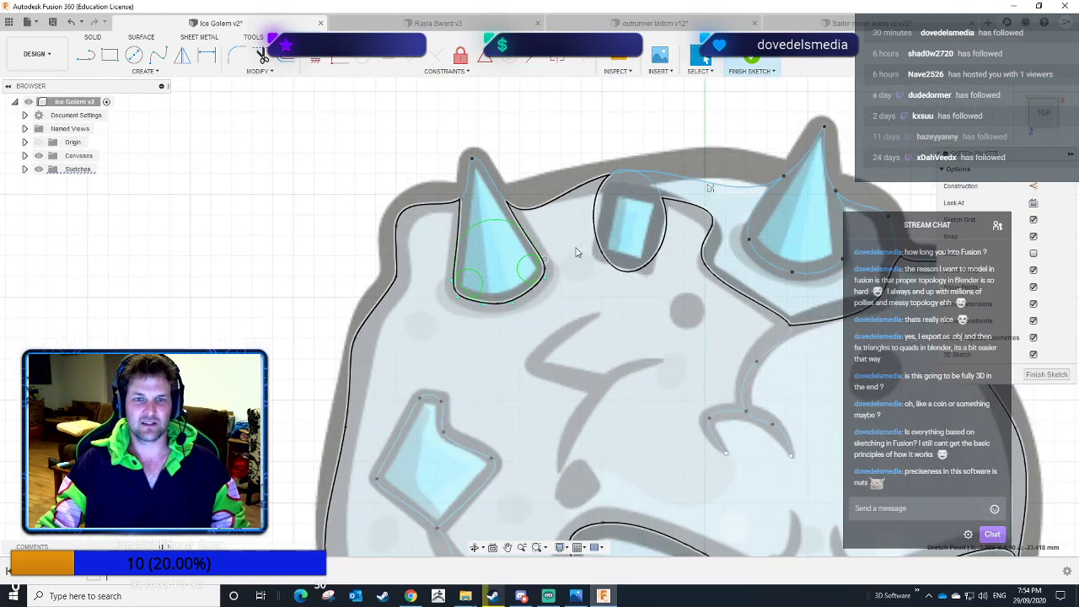
mouse_move(571, 279)
middle_down()
mouse_move(494, 320)
mouse_move(494, 281)
mouse_move(488, 292)
middle_up()
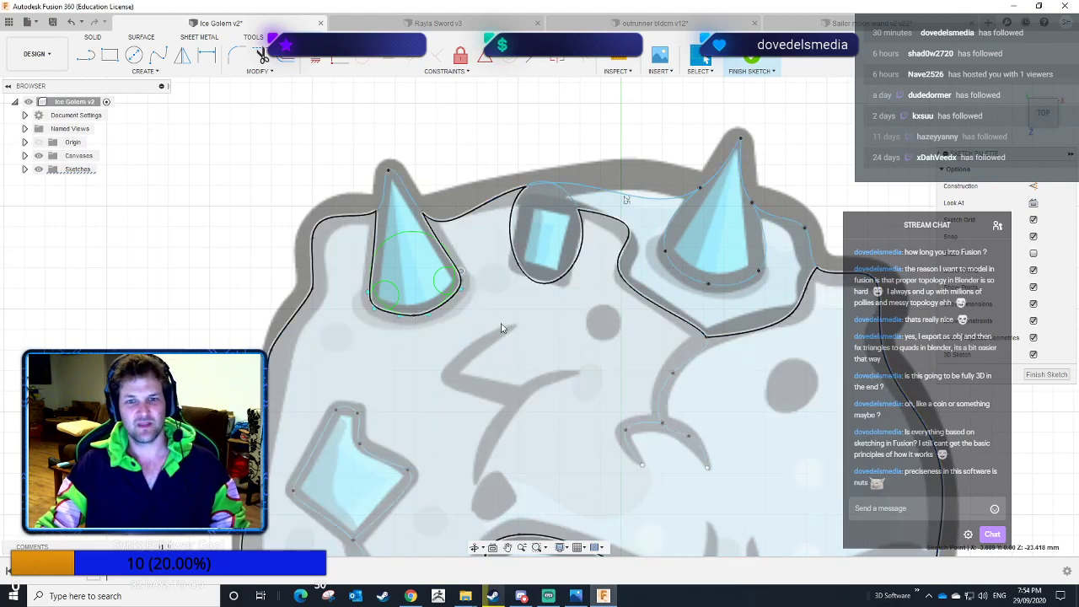
middle_drag(593, 355, 445, 306)
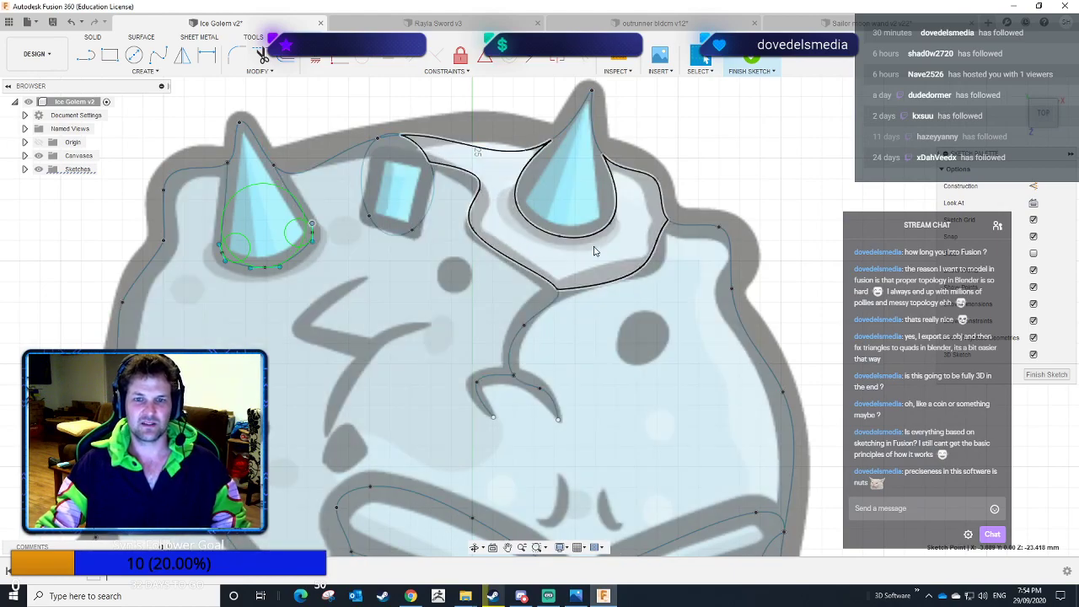
click(403, 237)
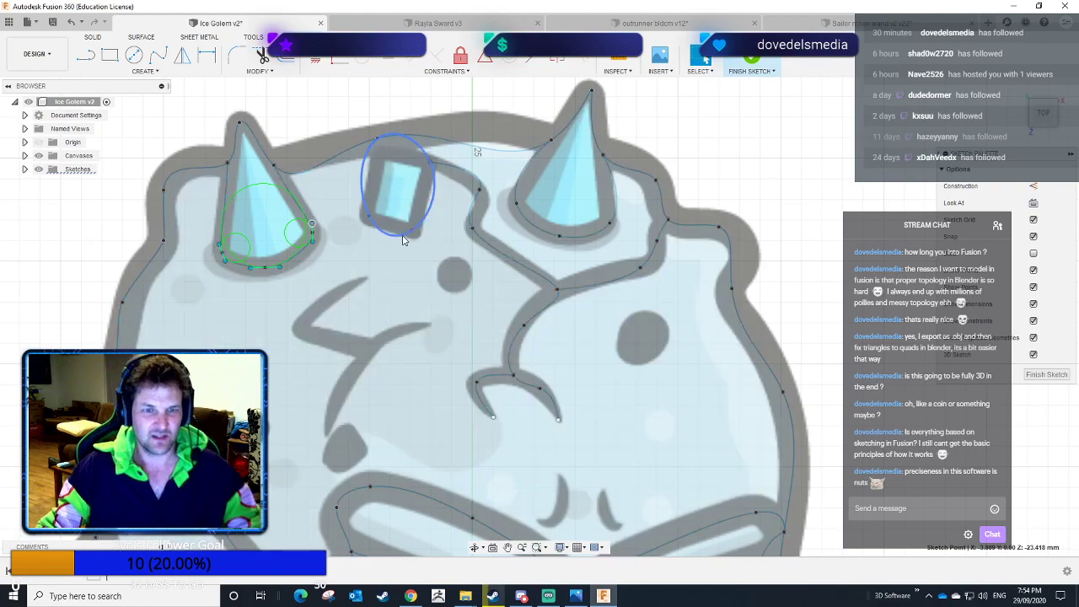
click(411, 232)
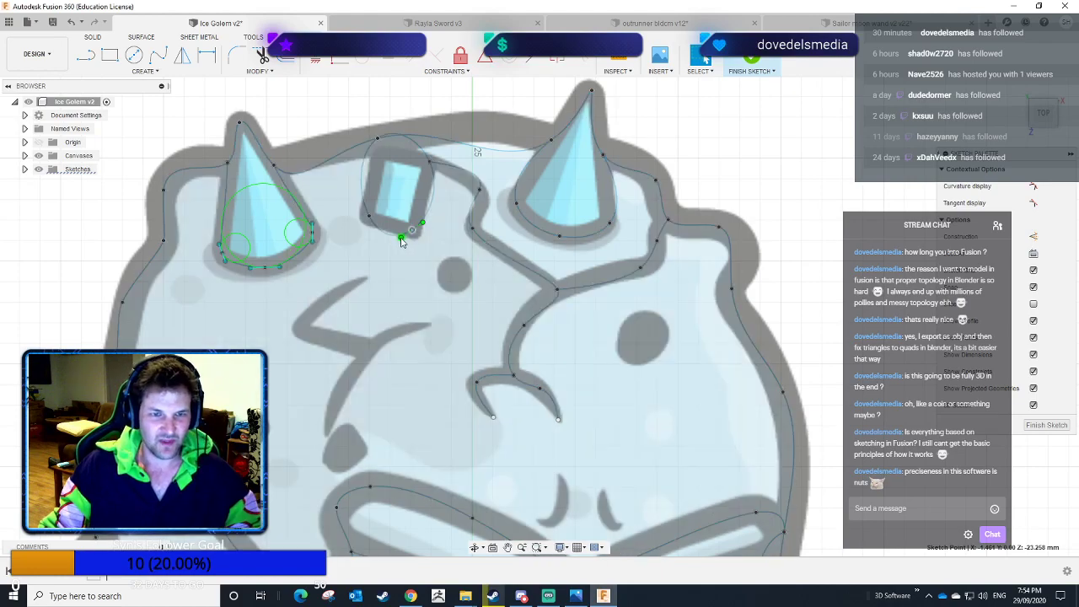
click(402, 242)
mouse_move(402, 242)
mouse_down()
mouse_move(409, 229)
mouse_move(412, 241)
mouse_up()
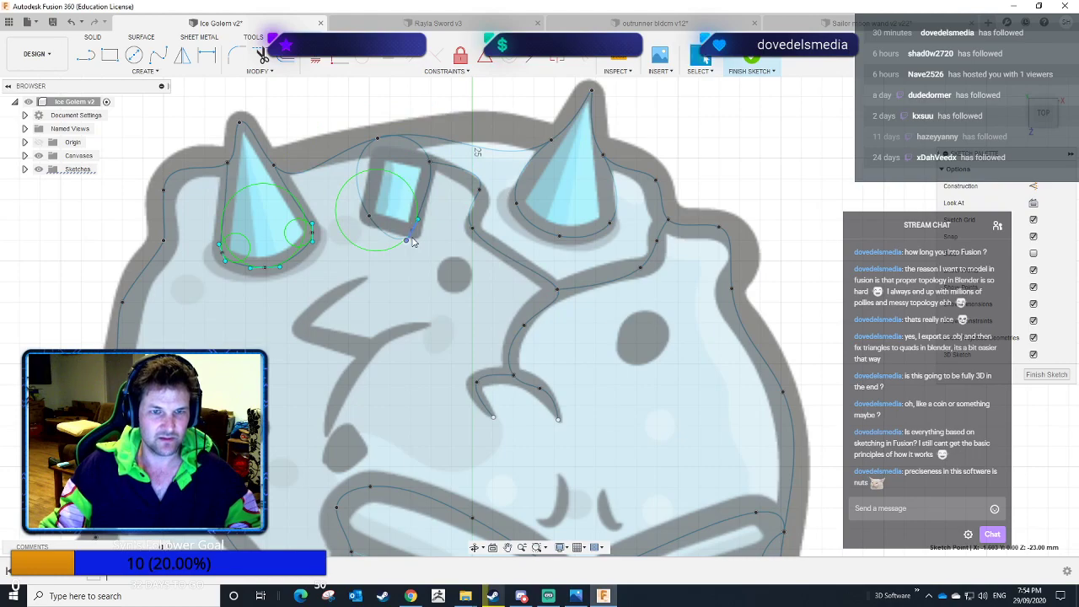
click(368, 217)
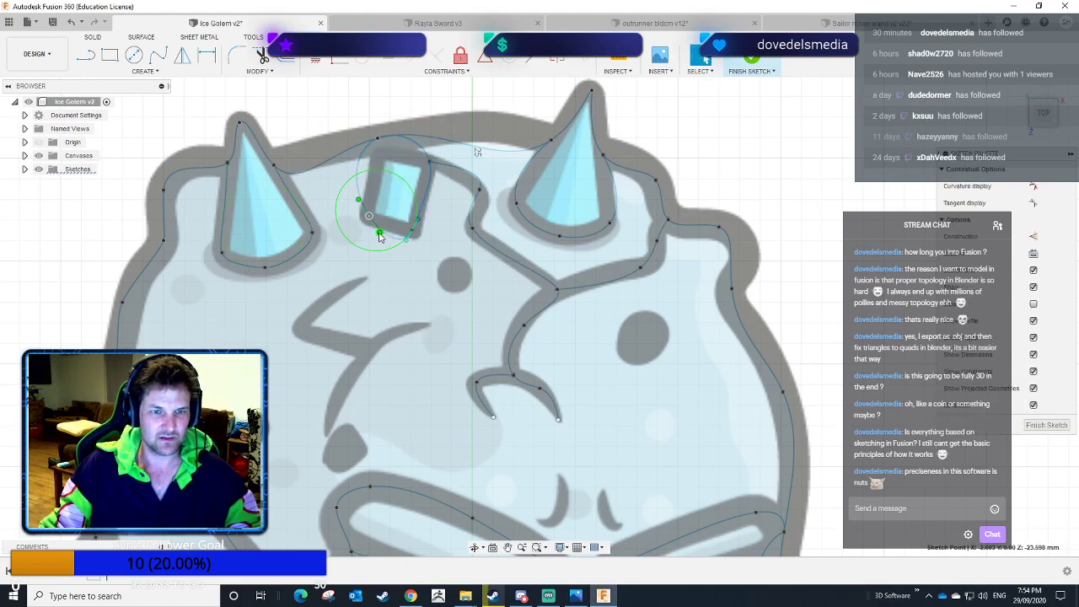
mouse_move(379, 233)
mouse_down()
mouse_move(391, 237)
mouse_move(371, 226)
mouse_up()
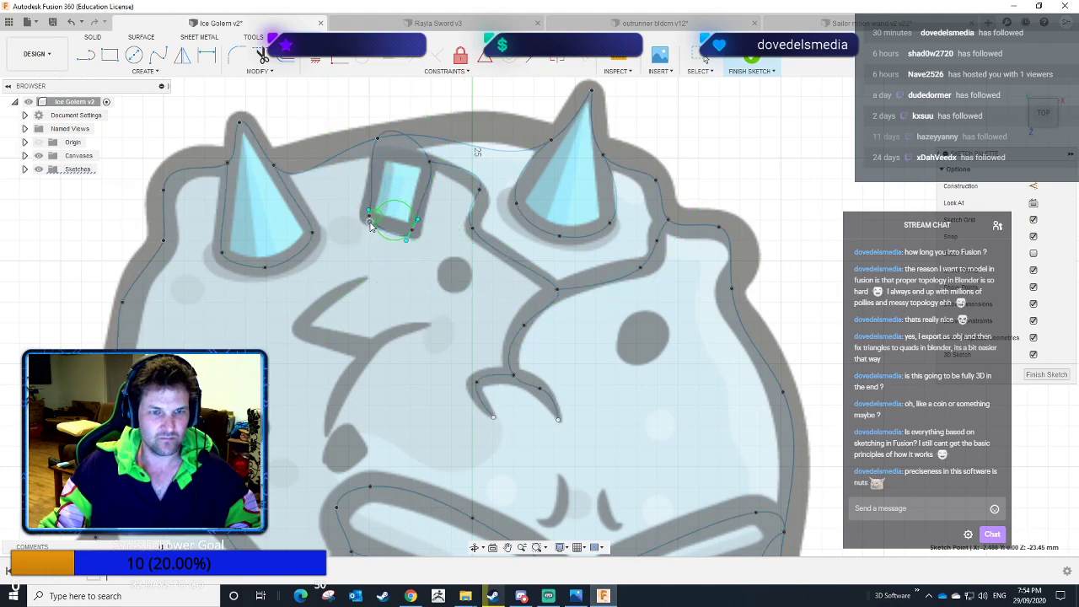
Shorten and tilt up the tangent handle of the head outline point at the small rectangular crystal's top-left corner.
click(377, 139)
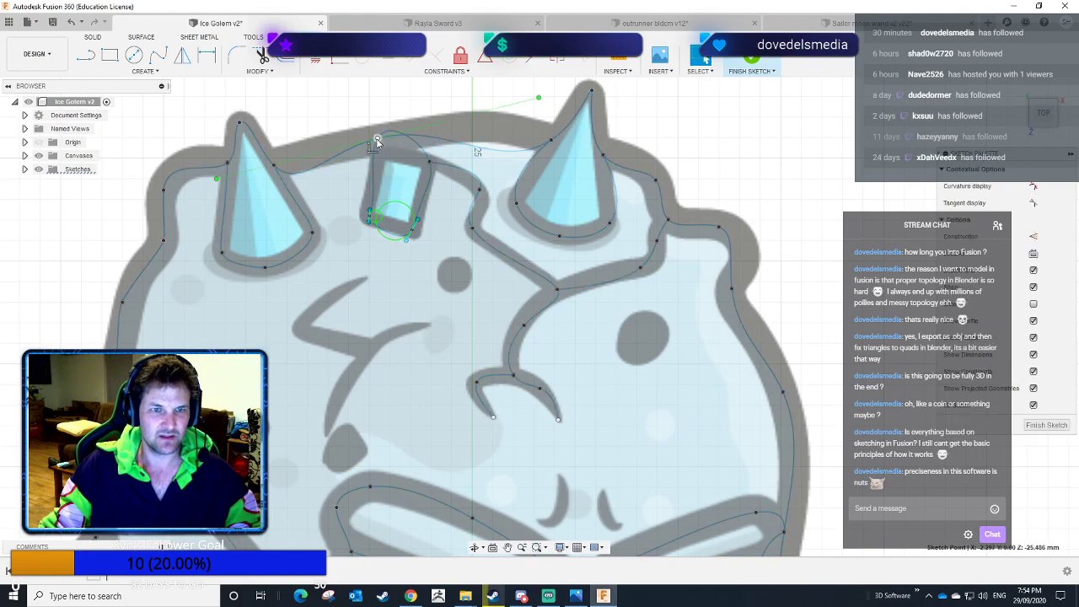
drag(533, 101, 427, 112)
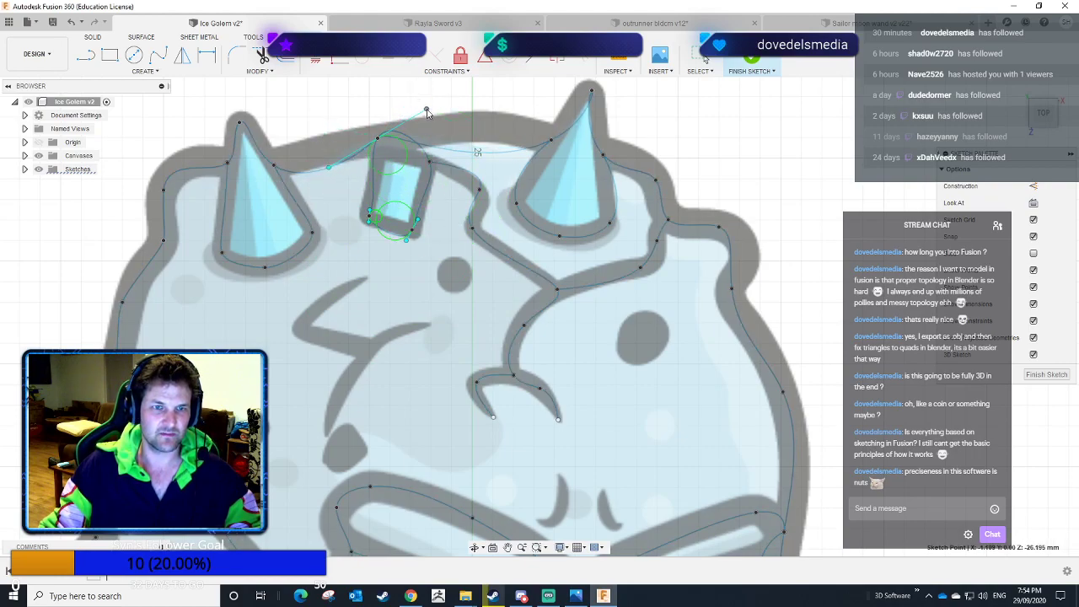
Undo the last tangent handle change at the small rectangular crystal's top-left corner and select the head outline spline there.
right_click(448, 118)
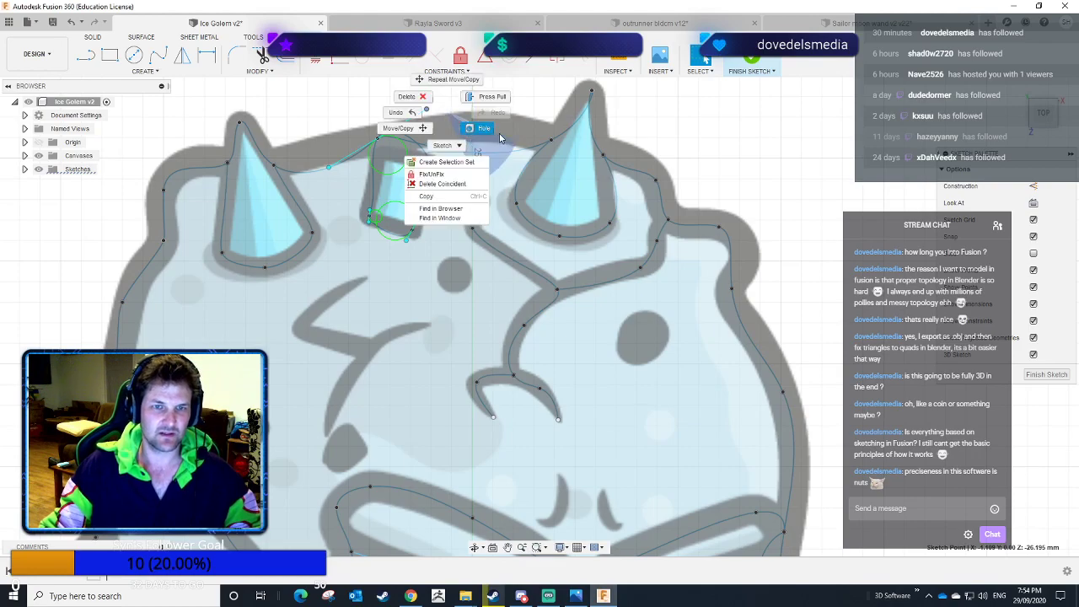
click(407, 112)
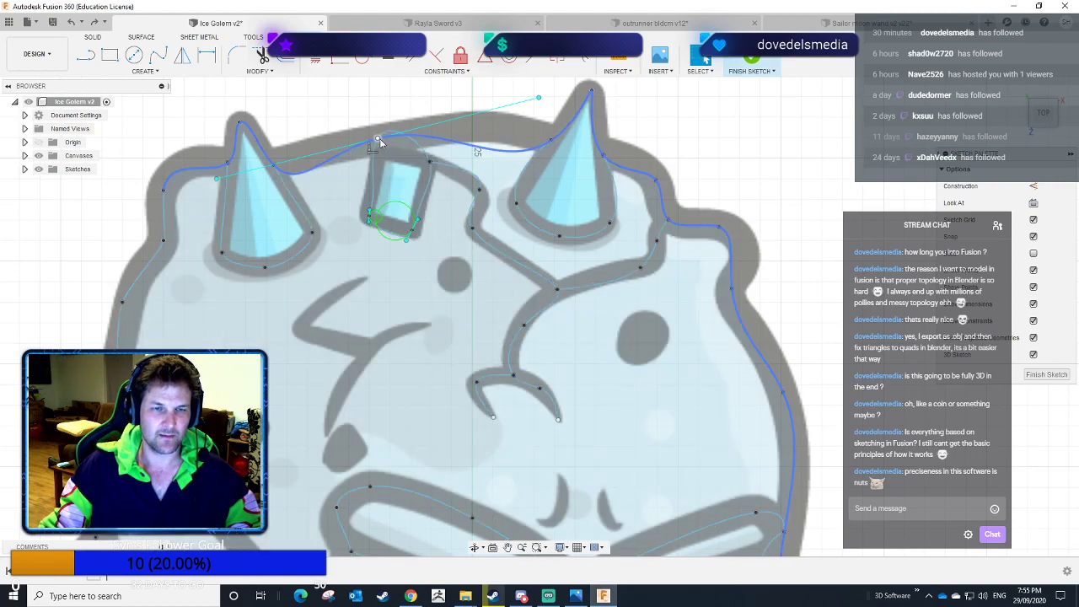
scroll(375, 142, up, 10)
scroll(300, 141, up, 5)
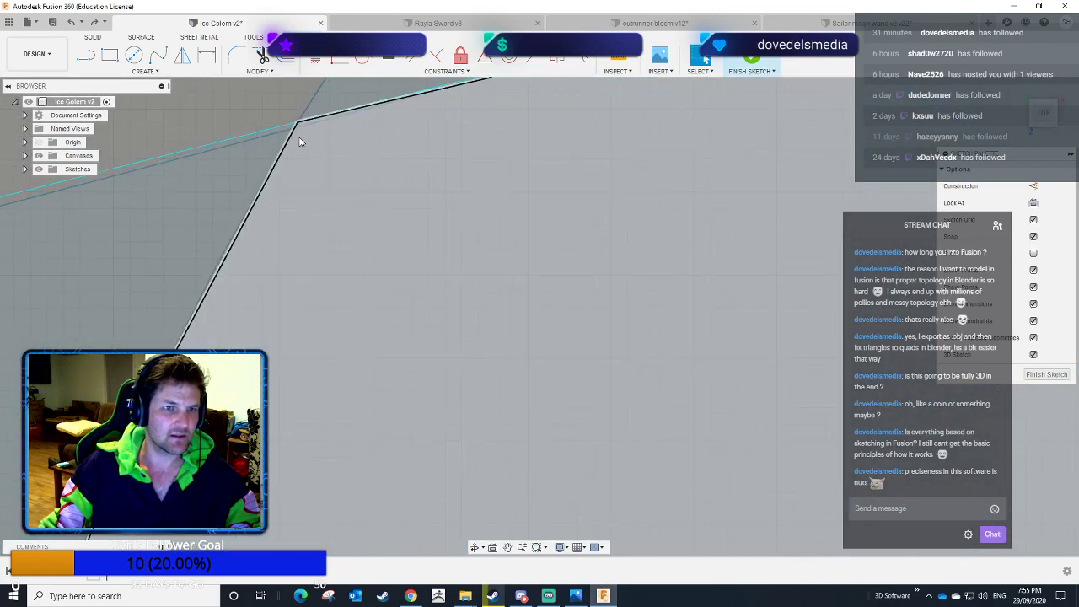
click(301, 123)
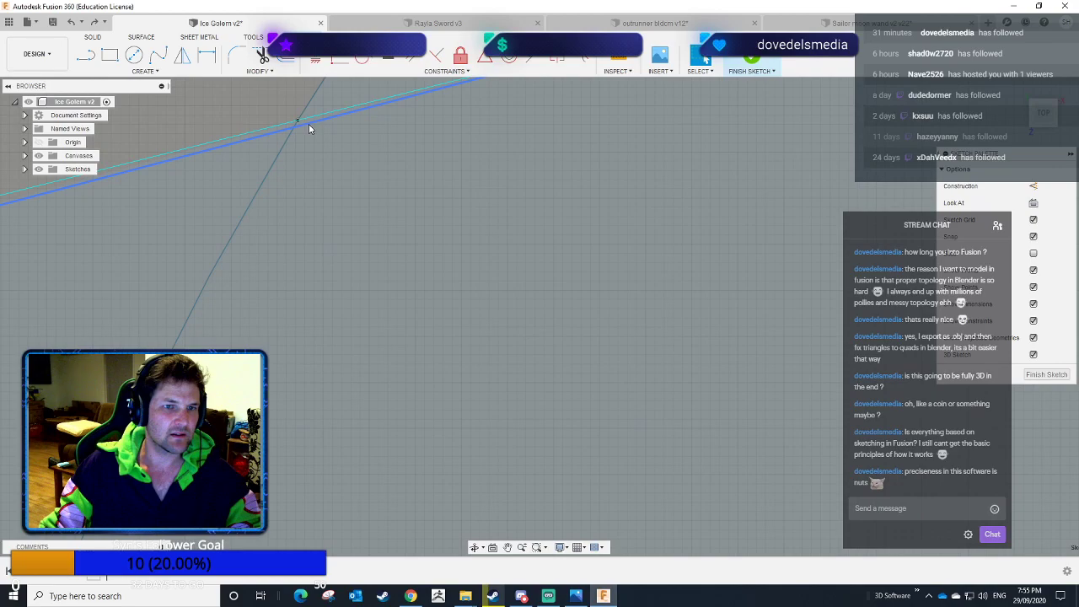
drag(309, 125, 312, 158)
scroll(313, 163, down, 8)
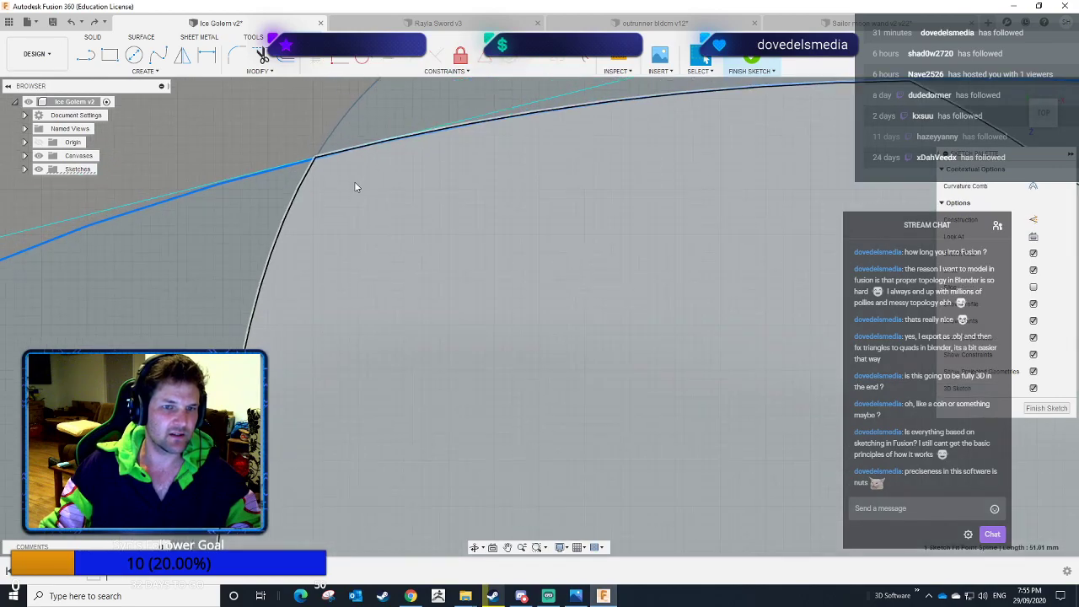
scroll(478, 204, down, 4)
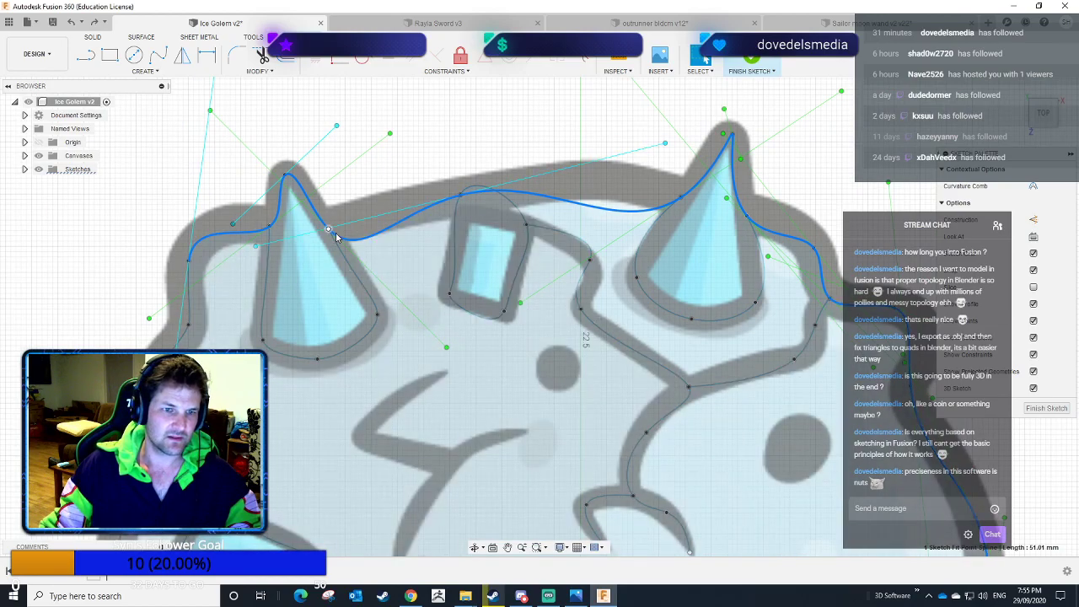
Tilt the head outline's tangent handle down toward the crystal's top-right corner, and steepen its handle where it meets the left horn's right edge.
click(665, 145)
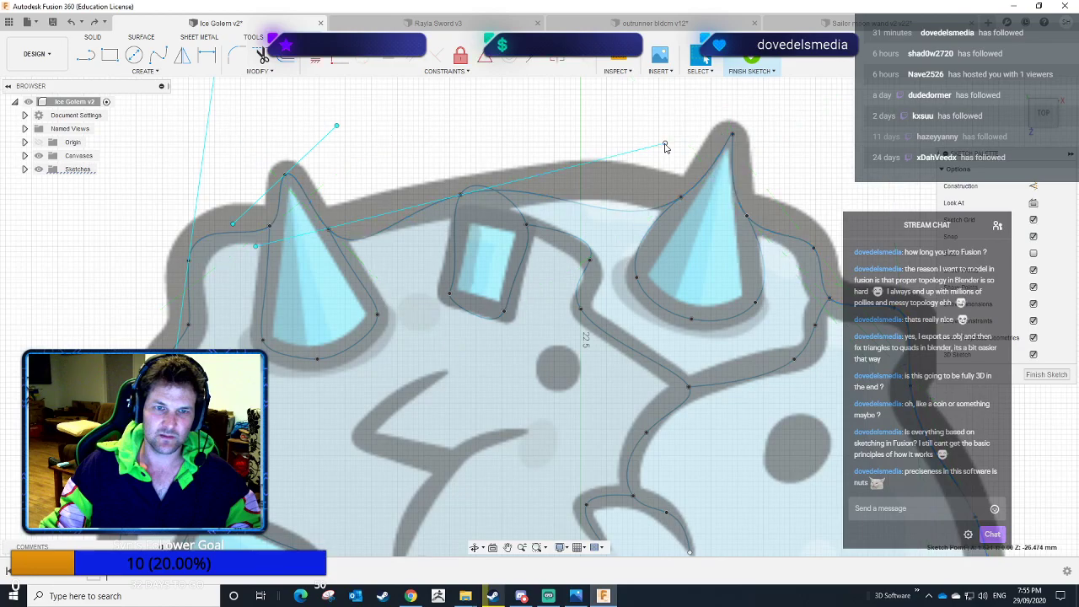
drag(658, 147, 552, 213)
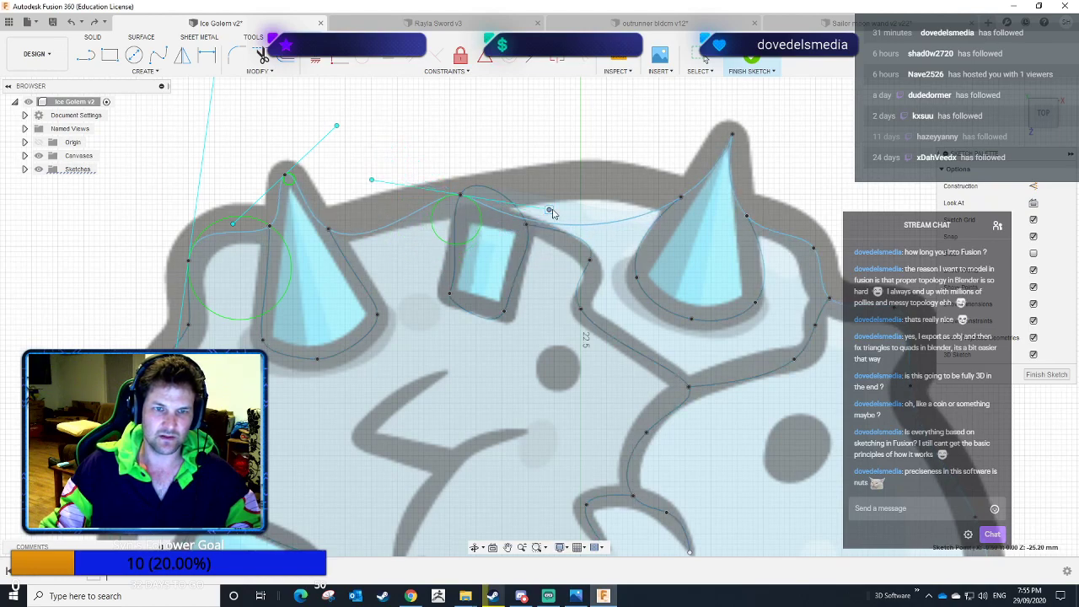
click(329, 230)
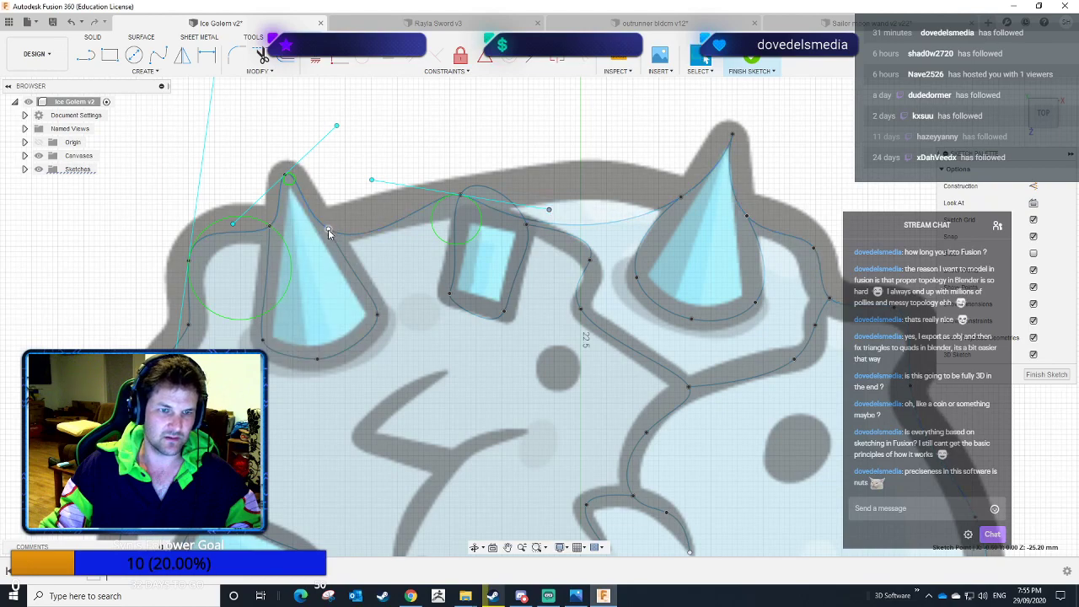
mouse_move(342, 254)
mouse_down()
mouse_move(353, 249)
mouse_move(340, 254)
mouse_up()
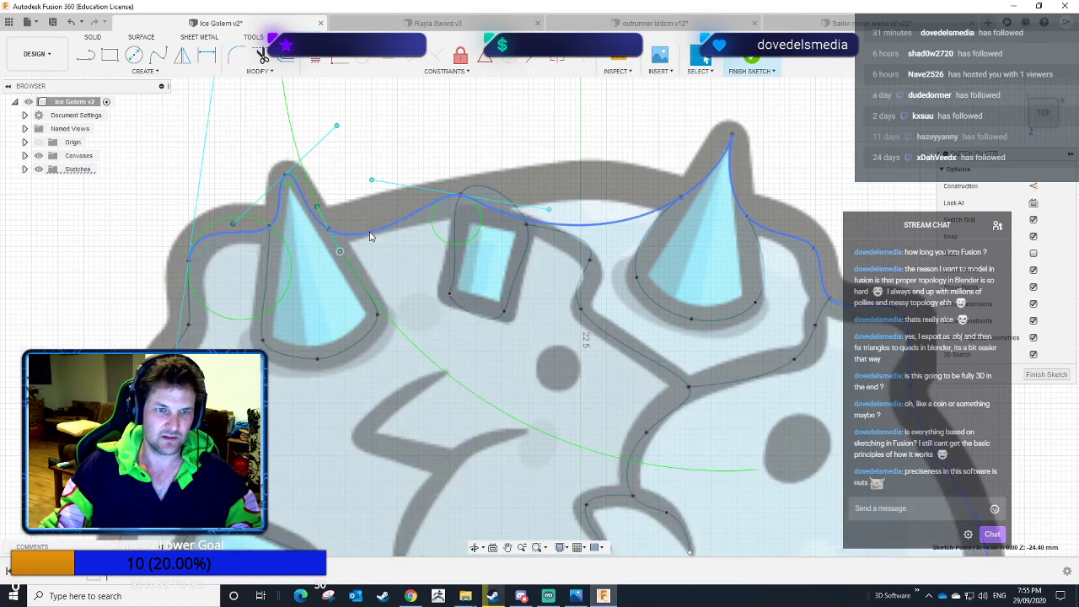
Shorten and flatten the tangent handle at the small rectangular crystal's top-right corner so its top edge follows the canvas.
click(368, 236)
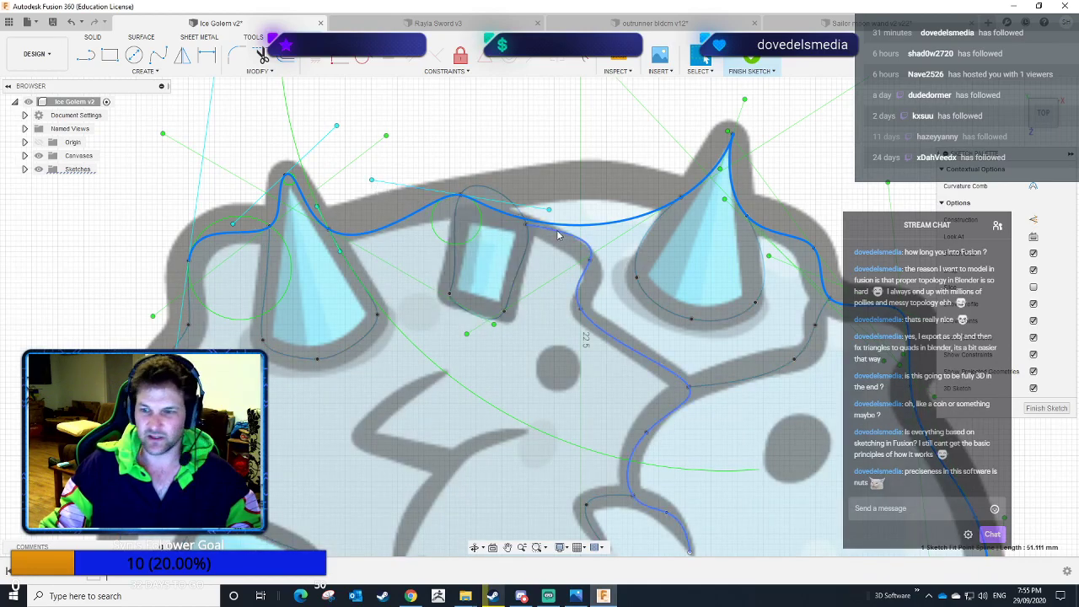
shift+click(503, 193)
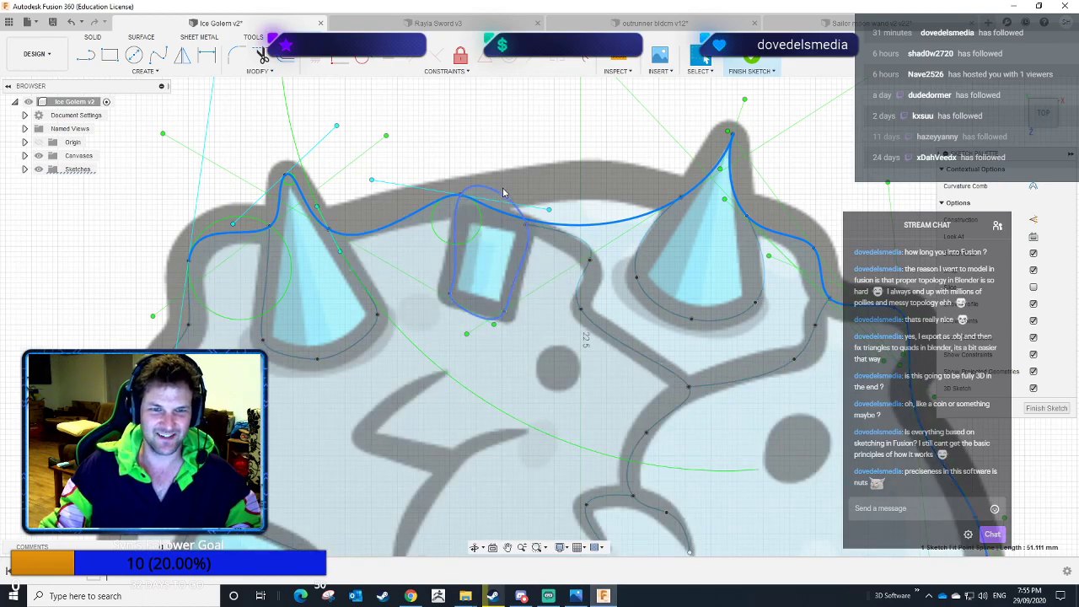
click(526, 226)
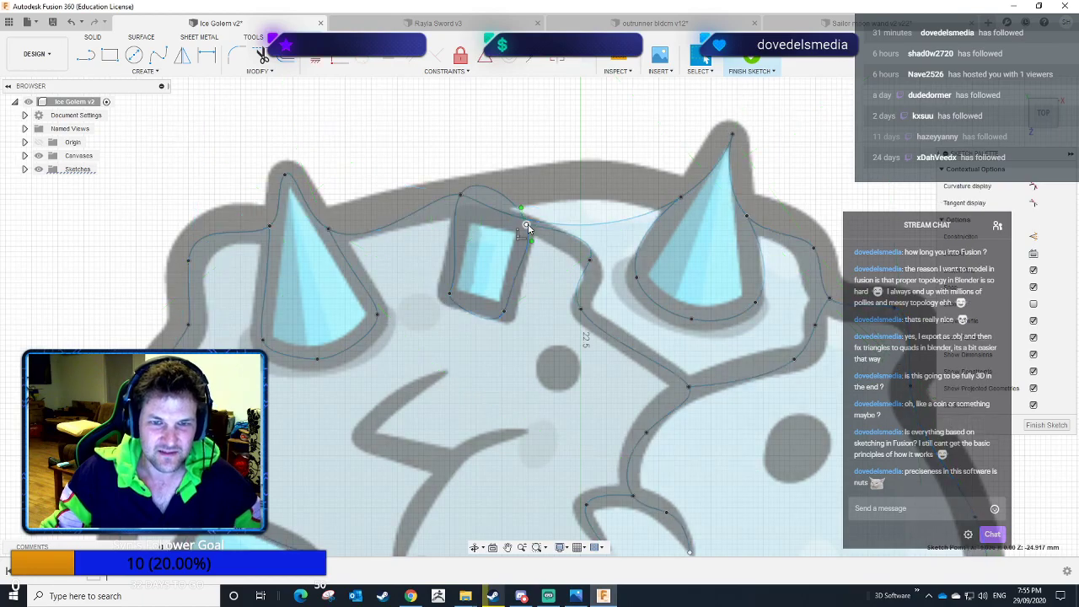
drag(521, 208, 521, 214)
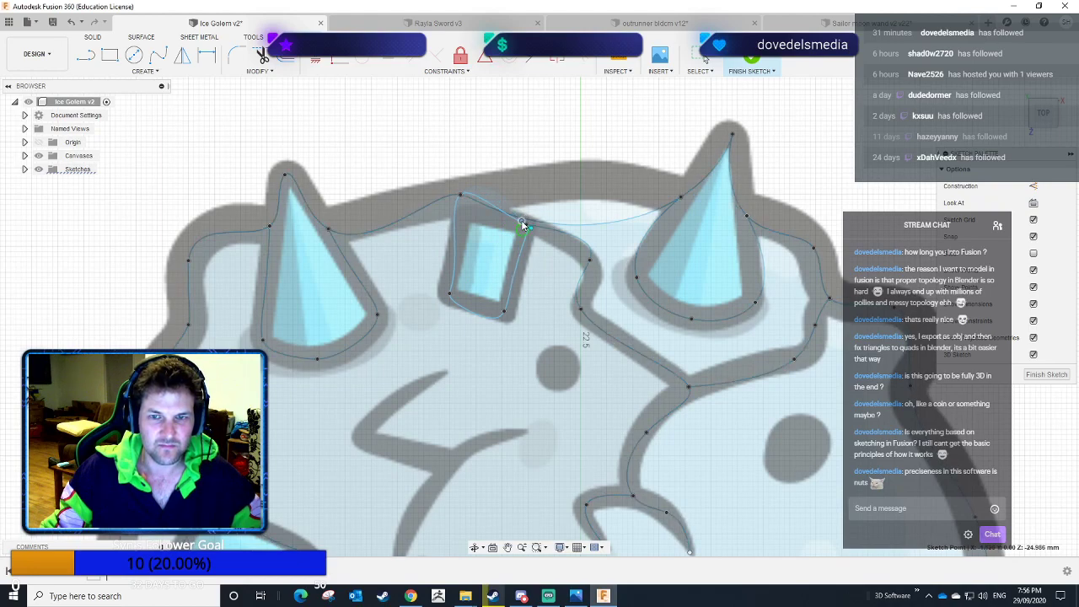
Adjust the right horn's tangent handles at its left outline junction and lower-right corner, and tilt the tip's handle up-left to round the tip.
click(681, 197)
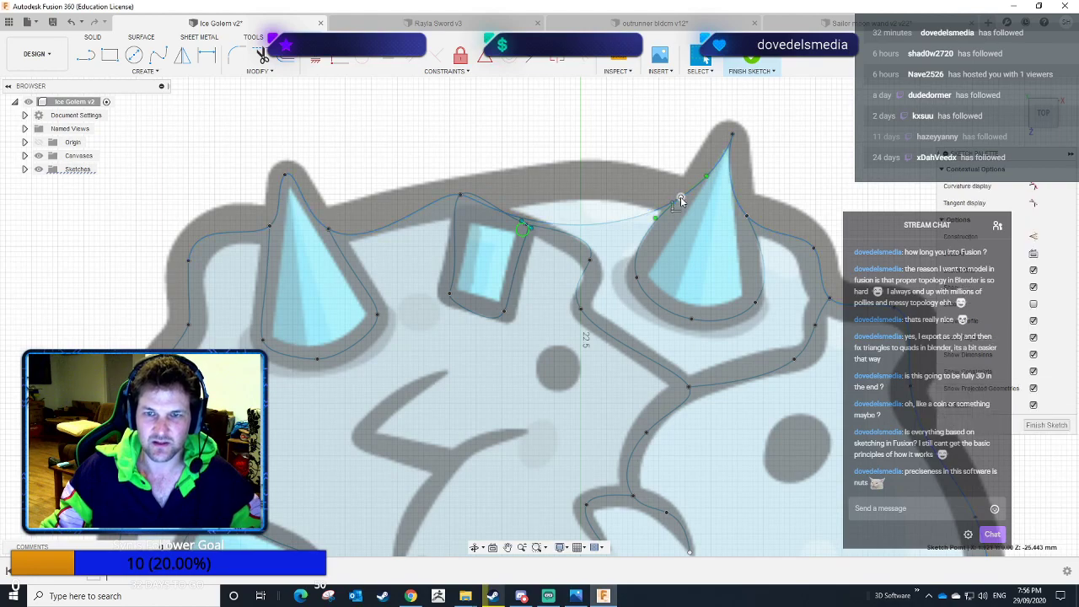
mouse_move(706, 176)
mouse_down()
mouse_move(716, 204)
mouse_move(716, 171)
mouse_move(694, 180)
mouse_move(692, 200)
mouse_move(695, 180)
mouse_up()
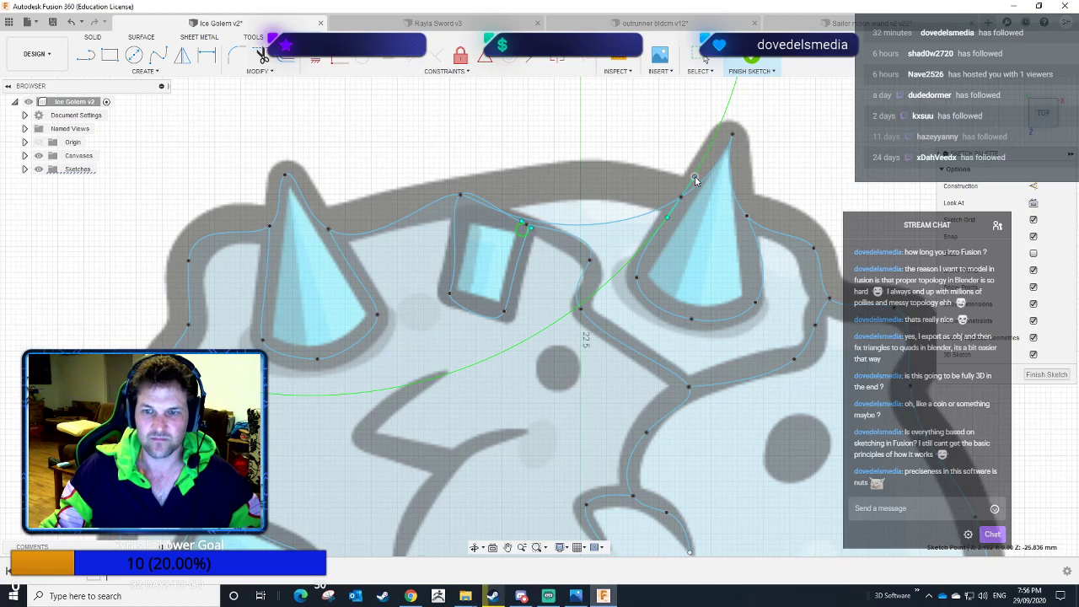
click(755, 304)
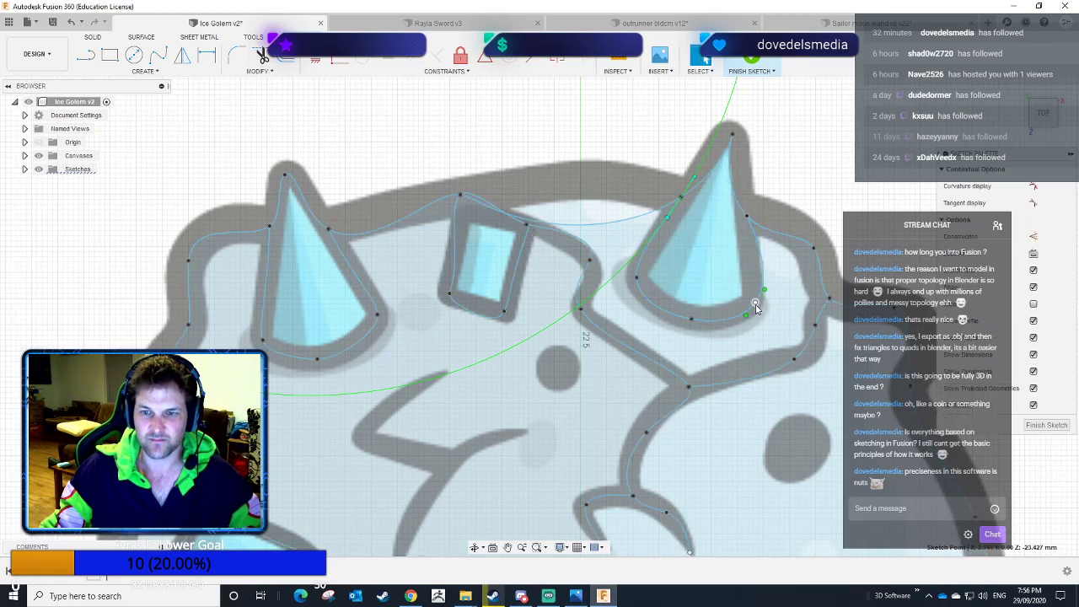
mouse_move(757, 305)
mouse_down()
mouse_move(752, 328)
mouse_move(754, 310)
mouse_up()
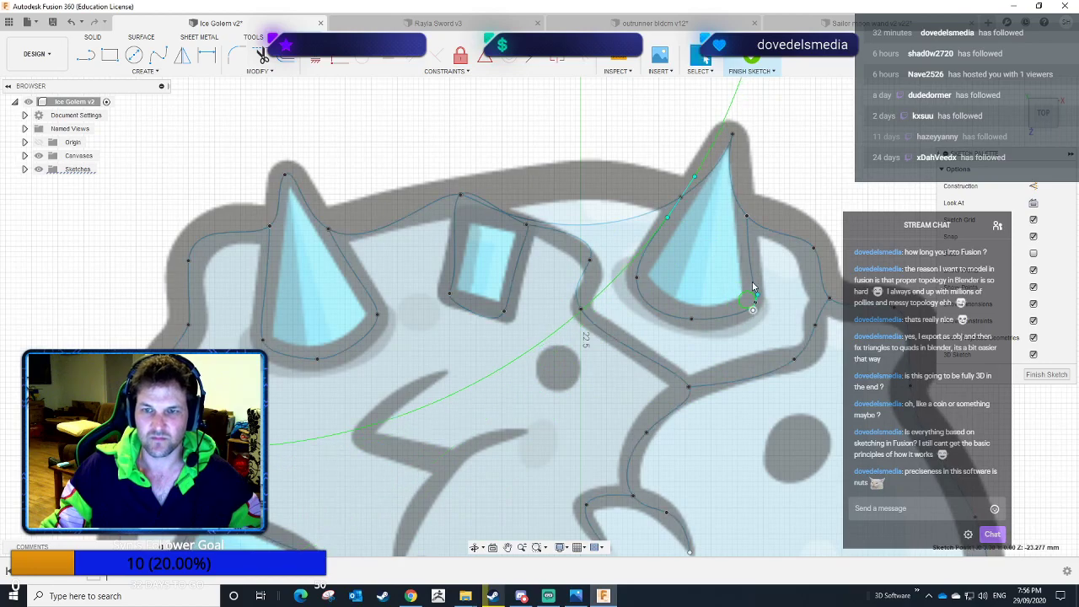
click(733, 137)
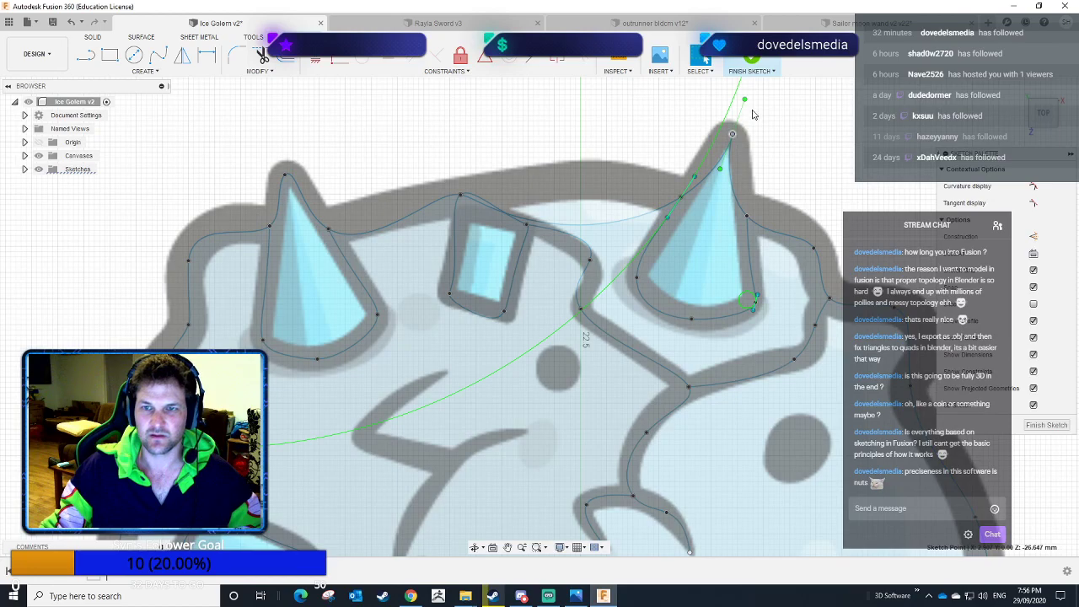
drag(745, 101, 700, 90)
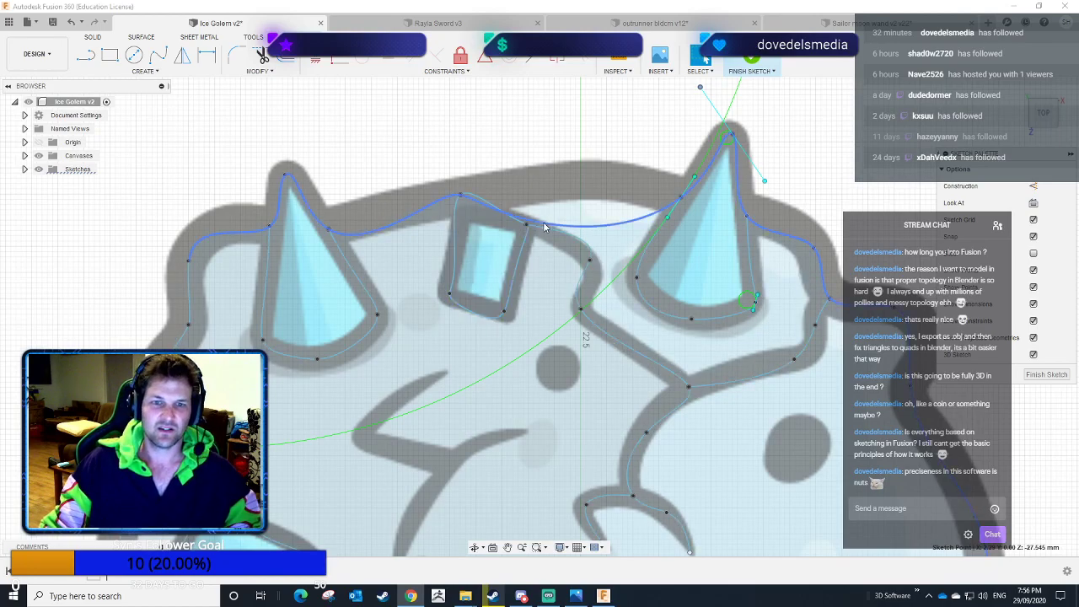
click(576, 224)
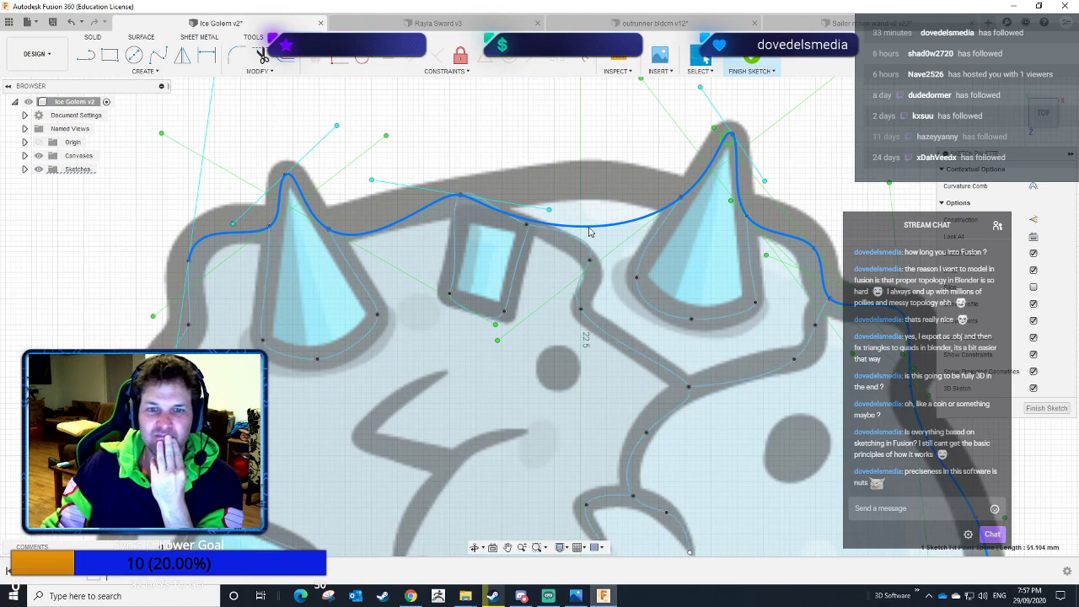
right_click(591, 232)
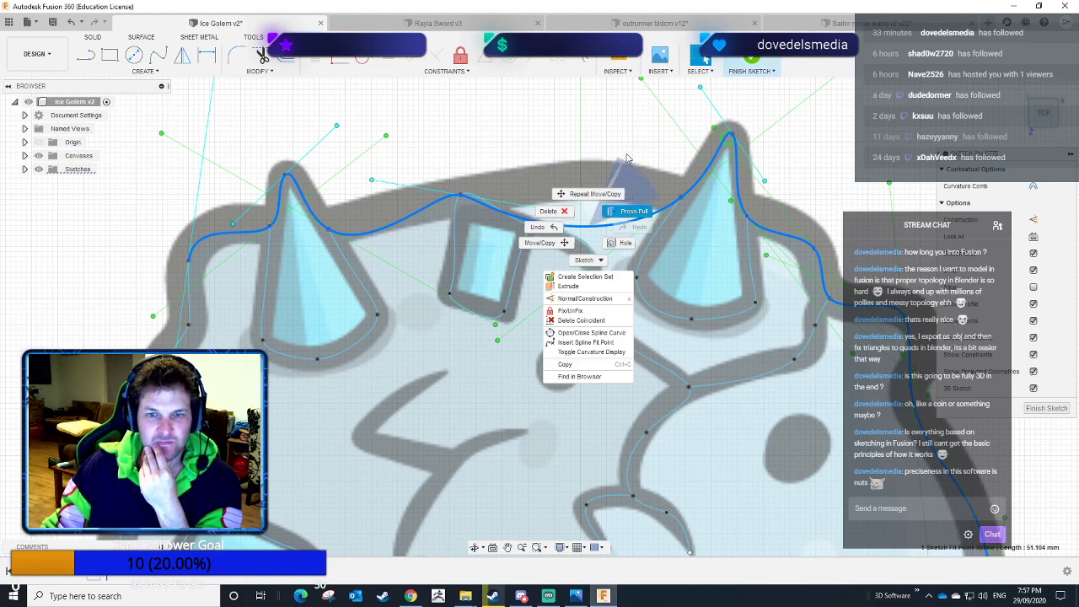
click(718, 287)
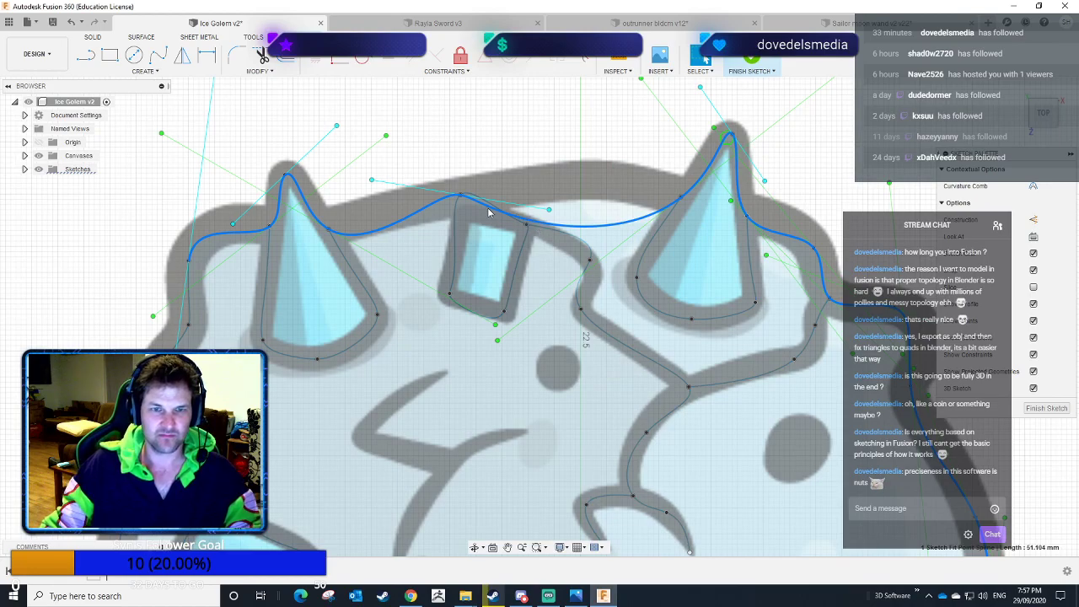
key(Escape)
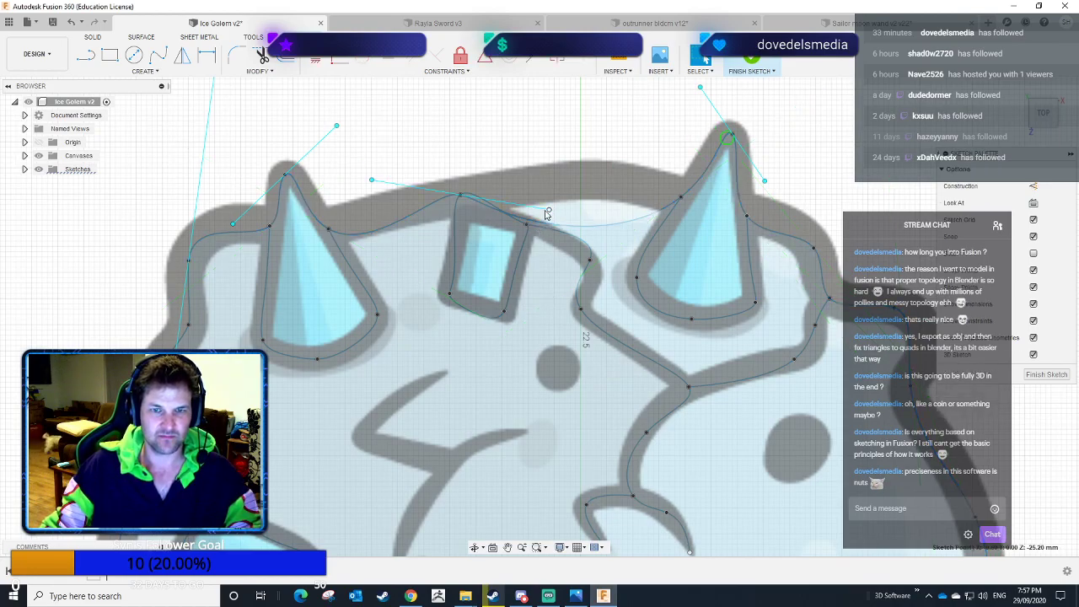
click(552, 229)
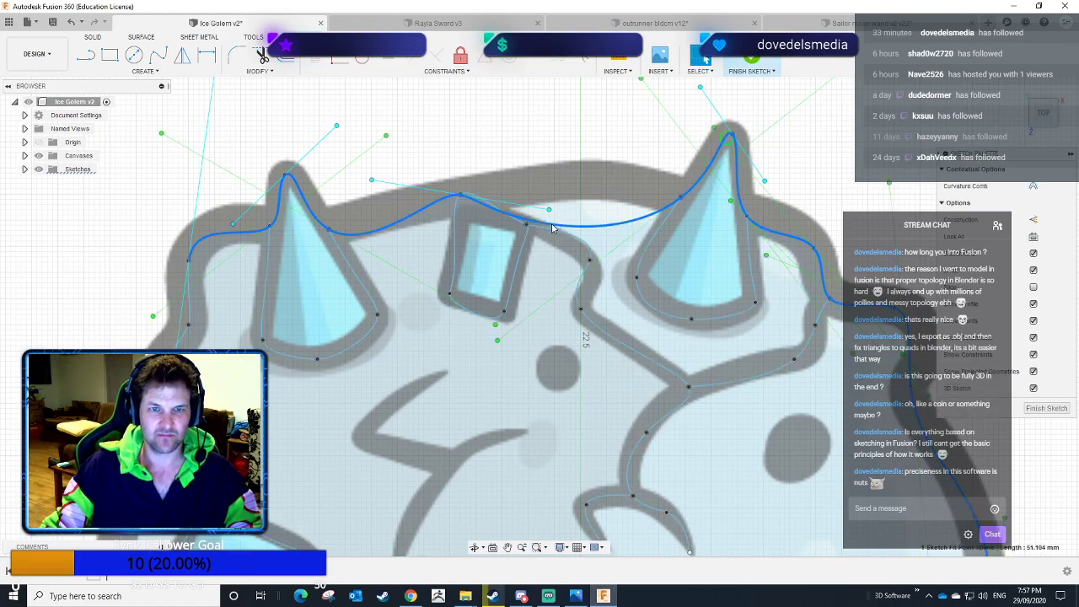
double_click(552, 228)
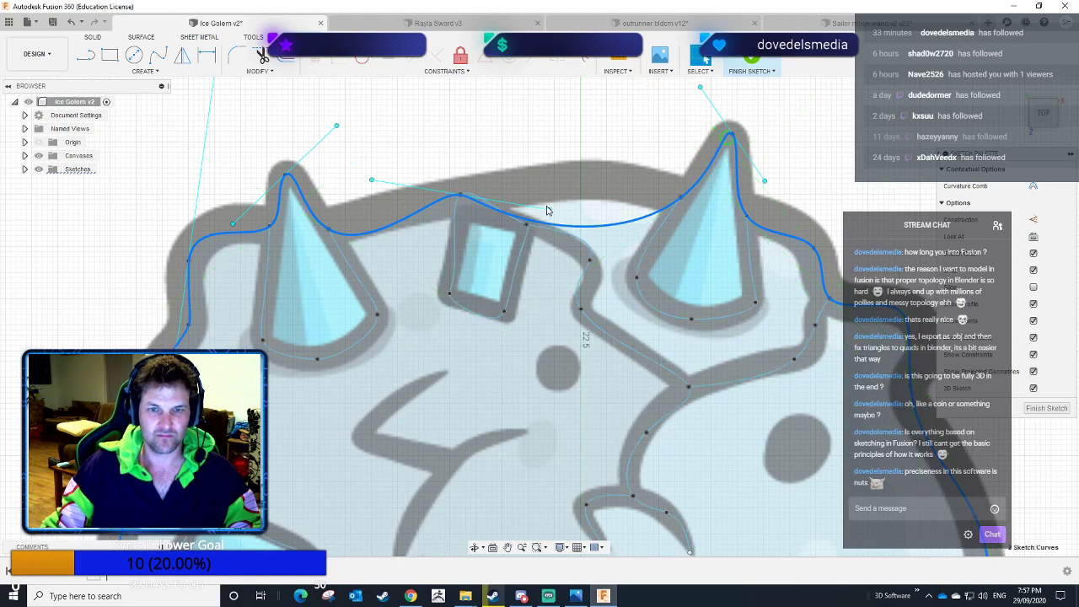
click(681, 199)
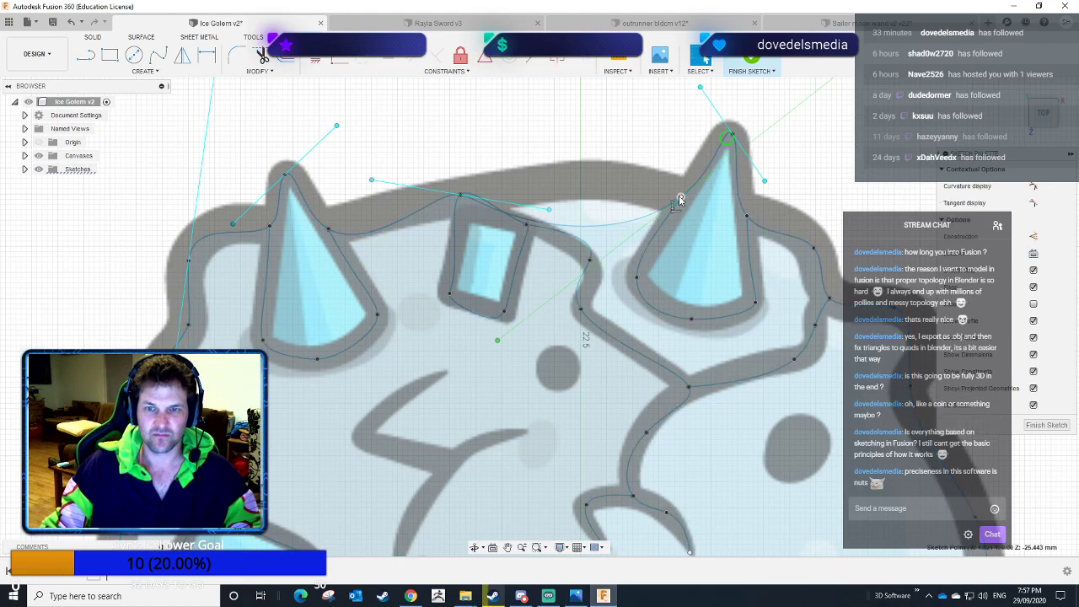
key(m)
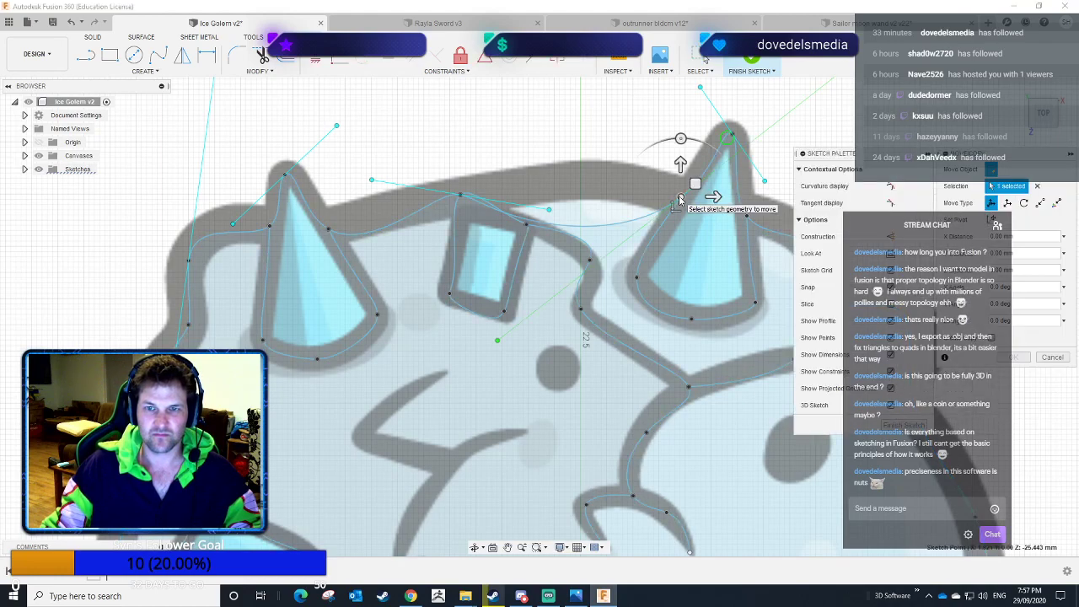
key(Escape)
Lengthen and tilt up the head outline's tangent handle at the crystal's top-left corner so the curve arches toward the right horn.
click(546, 213)
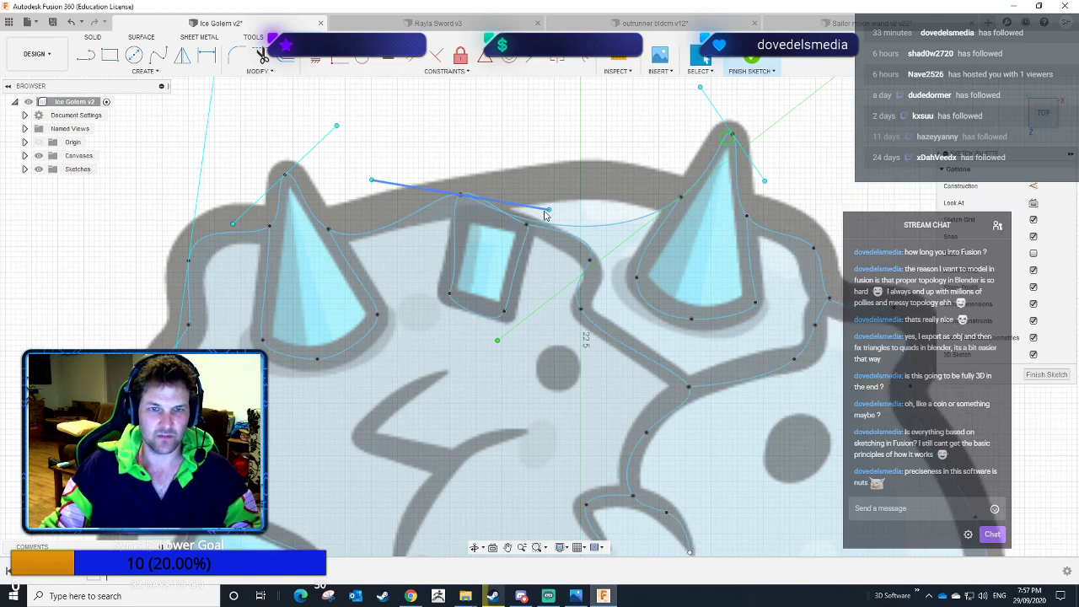
mouse_move(548, 212)
mouse_down()
mouse_move(544, 187)
mouse_move(576, 152)
mouse_move(622, 136)
mouse_move(675, 167)
mouse_move(703, 155)
mouse_move(761, 87)
mouse_move(795, 84)
mouse_move(717, 112)
mouse_move(694, 146)
mouse_move(560, 135)
mouse_move(509, 91)
mouse_move(545, 105)
mouse_move(676, 81)
mouse_up()
drag(747, 75, 687, 124)
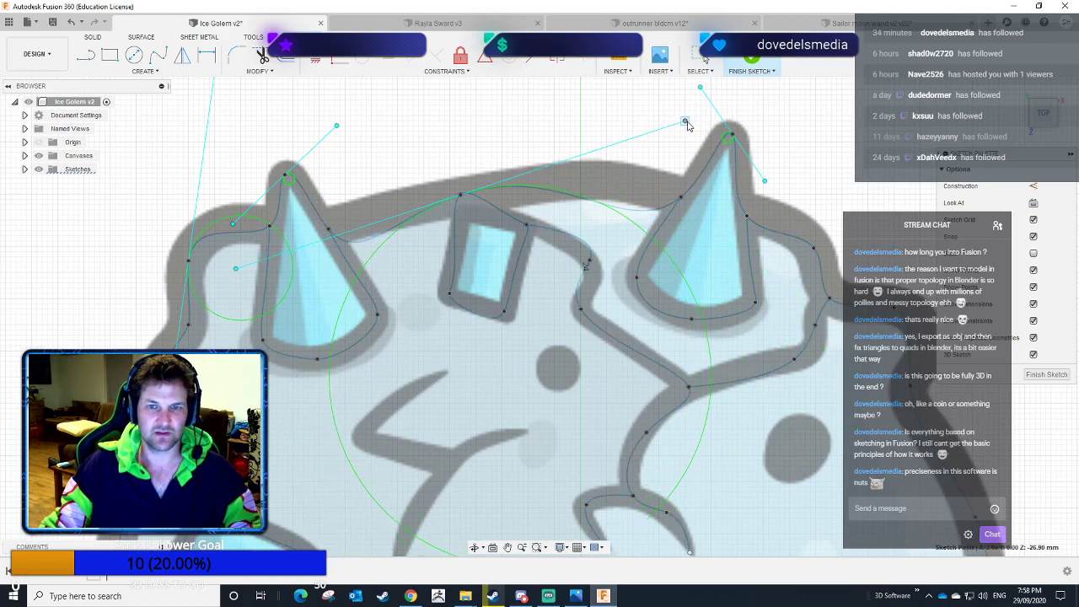
drag(687, 123, 674, 135)
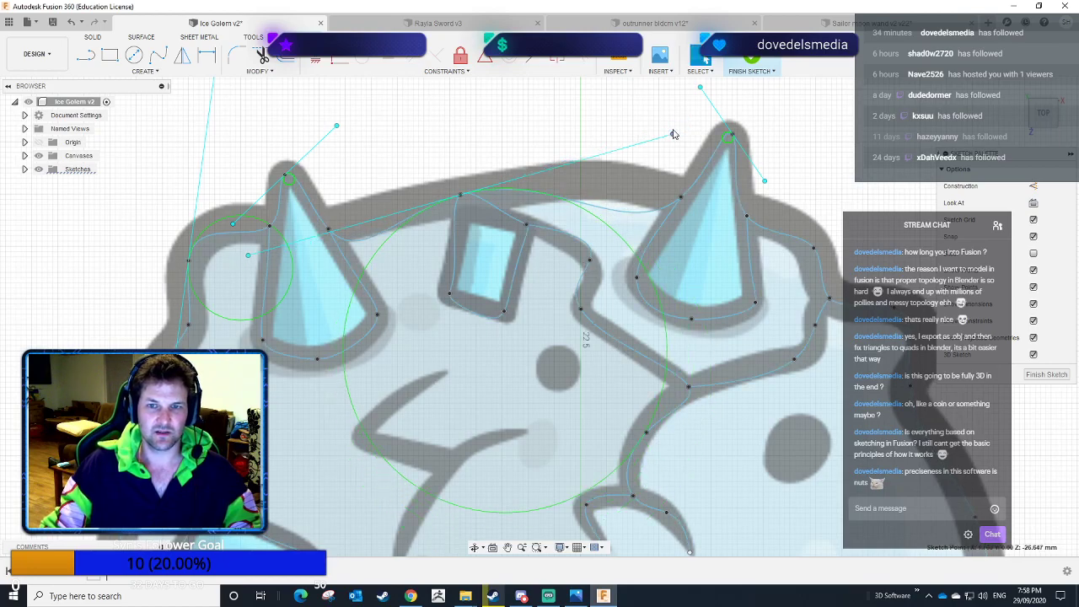
scroll(693, 337, down, 4)
scroll(729, 357, down, 3)
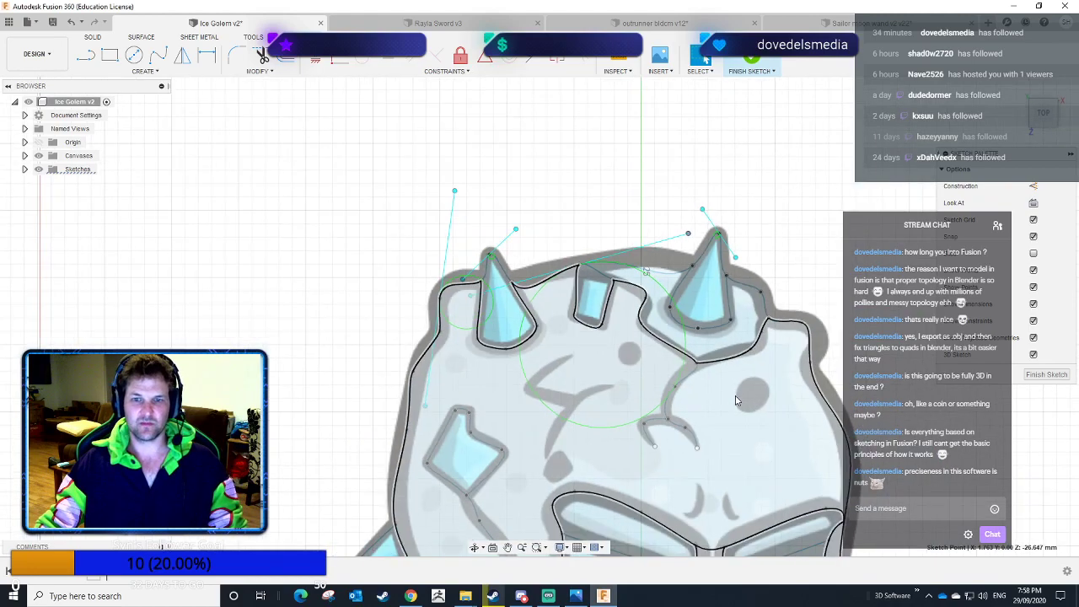
mouse_move(798, 336)
middle_down()
mouse_move(663, 190)
mouse_move(672, 195)
mouse_move(649, 201)
middle_up()
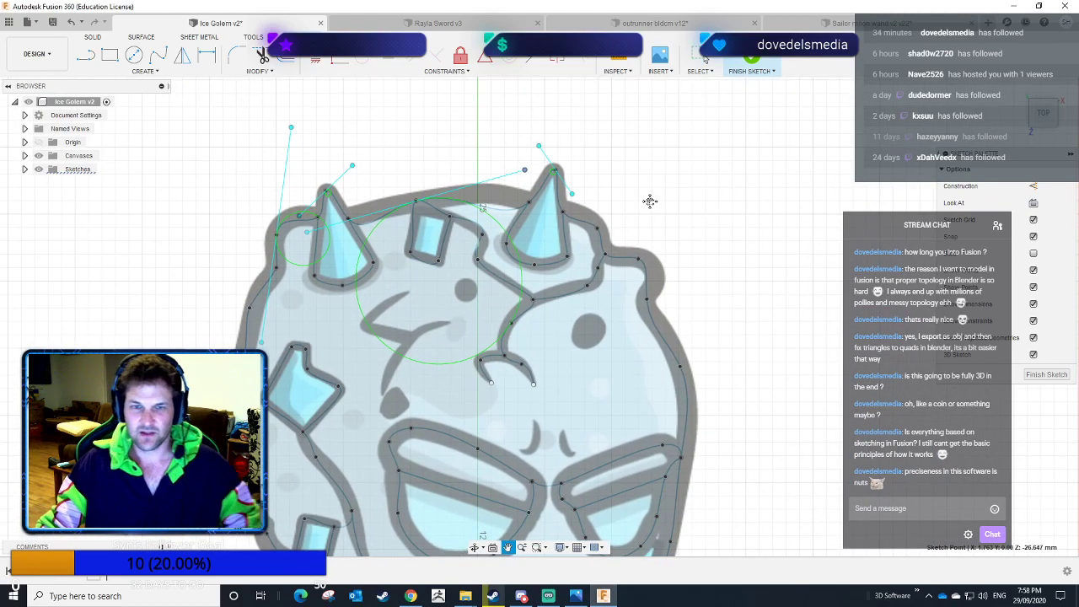
click(416, 206)
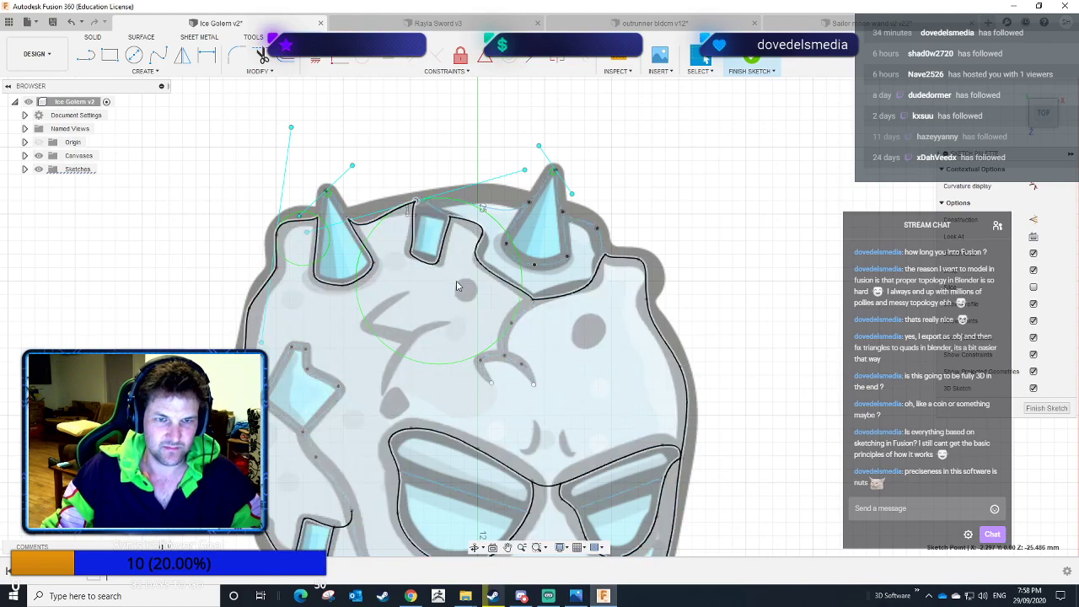
click(415, 205)
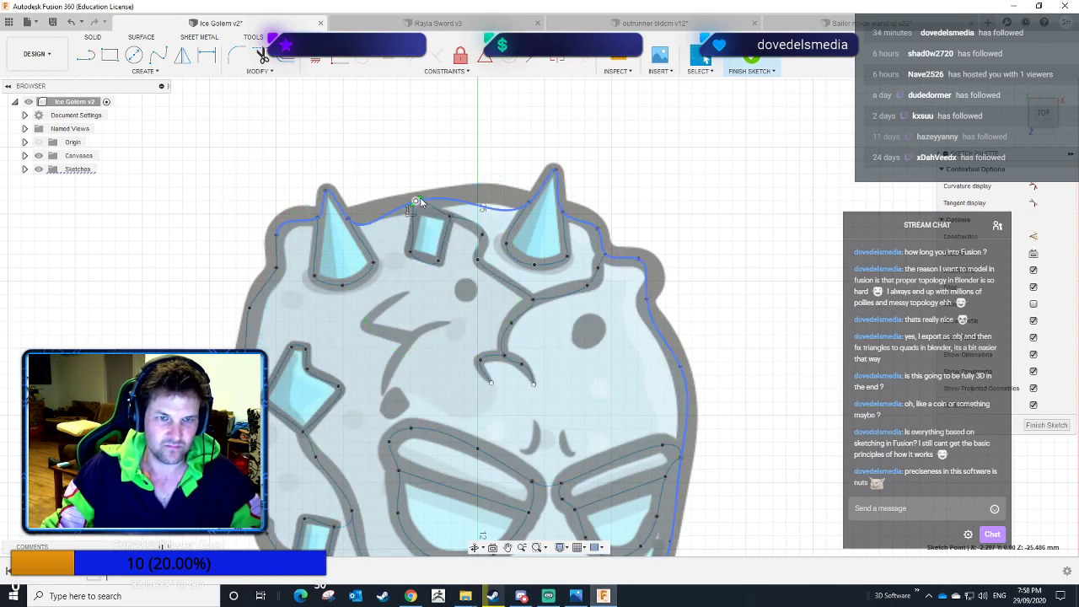
Shorten and flatten the tangent handle at the small rectangular crystal's top-left corner, and adjust the handle at its bottom-right corner.
scroll(417, 201, up, 5)
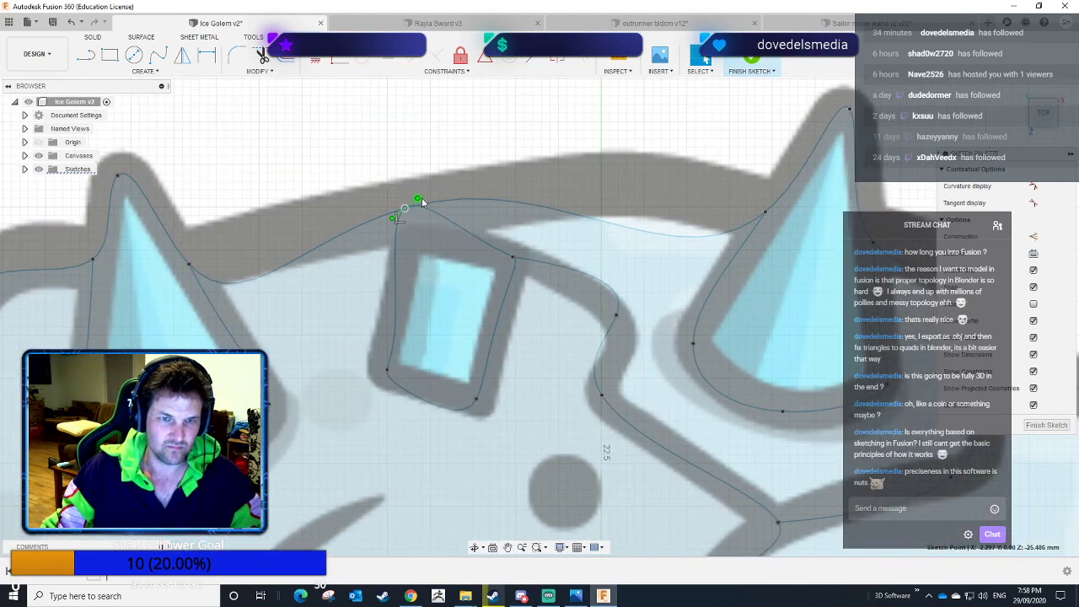
mouse_move(419, 202)
mouse_down()
mouse_move(418, 187)
mouse_move(424, 219)
mouse_move(431, 201)
mouse_move(410, 213)
mouse_up()
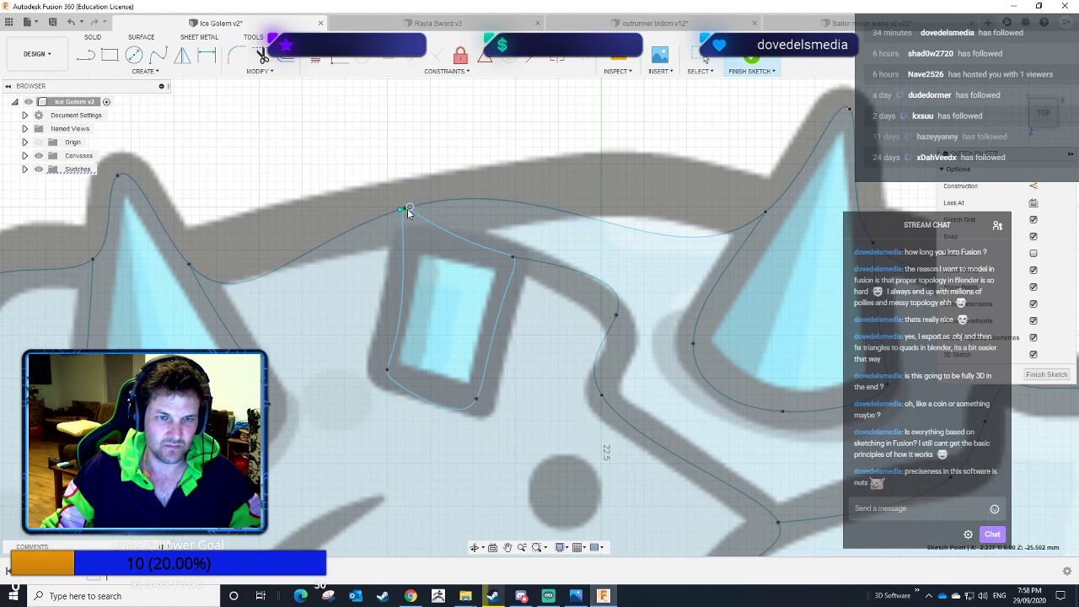
click(476, 400)
drag(491, 379, 485, 389)
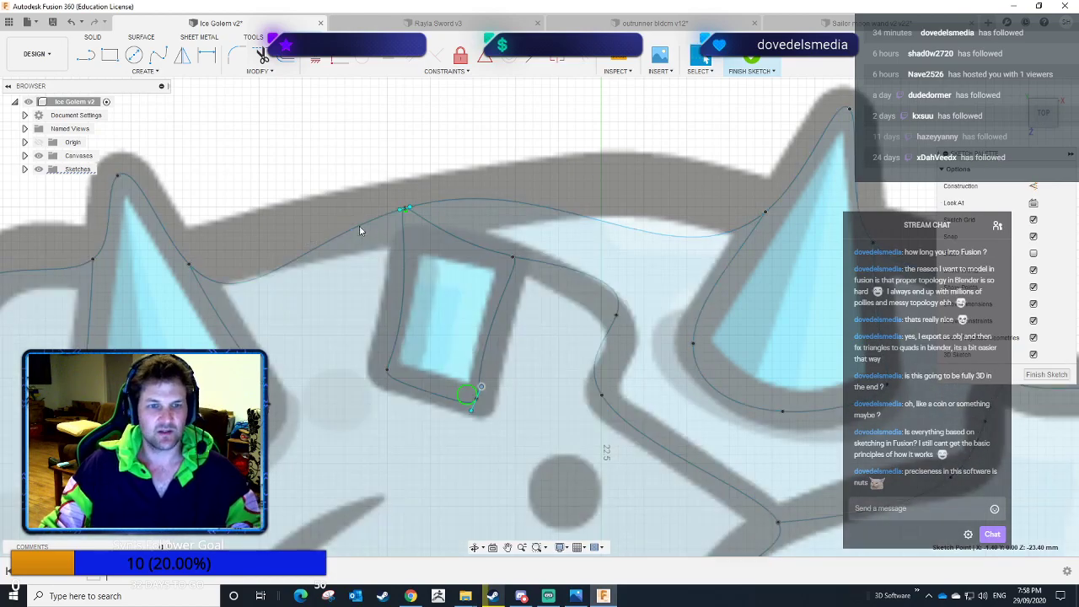
Shorten the tangent handles where the left horn's right and left edges meet the head outline, and tilt the tip's handle down-right.
click(188, 266)
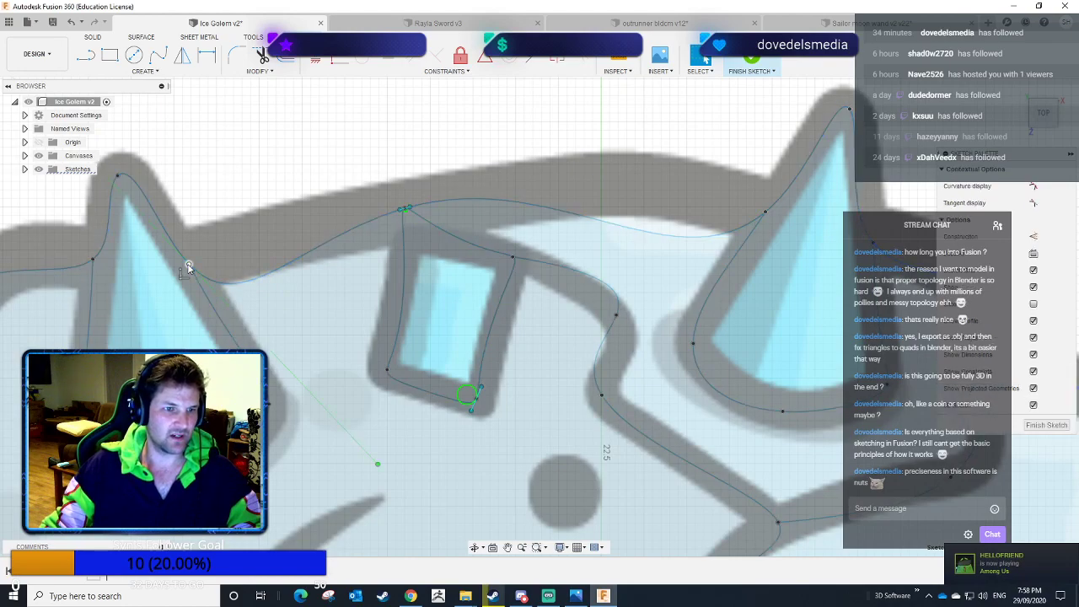
drag(378, 464, 285, 363)
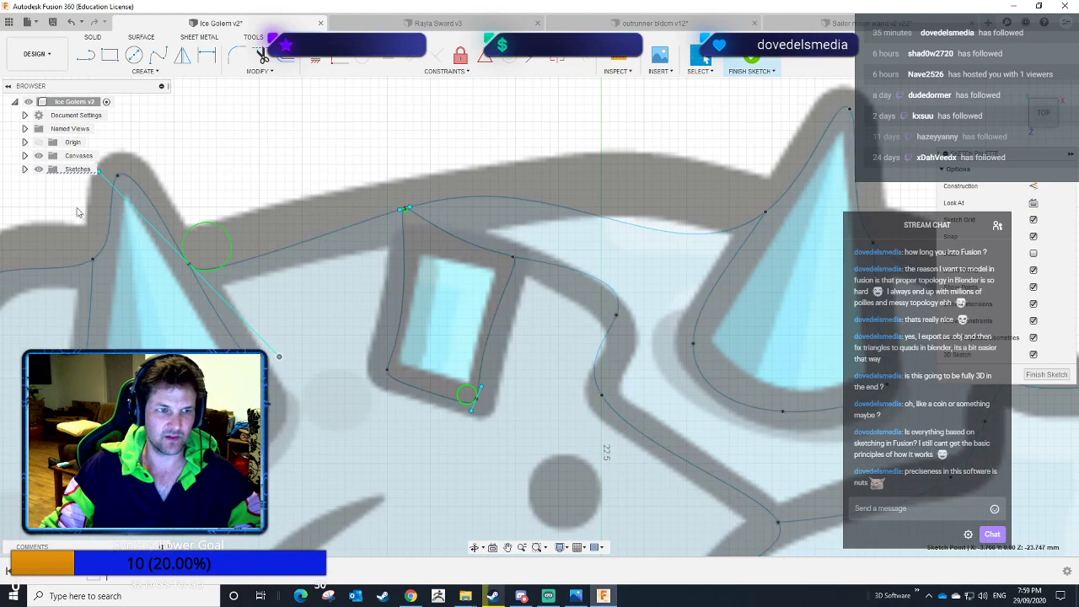
click(93, 260)
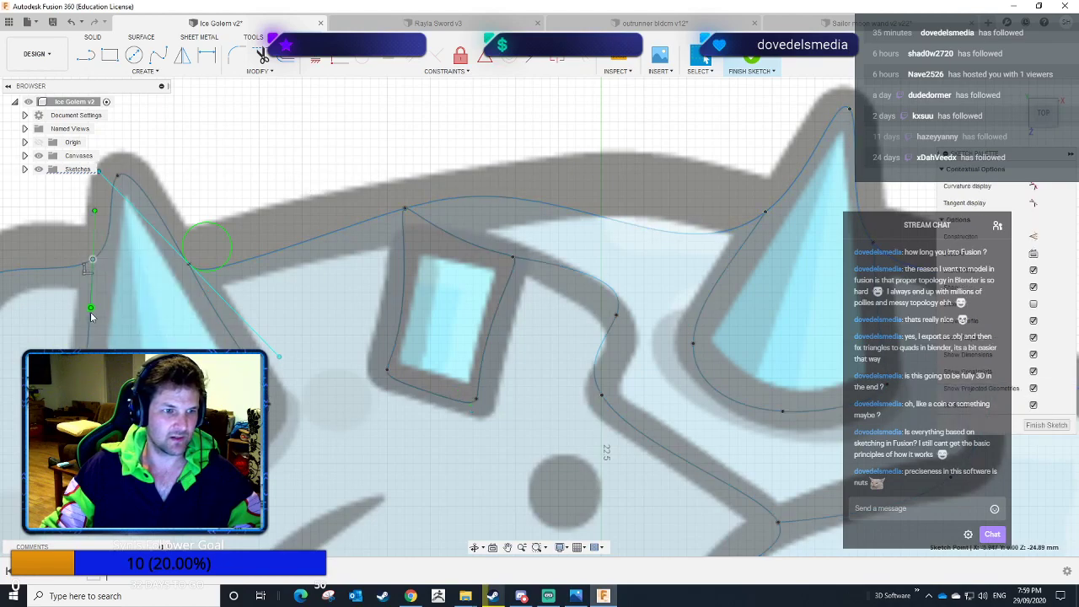
drag(89, 309, 94, 283)
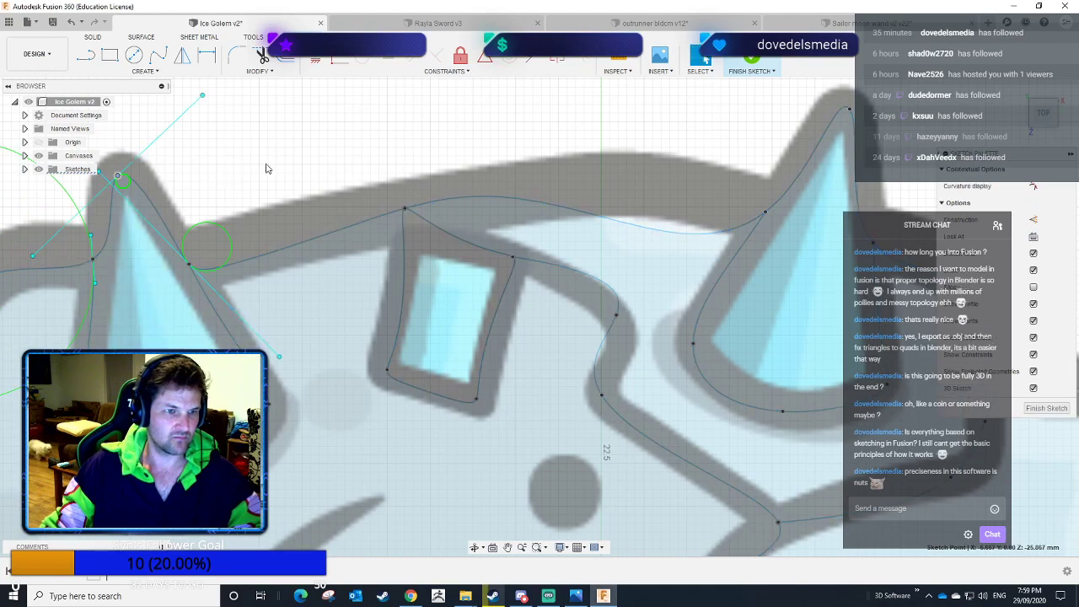
mouse_move(210, 181)
middle_down()
mouse_move(264, 181)
mouse_move(388, 233)
middle_up()
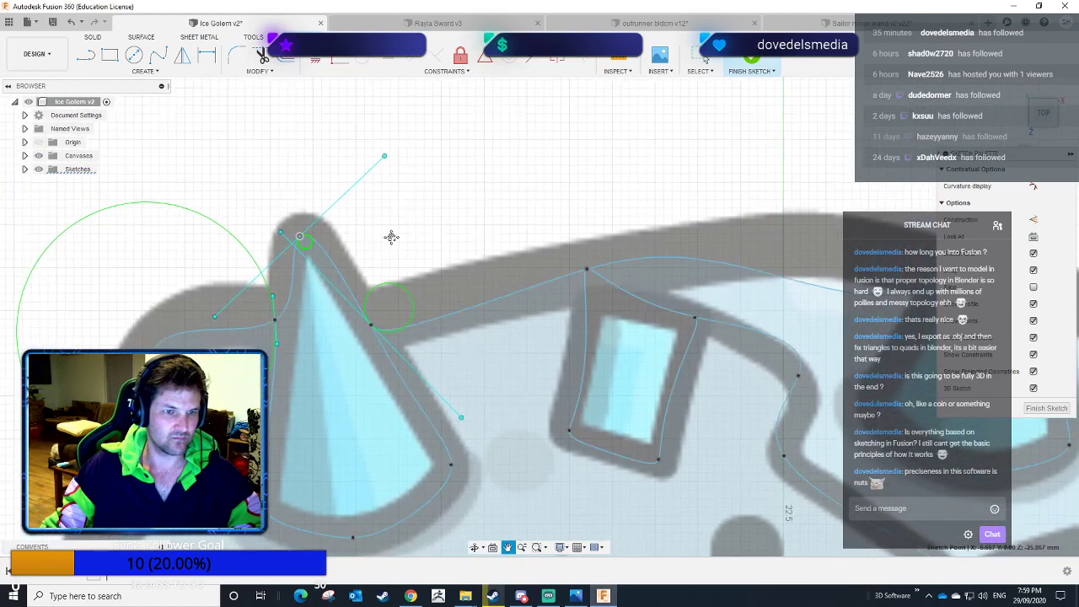
drag(387, 156, 371, 262)
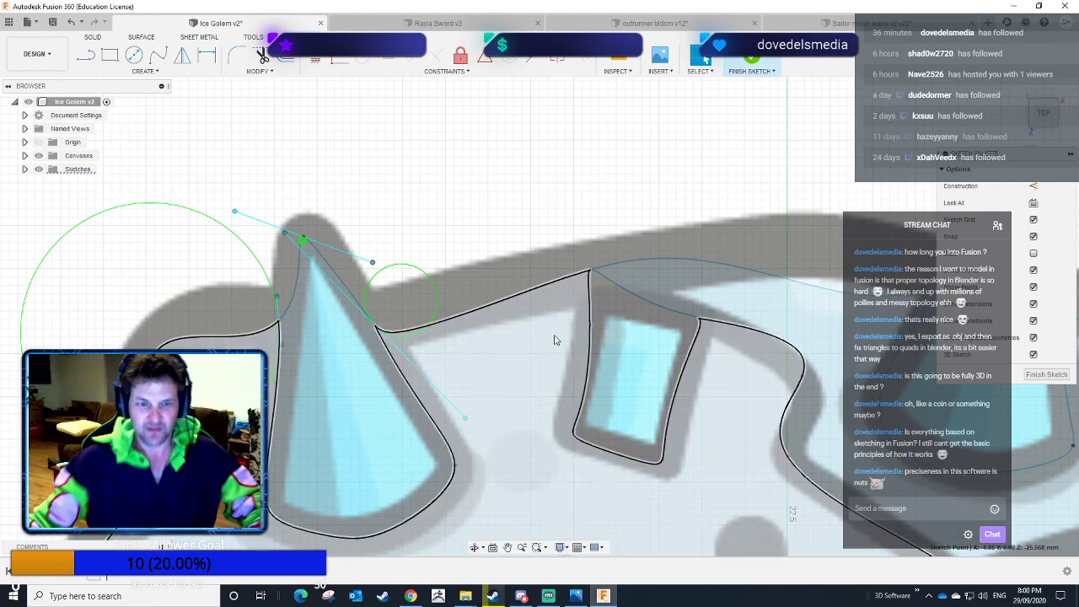
Shorten the head outline's tangent handle where it meets the right horn's left edge so the curve follows the canvas.
mouse_move(730, 442)
middle_down()
mouse_move(663, 390)
mouse_move(530, 352)
middle_up()
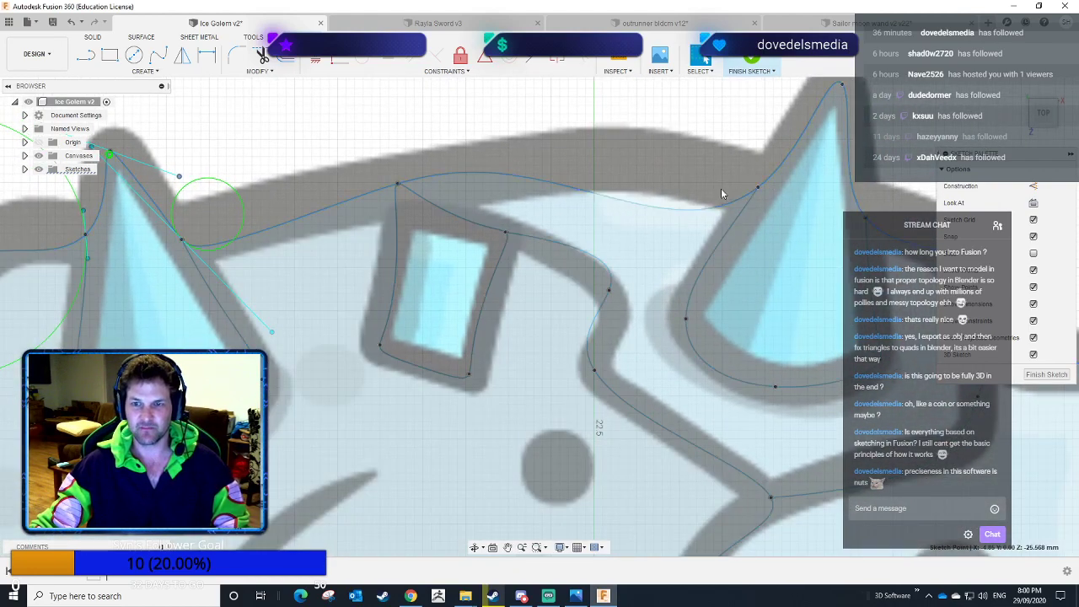
middle_drag(689, 169, 548, 237)
click(628, 267)
click(615, 260)
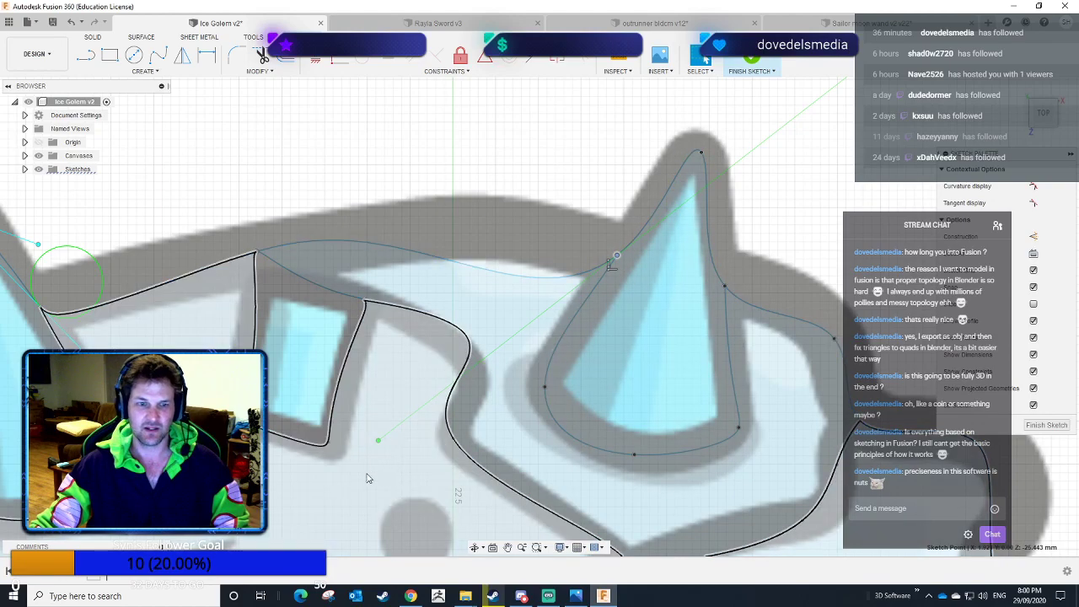
drag(393, 437, 545, 316)
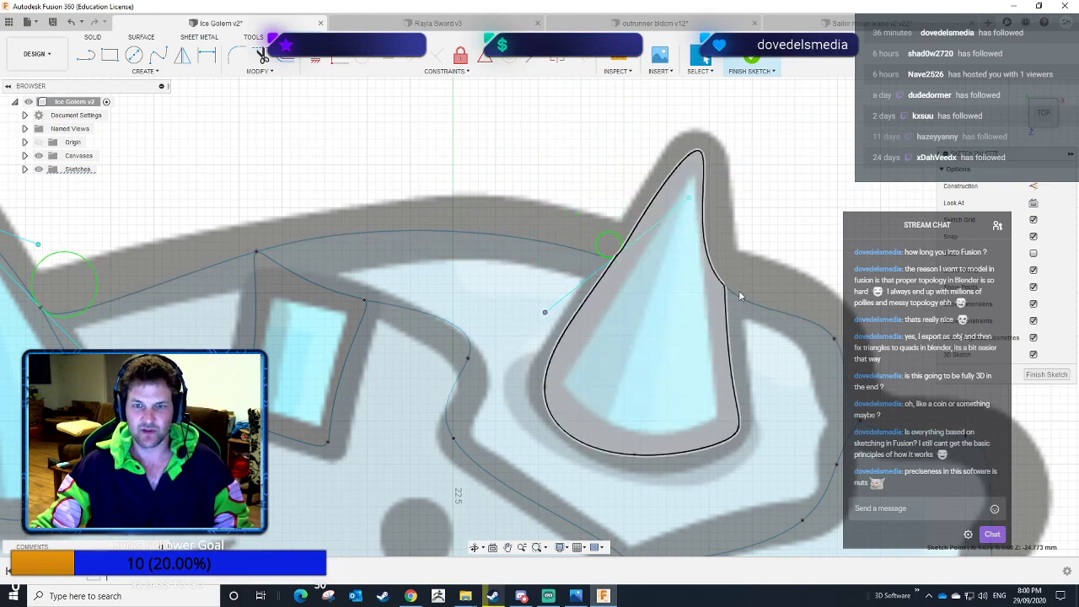
Round the head outline's right-hand bump by tilting its lower point's tangent handle up-right and stretching its upper point's handle down-right.
mouse_move(801, 256)
middle_down()
mouse_move(582, 156)
mouse_move(595, 171)
middle_up()
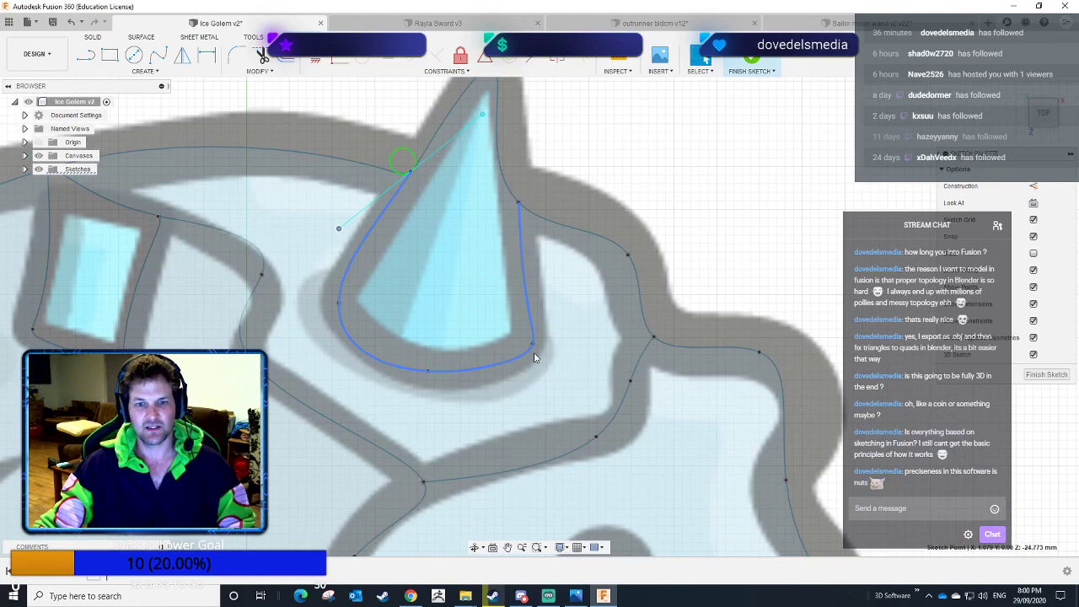
middle_drag(741, 306, 586, 177)
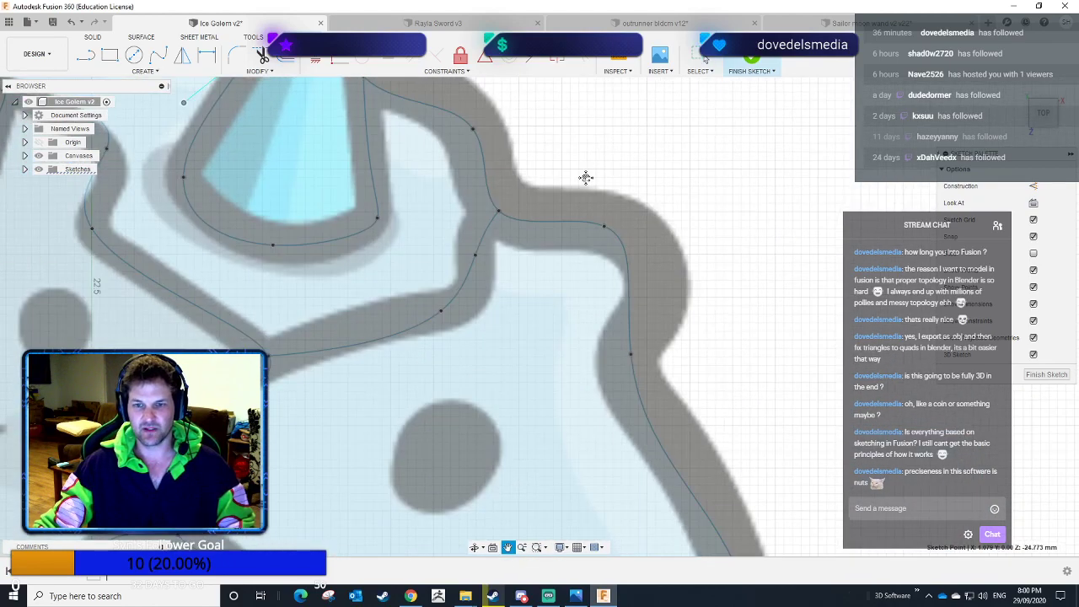
click(633, 355)
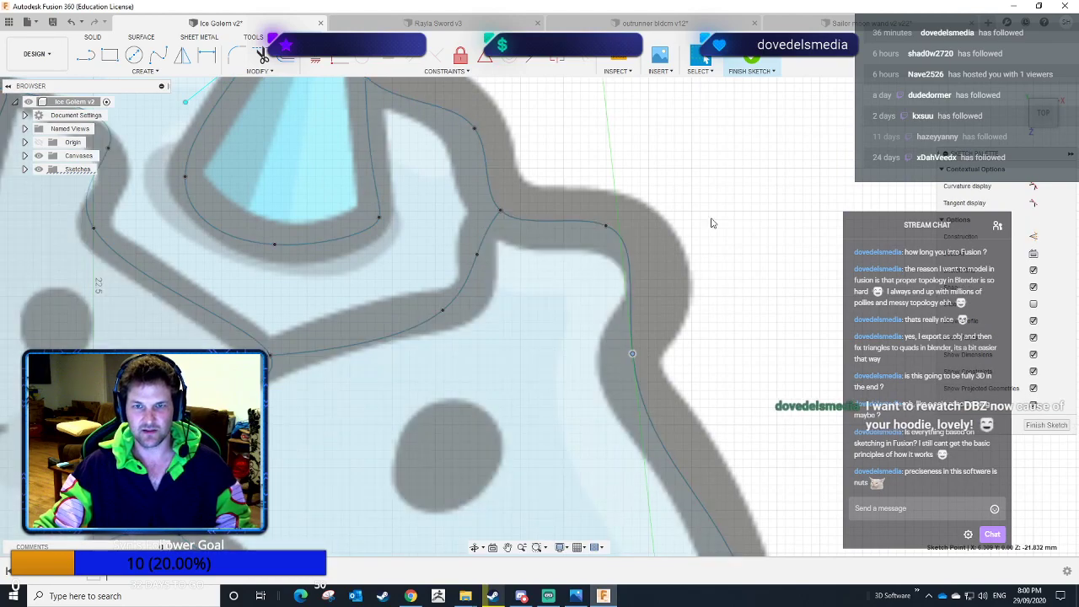
scroll(700, 215, down, 2)
scroll(684, 234, down, 3)
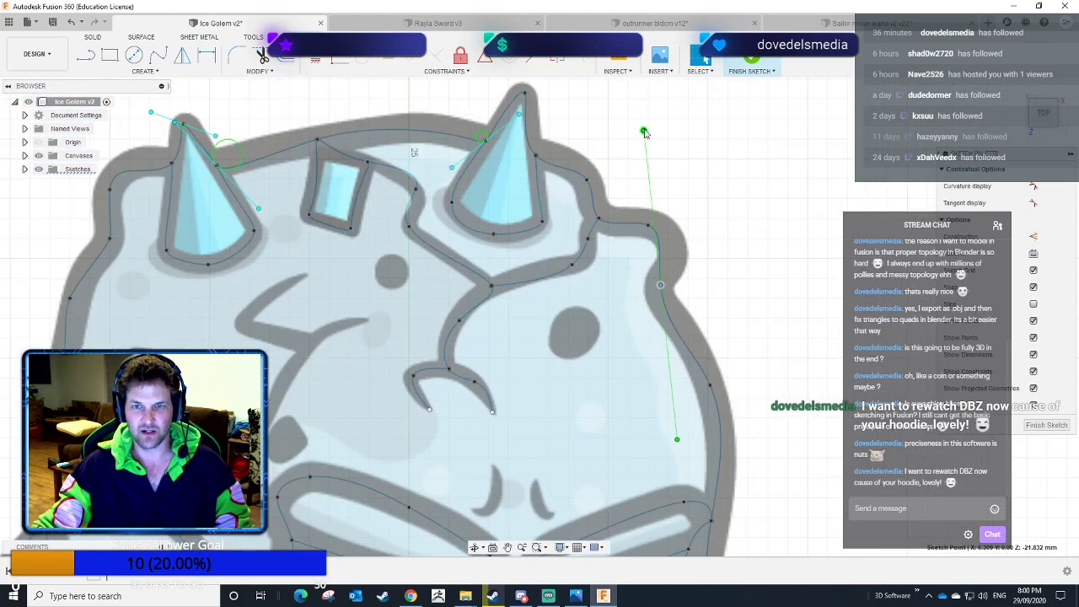
drag(661, 154, 706, 250)
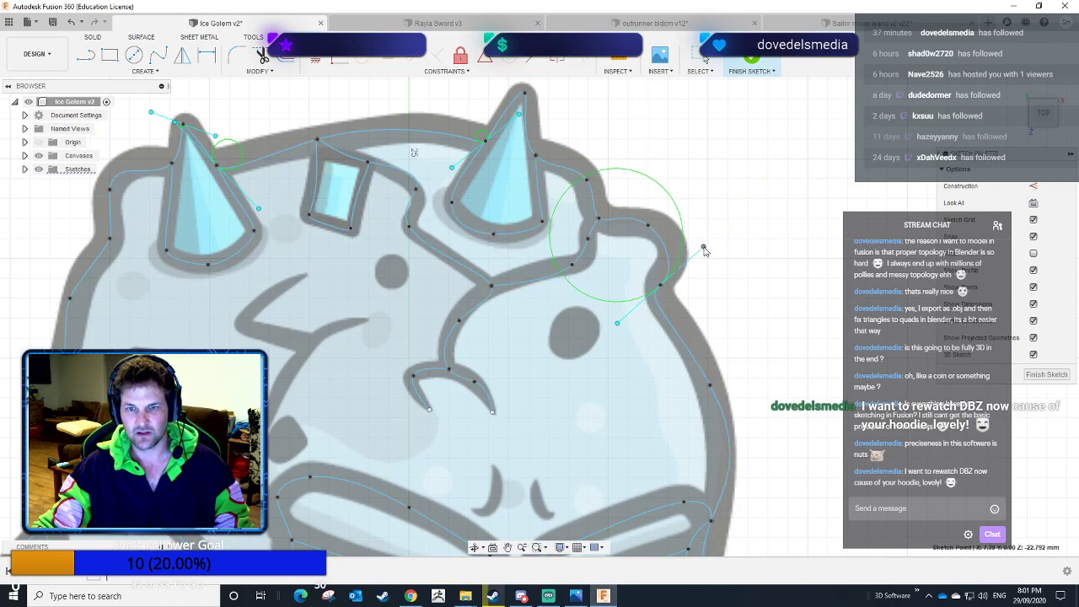
drag(647, 225, 774, 290)
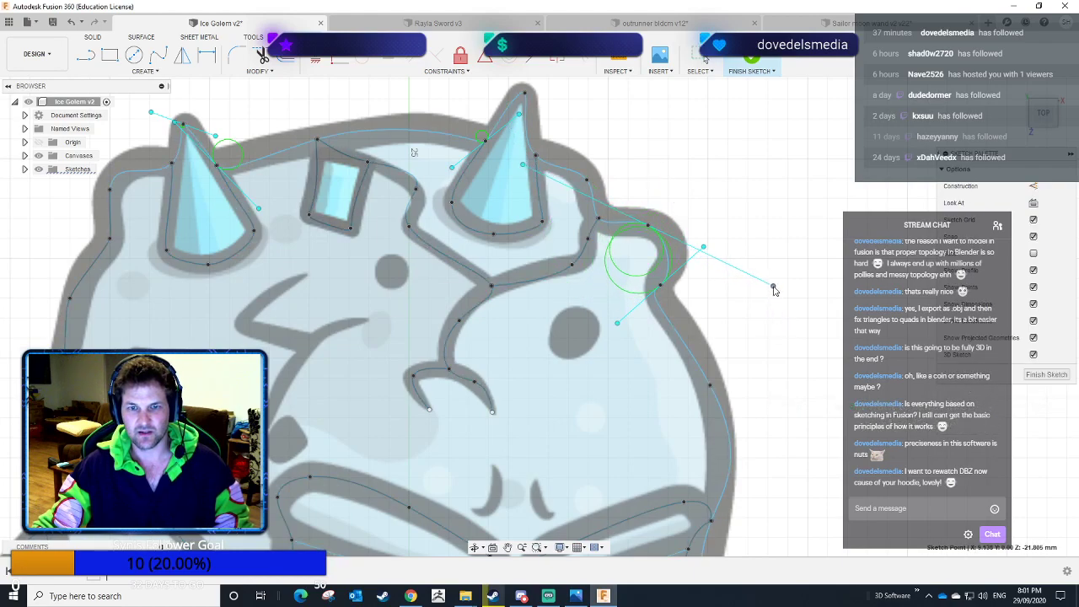
Flatten the tangent handle at the lower-right corner of the shape around the right horn, and shorten the handle at the forehead curl's right end.
scroll(546, 302, up, 2)
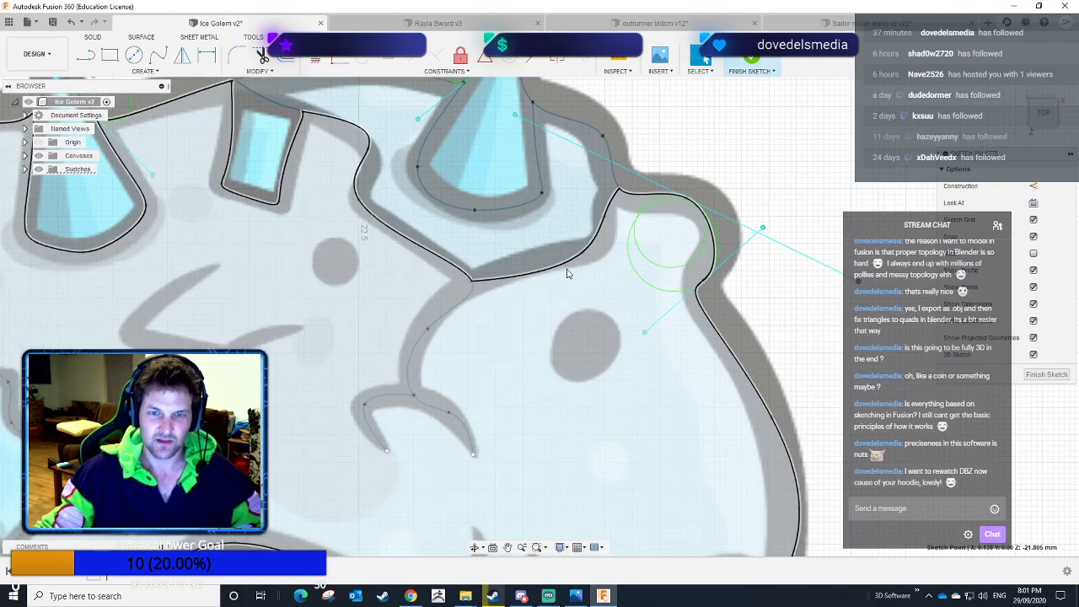
click(581, 252)
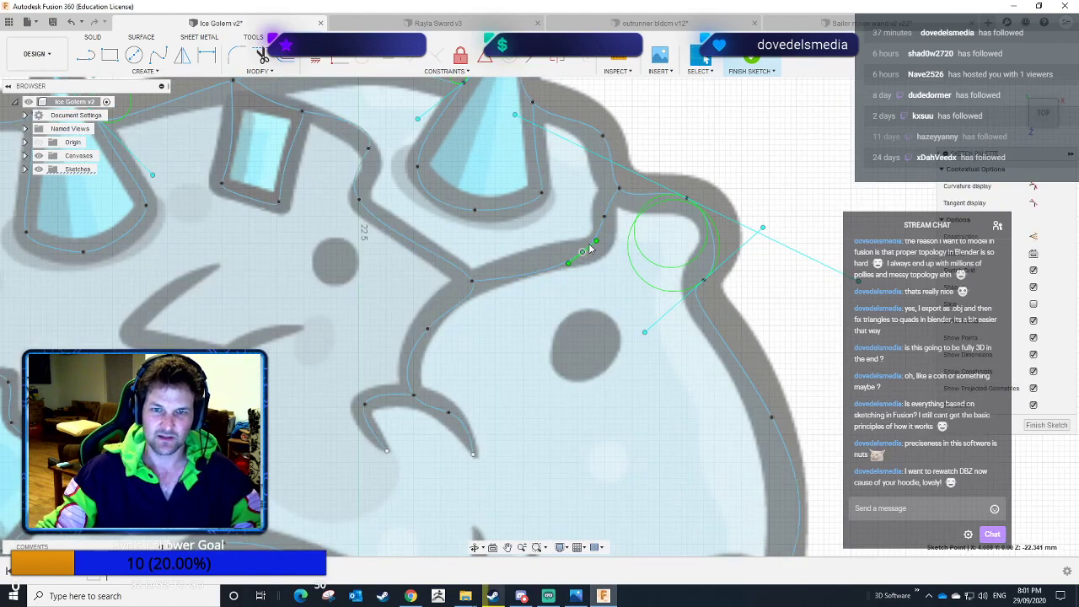
drag(596, 242, 603, 248)
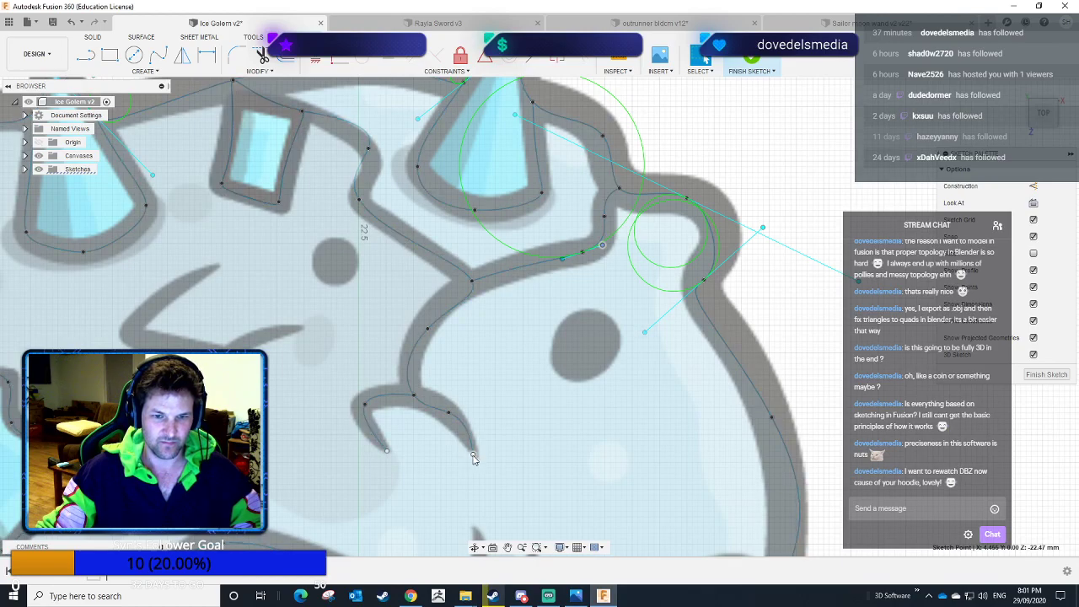
click(473, 455)
drag(481, 524, 489, 484)
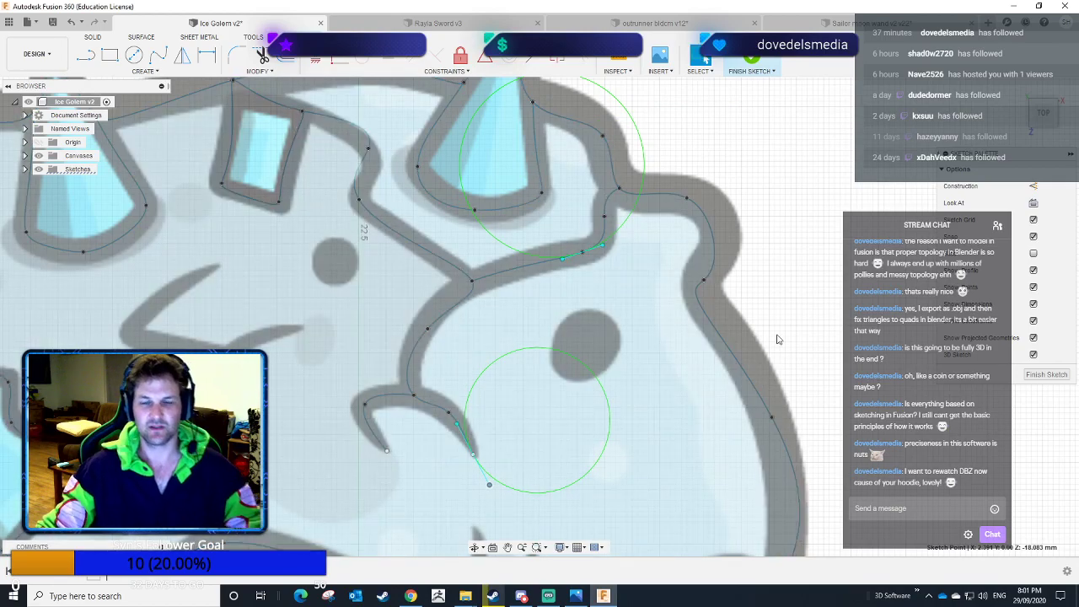
scroll(778, 339, down, 5)
scroll(777, 333, up, 3)
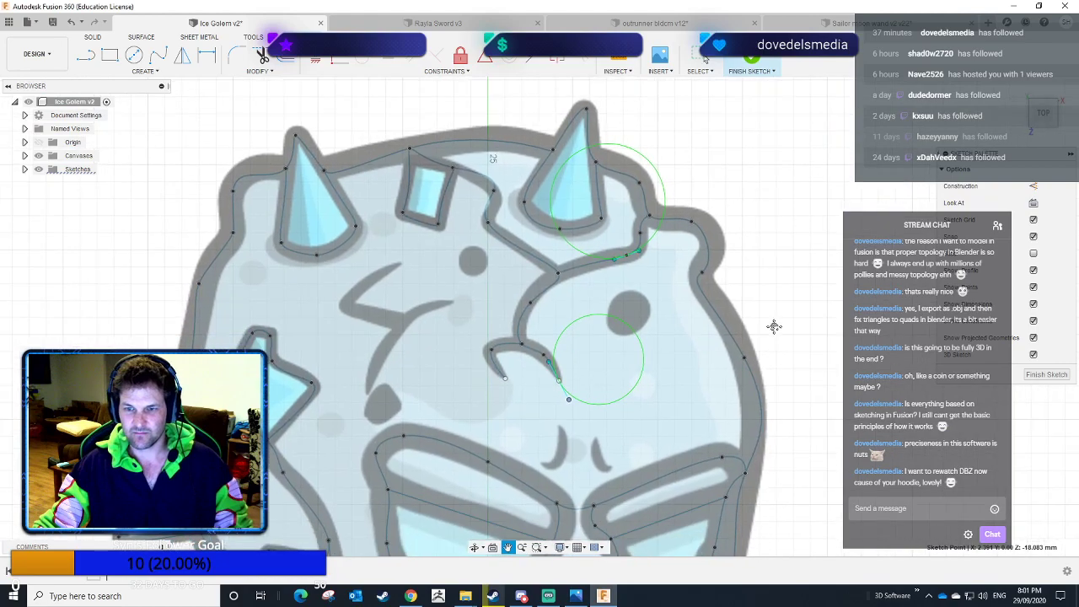
middle_drag(778, 333, 730, 144)
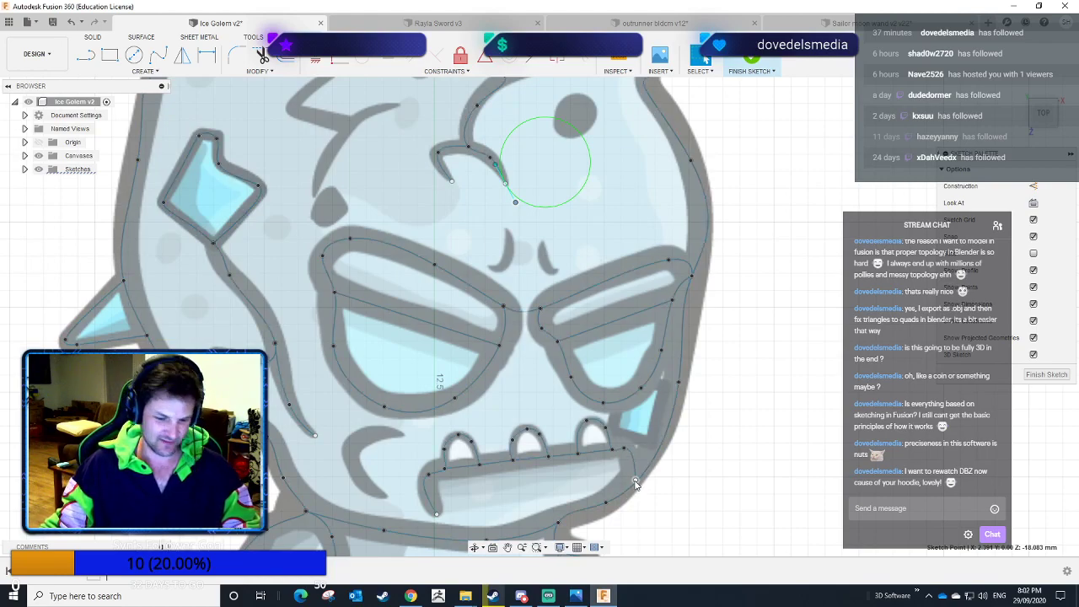
key(m)
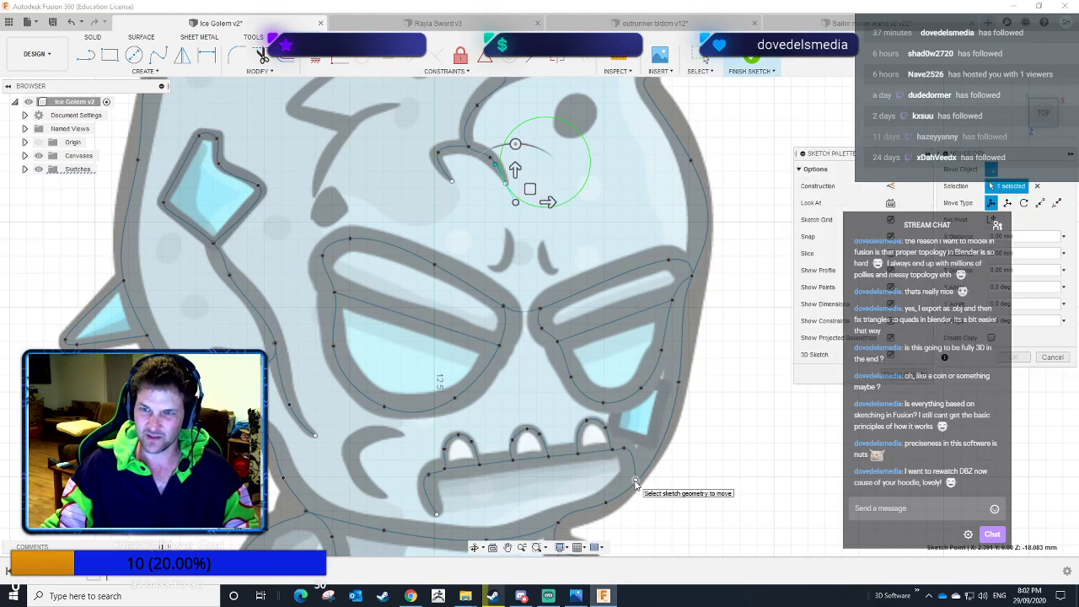
click(635, 481)
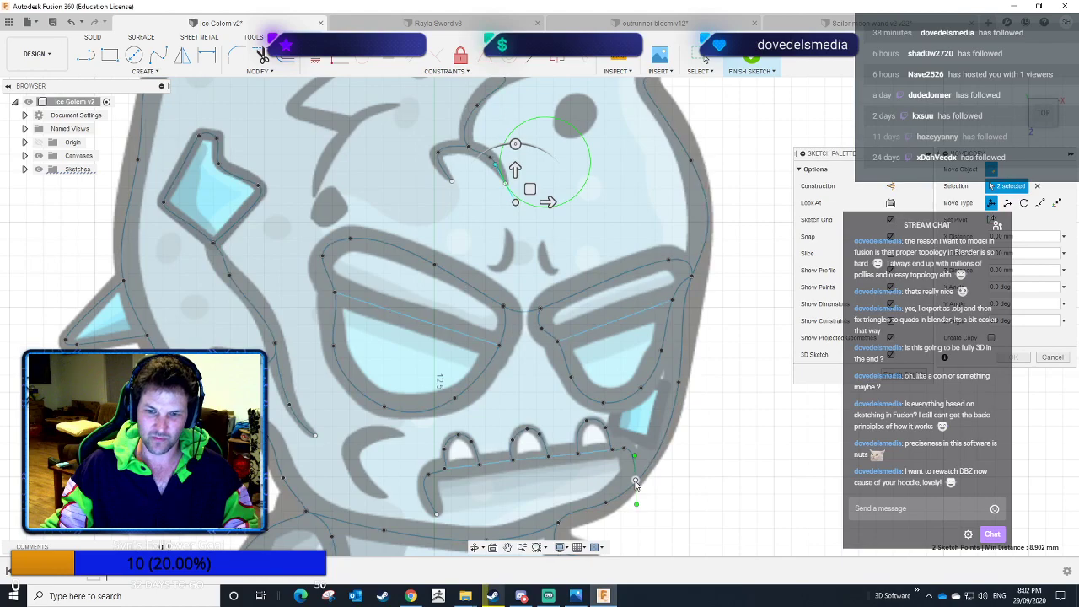
ctrl+click(636, 483)
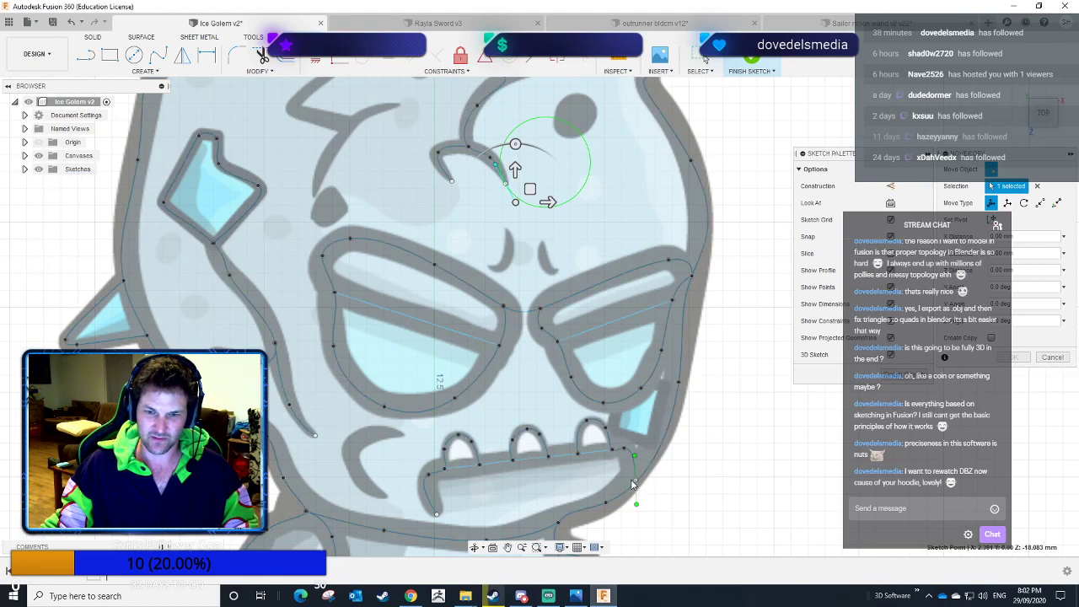
ctrl+click(636, 483)
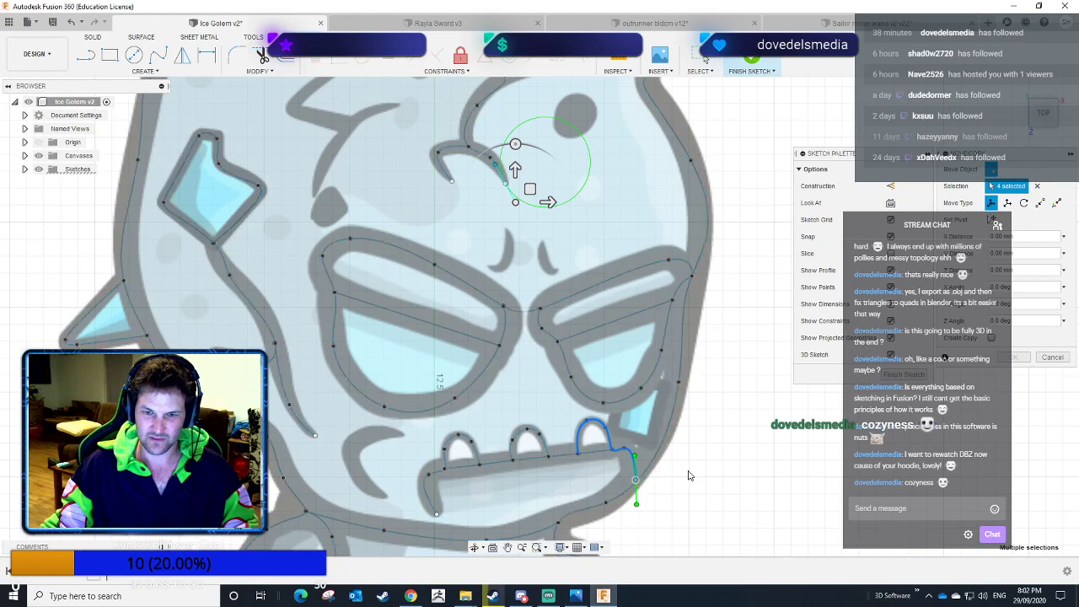
key(Escape)
click(636, 483)
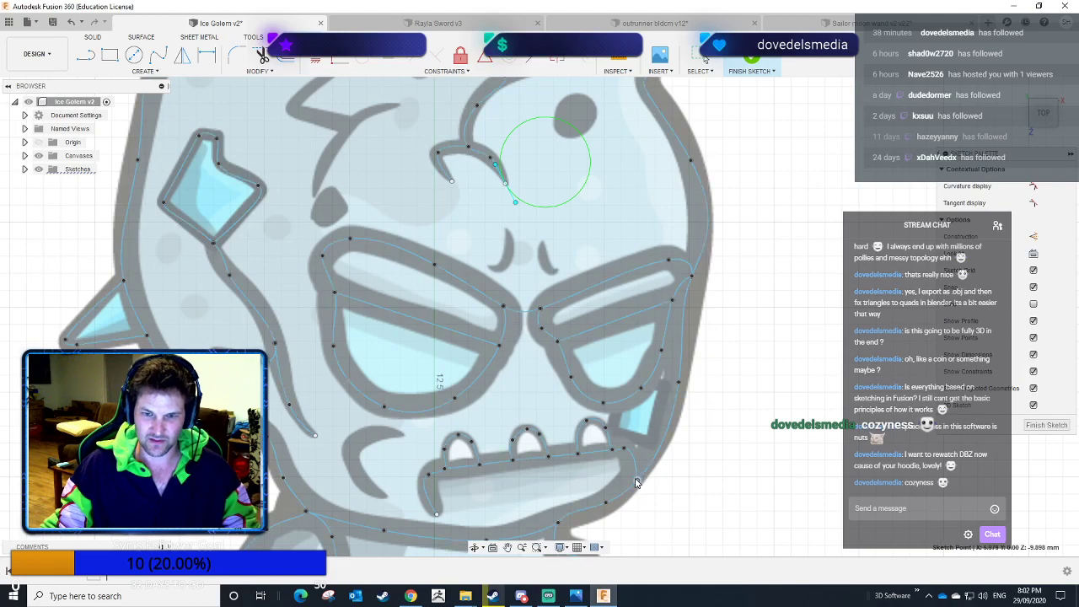
scroll(635, 483, up, 10)
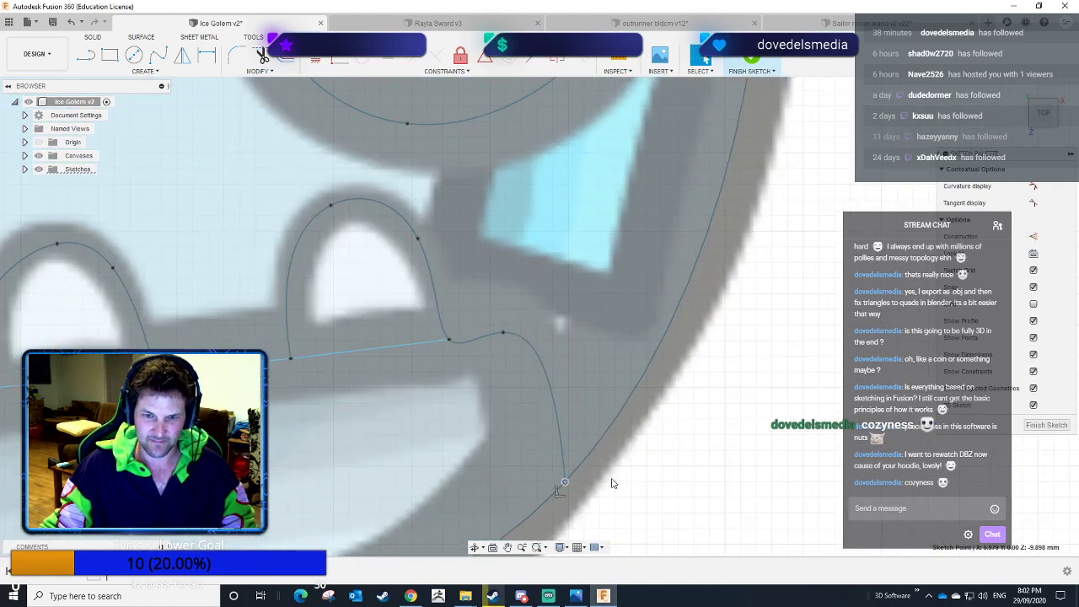
scroll(576, 514, down, 10)
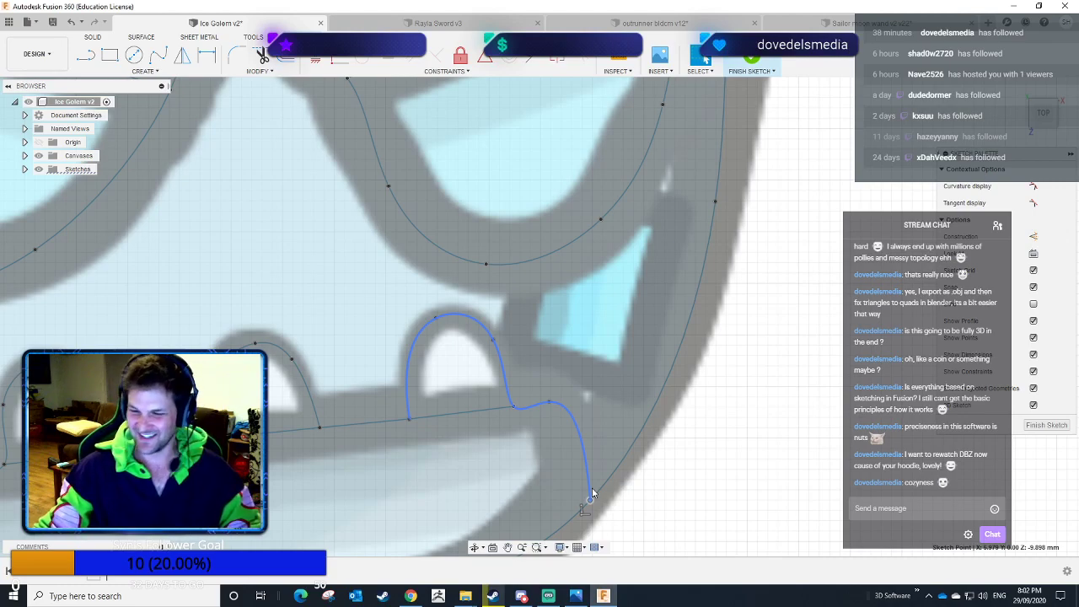
click(593, 494)
scroll(588, 379, down, 5)
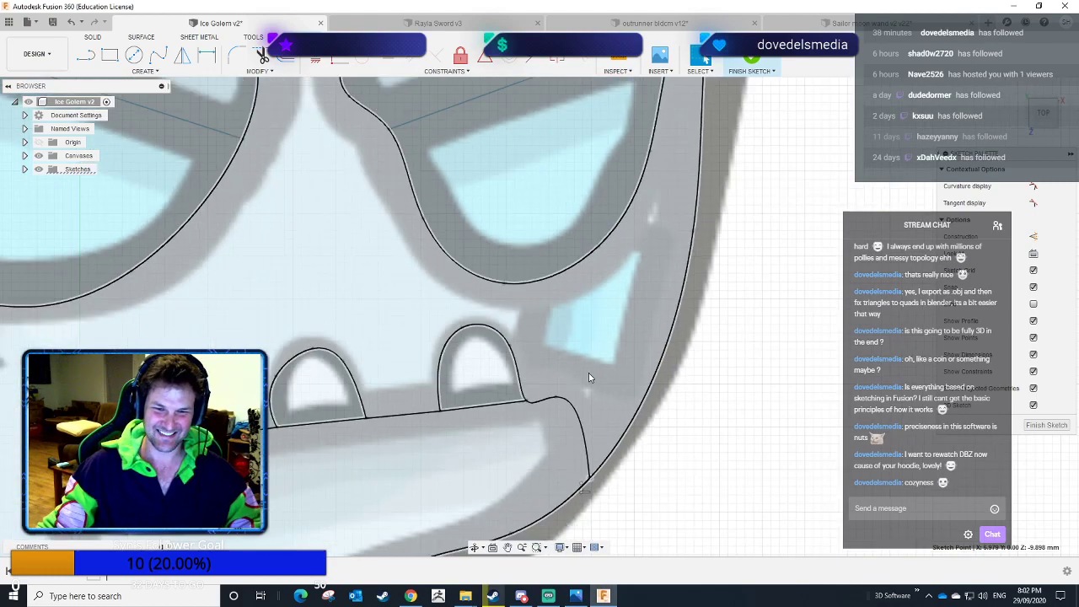
Refine the middle tooth's curve by slightly adjusting the tangent handle at the upper-left point of its outline.
scroll(587, 377, down, 2)
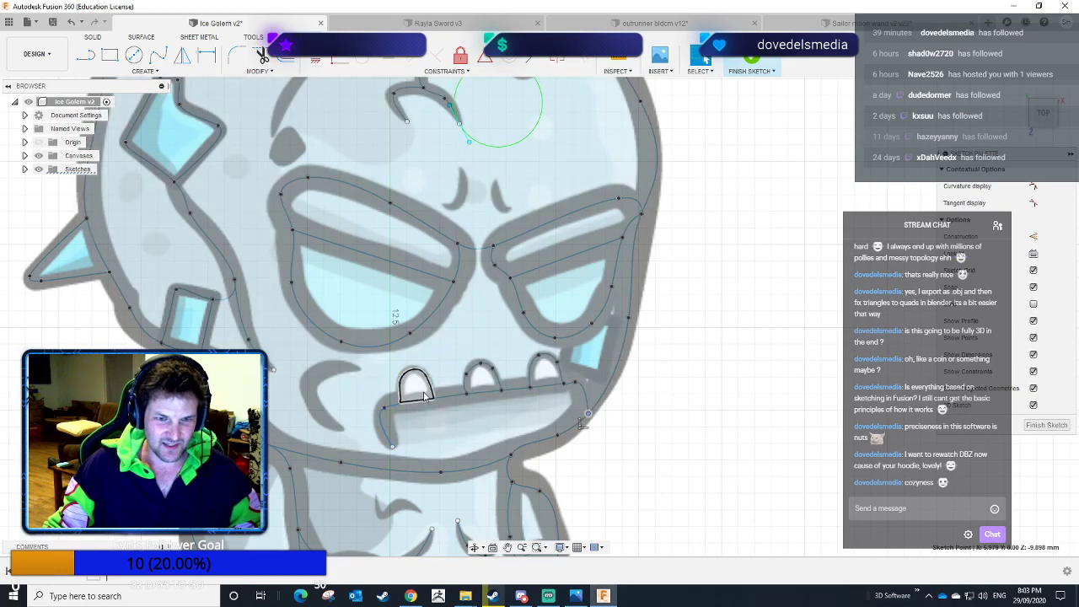
scroll(511, 380, up, 5)
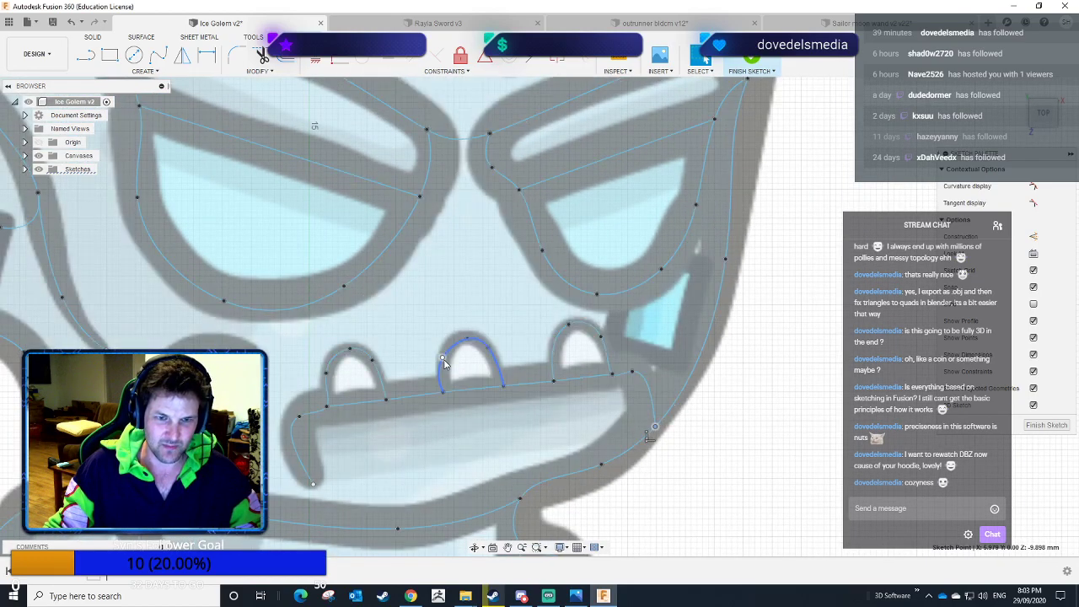
click(442, 361)
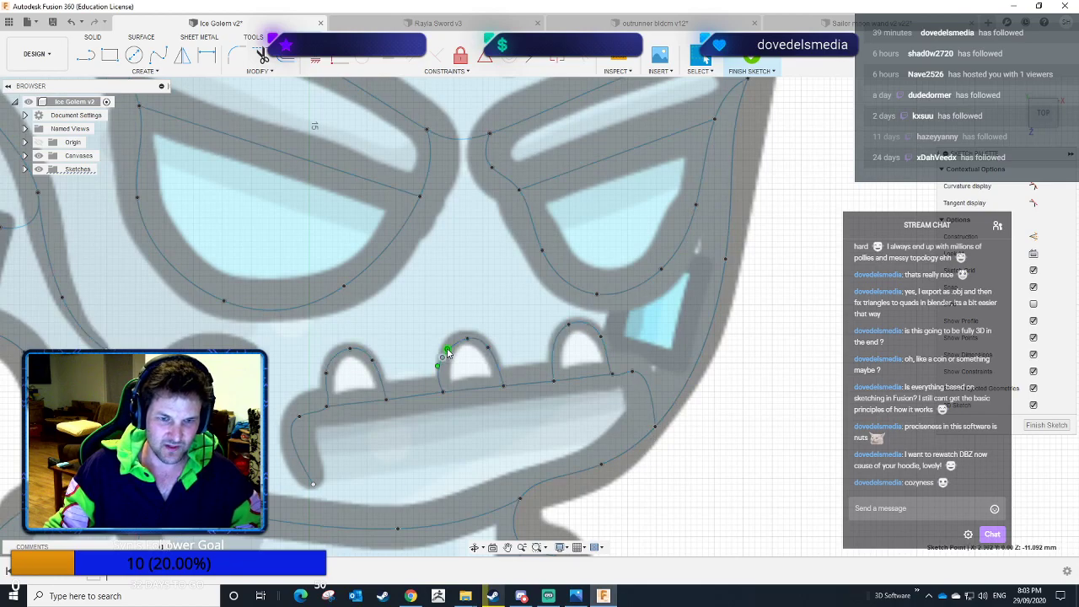
drag(442, 345, 446, 348)
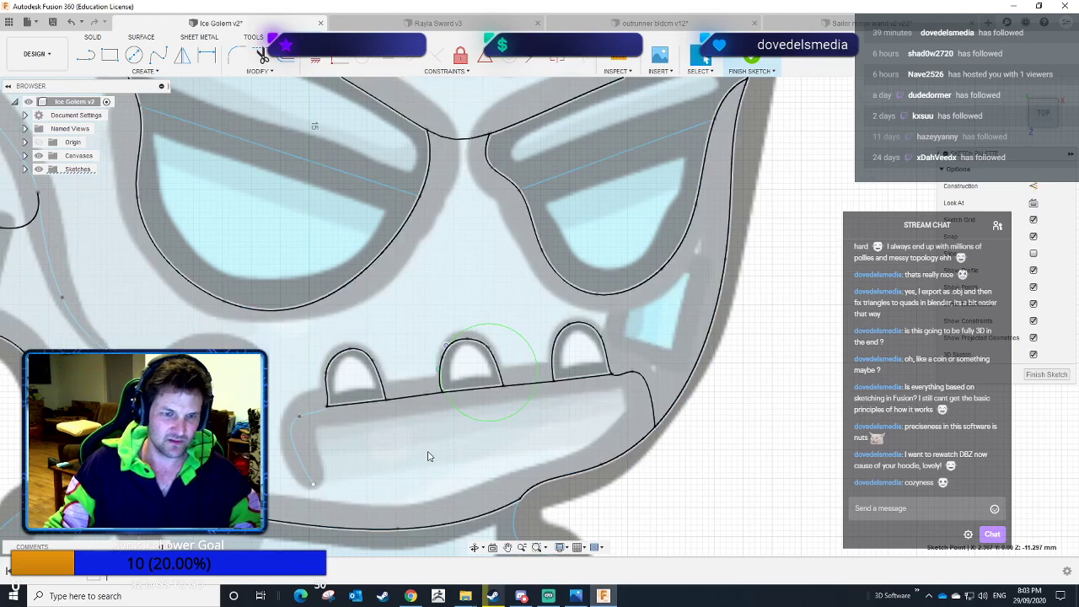
Adjust the tangent handle at the upper-right tip of the left chest crease to follow the canvas line.
scroll(362, 448, down, 4)
scroll(360, 449, down, 1)
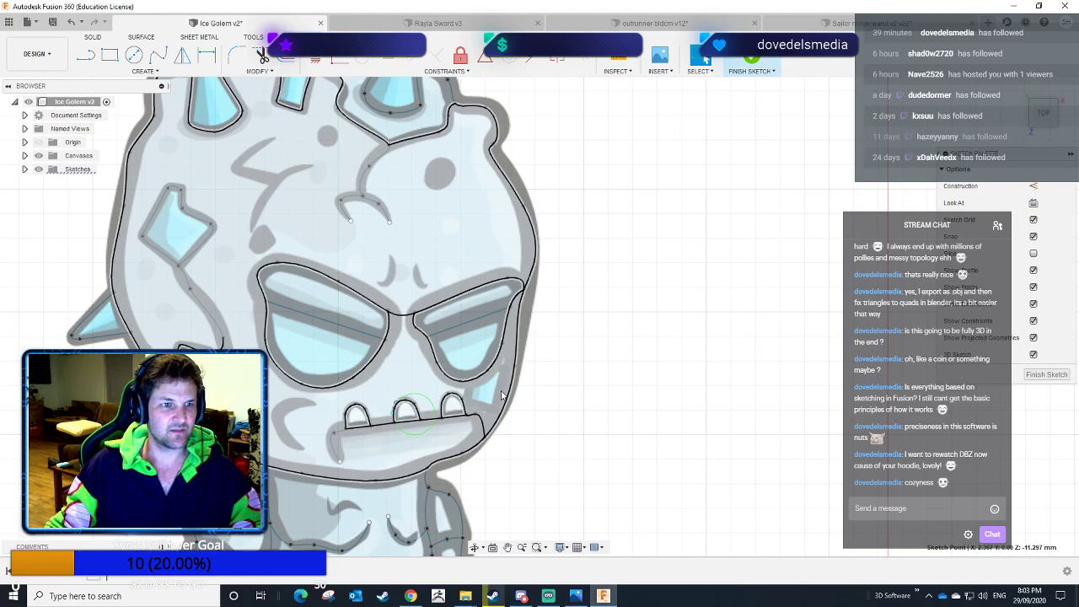
scroll(501, 395, down, 5)
scroll(236, 272, up, 4)
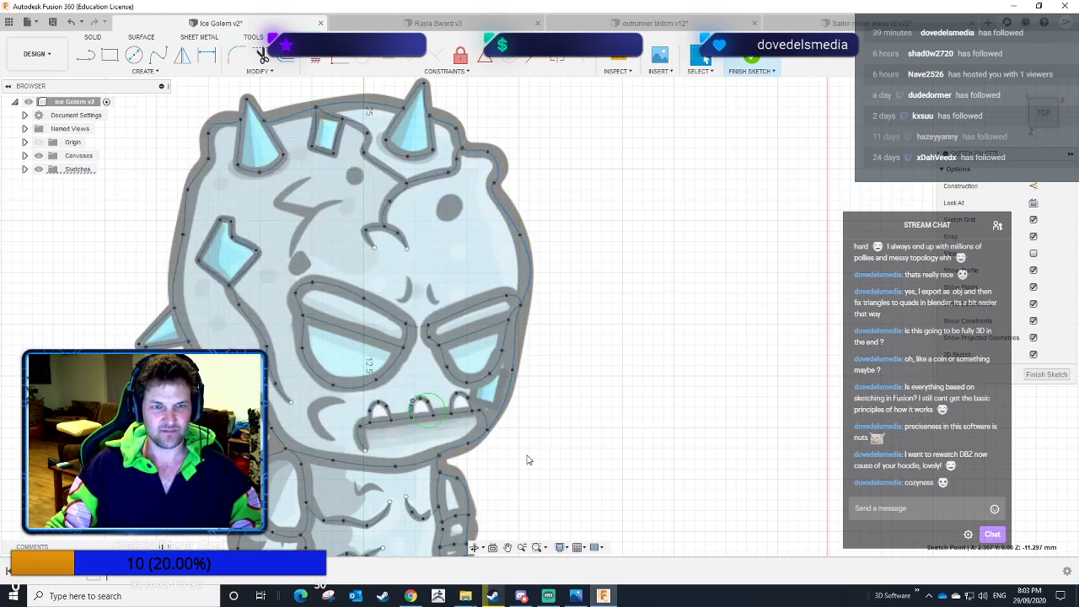
middle_drag(534, 467, 621, 301)
scroll(633, 270, down, 2)
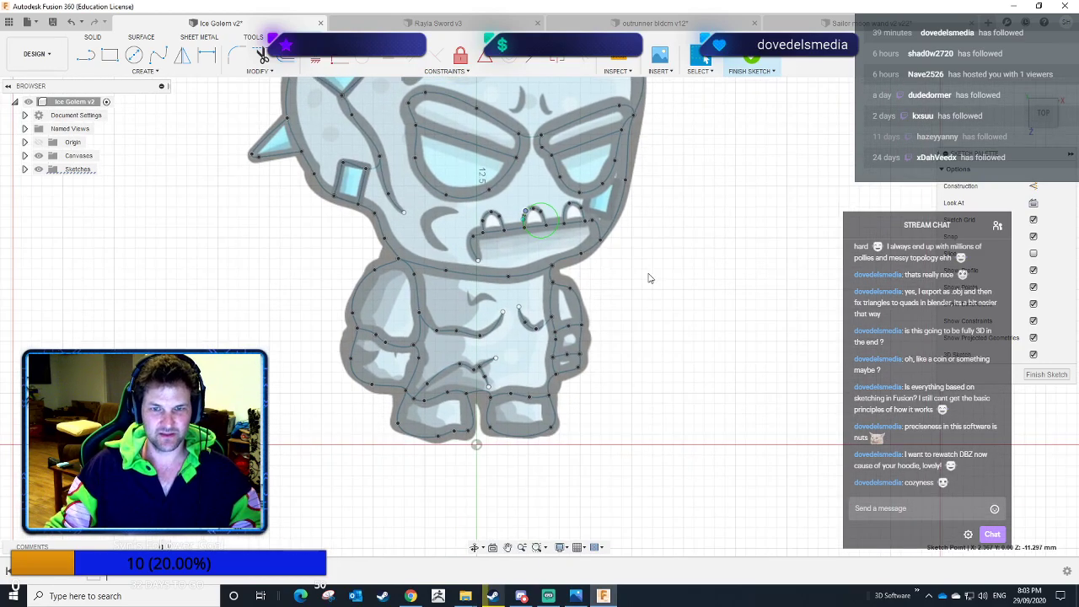
scroll(638, 347, up, 2)
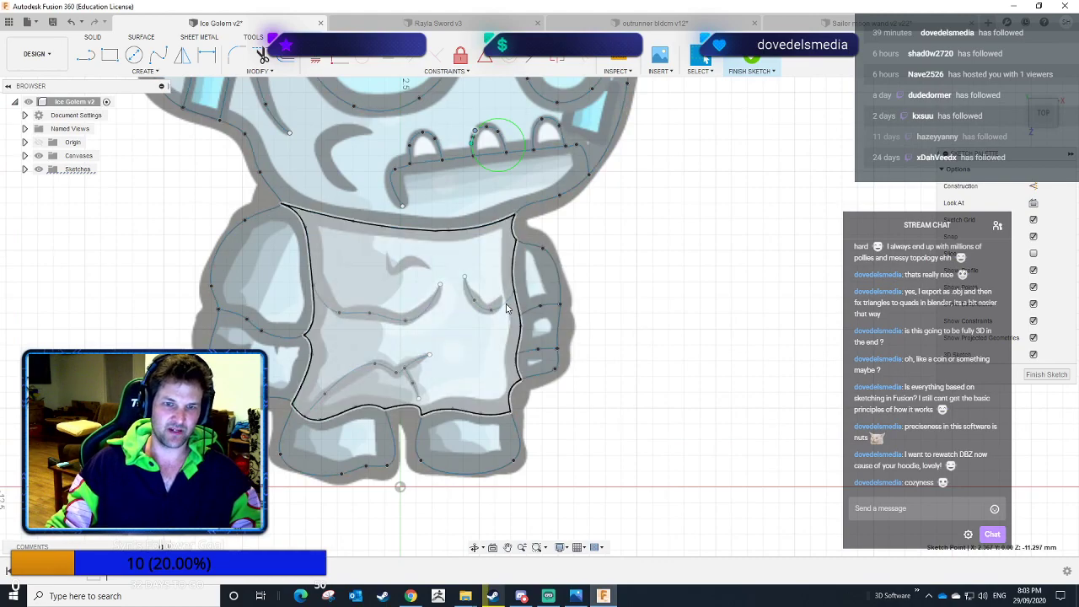
click(439, 286)
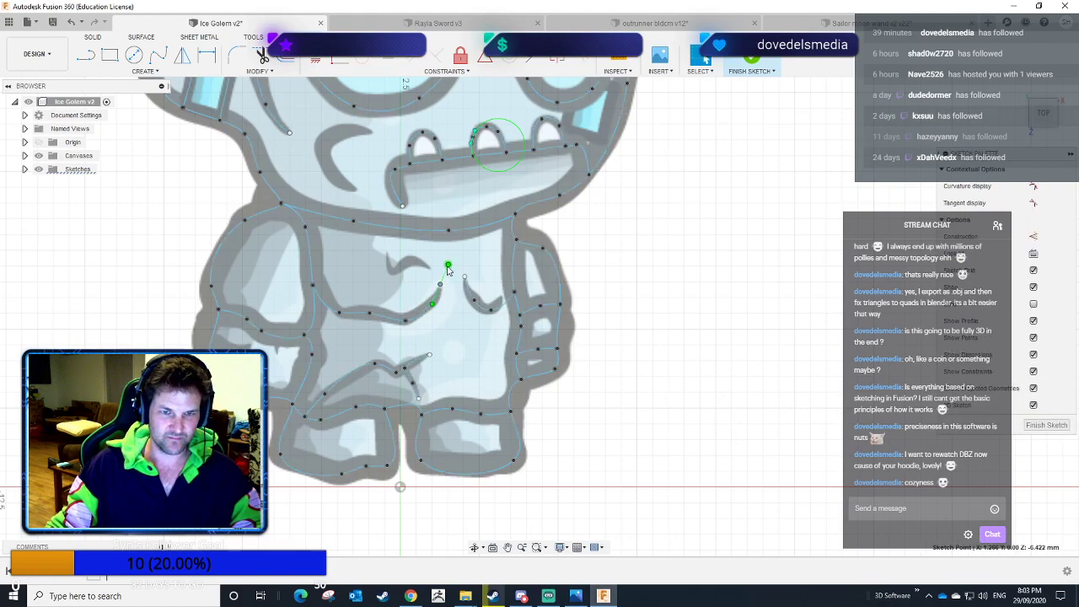
drag(449, 266, 450, 267)
Shorten the tangent handle at the left chest crease's lowest point, and level the handle at the next point to its left.
scroll(449, 268, up, 5)
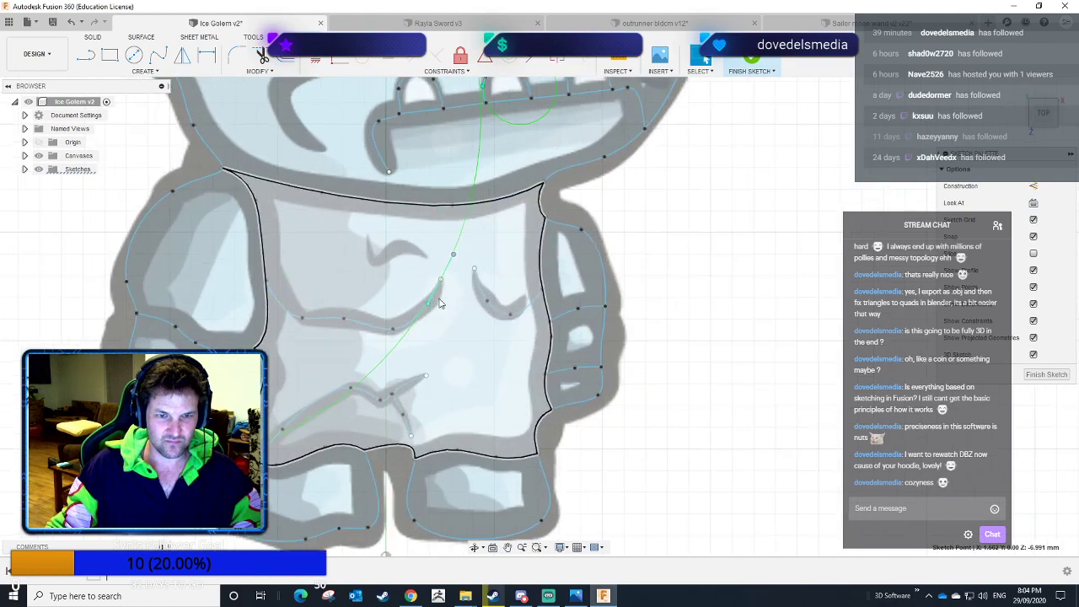
click(370, 346)
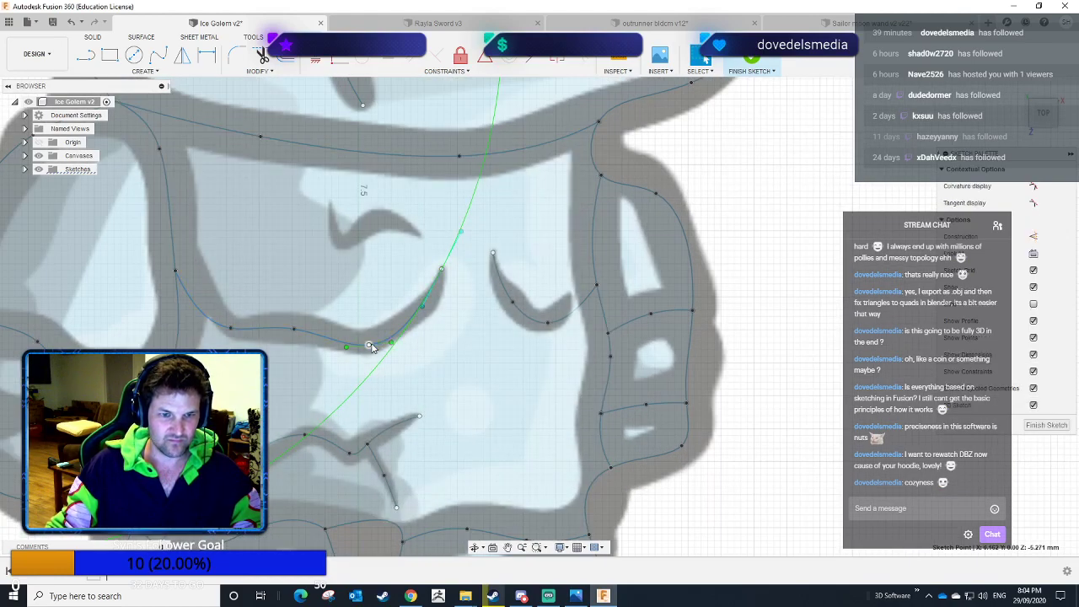
drag(389, 343, 384, 341)
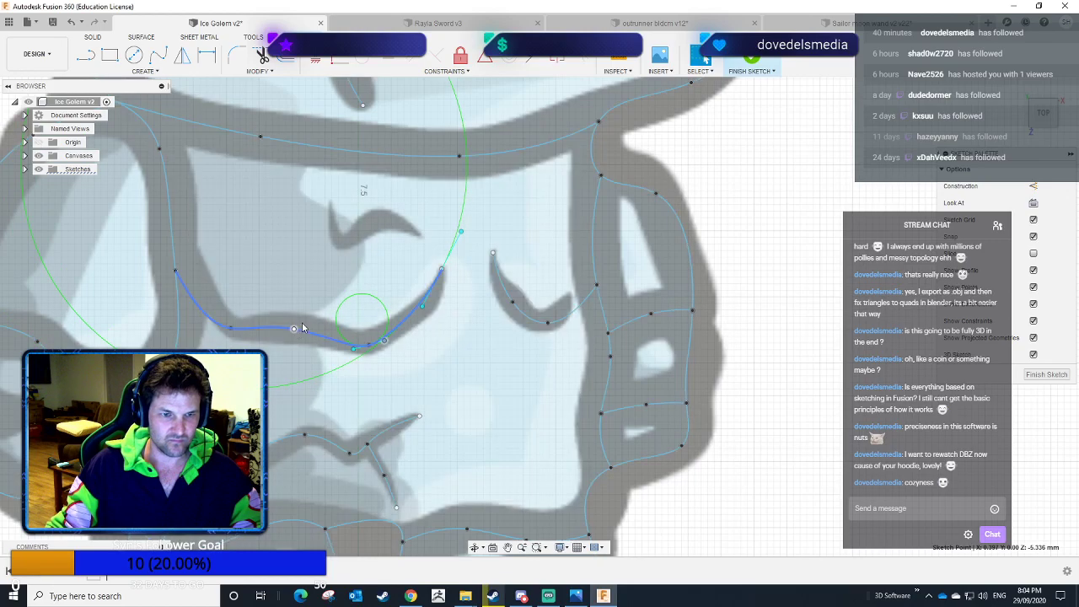
click(294, 329)
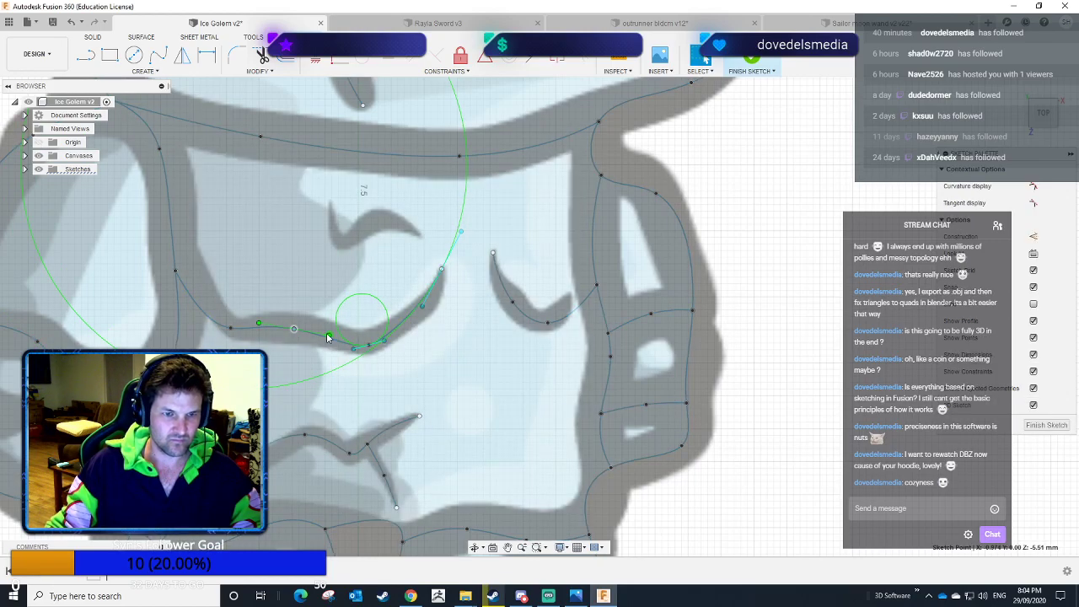
drag(328, 338, 329, 331)
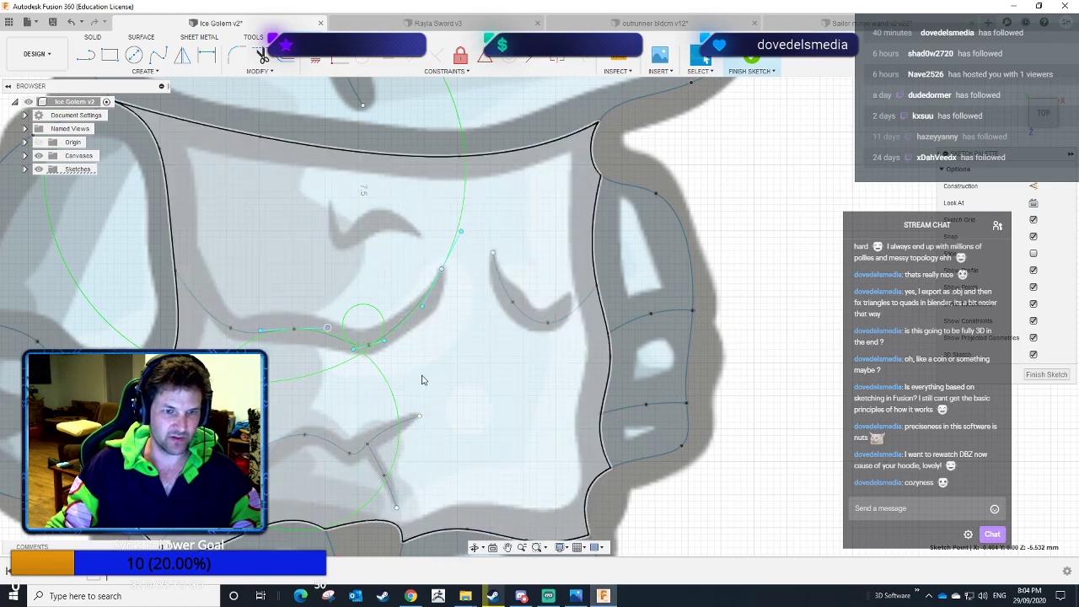
Tilt the tangent handle at the middle point of the short downward branch of the belly crack.
mouse_move(450, 399)
middle_down()
mouse_move(486, 301)
mouse_move(564, 207)
middle_up()
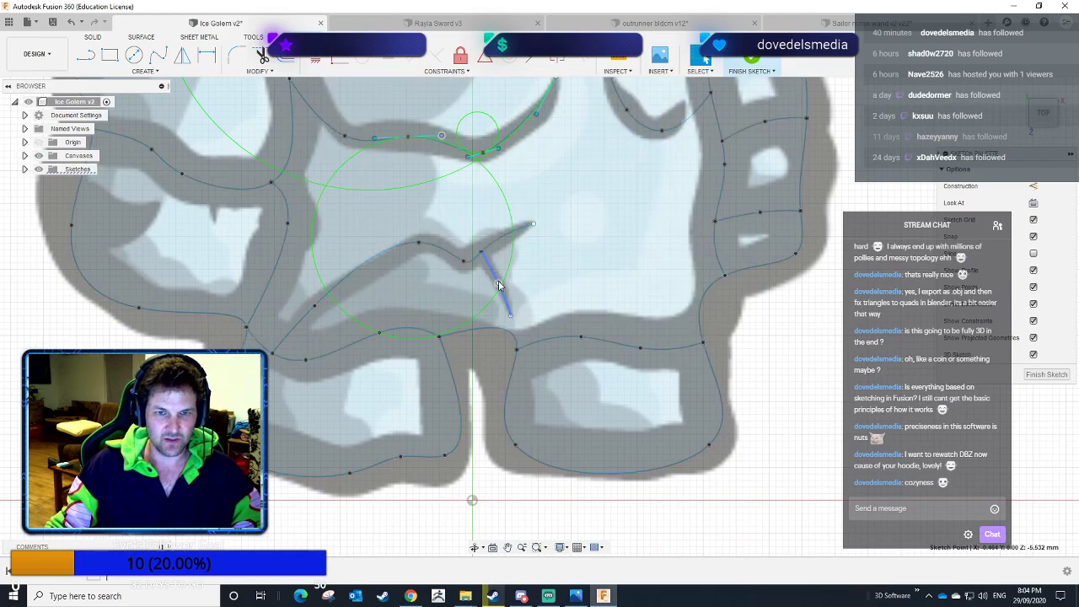
click(497, 285)
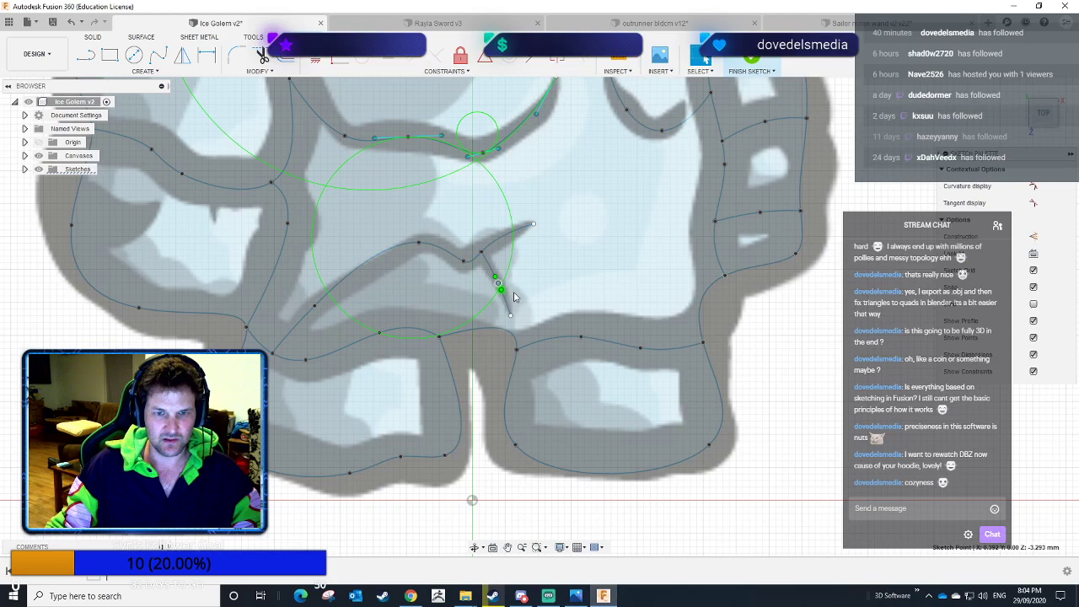
click(506, 292)
drag(507, 293, 504, 292)
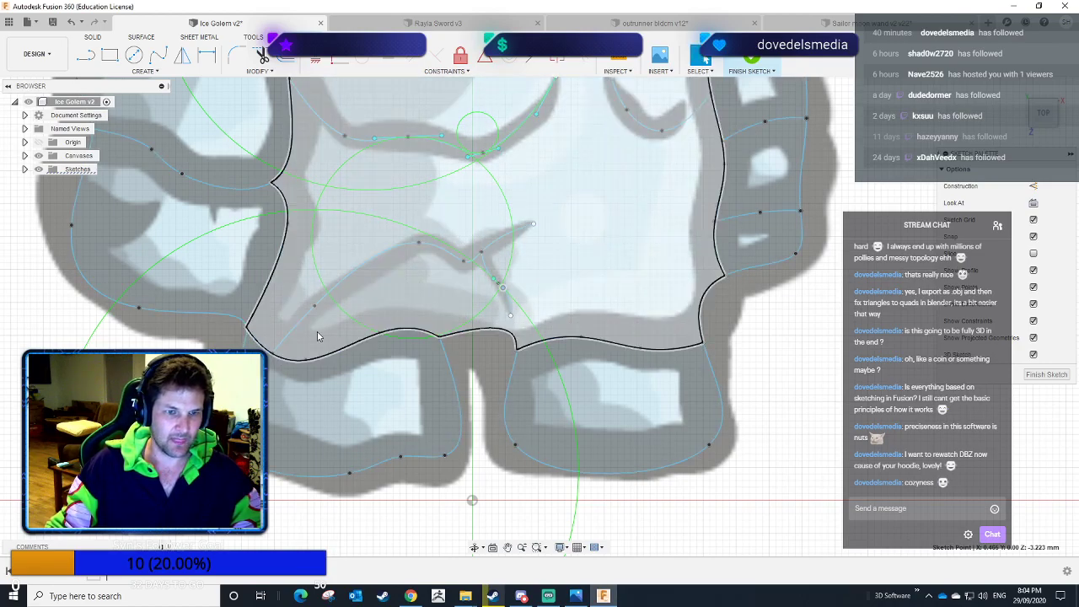
Tighten the right foot's bottom corners by shortening the tangent handles at its lower-right and lower-left points.
scroll(278, 359, up, 3)
scroll(275, 357, up, 6)
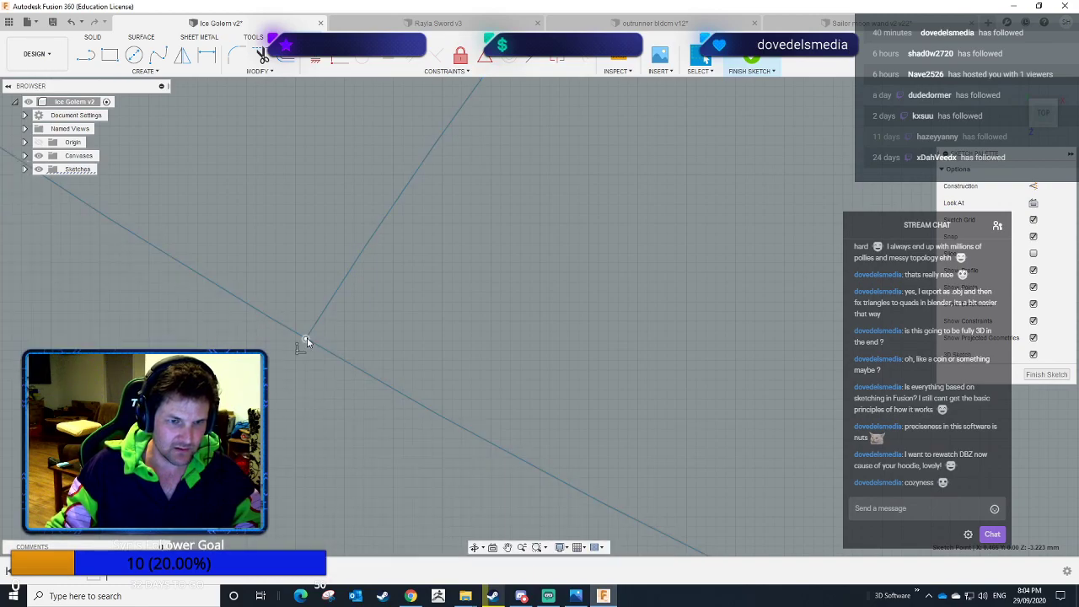
scroll(309, 339, down, 1)
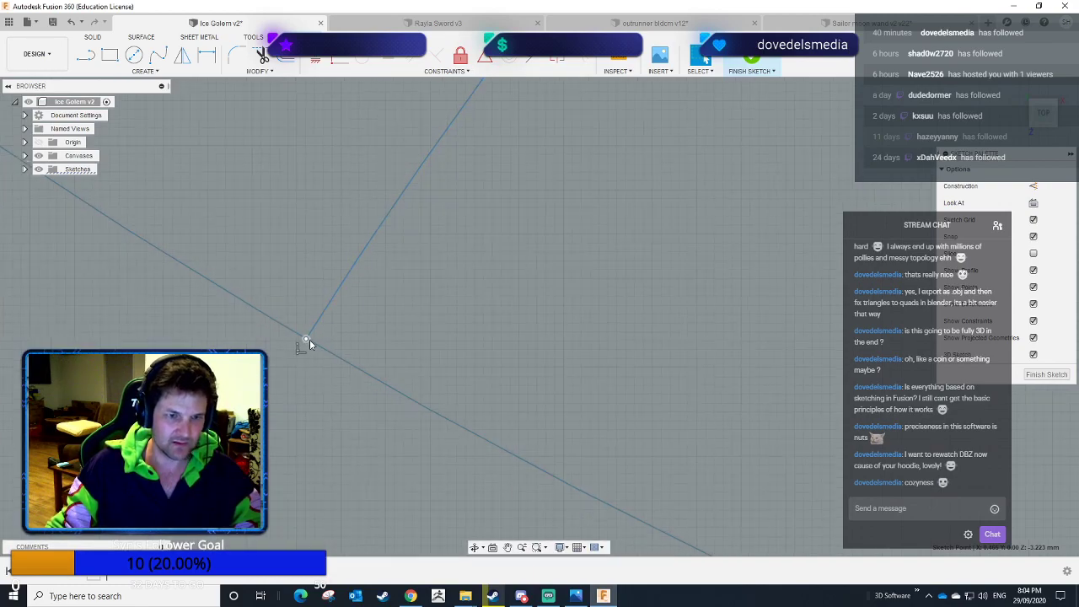
scroll(309, 341, down, 4)
scroll(309, 342, down, 8)
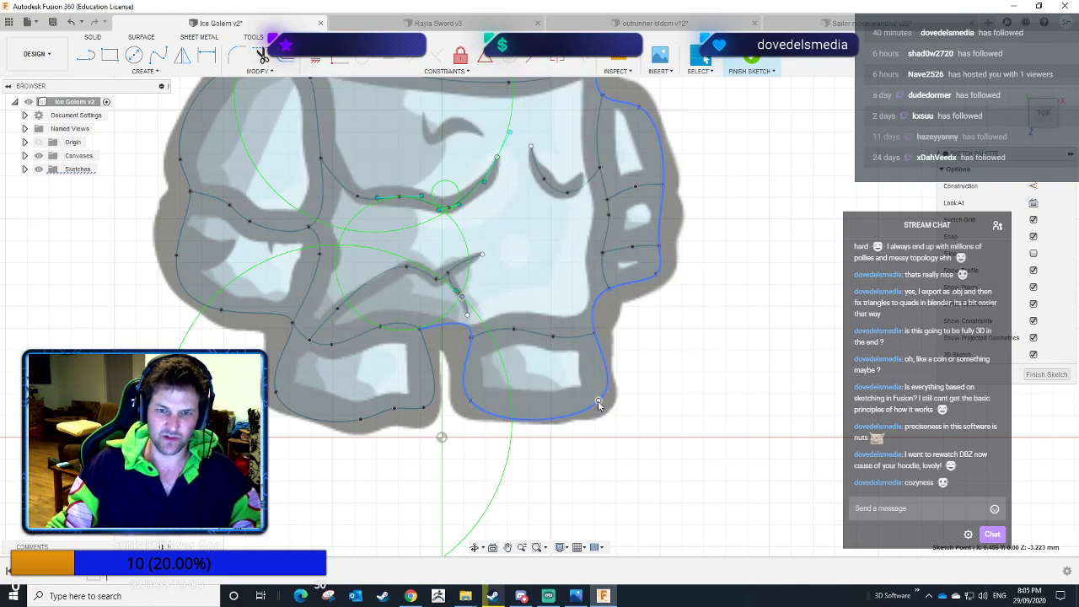
click(597, 403)
drag(685, 317, 633, 376)
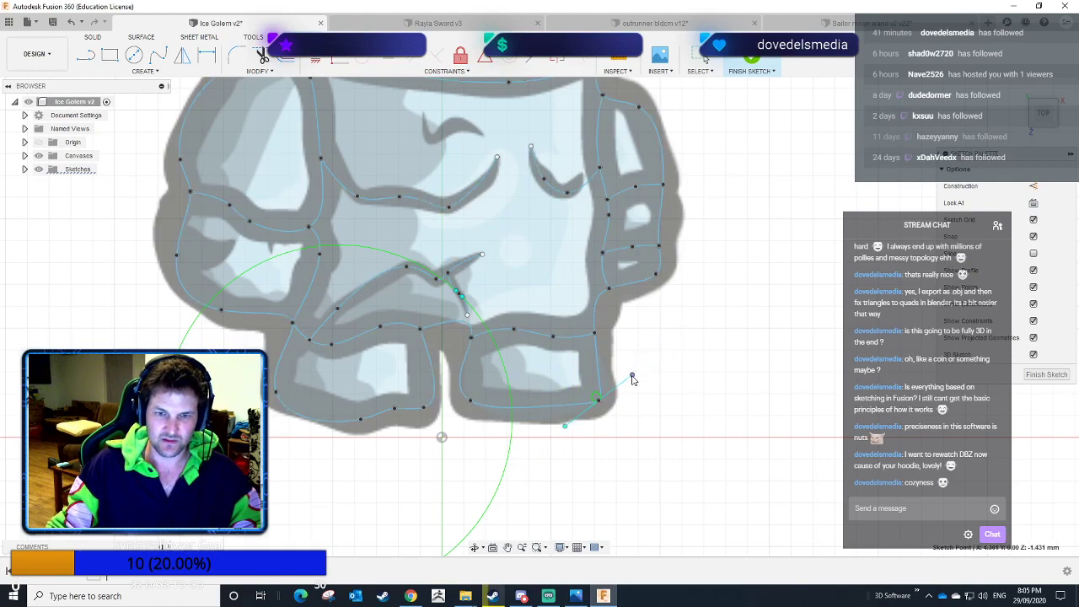
click(470, 403)
drag(577, 461, 542, 460)
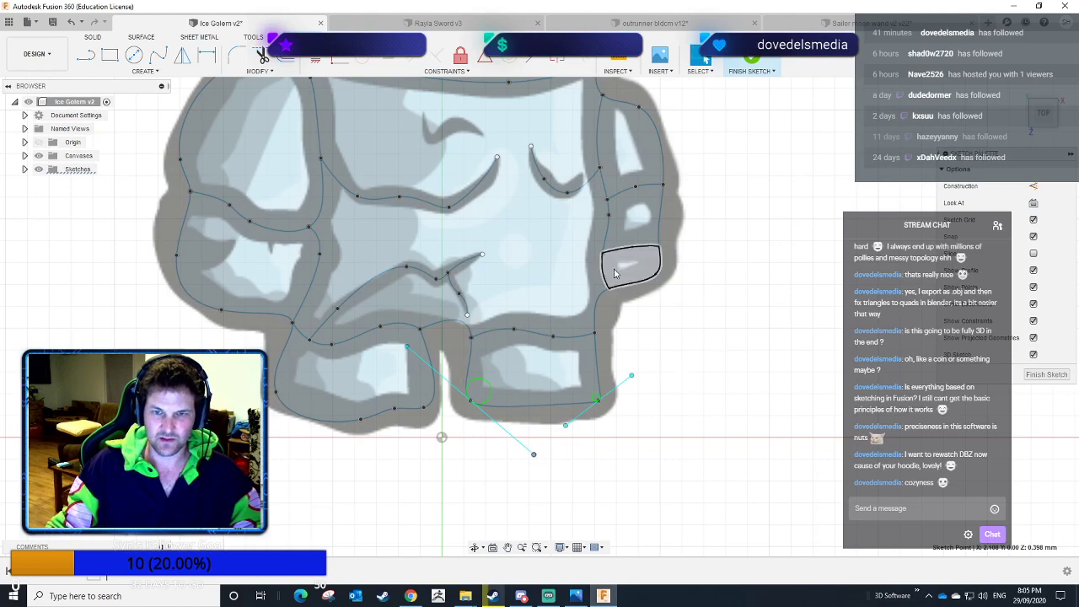
Reshape the left foot's bottom corners by shortening and steepening the lower-right handle and shortening the lower-left handle.
click(422, 411)
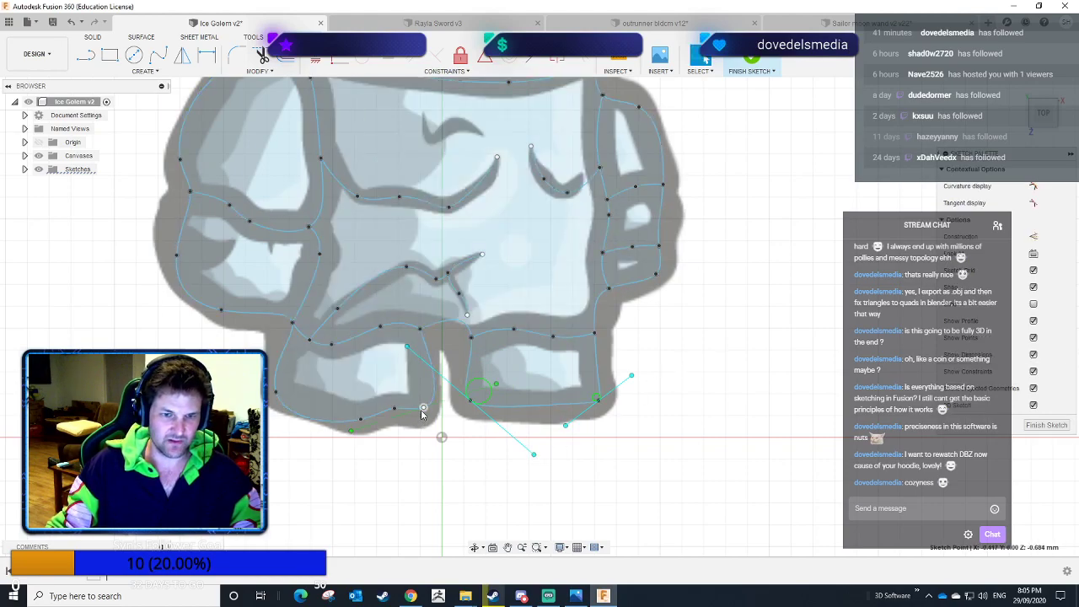
mouse_move(352, 432)
mouse_down()
mouse_move(378, 452)
mouse_move(390, 441)
mouse_up()
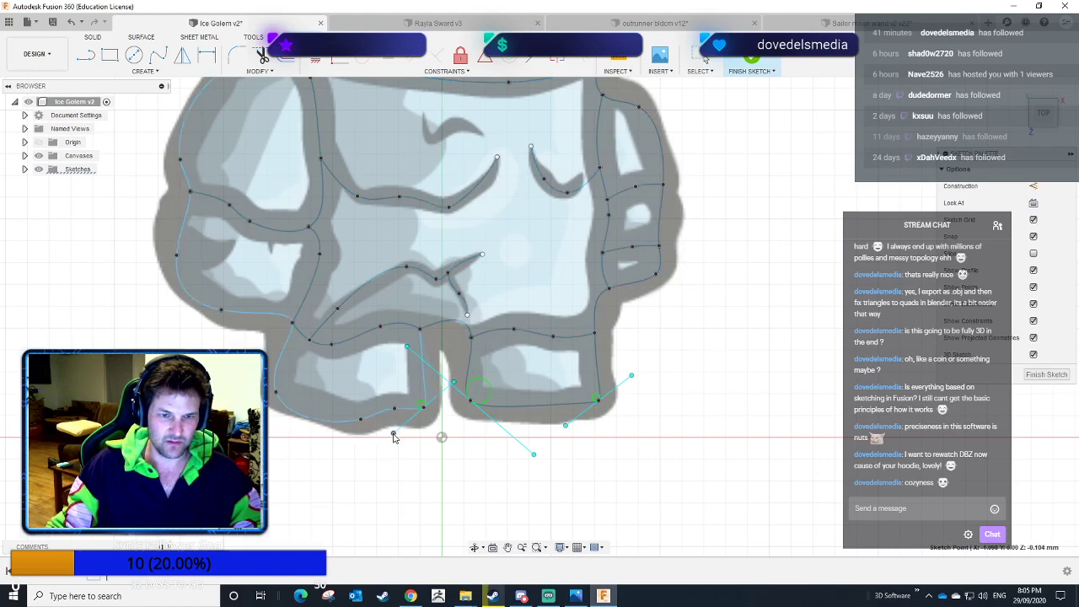
drag(392, 440, 390, 442)
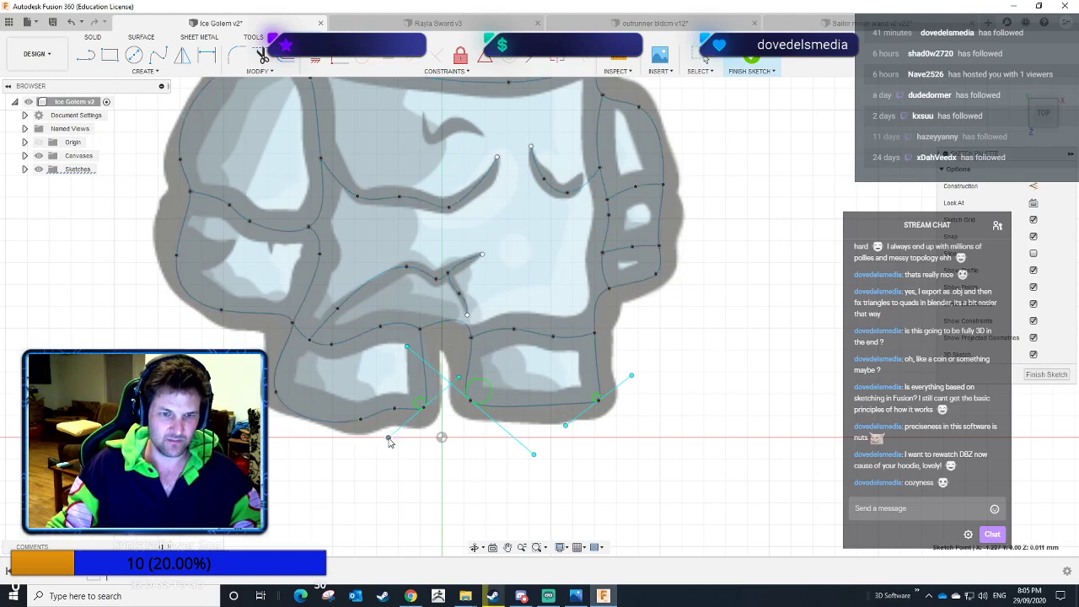
click(276, 392)
mouse_move(311, 494)
mouse_down()
mouse_move(307, 456)
mouse_move(330, 429)
mouse_up()
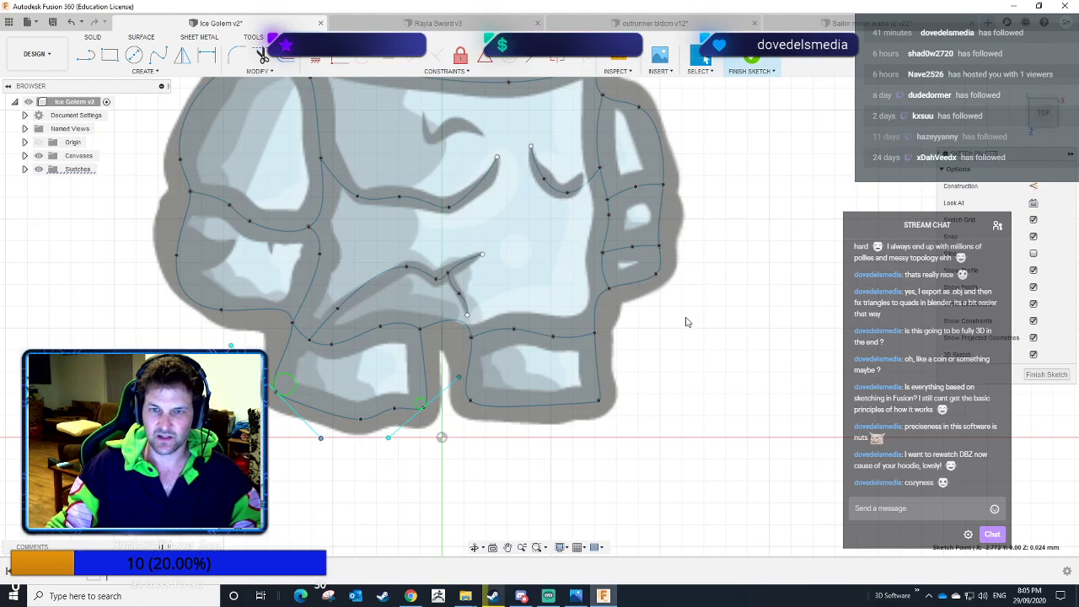
Curve the upper dividing line across the right arm by adjusting the tangent handles at its right end and middle point.
scroll(675, 362, down, 2)
scroll(627, 429, up, 2)
middle_drag(619, 427, 632, 410)
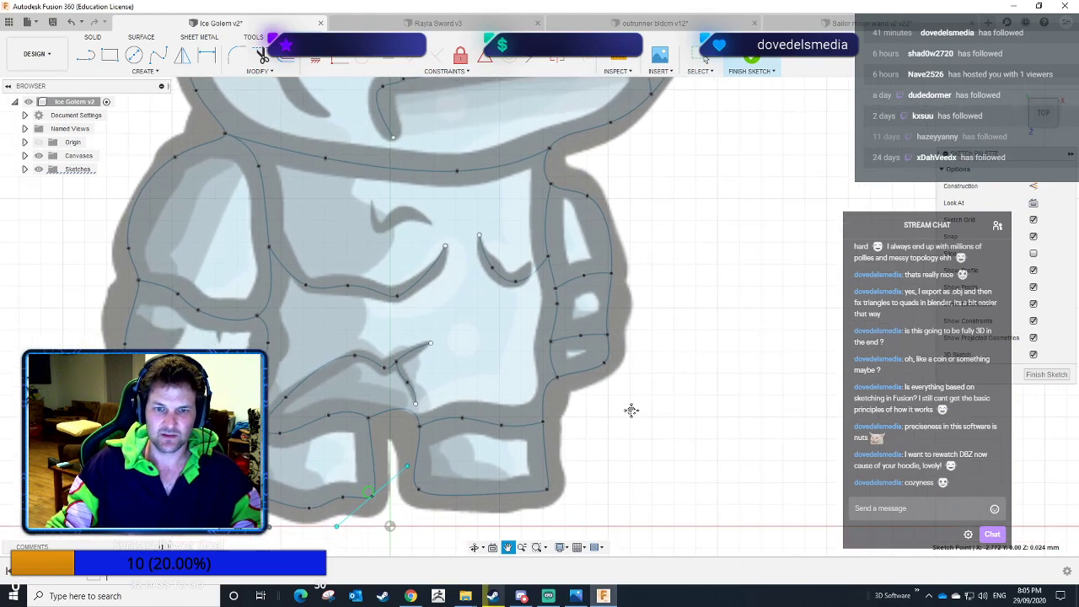
scroll(631, 410, down, 2)
scroll(634, 342, up, 2)
scroll(649, 324, down, 2)
scroll(627, 342, up, 2)
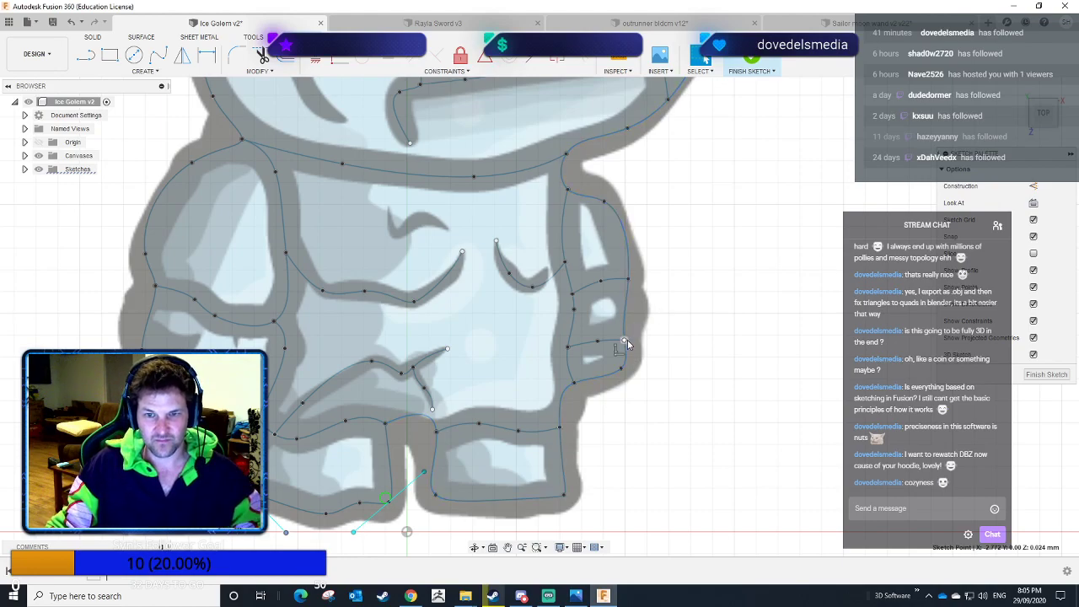
click(629, 281)
mouse_move(634, 279)
mouse_down()
mouse_move(647, 265)
mouse_move(641, 285)
mouse_up()
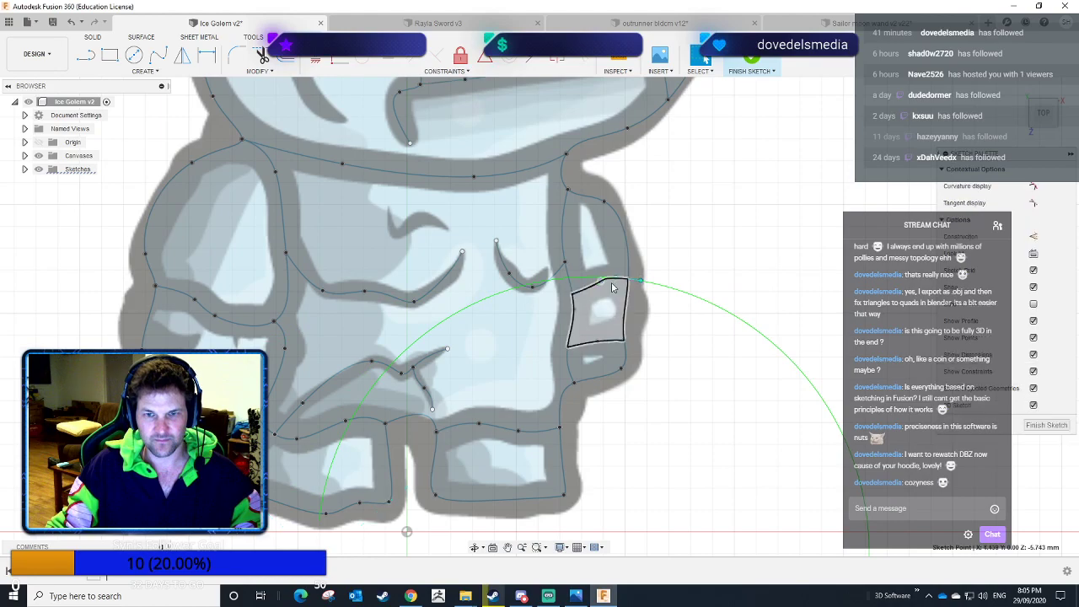
scroll(604, 284, up, 5)
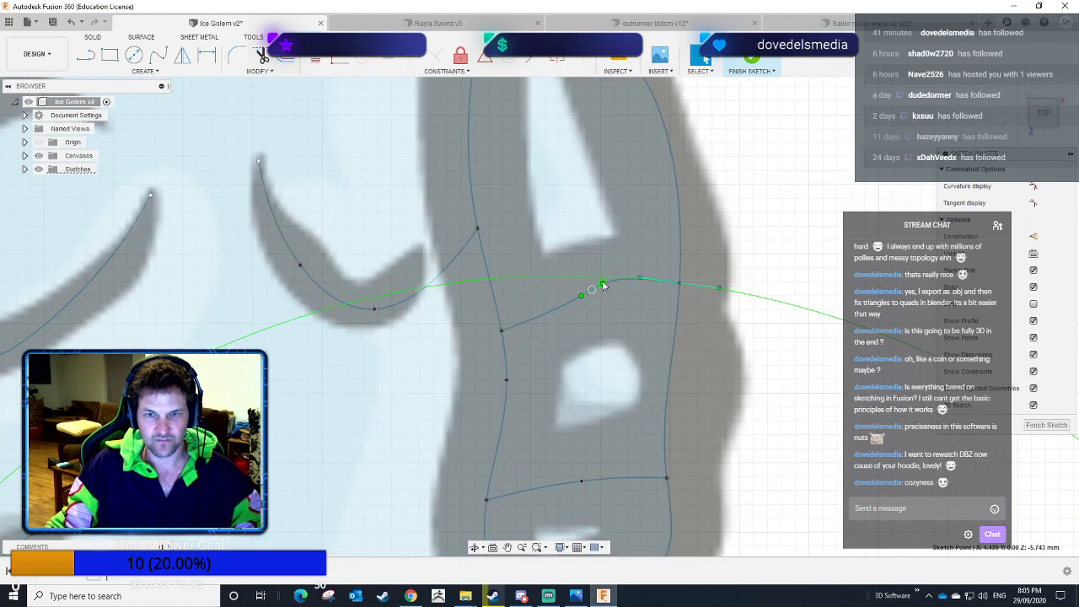
drag(604, 286, 609, 285)
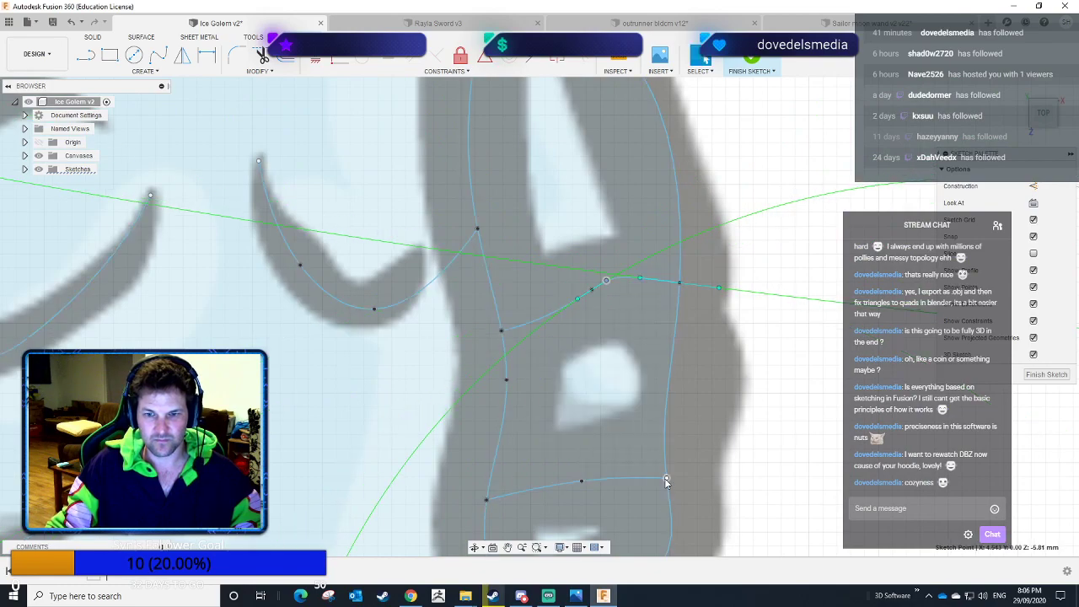
Bulge the right arm's outer edge by tilting the tangent handle at the lower dividing line's right end up-right.
drag(666, 482, 665, 480)
scroll(682, 373, down, 5)
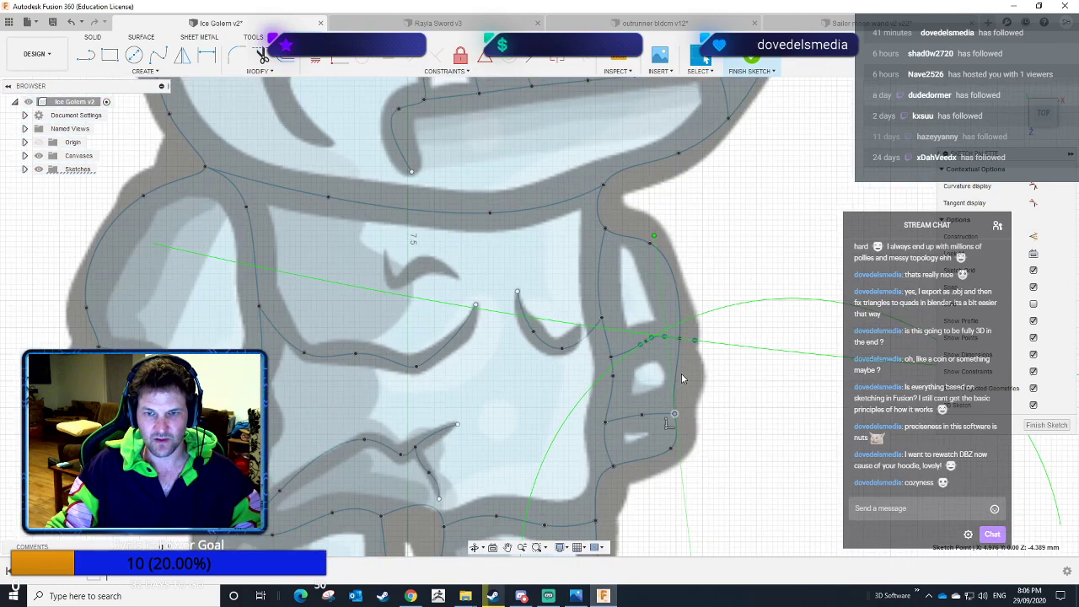
drag(655, 238, 757, 256)
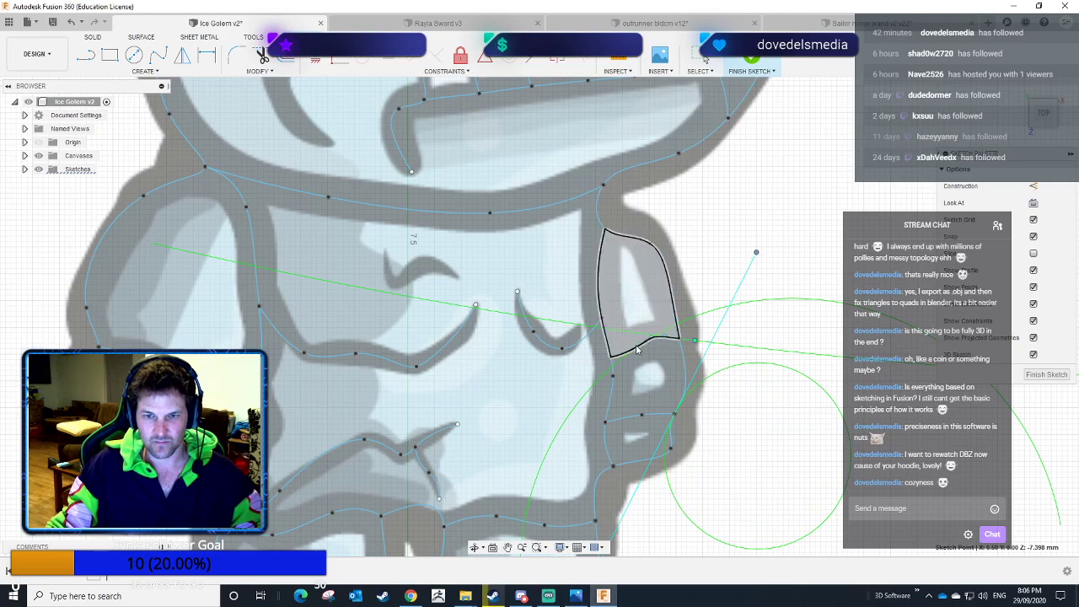
Shorten the tangent handle at the right arm's inner-edge point just below the upper dividing line, and tilt it up-right.
click(614, 378)
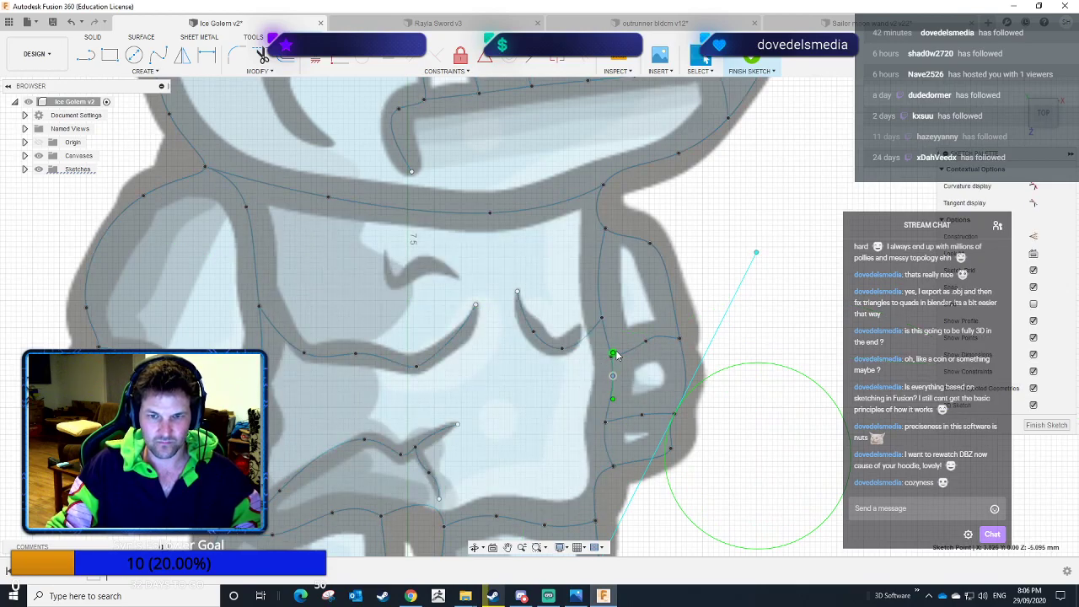
click(610, 349)
drag(612, 352, 618, 373)
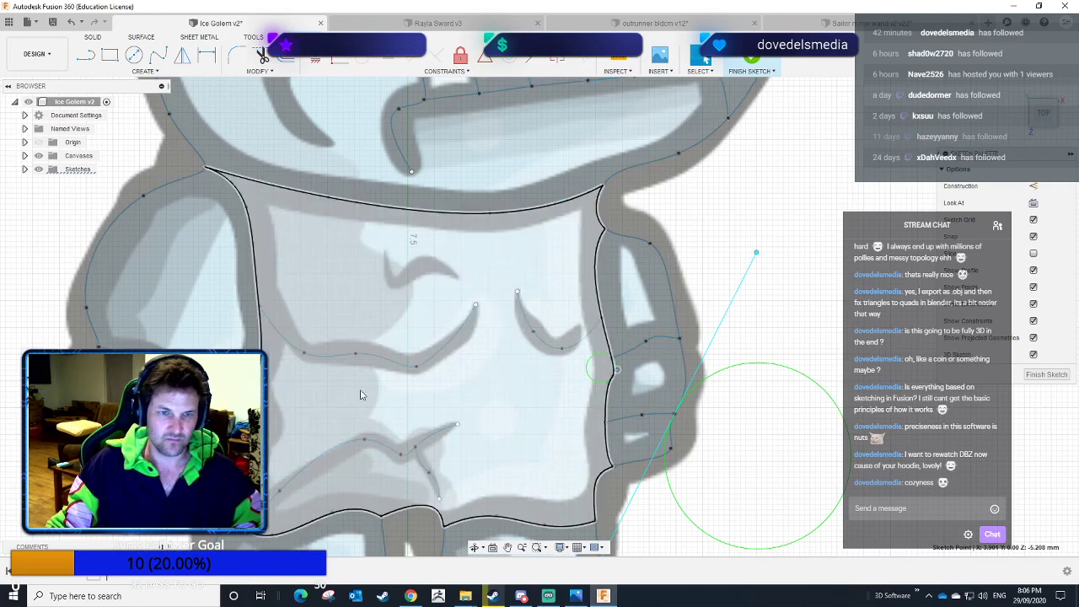
Reshape the bottom edge of the left arm by tilting the tangent handle at its lowest outer point down-right and adjusting its length.
middle_drag(774, 342, 783, 185)
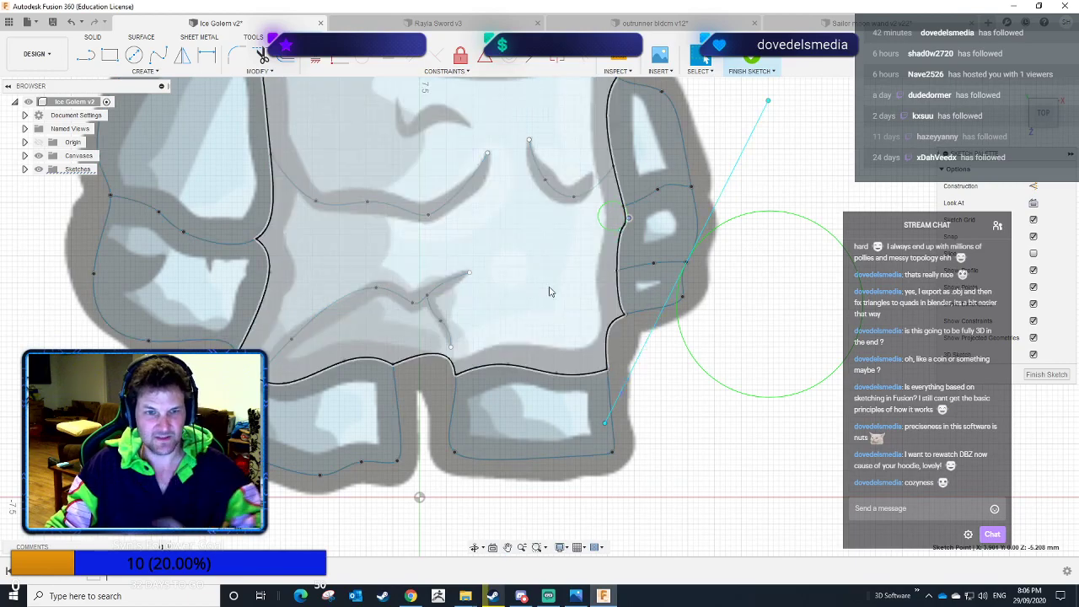
middle_drag(675, 49, 705, 57)
middle_drag(178, 351, 305, 400)
click(305, 400)
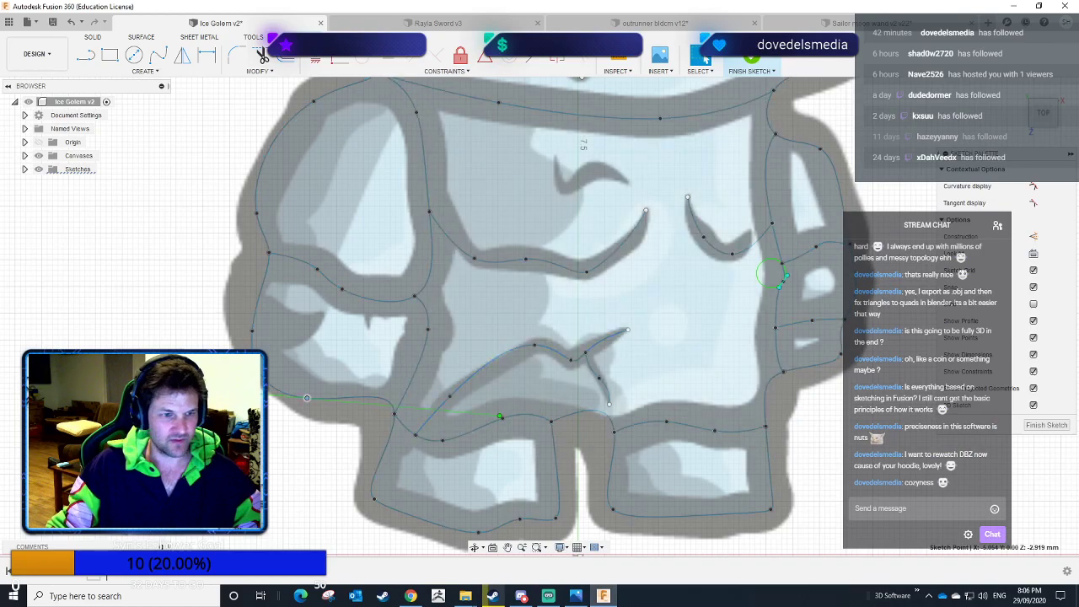
drag(500, 416, 426, 440)
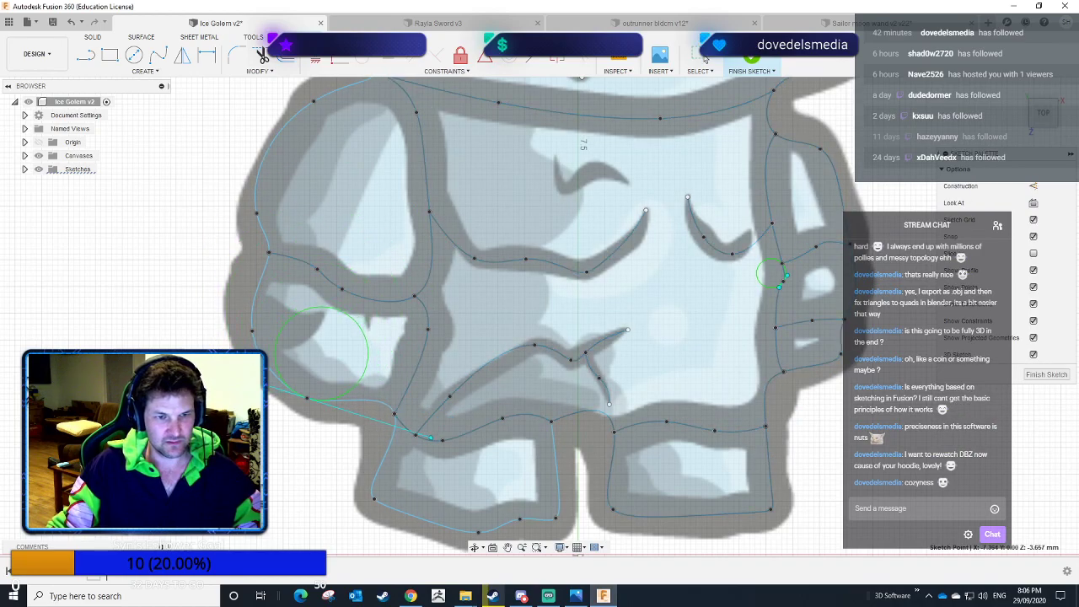
drag(188, 353, 168, 345)
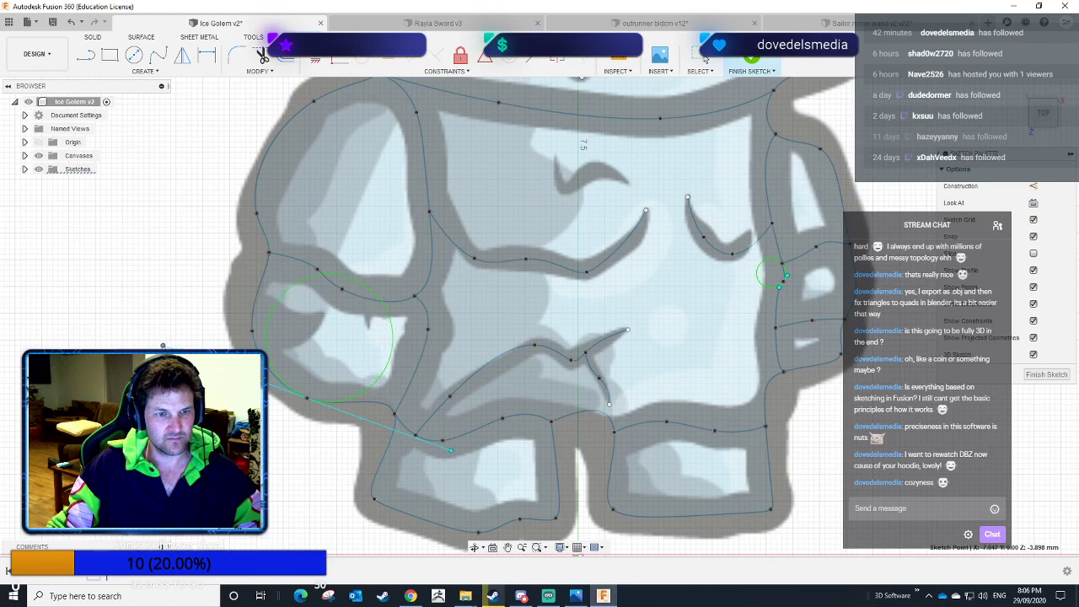
Shorten the tangent handle at the left arm's lower outer-edge point and tilt it up-right.
click(251, 333)
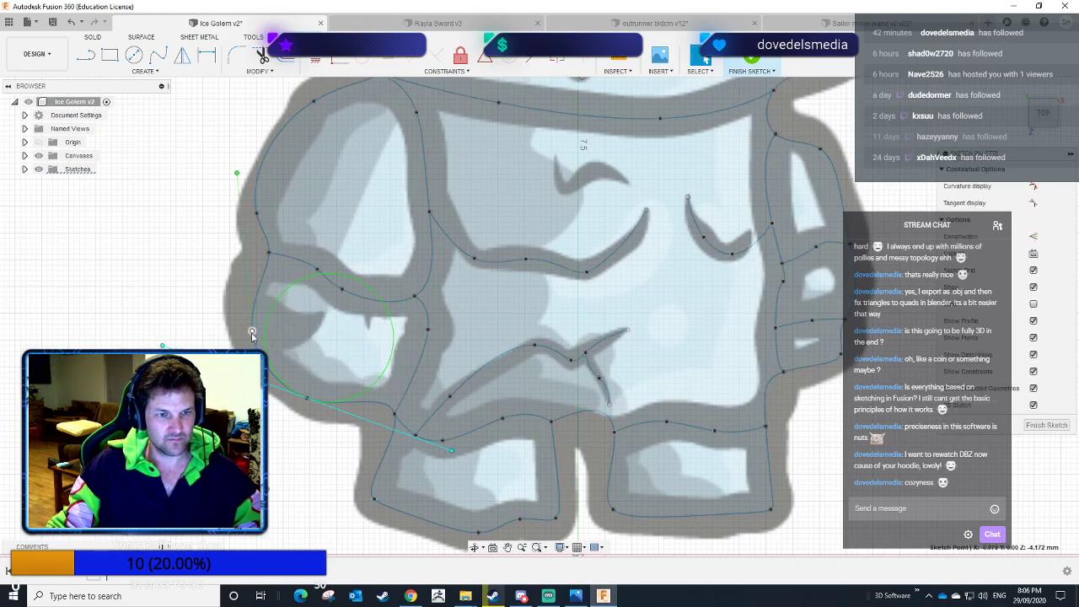
click(270, 489)
drag(273, 460, 213, 439)
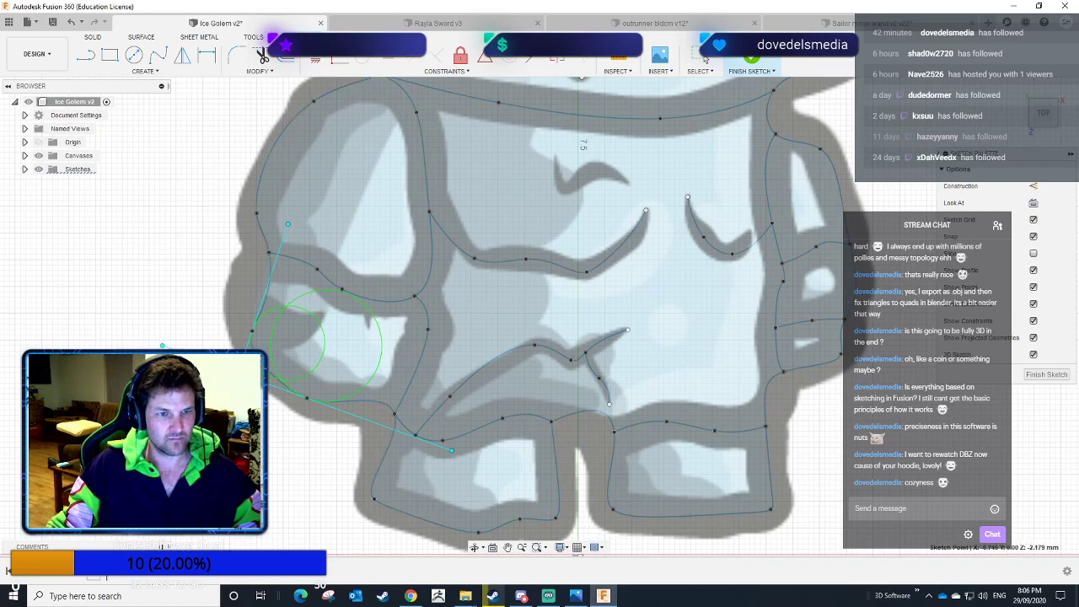
Sharpen the notch in the left arm's outer edge by tilting the tangent handles at the dividing line's end and the point above it up-right.
click(268, 252)
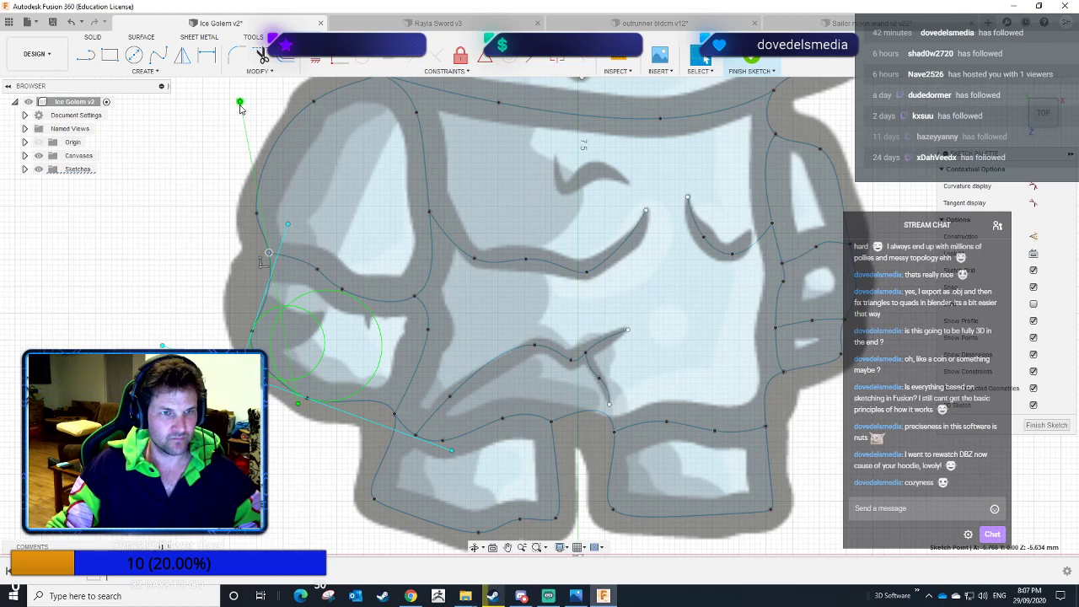
mouse_move(247, 112)
mouse_down()
mouse_move(378, 222)
mouse_move(371, 168)
mouse_move(336, 161)
mouse_move(278, 199)
mouse_move(285, 211)
mouse_move(241, 221)
mouse_move(260, 243)
mouse_move(280, 227)
mouse_move(272, 255)
mouse_move(310, 216)
mouse_up()
drag(310, 208, 282, 207)
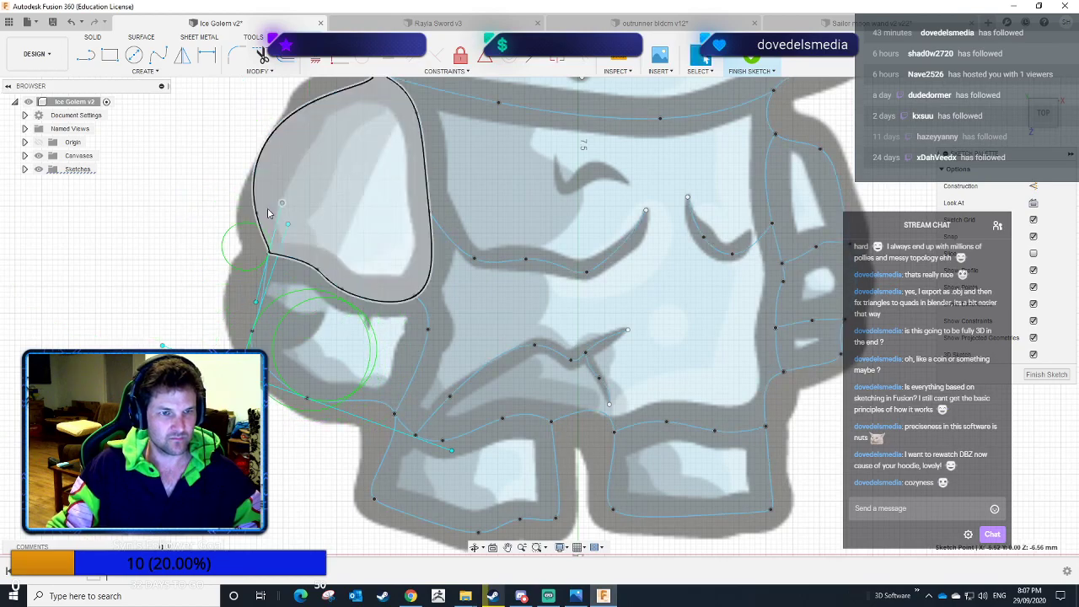
click(256, 215)
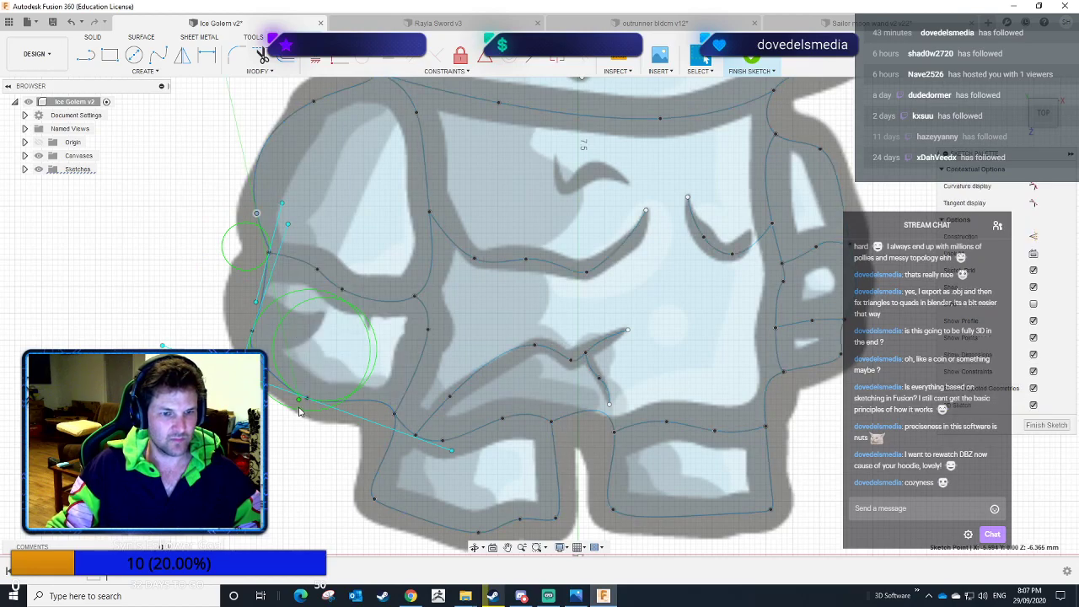
drag(288, 404, 226, 398)
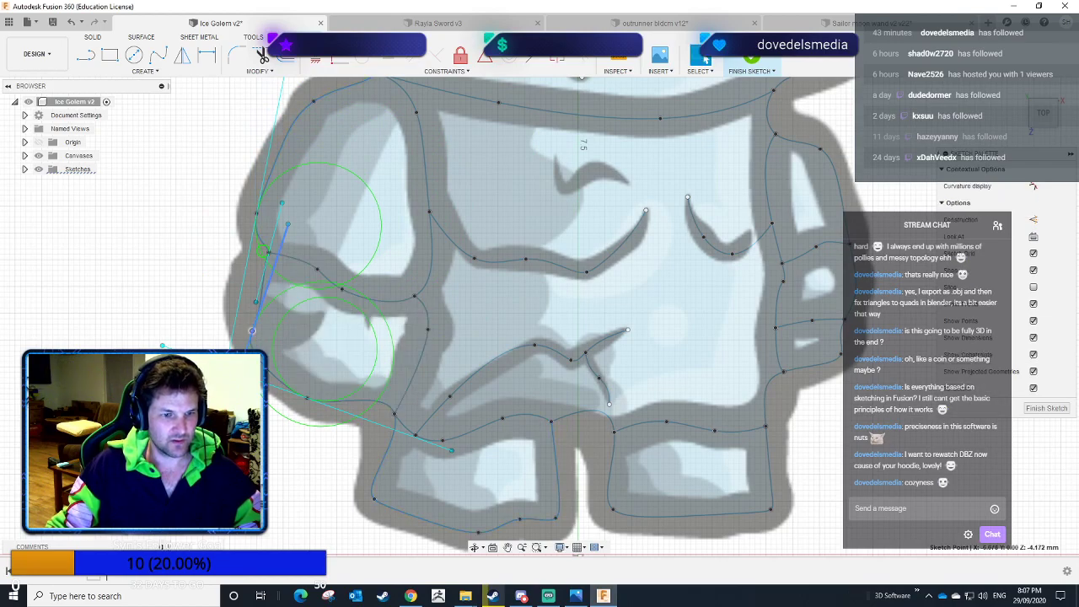
Round the left arm's lower outer corner by tilting the outer-edge point's handle up-left and lengthening the bottom point's handle.
drag(216, 437, 279, 428)
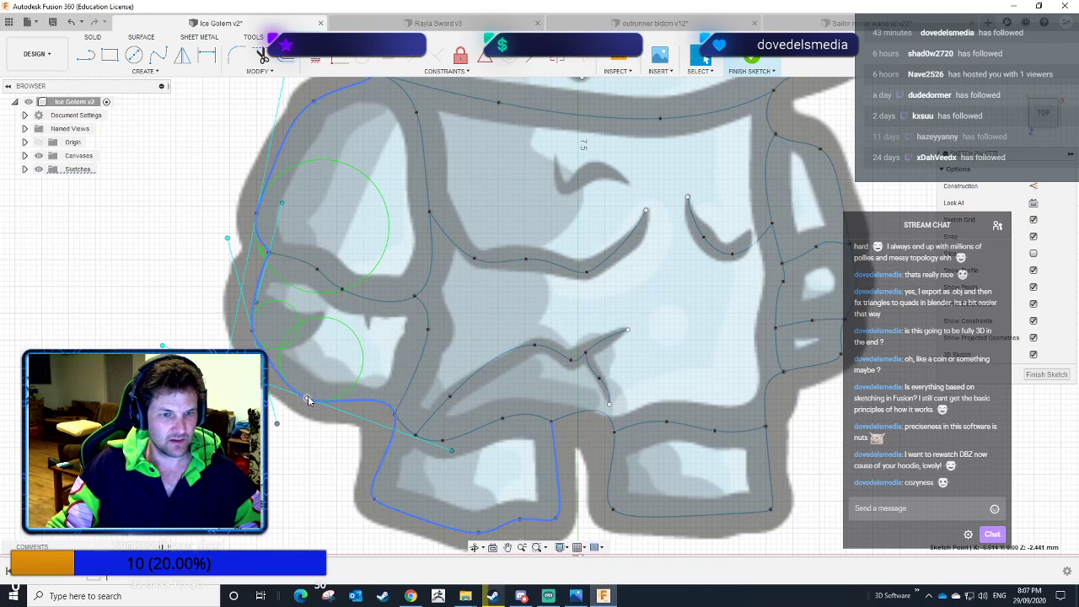
click(413, 438)
mouse_move(452, 455)
mouse_down()
mouse_move(413, 426)
mouse_move(460, 408)
mouse_move(546, 429)
mouse_move(529, 505)
mouse_move(541, 470)
mouse_up()
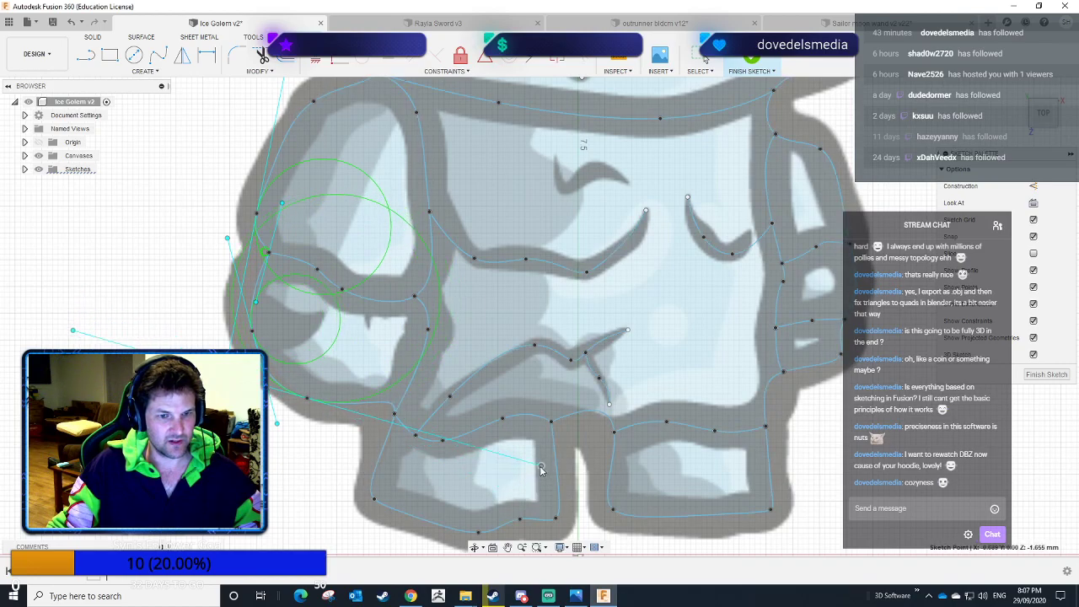
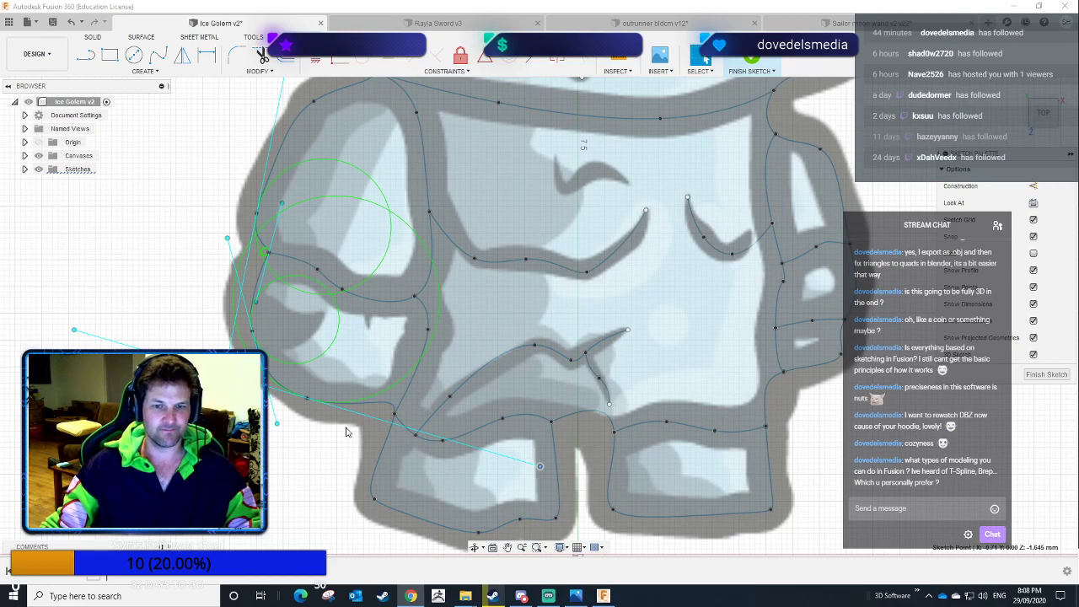
Shorten and flatten the tangent handle at the left foot's inner top corner, and flatten the handle at the right foot's inner bottom corner.
middle_drag(408, 385, 301, 418)
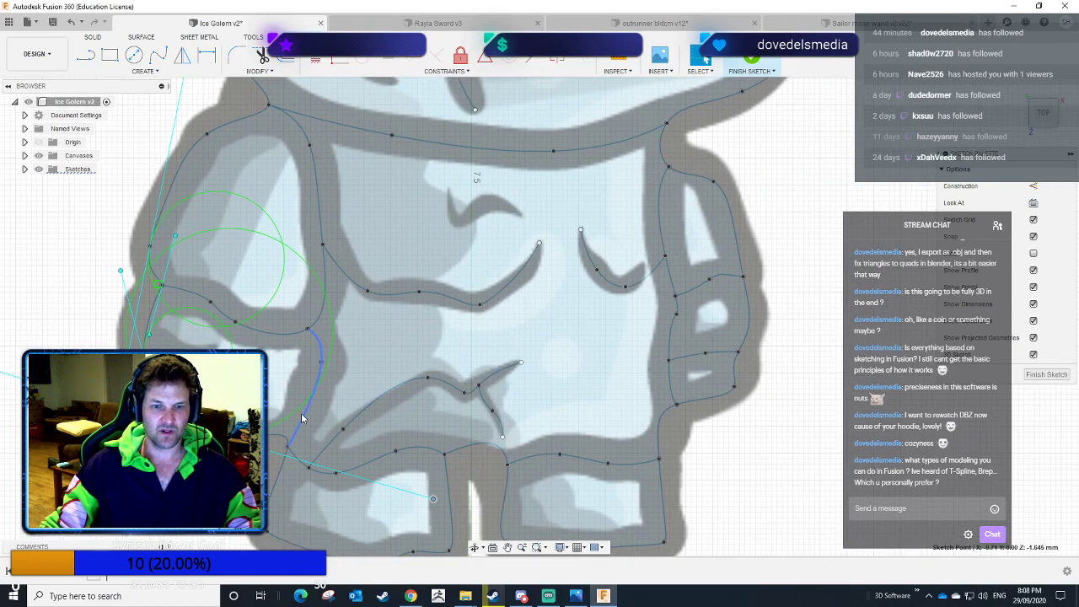
scroll(302, 418, down, 2)
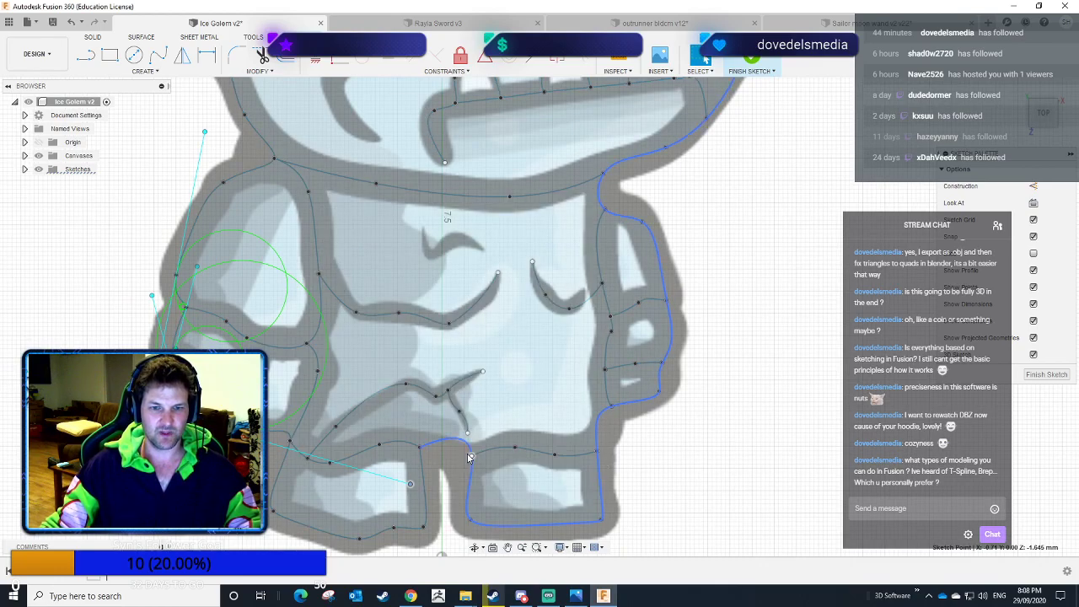
click(484, 451)
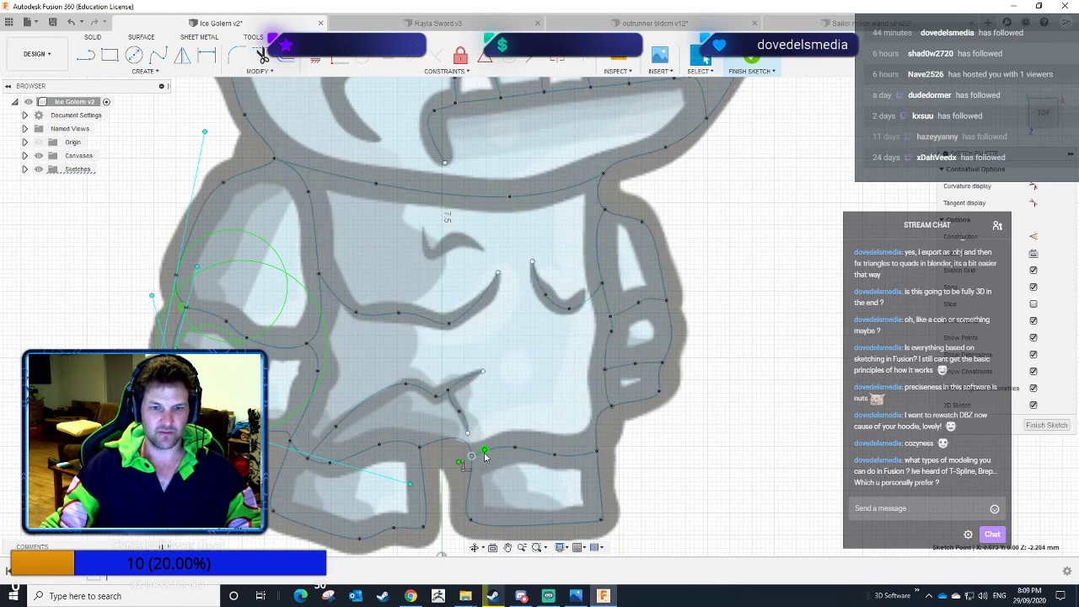
key(Escape)
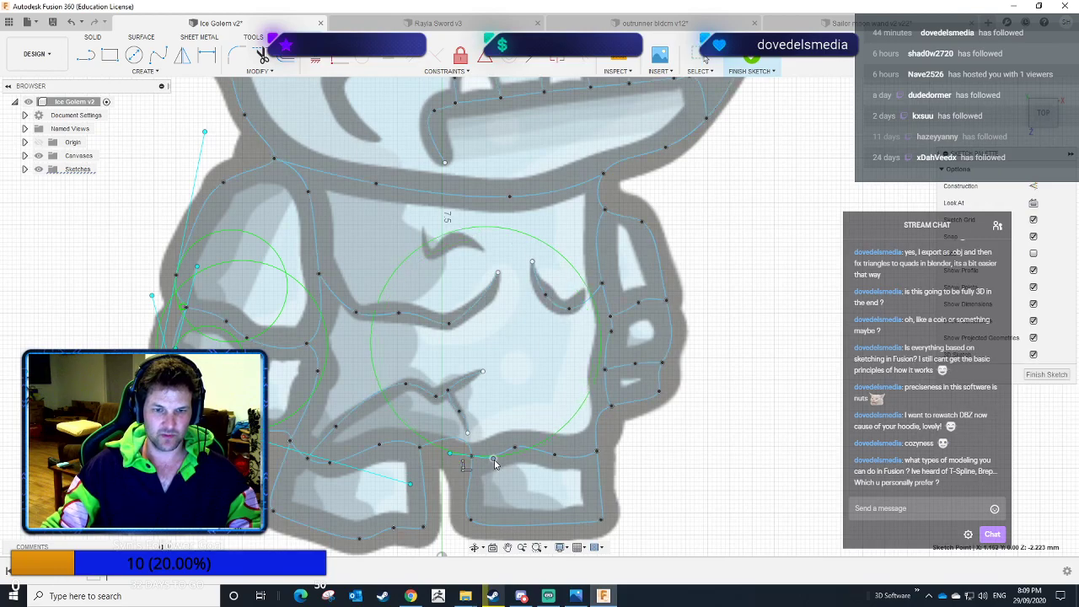
click(420, 448)
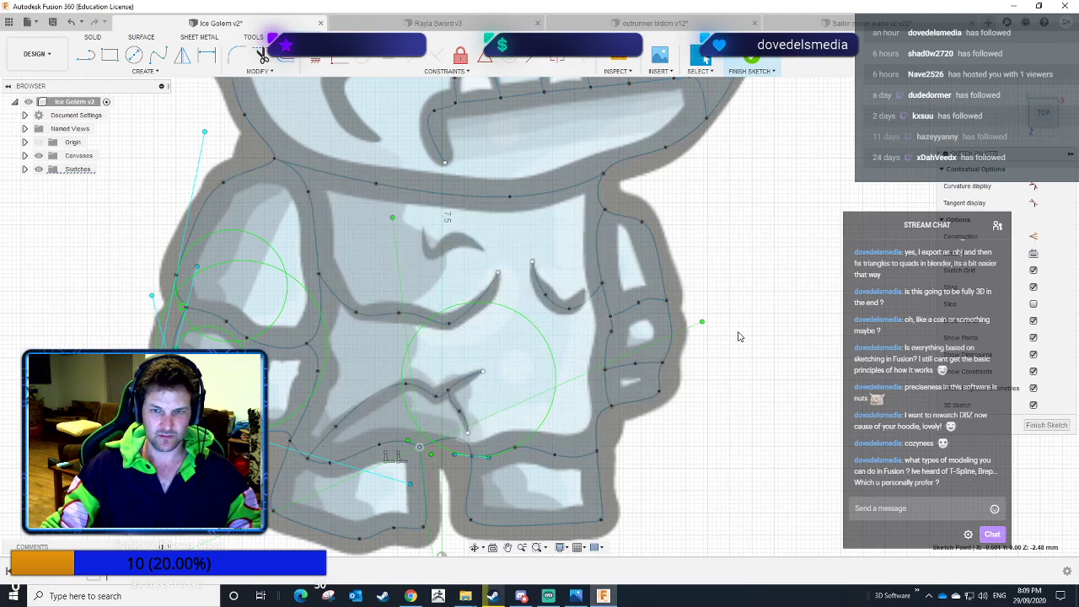
drag(704, 323, 470, 519)
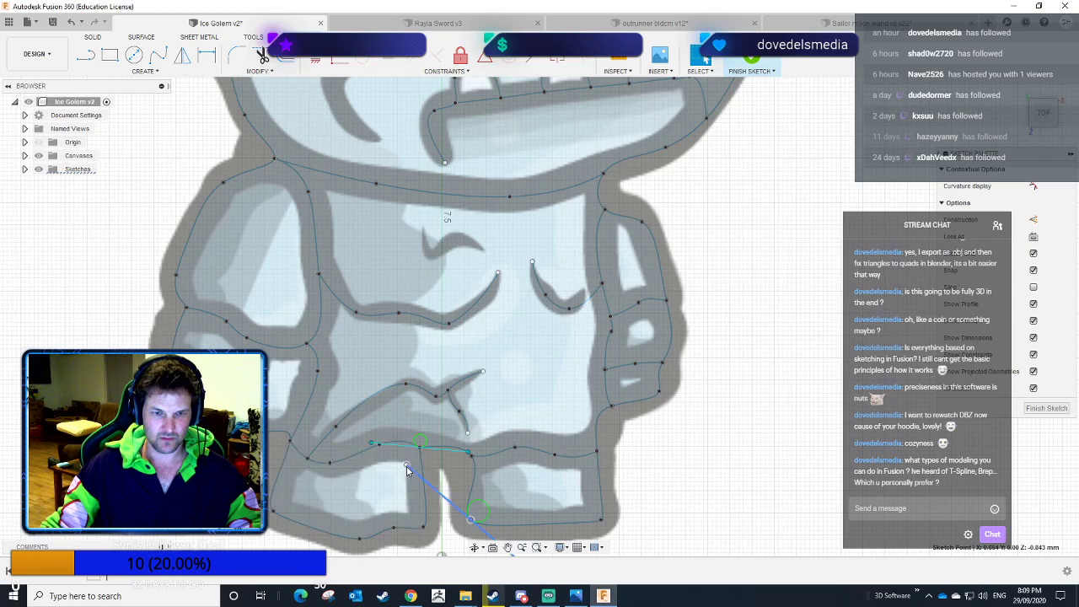
drag(407, 471, 404, 505)
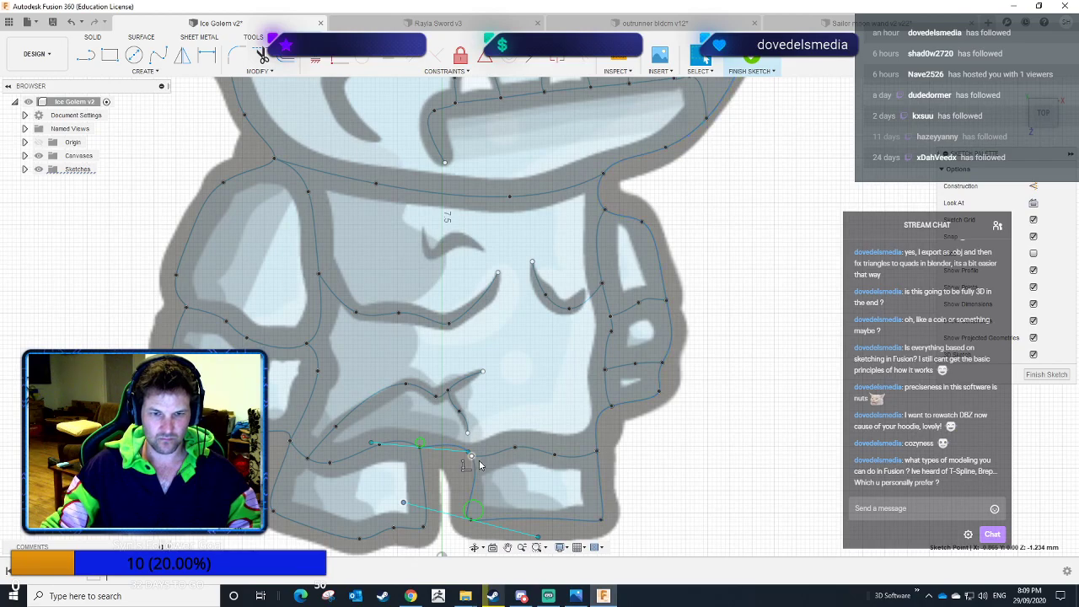
Tilt the short tangent handle at the right foot's inner top corner slightly up-right.
scroll(479, 464, up, 3)
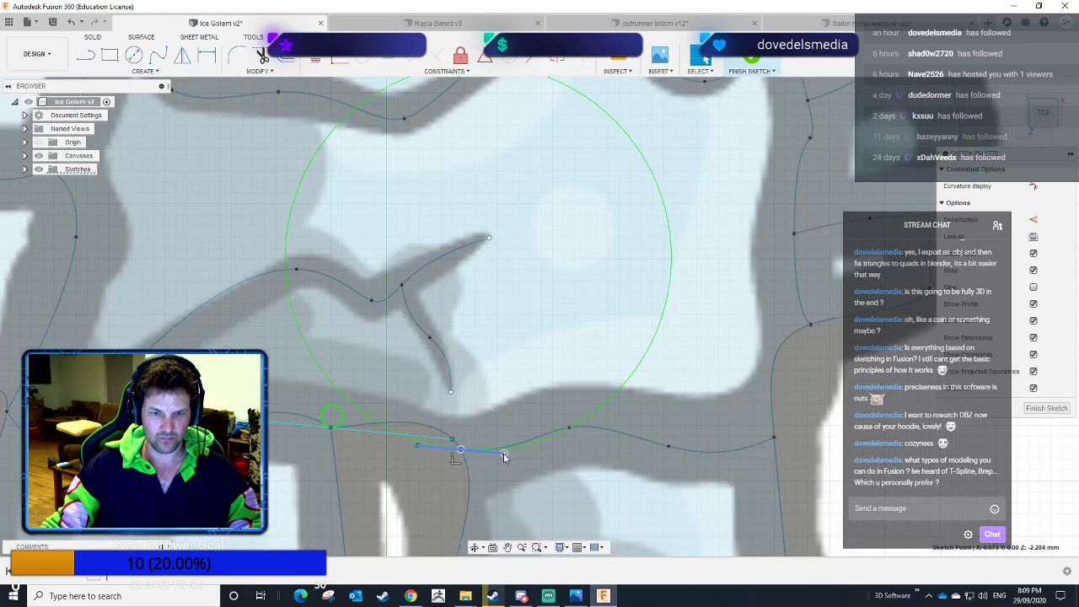
scroll(503, 453, down, 3)
mouse_move(505, 458)
mouse_down()
mouse_move(485, 432)
mouse_move(500, 451)
mouse_up()
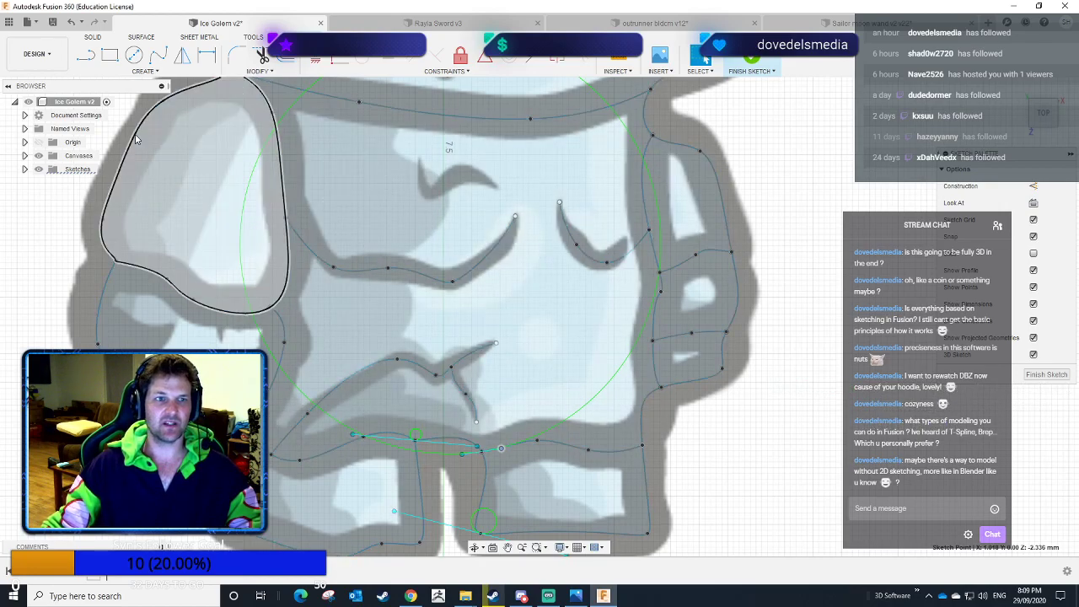
Examine the available workspaces and the solid, surface, sheet metal and utility toolsets for the modelling methods they offer.
scroll(601, 257, down, 3)
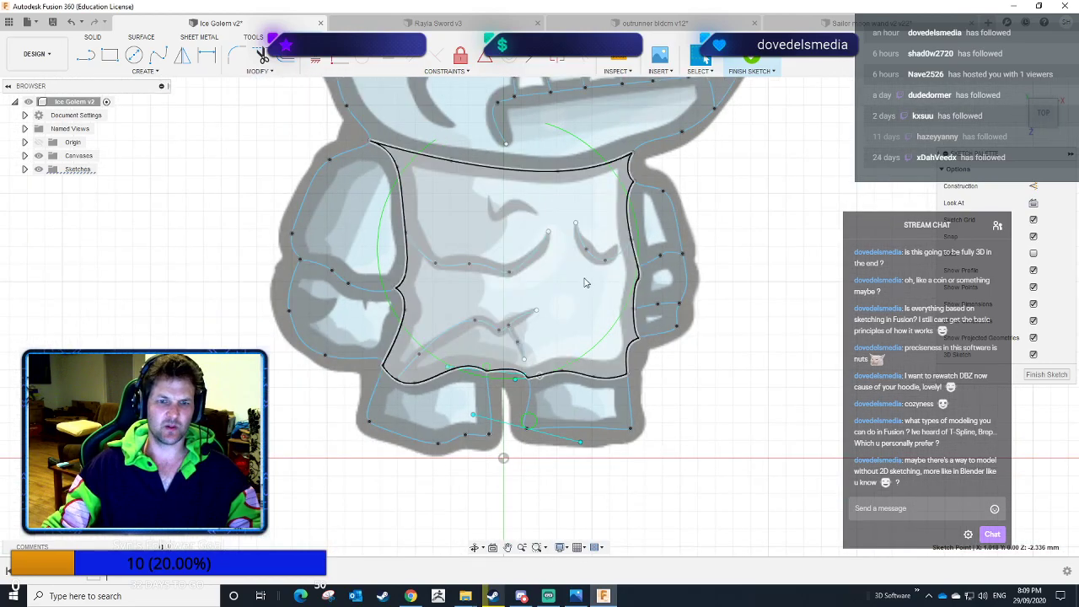
middle_drag(722, 208, 722, 301)
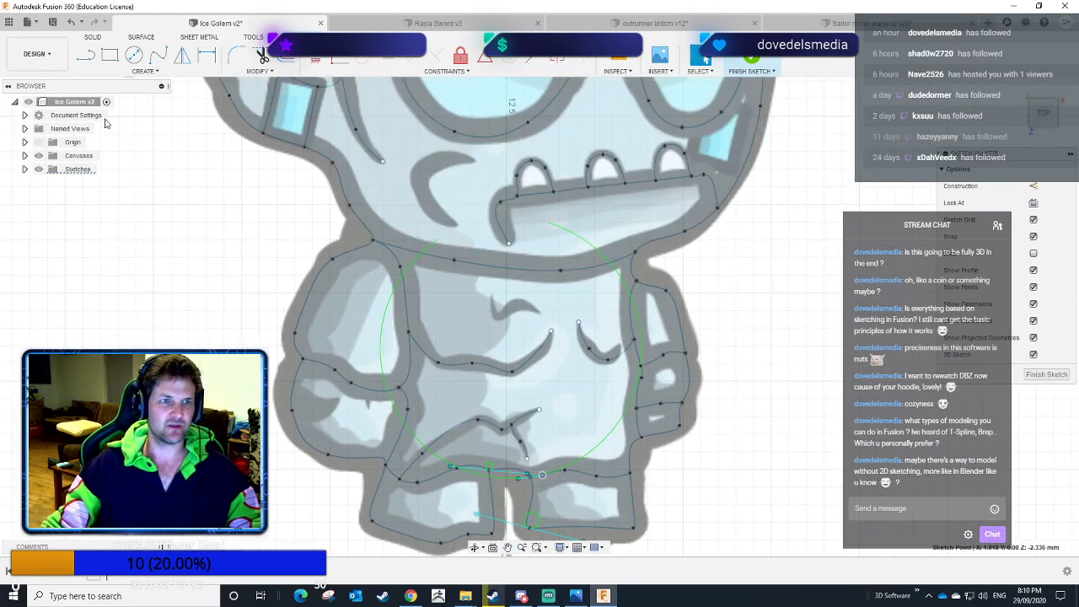
click(61, 56)
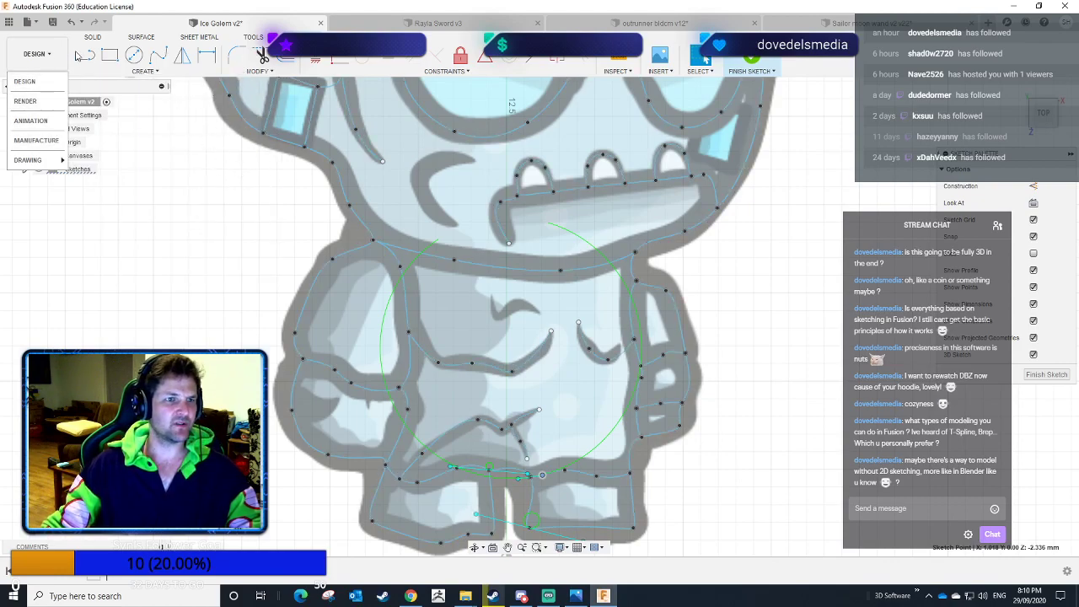
click(46, 55)
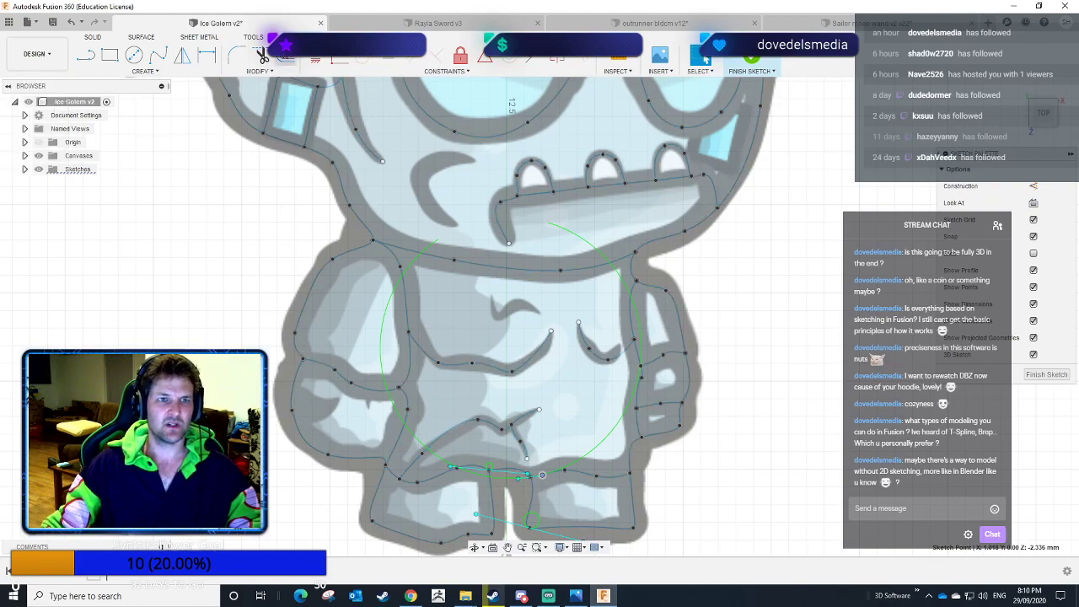
click(138, 37)
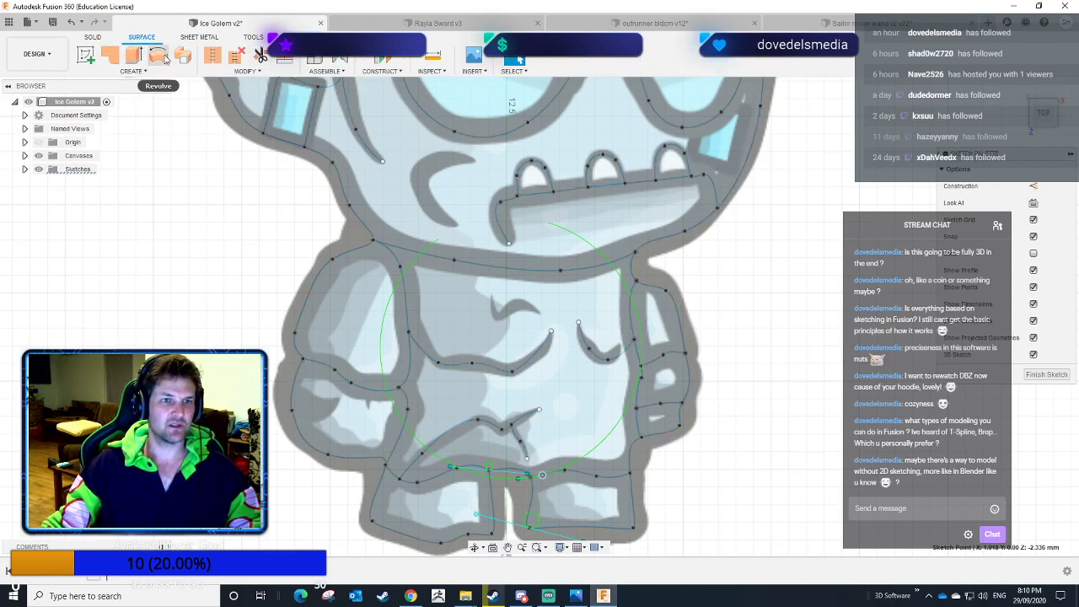
click(98, 42)
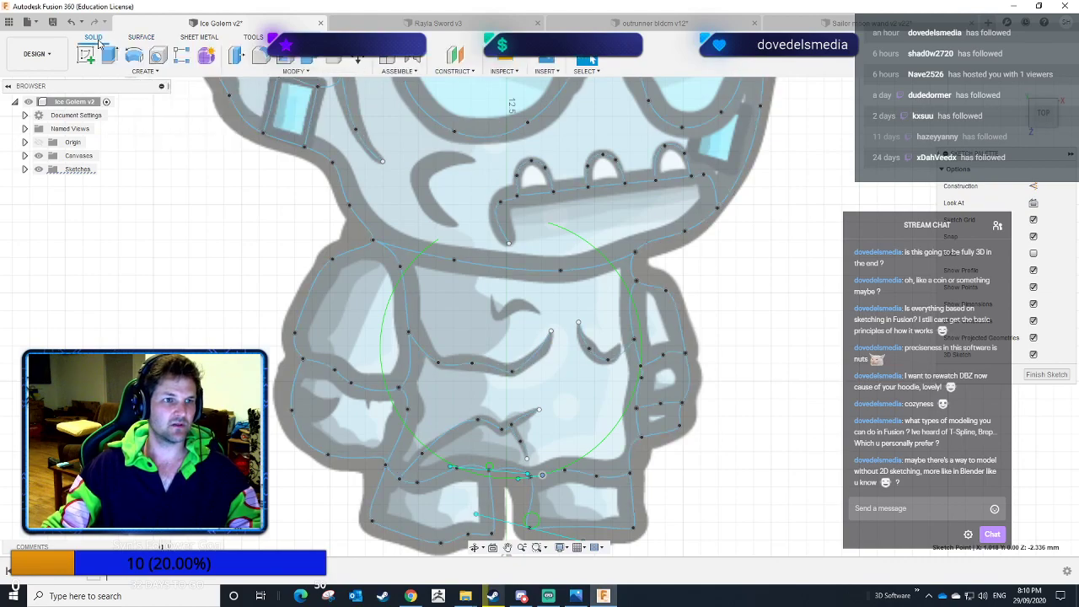
click(141, 38)
click(253, 38)
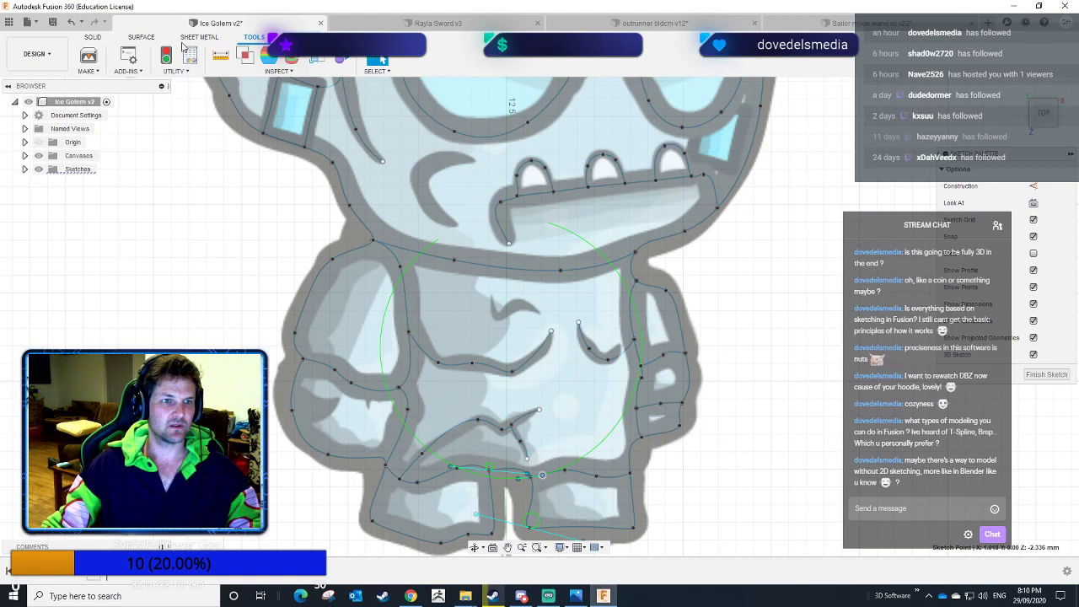
click(143, 38)
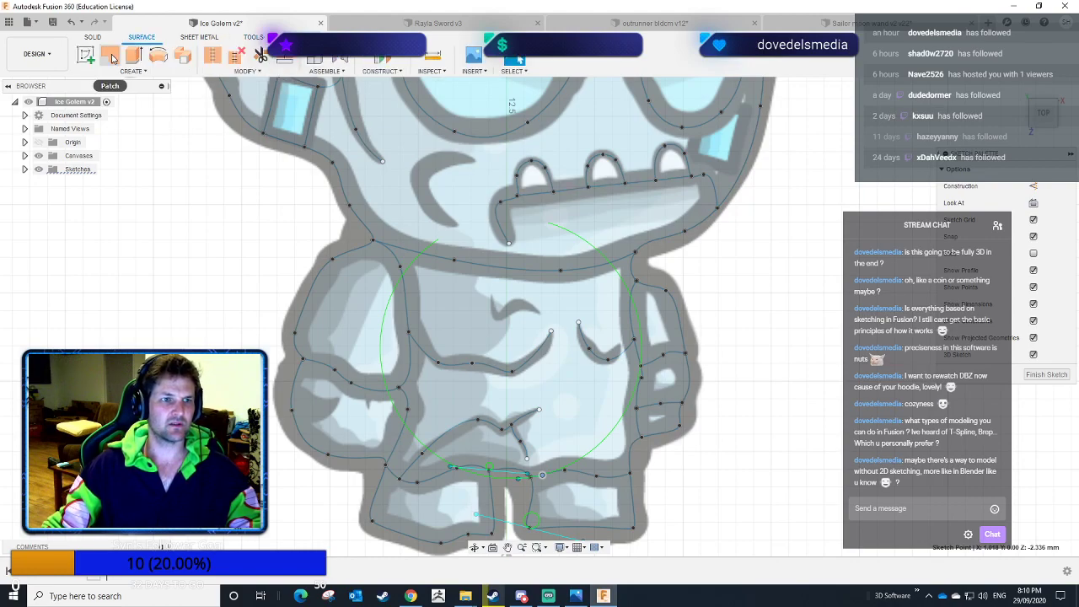
click(135, 72)
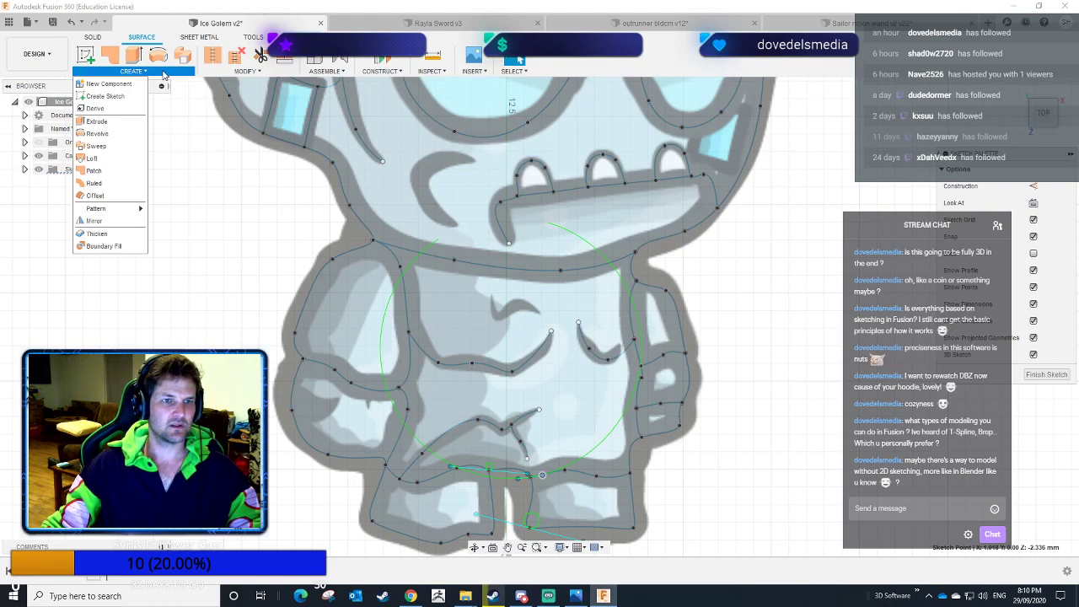
click(163, 74)
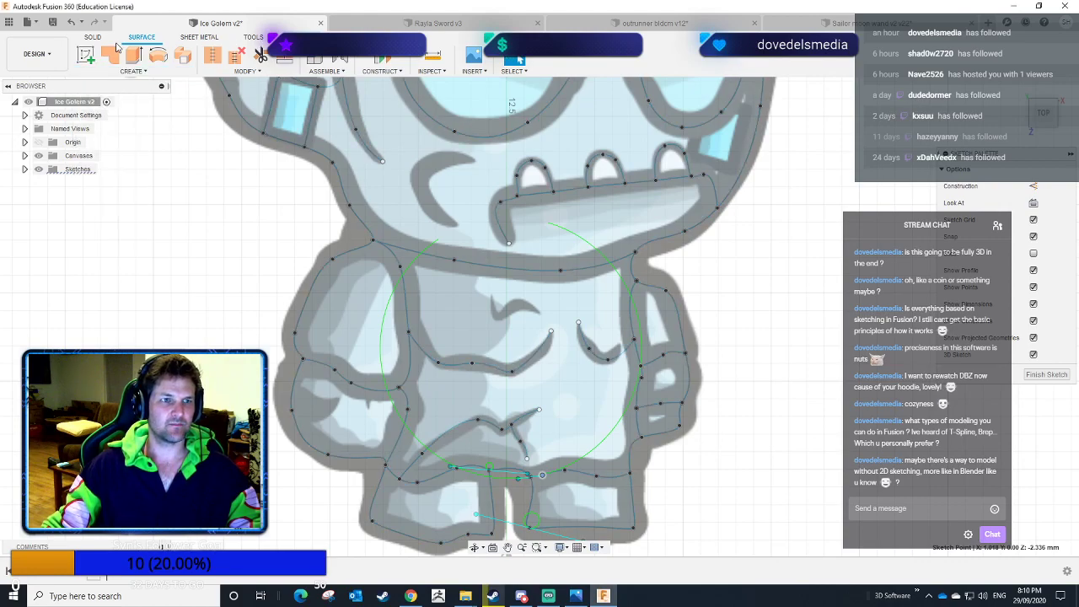
click(190, 41)
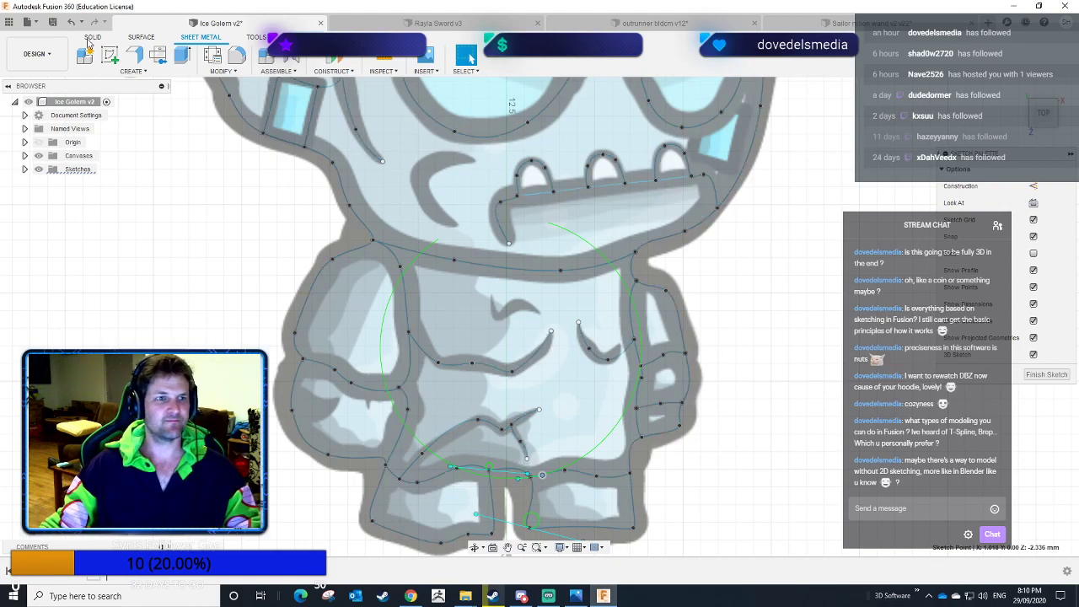
click(92, 38)
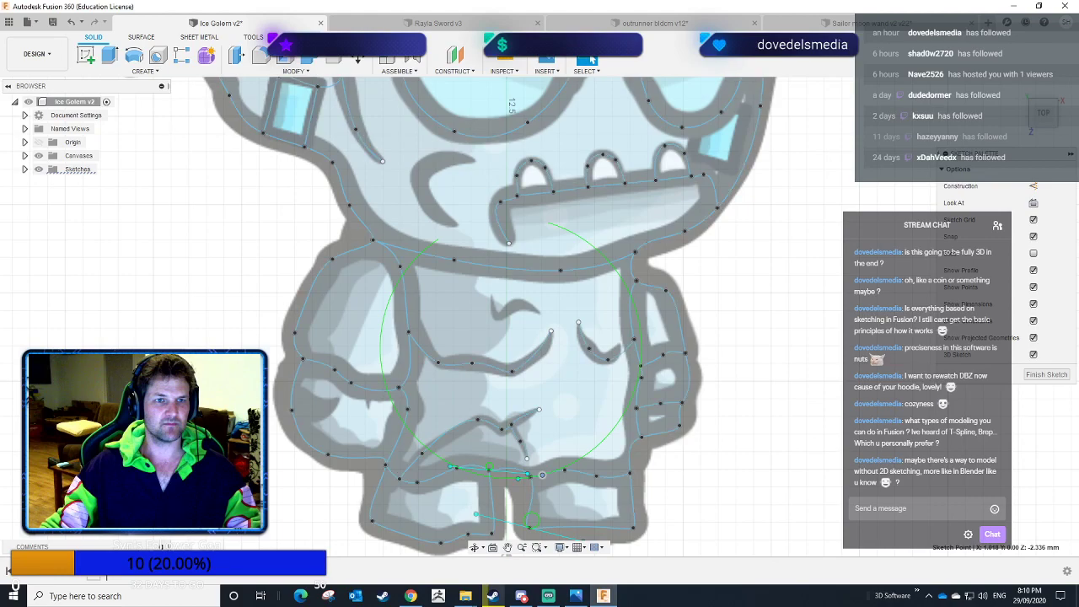
click(287, 37)
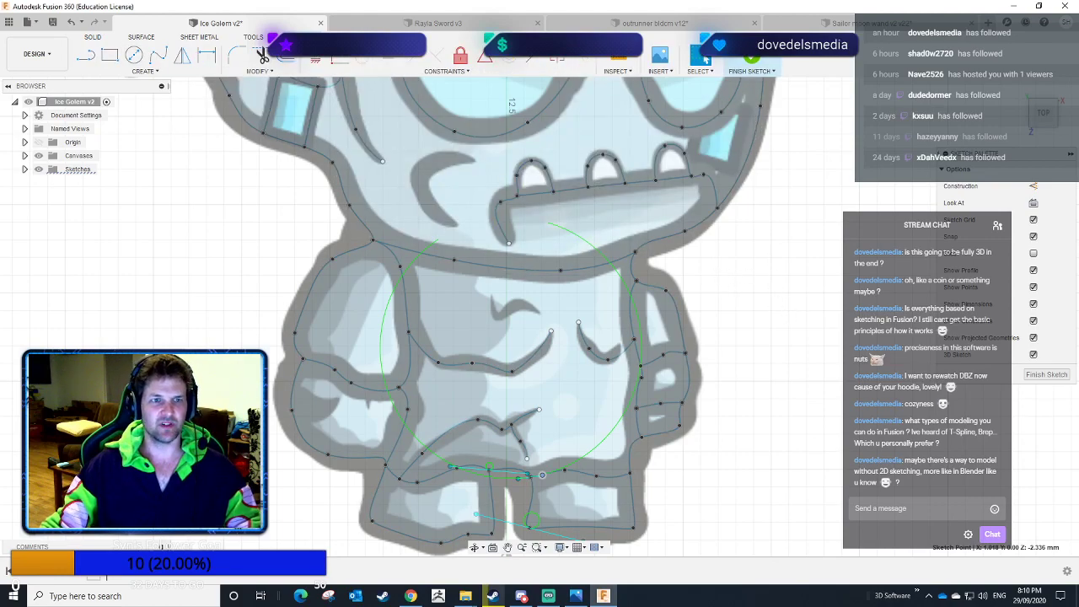
click(253, 37)
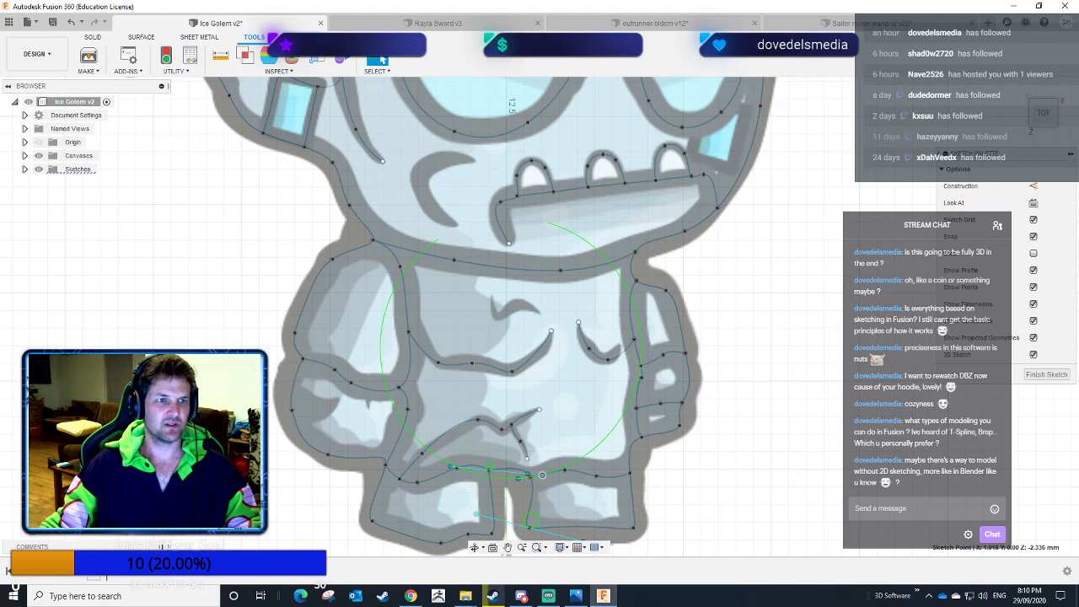
click(290, 37)
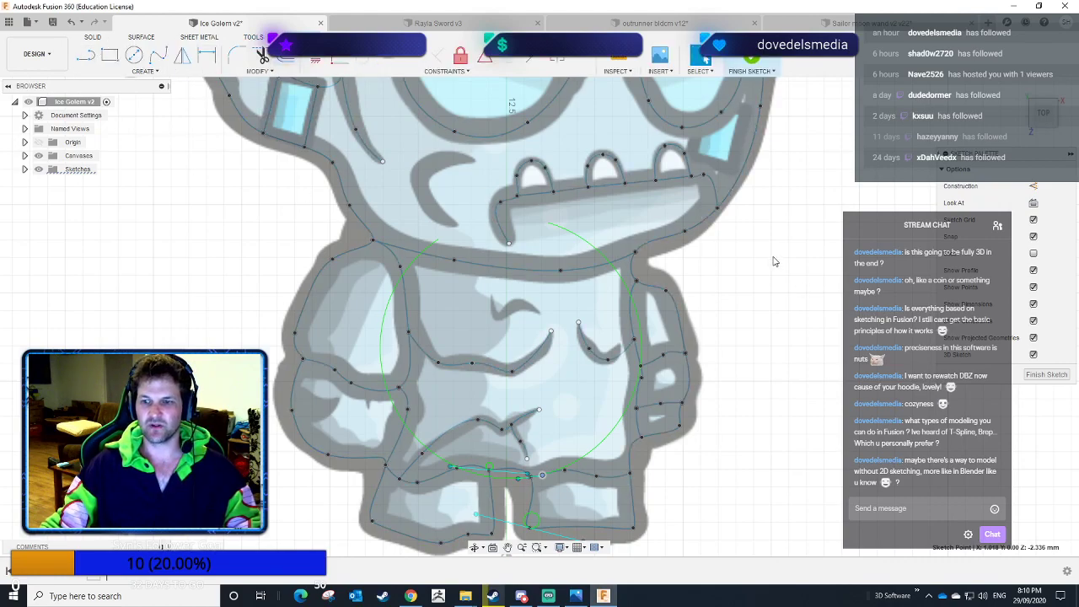
scroll(764, 274, down, 3)
scroll(734, 294, up, 3)
middle_drag(734, 294, 726, 272)
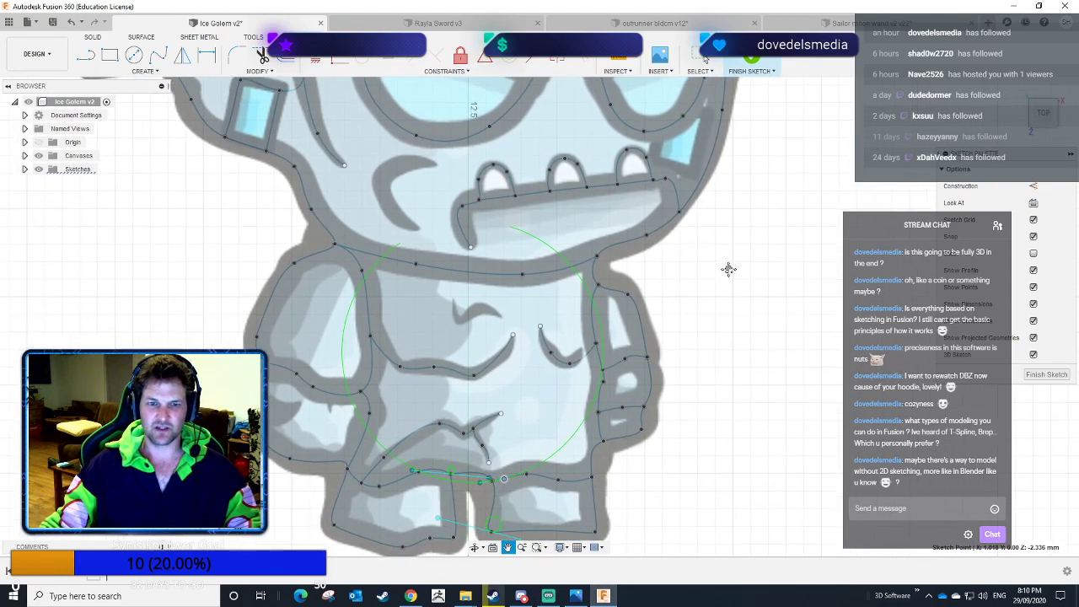
scroll(731, 263, down, 3)
scroll(737, 261, up, 3)
scroll(736, 262, down, 3)
scroll(736, 262, up, 3)
scroll(736, 263, down, 3)
scroll(736, 262, up, 3)
scroll(736, 262, down, 3)
scroll(736, 263, up, 3)
scroll(736, 263, down, 3)
scroll(734, 261, up, 3)
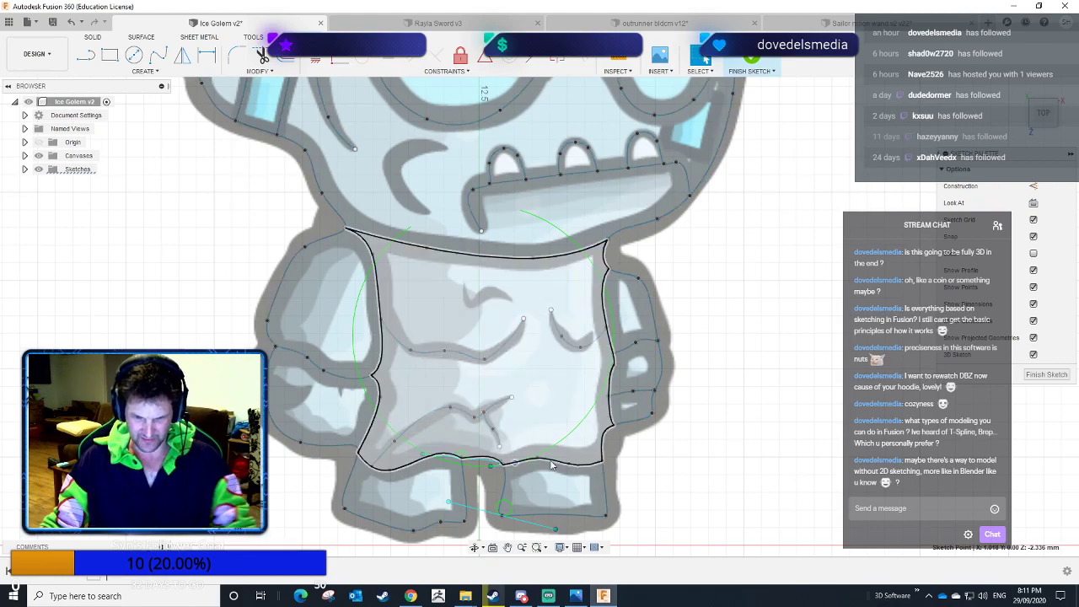
Steepen the tangent handle at the right foot's outer bottom corner.
click(605, 516)
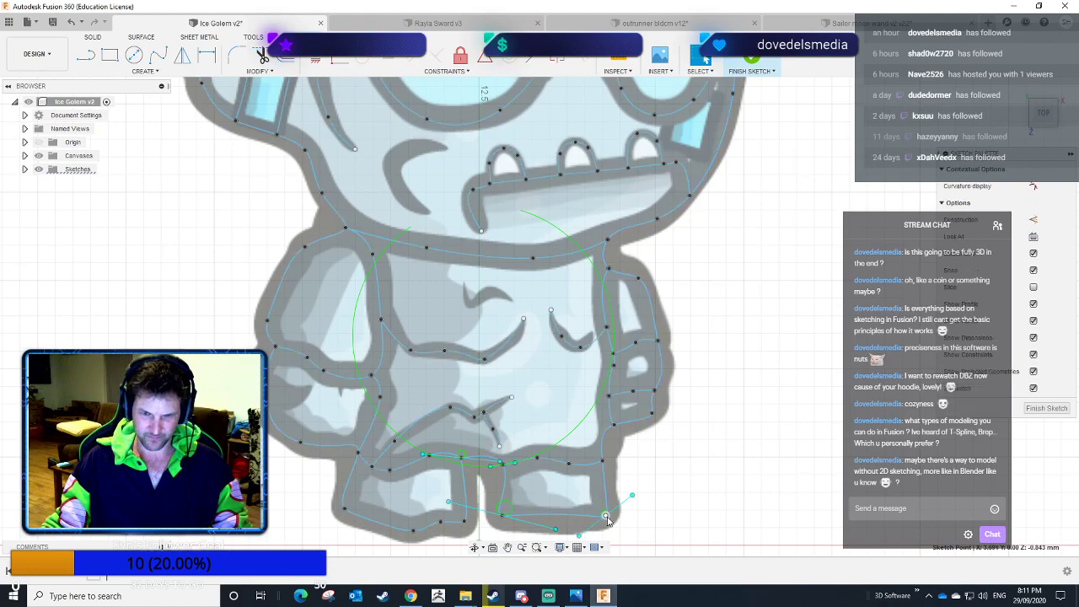
mouse_move(633, 500)
mouse_down()
mouse_move(643, 487)
mouse_move(627, 484)
mouse_up()
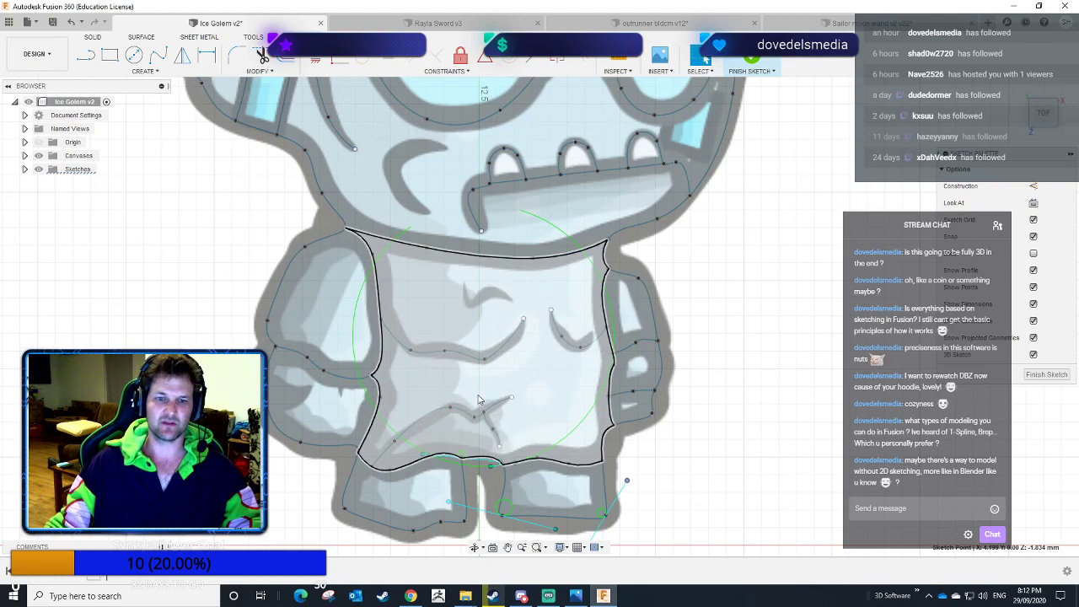
click(518, 329)
Finish the Ice Golem outline sketch and return to solid modelling.
scroll(724, 335, down, 3)
scroll(696, 325, up, 4)
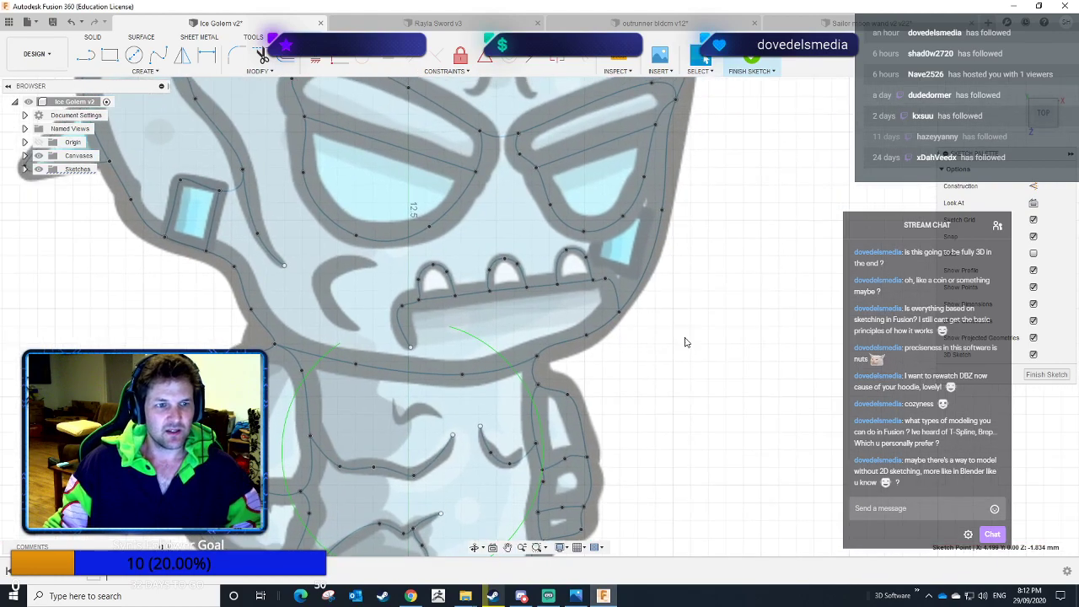
scroll(685, 341, down, 5)
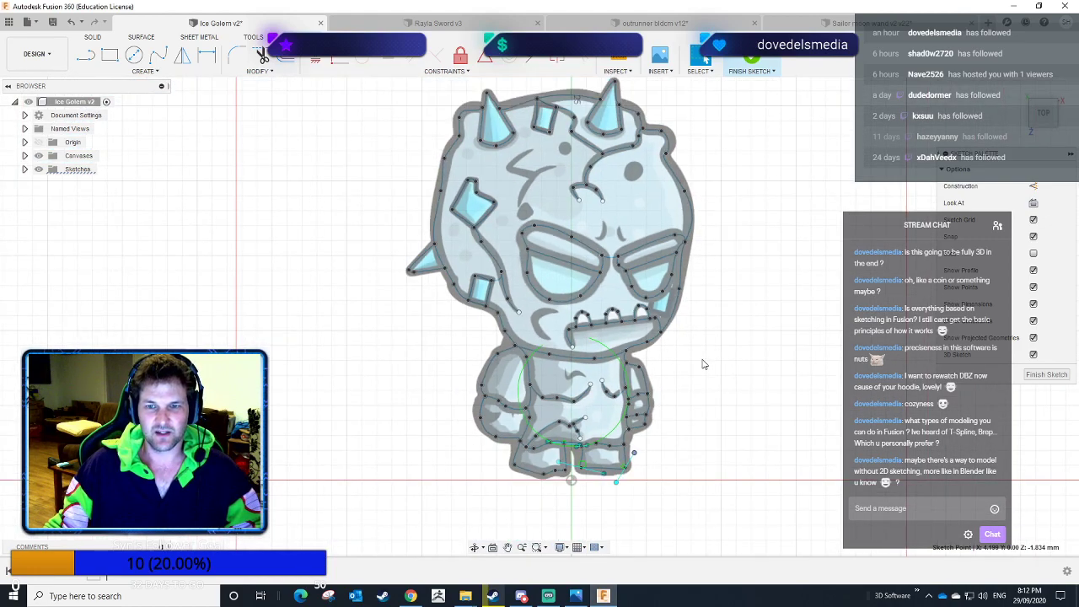
click(681, 266)
click(690, 275)
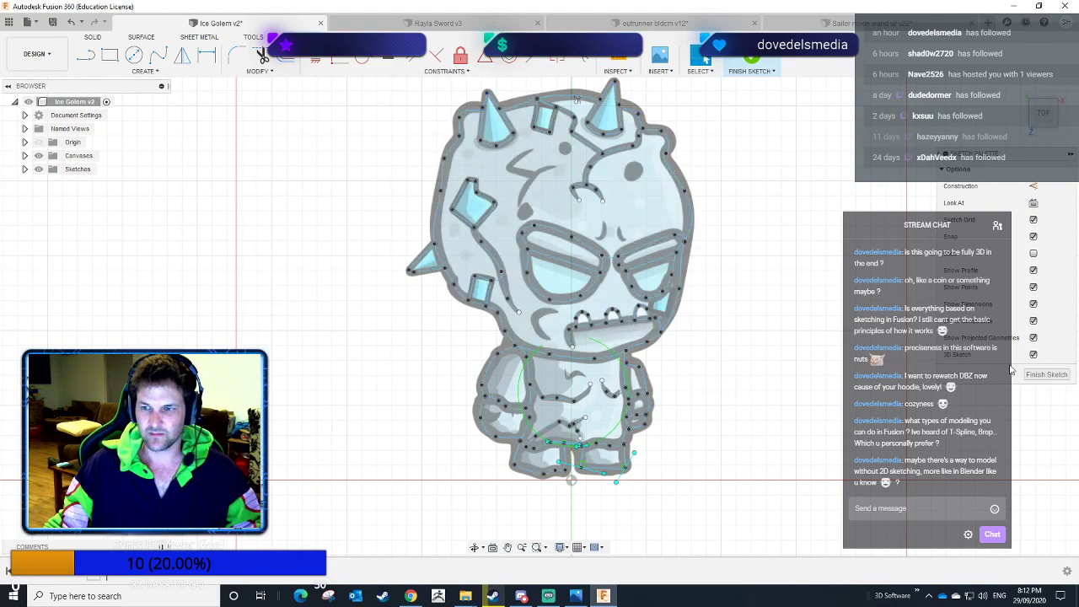
click(1045, 375)
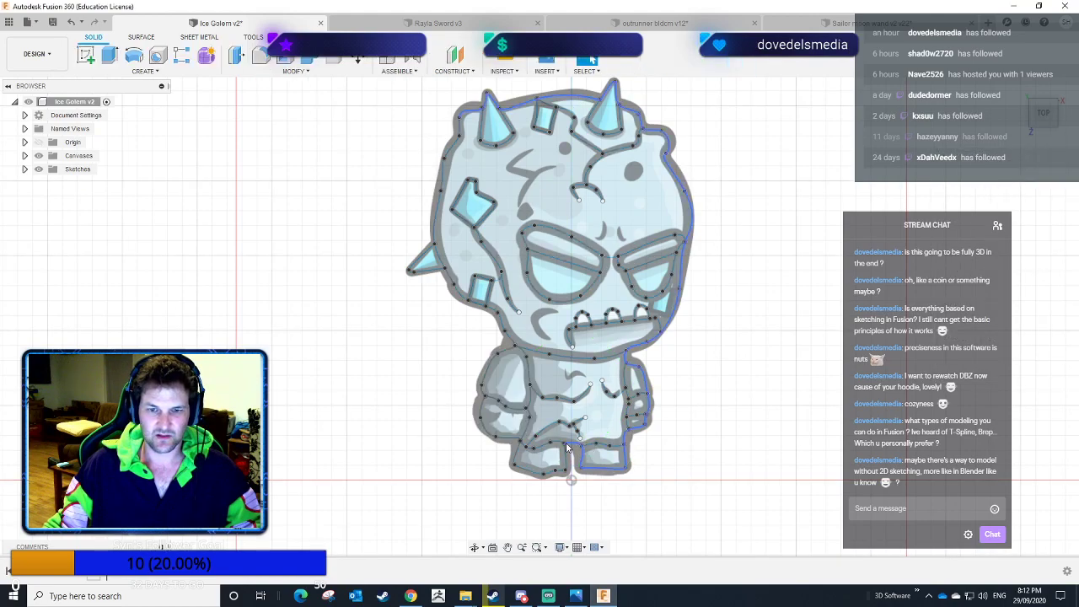
Examine the solid creation commands, including Create Form, for ways to model by pushing and pulling vertices, edges and faces.
scroll(570, 428, up, 3)
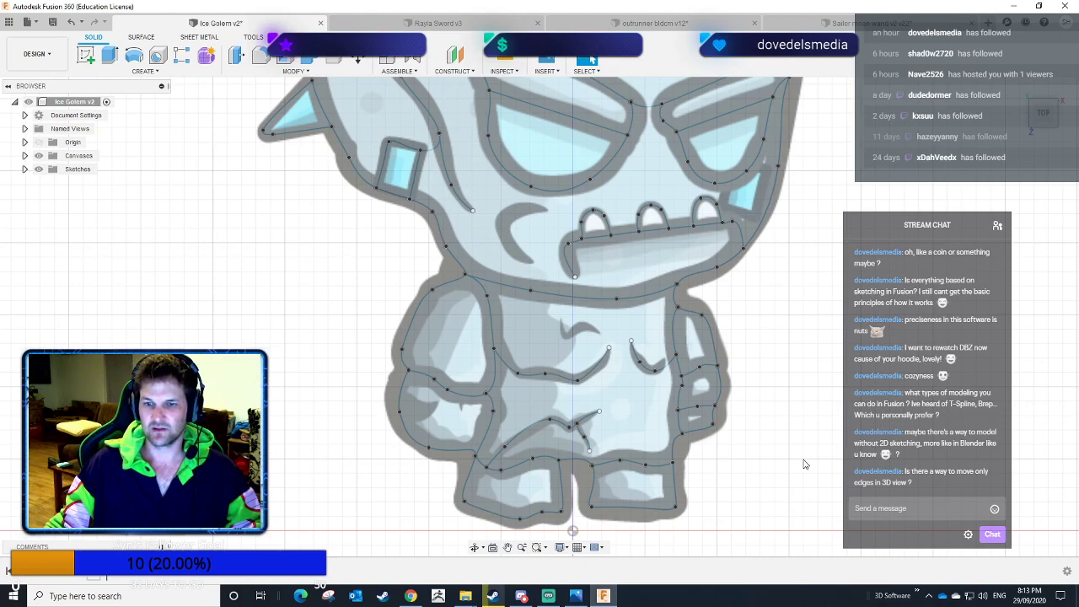
scroll(803, 465, down, 2)
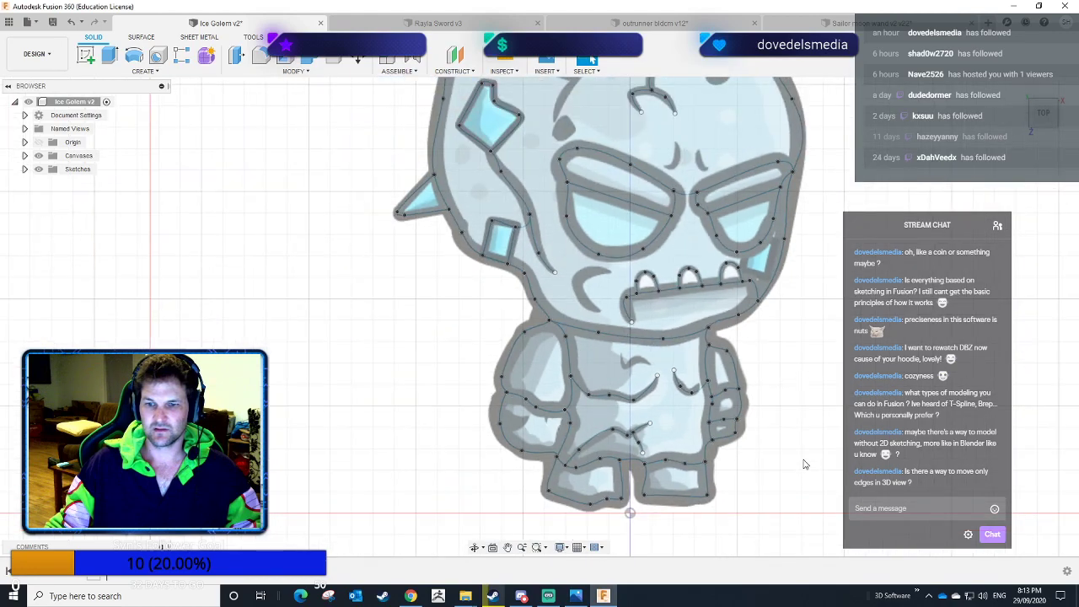
scroll(774, 426, down, 4)
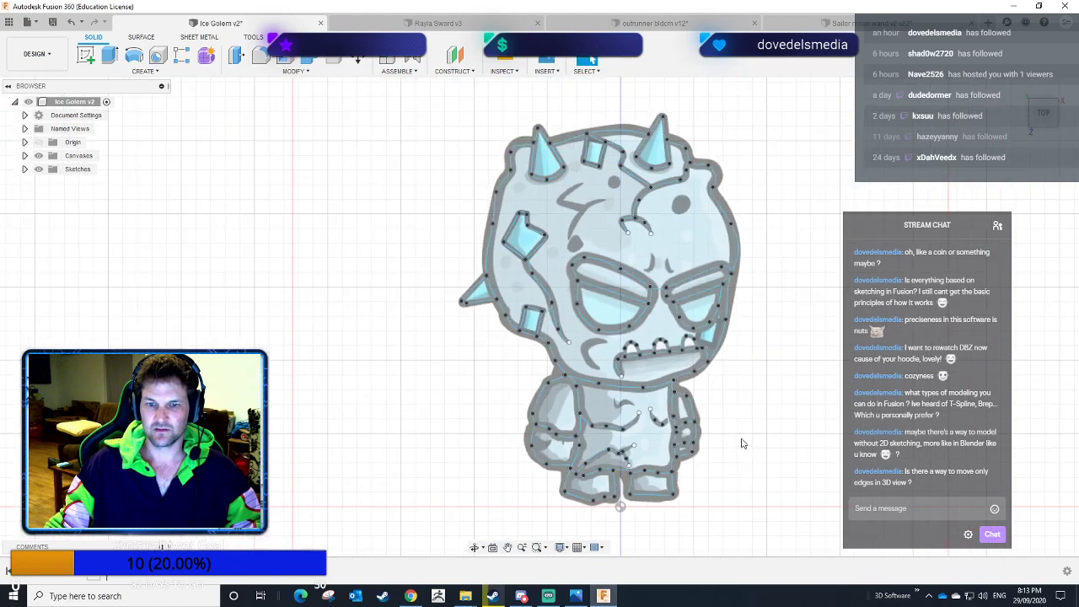
middle_drag(747, 412, 696, 420)
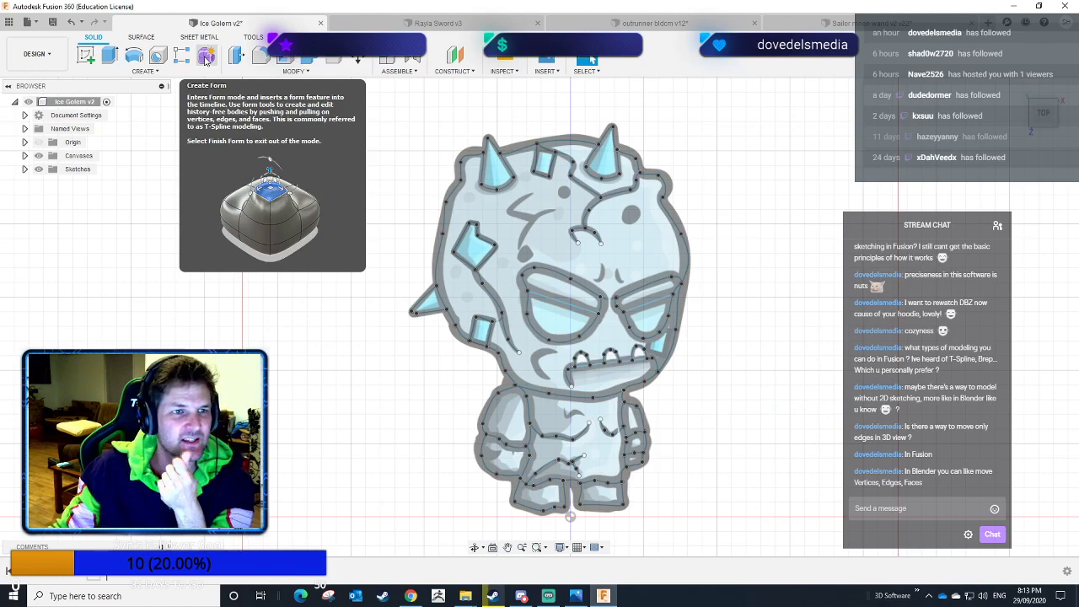
click(172, 73)
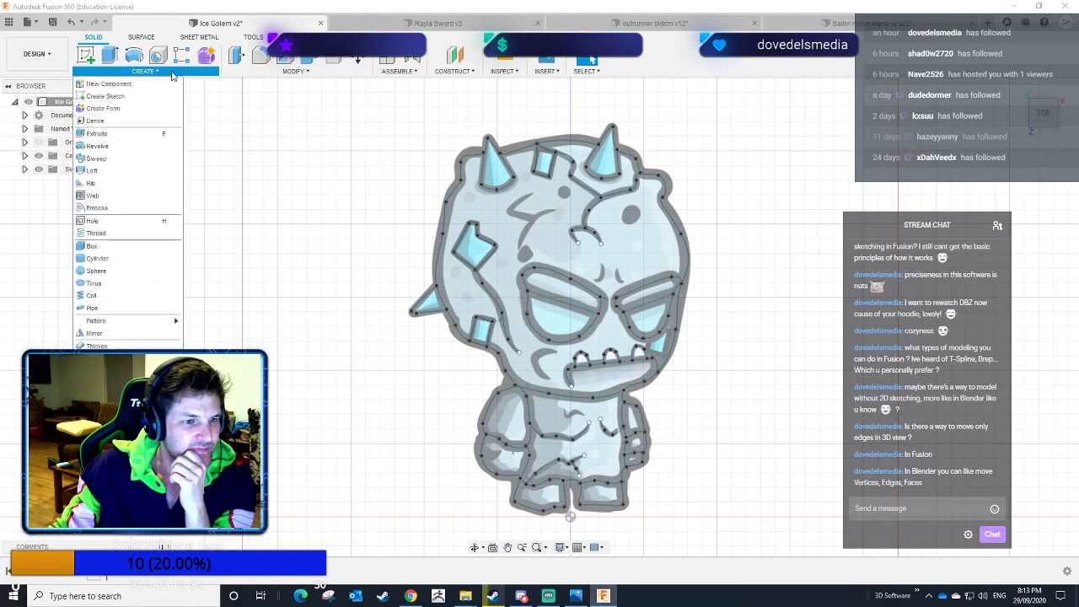
click(172, 74)
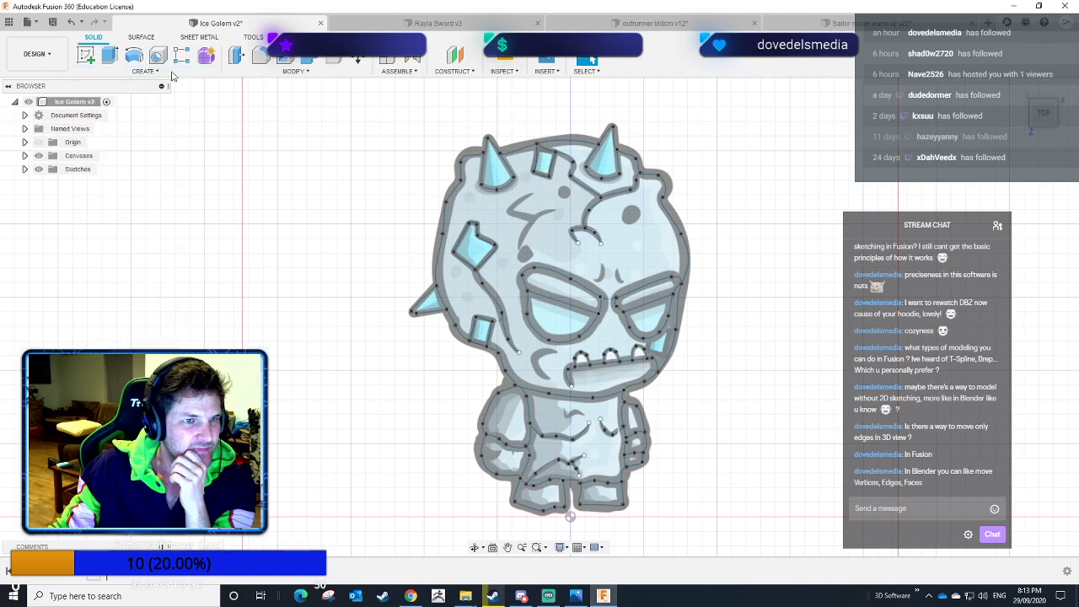
click(185, 73)
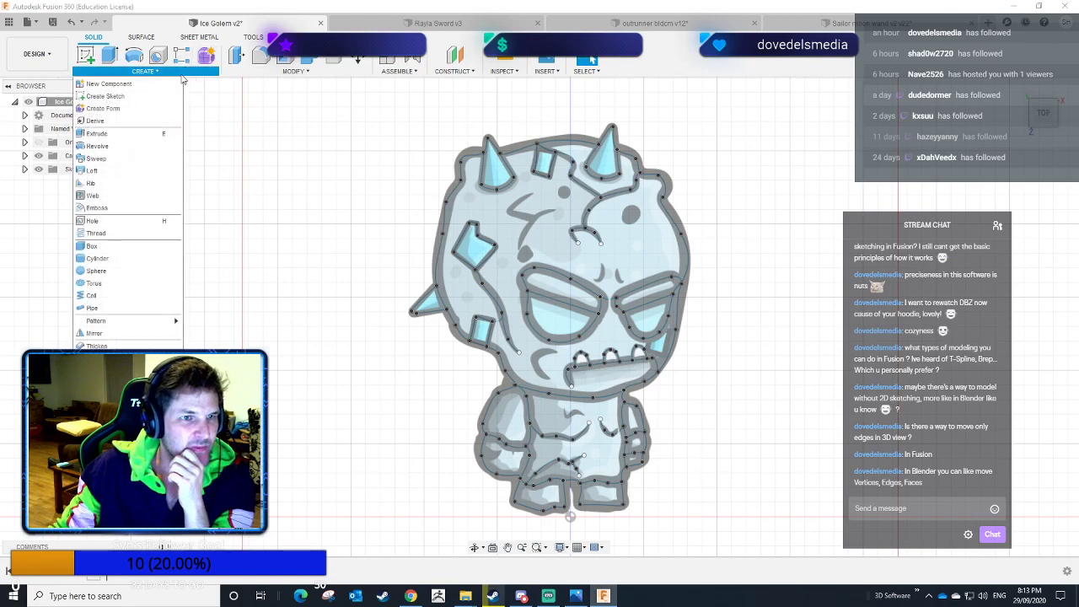
click(148, 73)
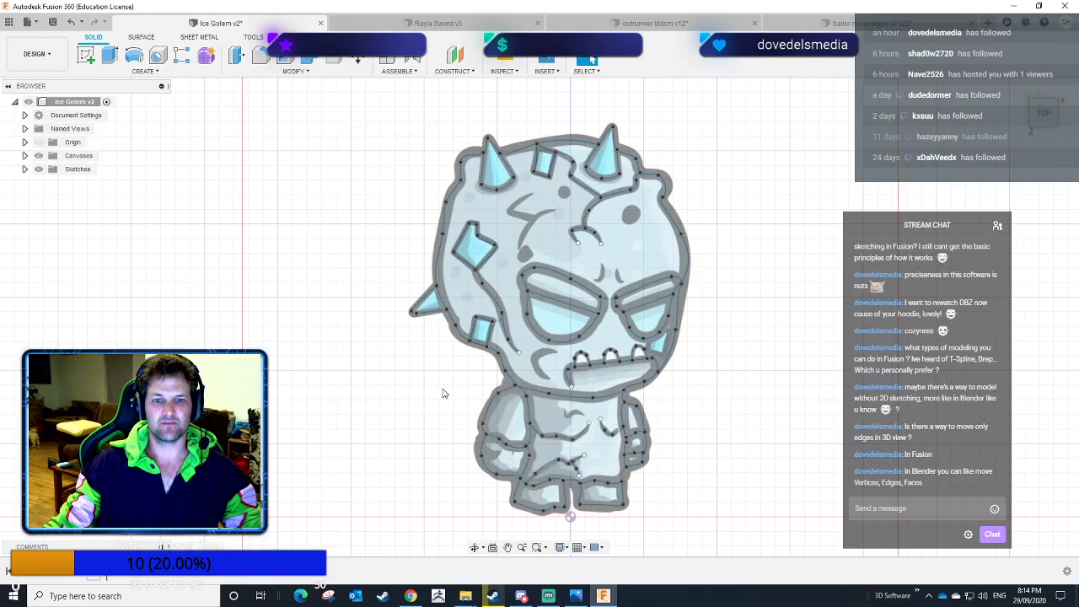
Start a new sketch on the top plane and draw a rectangle of about 120 mm² beside the golem.
mouse_move(696, 430)
shift+middle_down()
mouse_move(734, 327)
mouse_move(737, 359)
shift+middle_up()
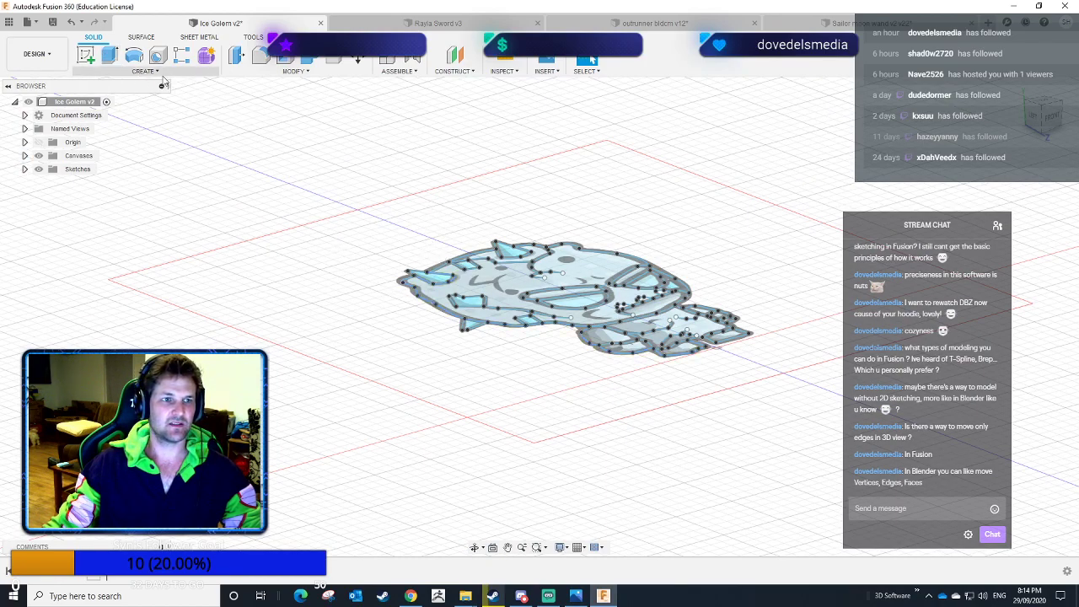
mouse_move(731, 225)
shift+middle_down()
mouse_move(677, 287)
mouse_move(595, 325)
mouse_move(632, 301)
mouse_move(584, 355)
mouse_move(595, 352)
shift+middle_up()
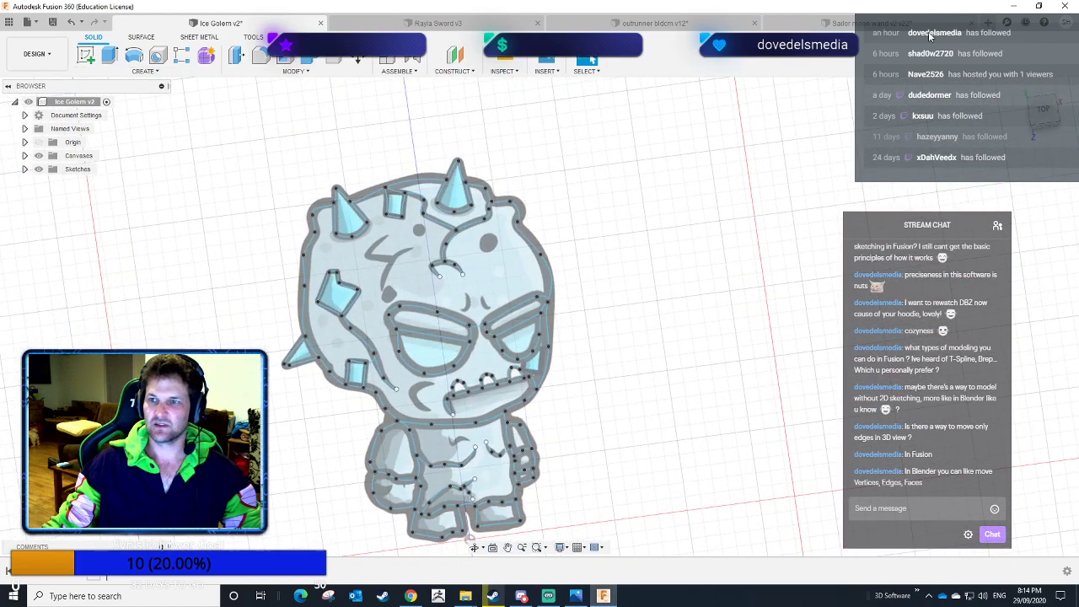
click(1043, 113)
middle_drag(173, 337, 517, 308)
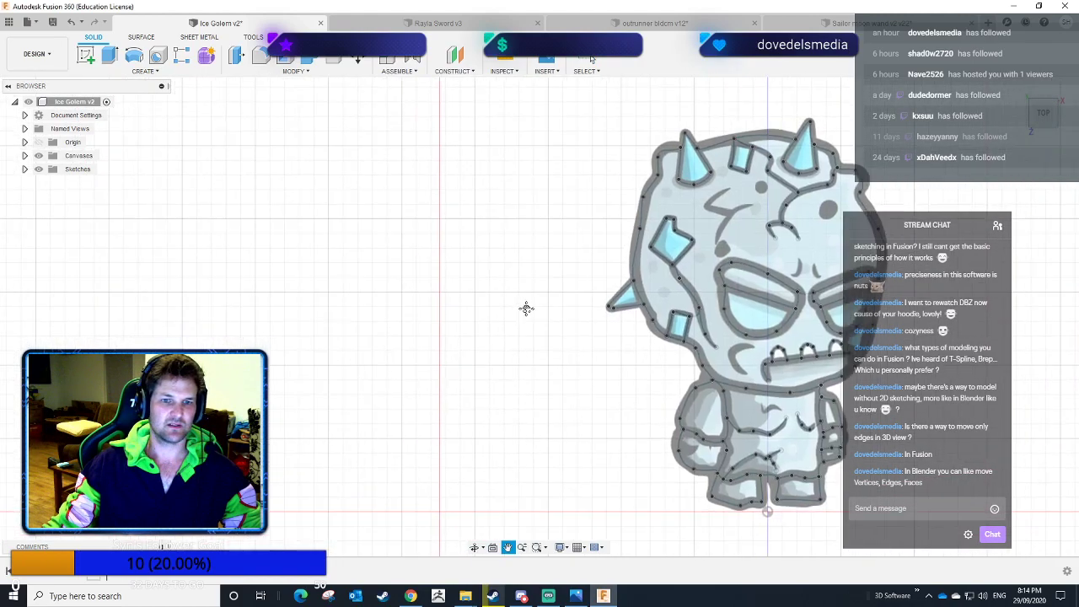
click(86, 56)
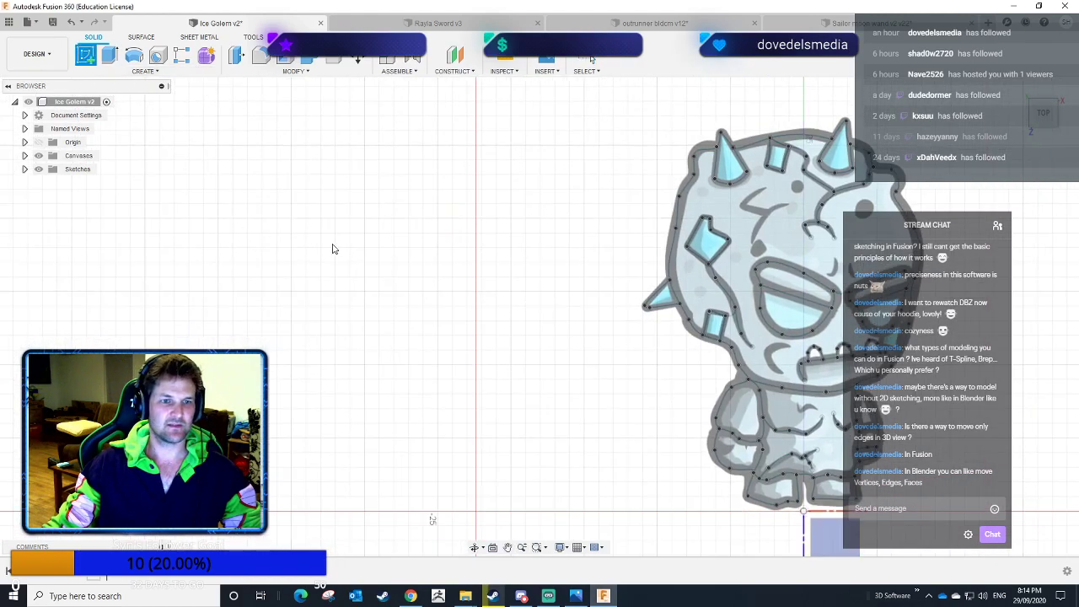
click(835, 537)
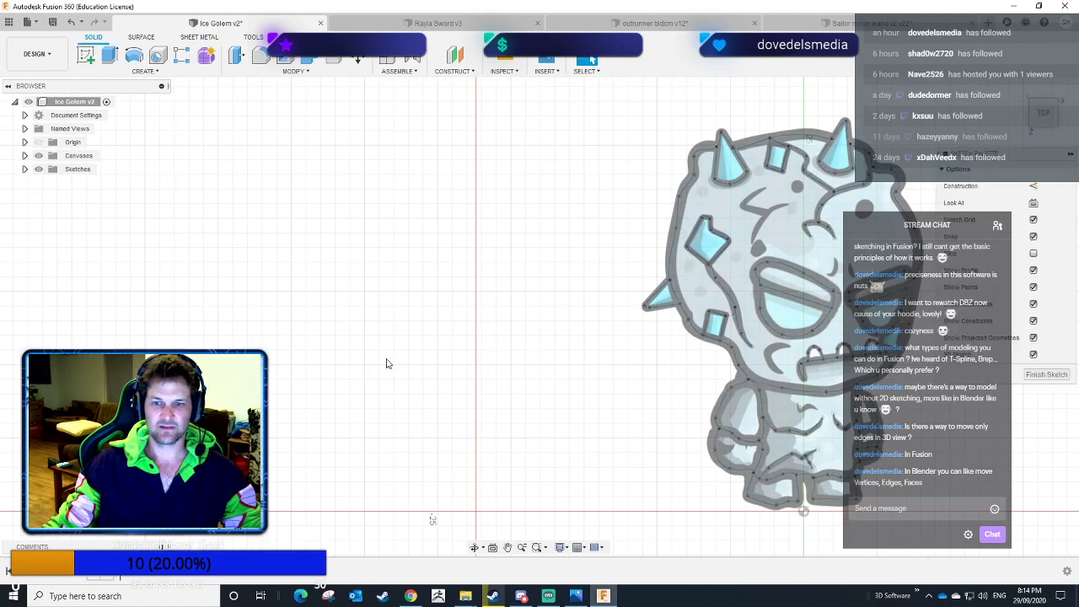
click(108, 57)
click(262, 174)
click(437, 321)
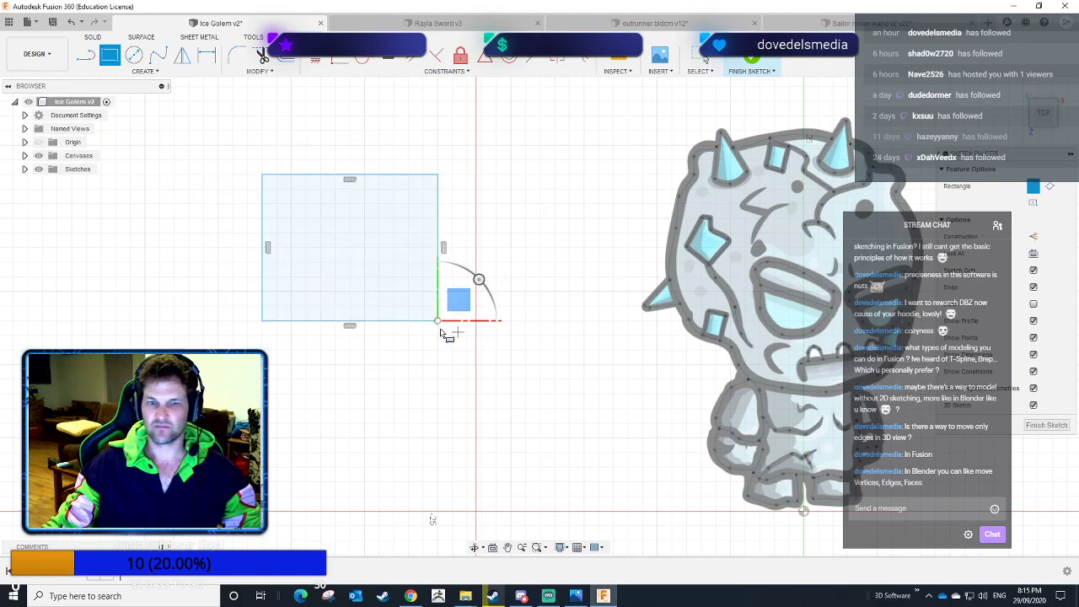
Extrude the rectangle 8 mm upward as a new body.
key(Escape)
click(336, 273)
key(e)
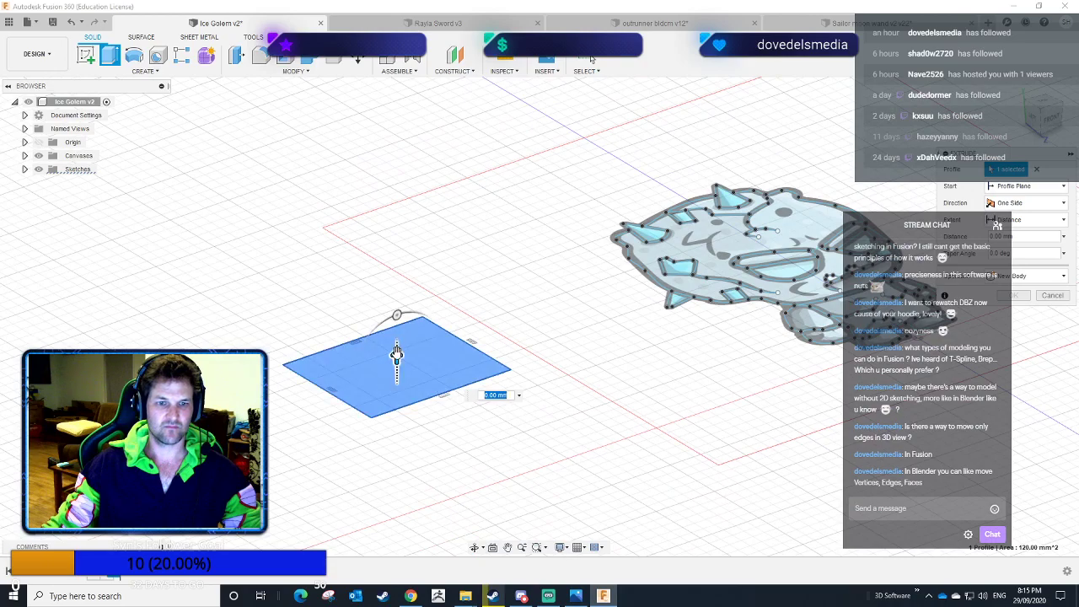
text(8)
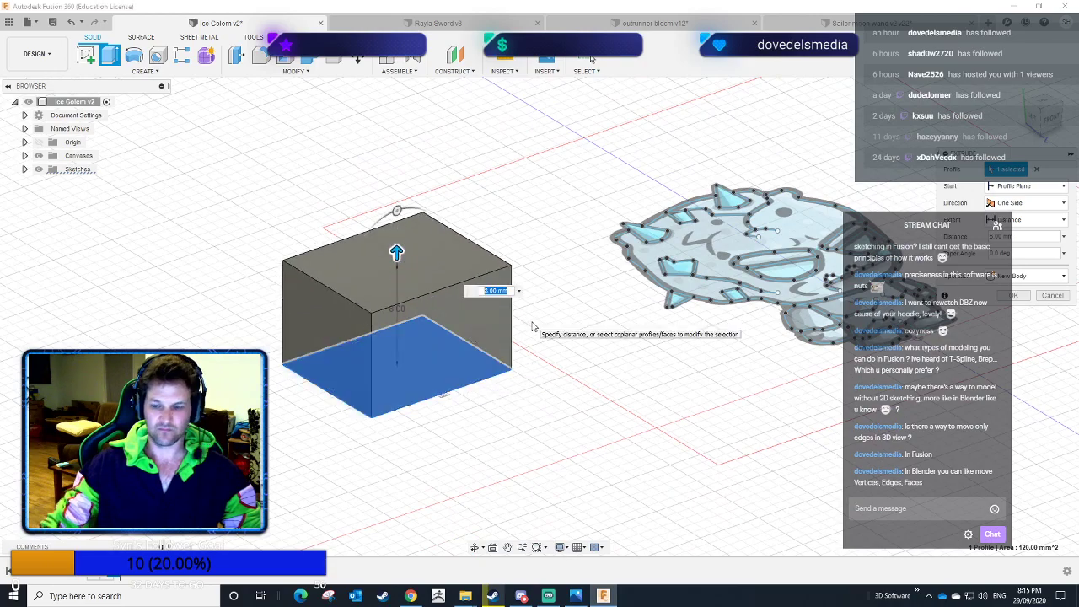
key(Return)
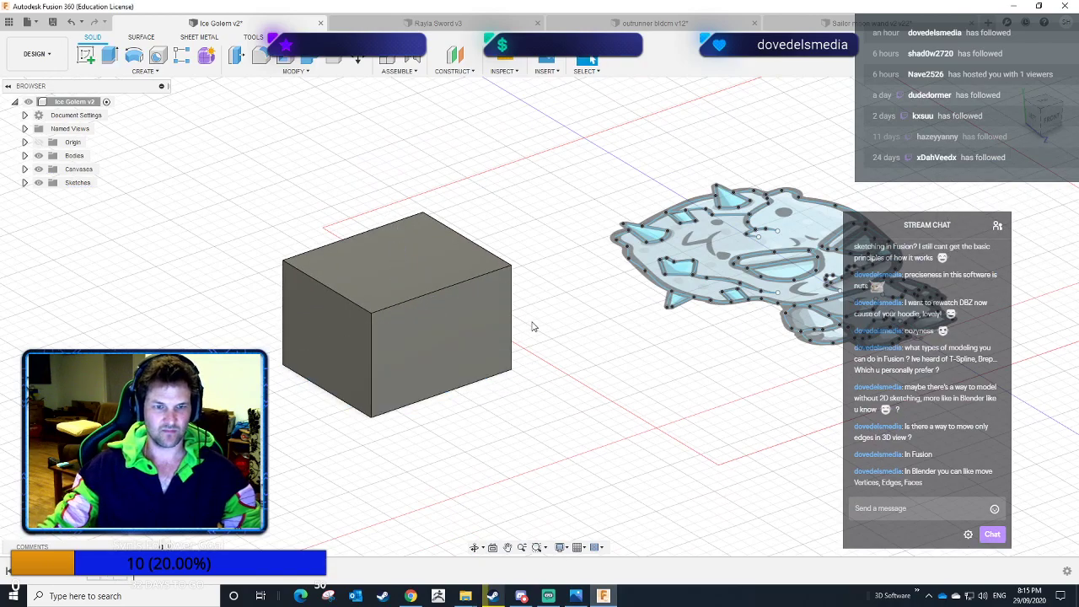
click(372, 349)
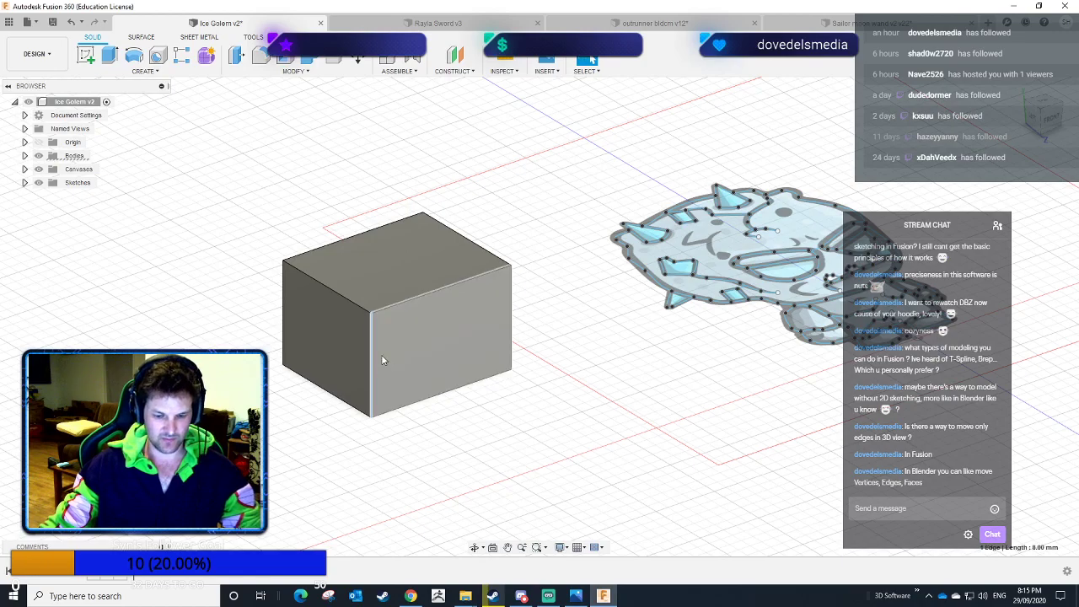
key(m)
click(369, 354)
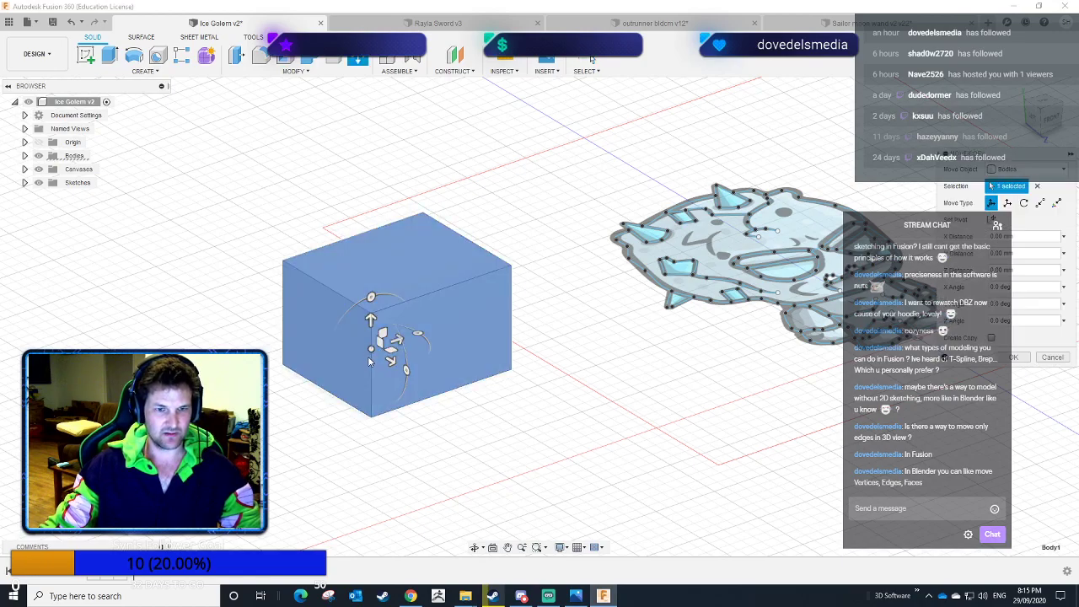
mouse_move(372, 352)
mouse_down()
mouse_move(382, 418)
mouse_move(389, 368)
mouse_move(408, 368)
mouse_move(381, 351)
mouse_up()
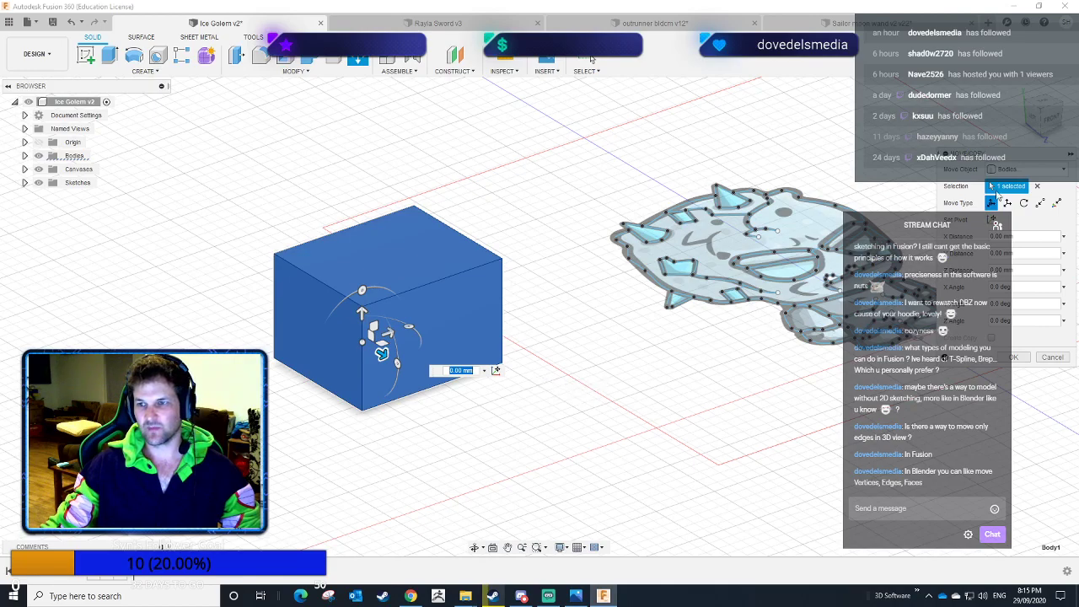
click(1027, 171)
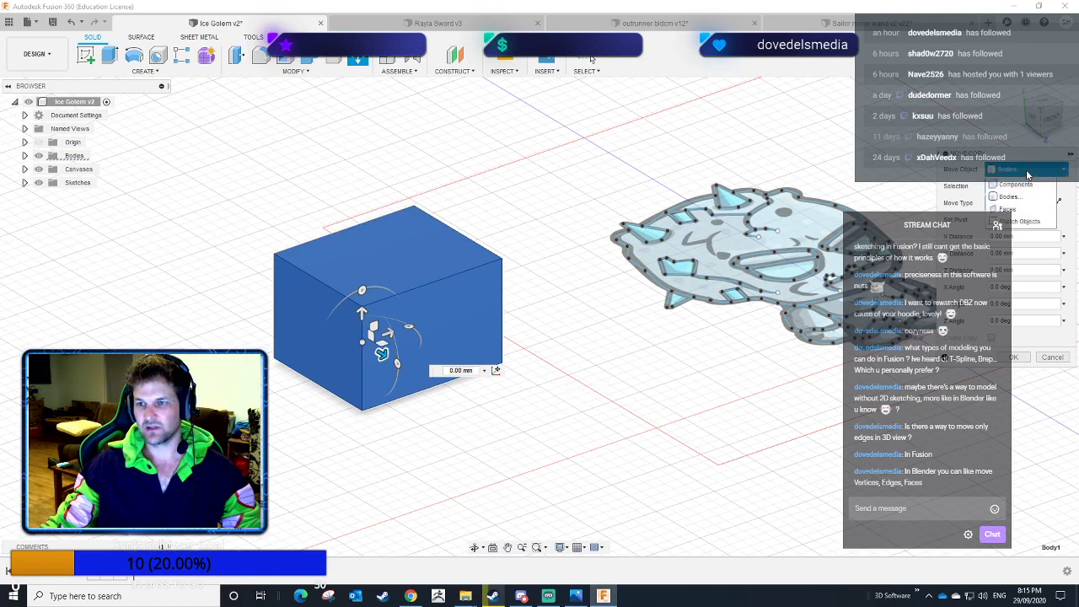
click(1024, 210)
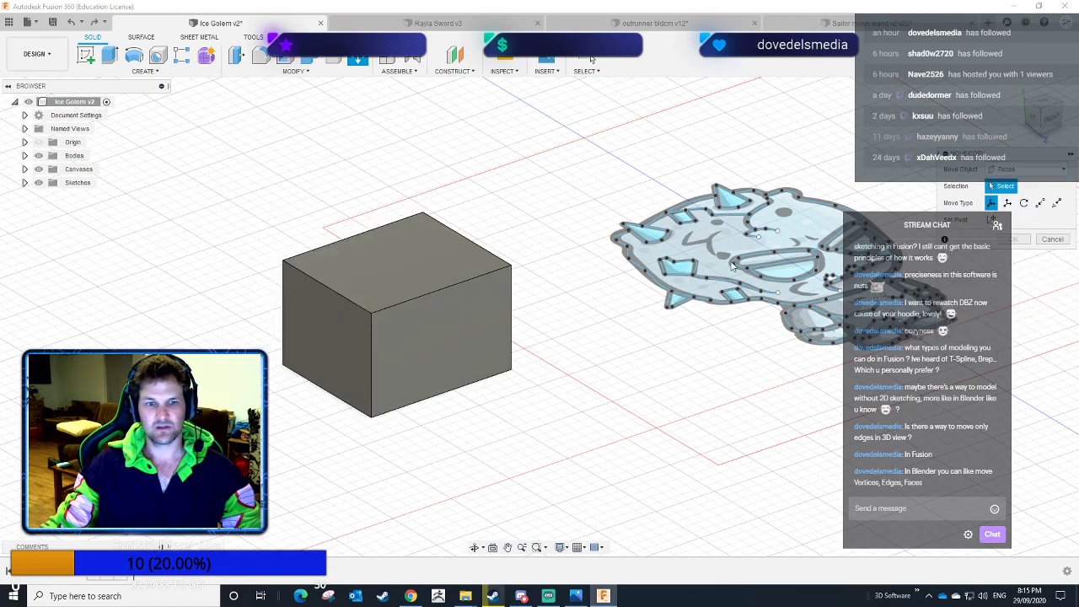
click(1052, 240)
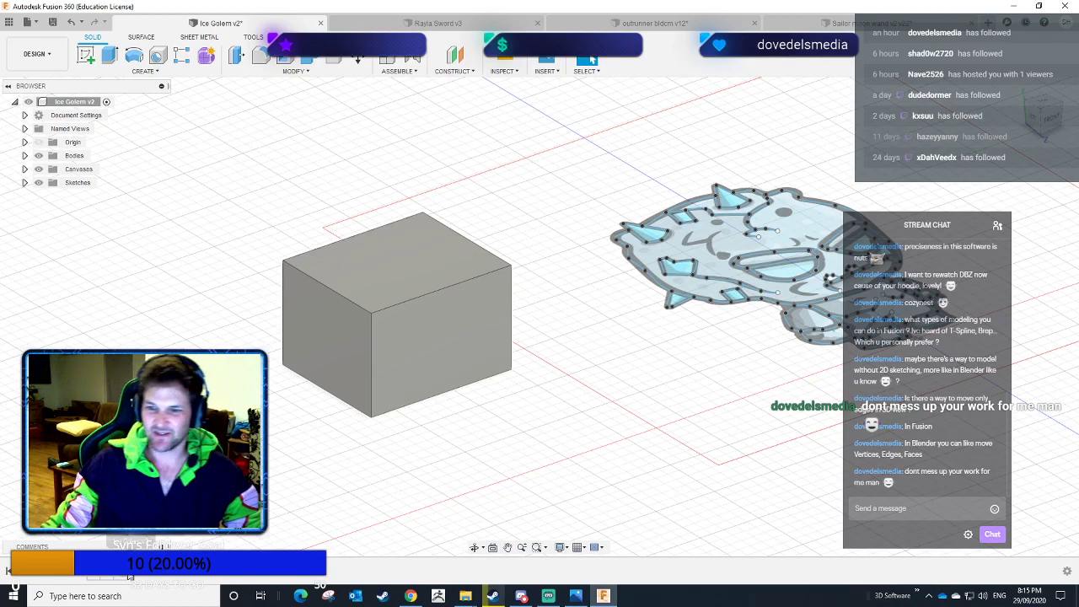
Delete the demonstration box's extrude feature and its rectangle sketch.
click(127, 576)
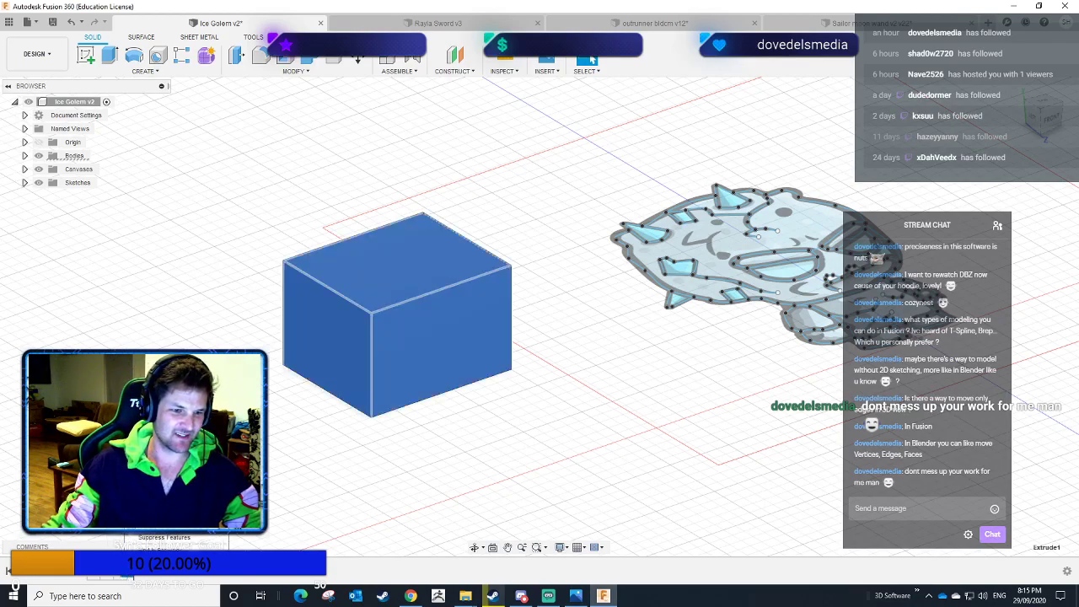
key(Delete)
click(116, 577)
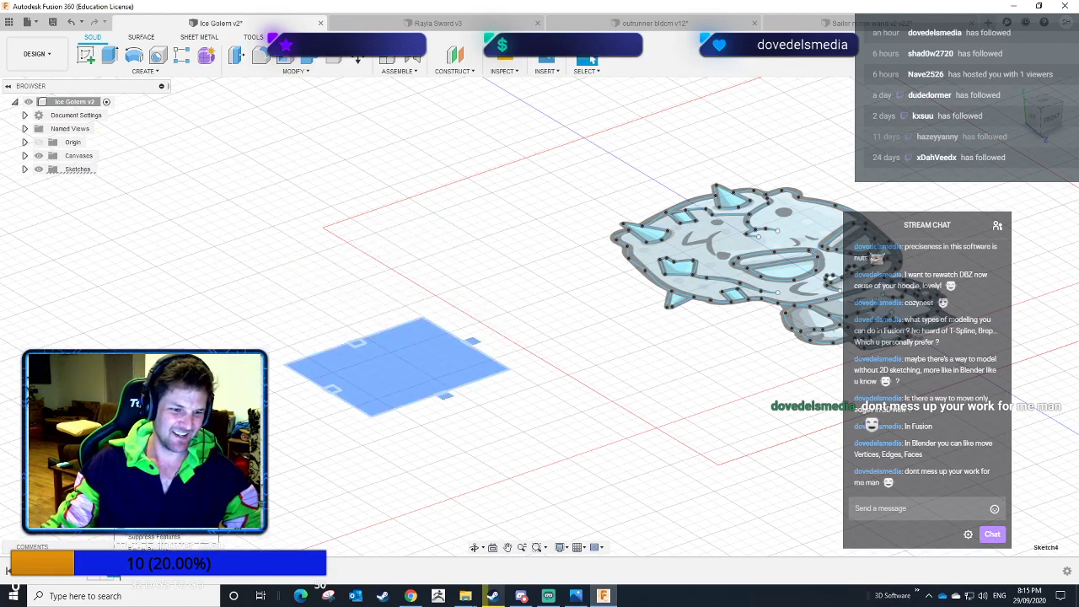
key(Delete)
mouse_move(592, 397)
middle_down()
mouse_move(604, 393)
mouse_move(373, 380)
mouse_move(405, 384)
middle_up()
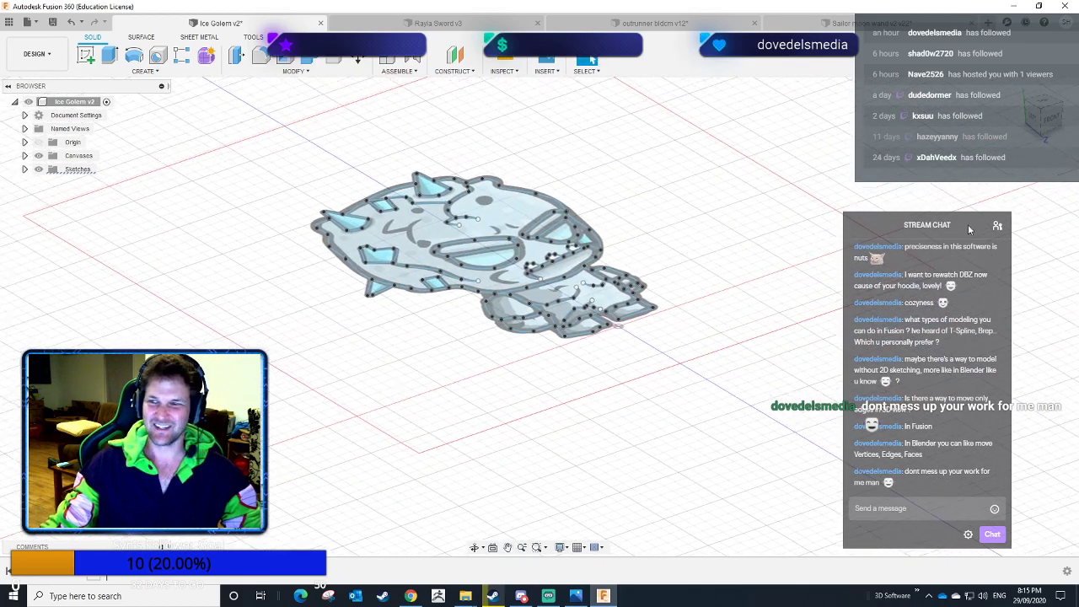
click(1035, 101)
mouse_move(747, 248)
middle_down()
mouse_move(675, 294)
mouse_move(697, 309)
middle_up()
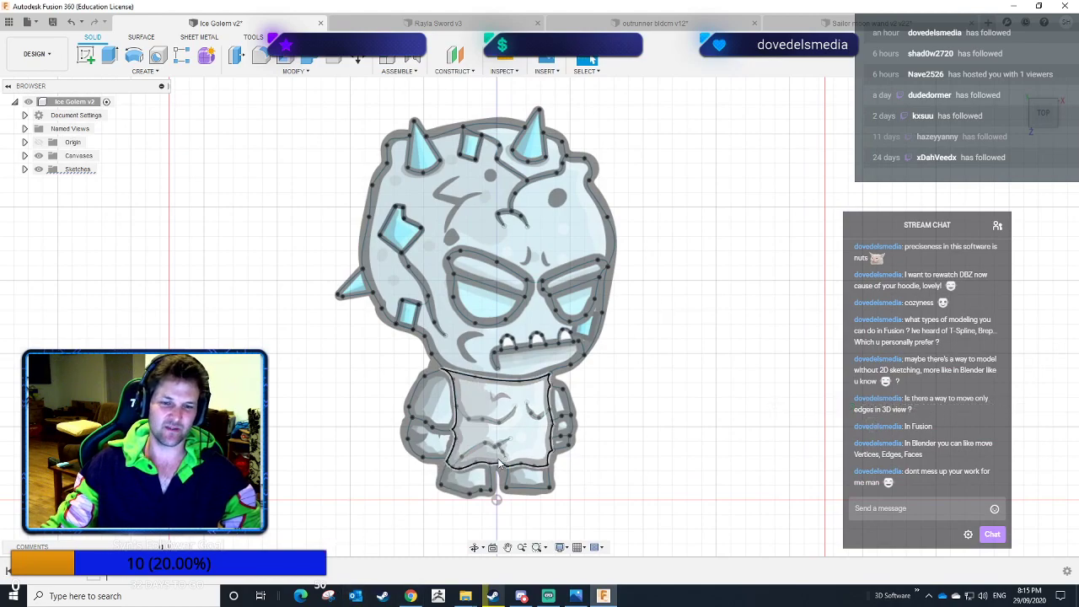
click(68, 102)
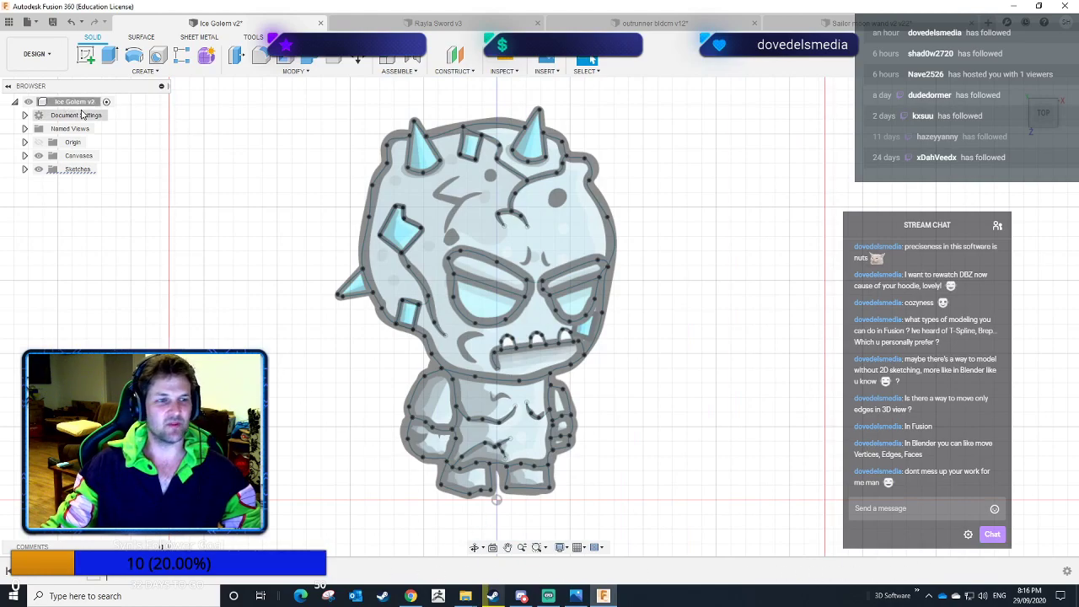
click(71, 102)
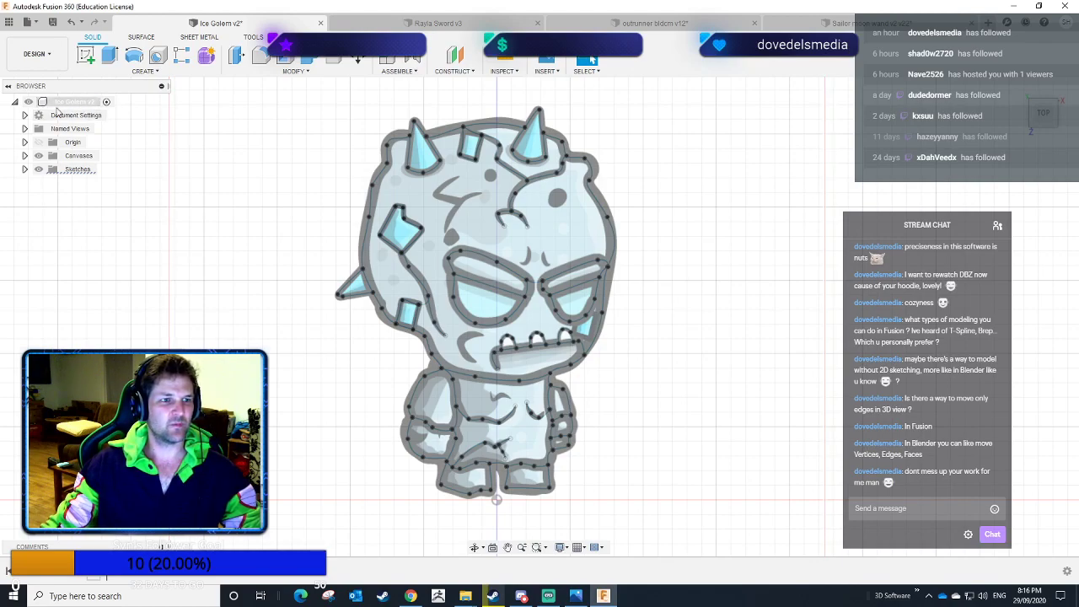
right_click(76, 105)
click(131, 113)
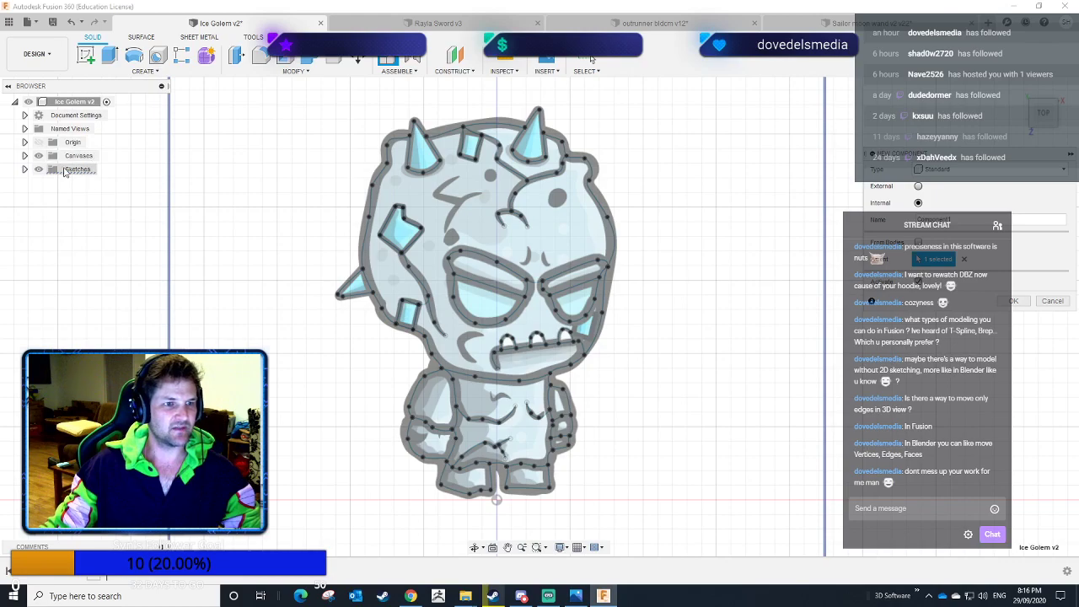
click(25, 169)
click(25, 170)
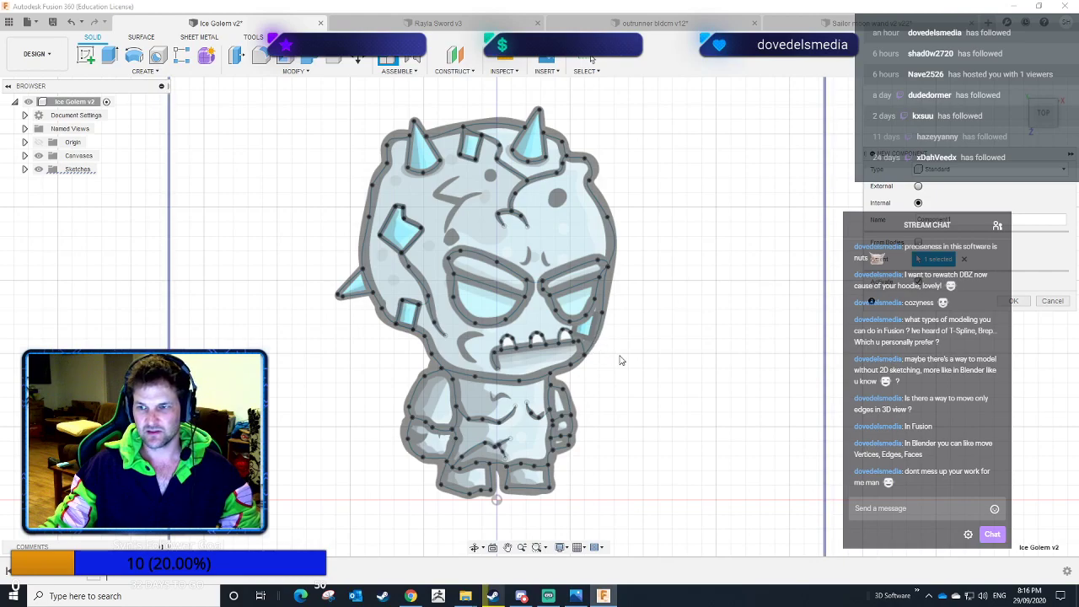
click(1061, 303)
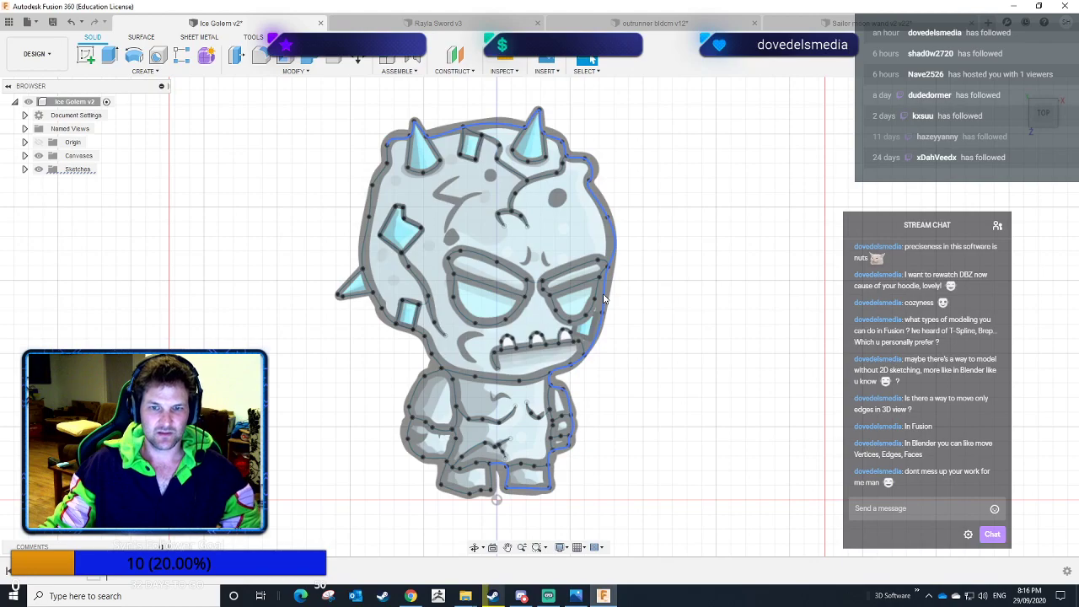
Try to select the whole golem sketch with a single selection window.
click(671, 103)
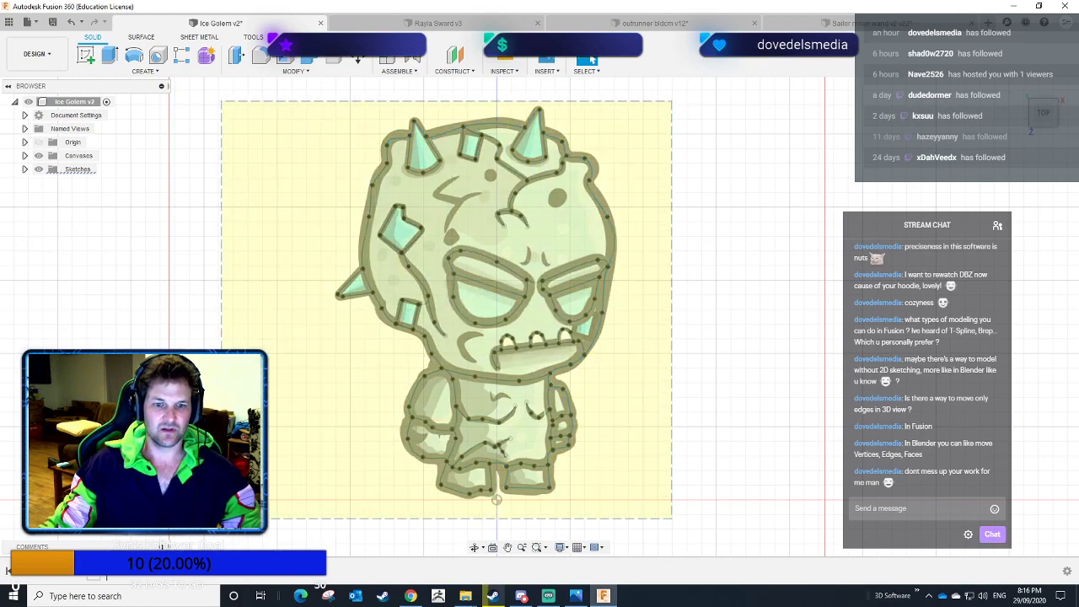
drag(222, 519, 221, 519)
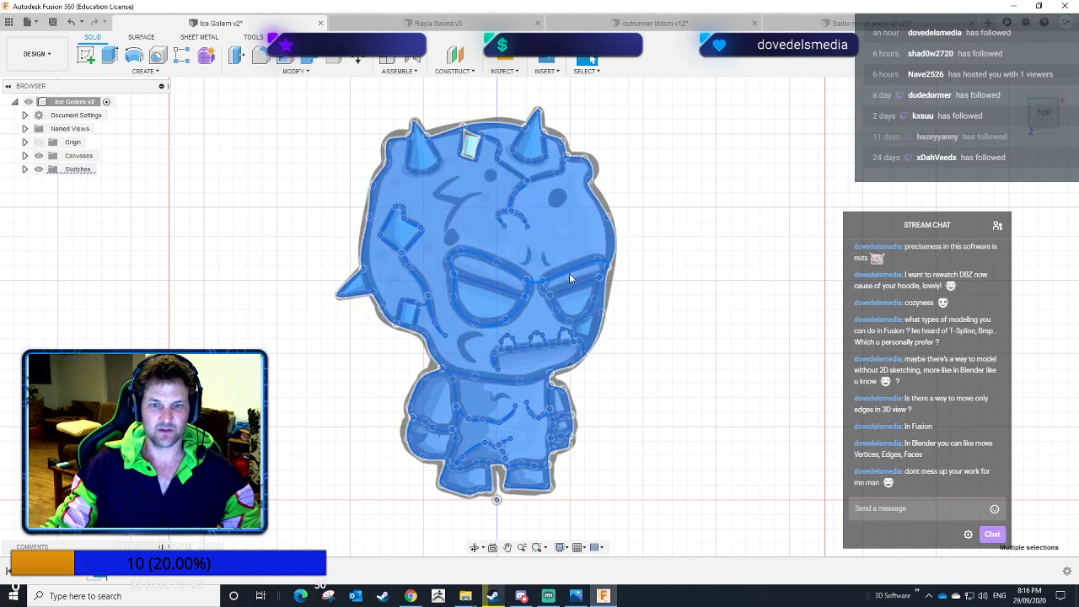
key(Escape)
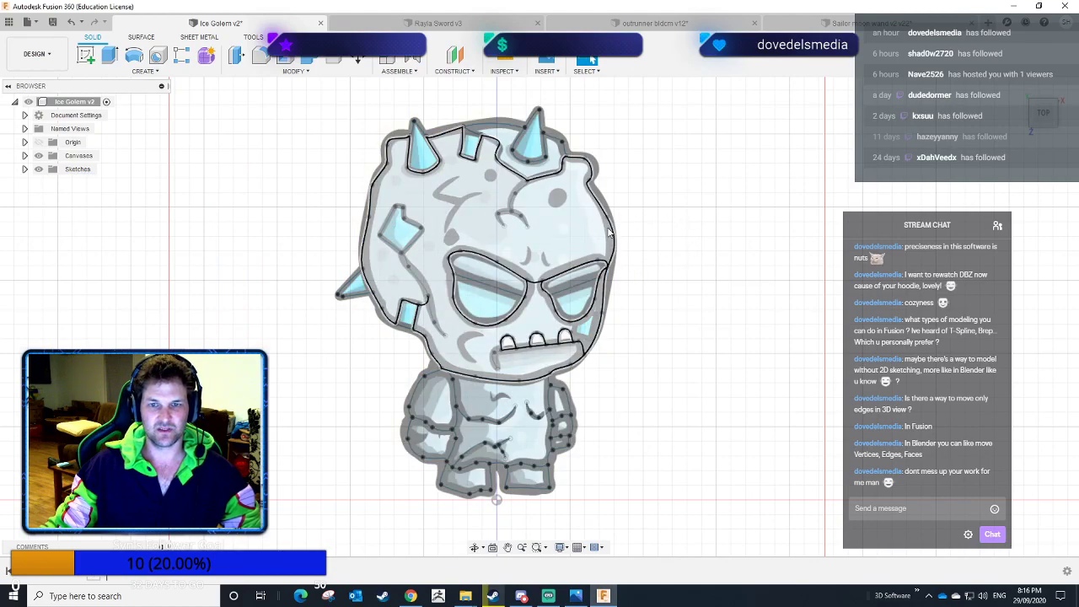
Select the golem's outer outline, the forehead crack, and the horn and crystal curves on the head.
click(613, 235)
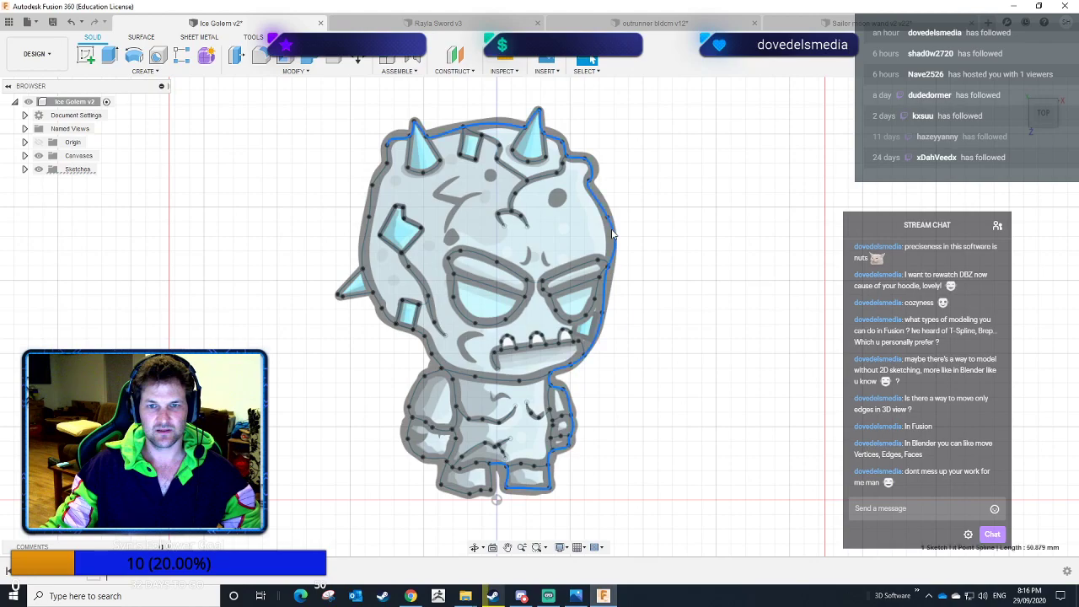
shift+click(534, 180)
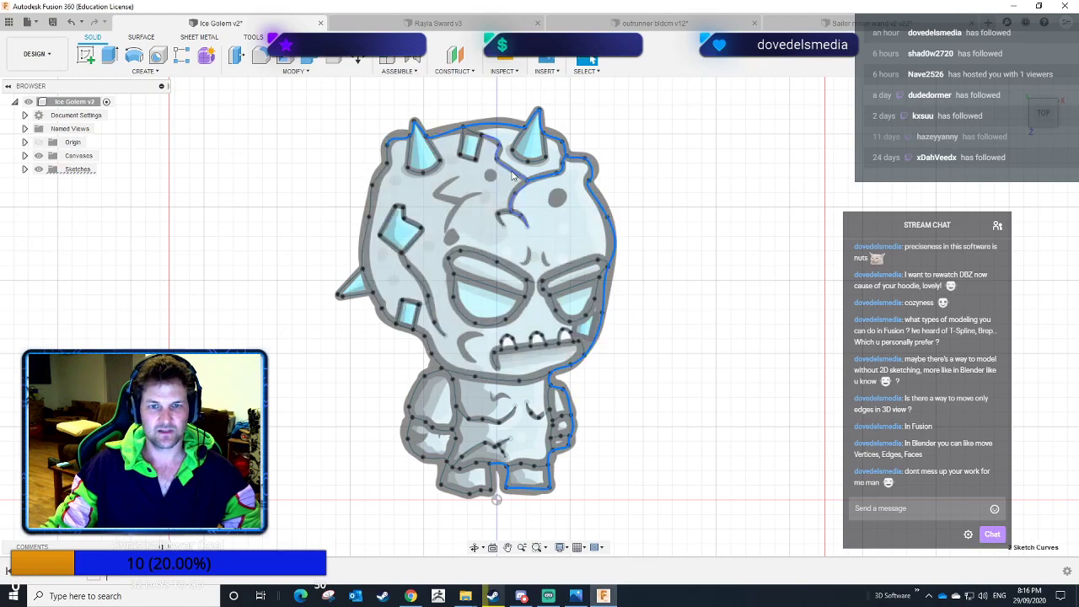
shift+click(478, 153)
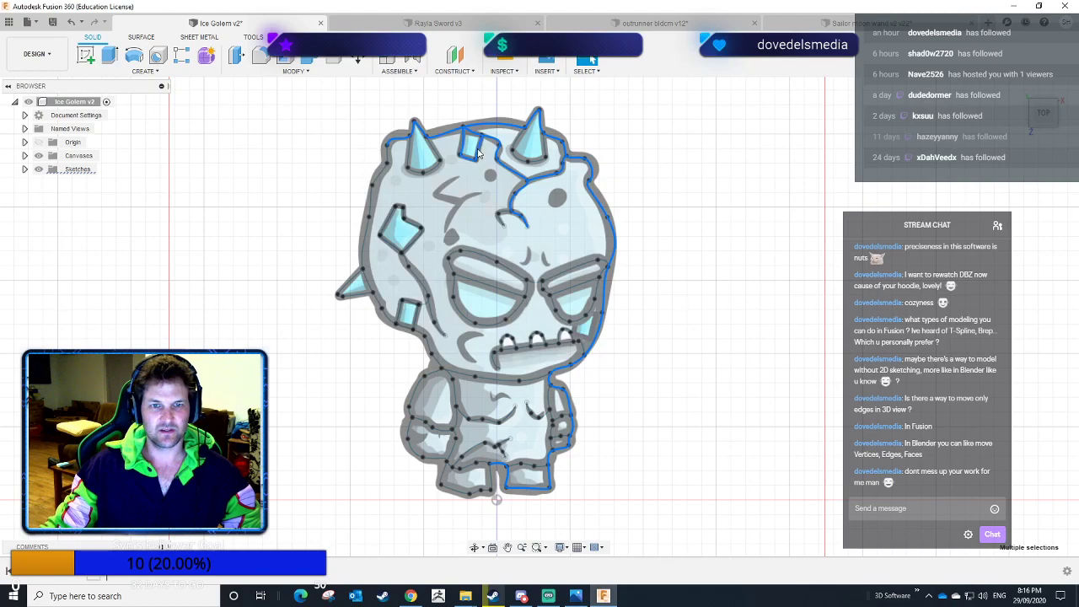
shift+click(519, 161)
shift+click(376, 183)
shift+click(406, 305)
shift+click(415, 319)
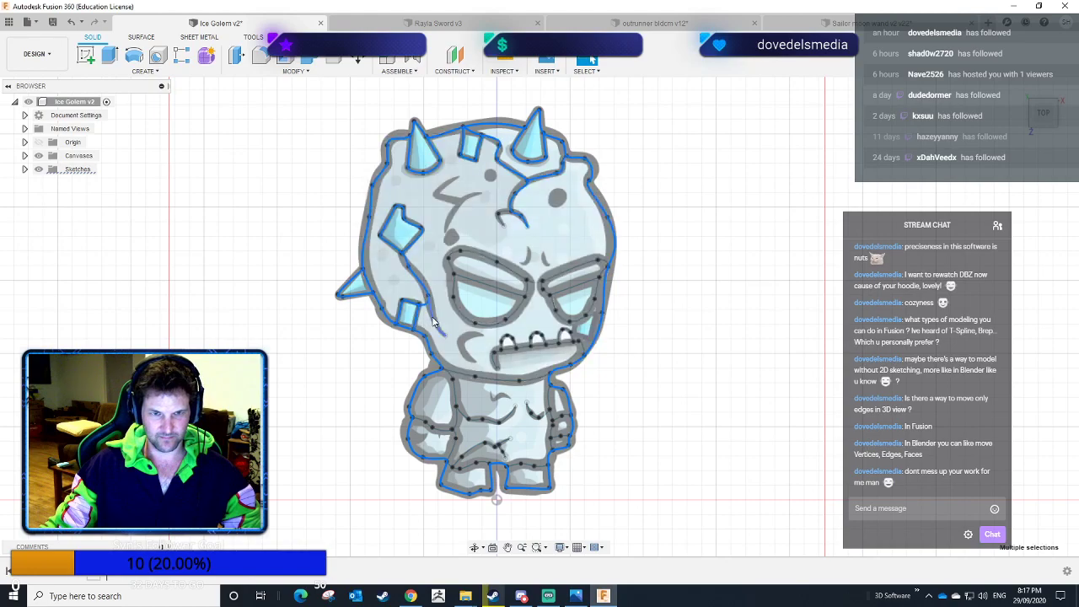
Add the cheek crack, eye, mouth and tooth curves to the sketch curve selection.
shift+click(434, 327)
shift+click(463, 317)
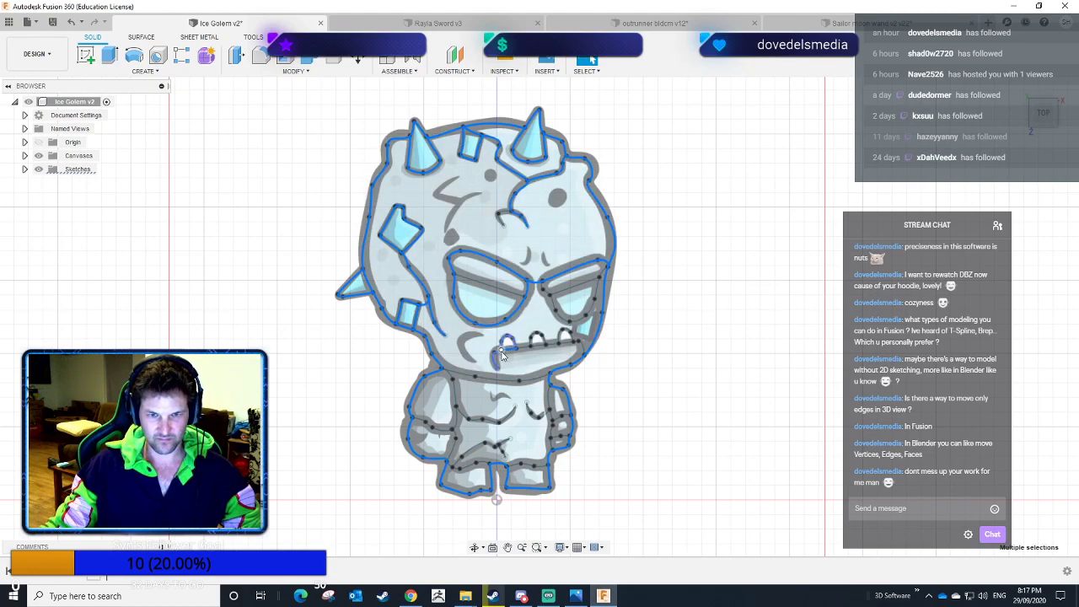
shift+click(529, 351)
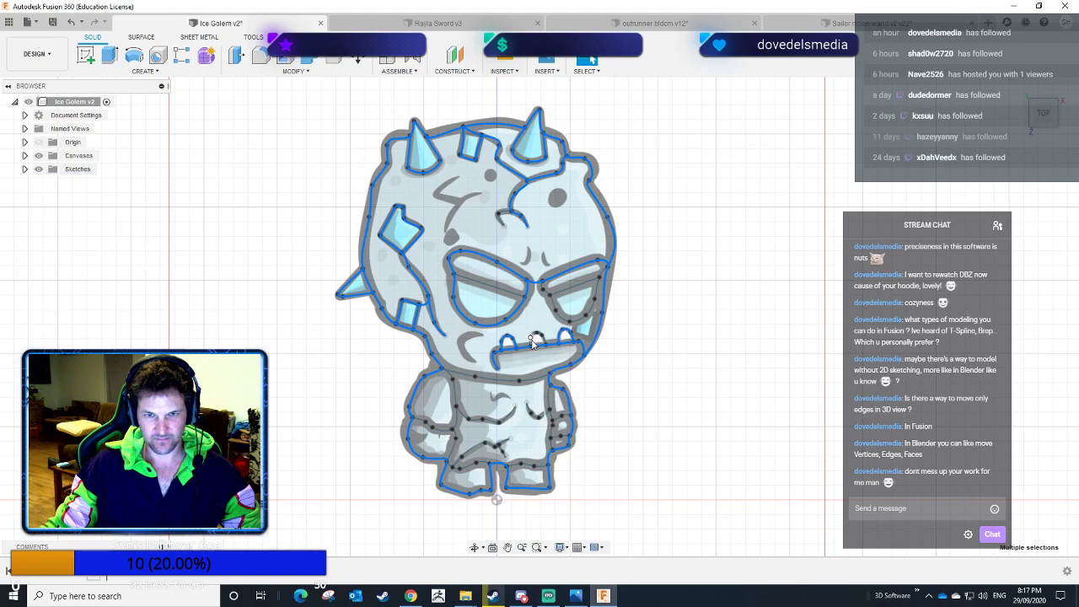
scroll(532, 343, up, 5)
scroll(535, 346, down, 3)
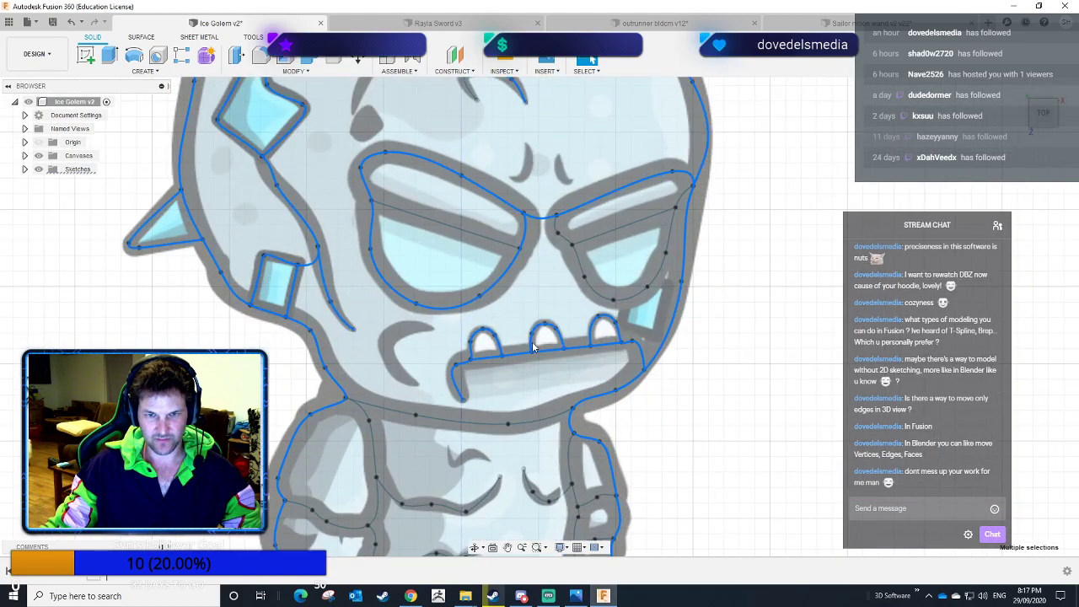
Add the arm, torso, leg and neck curves and the remaining curves of the narrower eye to the selection.
scroll(563, 393, down, 3)
scroll(565, 415, up, 5)
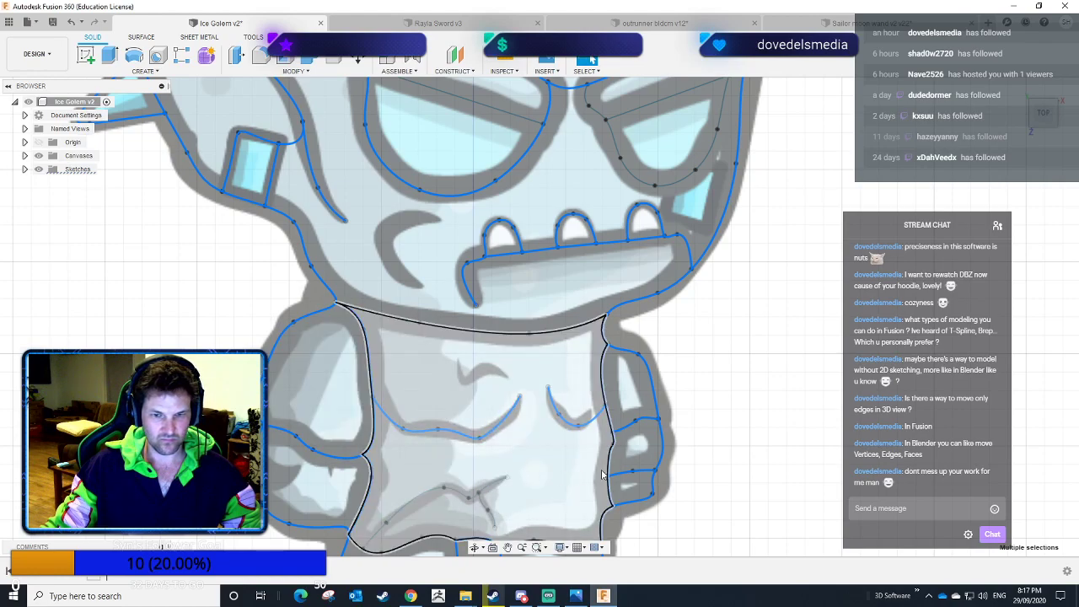
middle_drag(709, 433, 763, 263)
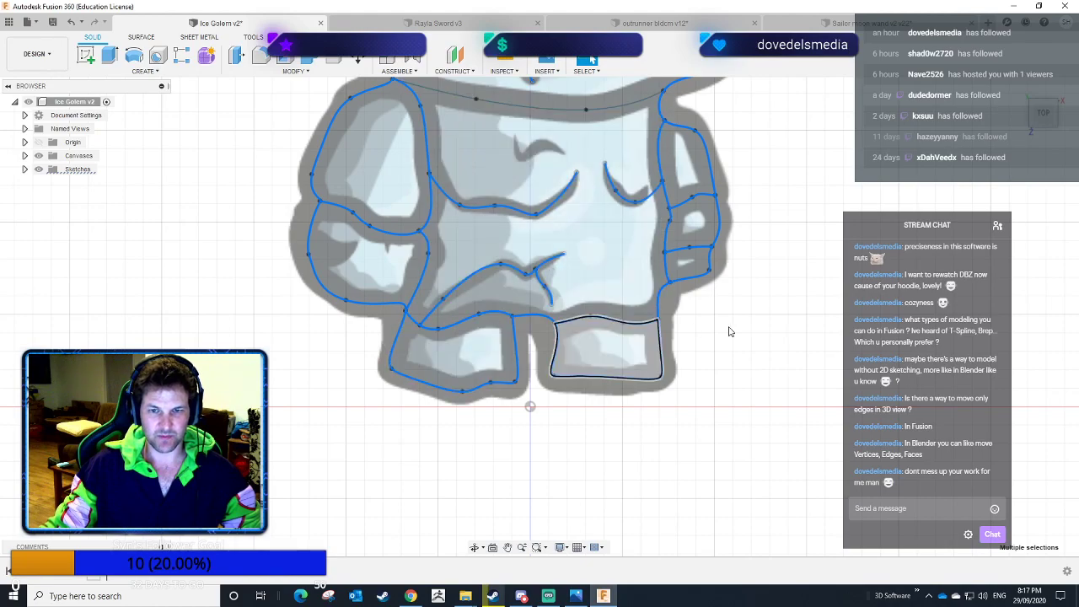
scroll(740, 319, down, 3)
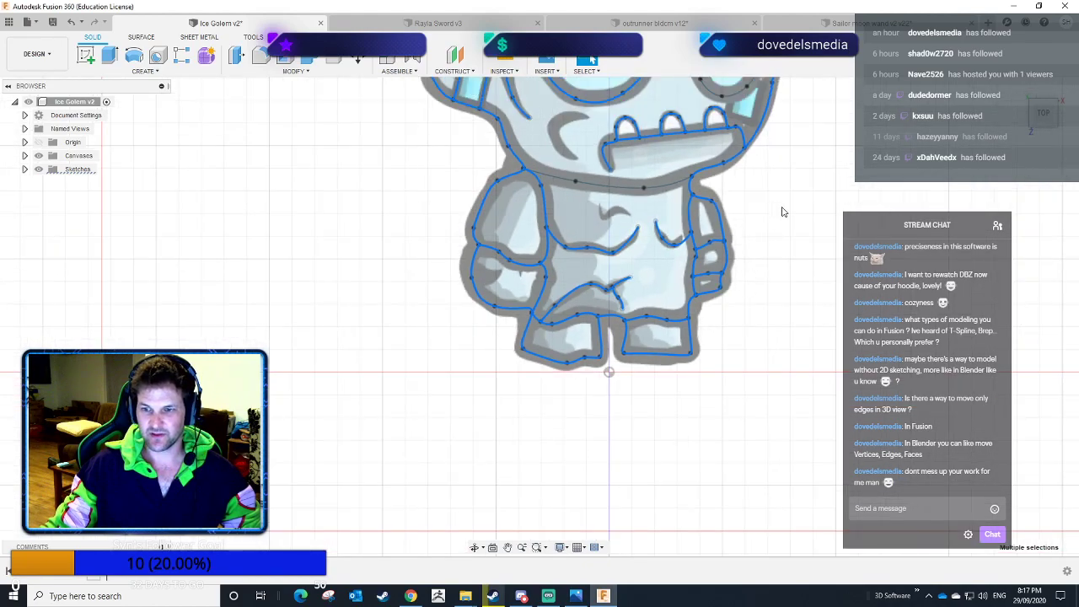
mouse_move(775, 195)
middle_down()
mouse_move(667, 292)
mouse_move(665, 322)
middle_up()
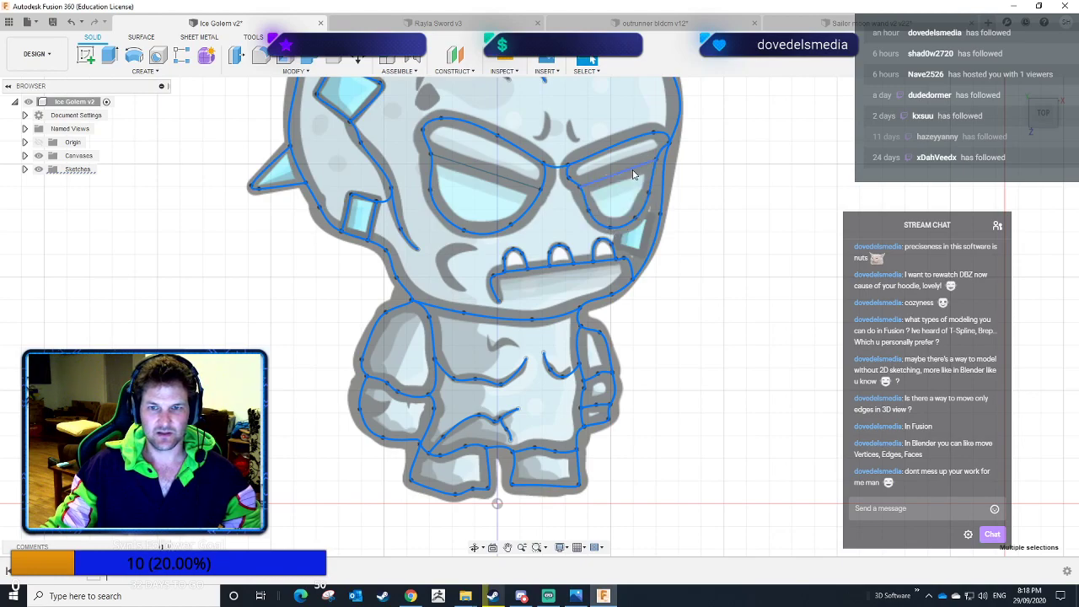
scroll(739, 228, down, 2)
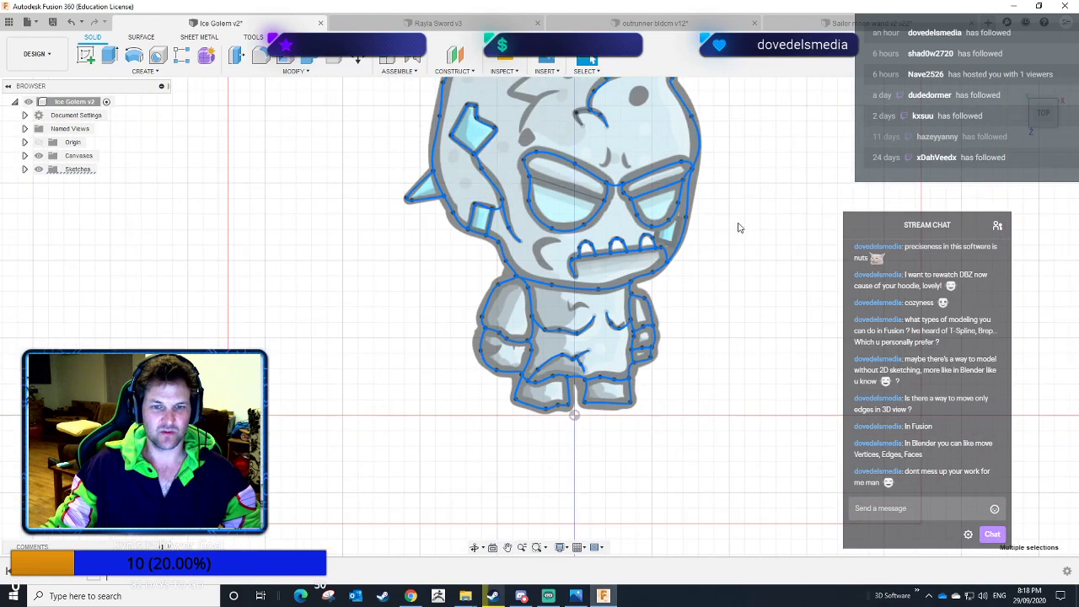
Add the remaining forehead crack curve to the selection and try to Press Pull the selected sketch curves.
key(F6)
scroll(529, 245, up, 4)
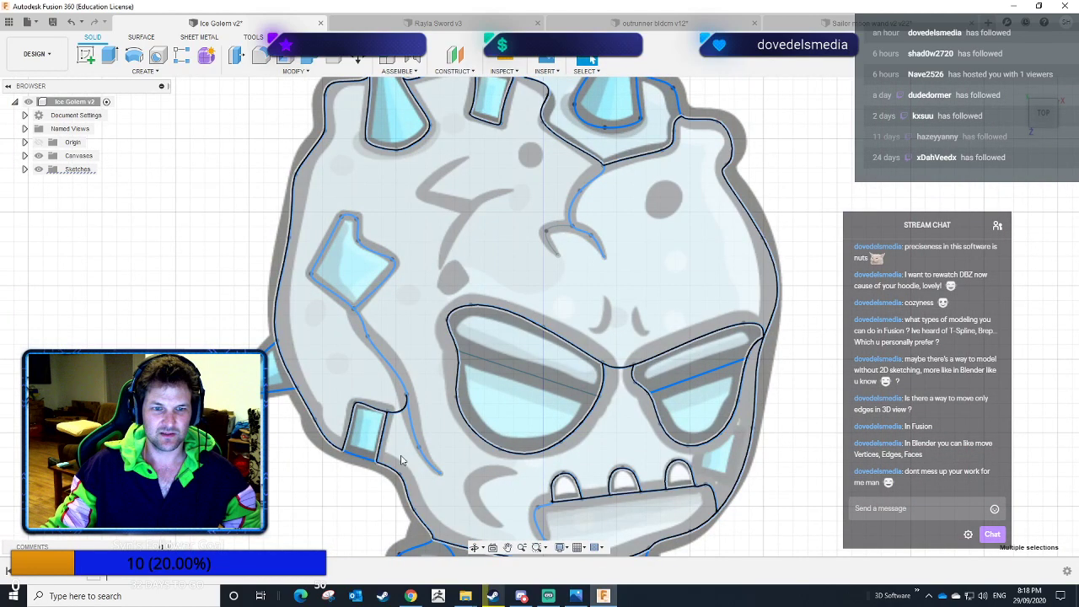
key(ctrl+a)
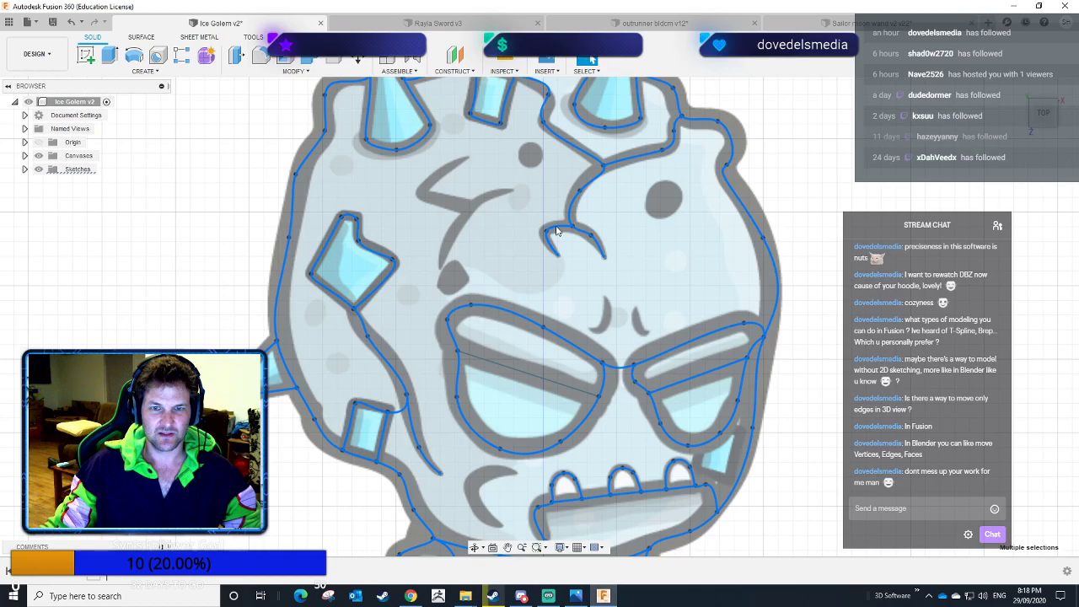
scroll(796, 220, down, 2)
middle_drag(806, 405, 699, 360)
scroll(693, 312, down, 1)
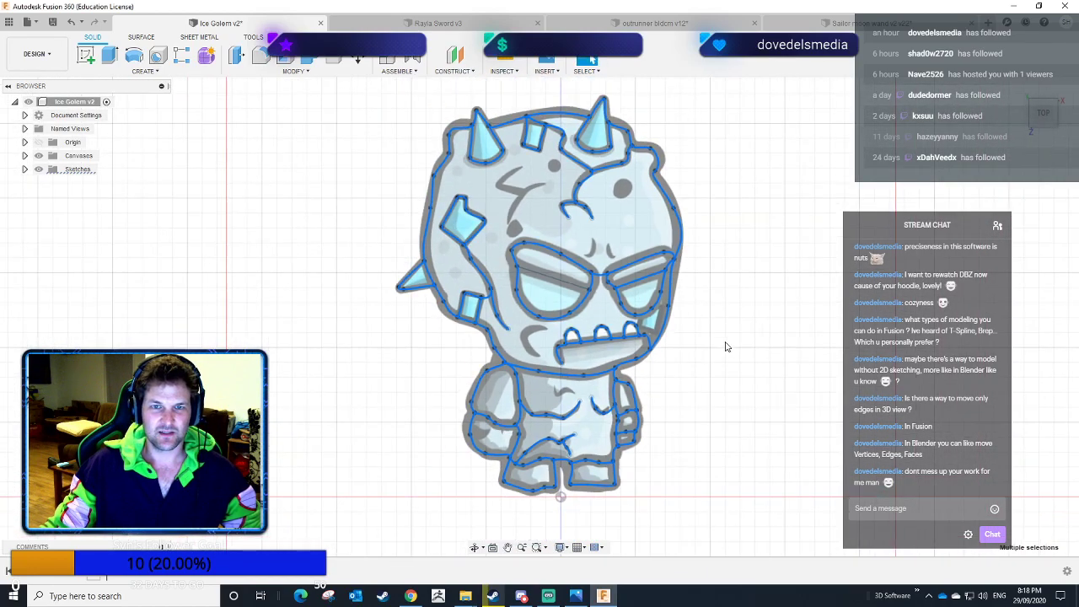
scroll(723, 353, up, 1)
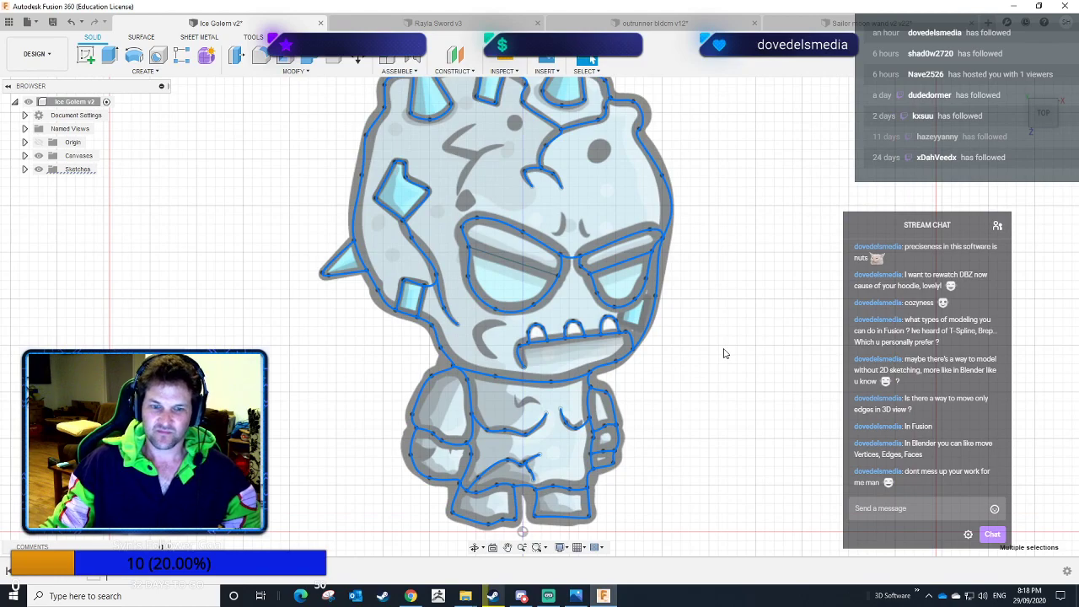
key(q)
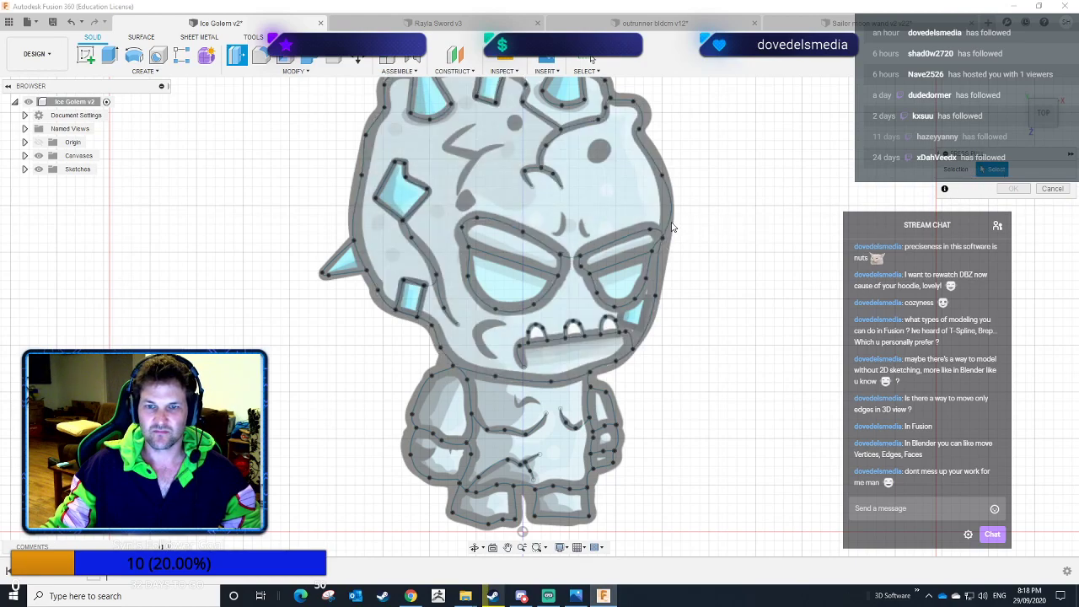
click(1052, 188)
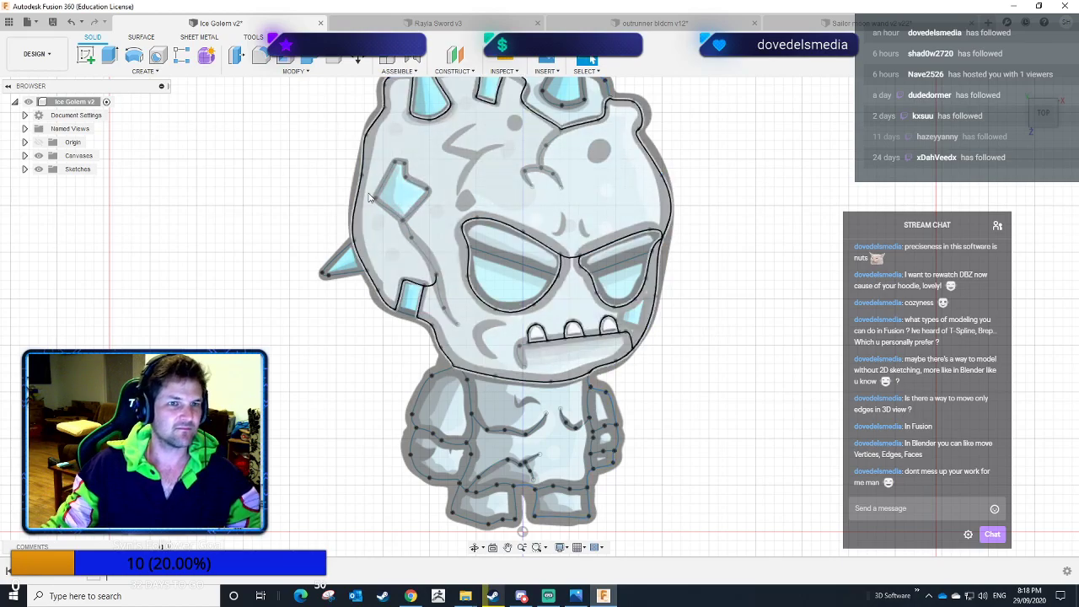
Set the selection priority to edges and try to window-select the whole golem sketch.
scroll(414, 205, up, 3)
scroll(472, 202, down, 5)
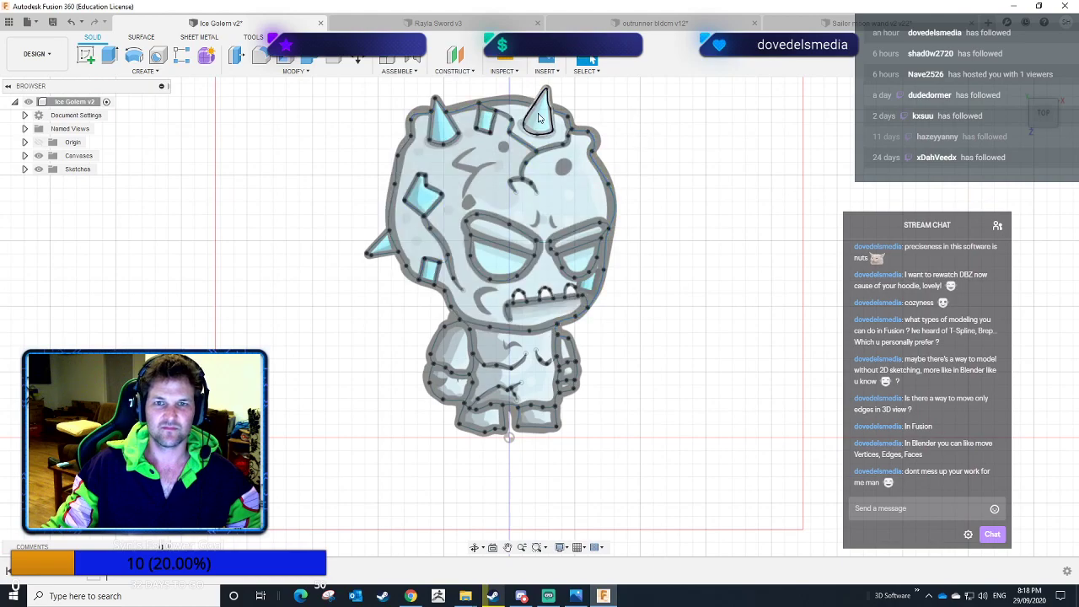
click(585, 72)
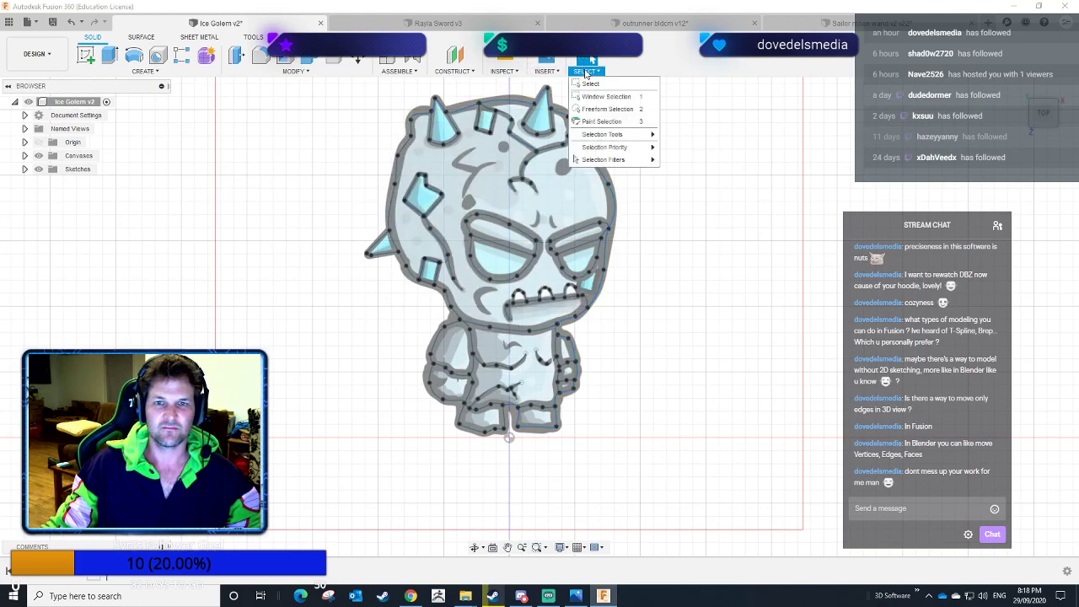
mouse_move(612, 136)
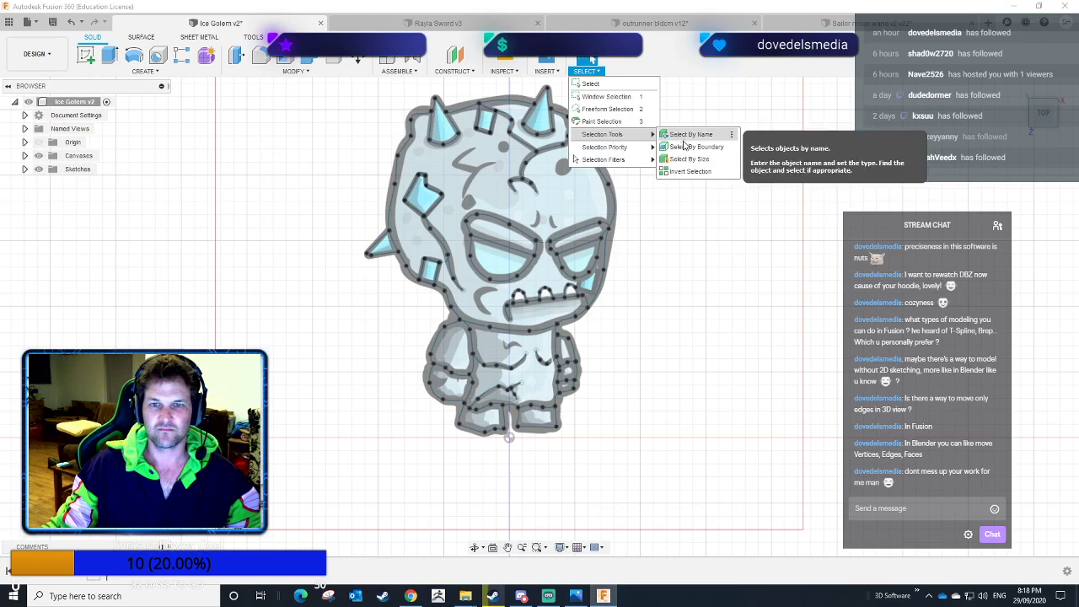
mouse_move(638, 149)
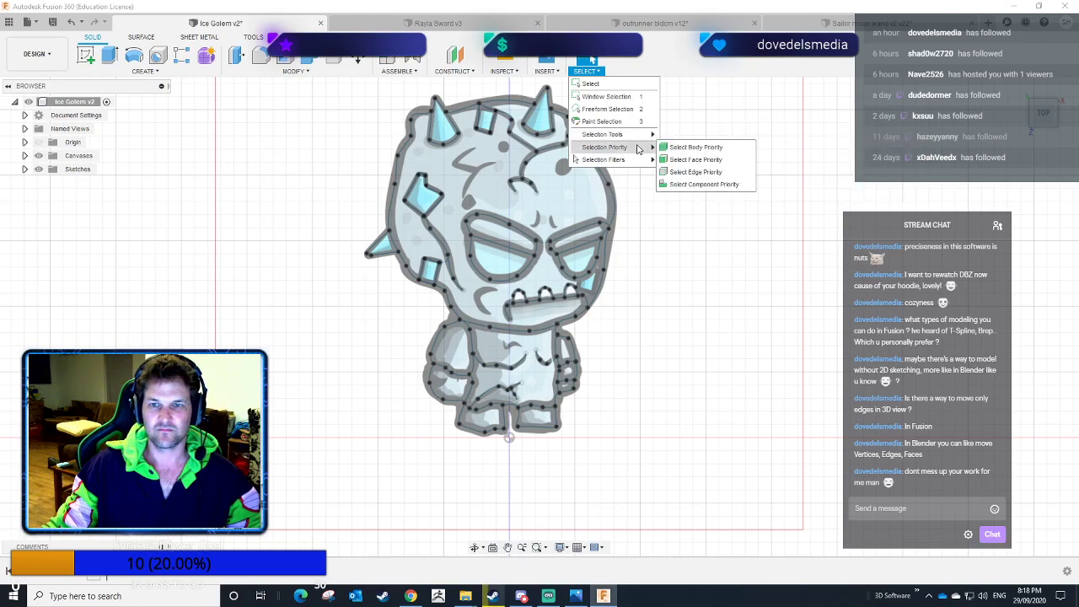
click(712, 172)
mouse_move(646, 83)
mouse_down()
mouse_move(615, 96)
mouse_move(306, 414)
mouse_move(317, 495)
mouse_up()
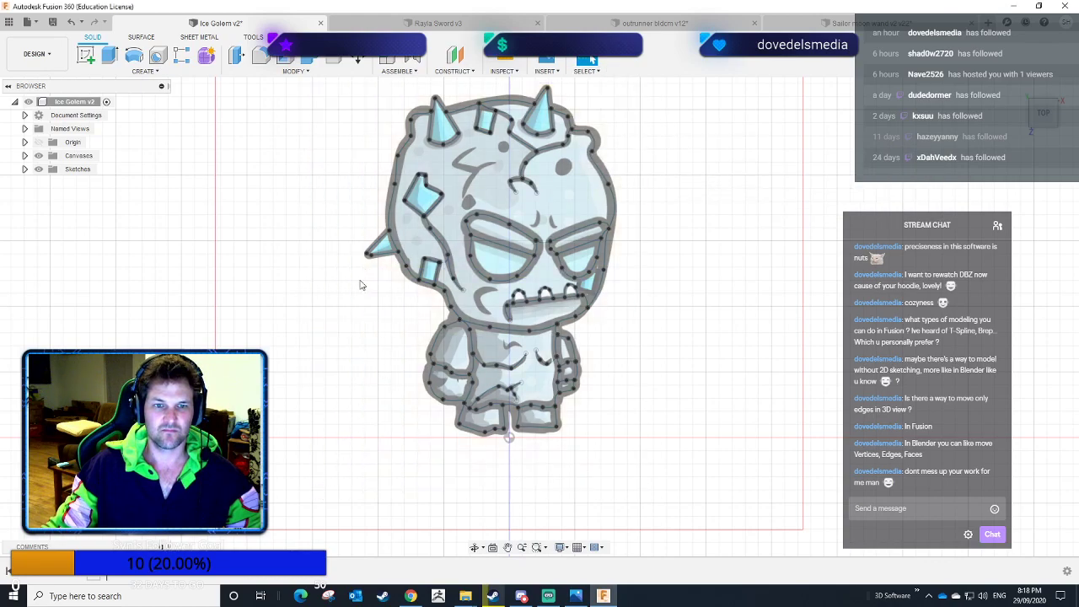
drag(340, 89, 672, 358)
Set the selection priority to bodies.
click(587, 71)
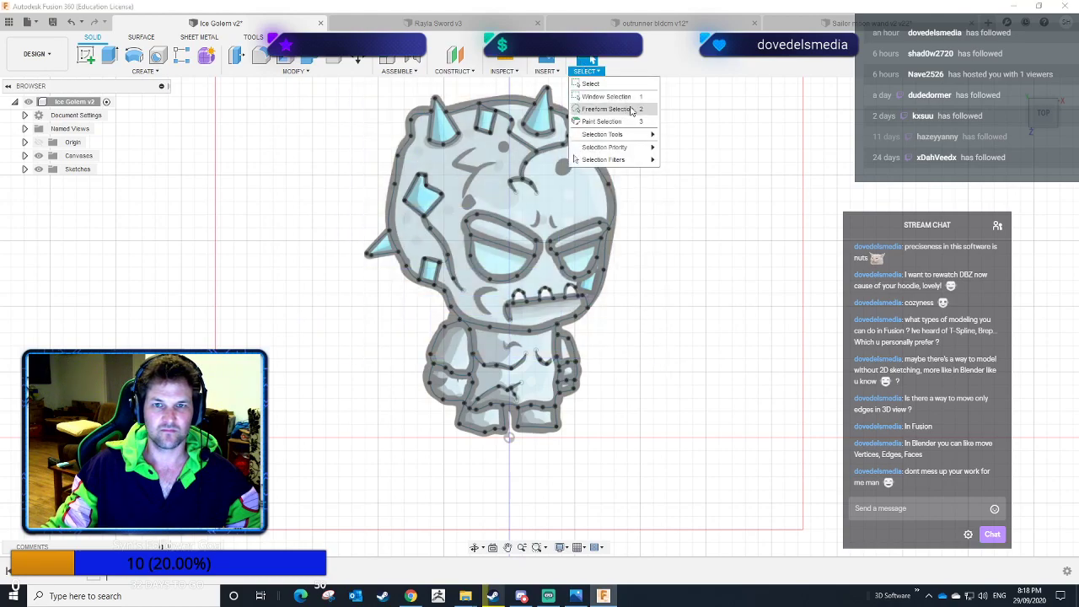
mouse_move(613, 165)
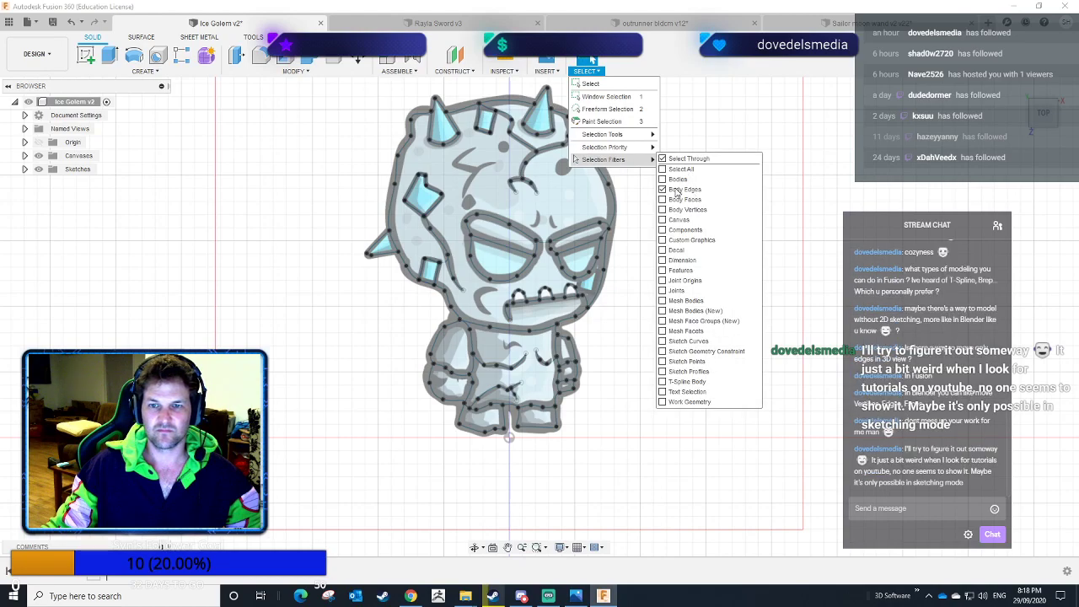
mouse_move(638, 148)
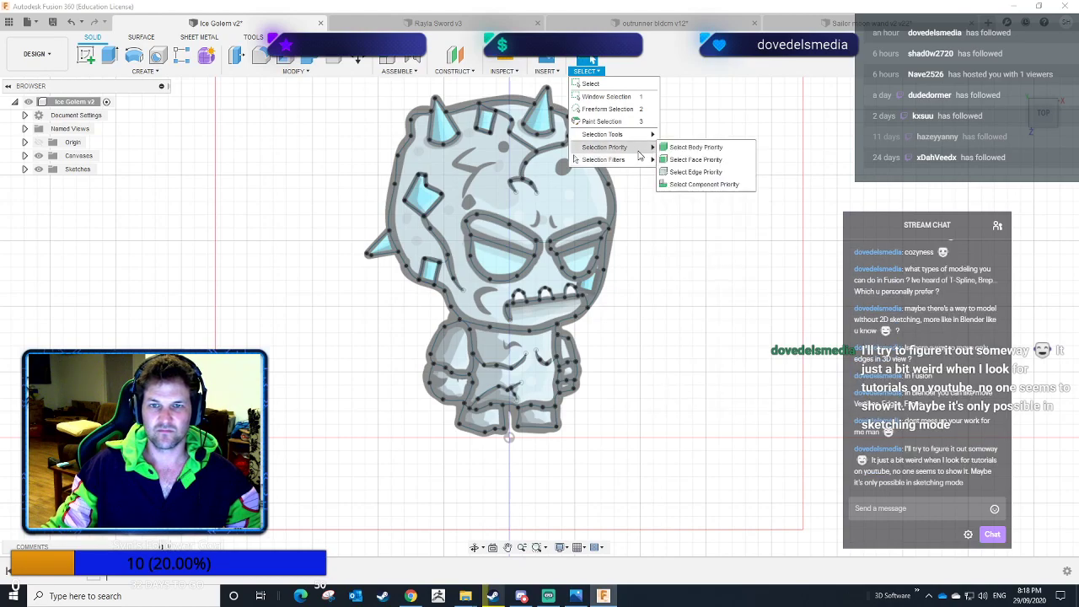
click(694, 149)
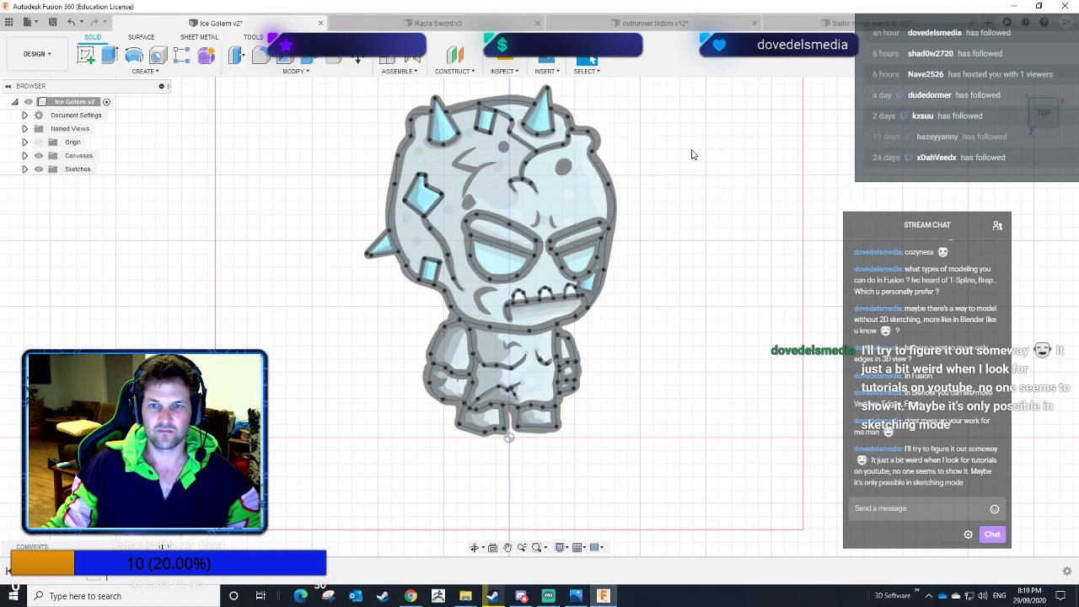
Limit the selection filters to body faces, body edges and T-Spline bodies.
click(588, 71)
mouse_move(632, 161)
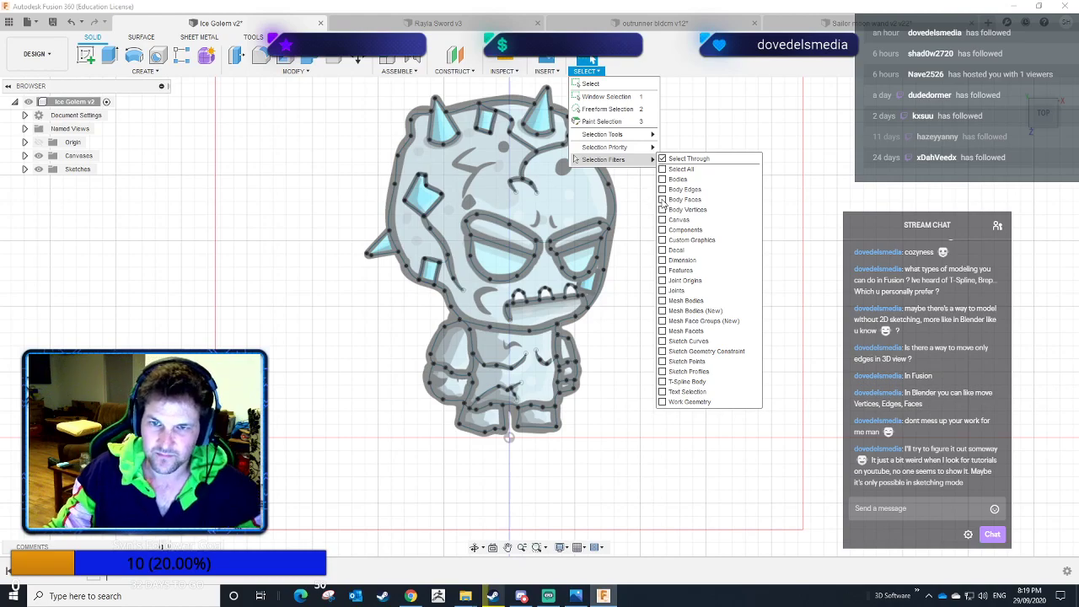
click(663, 190)
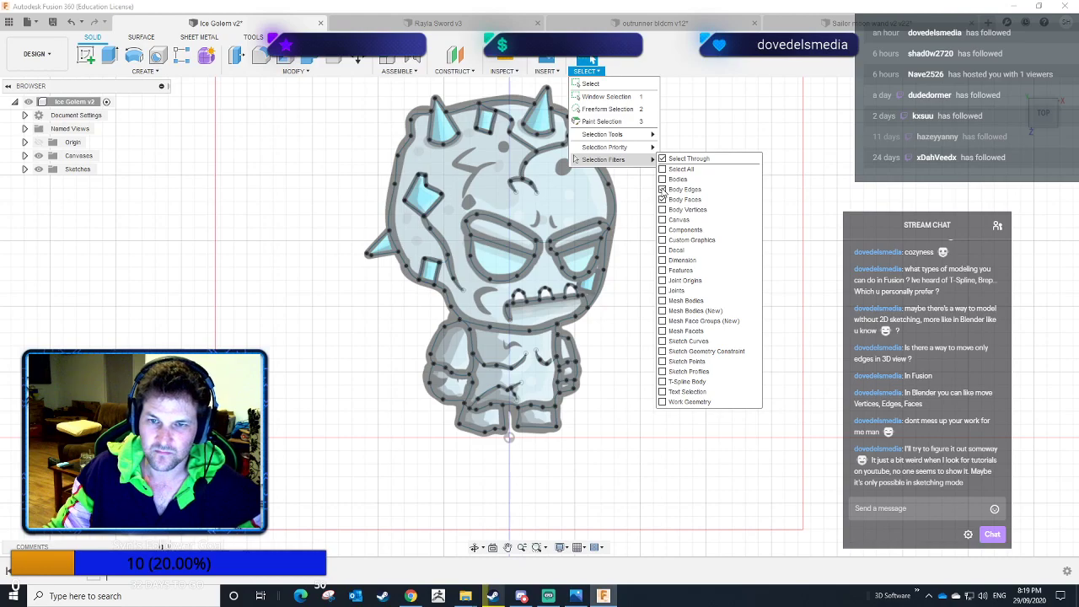
click(662, 382)
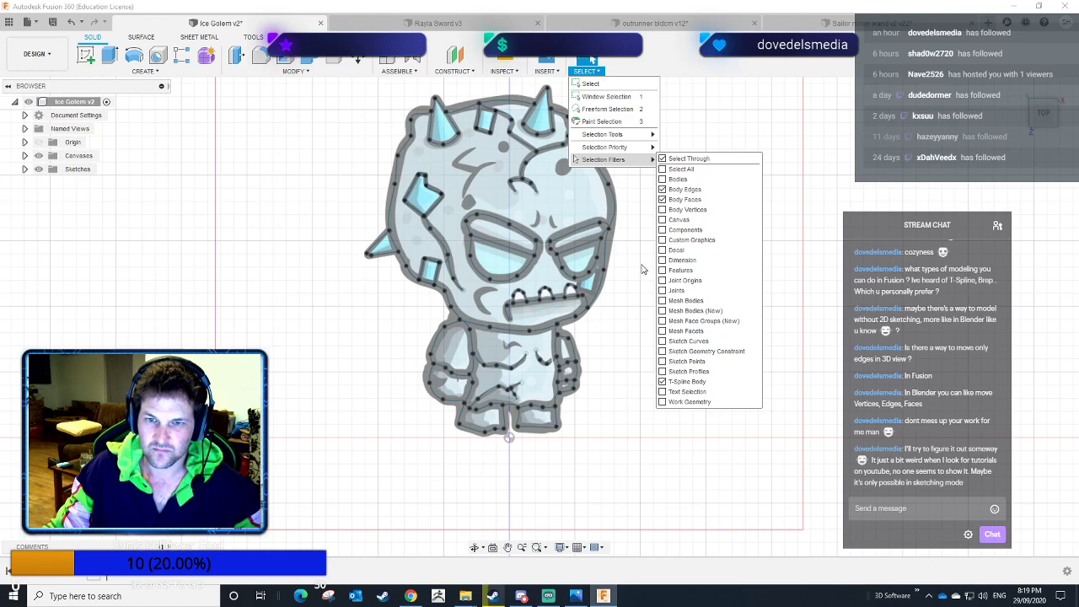
click(638, 230)
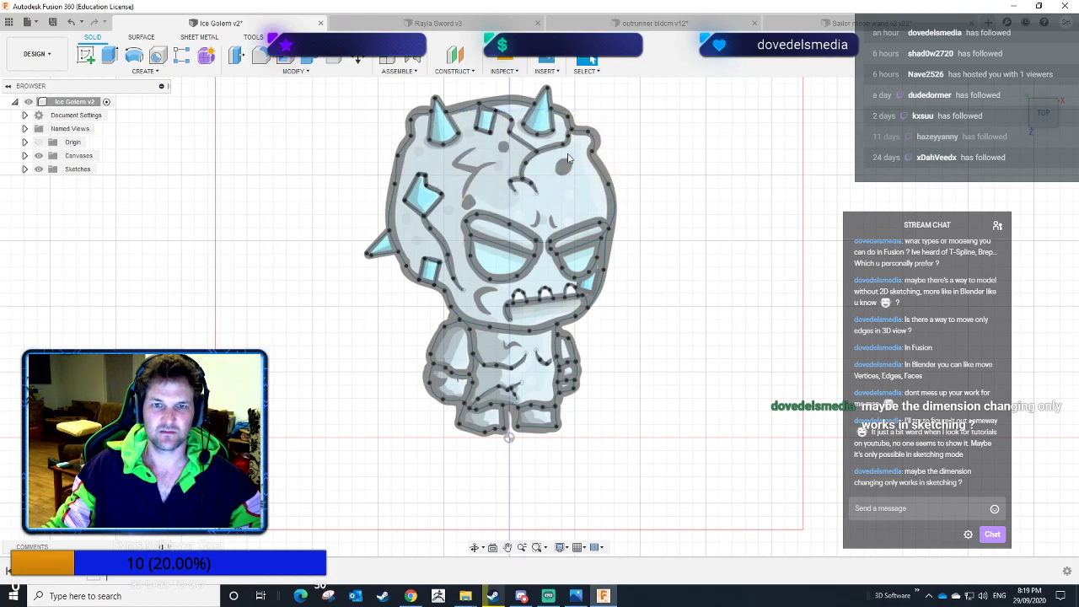
Activate Window Selection for picking the golem sketch.
scroll(552, 145, up, 3)
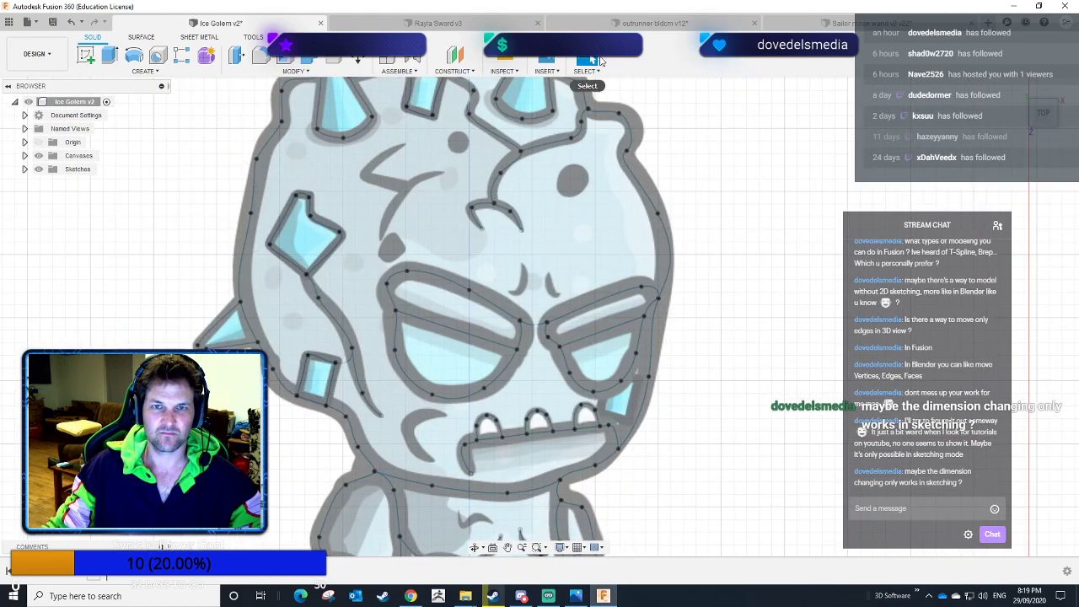
middle_drag(689, 151, 717, 216)
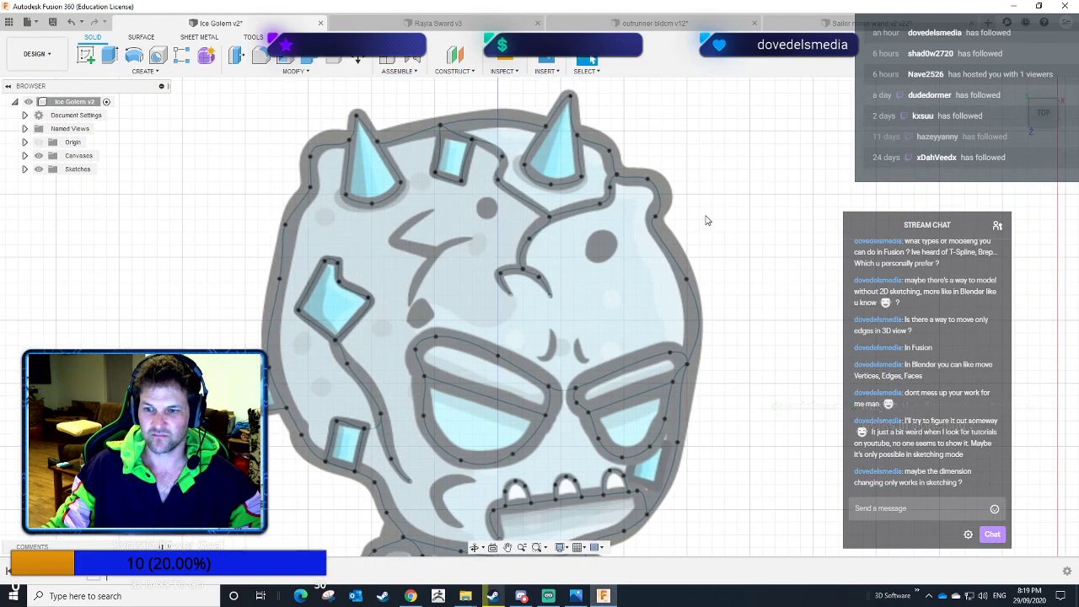
scroll(707, 221, down, 2)
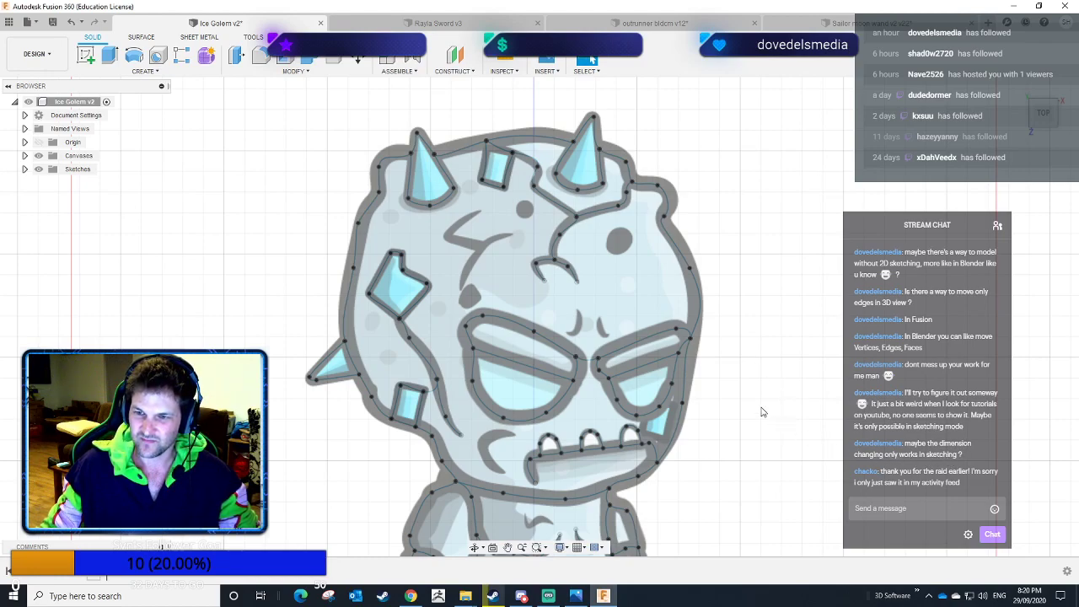
middle_drag(744, 465, 722, 424)
scroll(723, 424, down, 1)
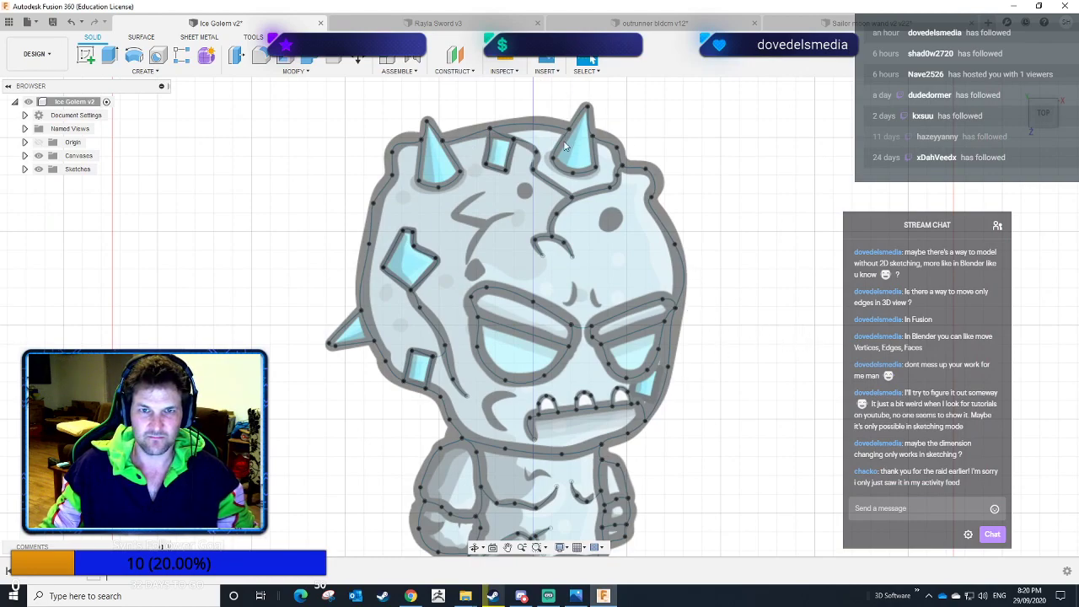
click(592, 74)
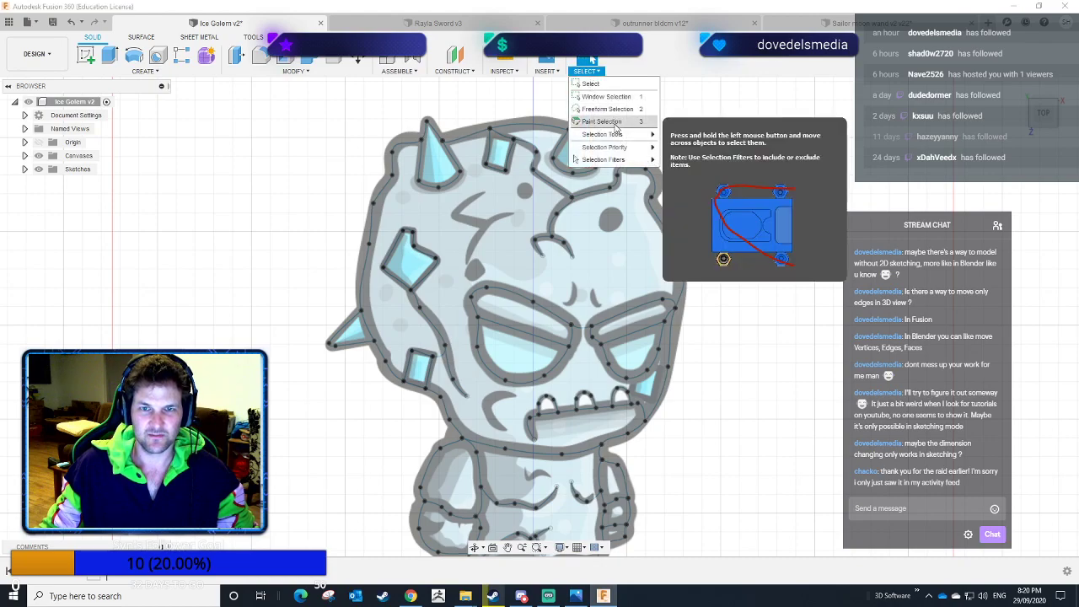
mouse_move(612, 135)
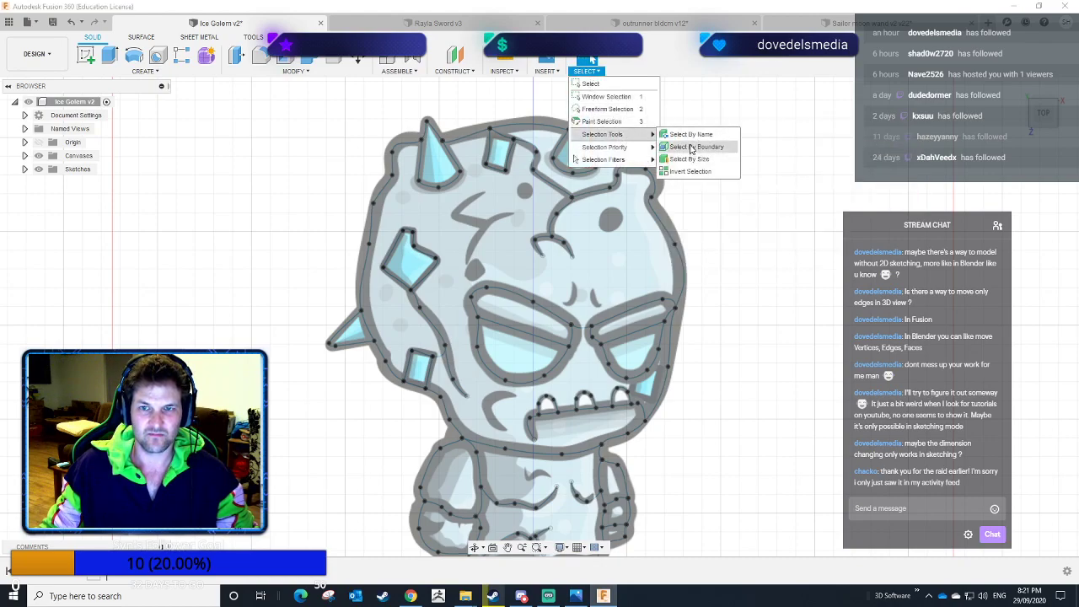
click(607, 97)
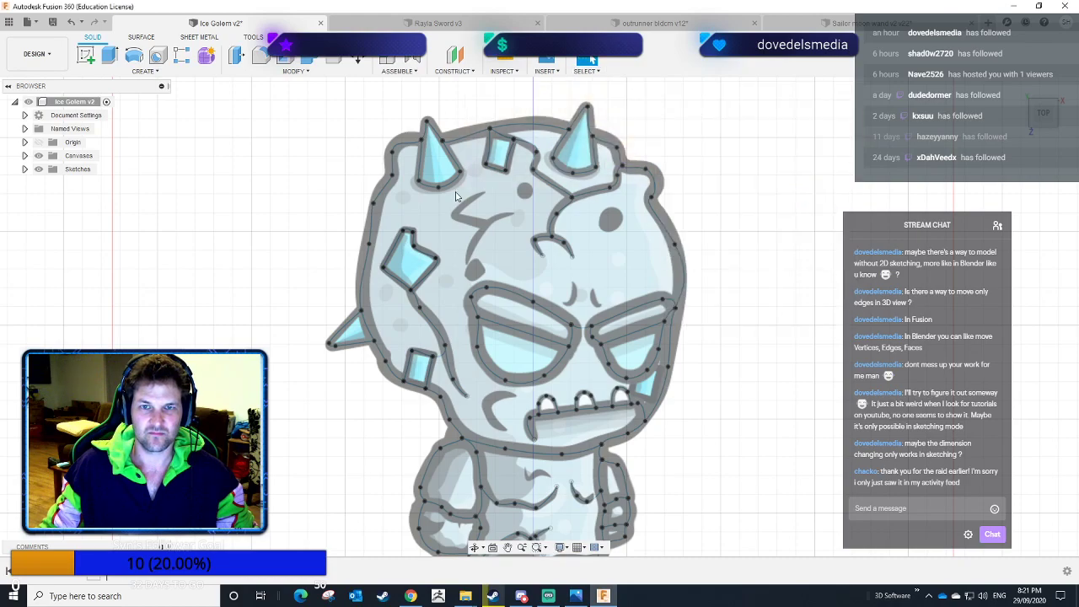
Enable all selection filters and try selecting the head's profiles and its outline curve.
click(591, 72)
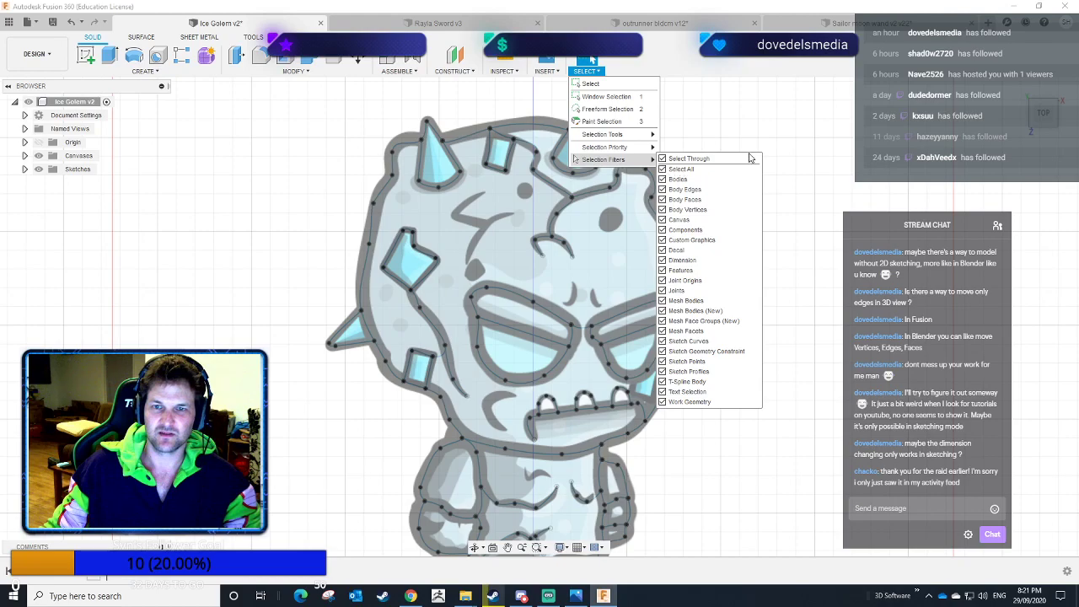
click(566, 222)
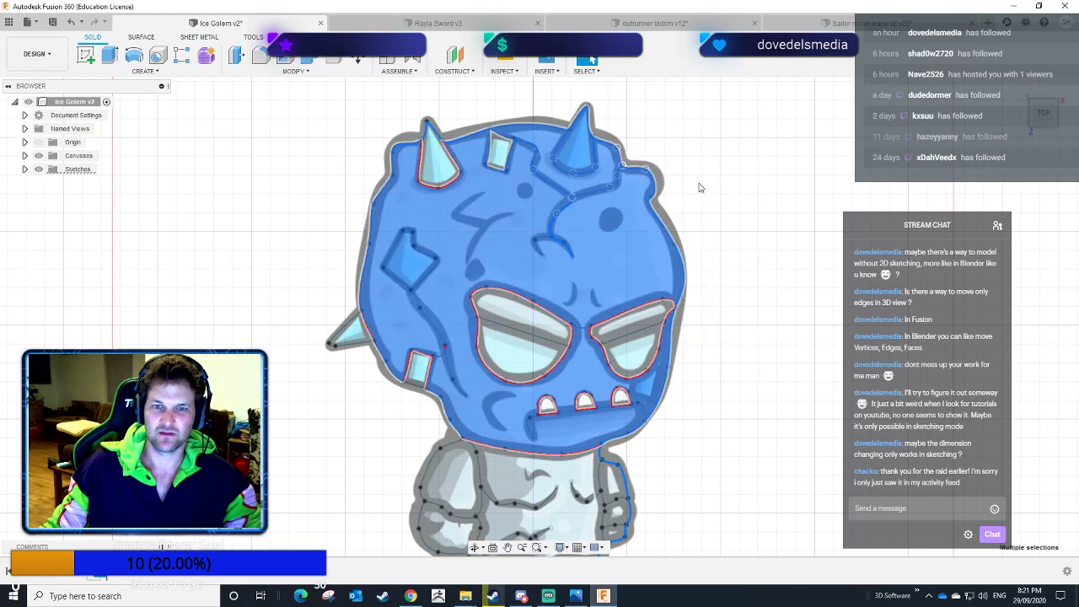
click(702, 188)
click(655, 182)
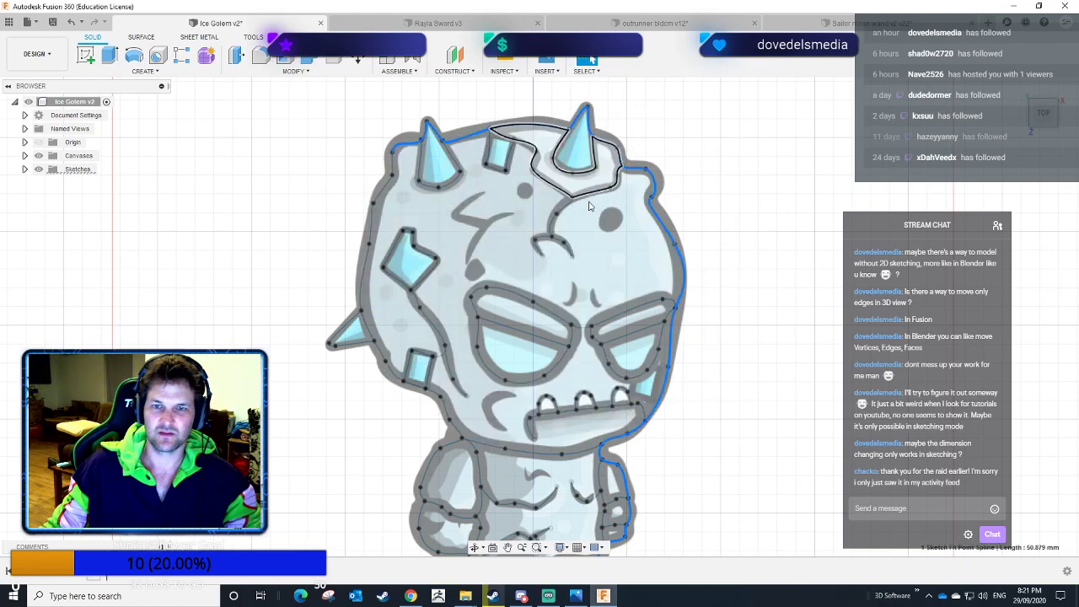
Turn off Select Through and allow only body edges, faces and vertices, joints, sketch curves, sketch points and T-Spline bodies to be selected.
click(588, 71)
mouse_move(625, 163)
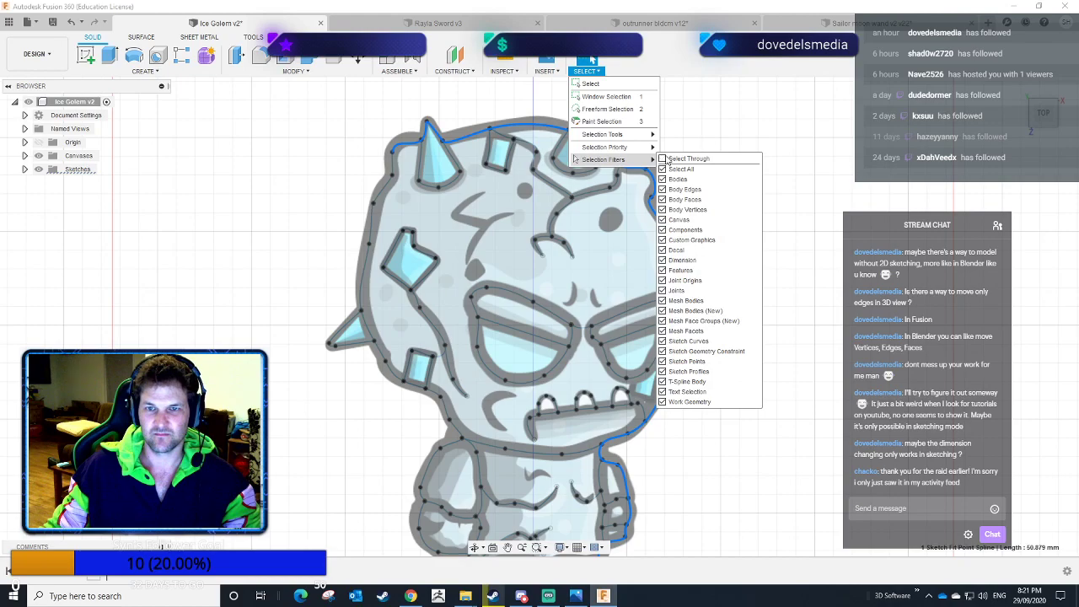
click(663, 199)
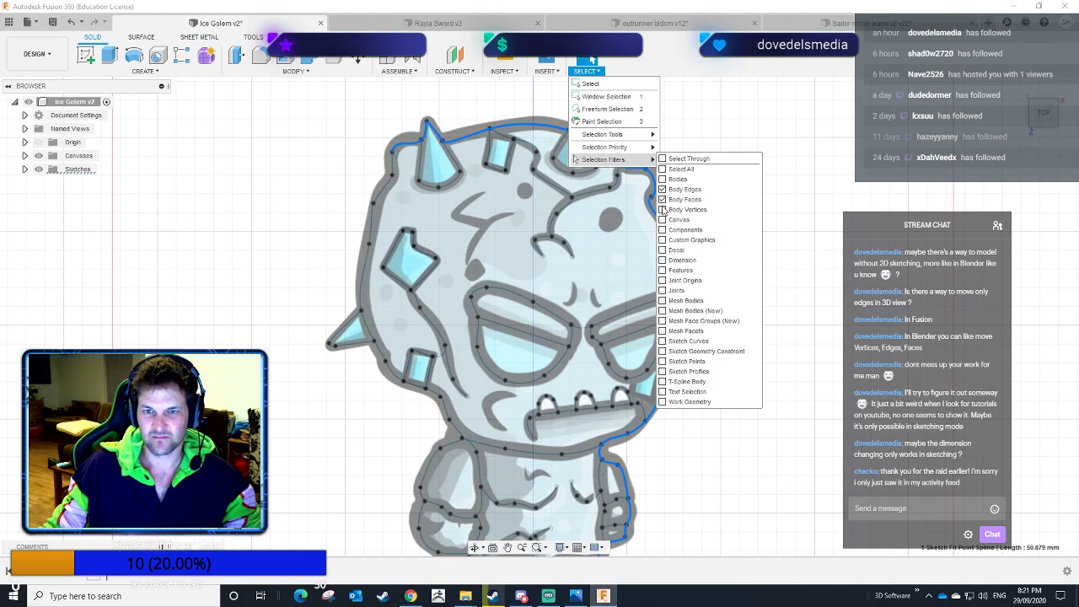
click(662, 209)
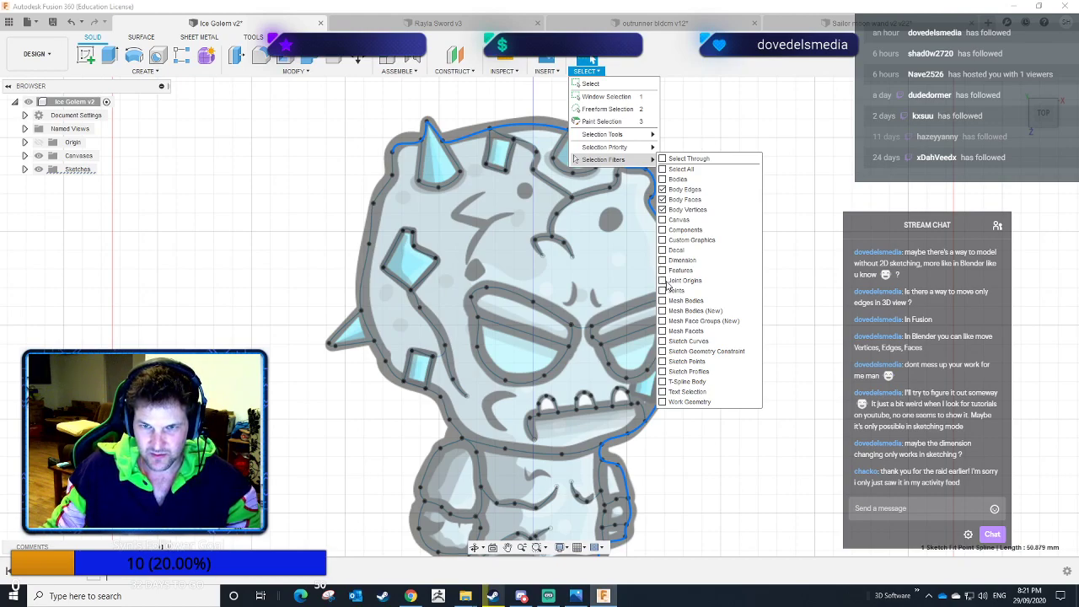
click(663, 290)
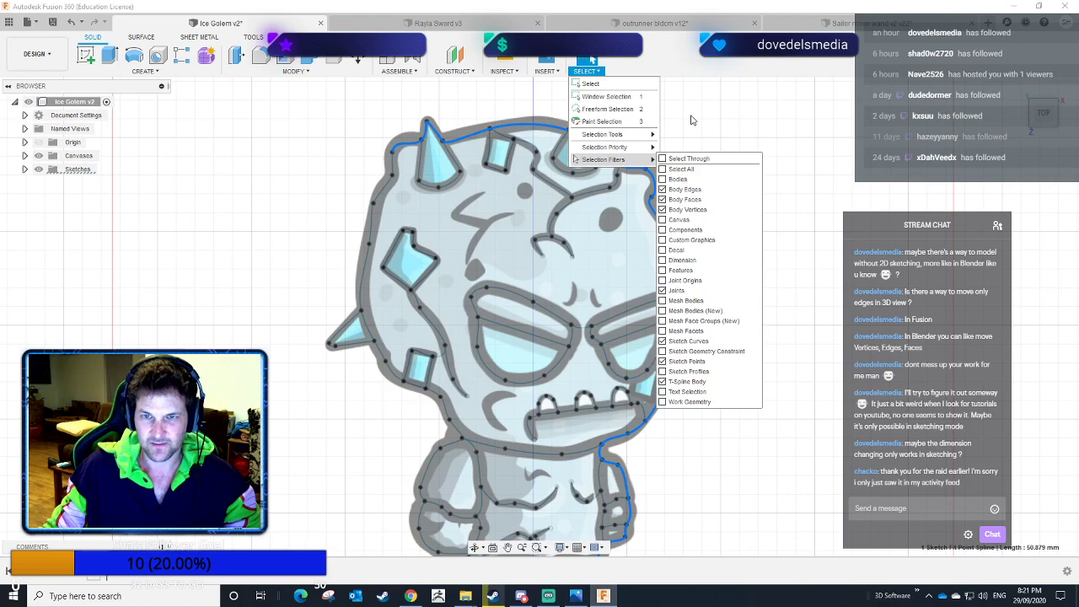
click(696, 119)
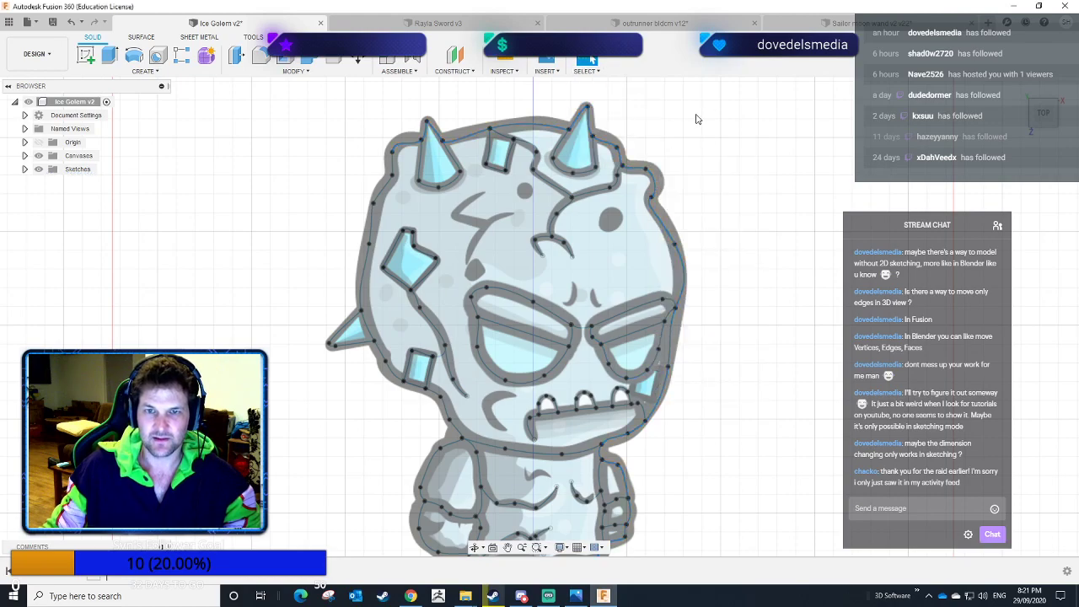
Window-select the golem's head curves and extend the selection to the complete figure.
drag(691, 125, 364, 377)
scroll(673, 352, down, 2)
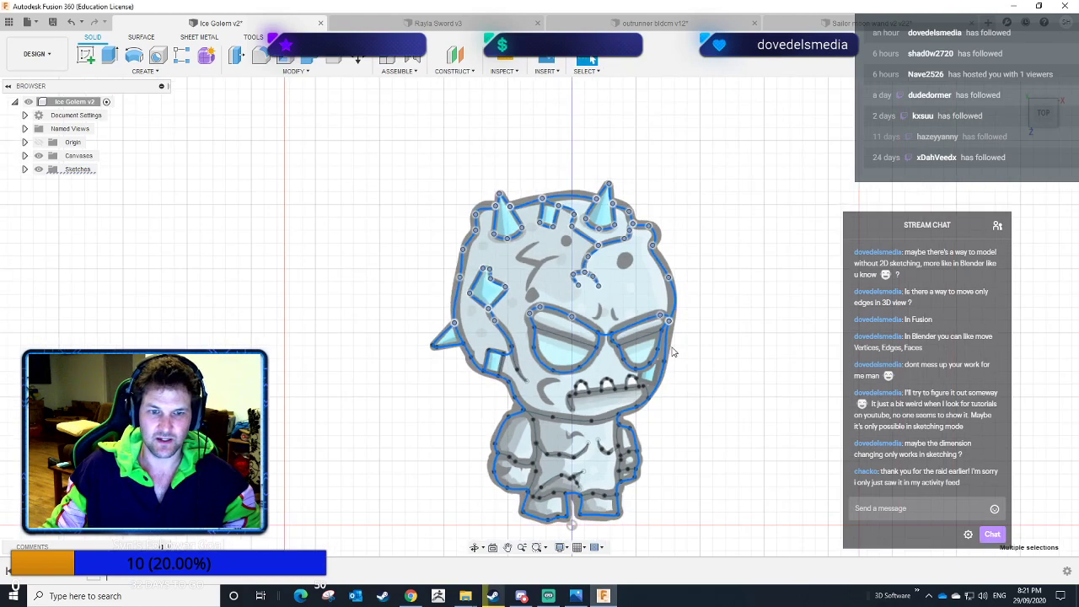
scroll(673, 352, down, 1)
mouse_move(715, 161)
mouse_down()
mouse_move(494, 485)
mouse_move(408, 542)
mouse_up()
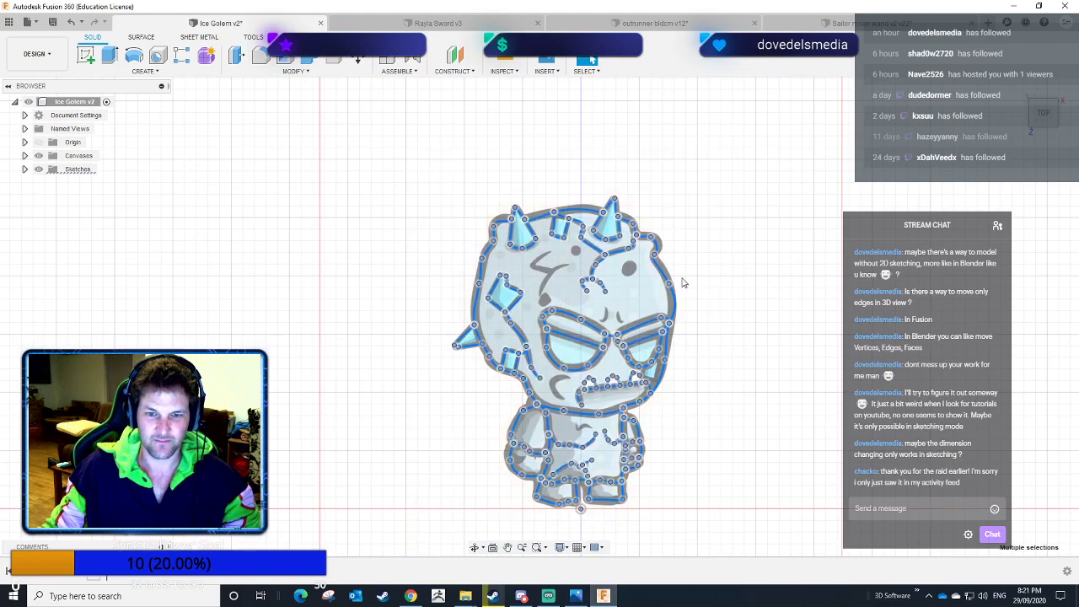
scroll(693, 282, up, 1)
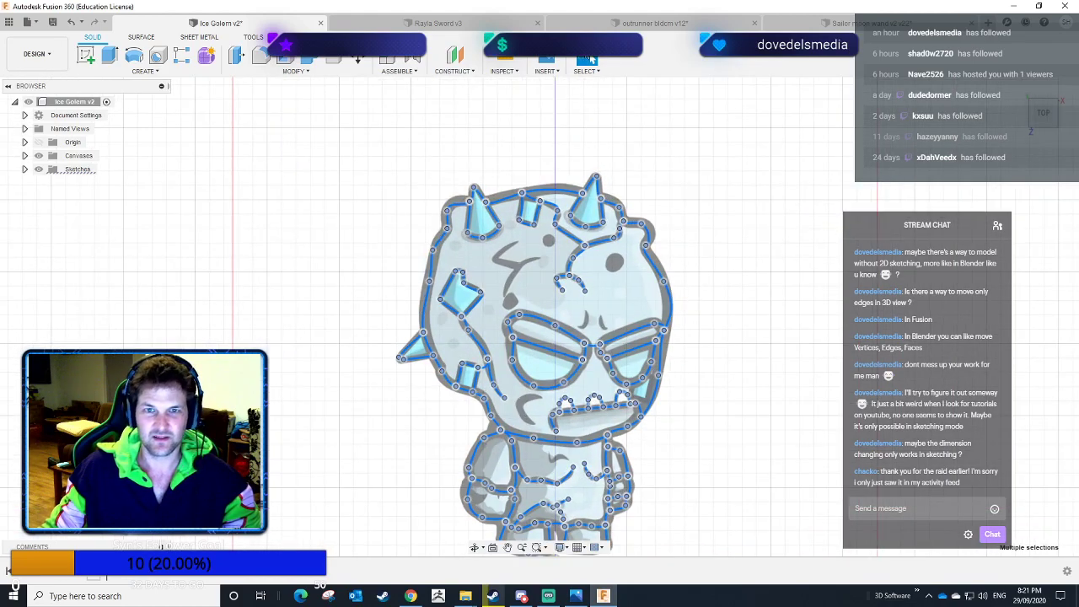
Turn Select Through on in the selection filters and window-select all curves and points of the golem sketch again.
click(590, 71)
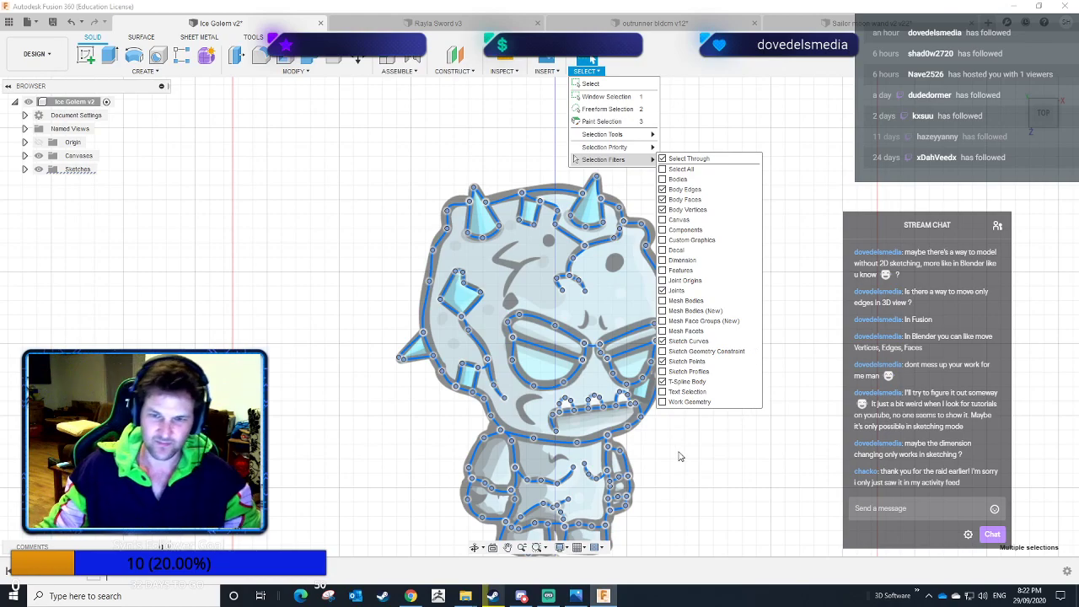
click(715, 434)
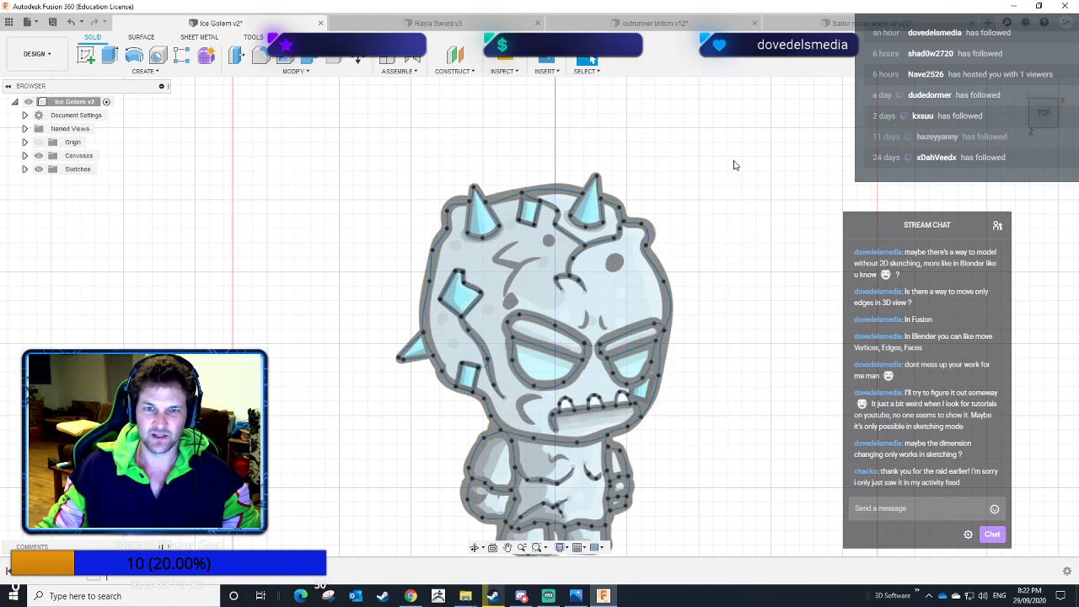
scroll(698, 272, down, 2)
mouse_move(718, 187)
mouse_down()
mouse_move(451, 523)
mouse_move(433, 512)
mouse_up()
scroll(698, 433, up, 3)
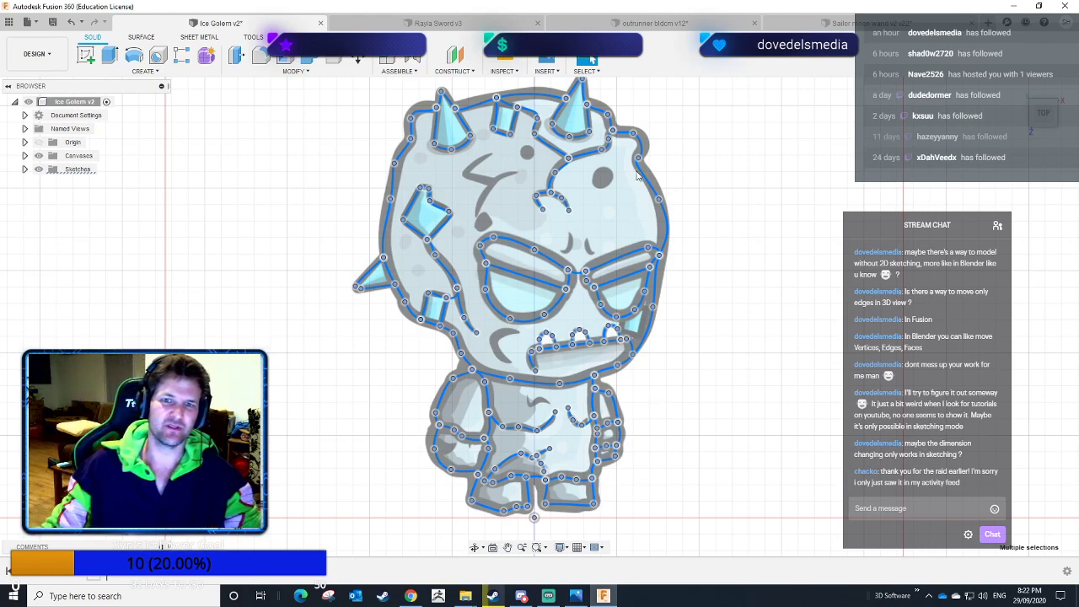
middle_drag(694, 172, 674, 203)
scroll(674, 203, down, 1)
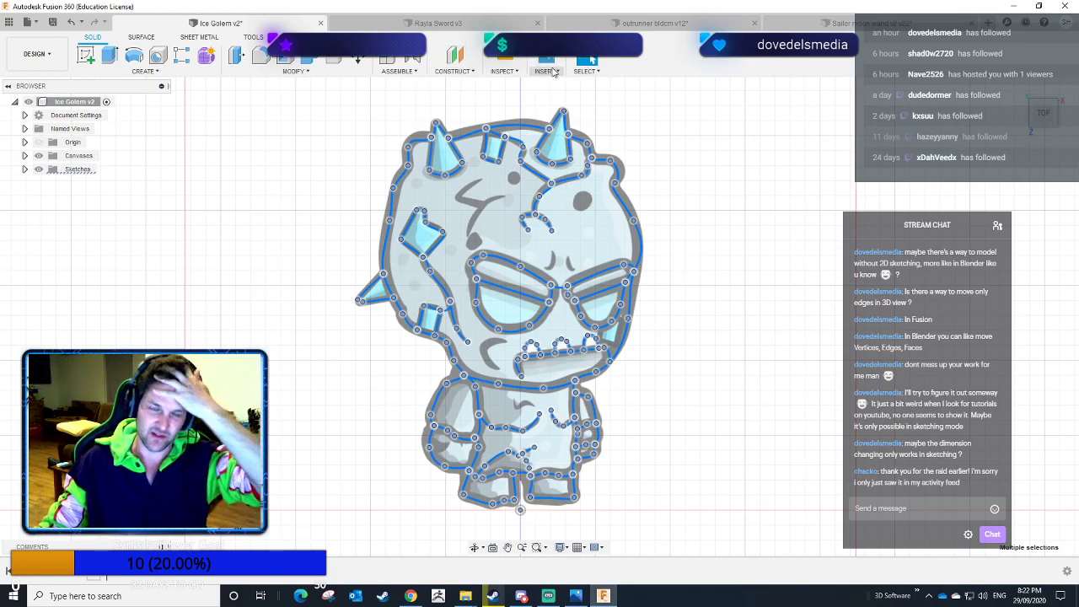
click(463, 72)
click(504, 71)
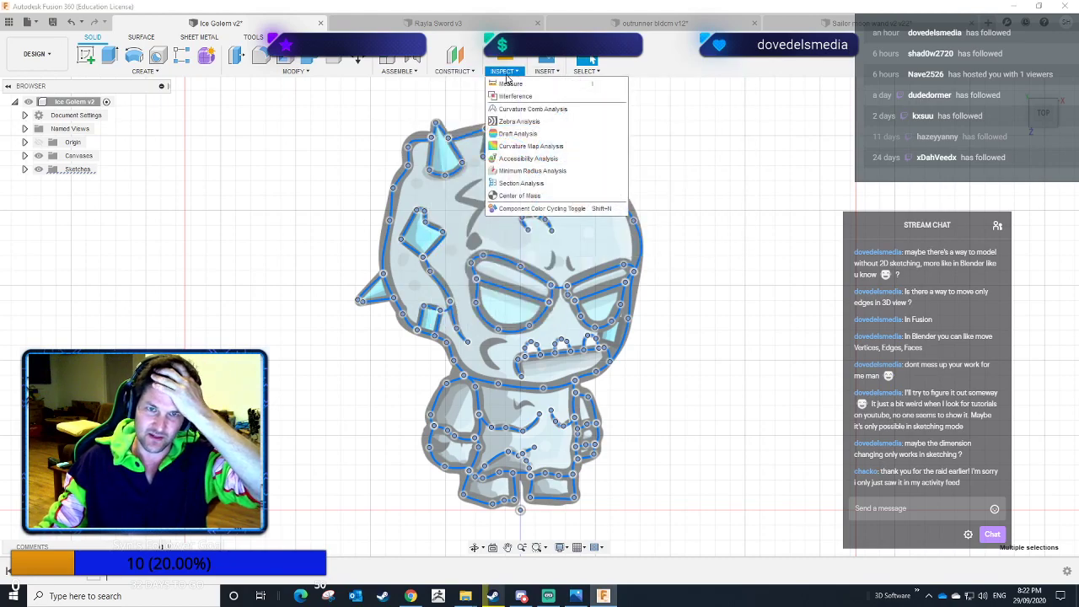
mouse_move(408, 75)
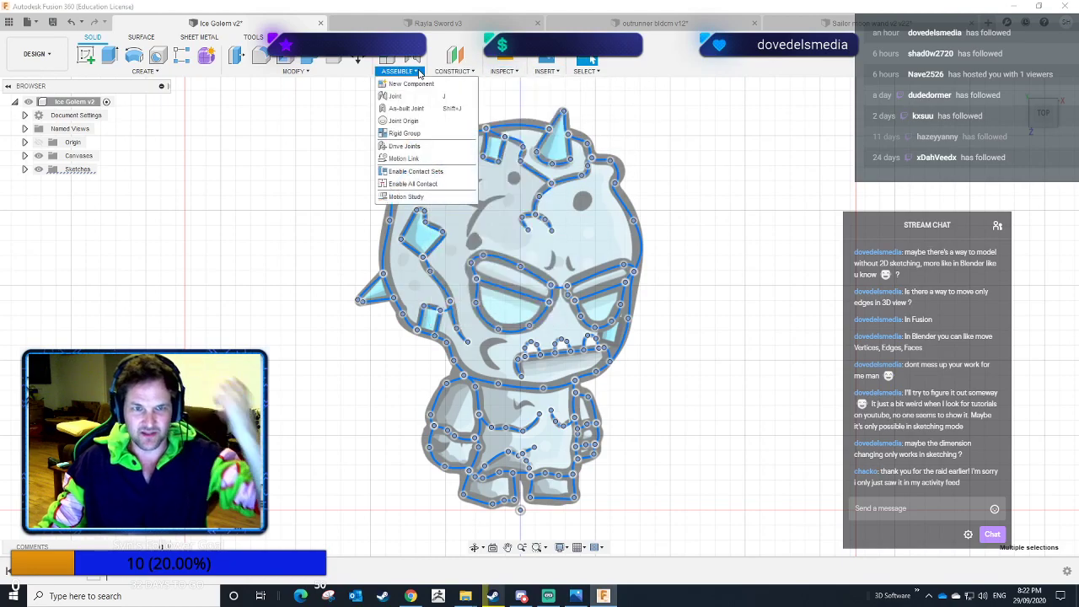
click(295, 71)
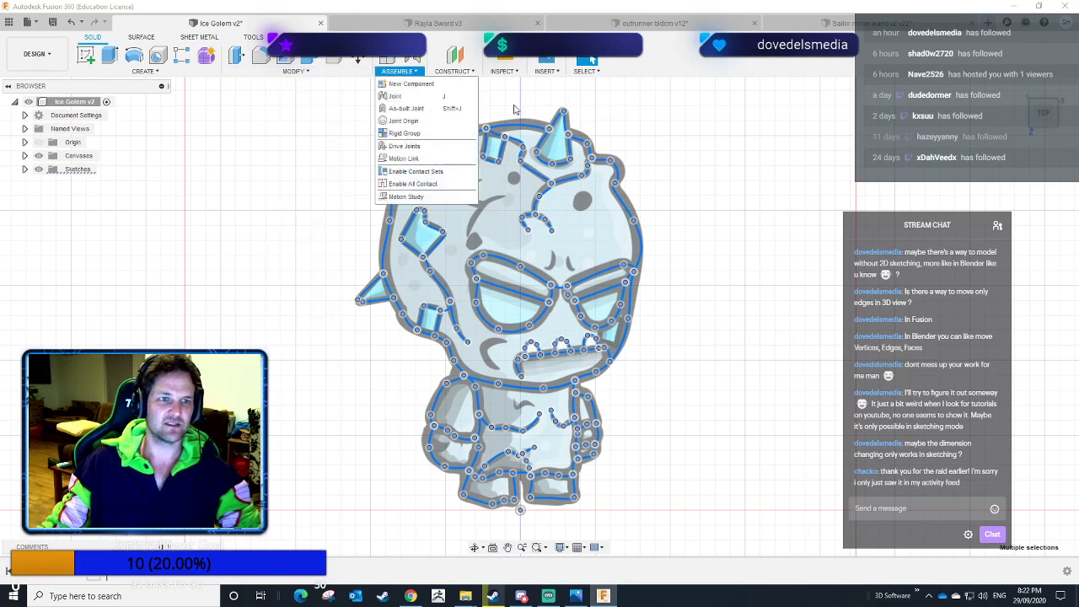
mouse_move(545, 71)
click(712, 183)
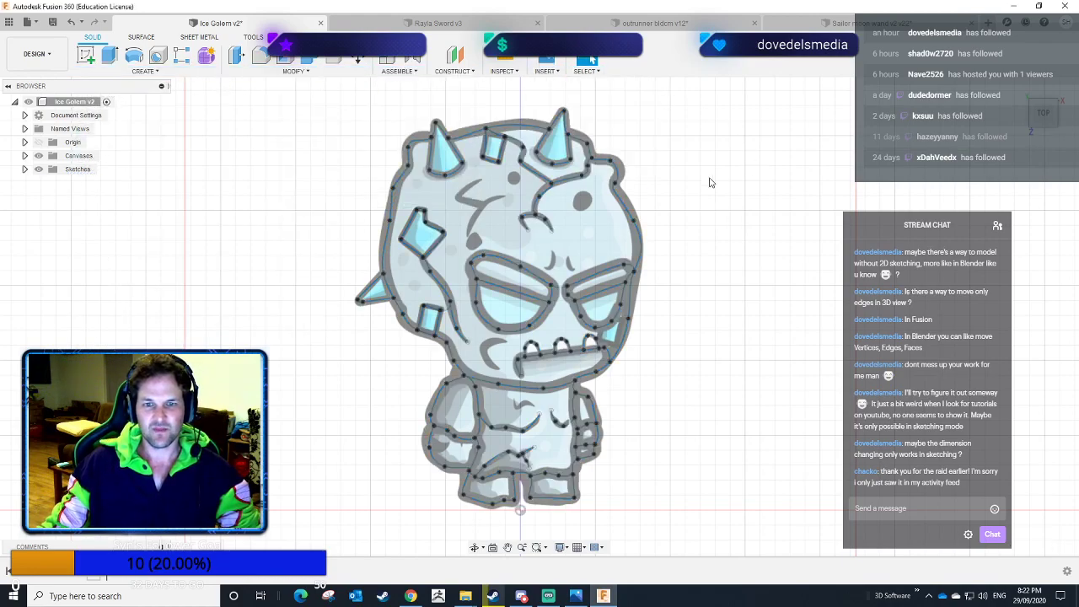
Window-select the whole golem sketch and try to extrude it.
mouse_move(668, 106)
mouse_down()
mouse_move(445, 260)
mouse_move(331, 529)
mouse_up()
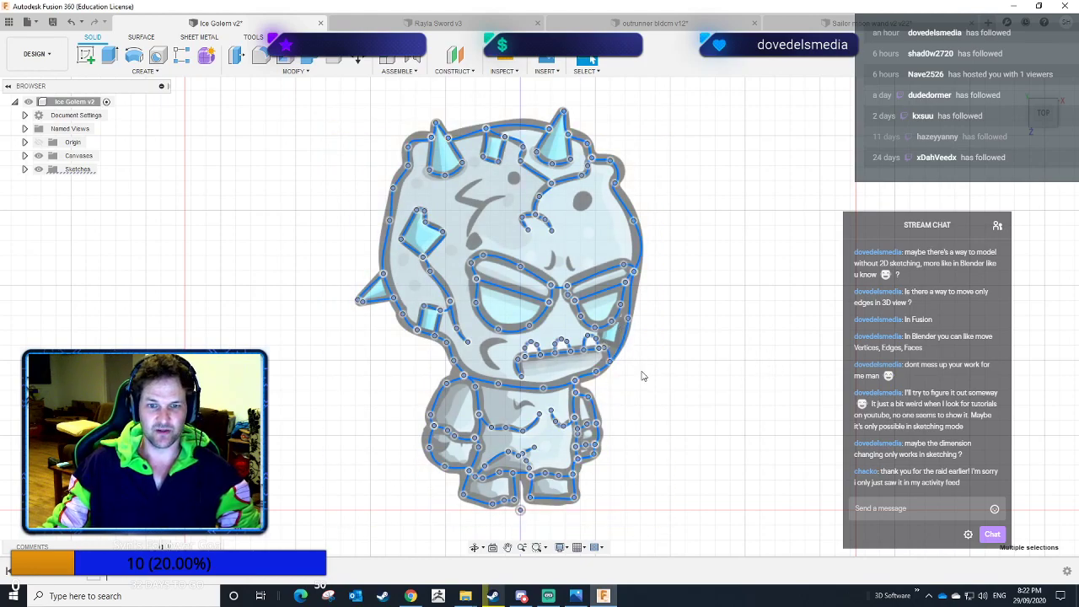
key(e)
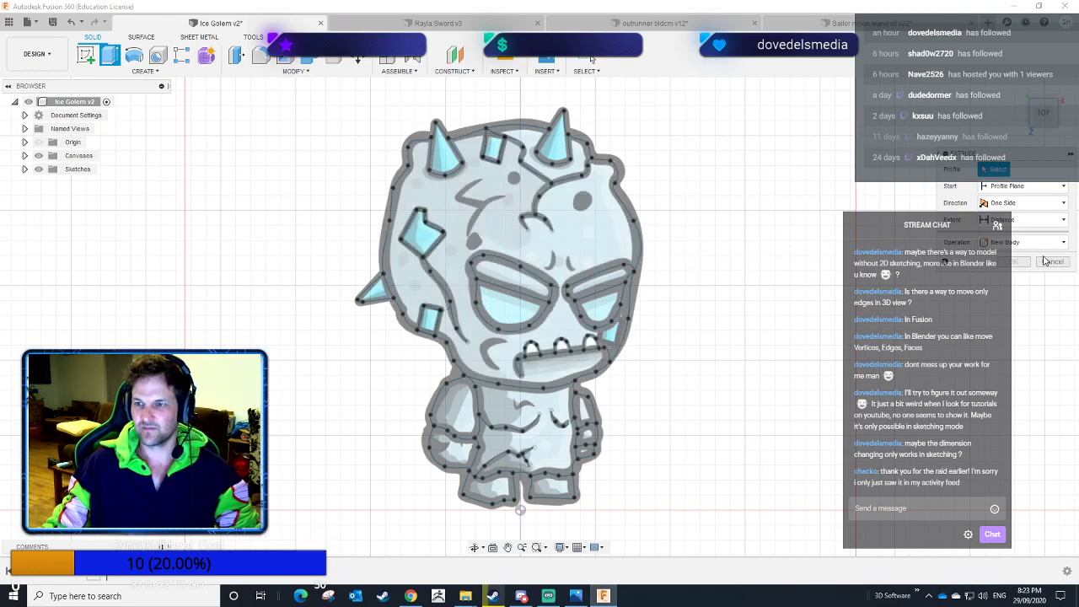
key(Escape)
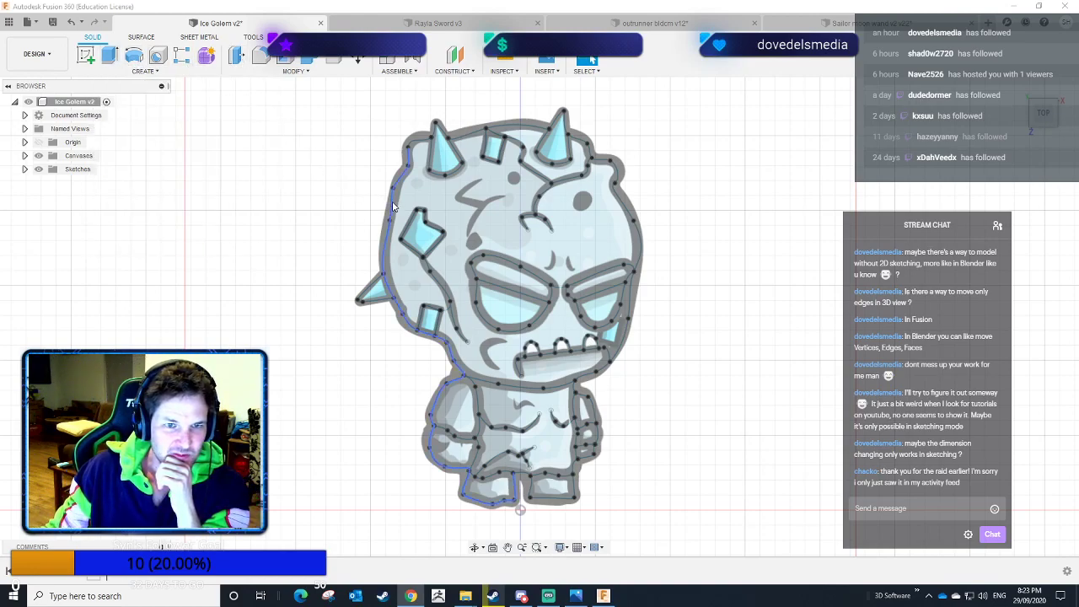
Try offsetting the golem's outer outline outward with an offset position of -1.2 mm.
mouse_move(295, 100)
mouse_down()
mouse_move(711, 518)
mouse_move(732, 524)
mouse_up()
key(o)
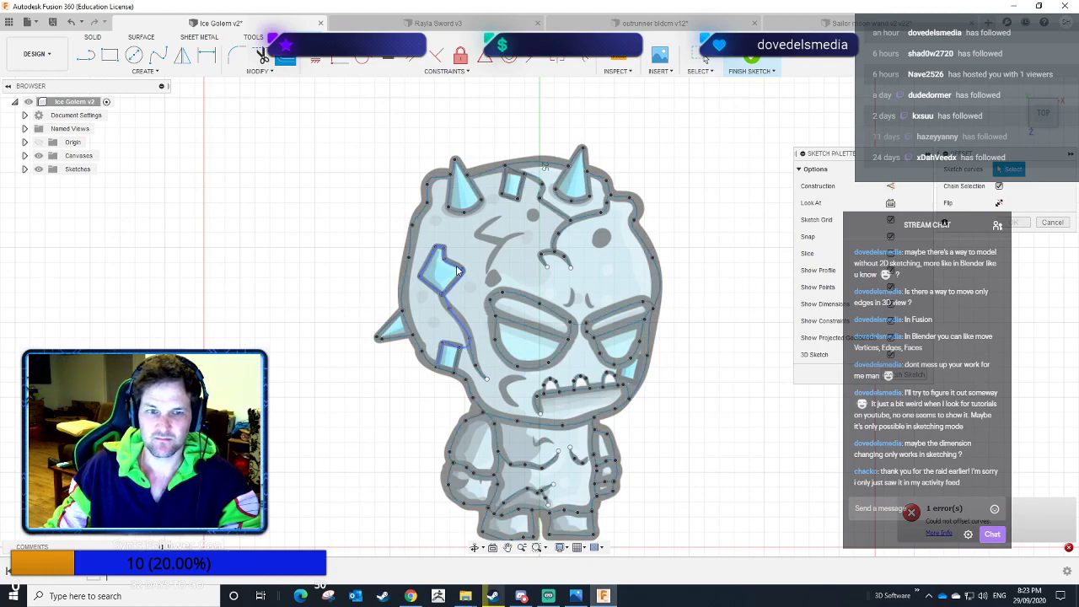
click(407, 252)
drag(424, 256, 404, 253)
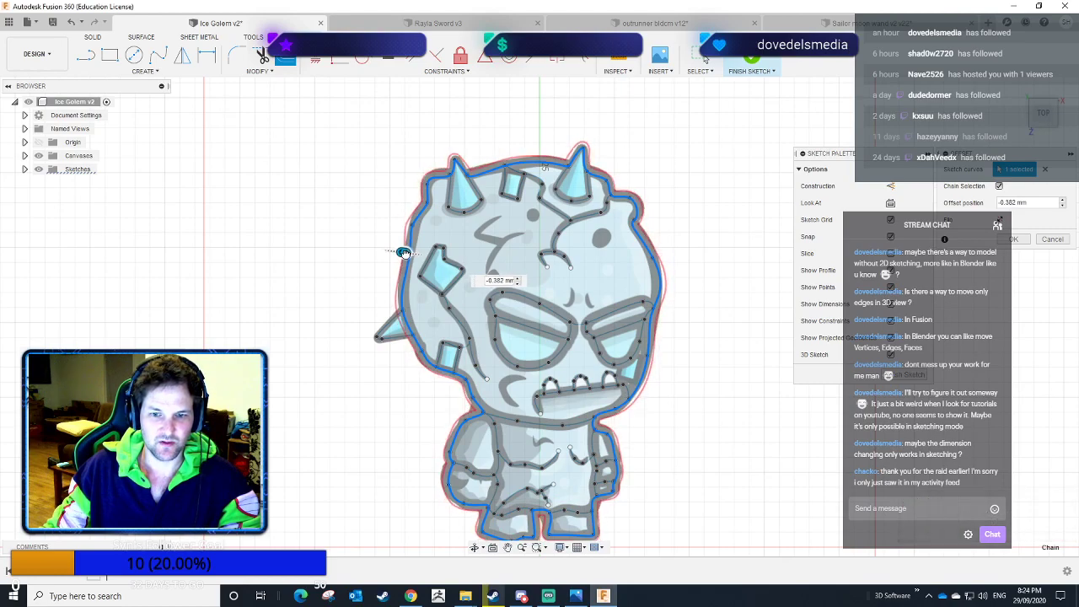
click(404, 252)
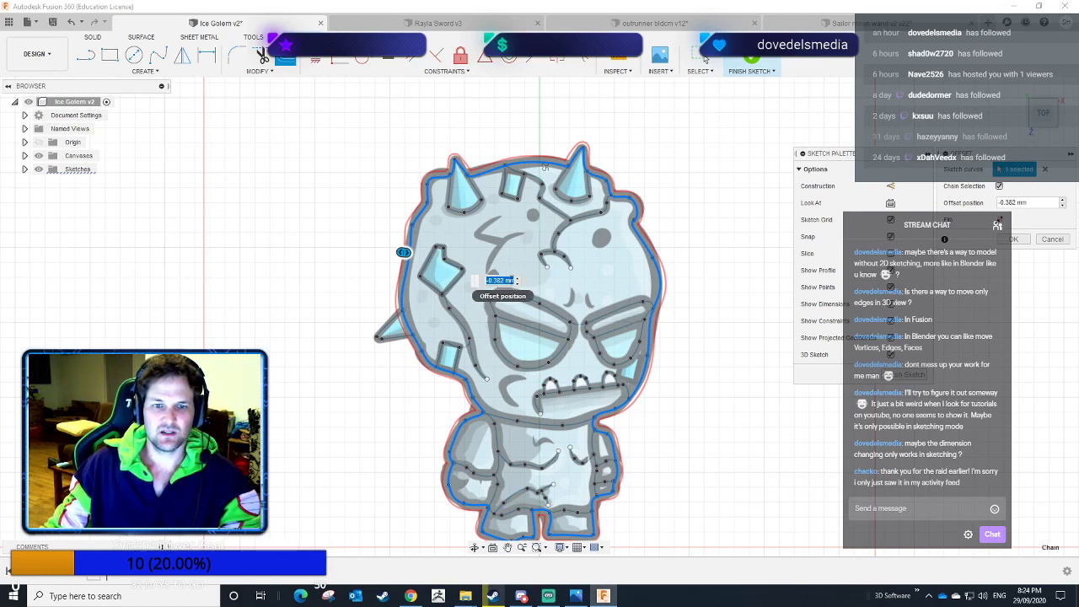
text(1.2)
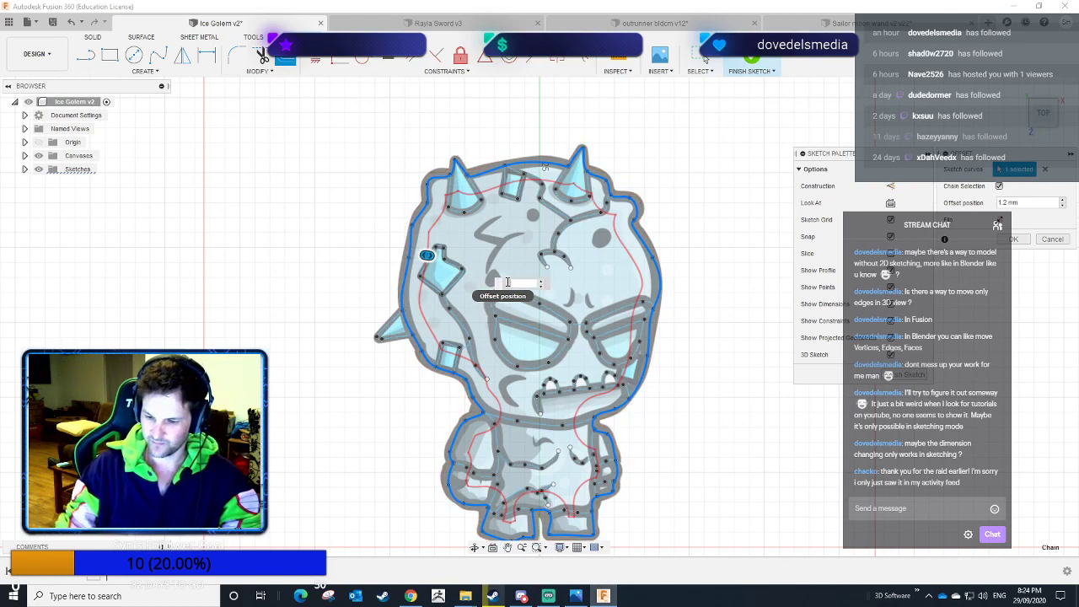
click(509, 283)
text(-)
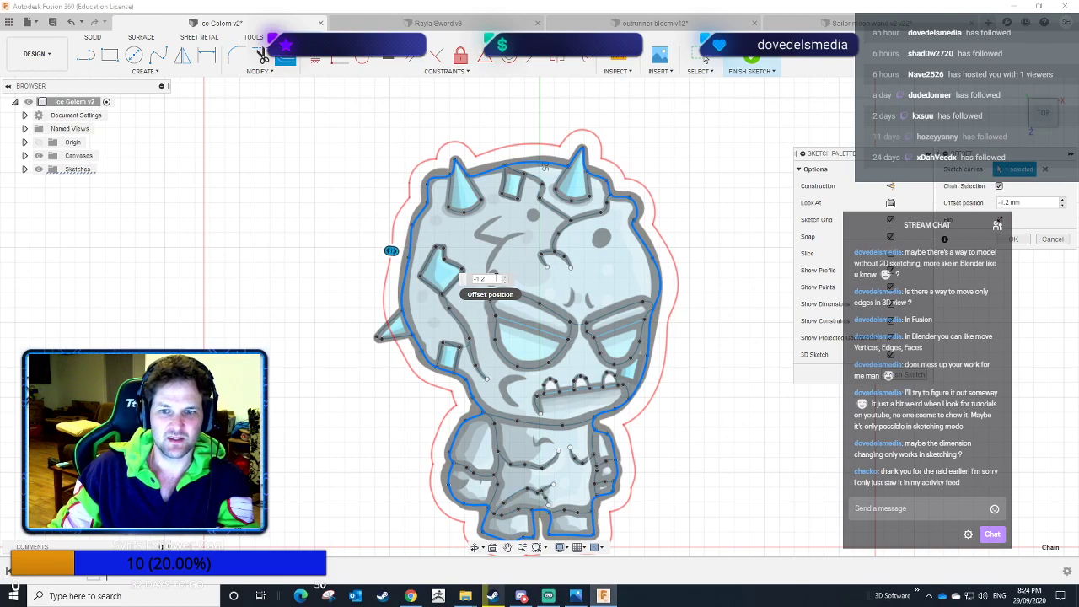
Try a larger outward offset of -2.4 mm on the golem's outer outline and abandon the offset.
drag(496, 278, 459, 281)
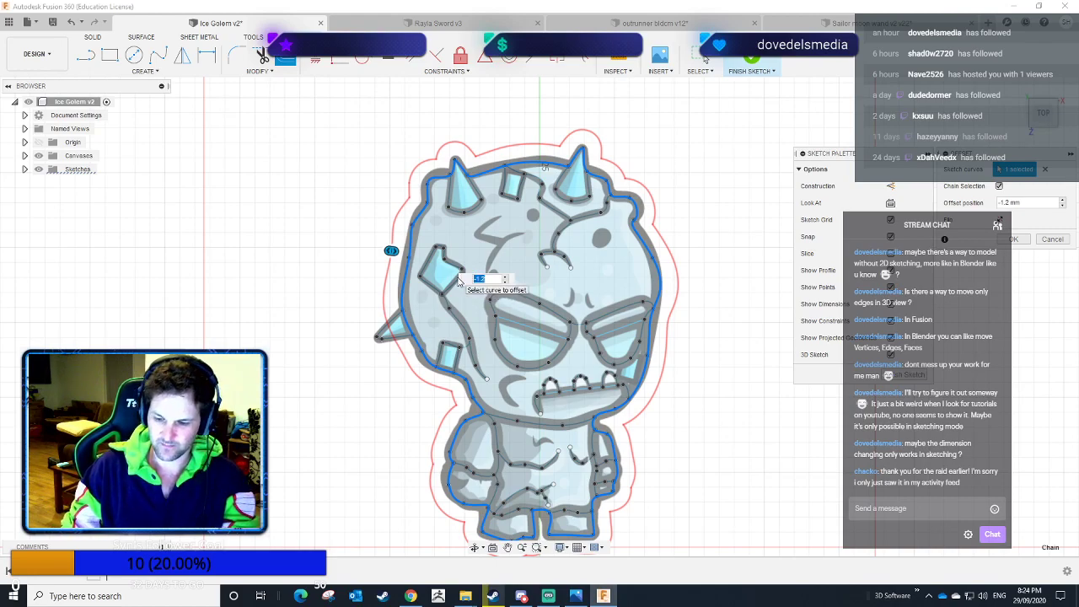
text(-2.4)
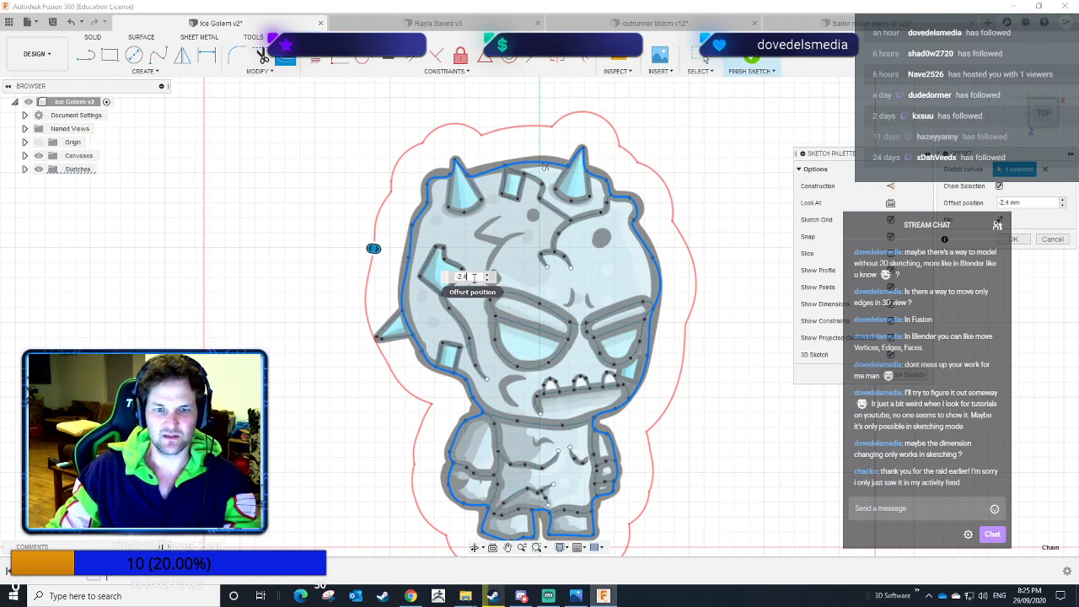
drag(475, 278, 447, 279)
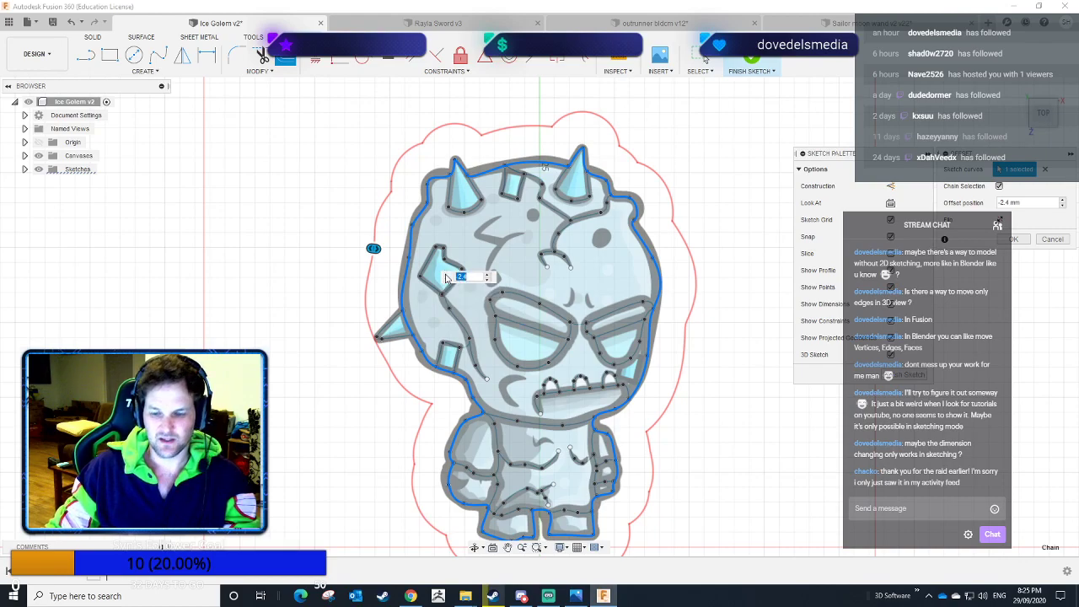
key(BackSpace)
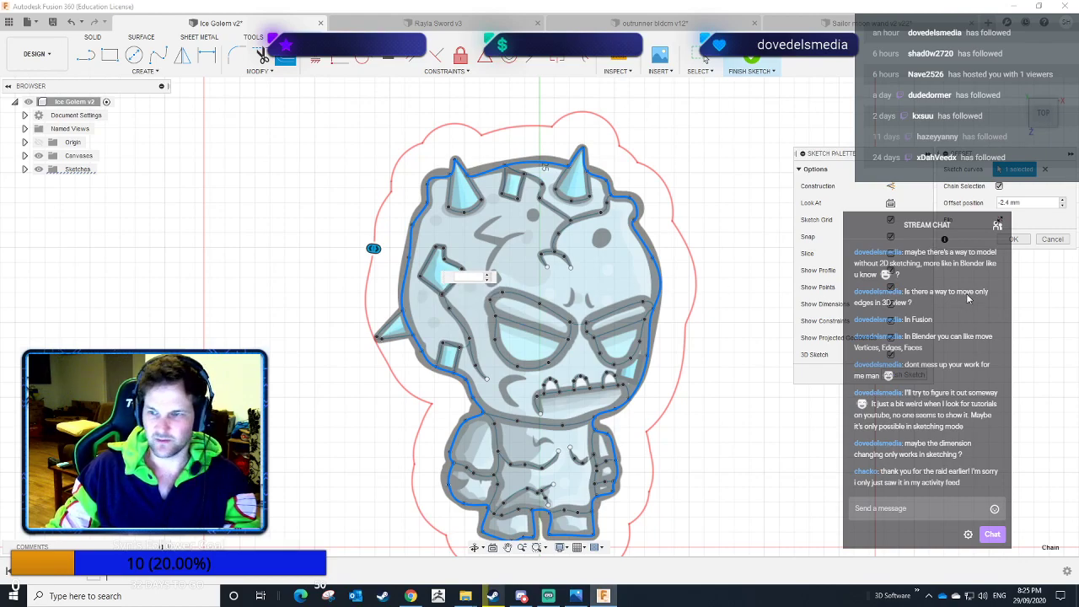
click(1053, 241)
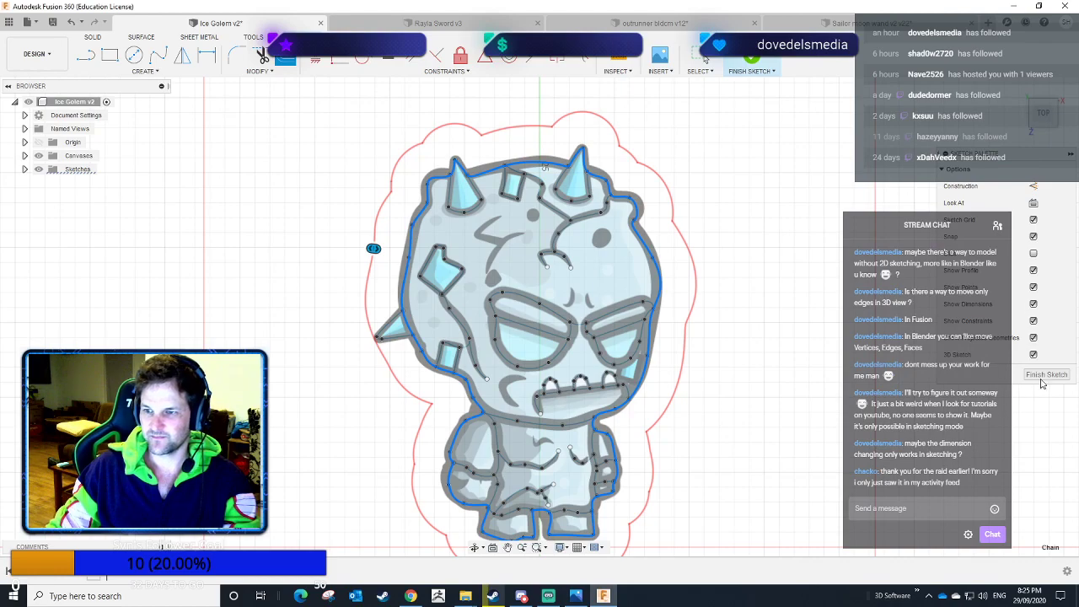
click(790, 345)
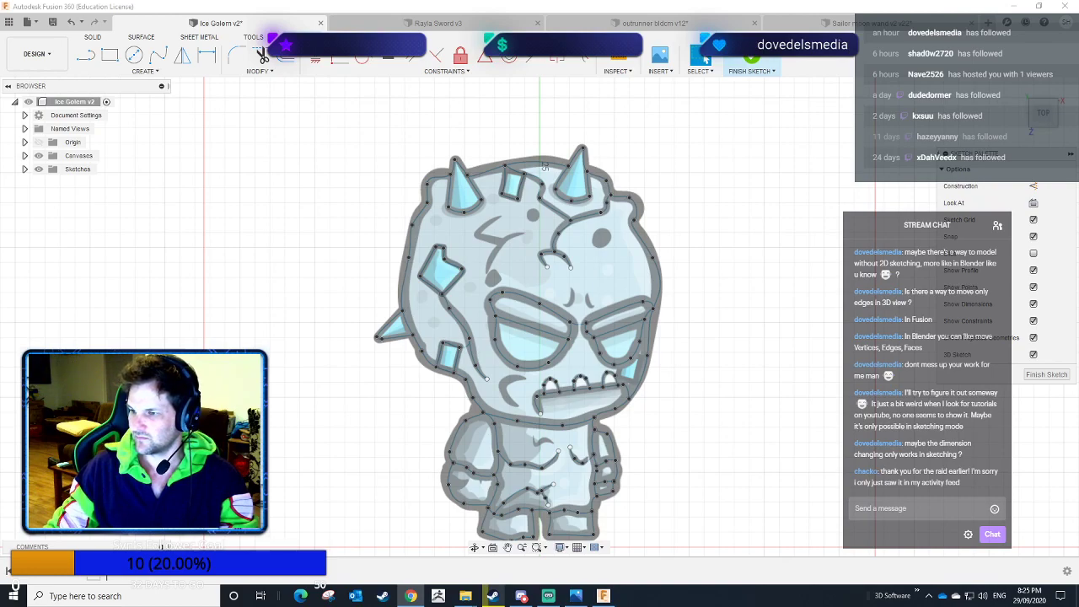
Window-select the whole golem sketch, try a surface Extrude of its curves and profiles, and cancel it.
click(641, 242)
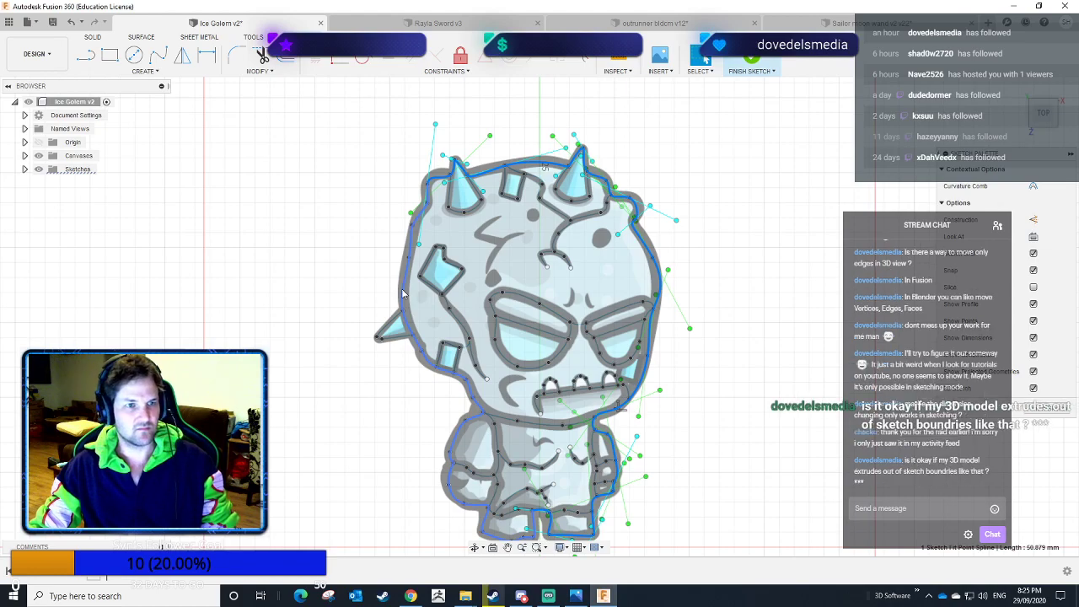
scroll(733, 137, down, 1)
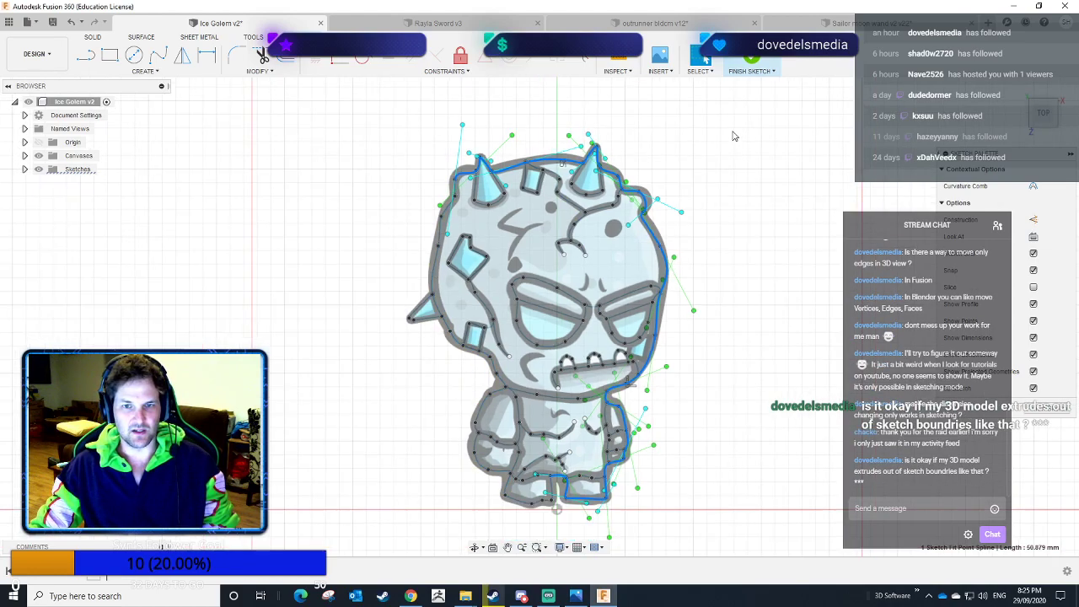
mouse_move(834, 126)
mouse_down()
mouse_move(429, 482)
mouse_move(331, 519)
mouse_up()
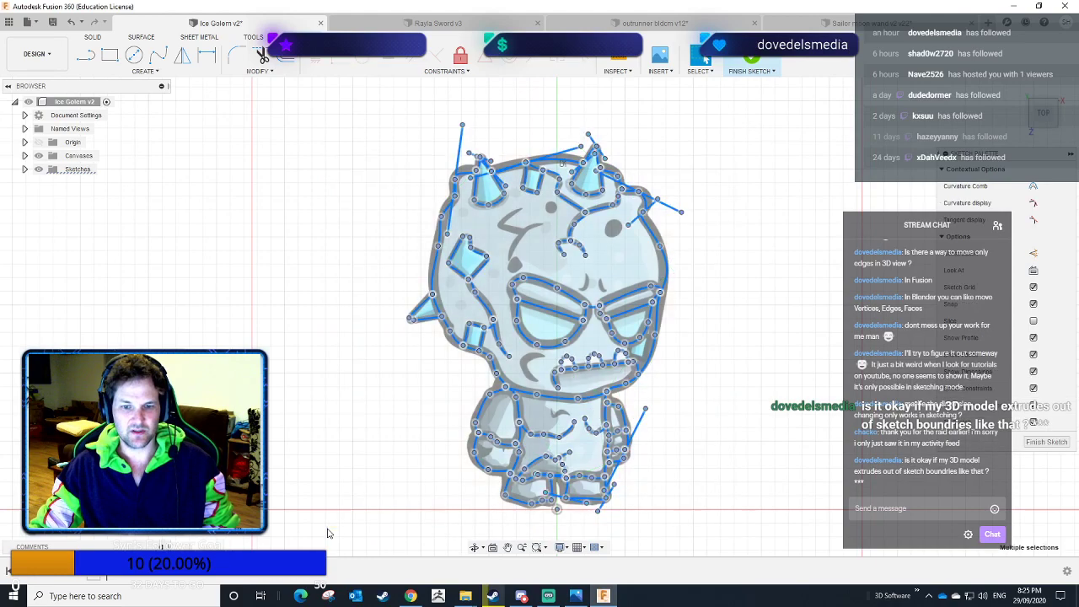
click(141, 38)
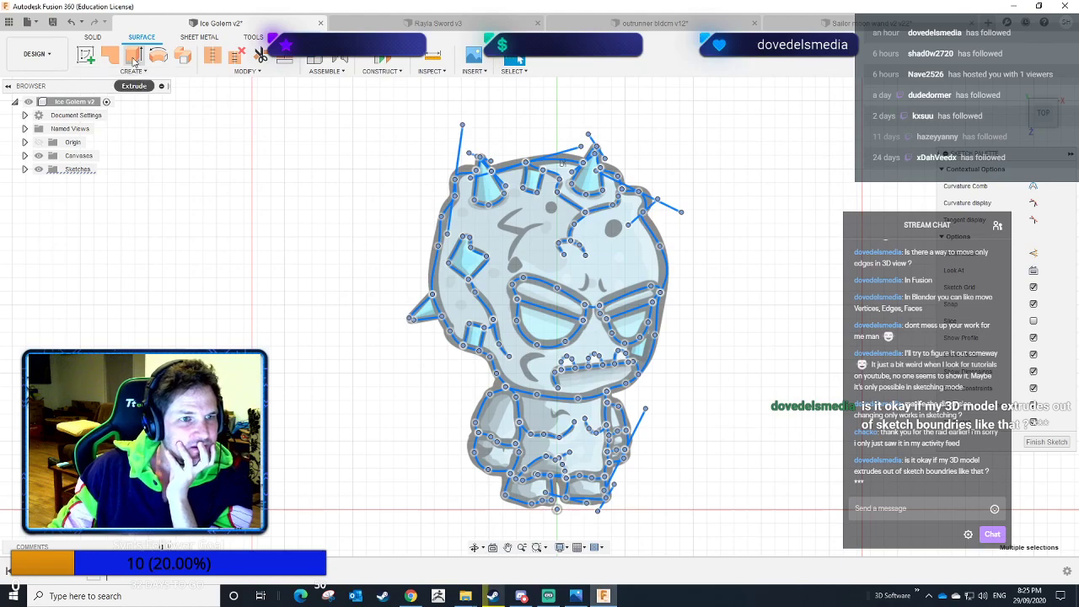
click(132, 61)
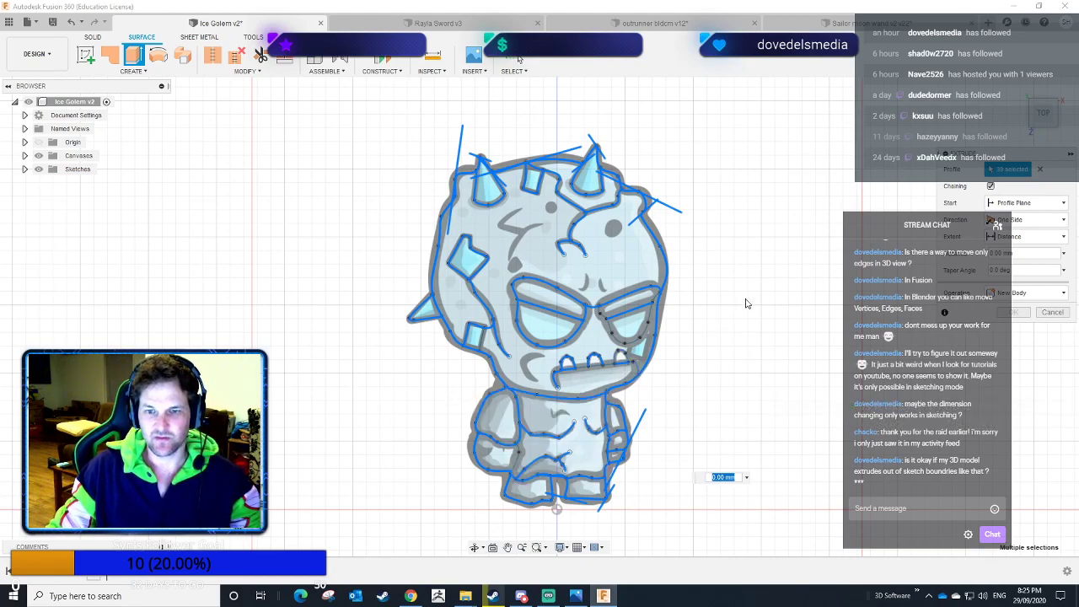
drag(722, 108, 331, 531)
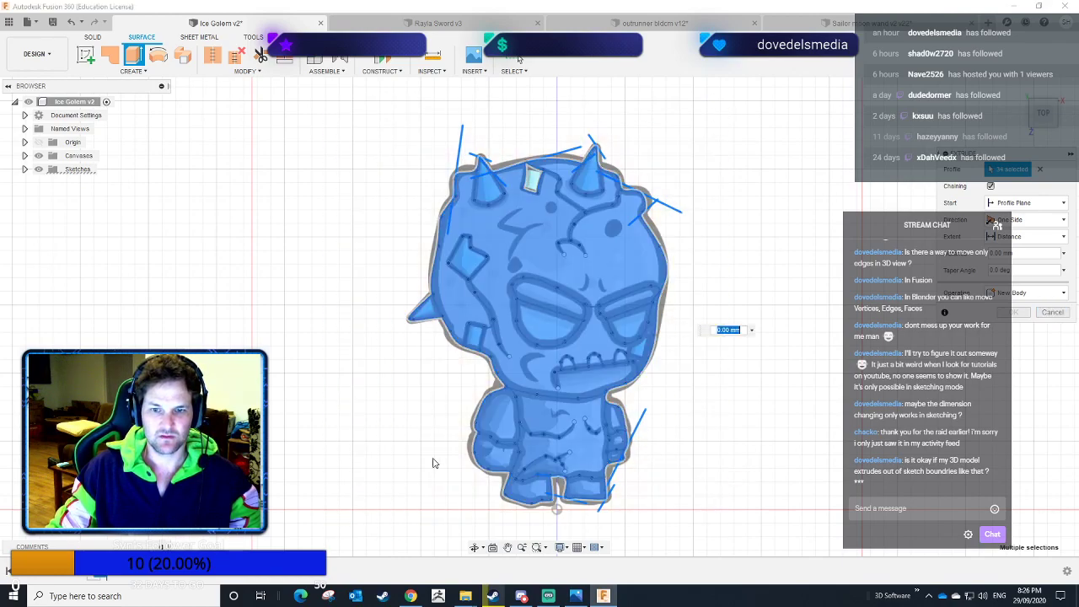
click(590, 344)
click(591, 438)
click(616, 432)
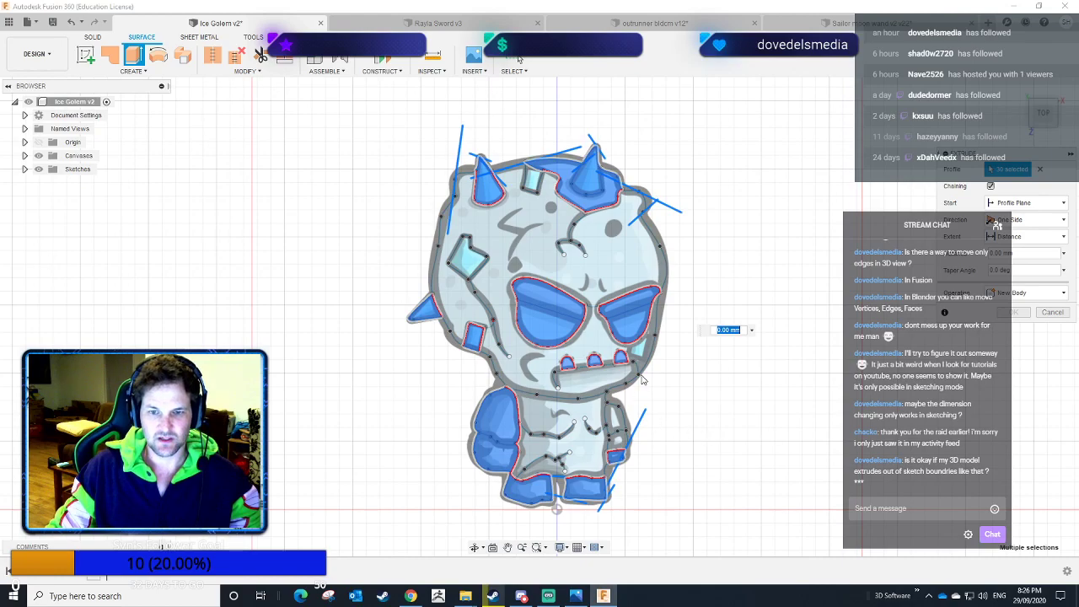
click(1052, 312)
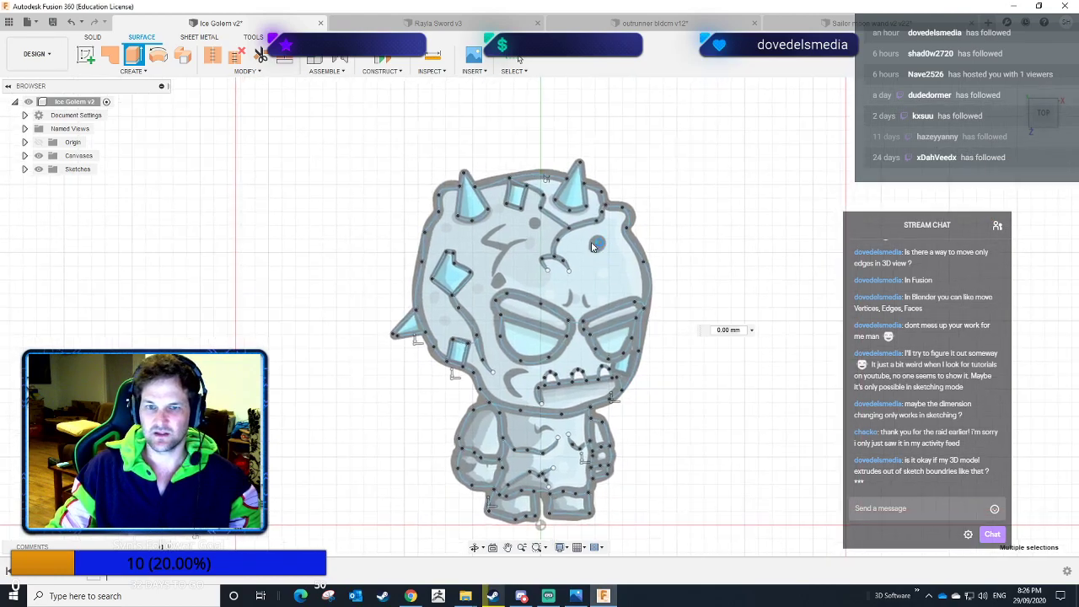
Leave sketch editing, window-select the complete golem sketch and use its curves, including the feet, as profiles for a surface Extrude.
double_click(596, 253)
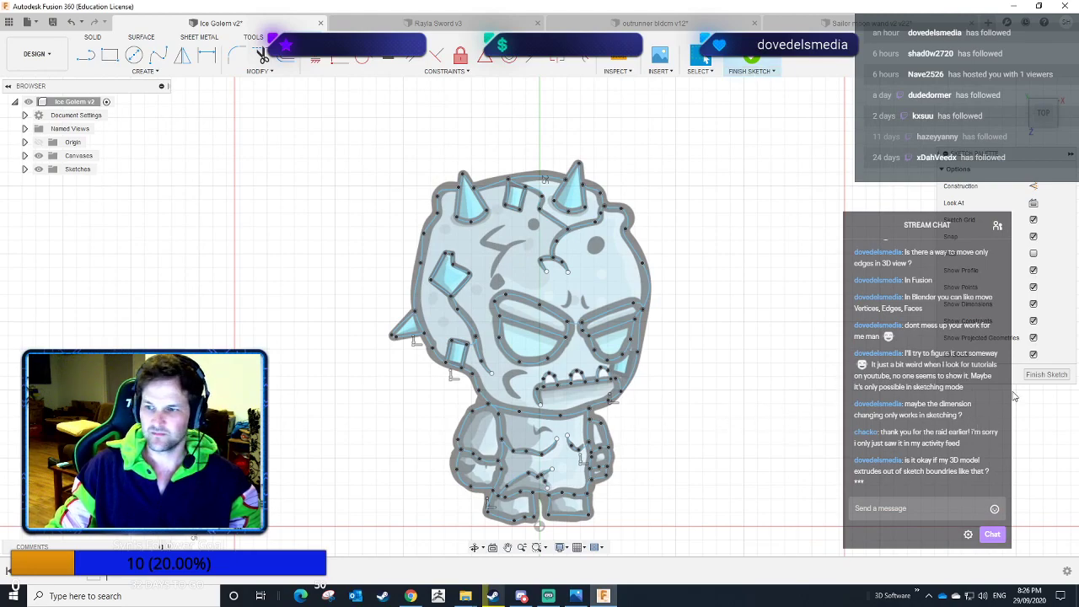
click(1047, 374)
mouse_move(733, 126)
mouse_down()
mouse_move(534, 368)
mouse_move(337, 533)
mouse_move(327, 514)
mouse_up()
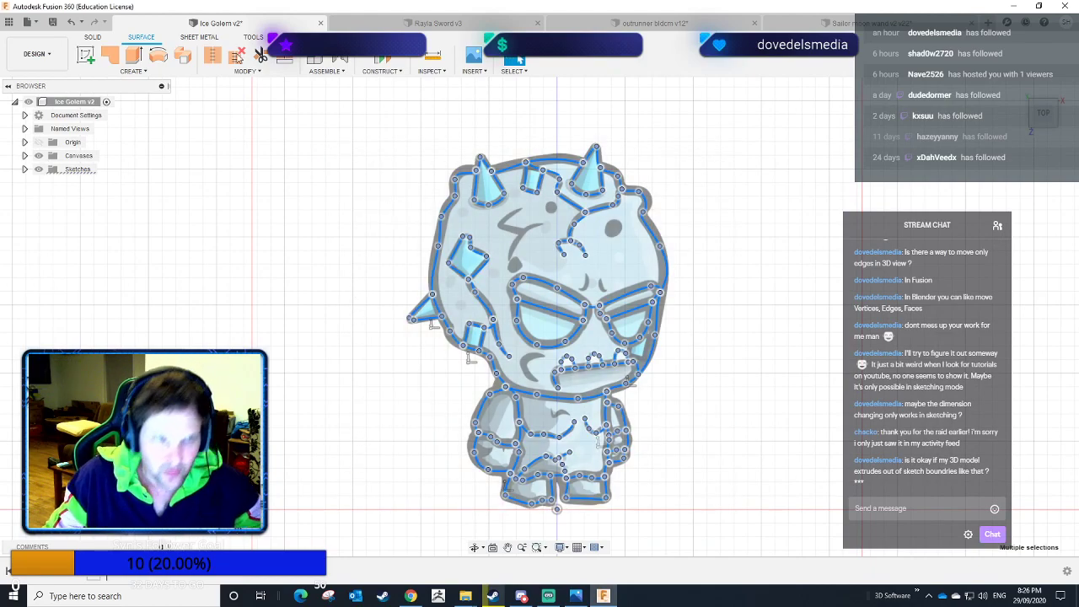
click(136, 57)
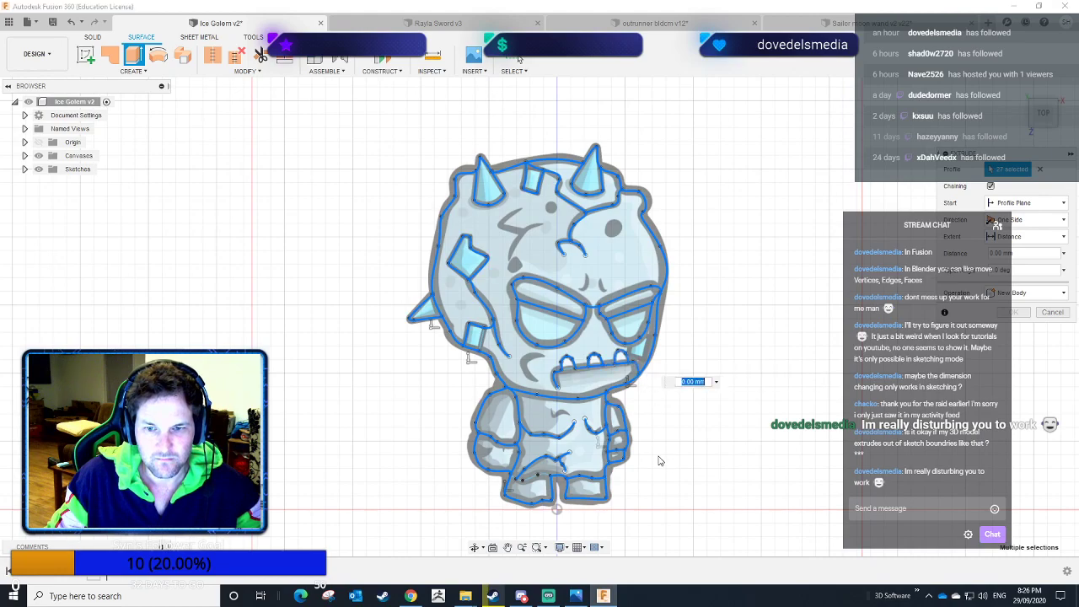
click(571, 385)
click(570, 377)
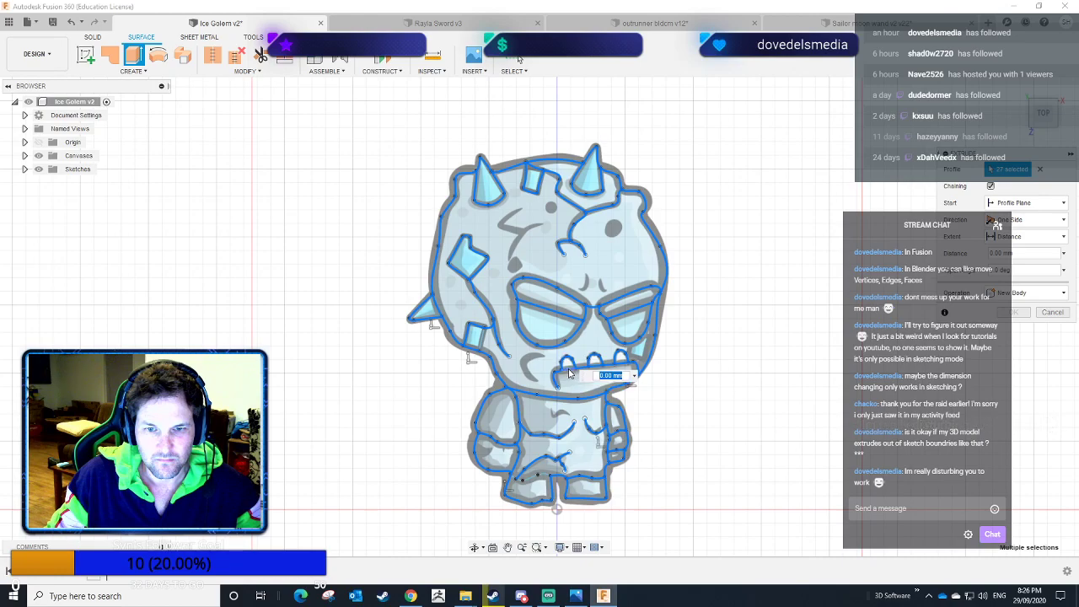
click(532, 480)
click(529, 480)
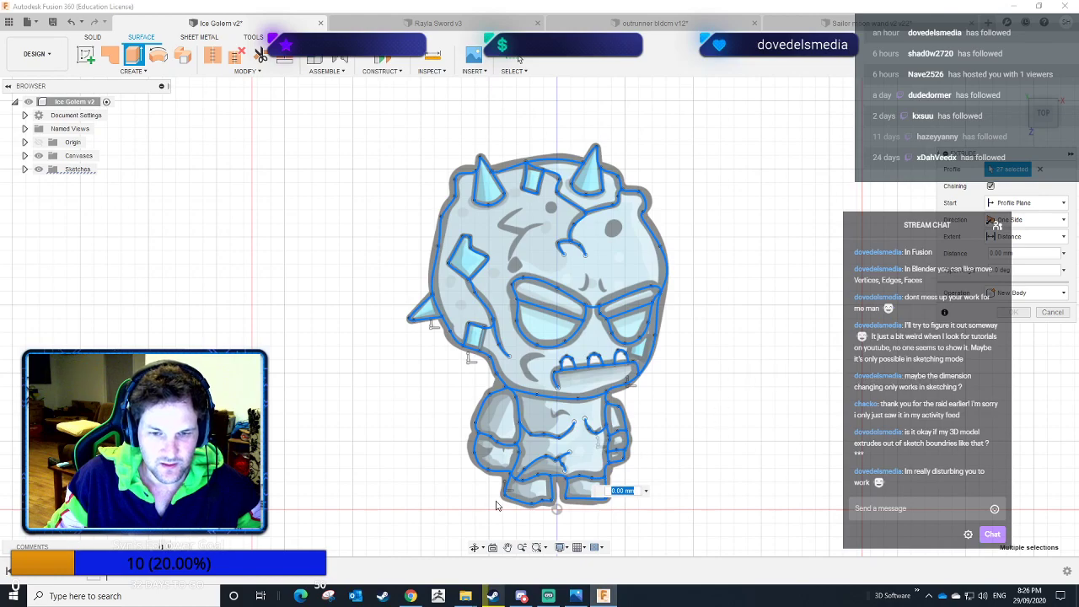
Extrude the selected golem curves upward 5 mm as new surface bodies.
scroll(508, 488, up, 10)
scroll(534, 448, up, 5)
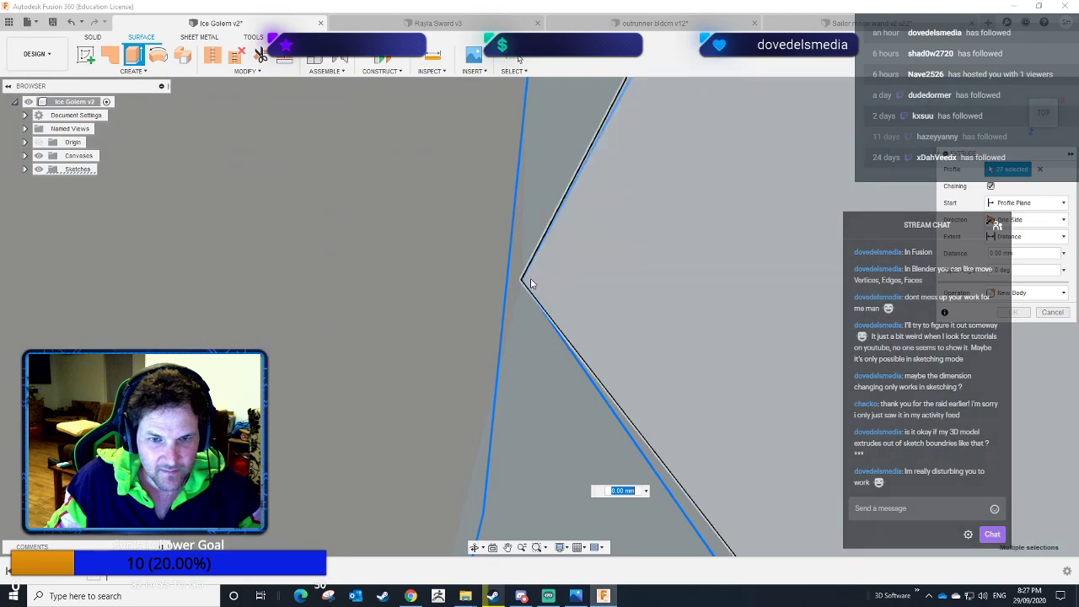
scroll(522, 288, down, 3)
scroll(529, 293, down, 10)
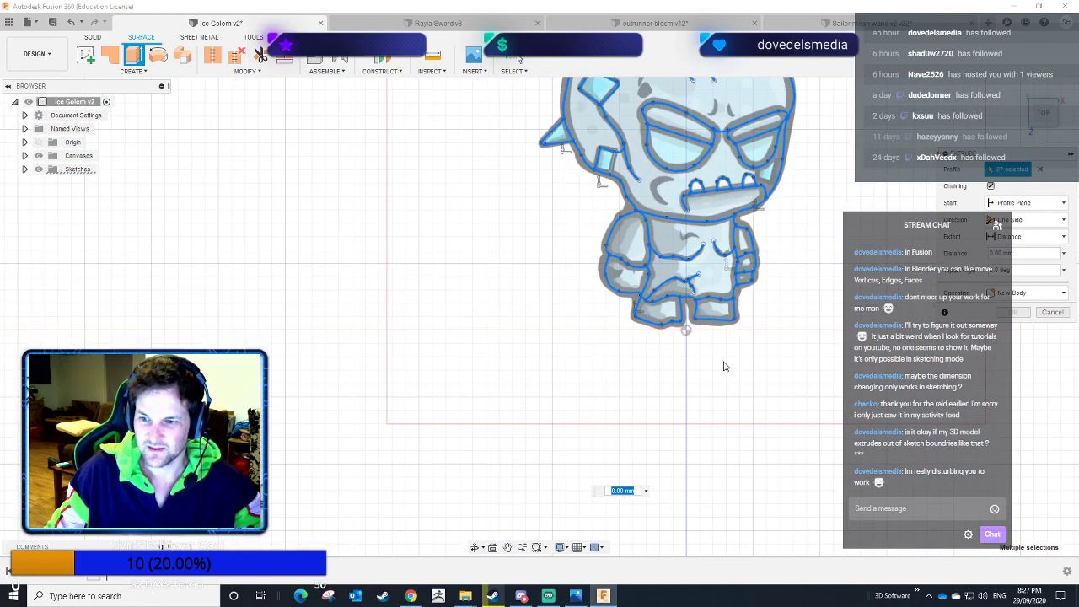
mouse_move(775, 274)
middle_down()
mouse_move(662, 355)
mouse_move(616, 405)
middle_up()
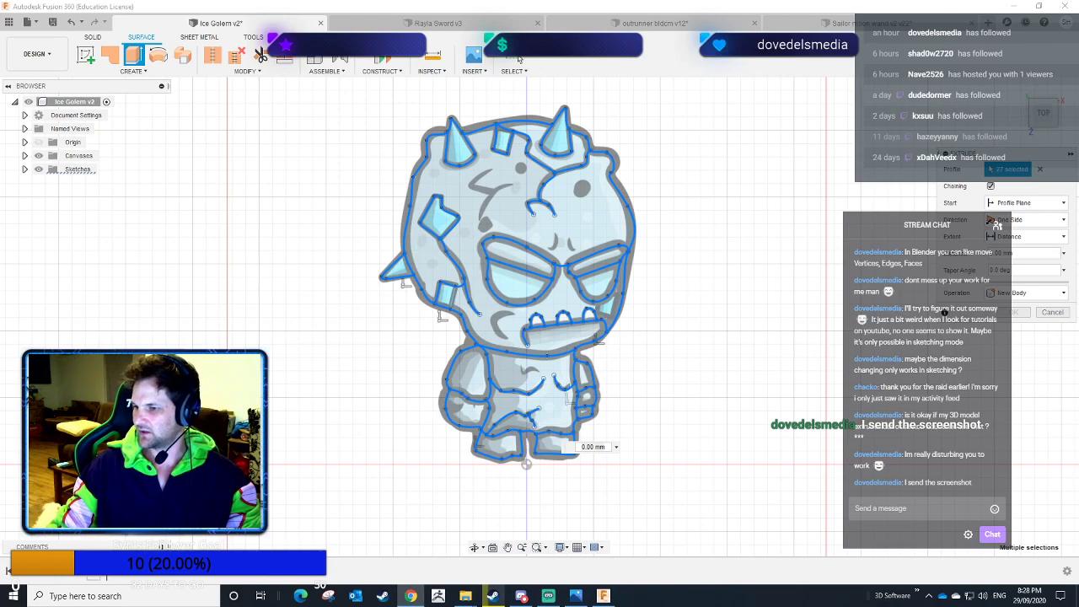
shift+middle_drag(683, 393, 691, 323)
key(e)
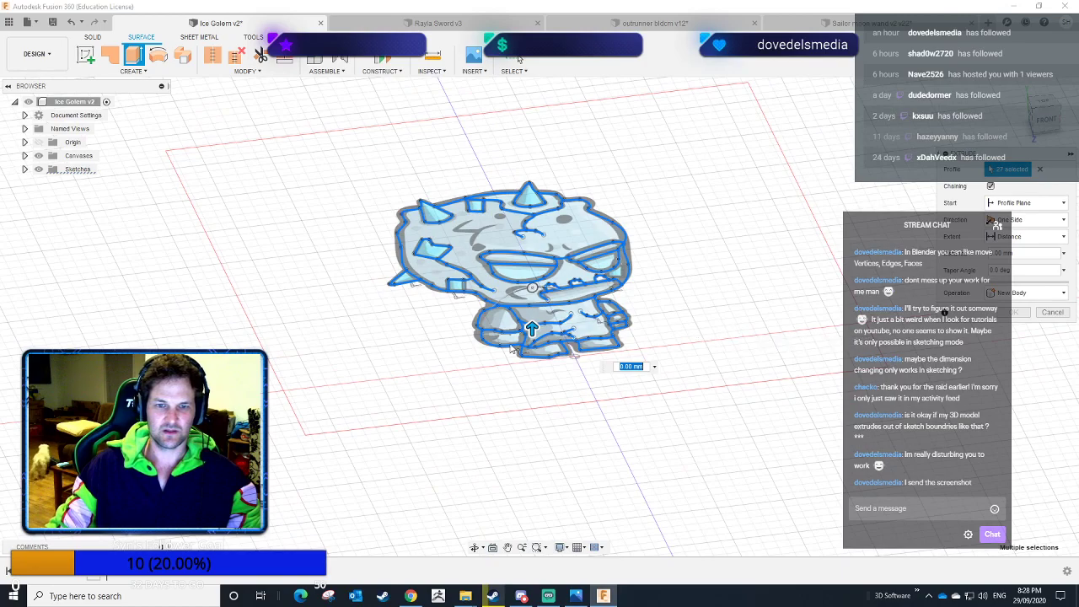
drag(531, 323, 532, 305)
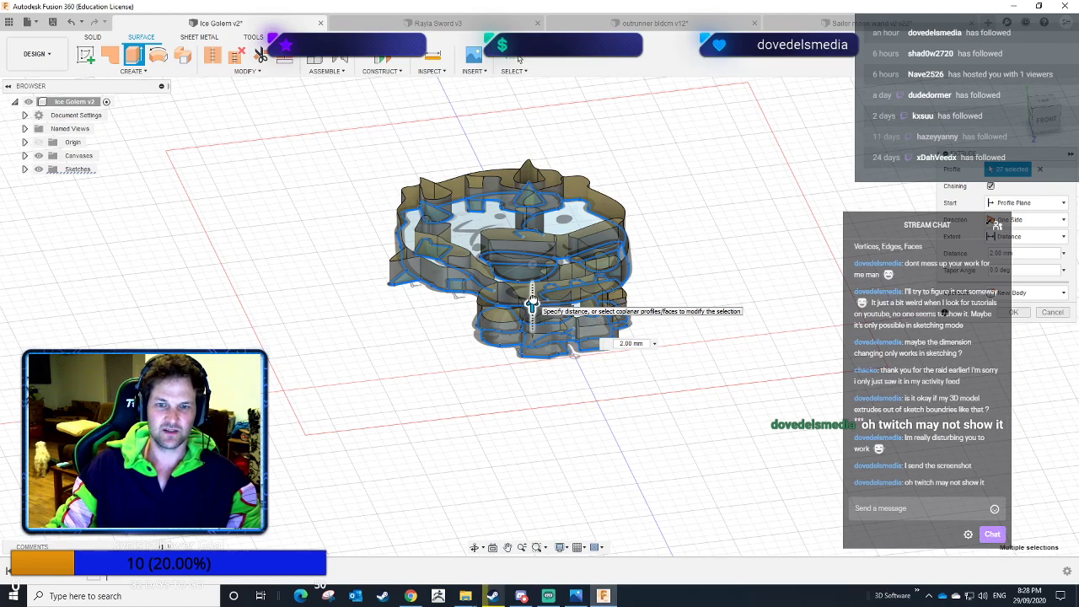
drag(532, 301, 533, 298)
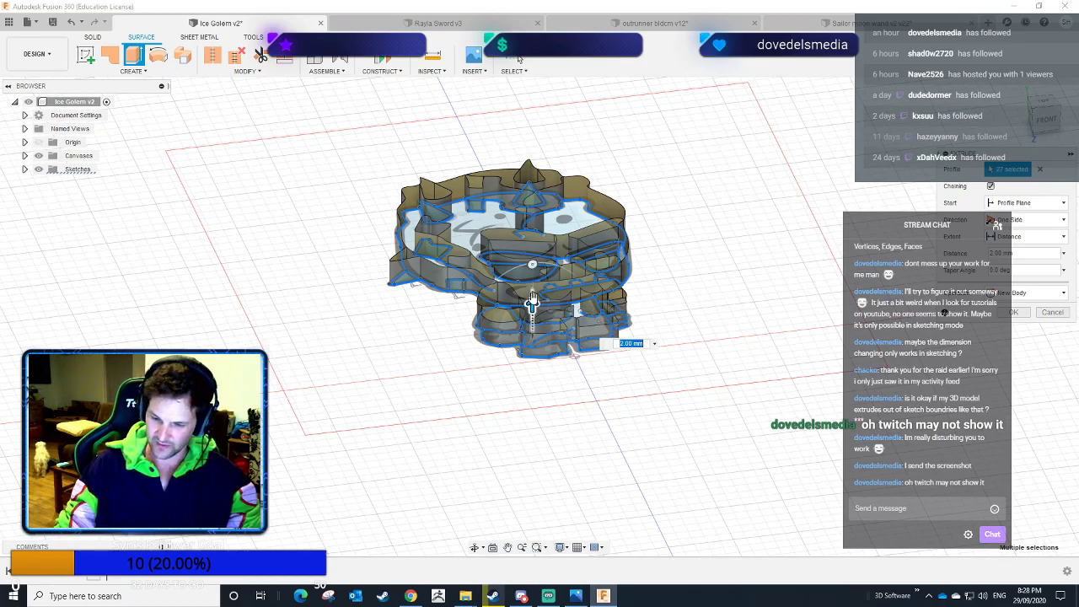
text(5)
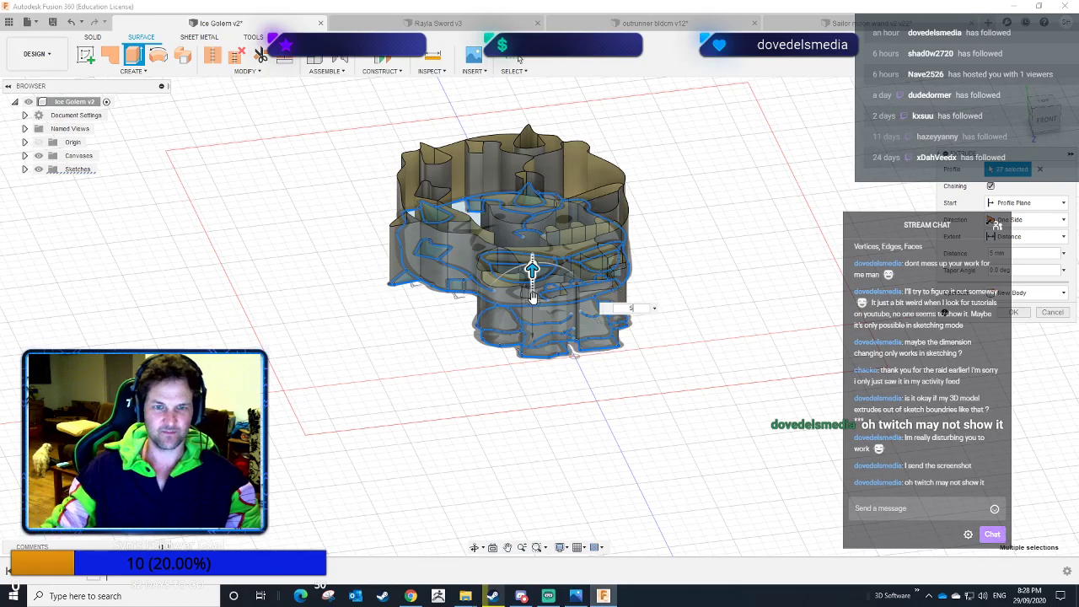
key(Return)
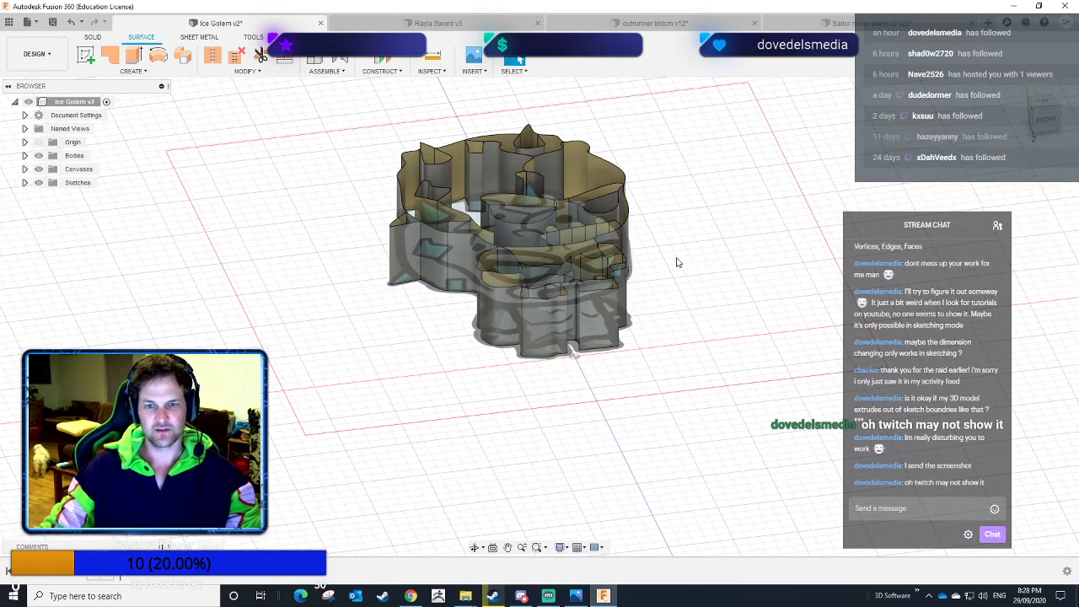
Window-select the extruded surfaces of the whole golem figure.
shift+middle_drag(710, 212, 858, 259)
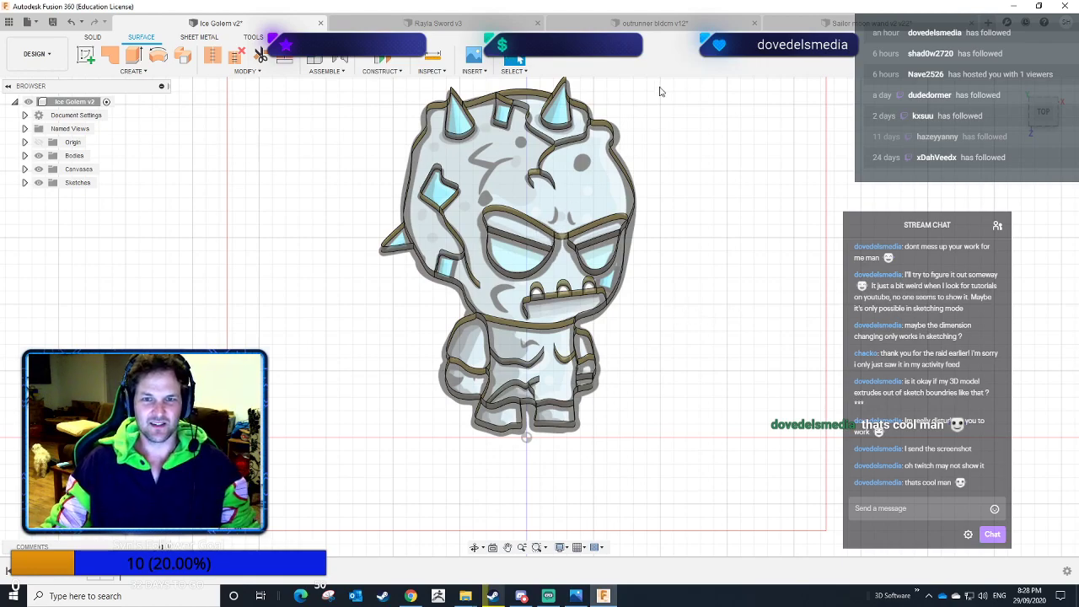
mouse_move(694, 280)
middle_down()
mouse_move(689, 263)
mouse_move(699, 286)
middle_up()
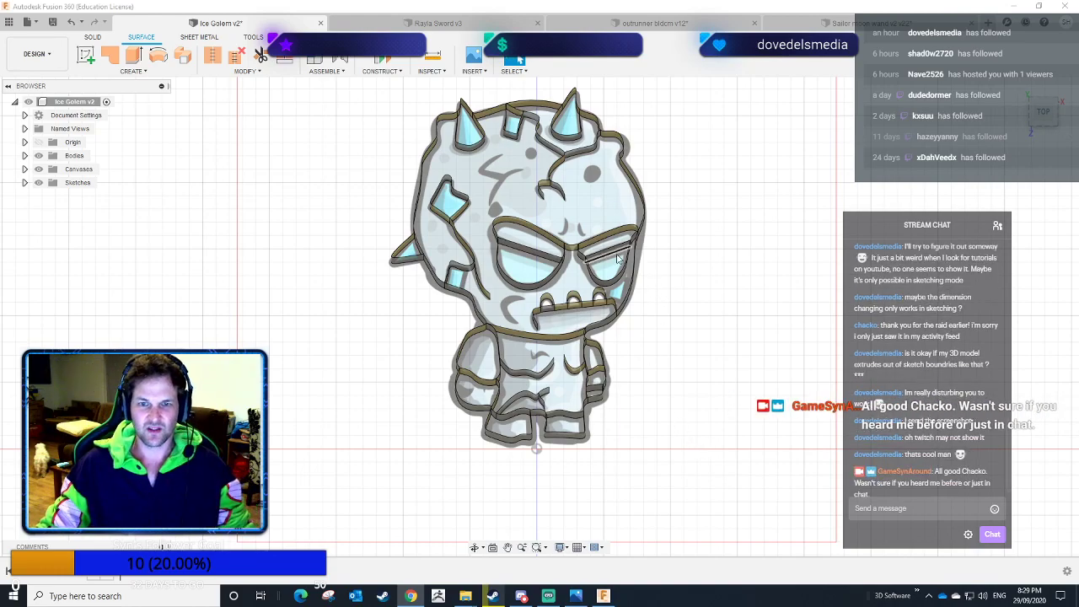
drag(372, 89, 732, 480)
drag(342, 167, 295, 91)
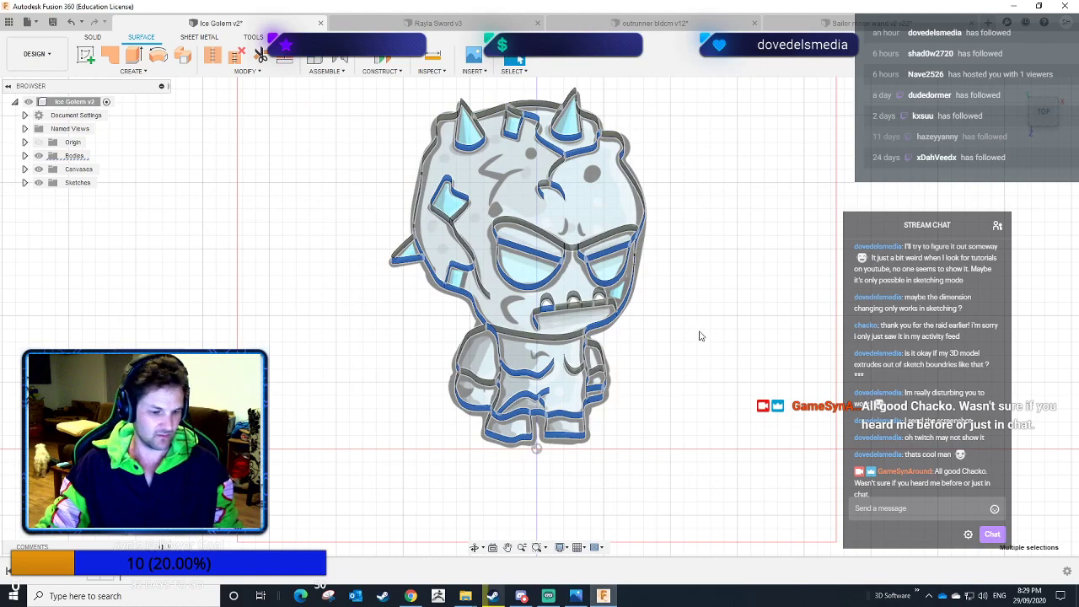
drag(680, 120, 352, 315)
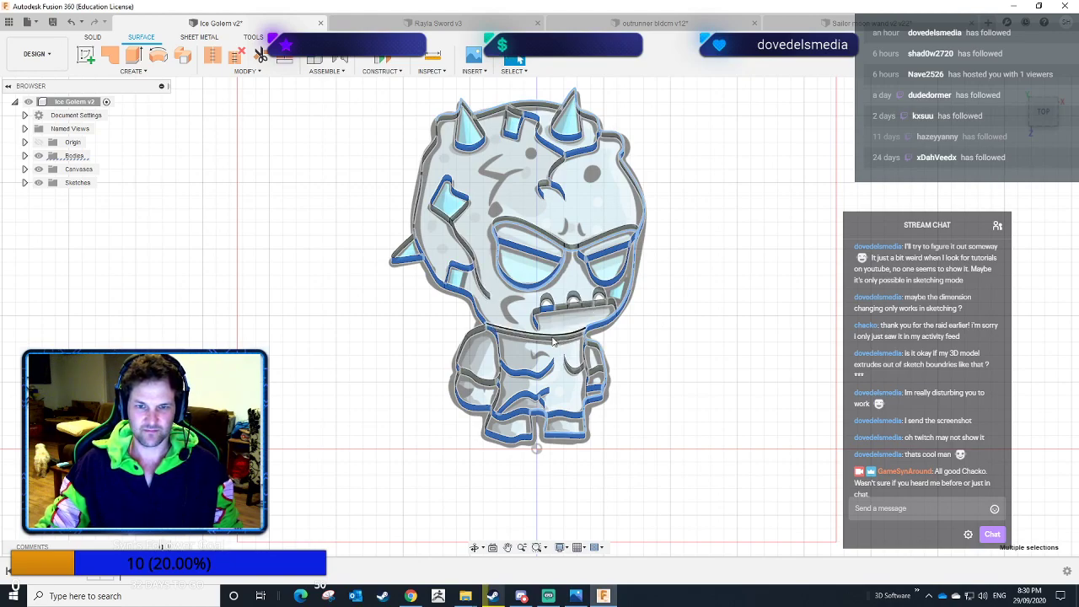
click(683, 320)
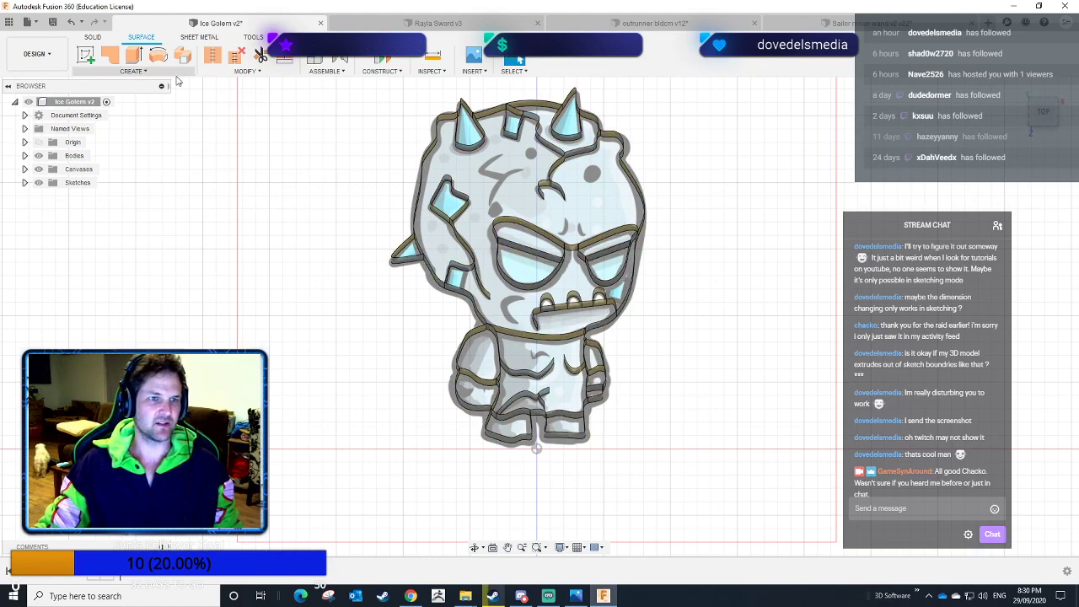
click(243, 70)
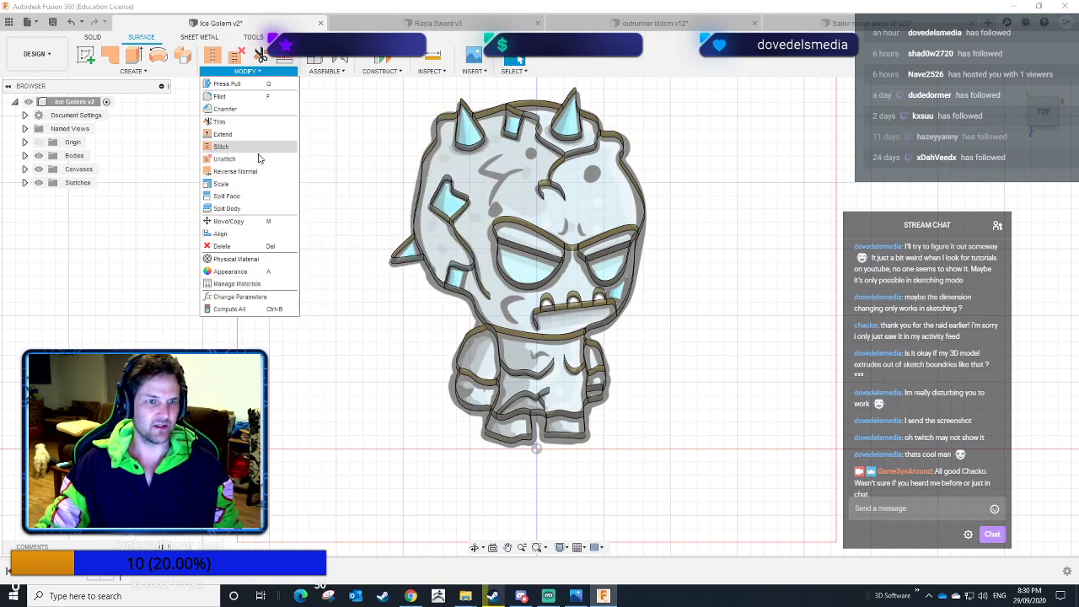
click(143, 71)
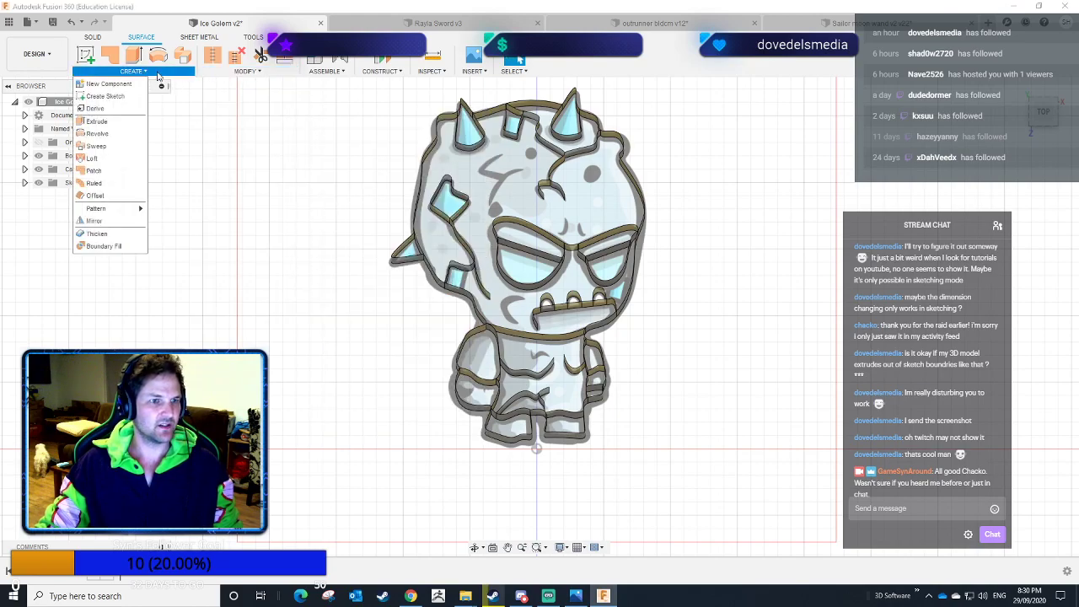
click(241, 72)
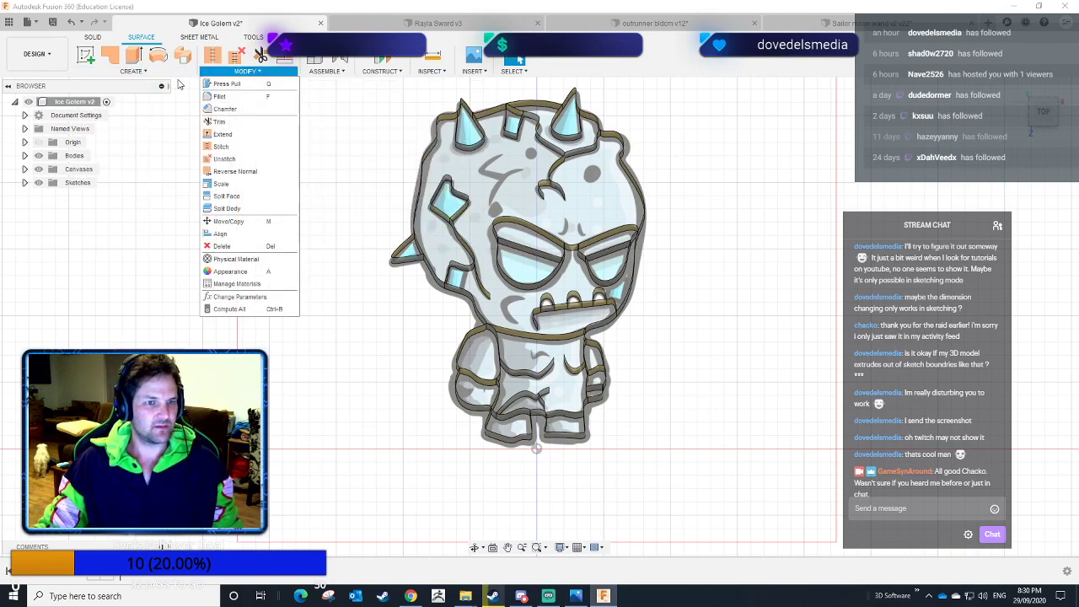
click(150, 73)
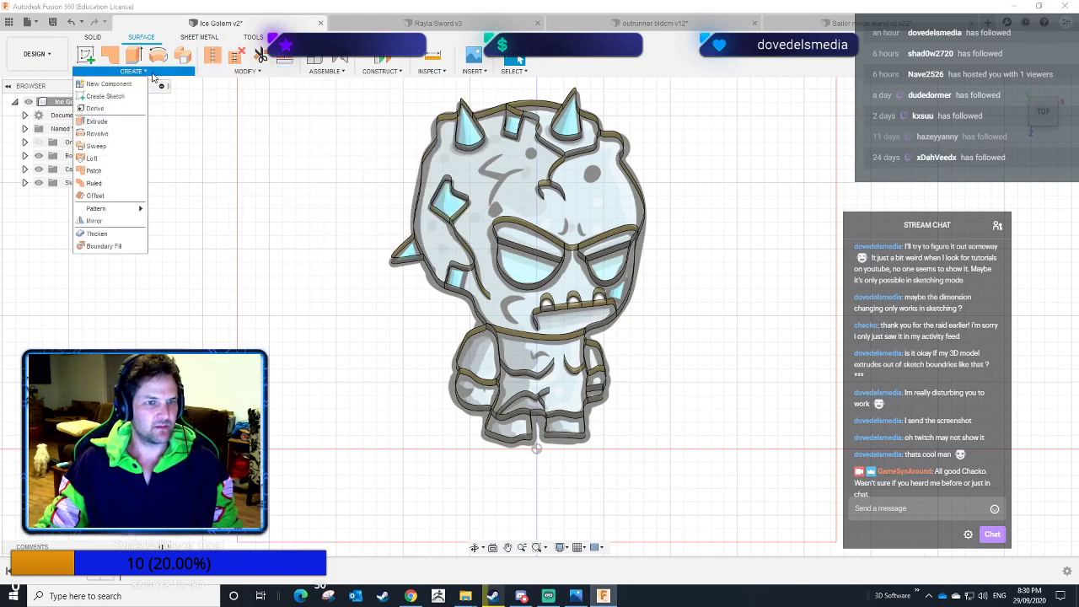
Try to thicken all the golem's extruded surfaces to one side by 1.2 mm as new bodies.
click(96, 234)
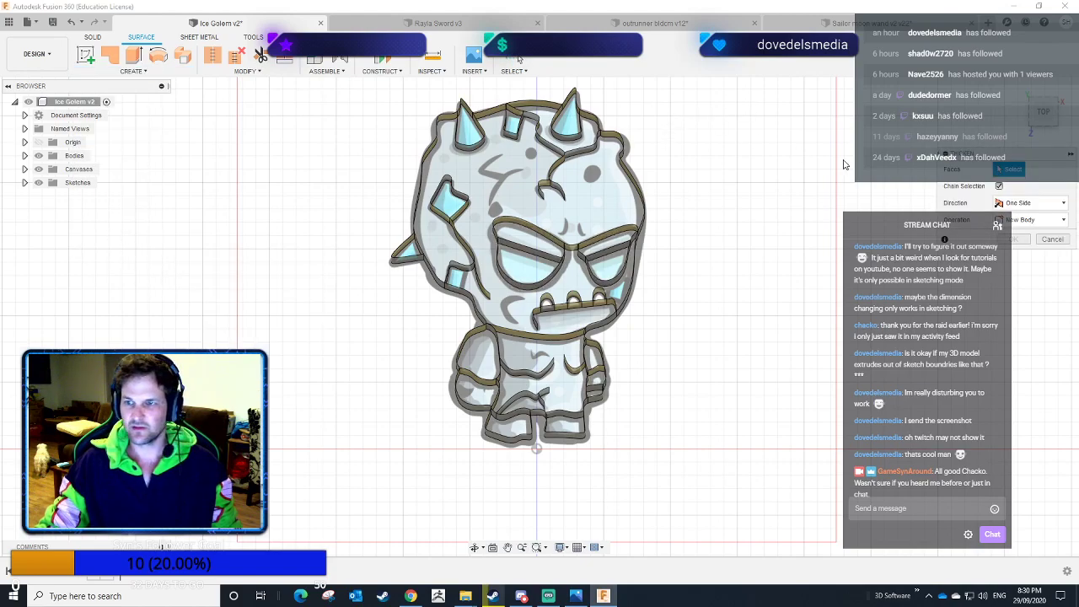
drag(709, 99, 304, 484)
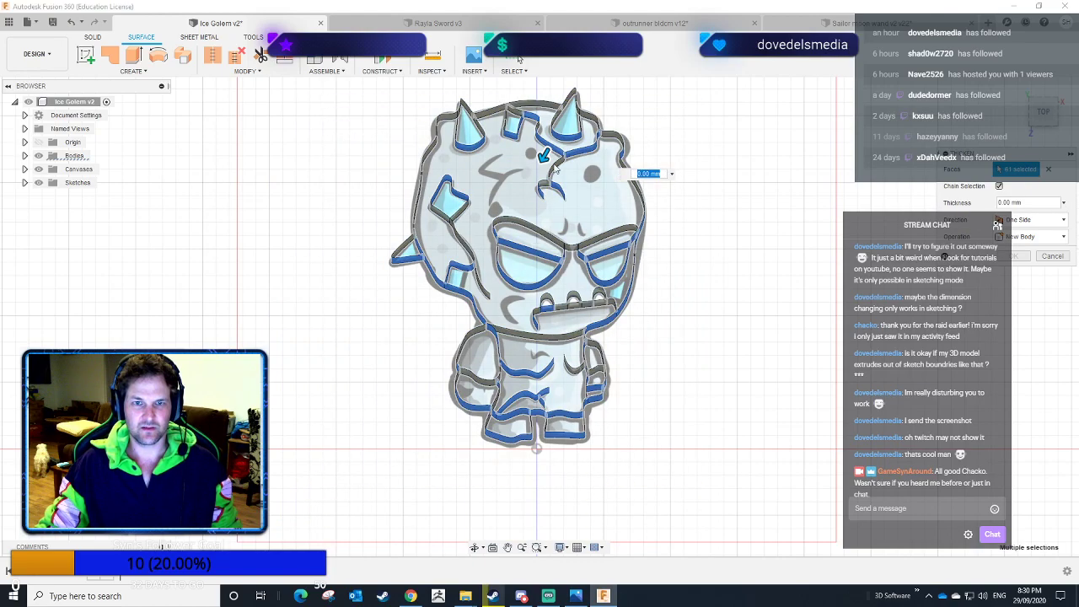
click(530, 104)
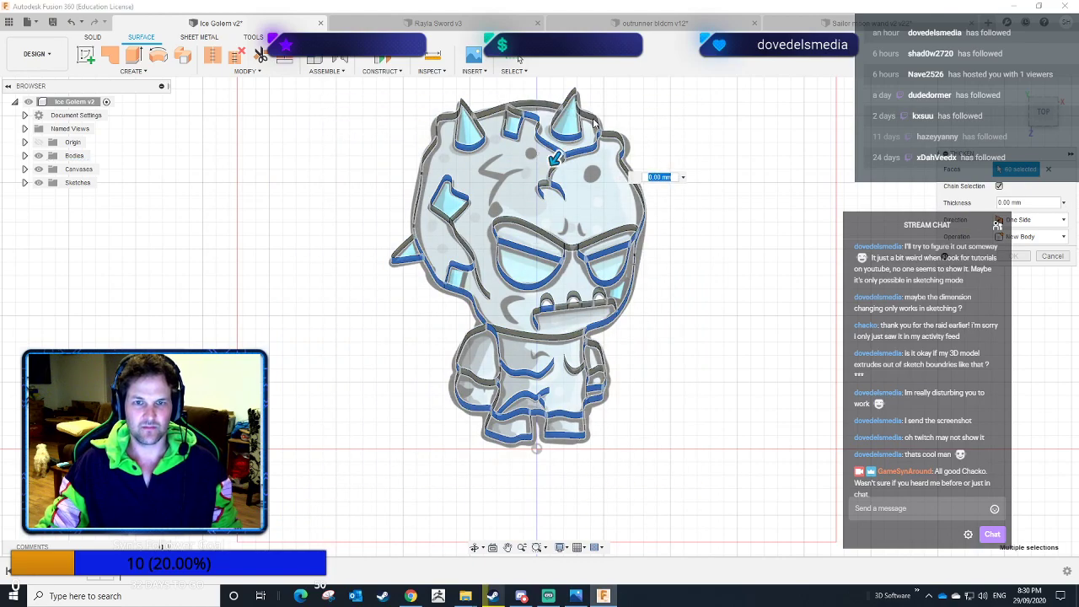
click(590, 120)
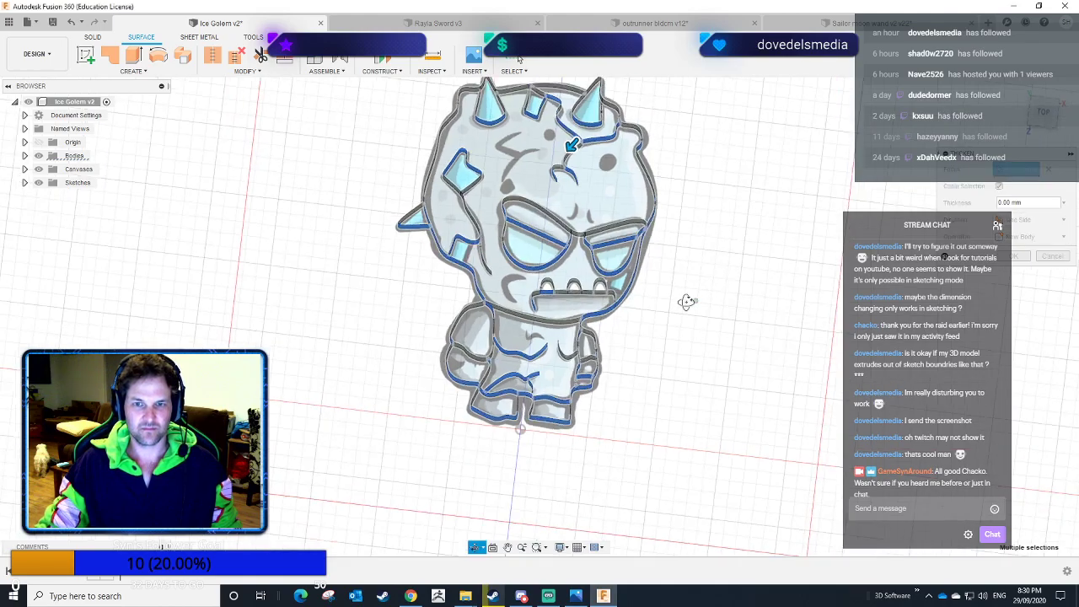
shift+middle_drag(686, 301, 629, 263)
shift+middle_drag(695, 239, 744, 299)
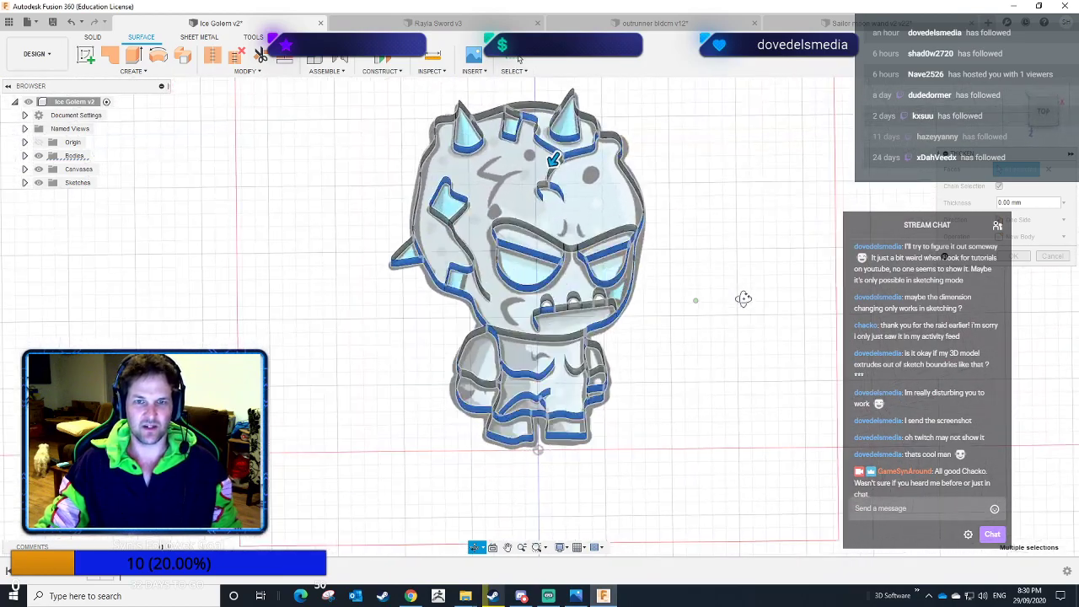
click(1045, 204)
text(1.2)
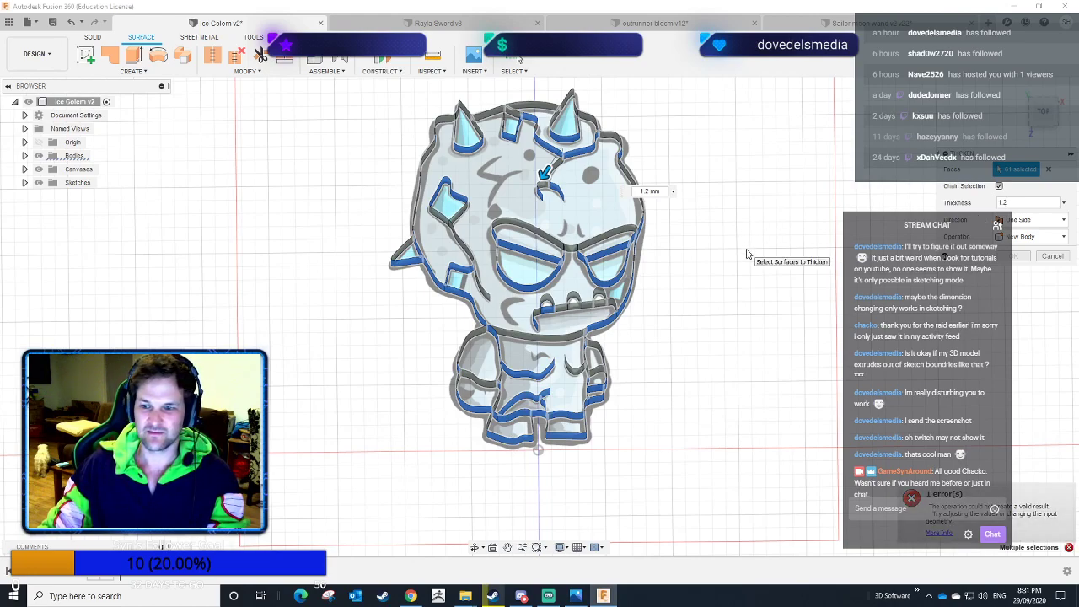
Switch the Thicken direction to Symmetric and try a thickness of 0.6 mm on the golem surfaces.
double_click(1003, 202)
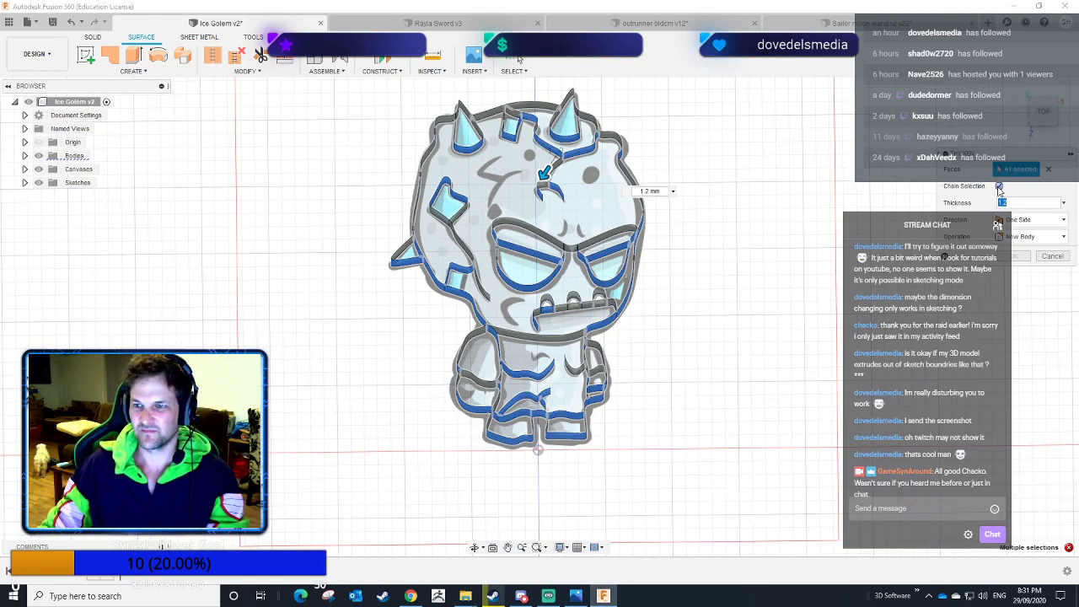
click(1033, 219)
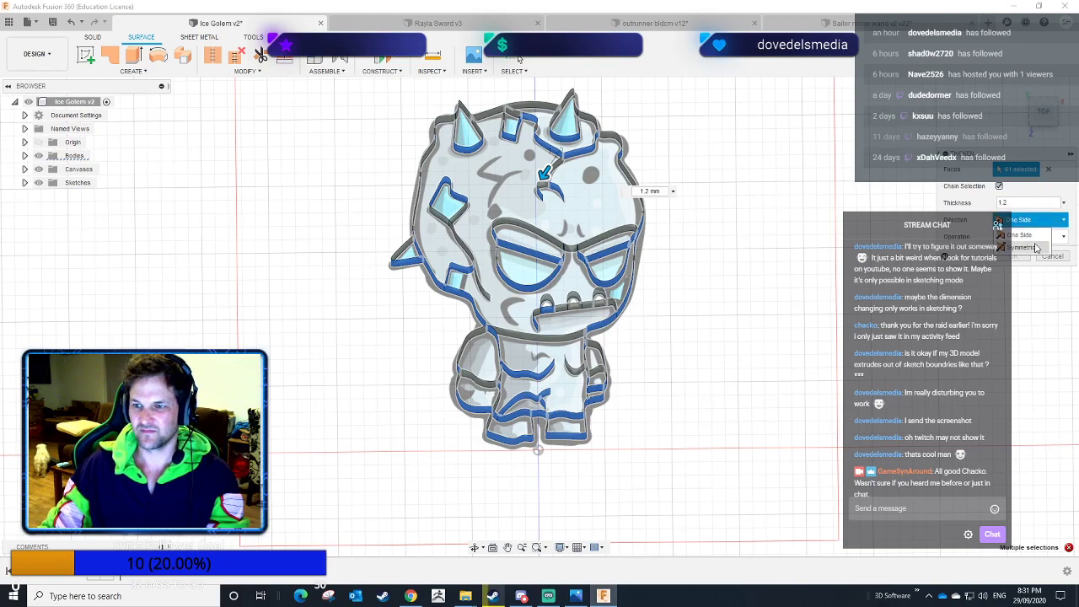
click(1036, 247)
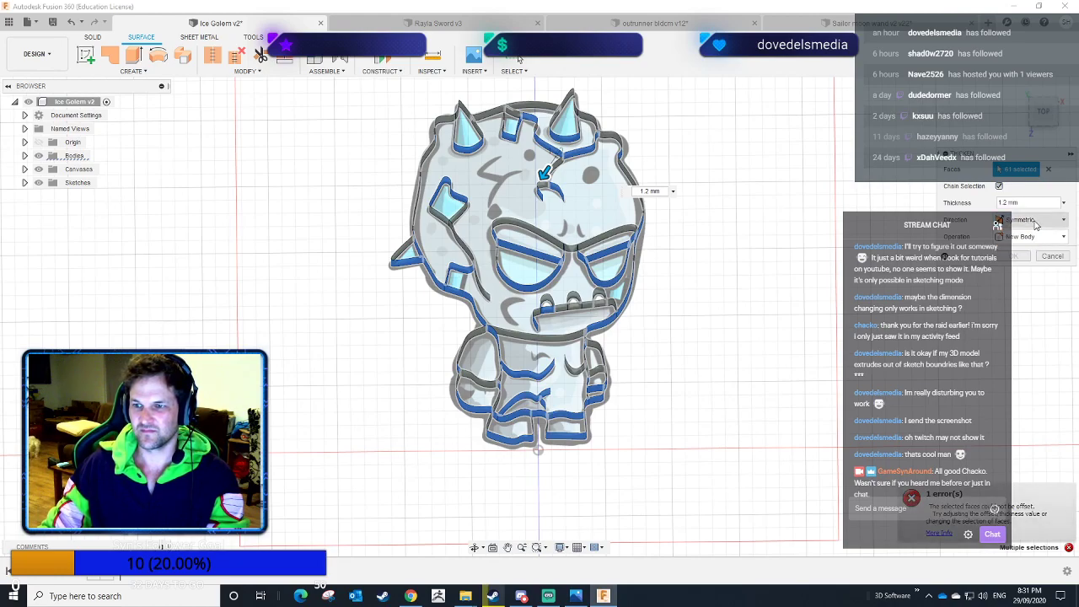
drag(1032, 202, 988, 203)
text(5)
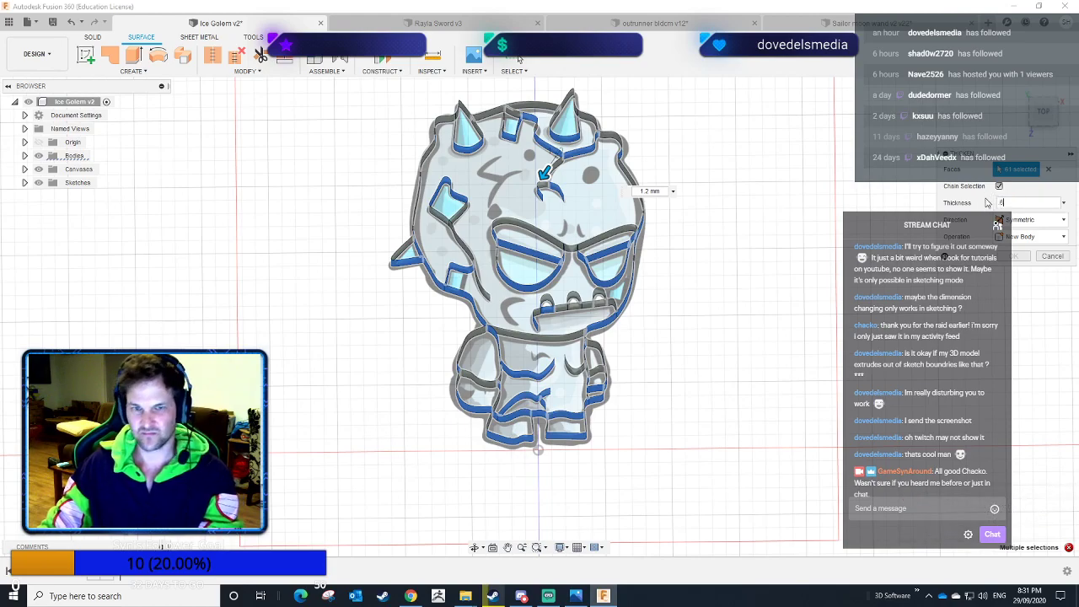
key(BackSpace)
text(6)
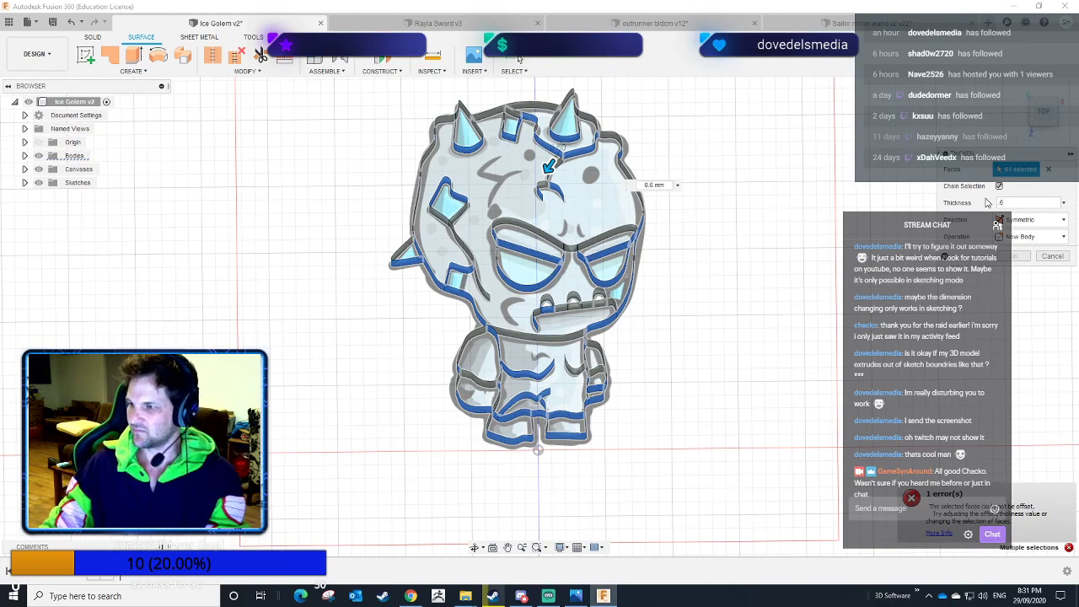
Try a 2 mm symmetric thickness with chain selection turned off, and cancel the Thicken of the golem surfaces.
click(1034, 204)
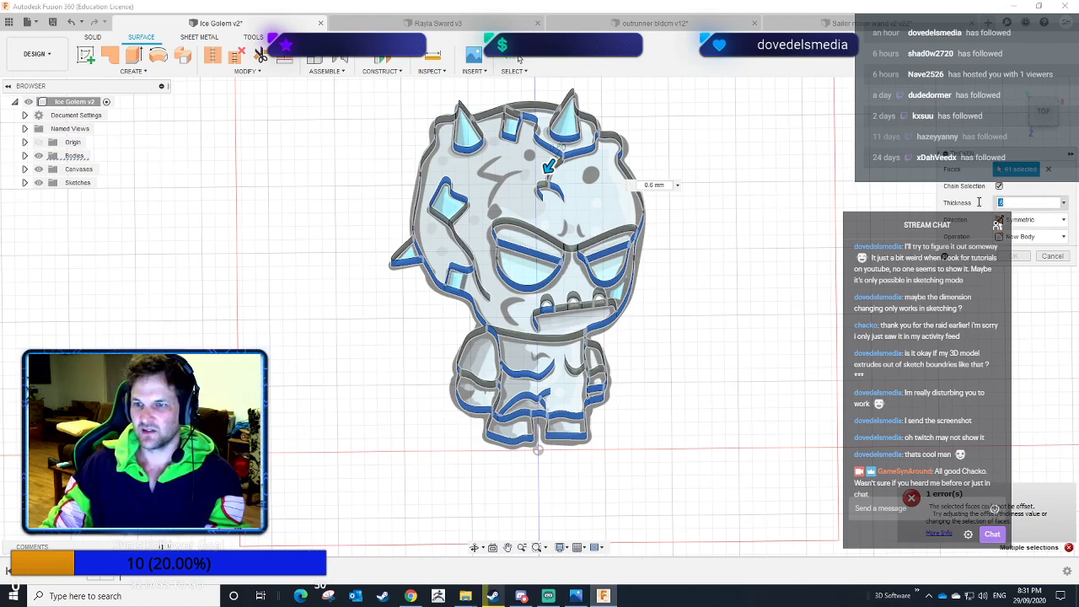
click(1037, 238)
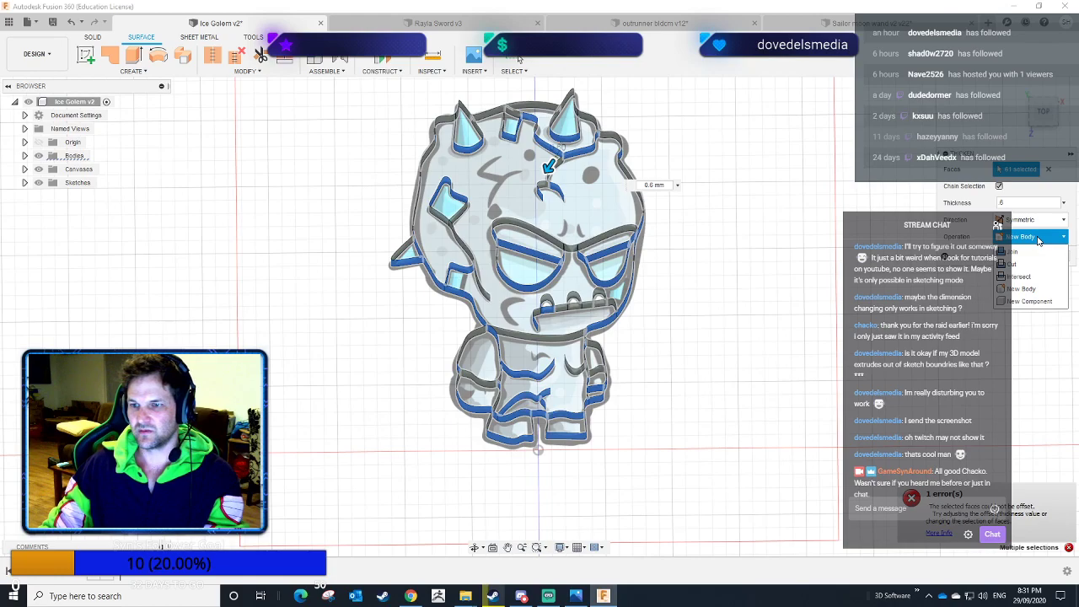
click(1038, 242)
click(996, 203)
double_click(996, 203)
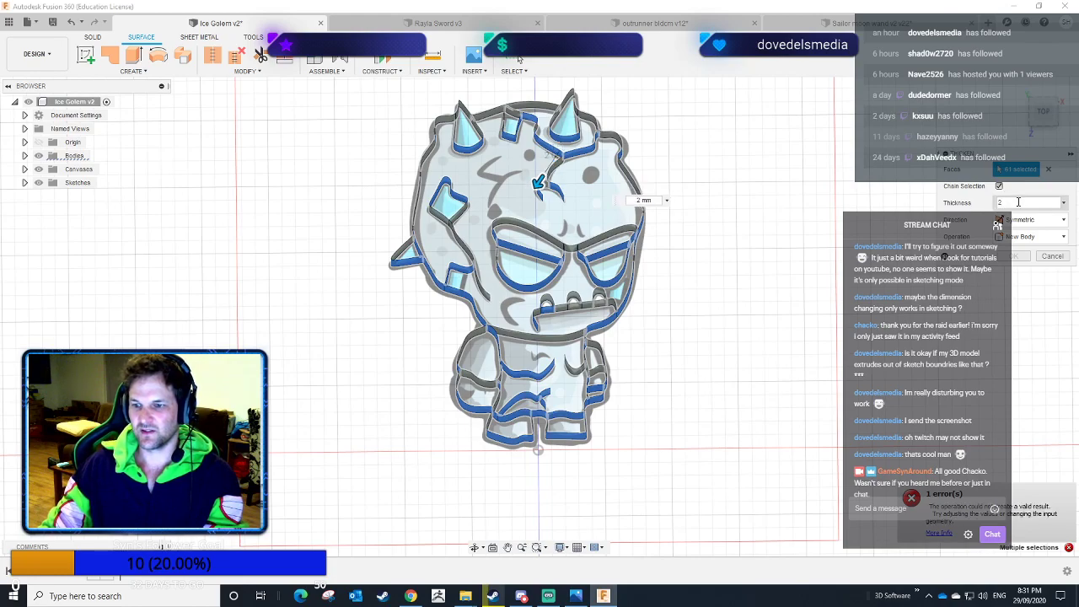
click(998, 186)
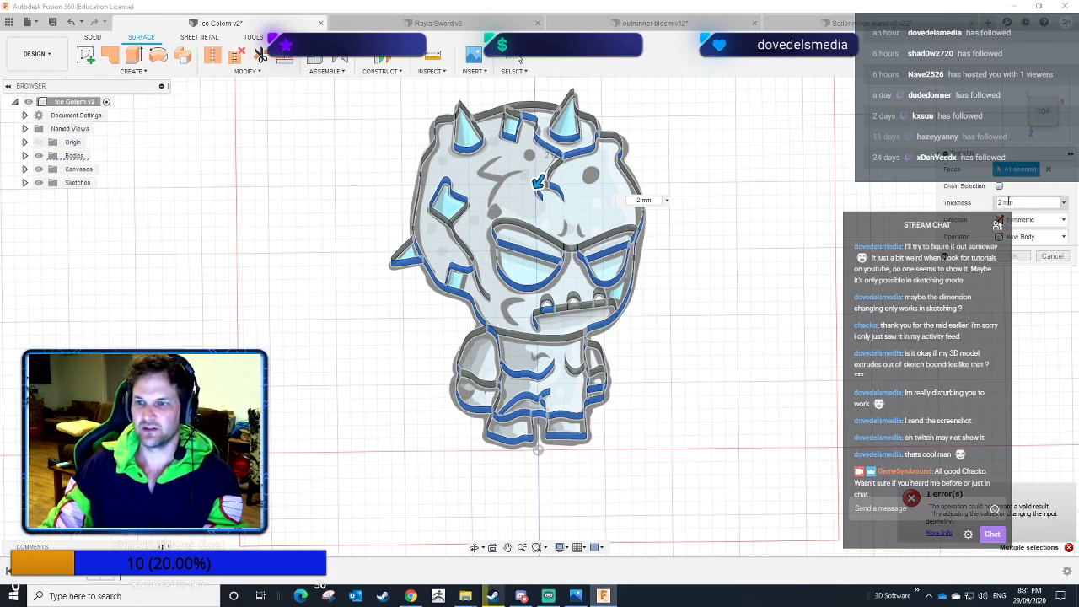
triple_click(1040, 200)
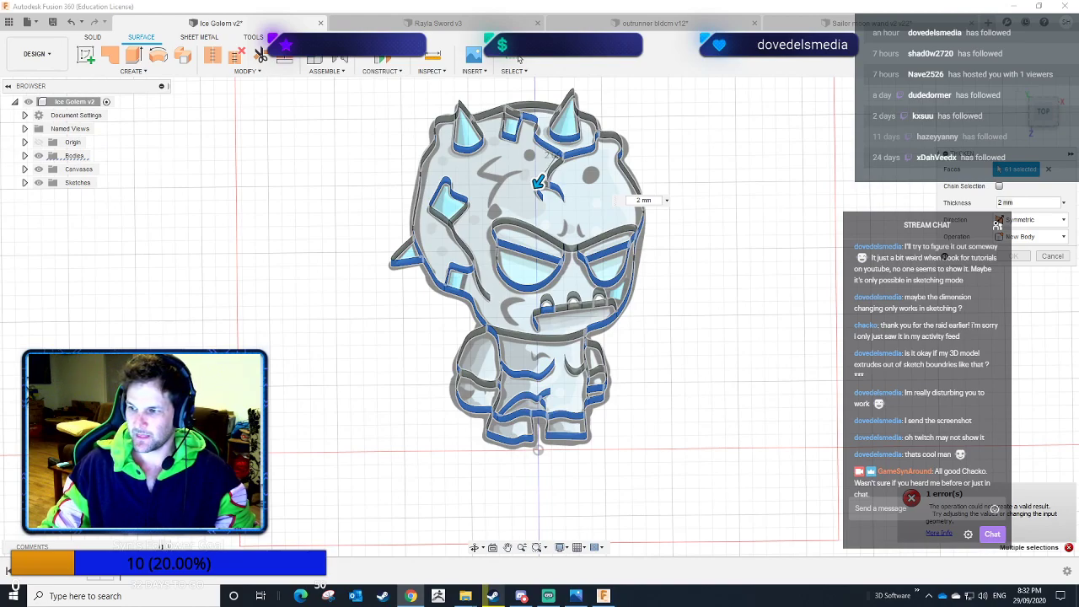
click(1059, 257)
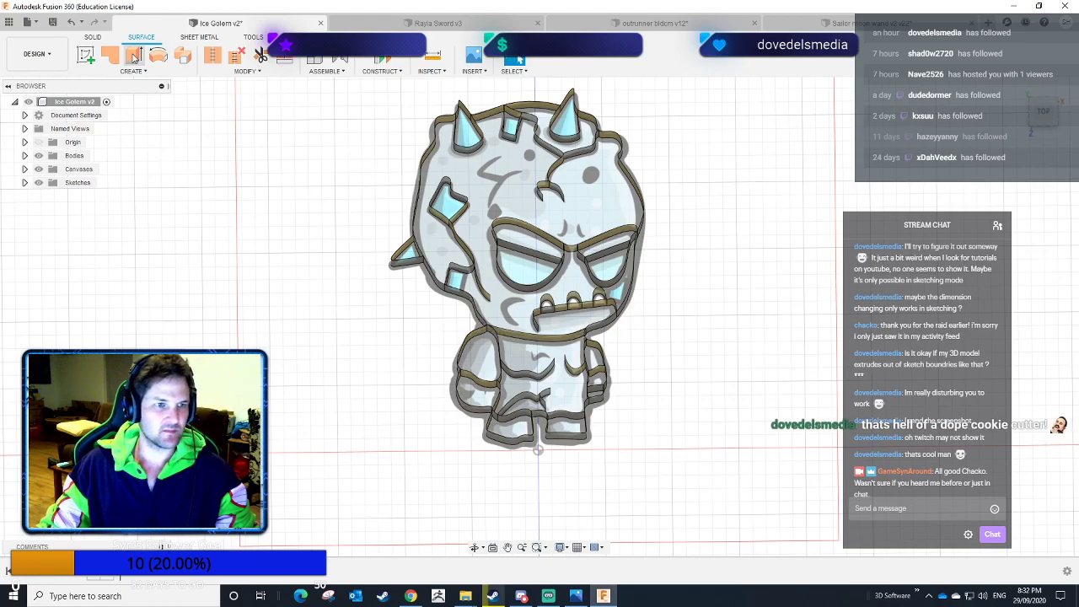
Try thickening only the small crystal between the horns symmetrically, with 1 mm and 0.4 mm, and cancel it.
click(145, 72)
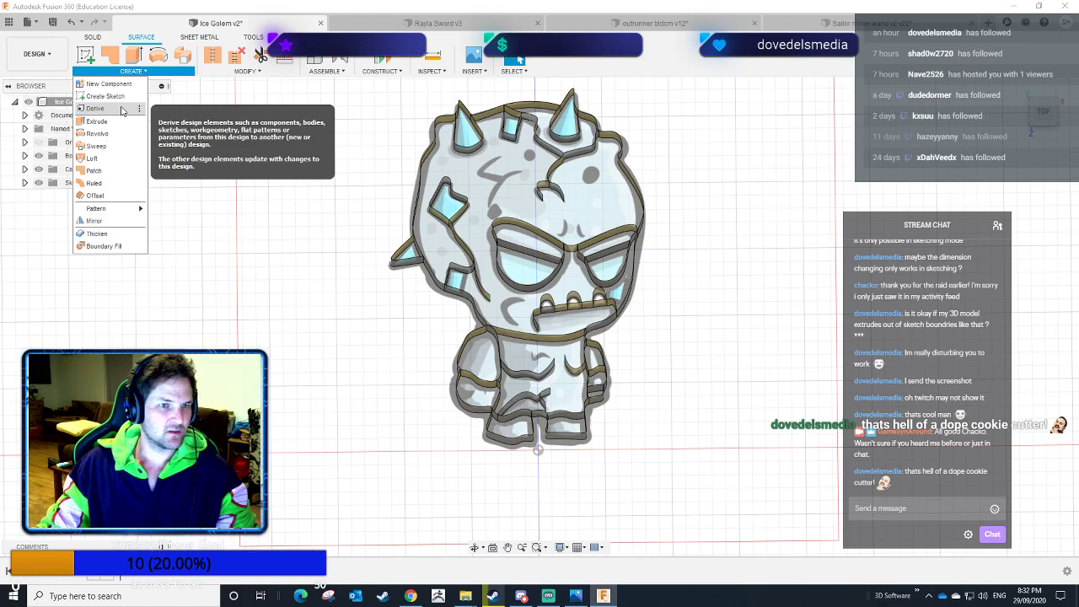
click(96, 234)
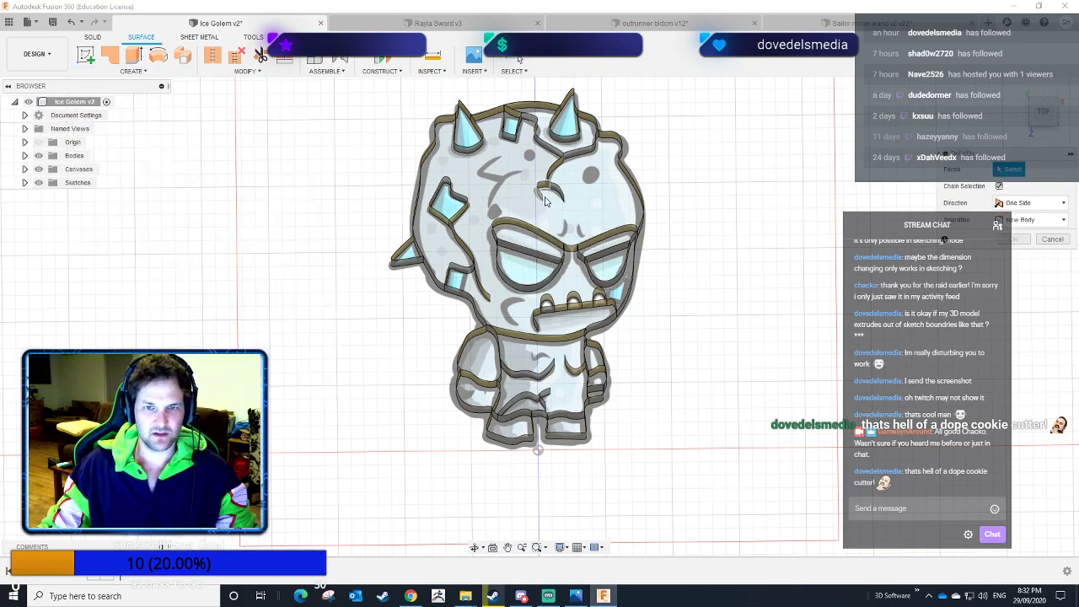
click(516, 135)
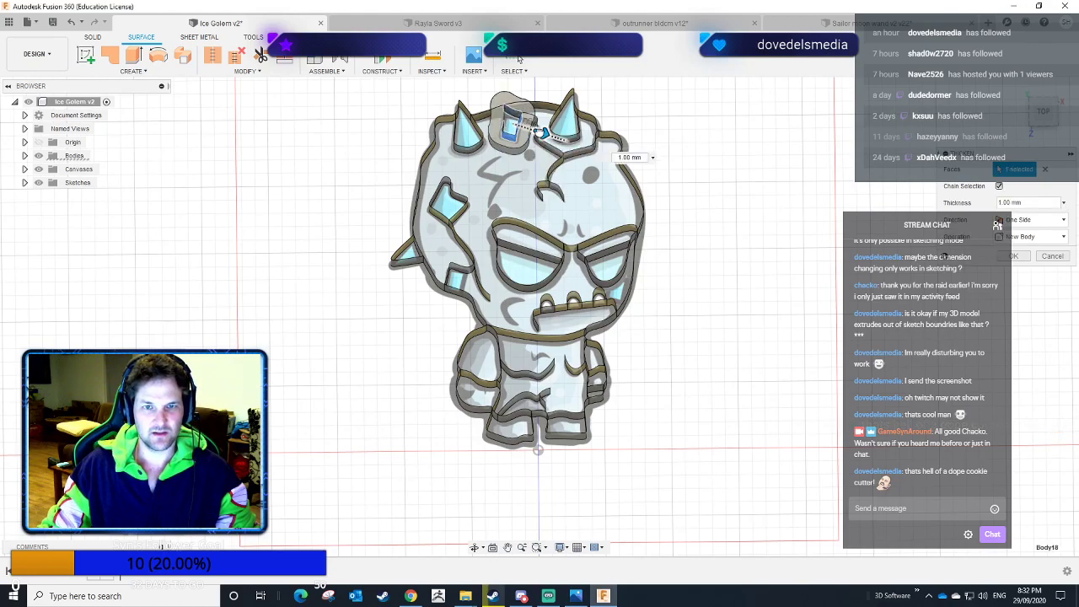
drag(540, 133, 537, 131)
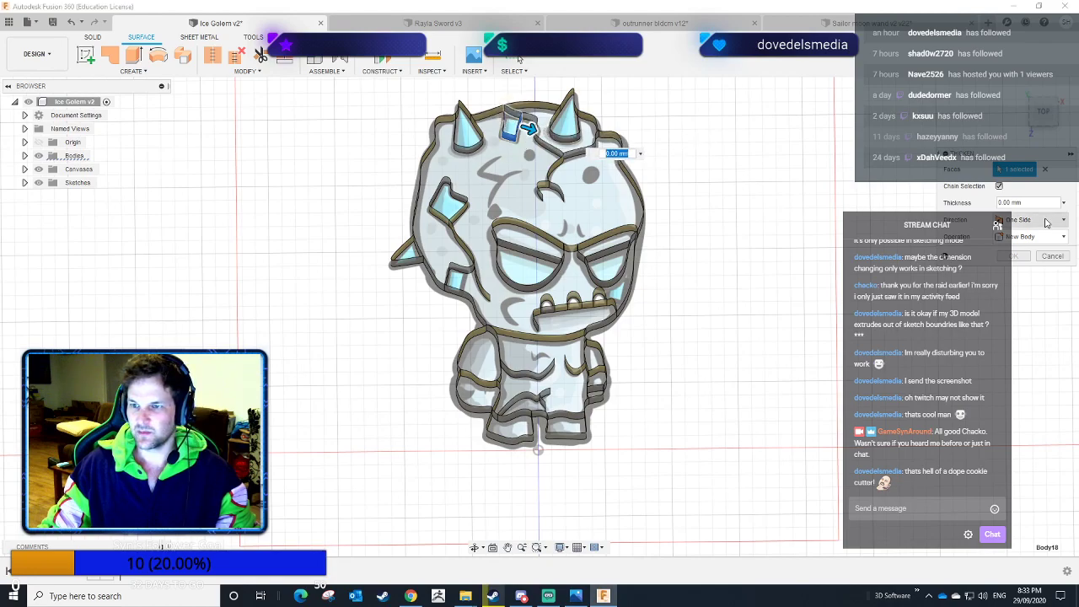
click(1035, 220)
click(1024, 248)
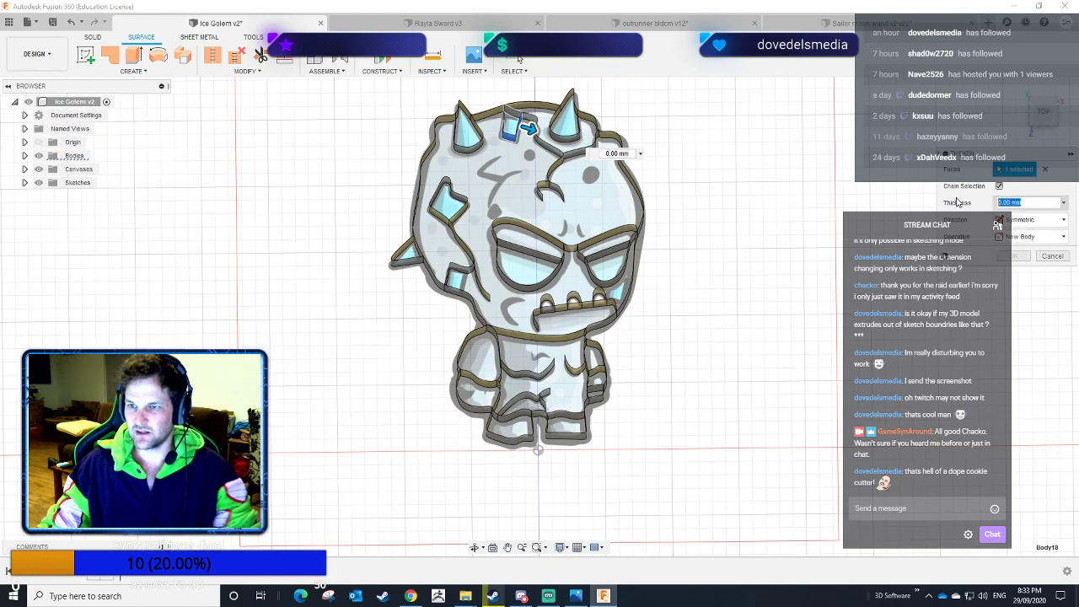
text(1)
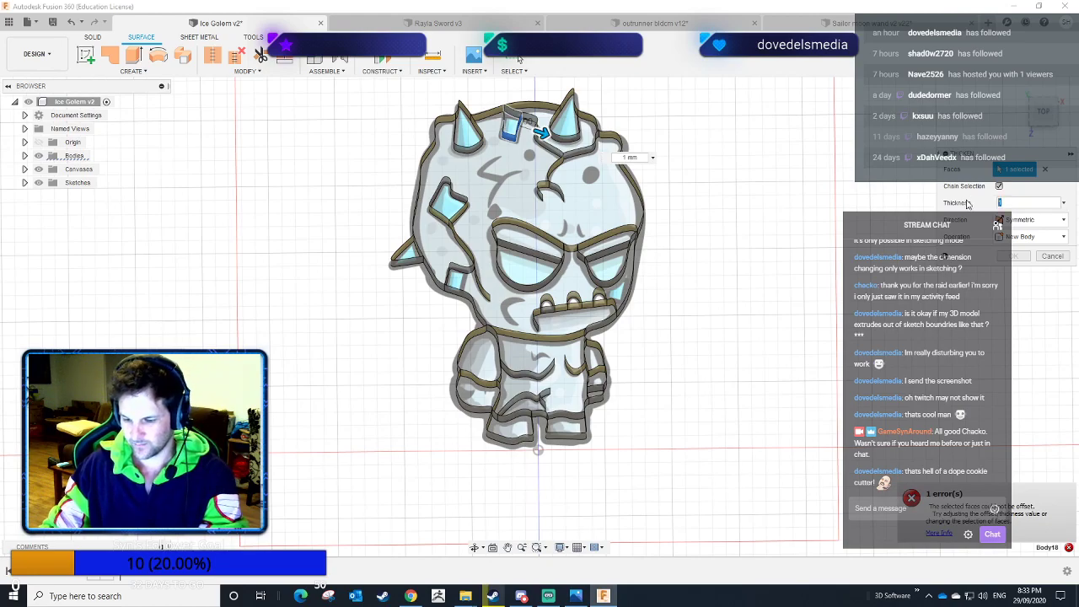
text(.4)
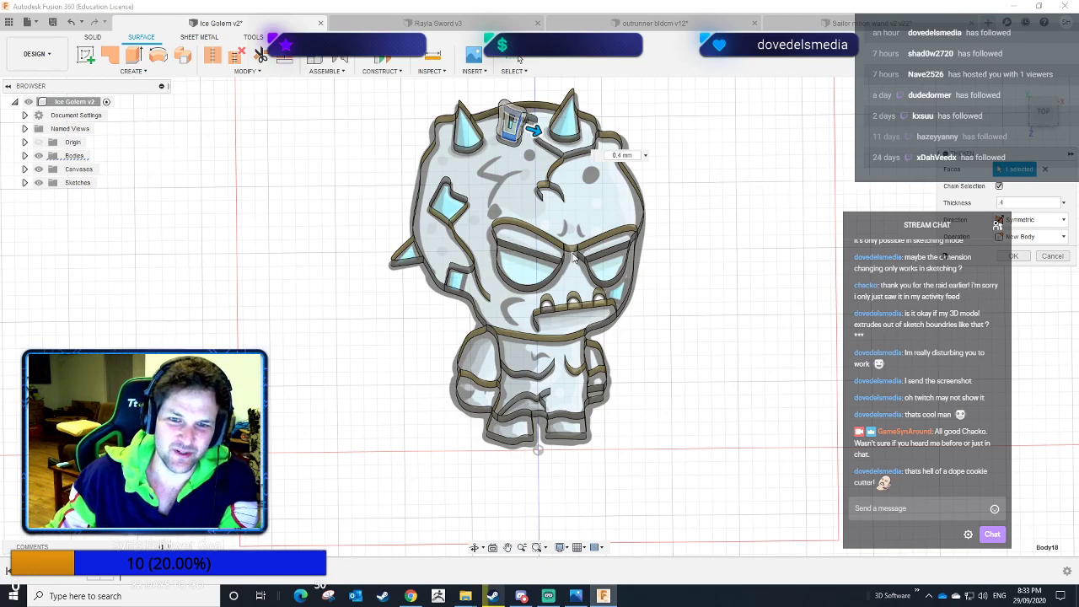
scroll(584, 254, up, 1)
scroll(584, 254, up, 5)
scroll(641, 280, down, 6)
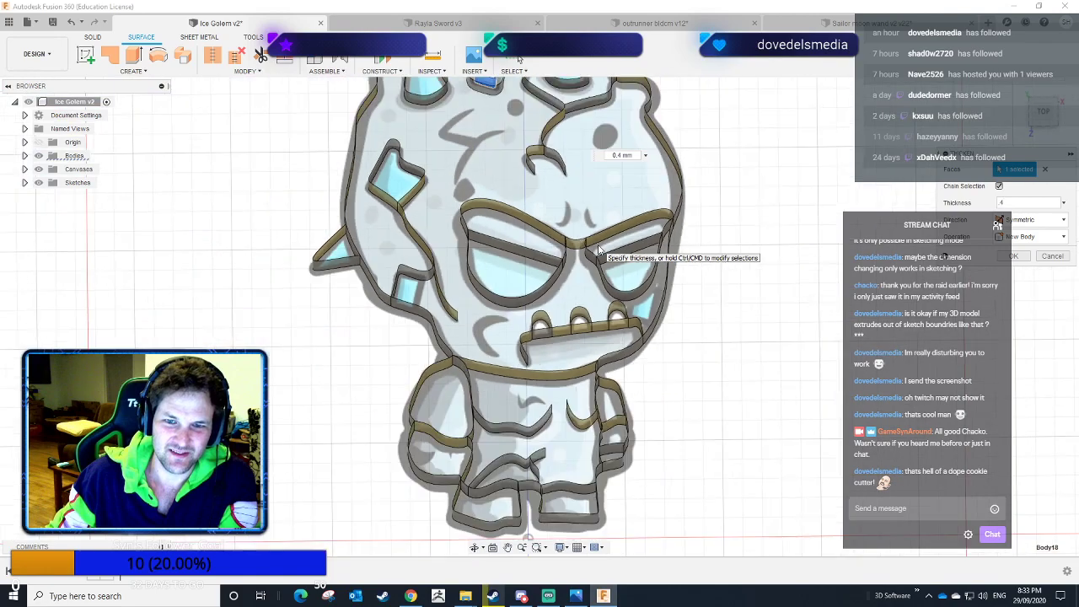
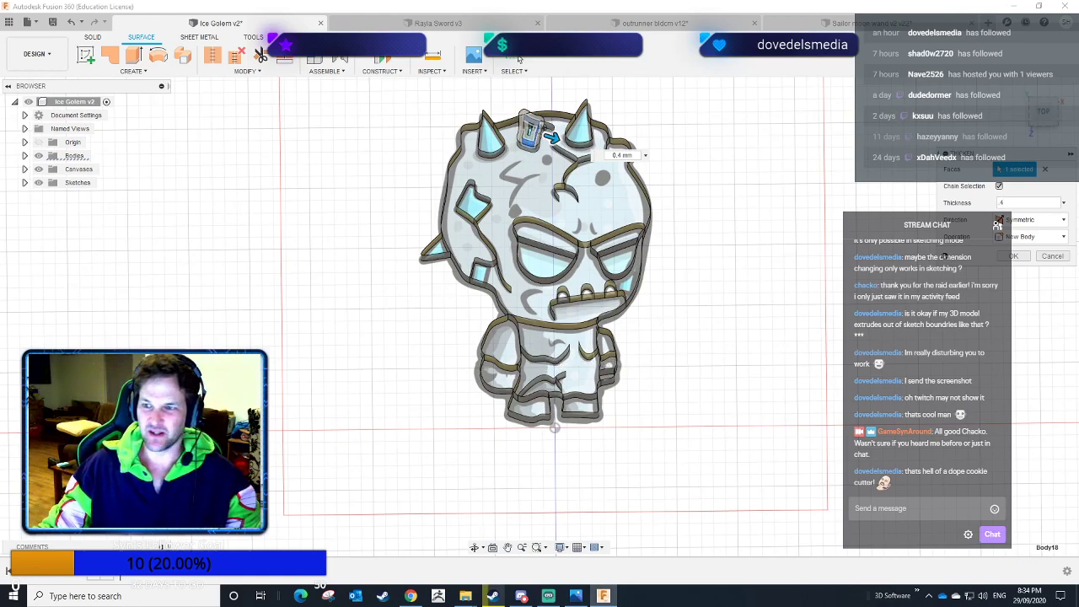
click(1053, 256)
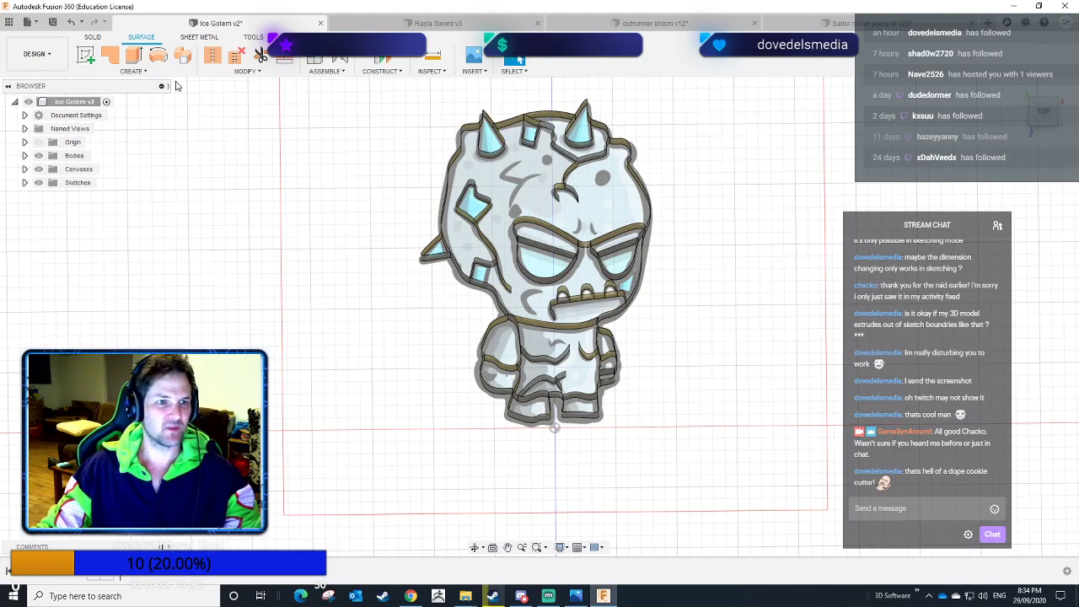
Try thickening all the golem surfaces symmetrically as new bodies, with 0.4 mm and 1 mm, and cancel it.
drag(703, 100, 295, 469)
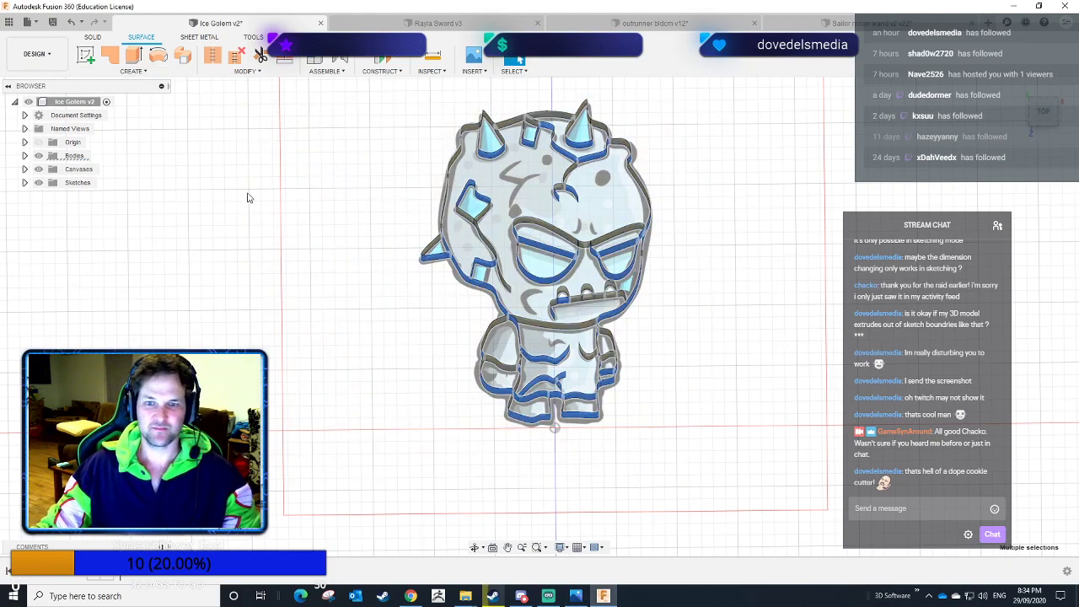
click(133, 70)
click(94, 233)
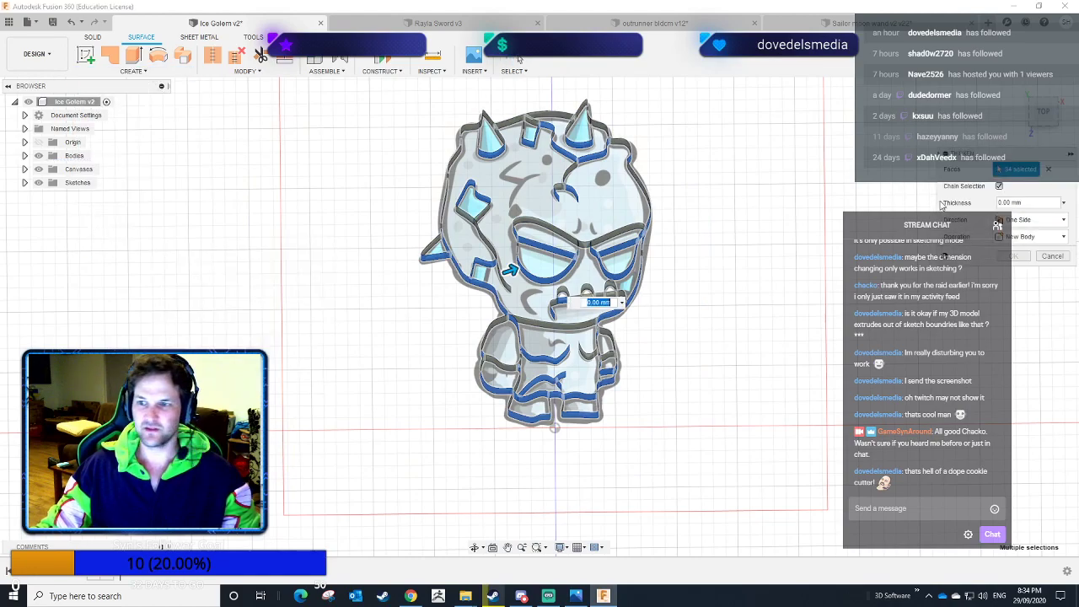
click(1037, 220)
click(1028, 247)
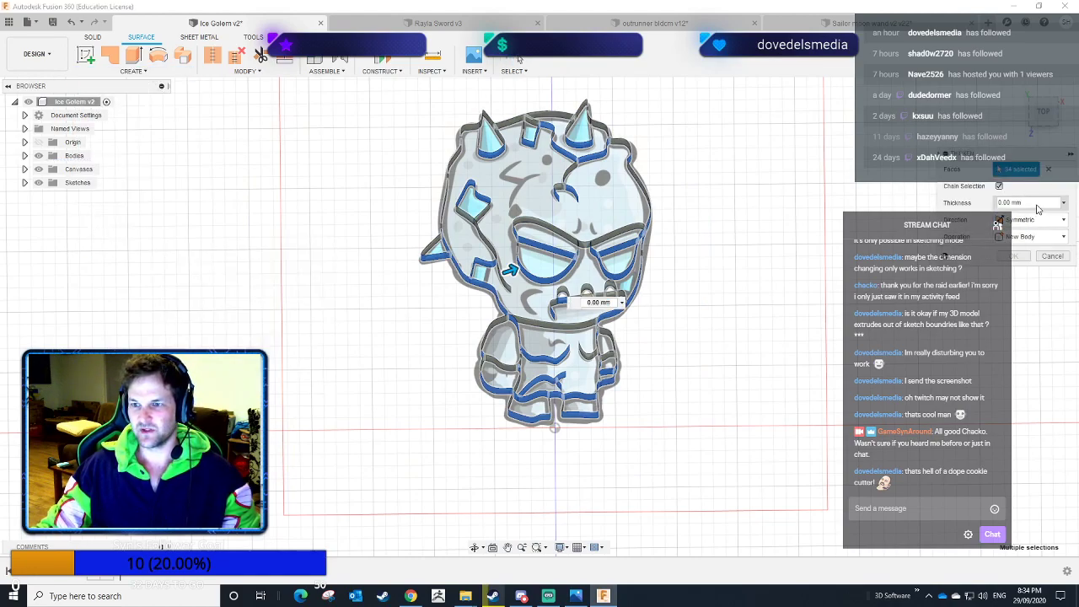
text(4)
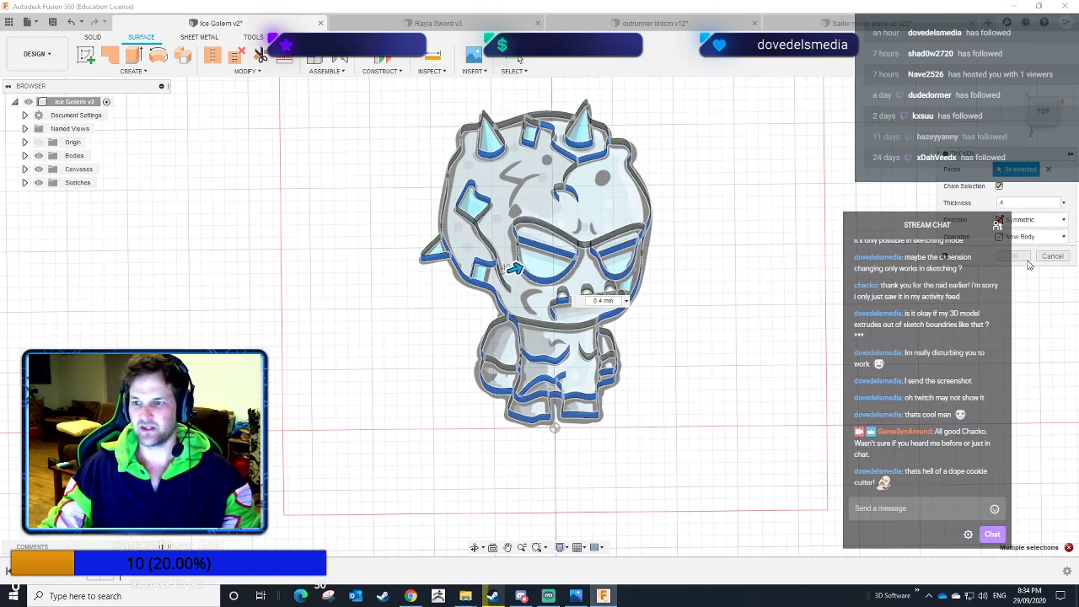
mouse_move(517, 260)
mouse_down()
mouse_move(485, 274)
mouse_move(550, 256)
mouse_move(446, 282)
mouse_move(408, 307)
mouse_move(520, 271)
mouse_up()
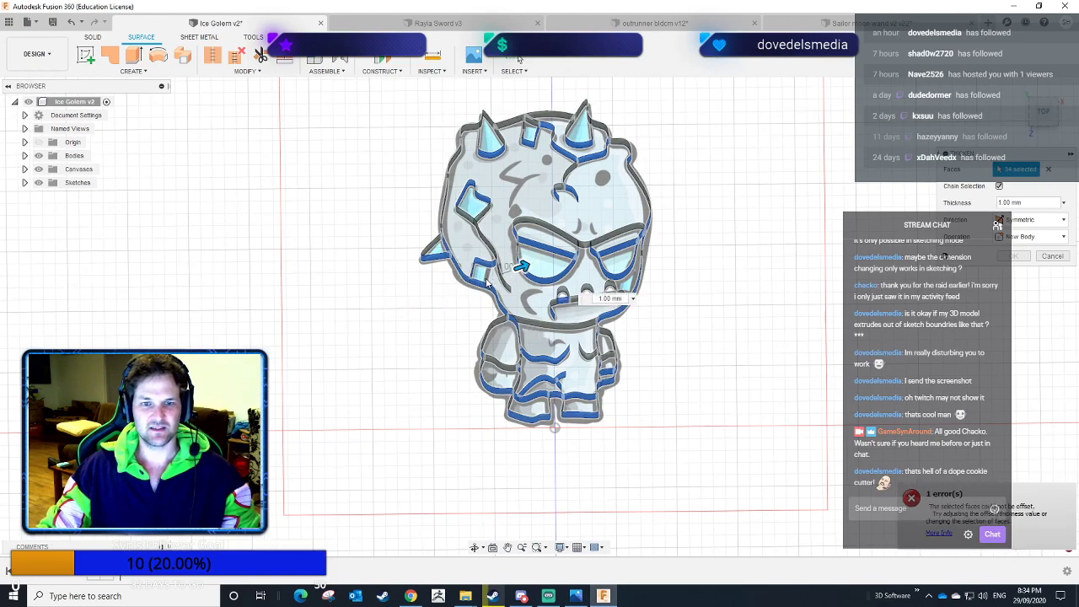
key(Escape)
Examine the extruded walls from the top view, around the small square crystal on the head's lower-left edge.
scroll(468, 290, up, 2)
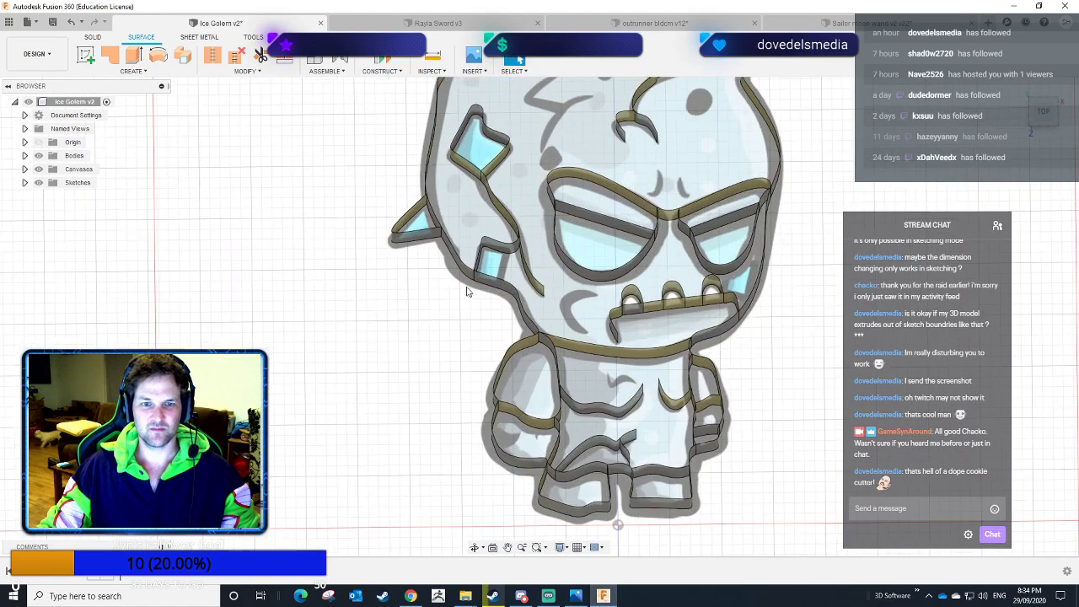
scroll(468, 291, up, 4)
scroll(481, 261, down, 5)
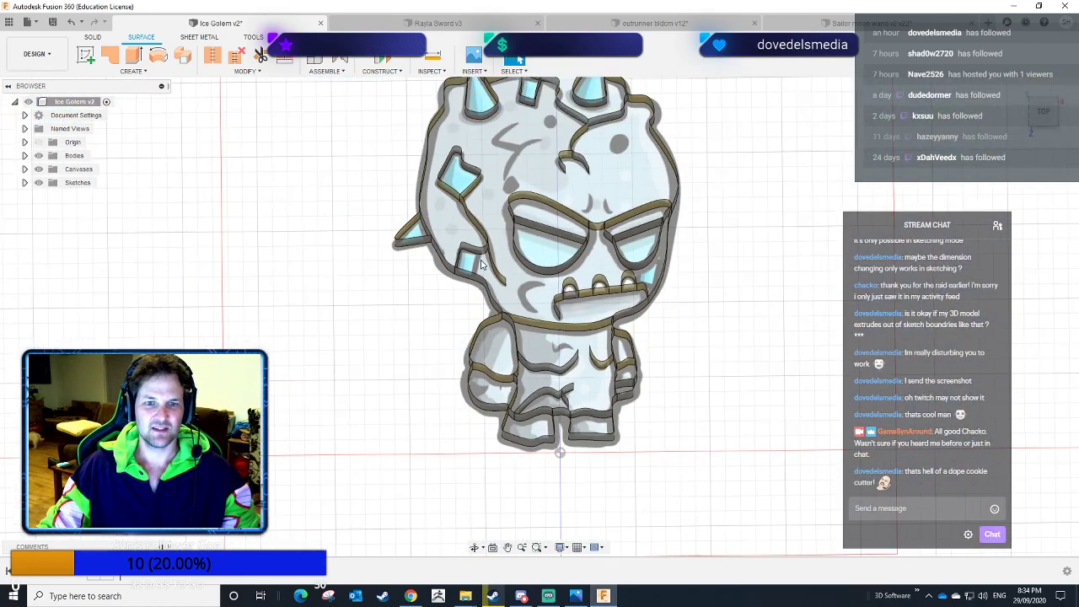
scroll(481, 264, down, 3)
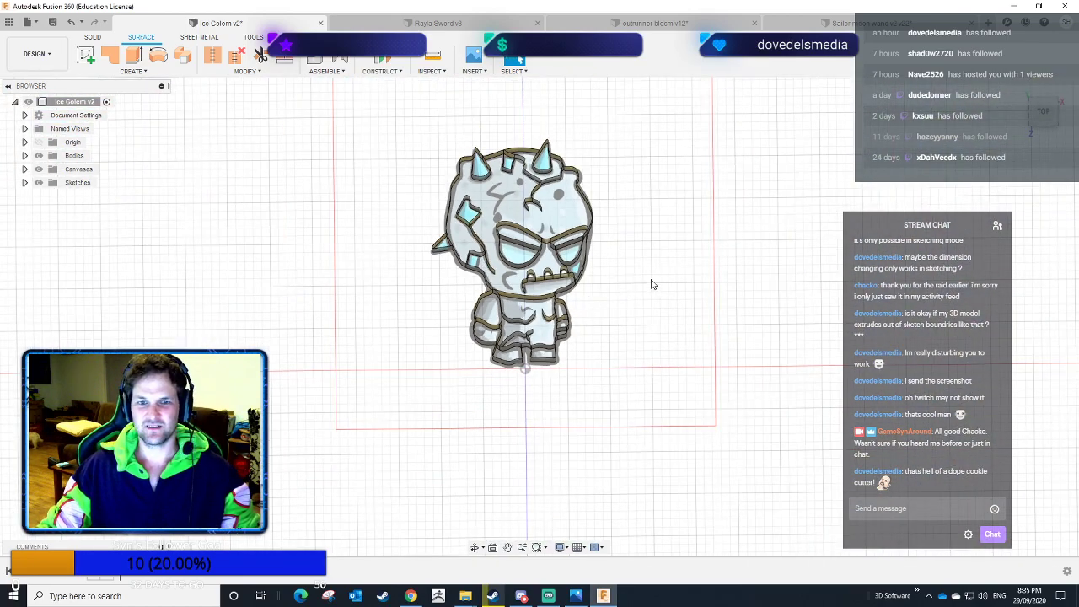
click(1045, 115)
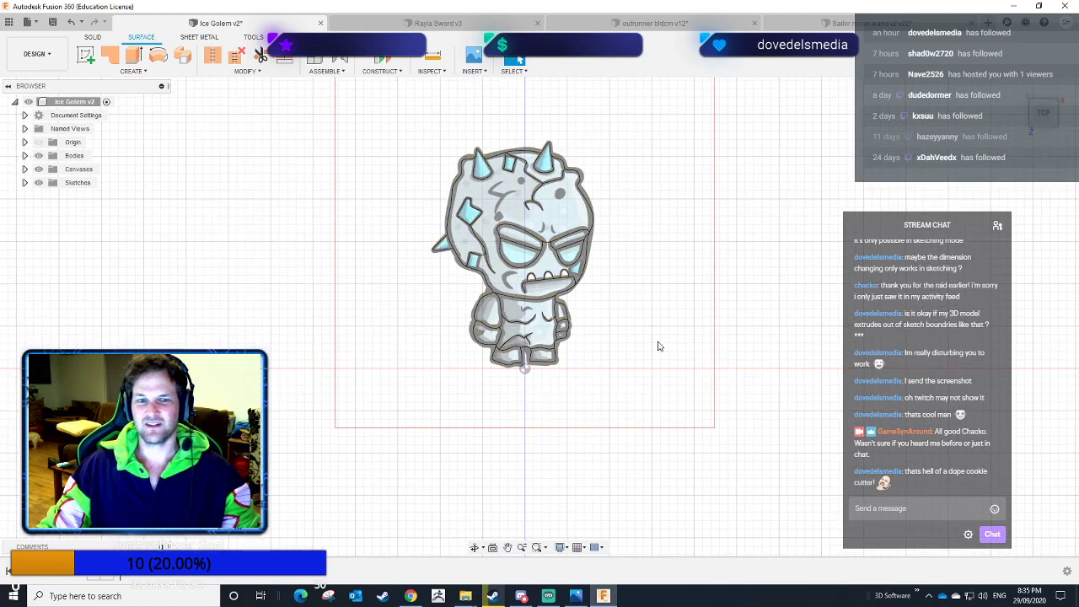
scroll(481, 268, up, 10)
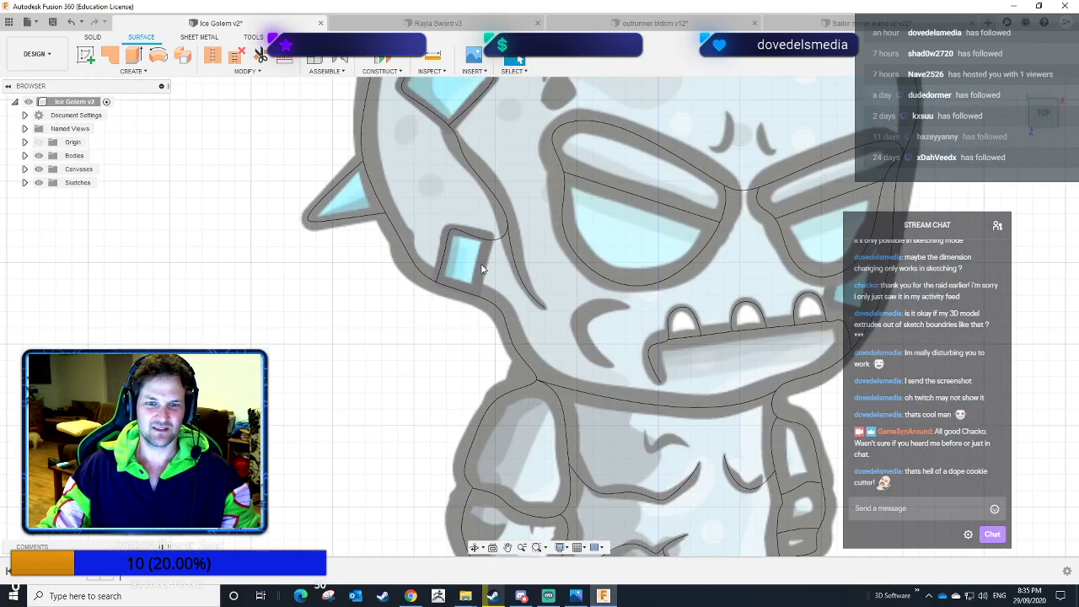
scroll(482, 268, down, 3)
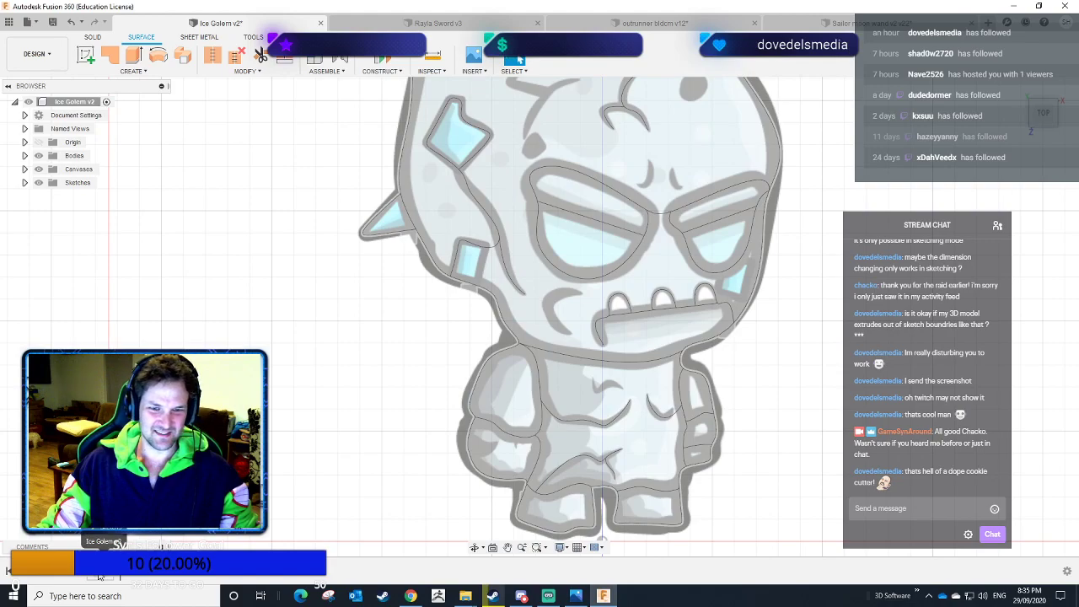
Open the golem sketch for editing and finish it, checking its curves against the extruded surfaces.
click(101, 577)
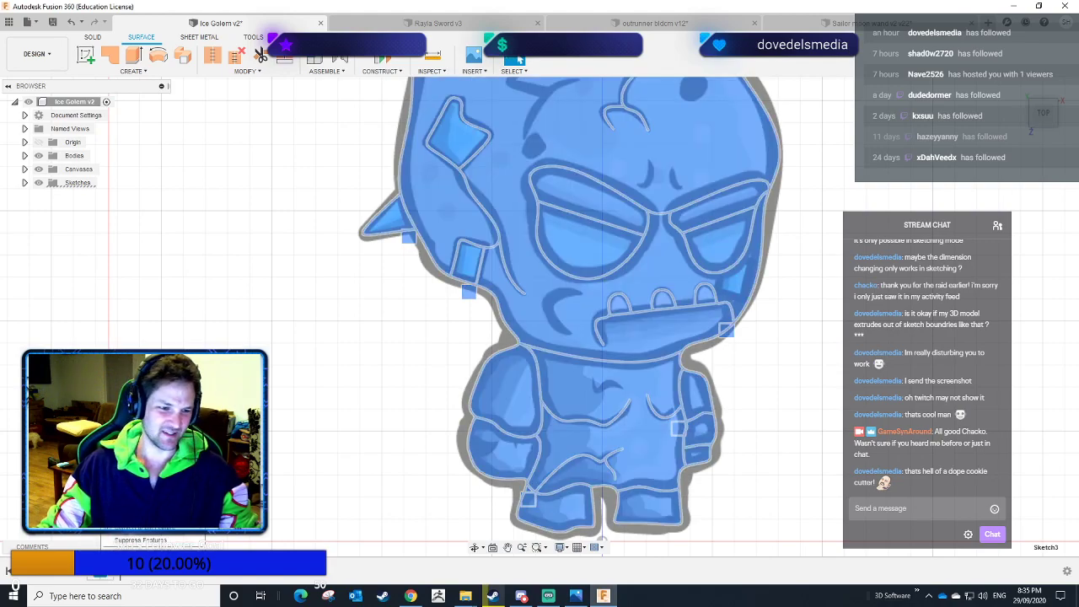
double_click(101, 578)
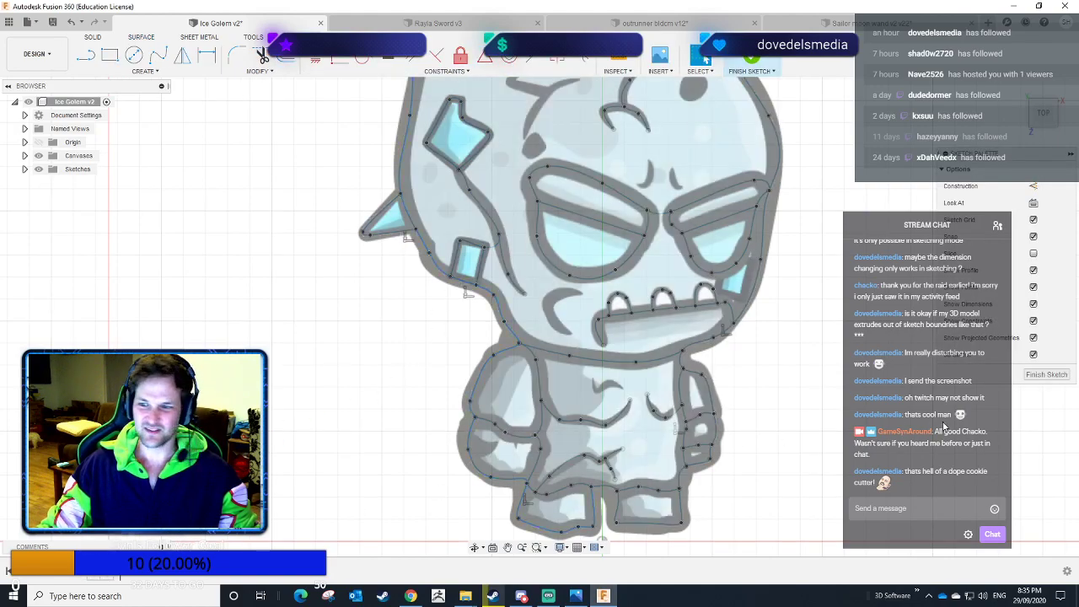
click(1046, 375)
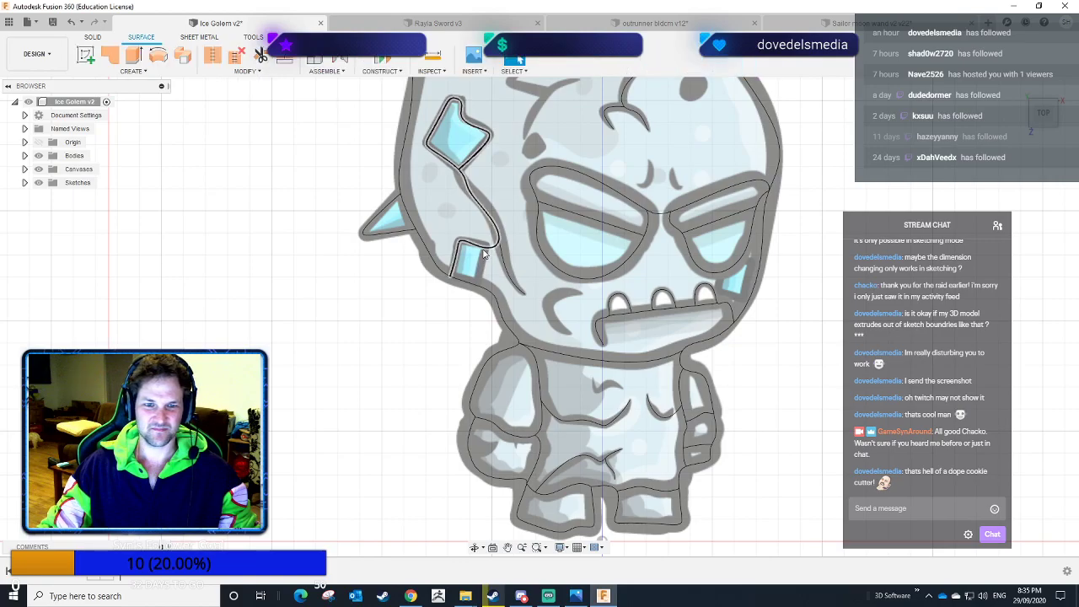
shift+middle_drag(465, 311, 410, 358)
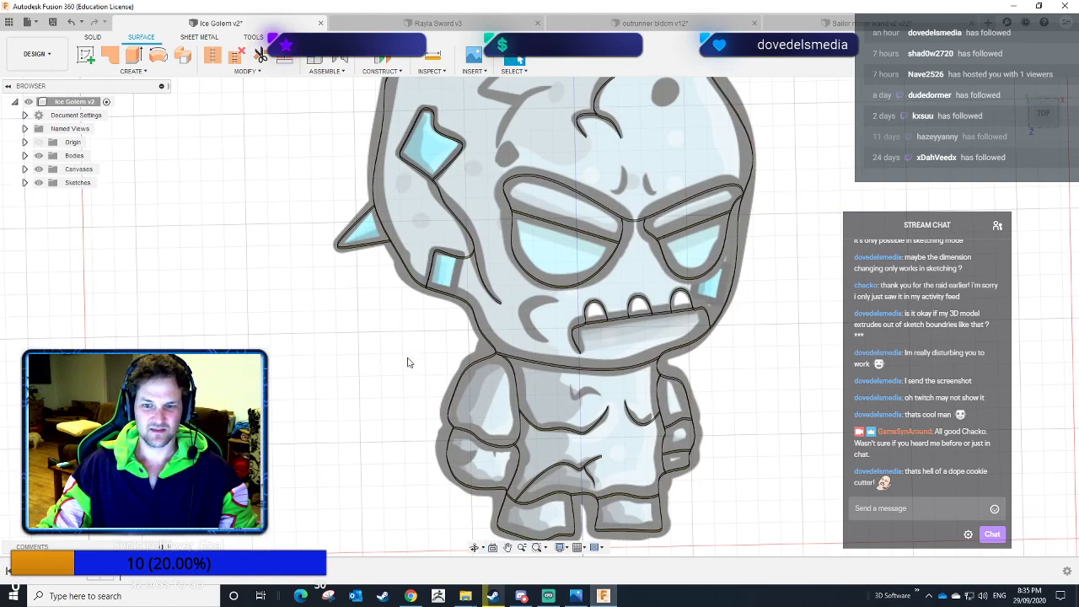
click(1040, 112)
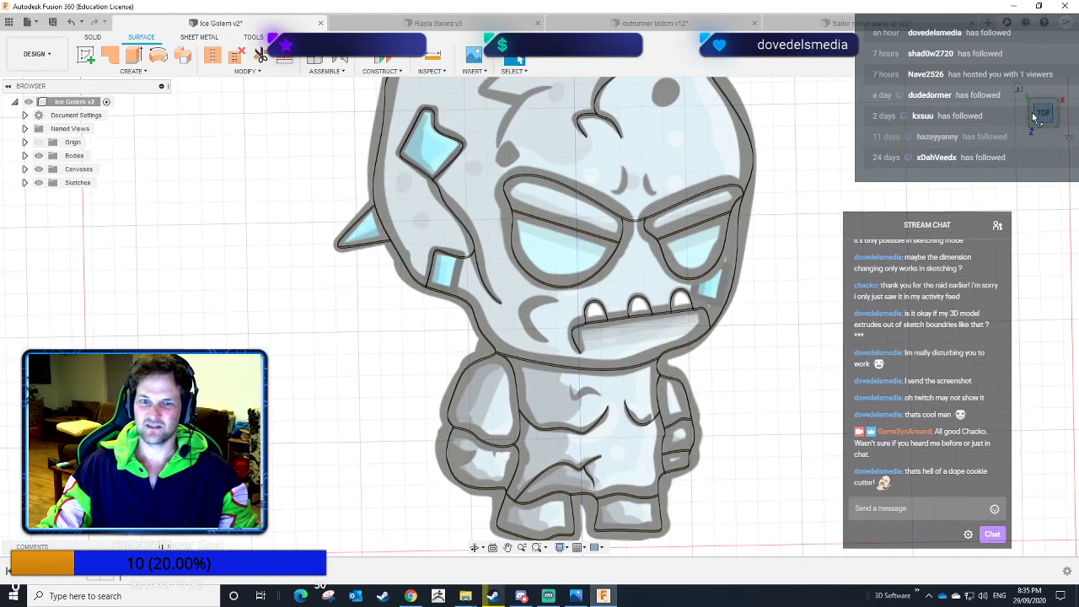
Edit the surface Extrude and try to add the right side line of the small square crystal to its profiles.
double_click(118, 574)
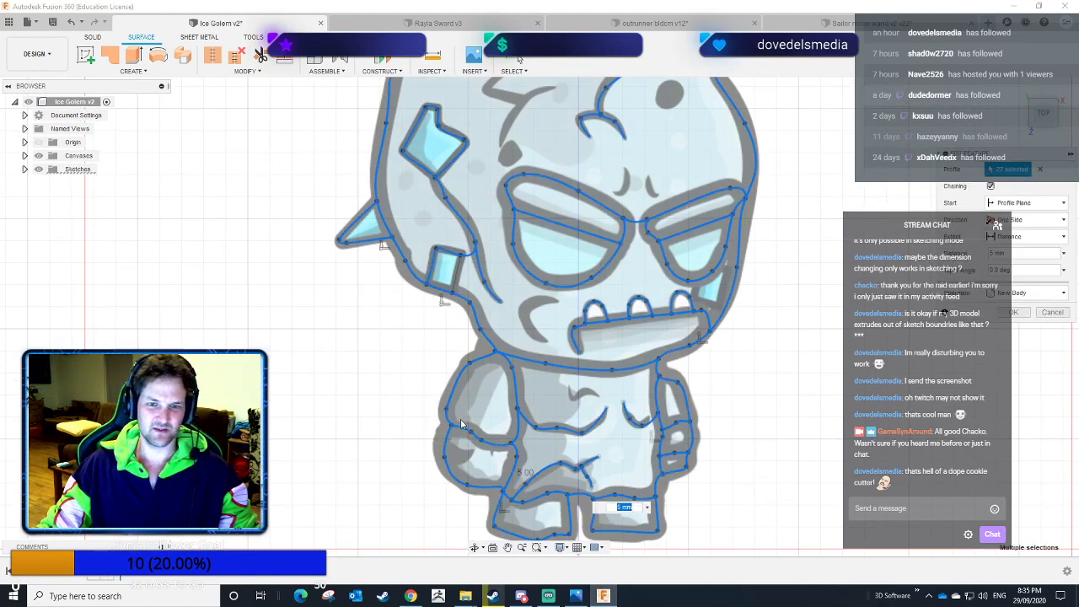
click(458, 279)
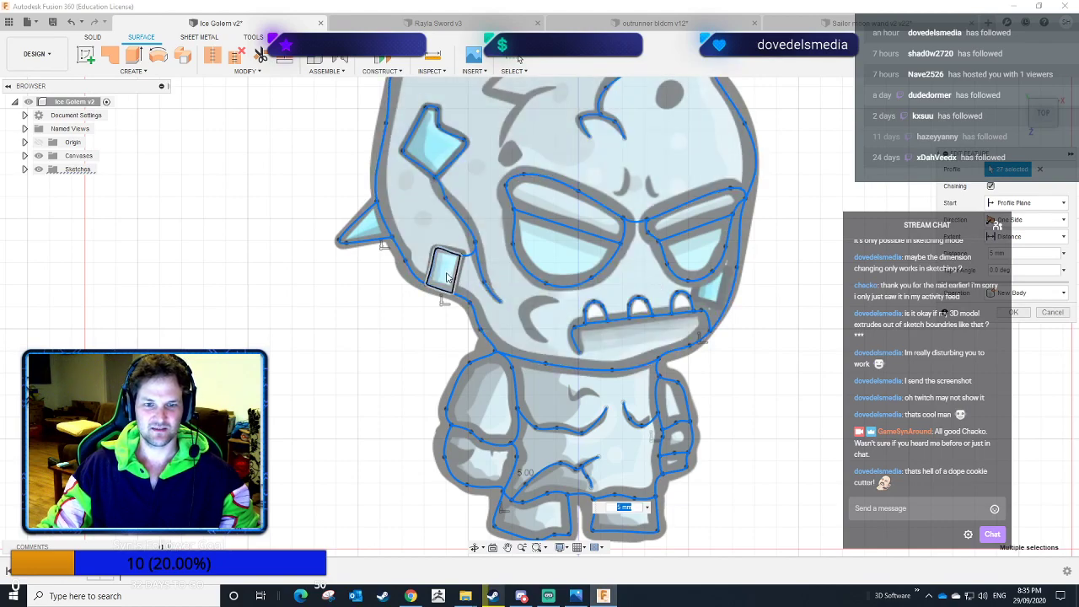
click(460, 271)
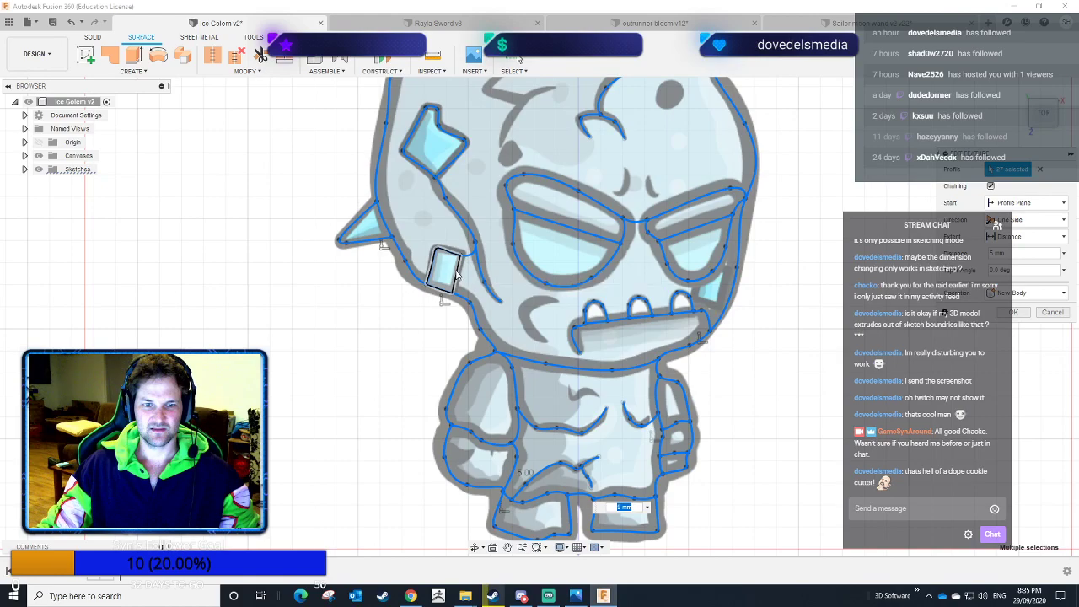
click(453, 276)
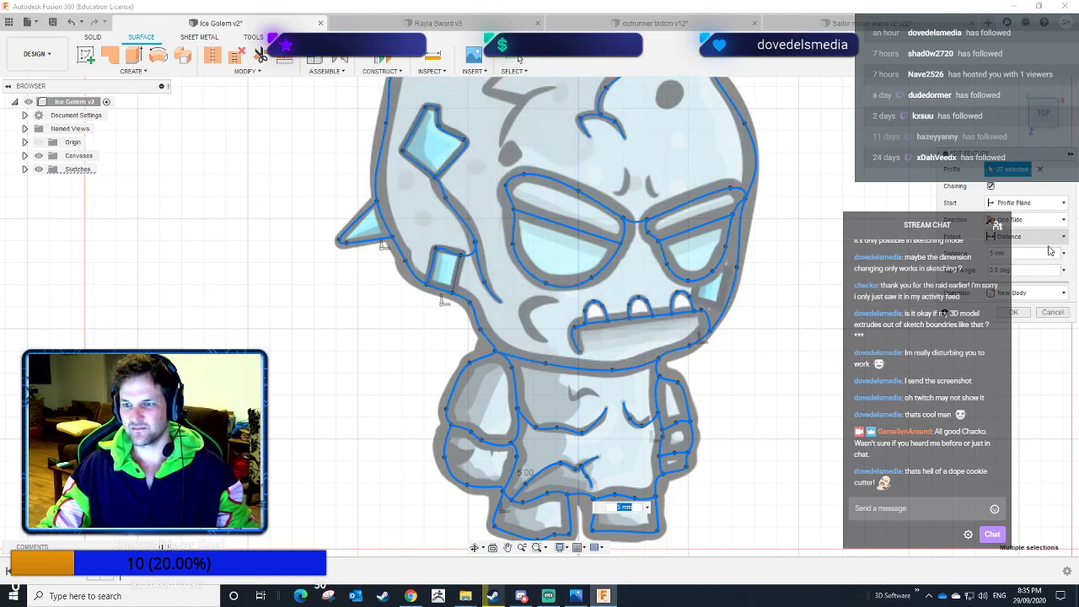
click(464, 303)
click(464, 303)
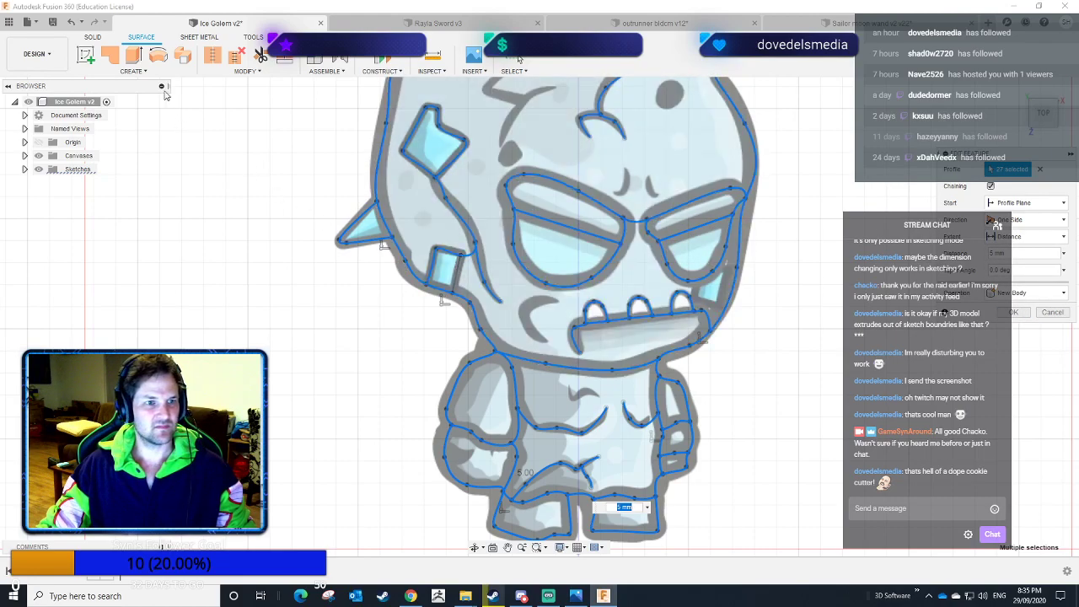
Examine the junction where the square crystal's right side line meets the curve at its upper corner.
scroll(455, 285, up, 10)
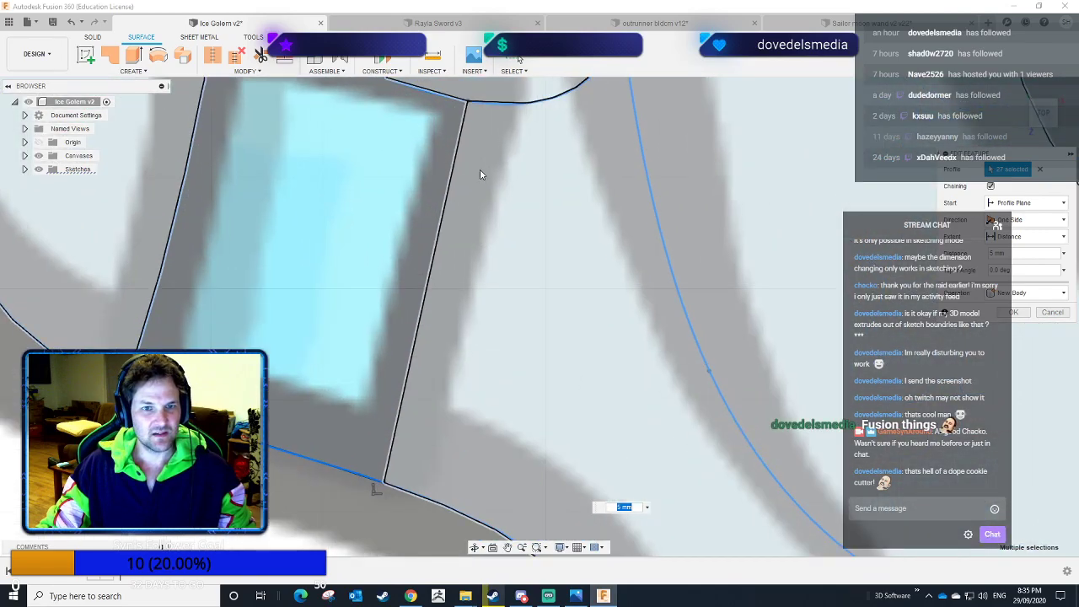
middle_drag(492, 202, 474, 403)
scroll(476, 308, up, 8)
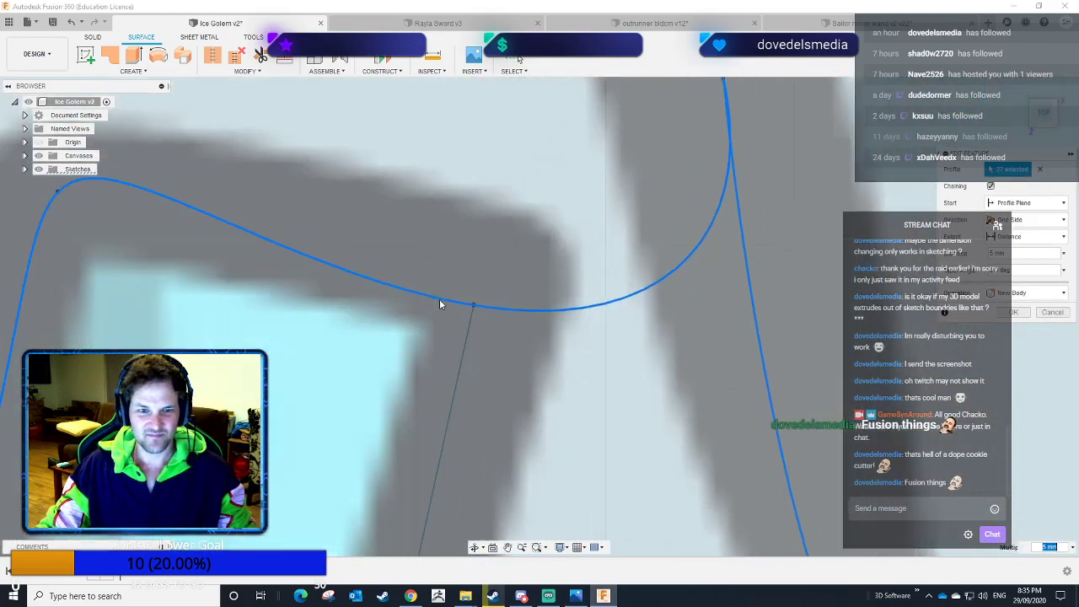
scroll(483, 308, up, 2)
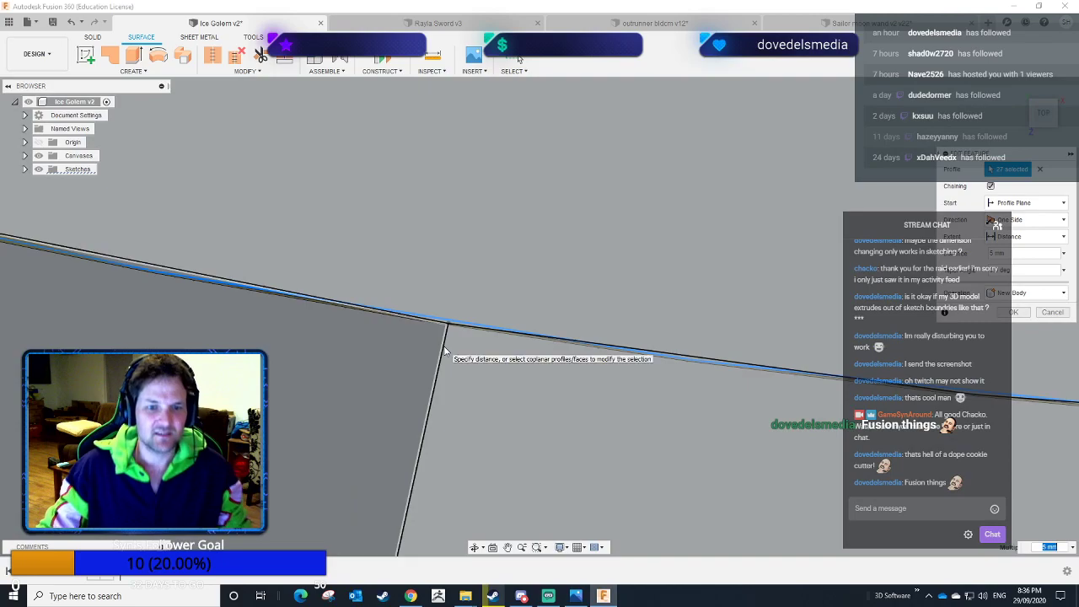
scroll(440, 377, down, 5)
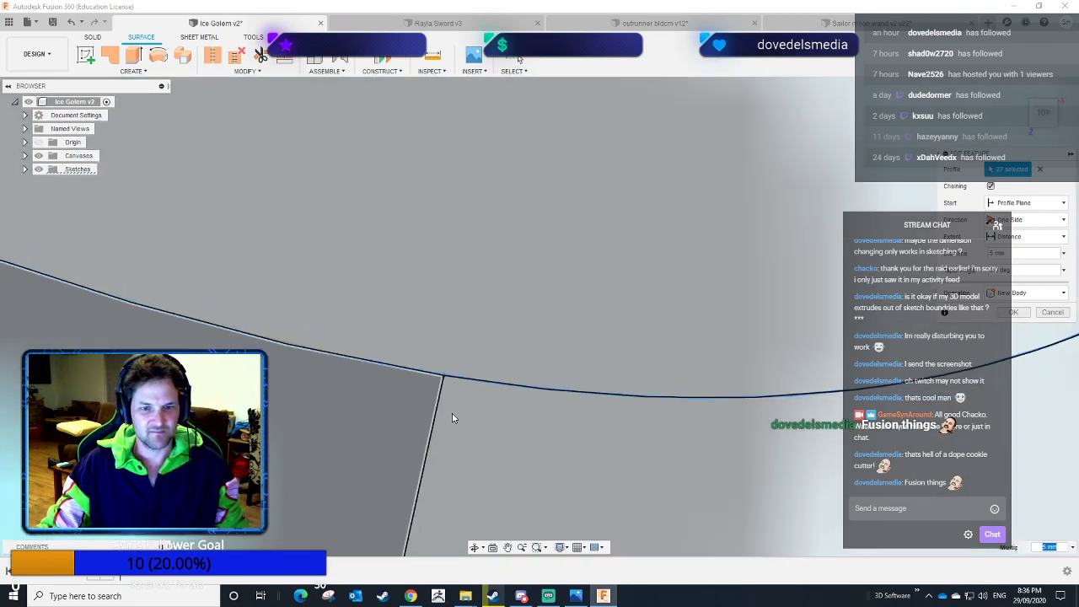
scroll(455, 434, down, 4)
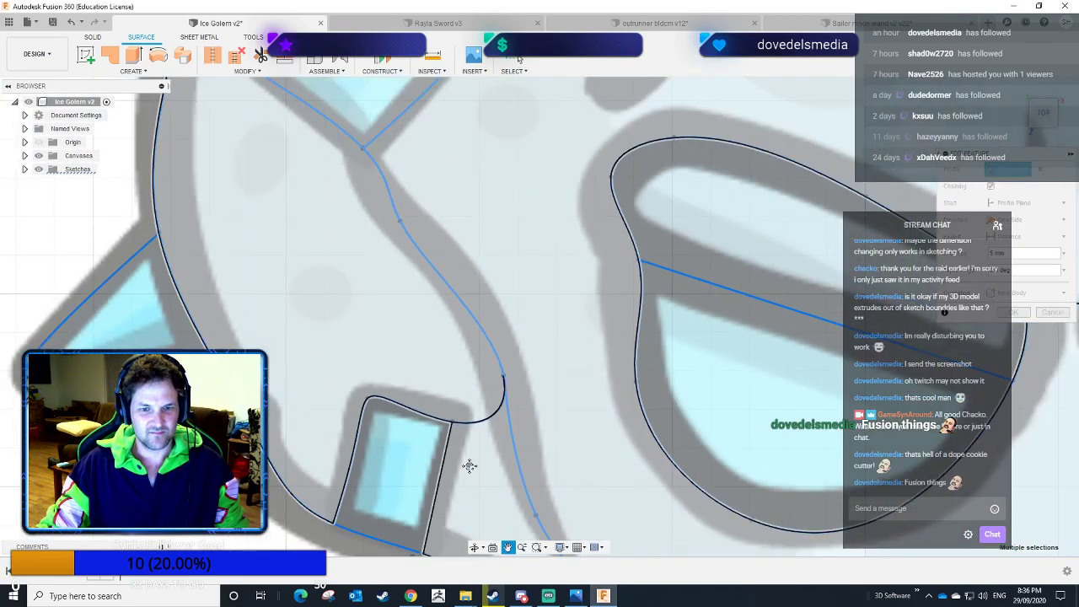
Try again to add the crystal's right side line to the Extrude profiles at its lower end, and cancel the edit.
scroll(475, 344, up, 4)
middle_drag(485, 388, 498, 375)
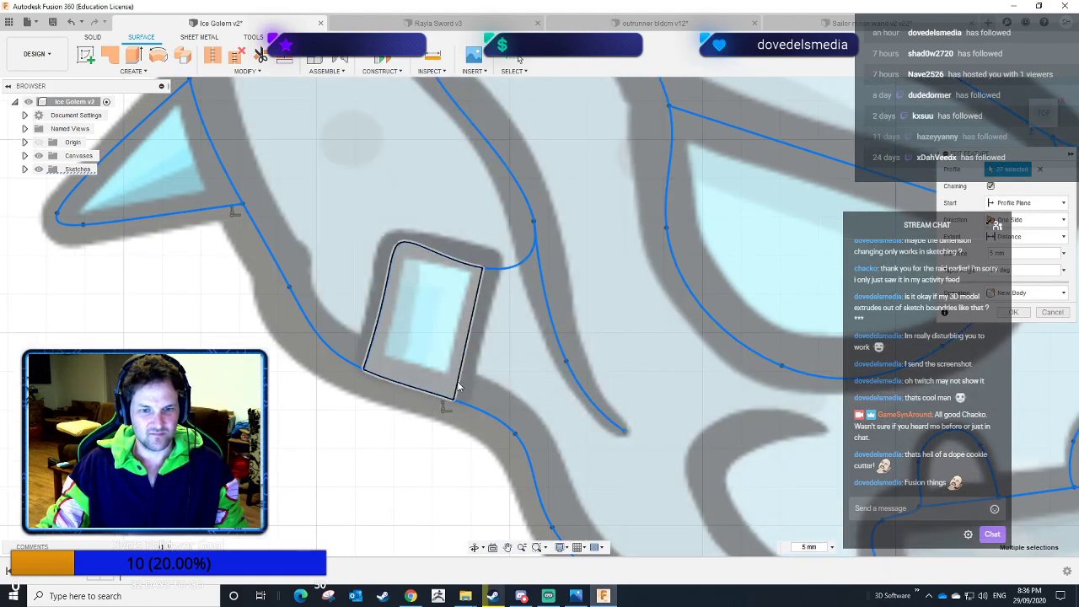
click(458, 387)
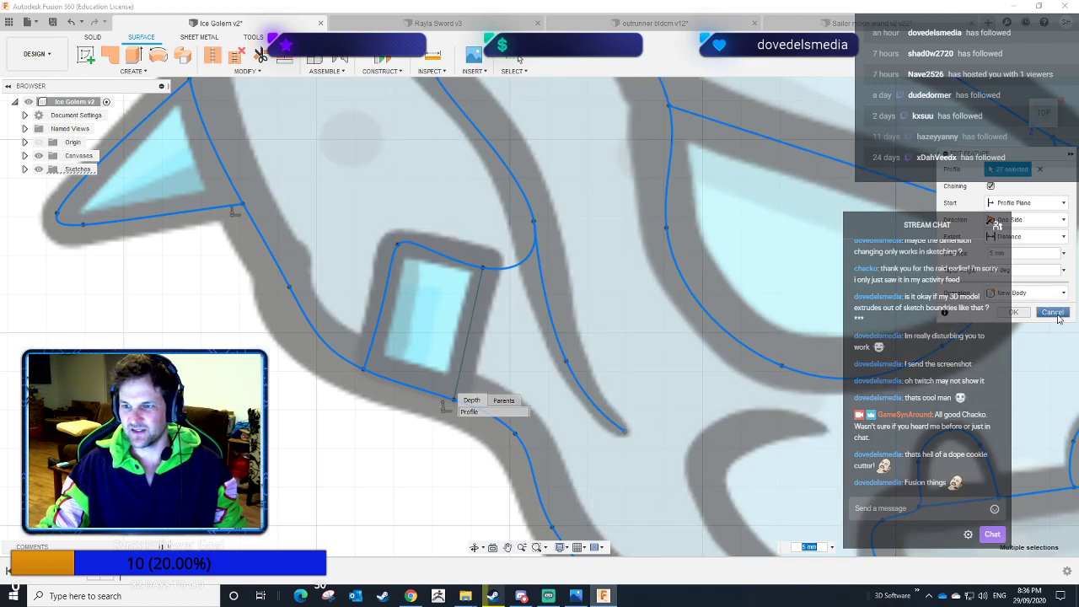
click(1052, 312)
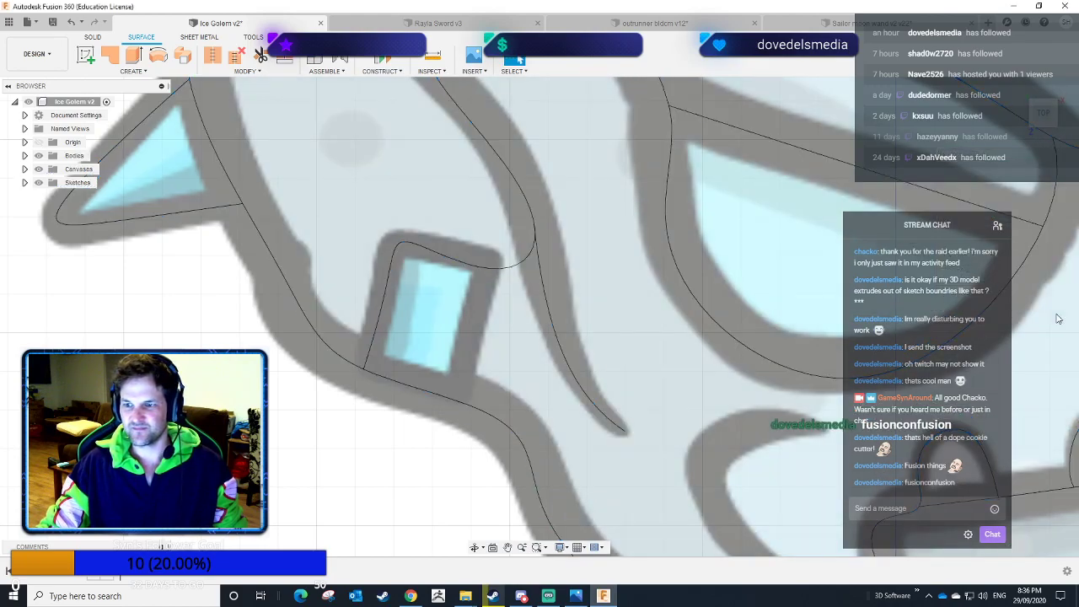
Open the golem sketch for editing and examine where the square crystal's right side line meets the outer head outline.
scroll(306, 428, down, 5)
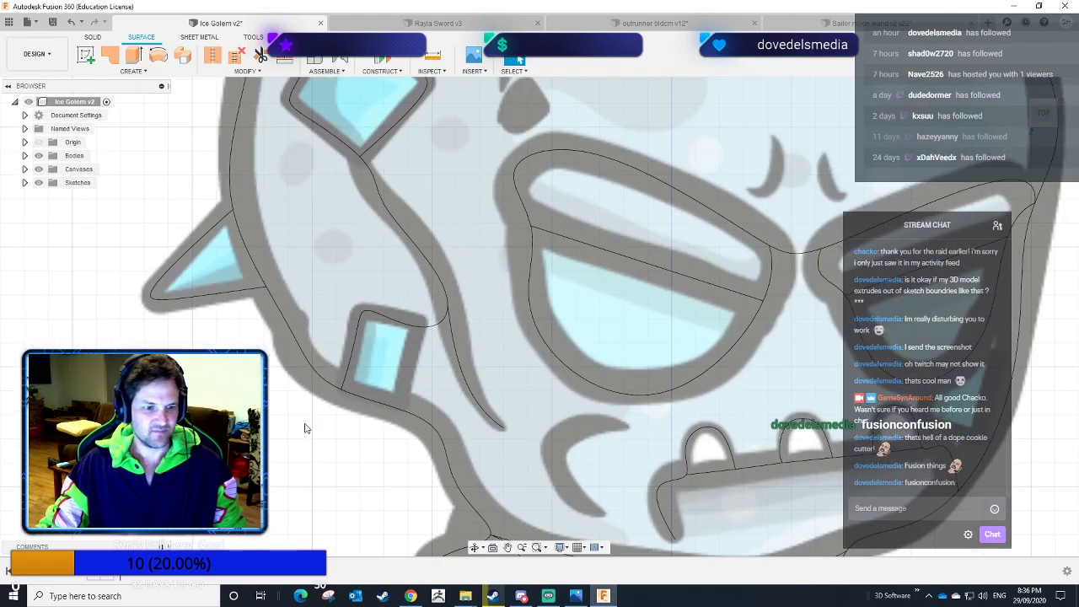
right_click(99, 575)
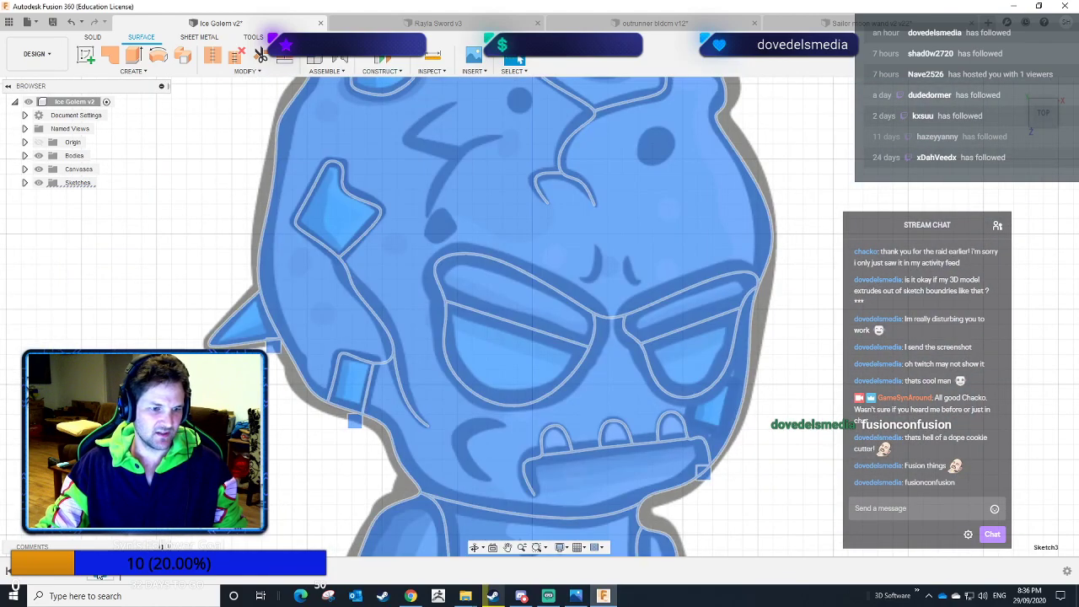
click(138, 423)
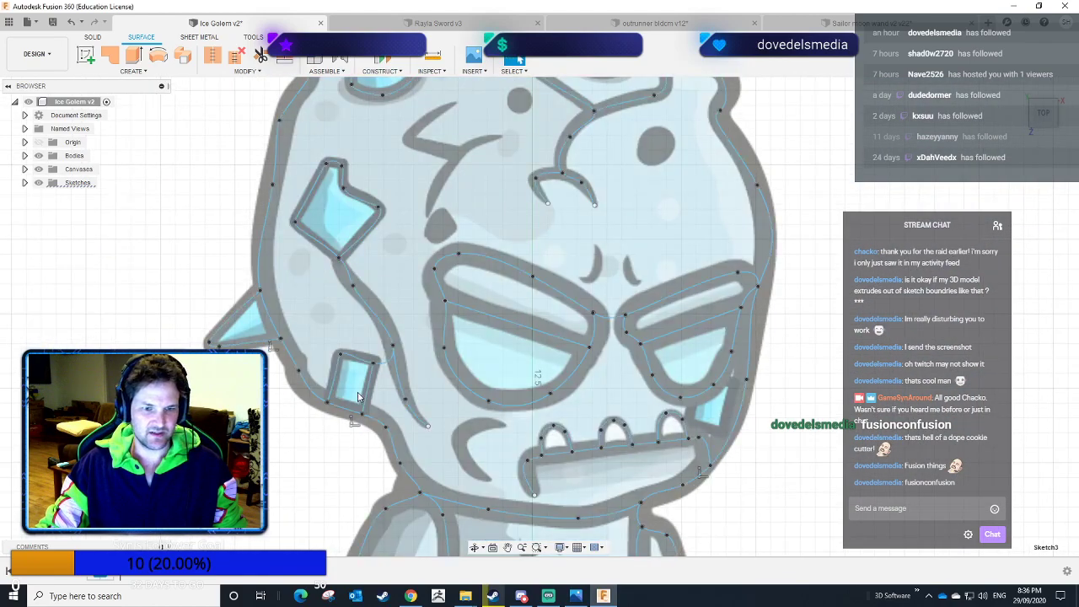
scroll(369, 388, up, 10)
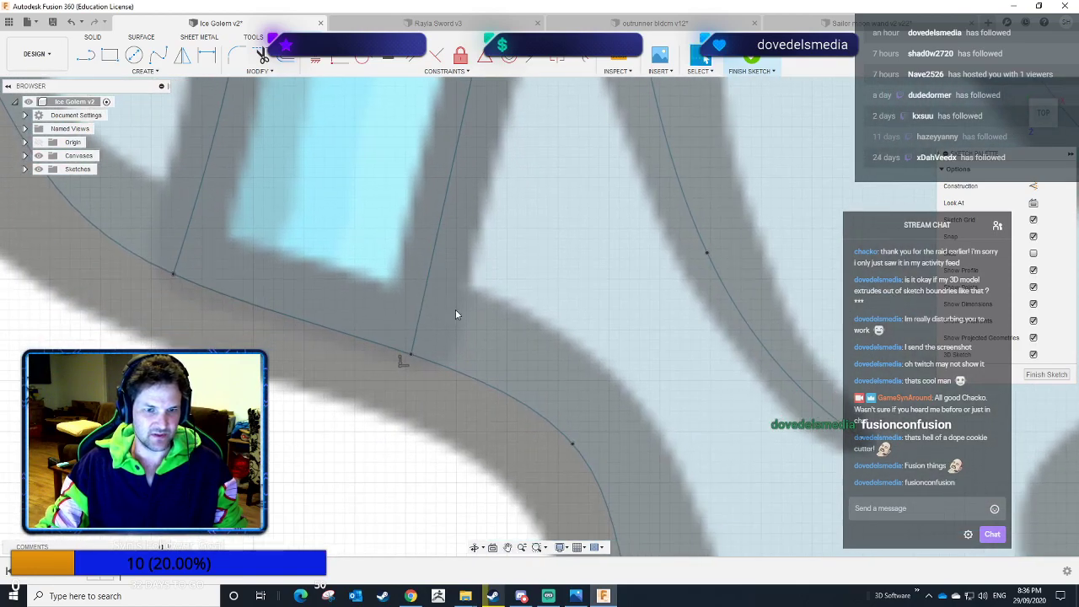
scroll(424, 356, up, 3)
mouse_move(424, 357)
middle_down()
mouse_move(379, 219)
mouse_move(354, 202)
mouse_move(411, 390)
middle_up()
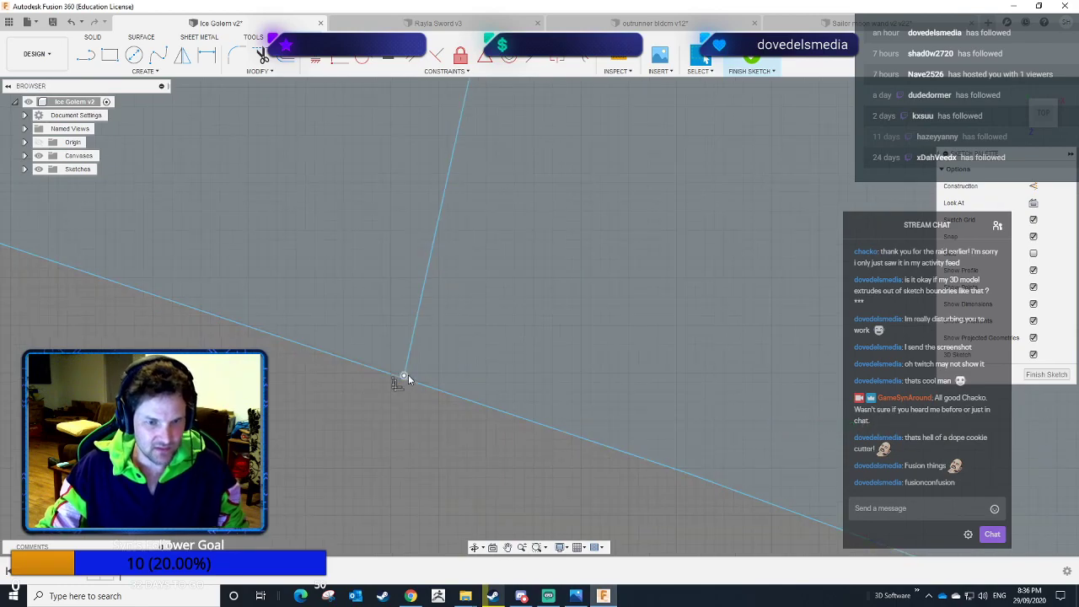
scroll(442, 289, down, 5)
scroll(552, 223, down, 4)
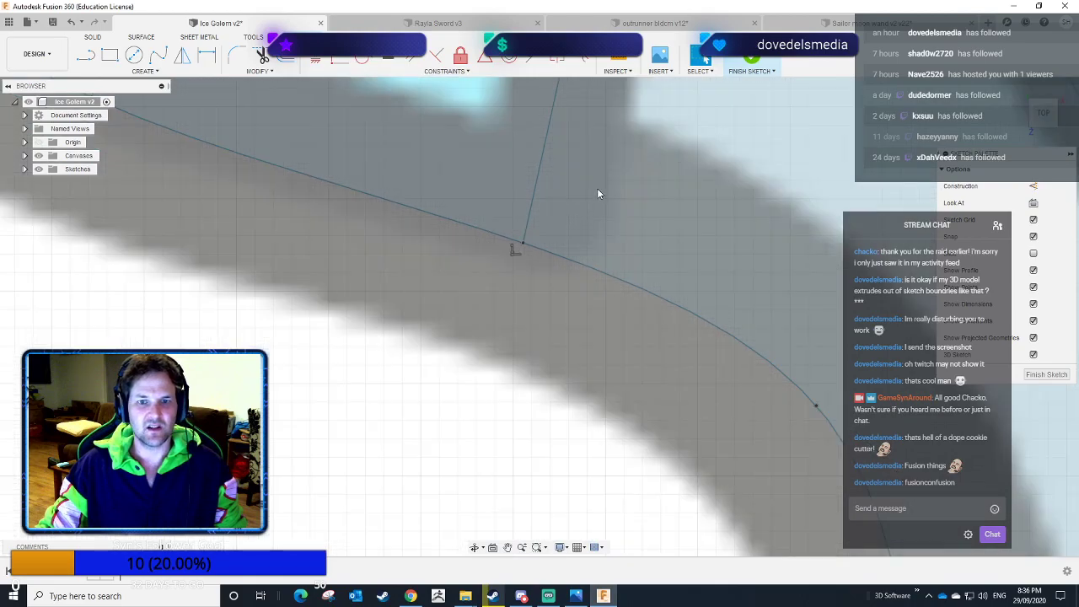
Delete the right side line of the small square crystal from the sketch.
scroll(597, 194, down, 8)
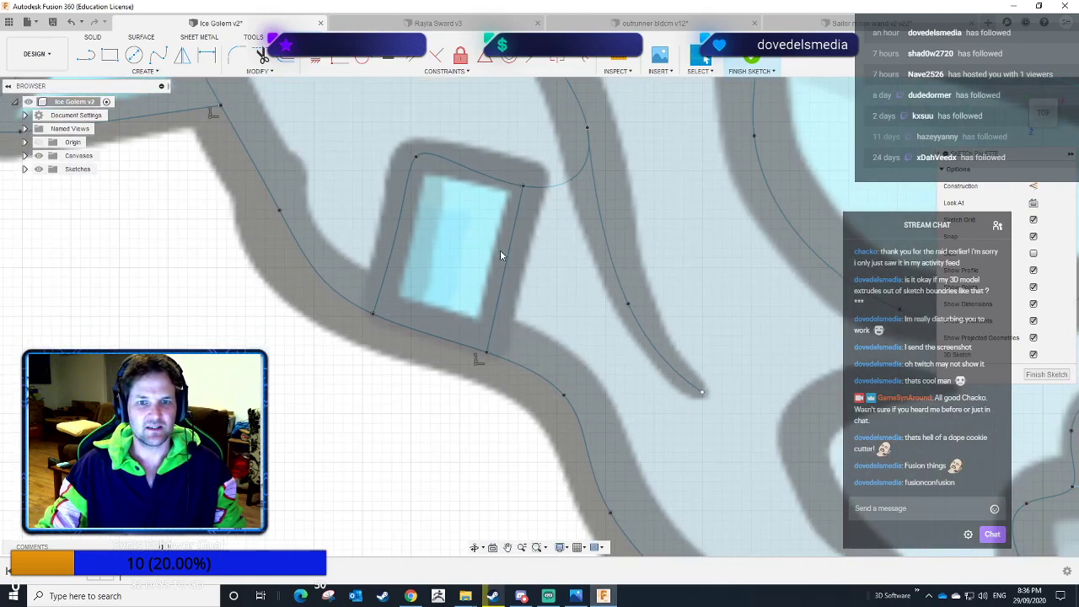
click(504, 254)
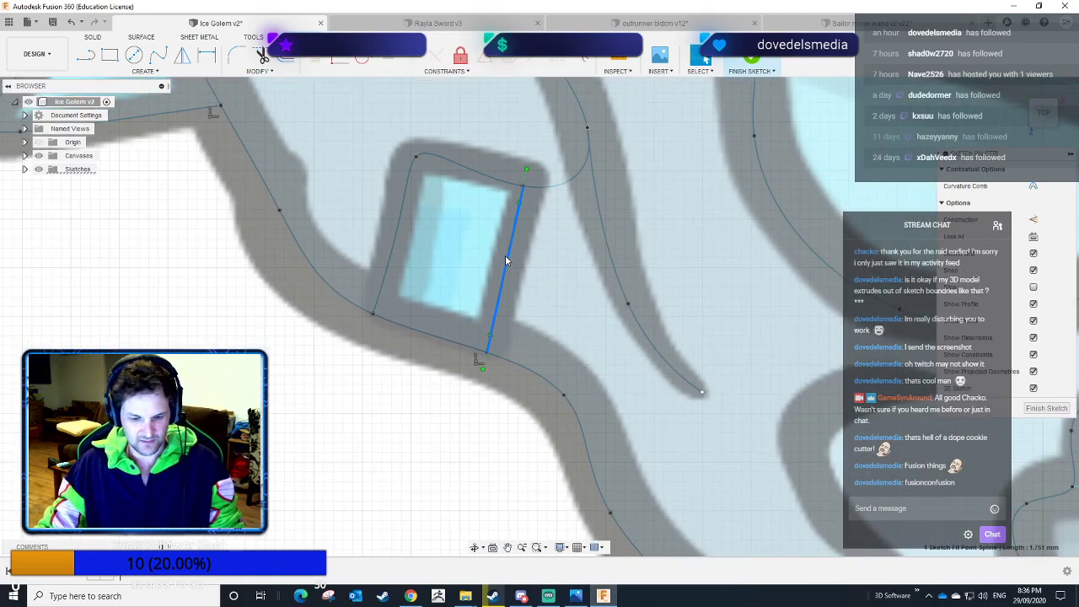
key(Delete)
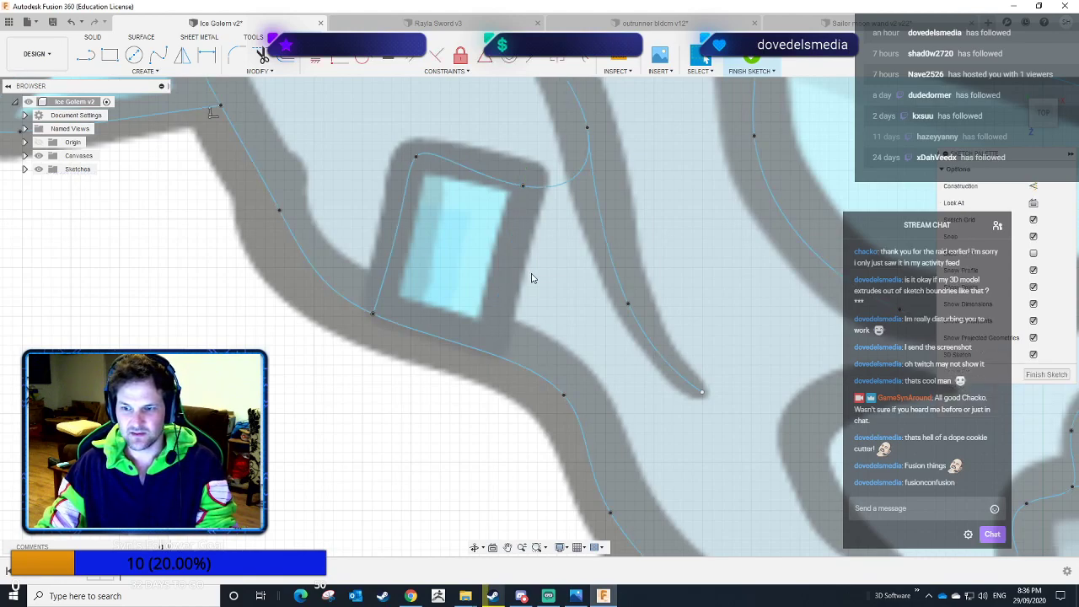
Redraw the square crystal's right side as a straight line about 1.75 mm long from its upper corner point to the outer head outline, and finish the sketch.
middle_drag(556, 314, 459, 321)
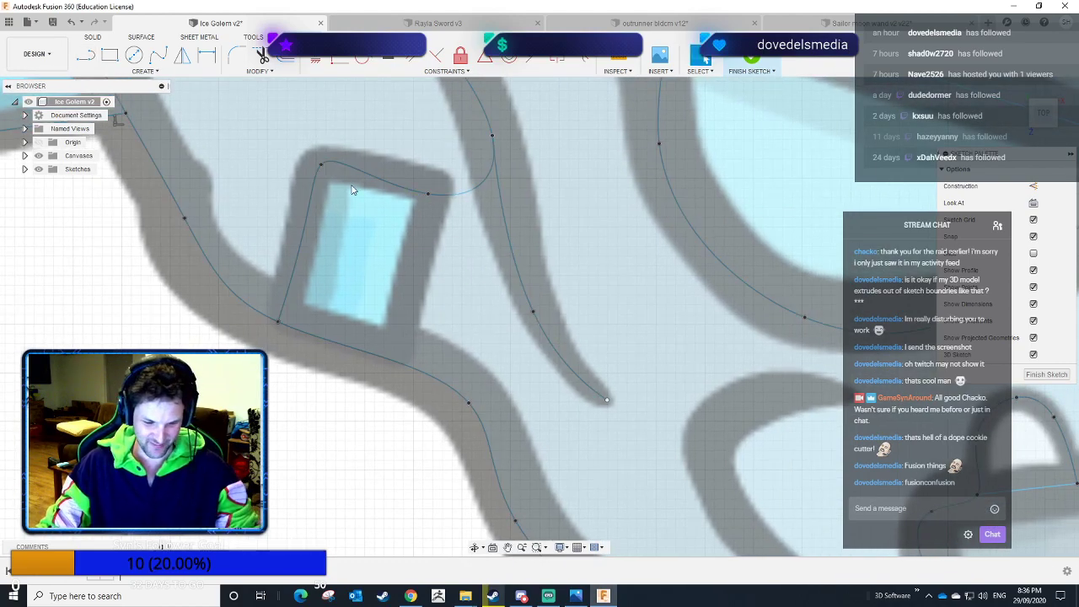
key(l)
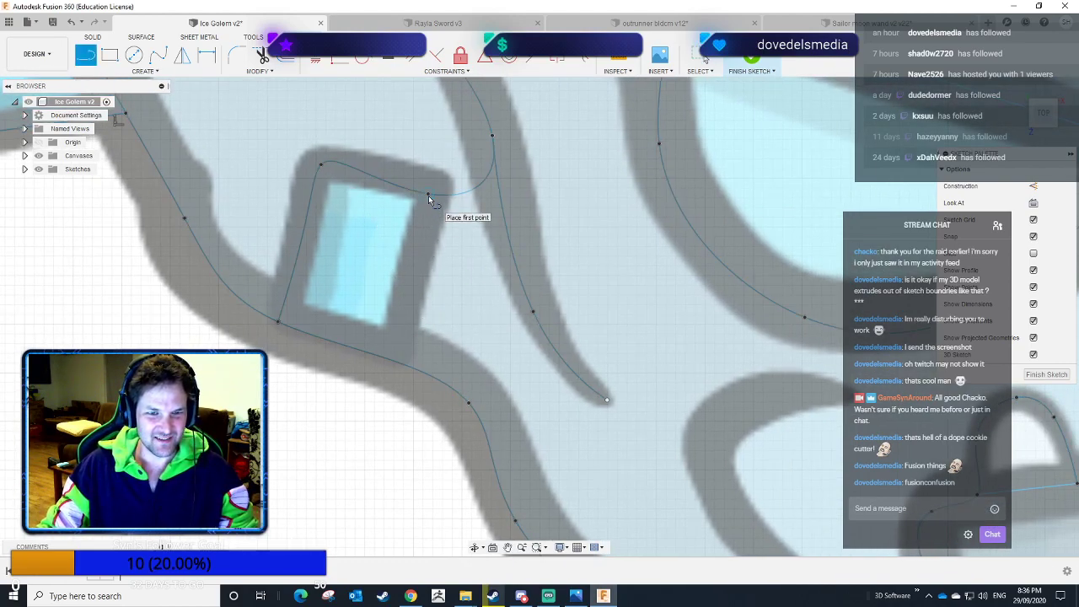
click(428, 194)
scroll(396, 349, up, 5)
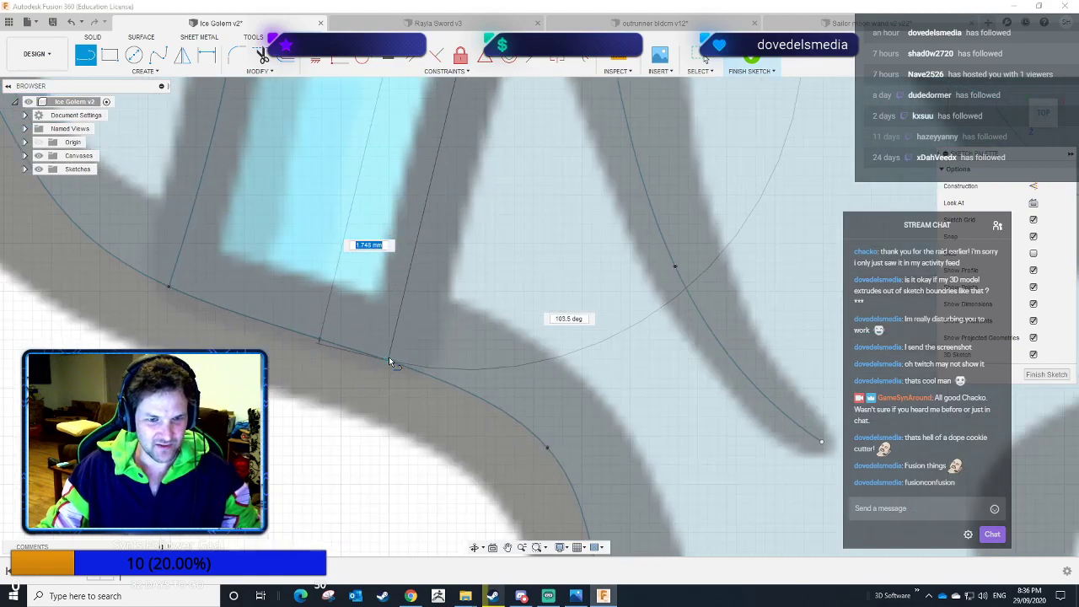
scroll(410, 371, down, 4)
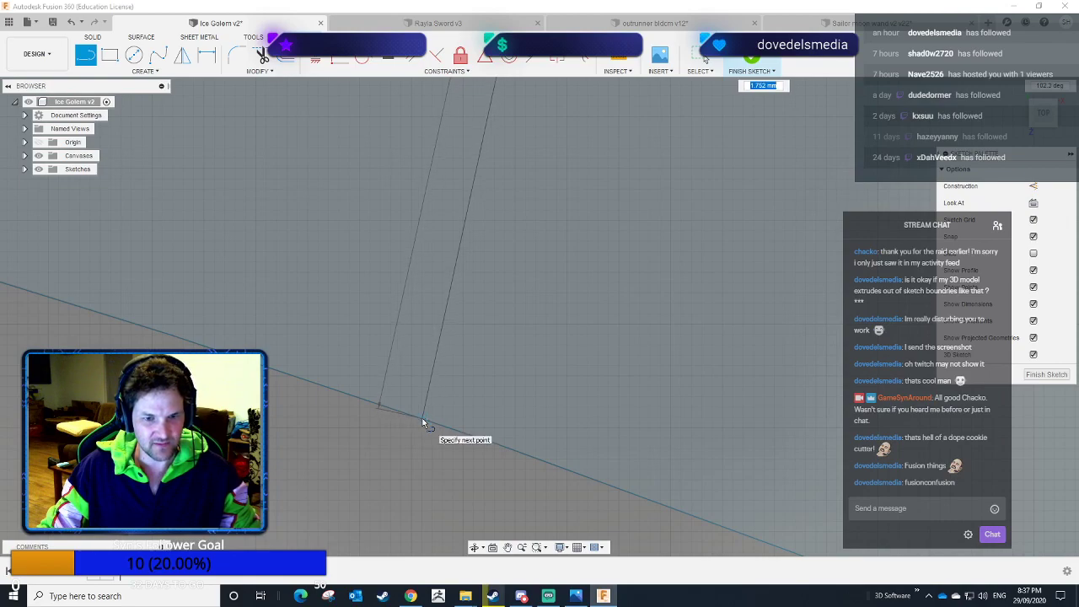
click(422, 418)
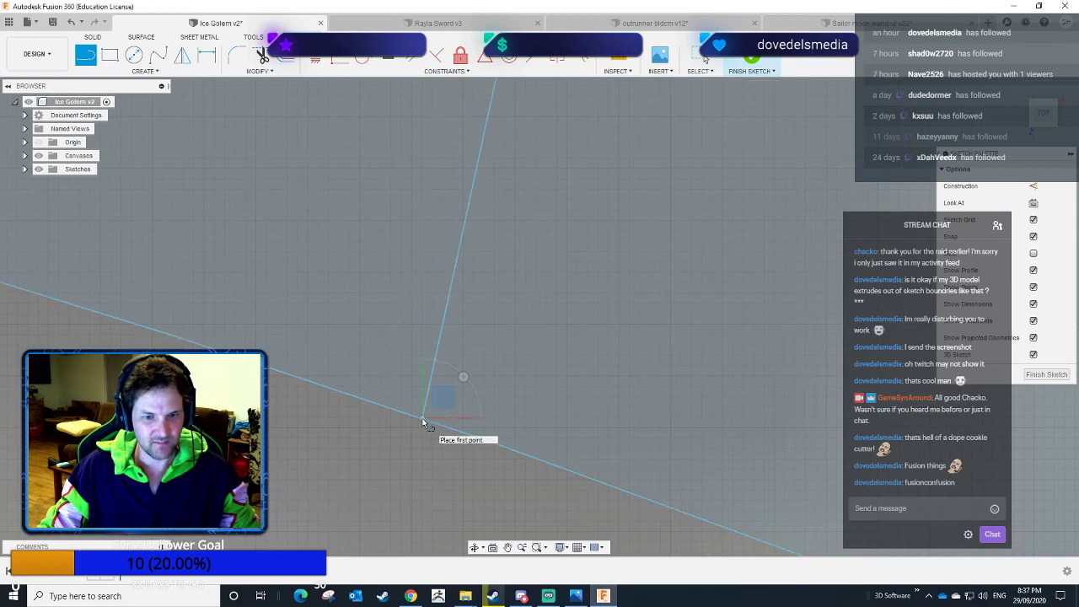
scroll(517, 318, up, 5)
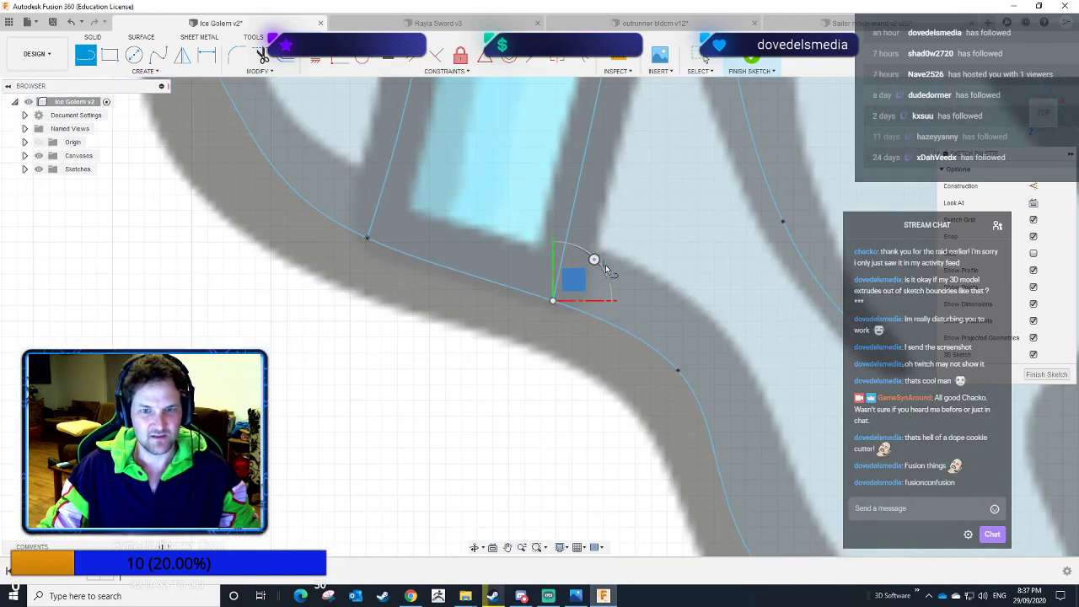
mouse_move(684, 313)
middle_down()
mouse_move(477, 337)
mouse_move(493, 363)
middle_up()
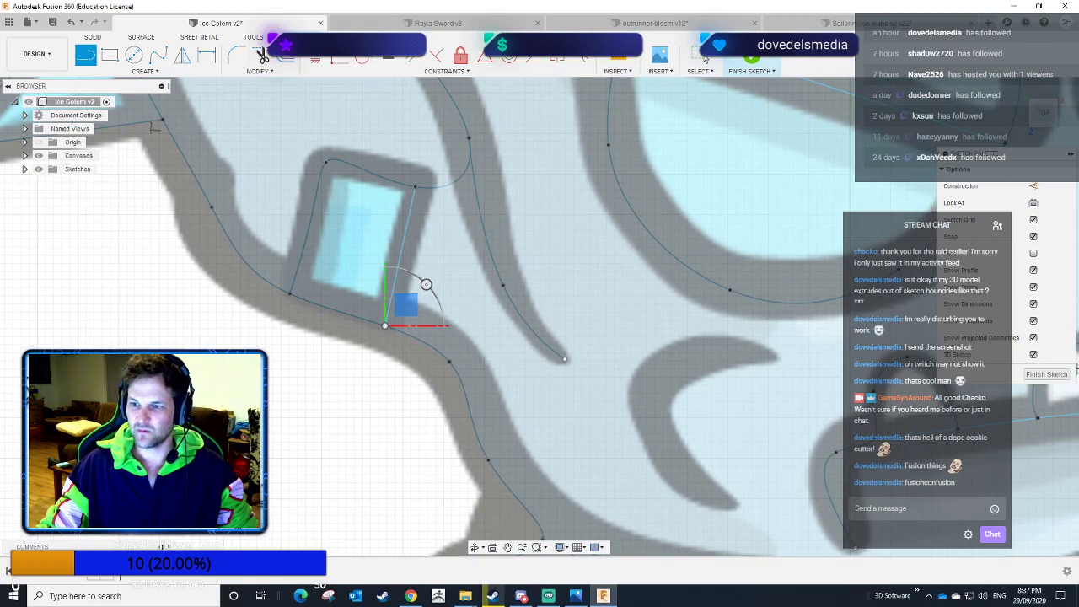
click(1036, 377)
Edit the surface Extrude and add the crystal's redrawn right side line to its profiles.
scroll(506, 353, down, 5)
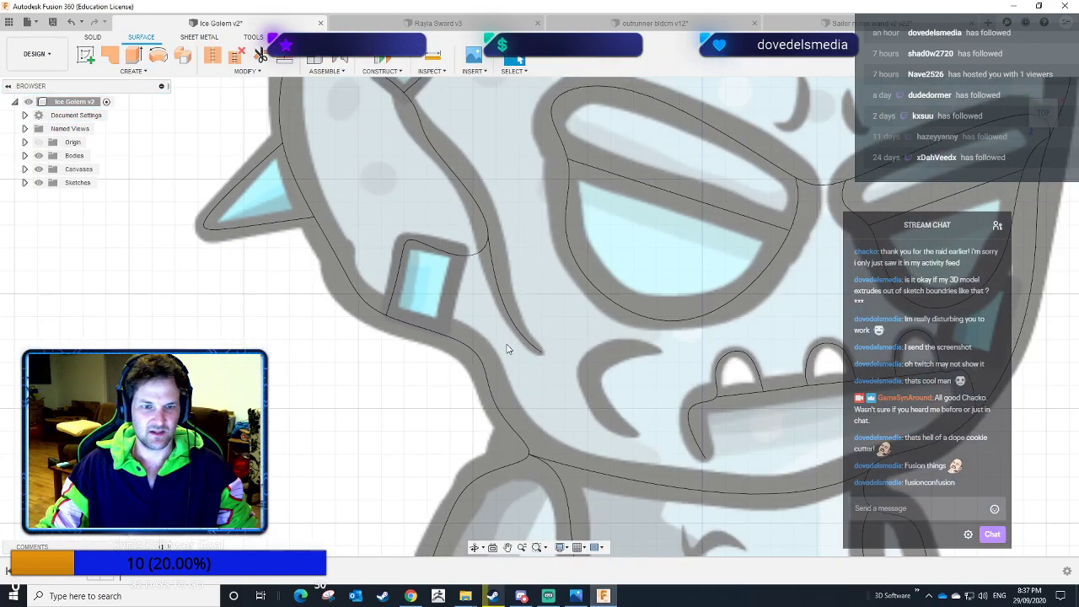
right_click(114, 579)
click(145, 483)
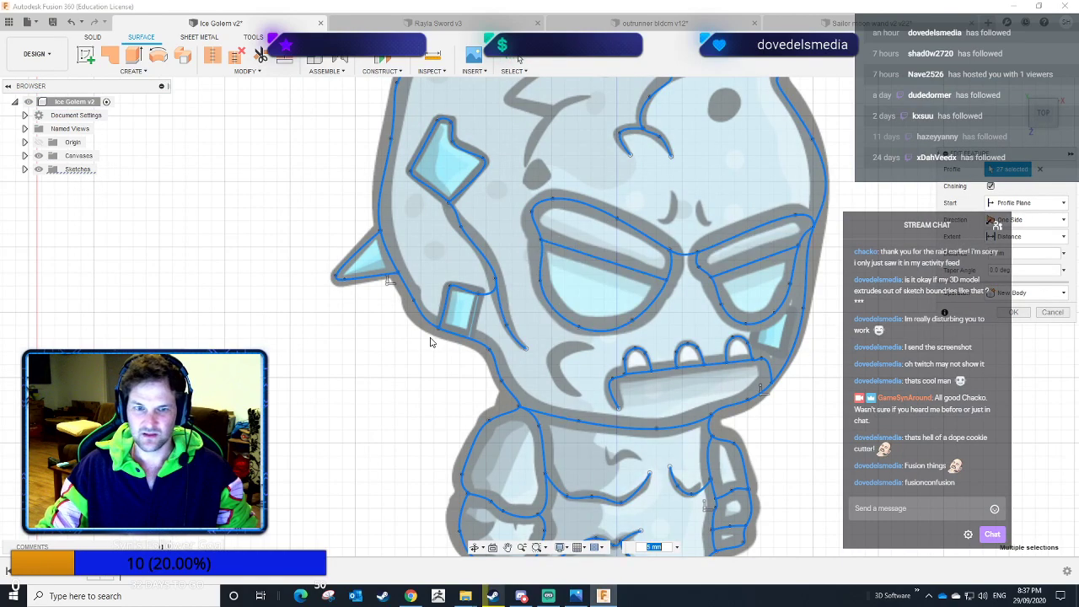
click(474, 317)
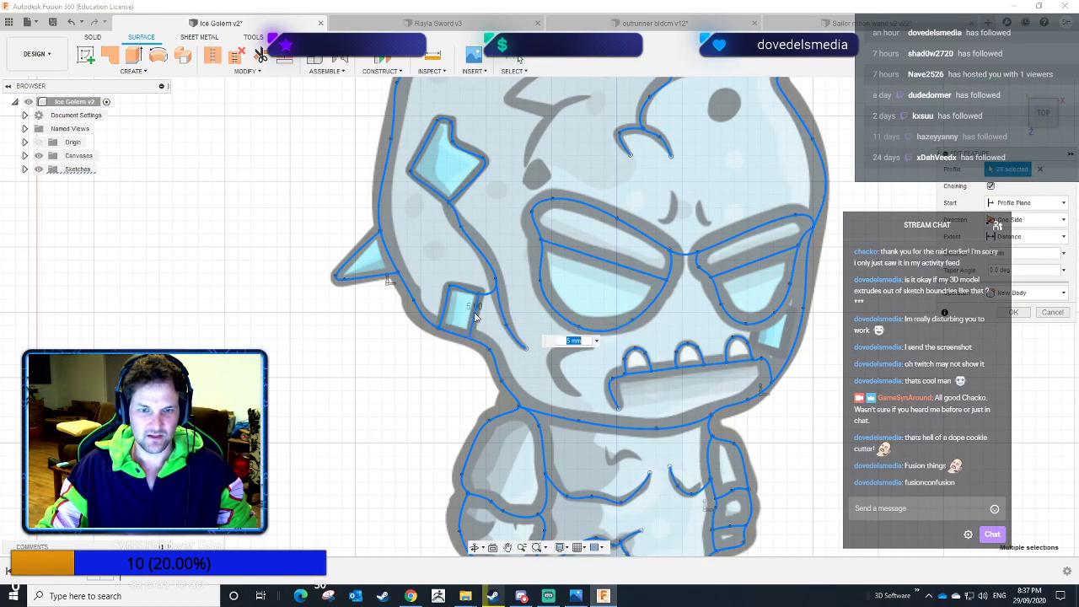
click(1014, 312)
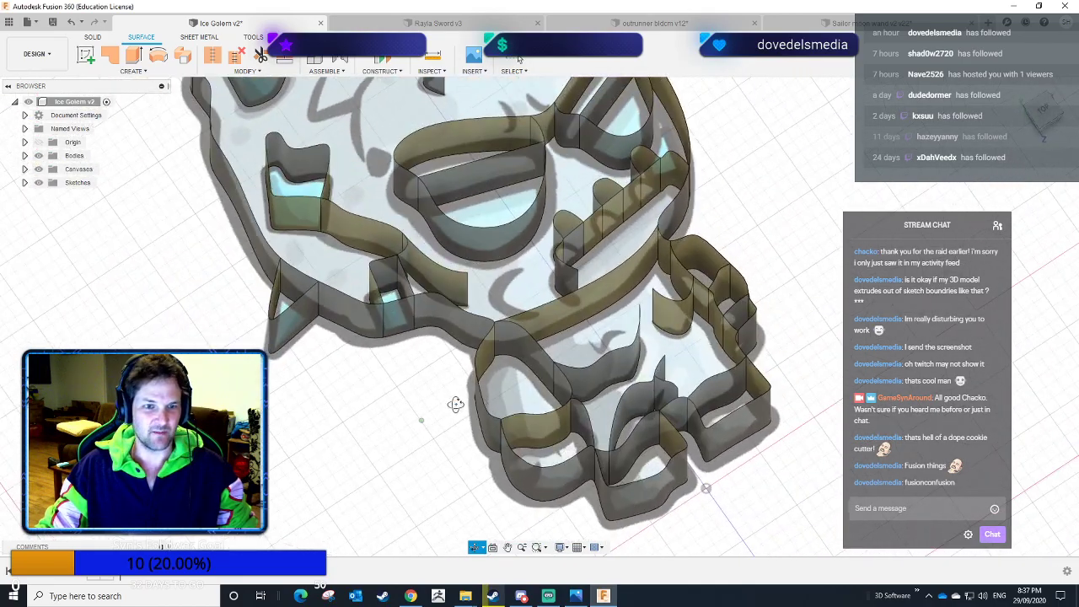
Inspect the extruded golem walls around the square crystal from several angles, and return to a top view of the whole figure.
shift+middle_drag(455, 404, 586, 412)
scroll(469, 419, up, 3)
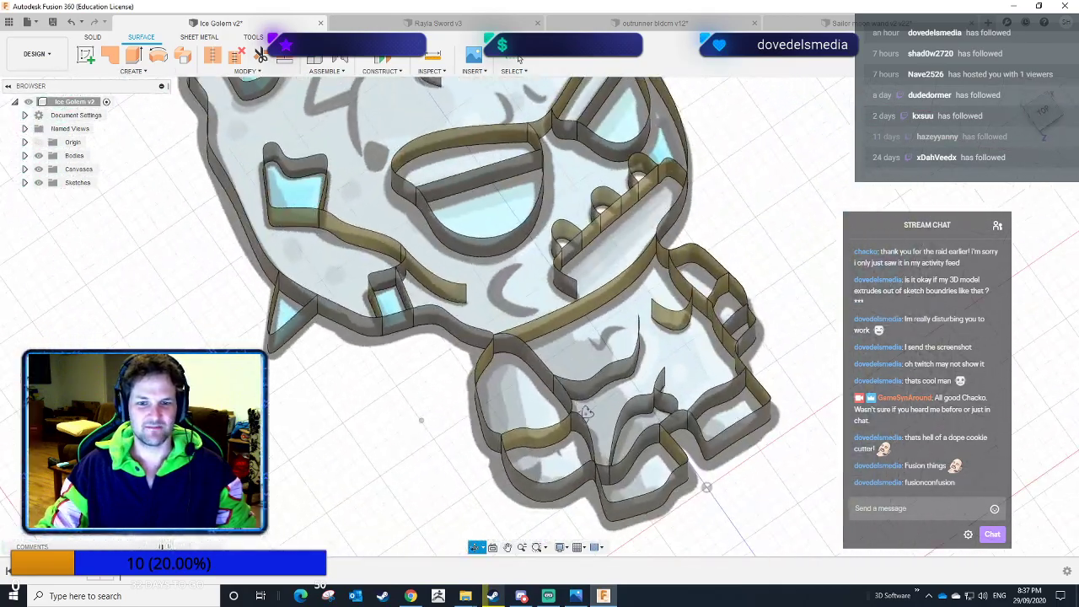
shift+middle_drag(772, 262, 705, 270)
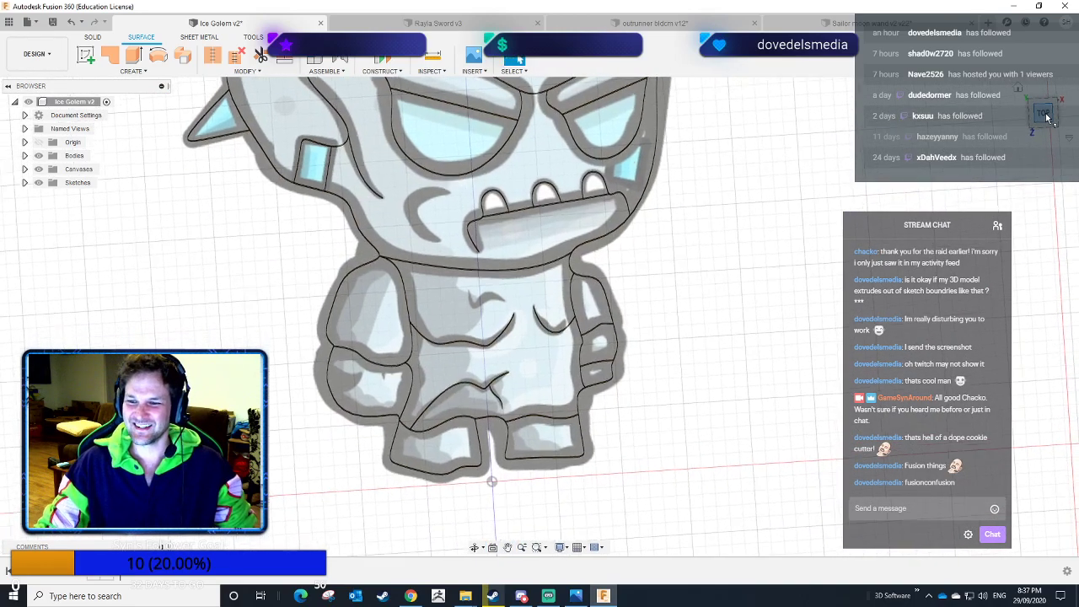
click(1043, 113)
scroll(725, 335, up, 3)
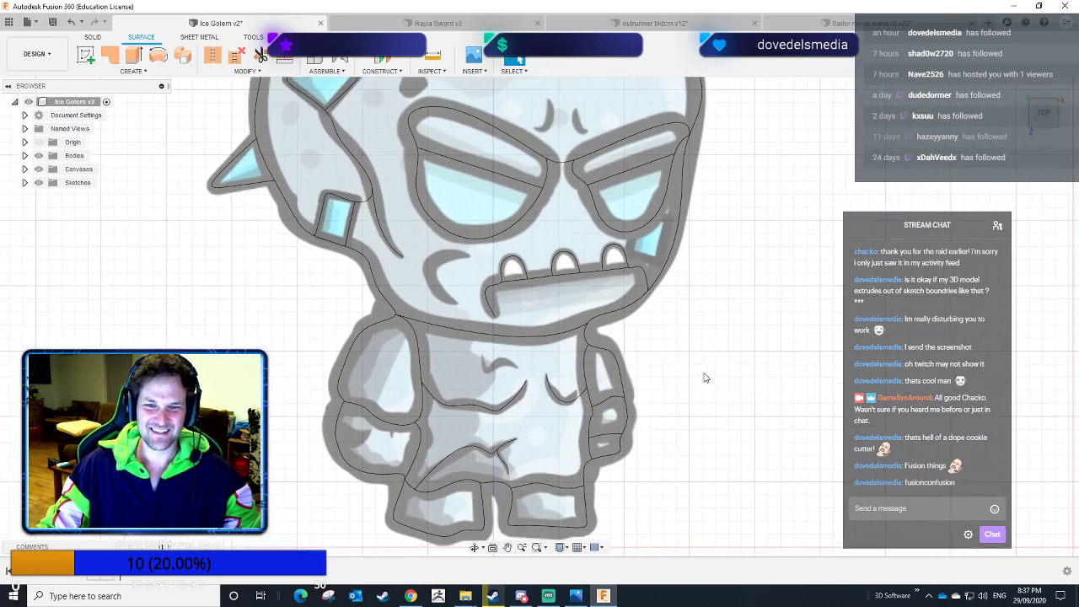
scroll(705, 377, down, 4)
scroll(704, 373, up, 2)
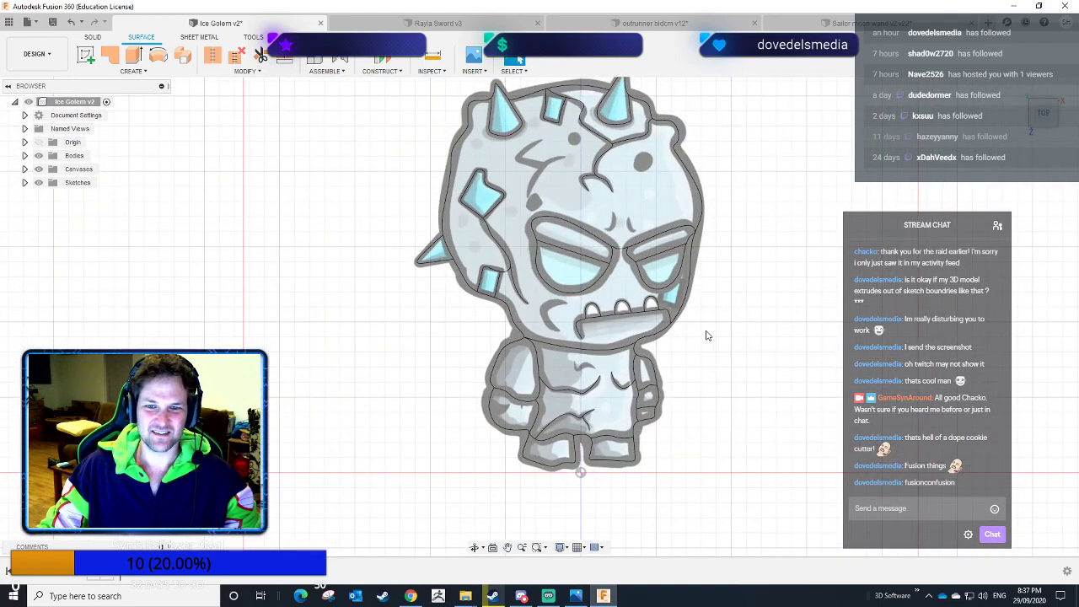
middle_drag(706, 362, 640, 399)
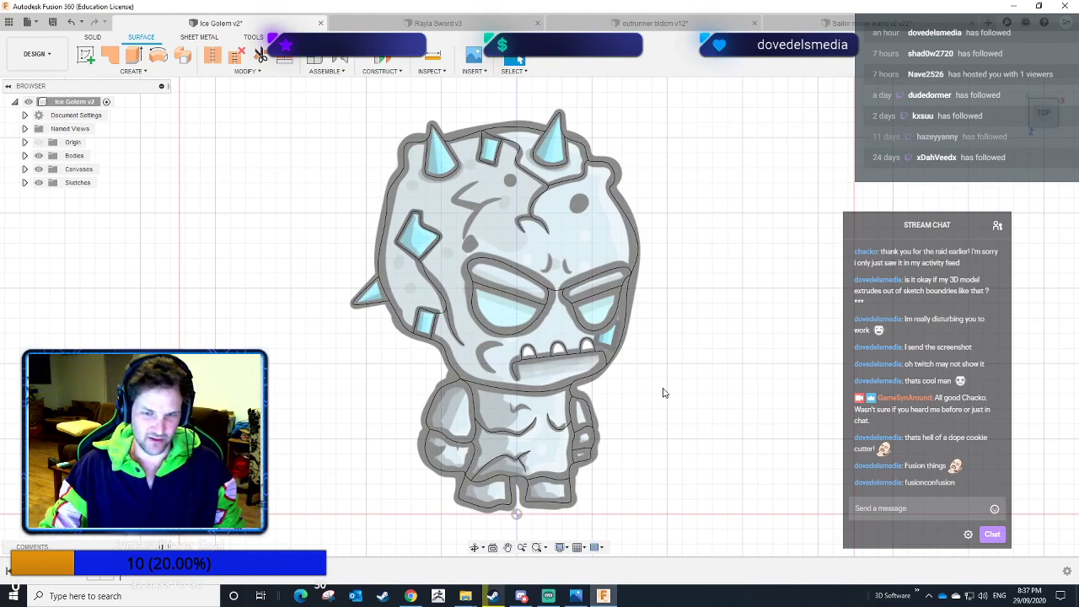
Save the design with the version description "Tracing and face extrusion".
key(ctrl+s)
drag(568, 291, 442, 278)
text(Tracing and face extrusion)
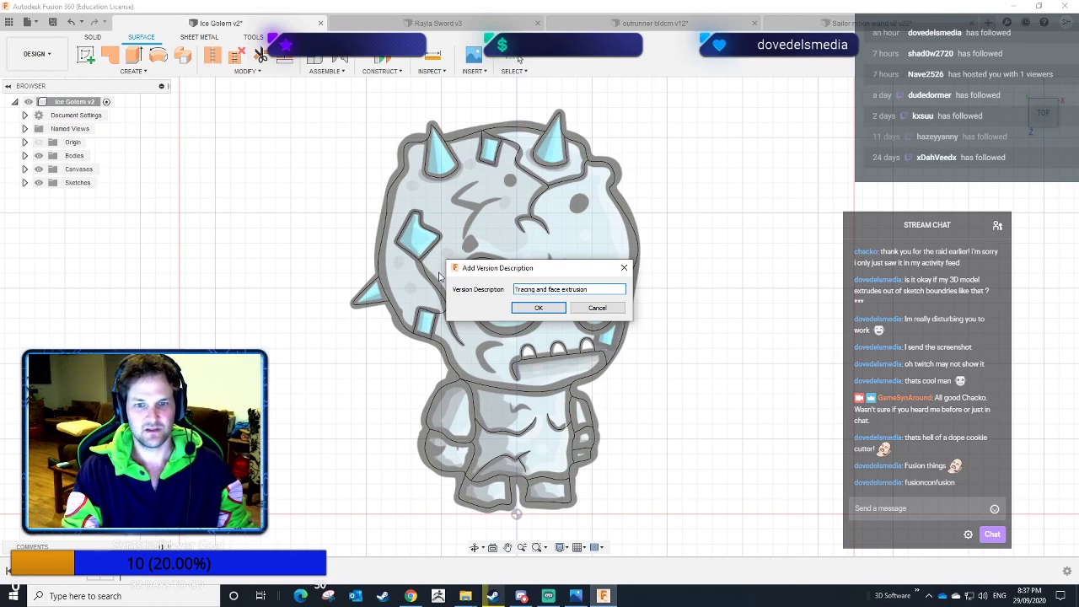
key(Return)
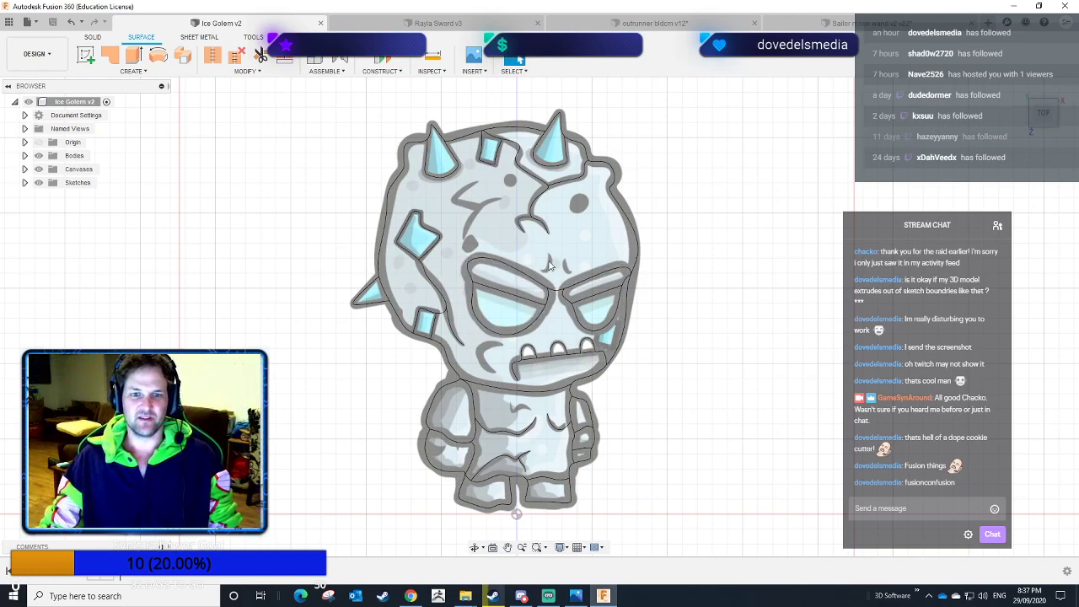
mouse_move(698, 419)
shift+middle_down()
mouse_move(725, 397)
mouse_move(617, 388)
shift+middle_up()
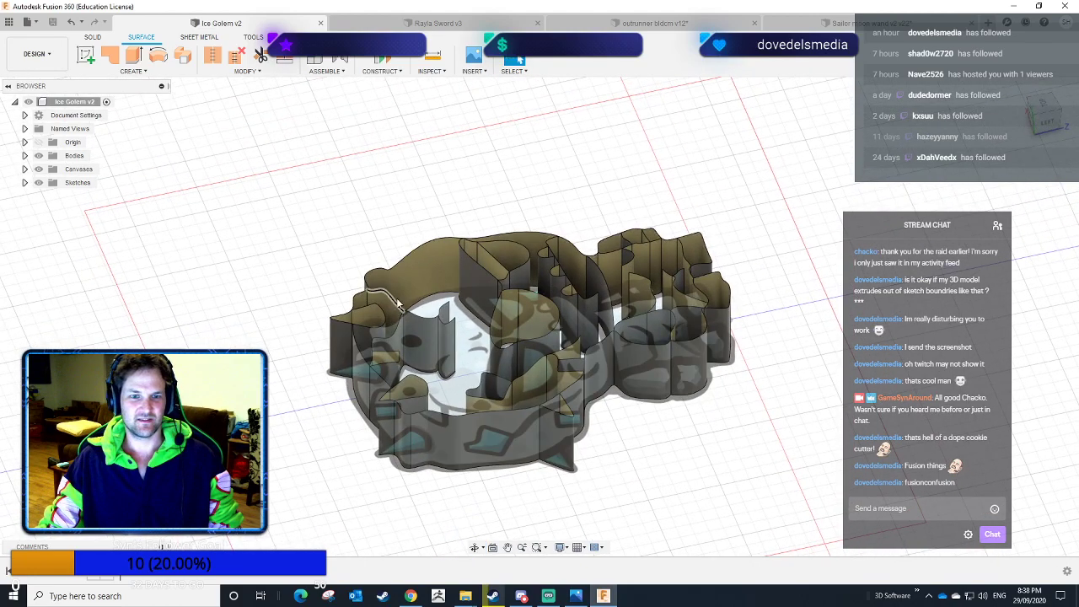
click(1042, 110)
click(1067, 93)
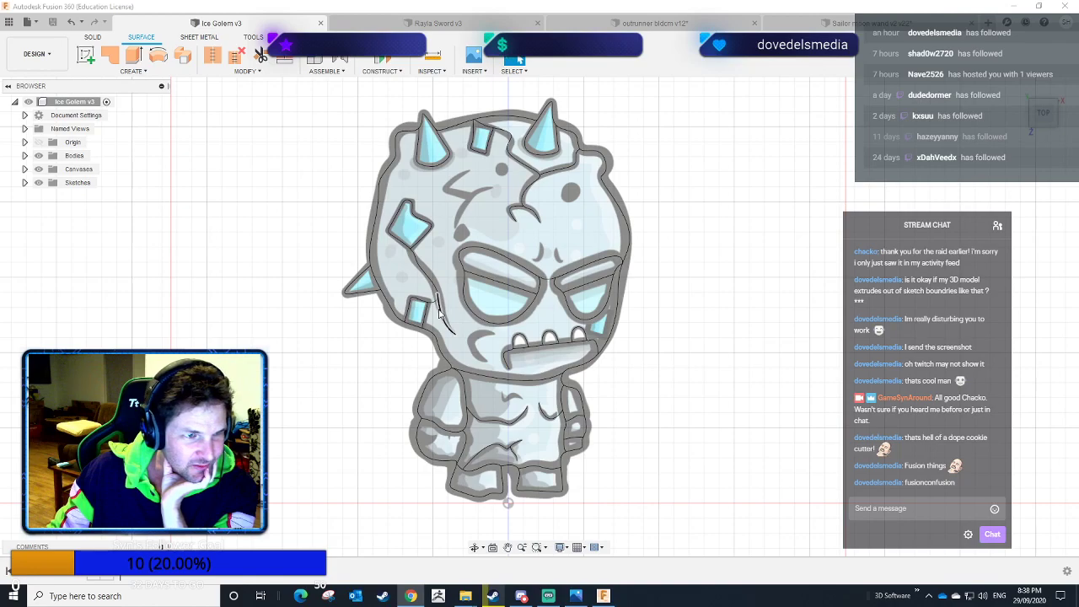
click(248, 72)
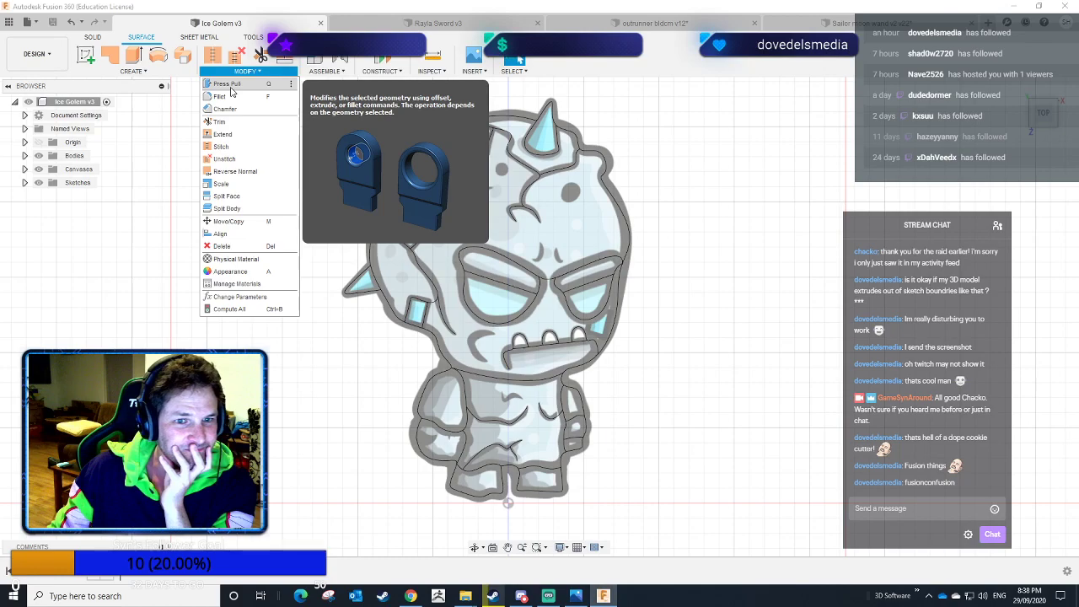
click(147, 72)
click(159, 74)
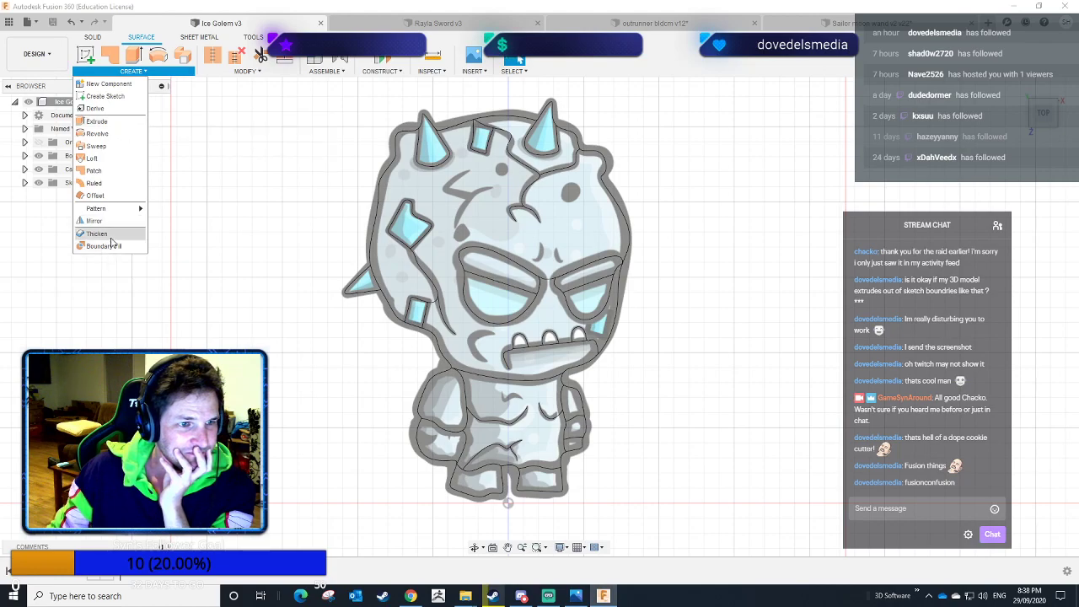
Set up a Thicken of 0.4 mm on the chained surface around the diamond crystal, its connecting curve and the square crystal.
click(390, 233)
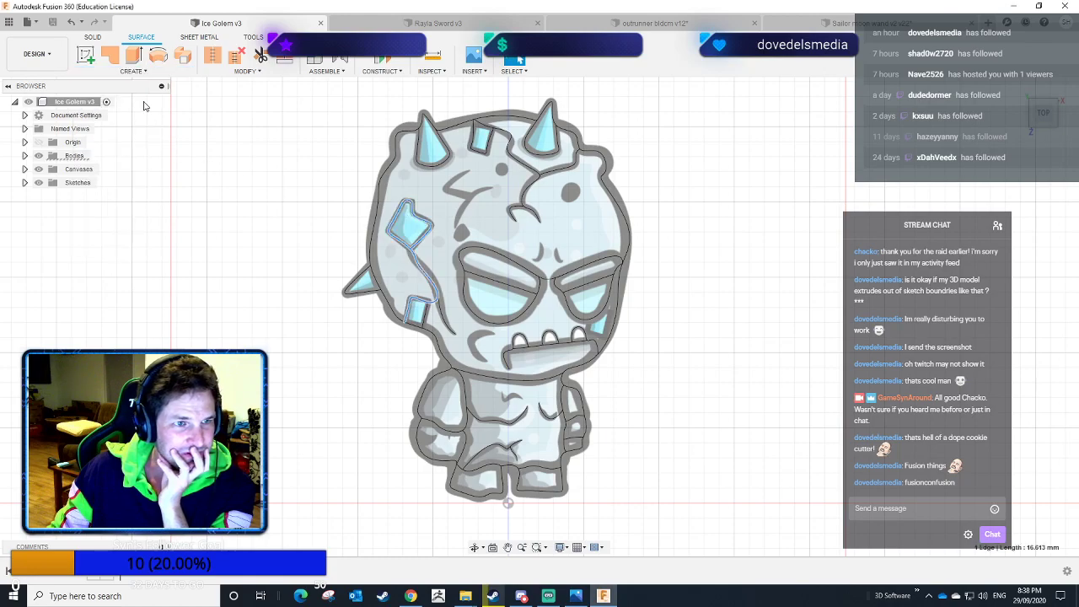
click(133, 71)
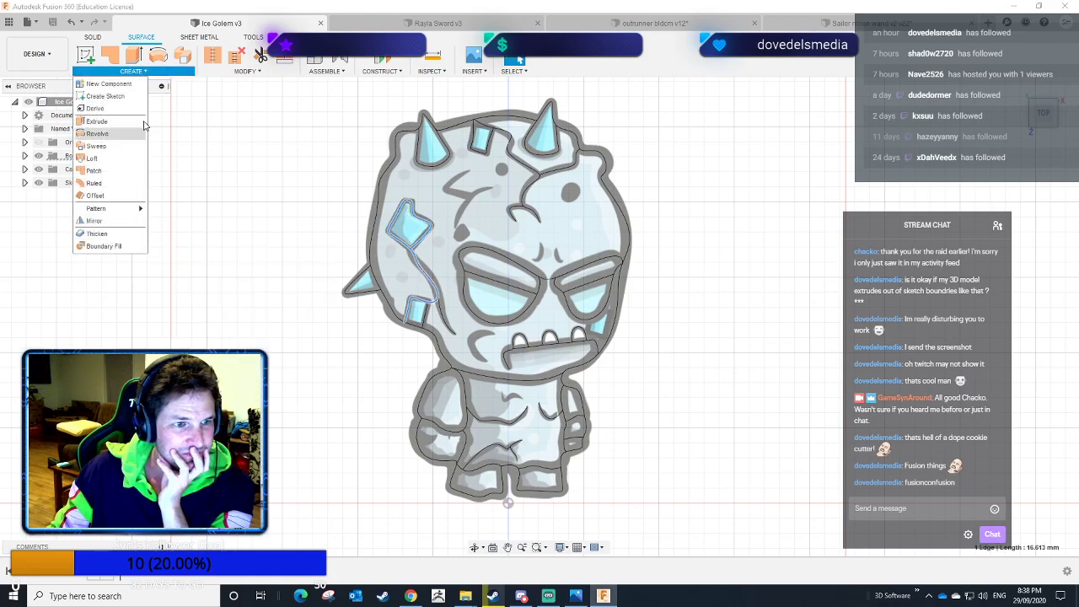
click(122, 235)
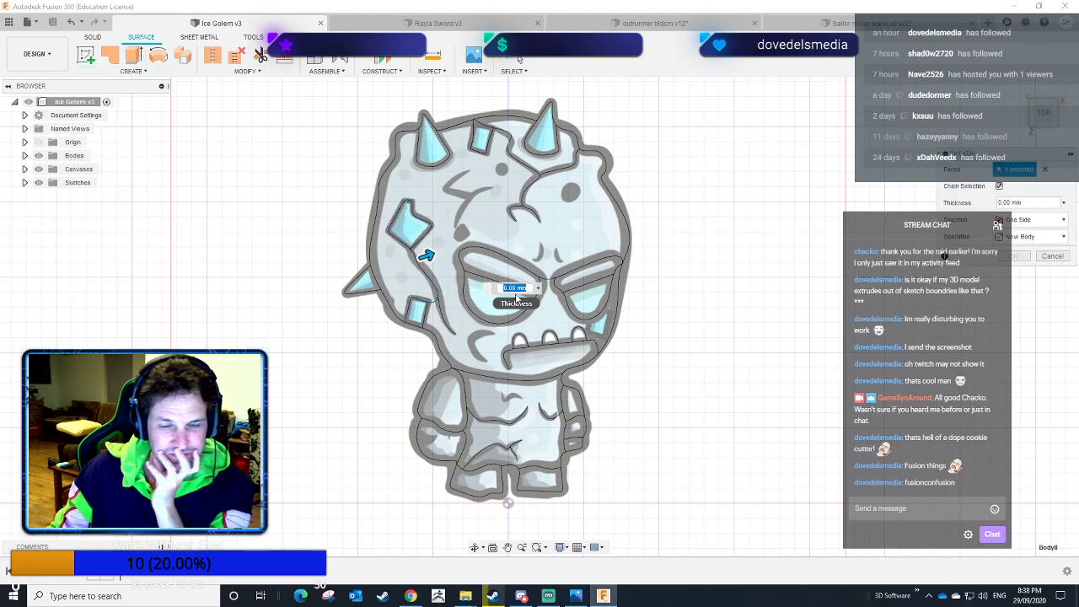
text(.4)
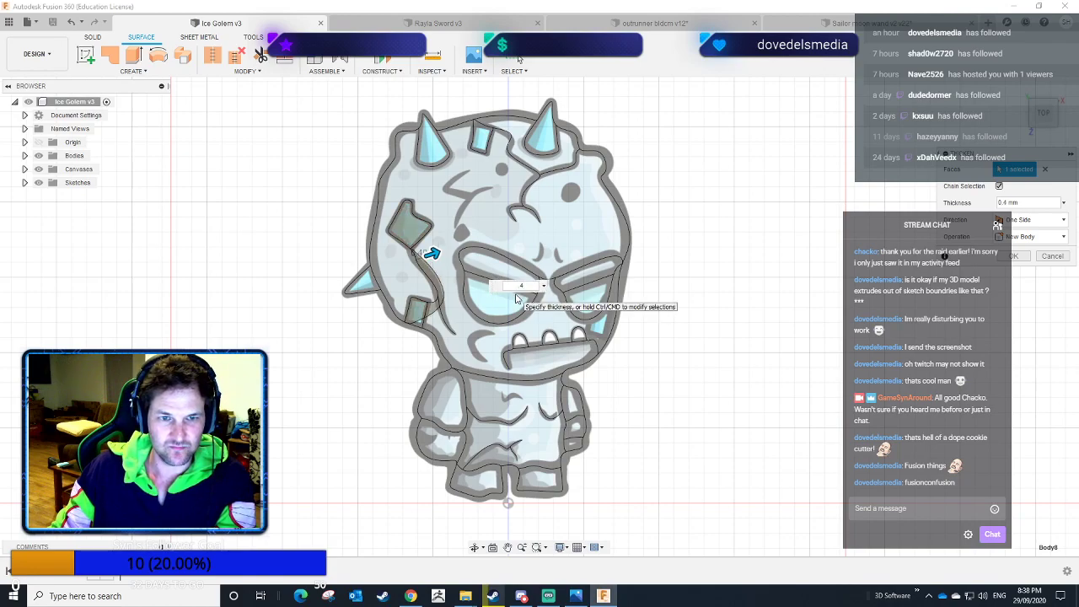
middle_drag(402, 311, 351, 295)
key(Return)
mouse_move(352, 362)
shift+middle_down()
mouse_move(384, 337)
mouse_move(353, 364)
mouse_move(377, 367)
mouse_move(376, 354)
mouse_move(344, 362)
mouse_move(372, 360)
mouse_move(402, 336)
mouse_move(359, 329)
mouse_move(338, 356)
mouse_move(301, 311)
mouse_move(337, 356)
mouse_move(354, 340)
mouse_move(351, 356)
mouse_move(361, 354)
shift+middle_up()
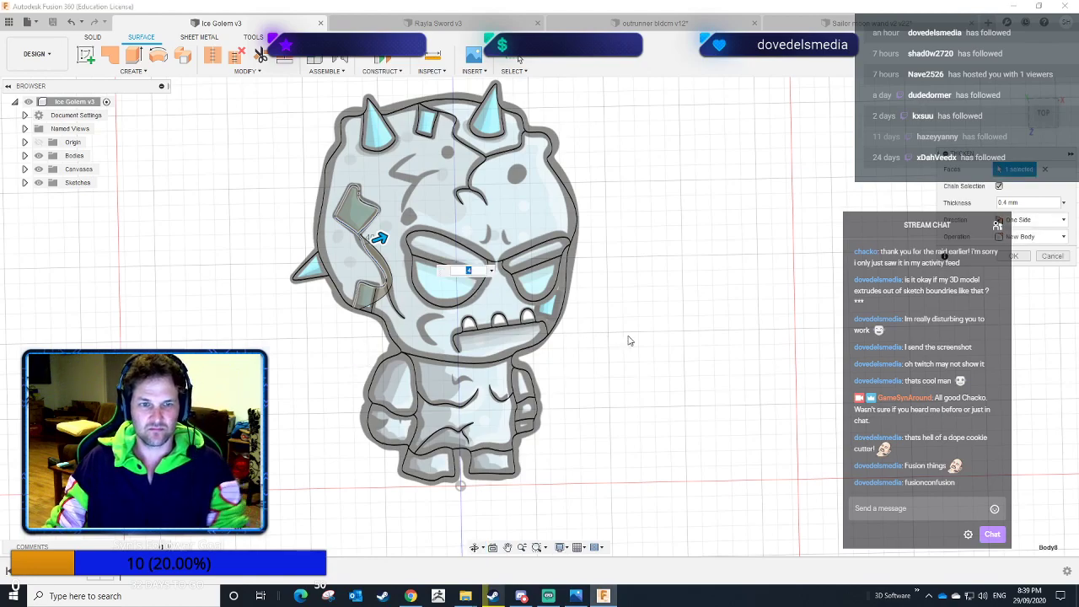
Flip the thickening to the surface's other side with a thickness of -0.4 mm, apply it and inspect the wall.
drag(379, 234, 340, 252)
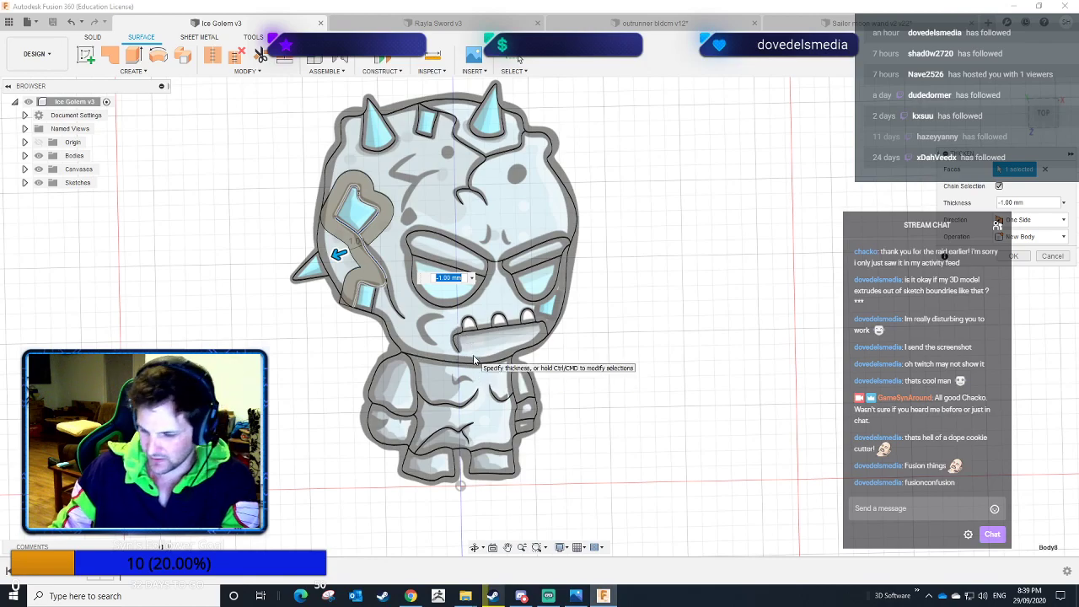
text(-.4)
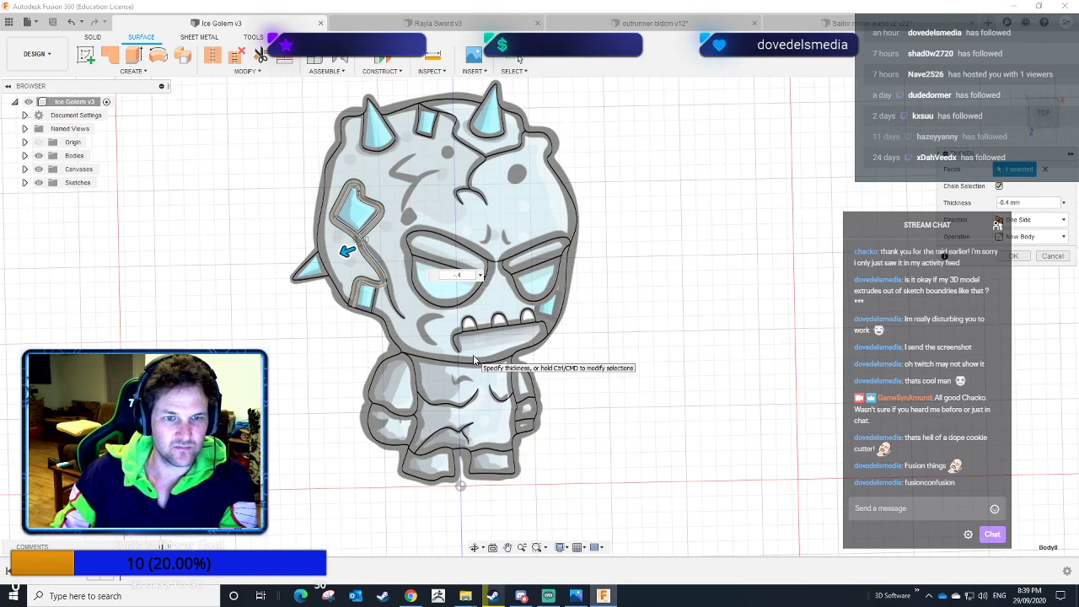
key(Return)
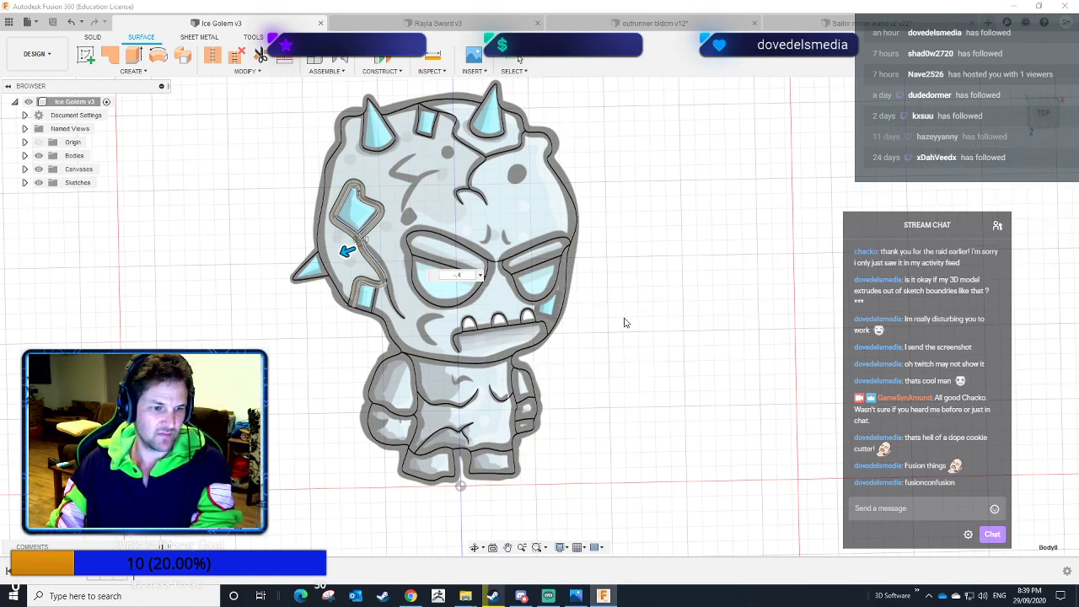
shift+middle_drag(655, 335, 684, 330)
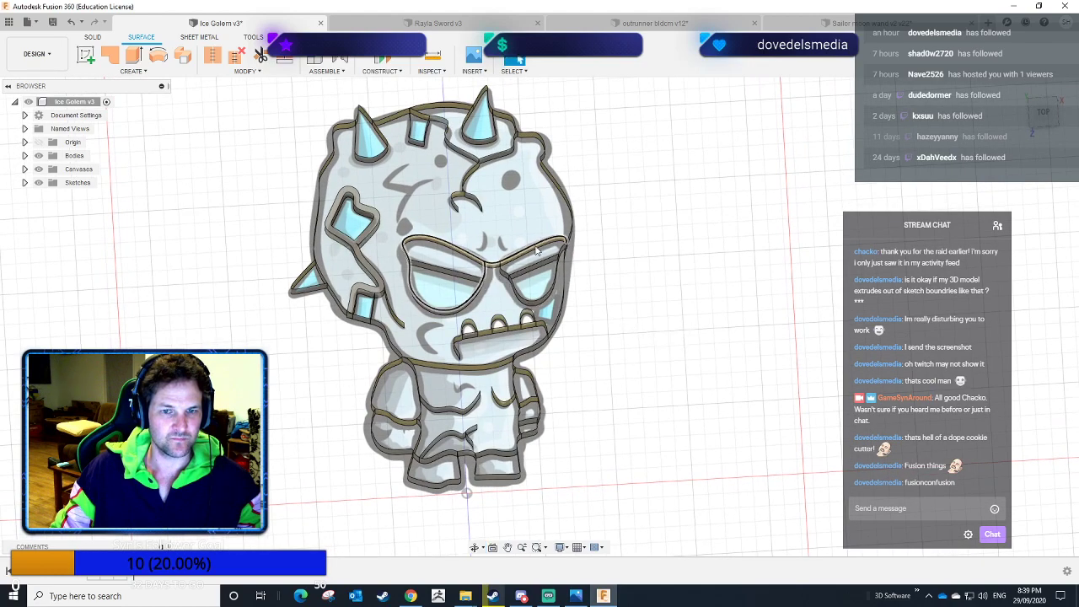
shift+middle_drag(657, 312, 650, 330)
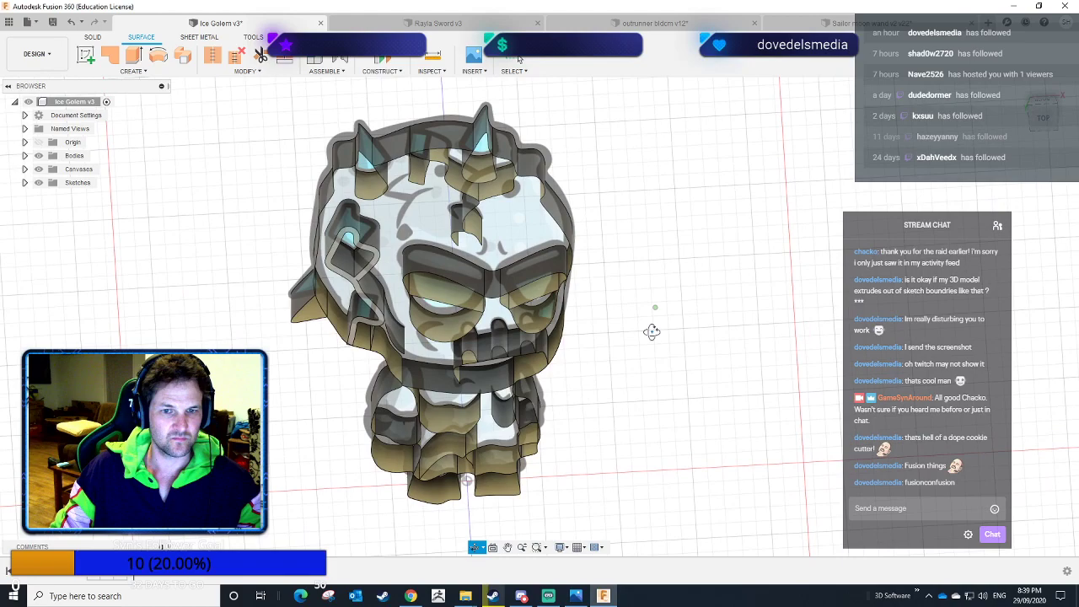
Pin the Thicken command to the toolbar and try to thicken the eyebrow surface by -0.4 mm on one side.
click(526, 284)
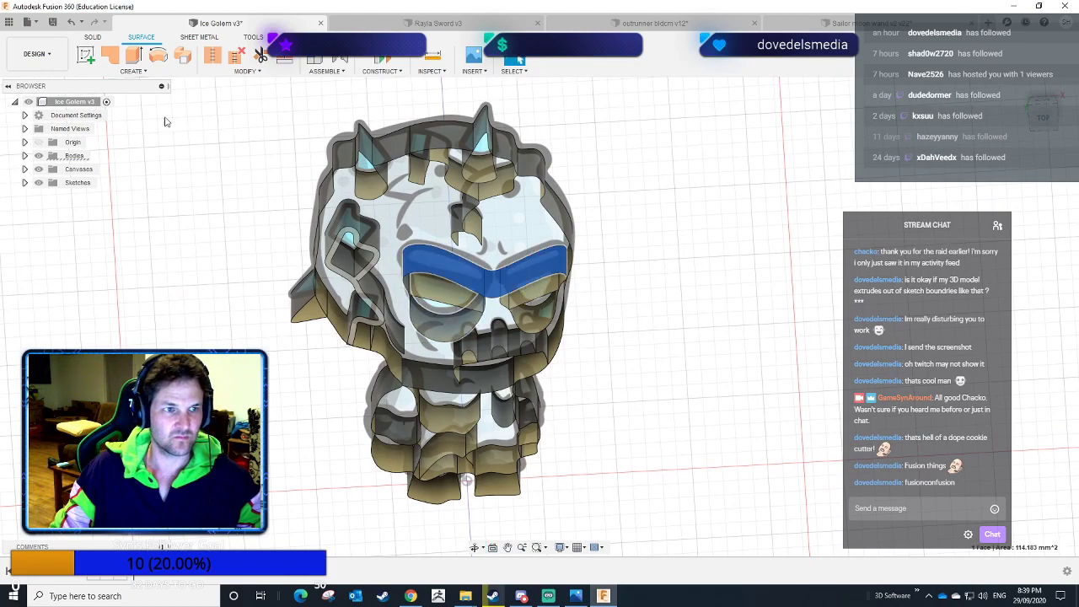
click(143, 72)
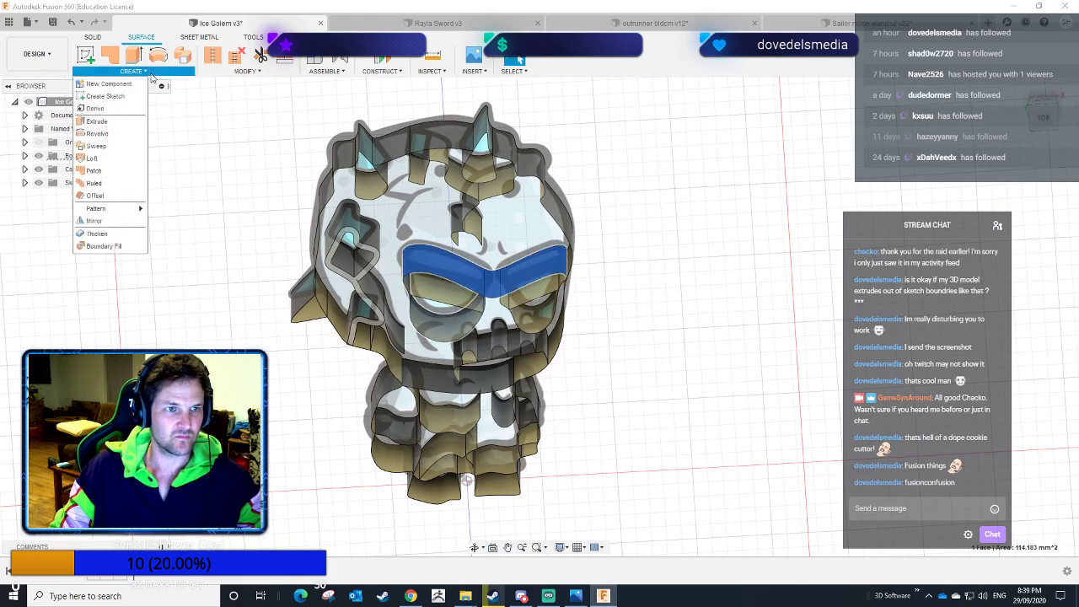
click(139, 234)
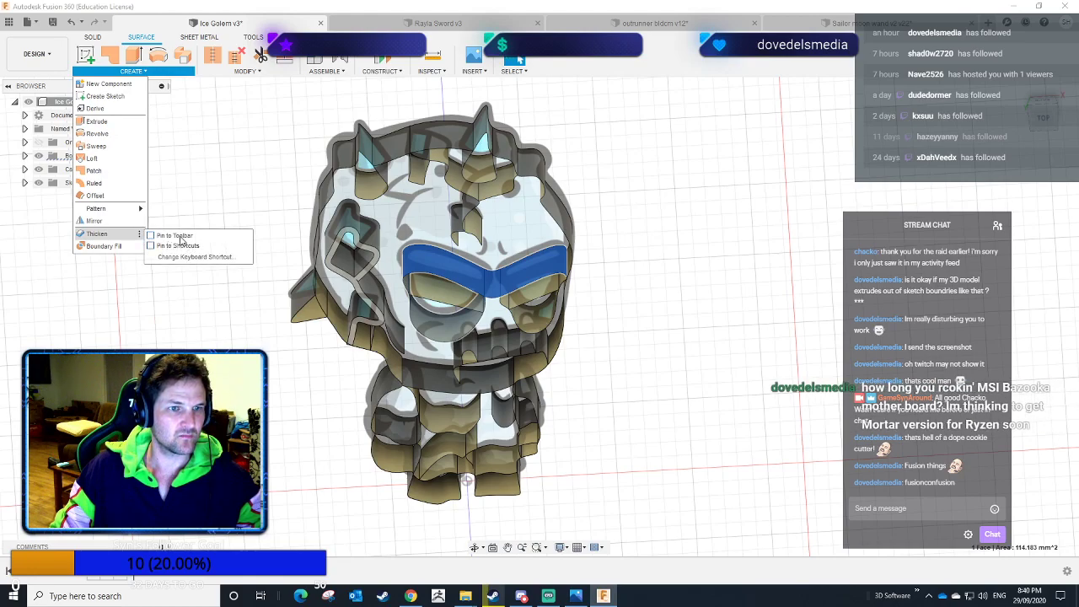
click(177, 236)
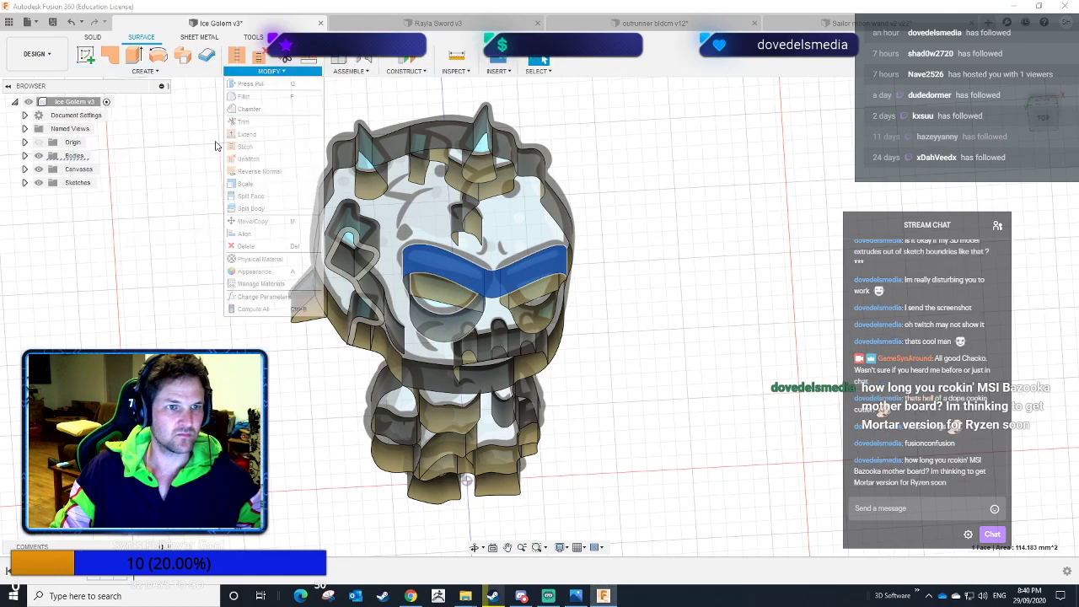
click(206, 55)
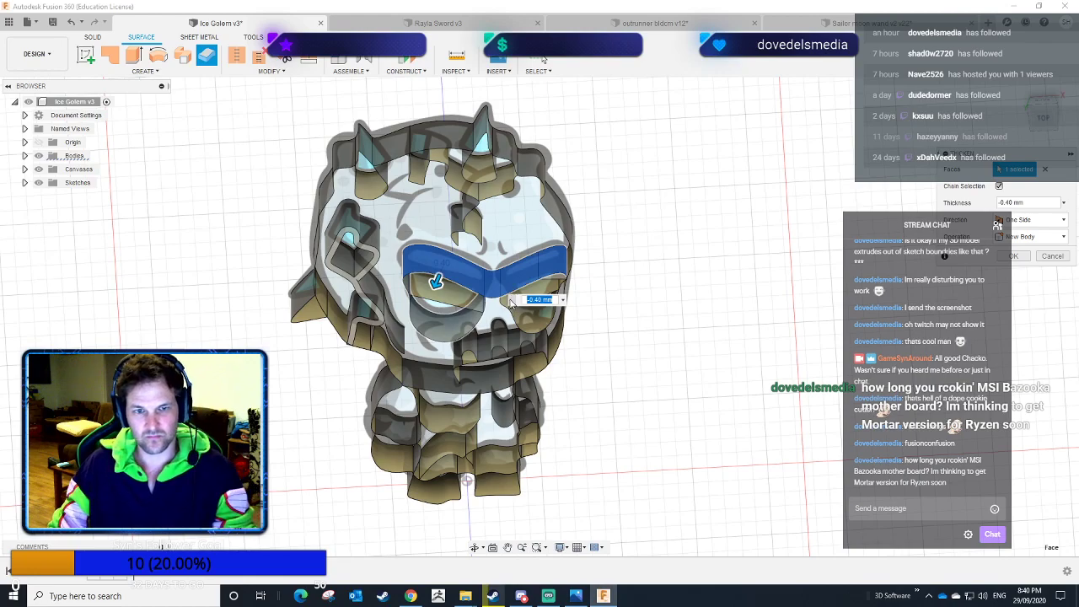
key(Return)
Inspect the whole golem from tilted angles and return to a centred top view.
shift+middle_drag(614, 365, 615, 340)
shift+middle_drag(614, 377, 602, 352)
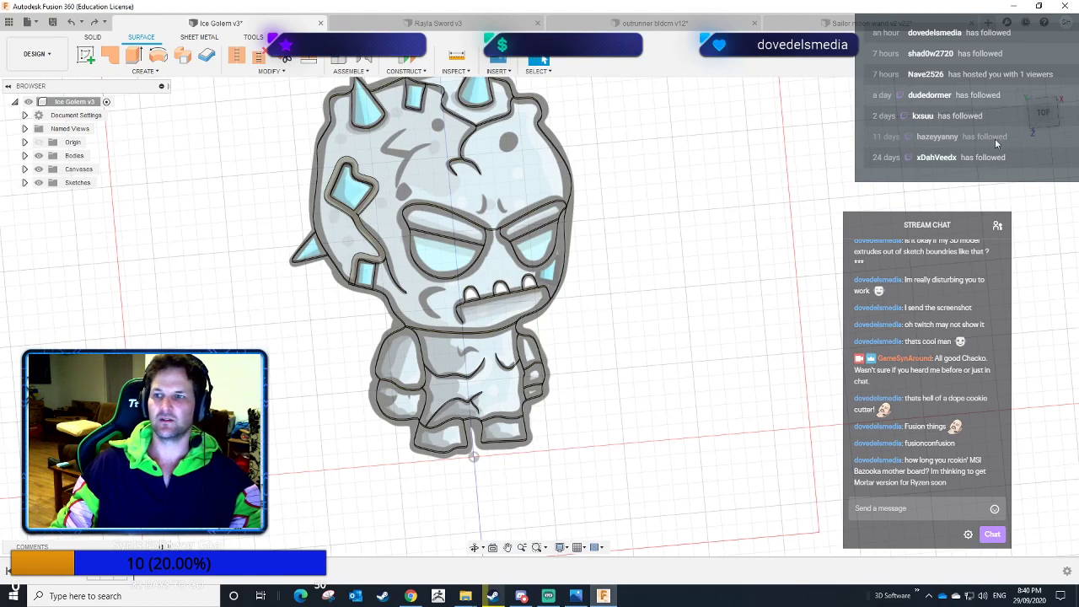
click(1047, 113)
middle_drag(703, 234, 749, 292)
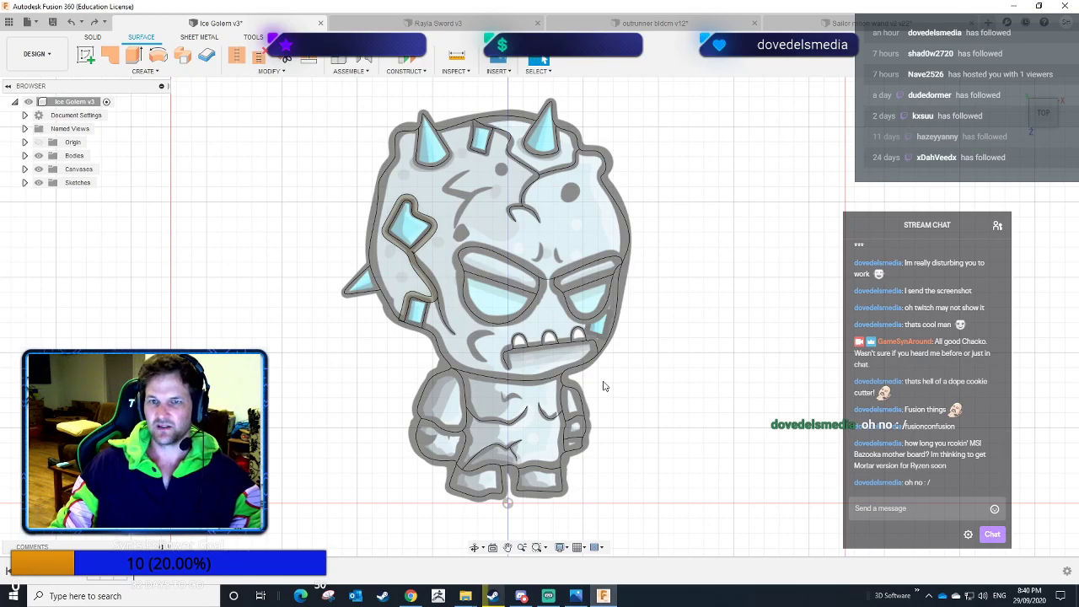
shift+middle_drag(645, 406, 543, 59)
shift+middle_drag(554, 417, 617, 419)
click(1042, 119)
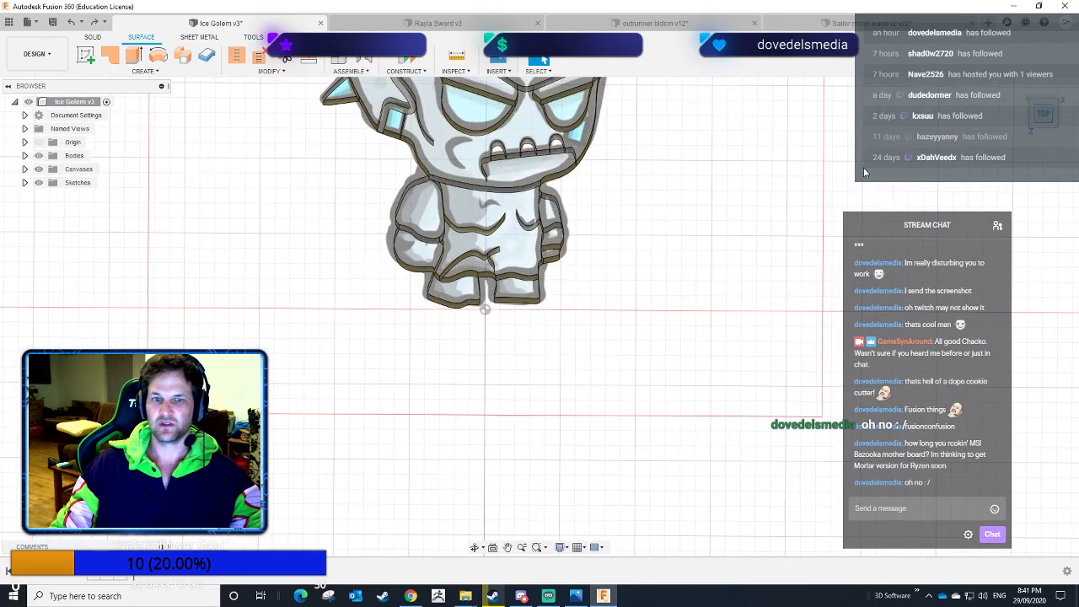
middle_drag(636, 211, 662, 376)
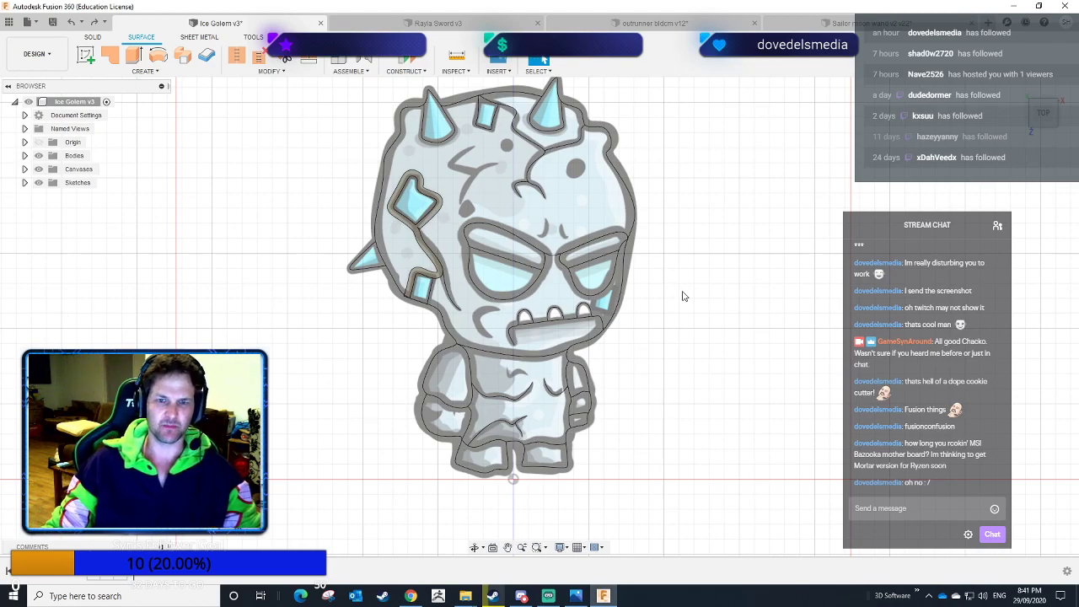
mouse_move(683, 303)
middle_down()
mouse_move(686, 319)
mouse_move(698, 315)
middle_up()
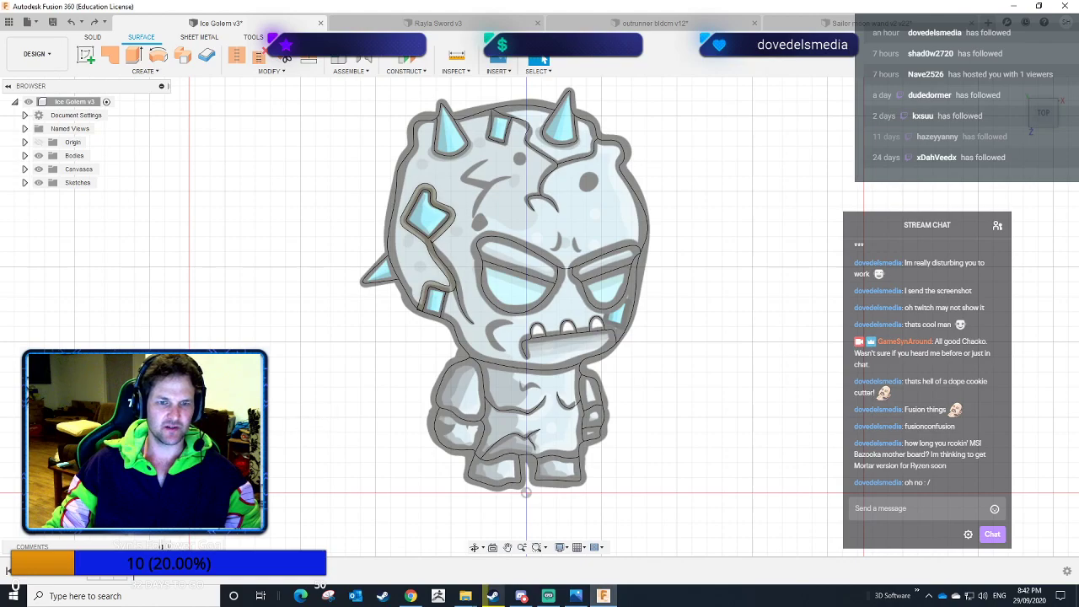
Delete the thicken feature of the crystal wall from the design history and restore the surfaces around both crystals.
right_click(126, 578)
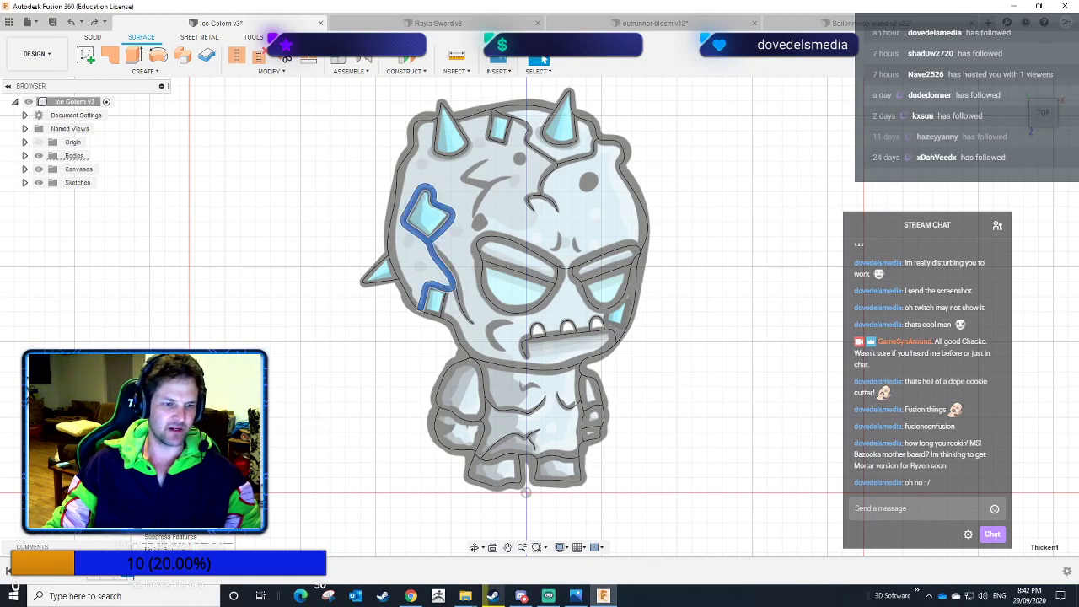
key(Escape)
key(Escape)
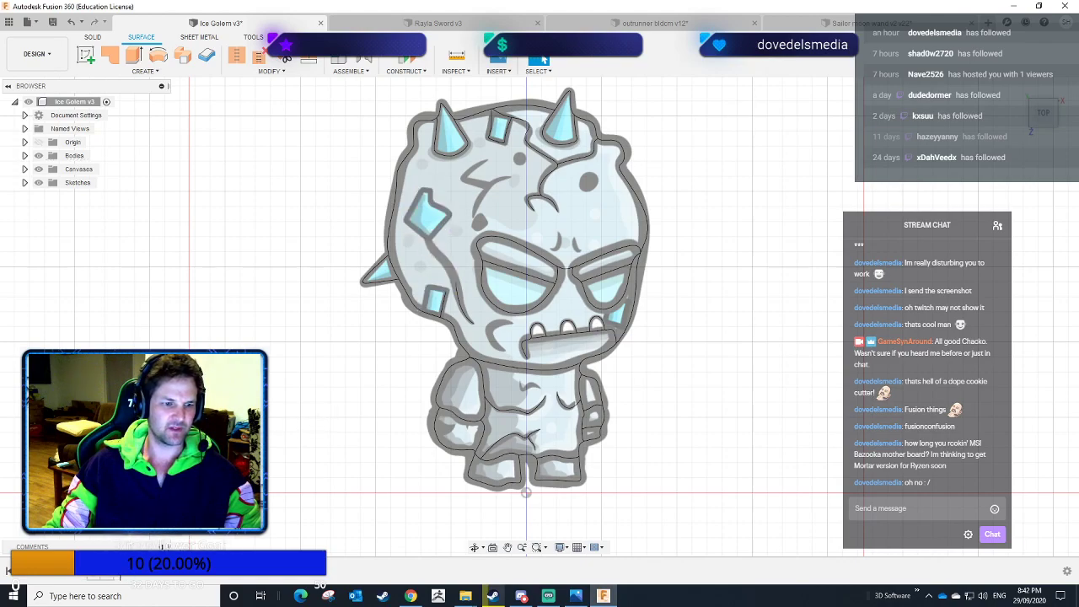
shift+middle_drag(677, 416, 656, 424)
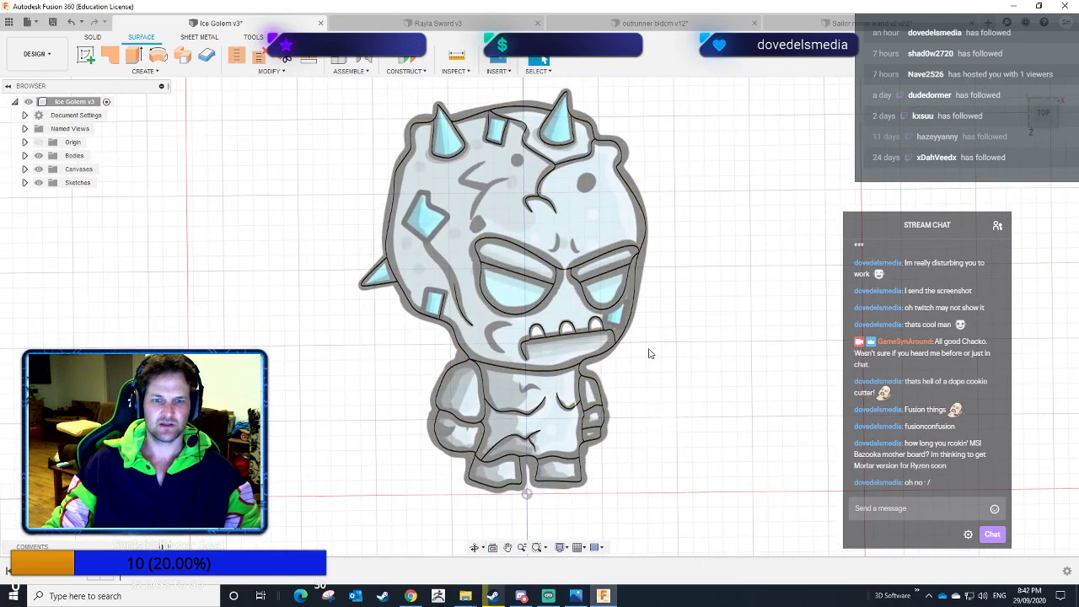
mouse_move(681, 91)
mouse_down()
mouse_move(430, 292)
mouse_move(280, 509)
mouse_up()
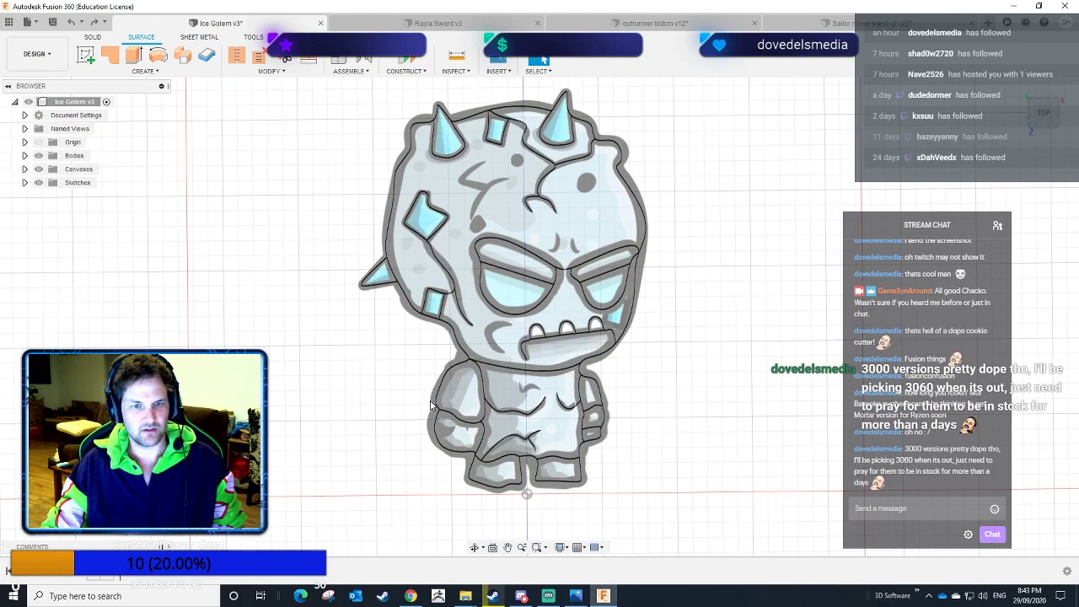
mouse_move(391, 398)
shift+middle_down()
mouse_move(421, 378)
mouse_move(390, 388)
mouse_move(399, 396)
shift+middle_up()
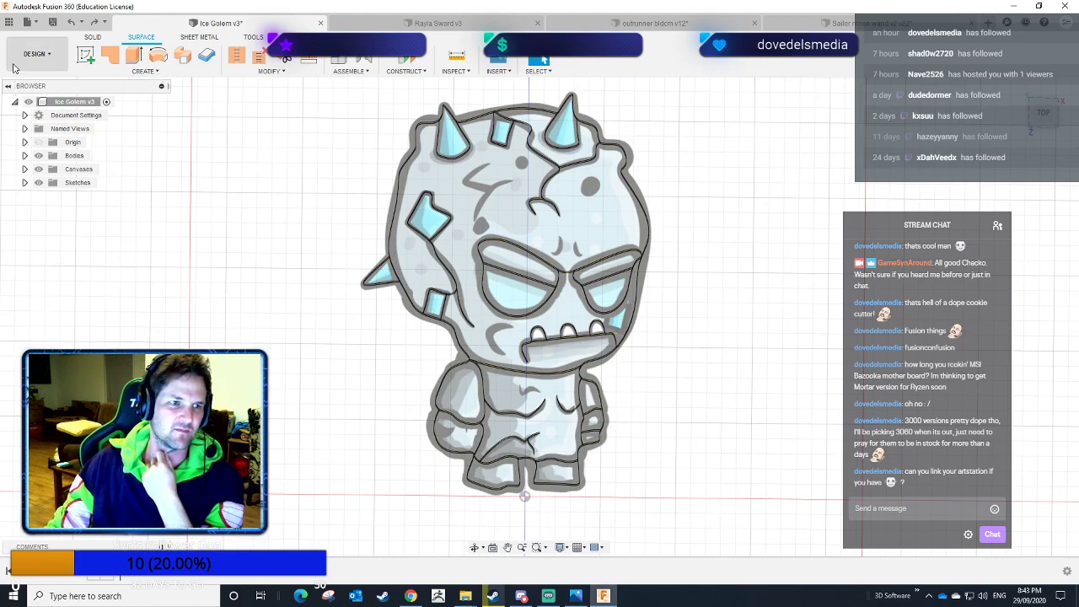
click(11, 22)
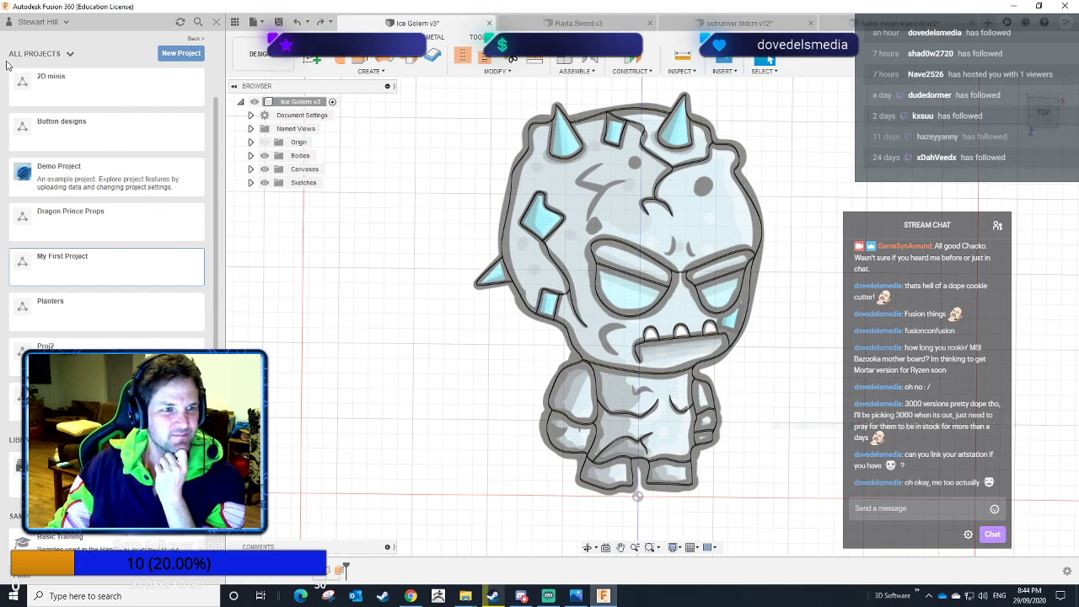
click(217, 22)
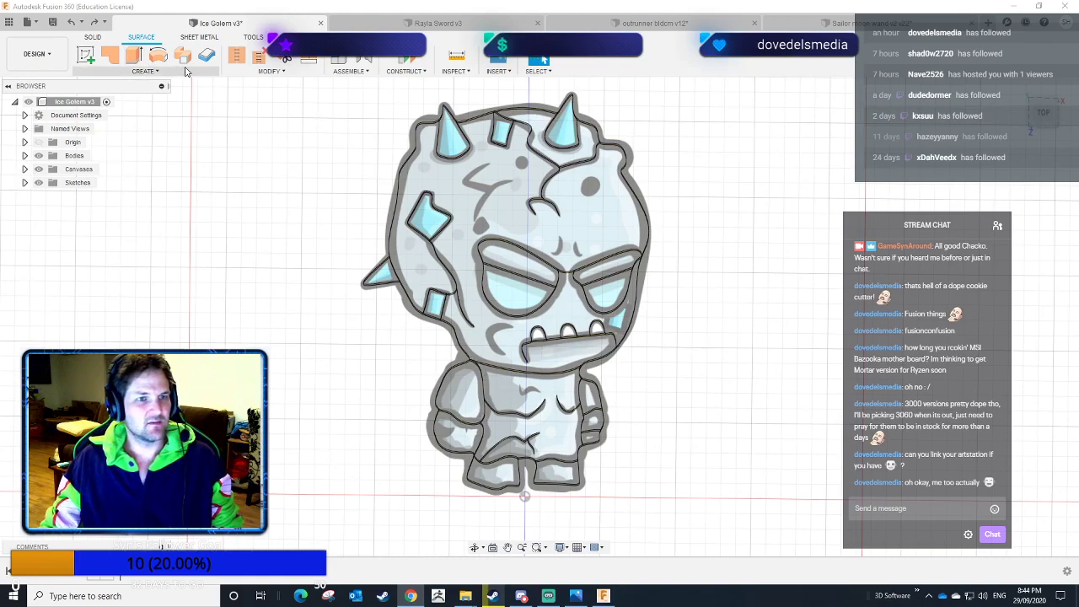
Try to thicken all of the golem's surfaces at once by -0.4 mm, and clear the face selection.
click(91, 38)
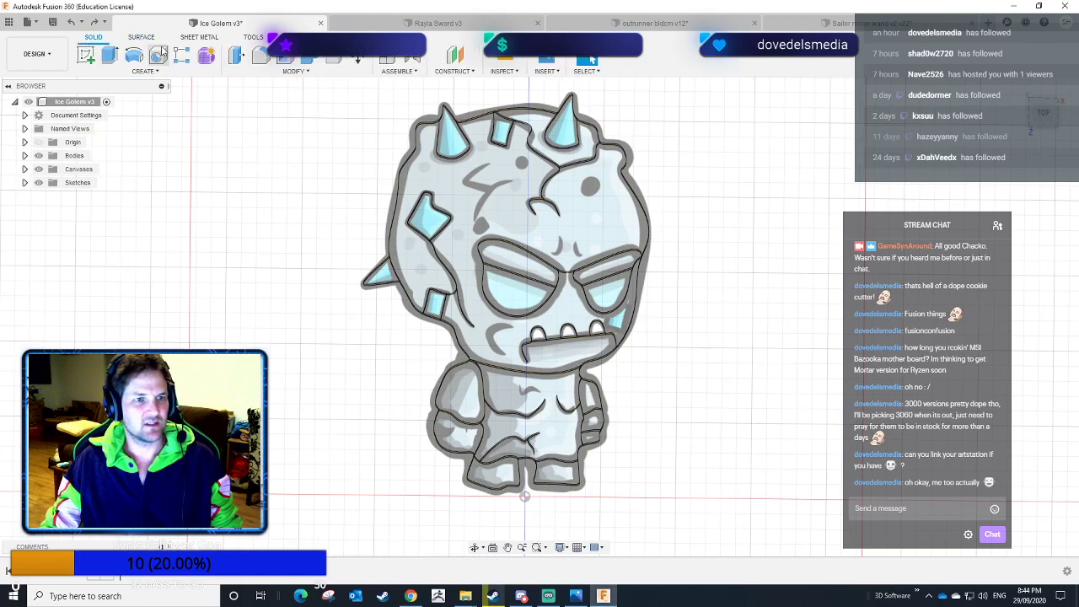
click(145, 73)
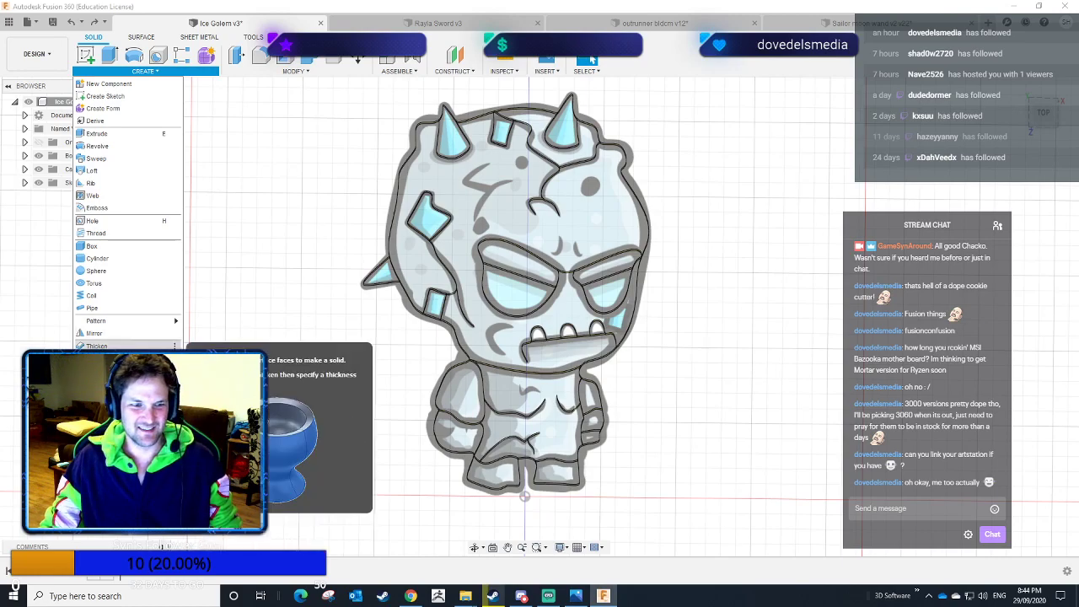
click(110, 346)
drag(359, 309, 371, 506)
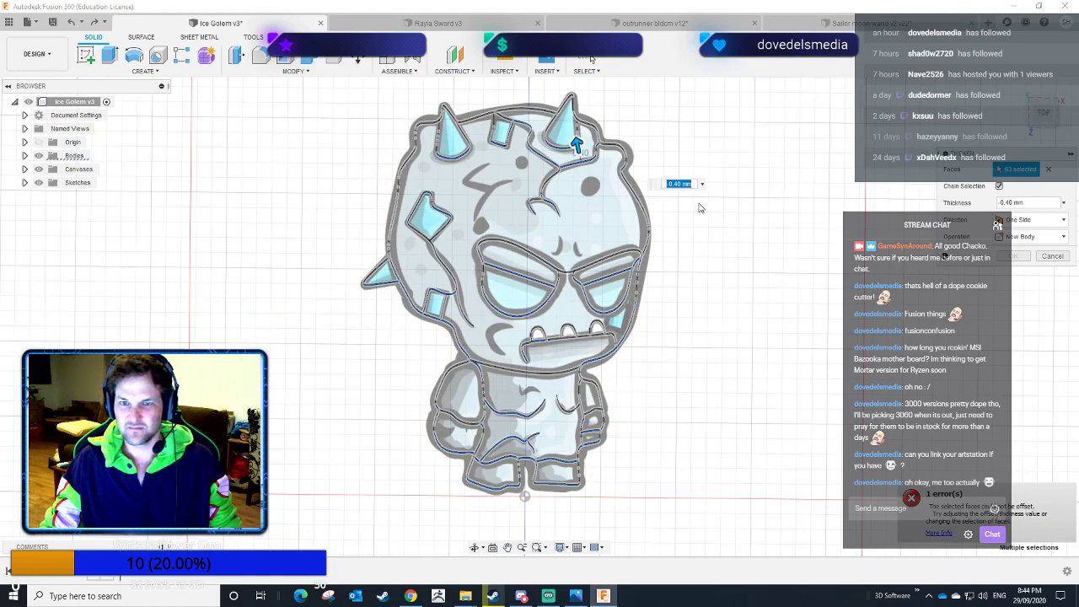
drag(579, 145, 578, 155)
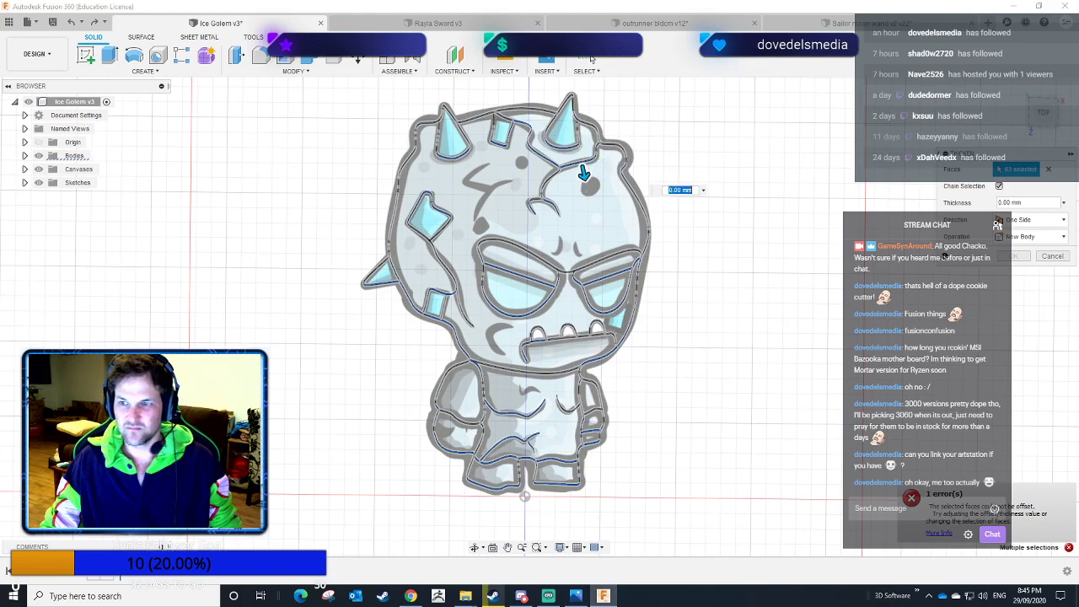
click(1048, 171)
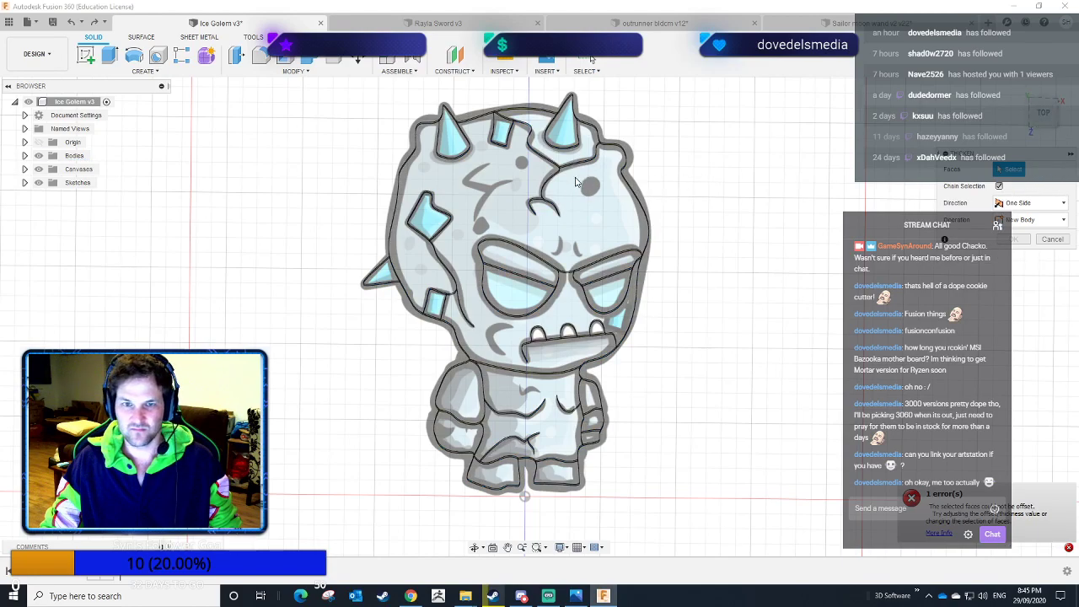
Thicken the mouth's upper-edge face between the middle tooth and the tooth nearest the cheek crystal by -0.4 mm as a new body.
mouse_move(723, 262)
middle_down()
mouse_move(696, 247)
mouse_move(728, 265)
middle_up()
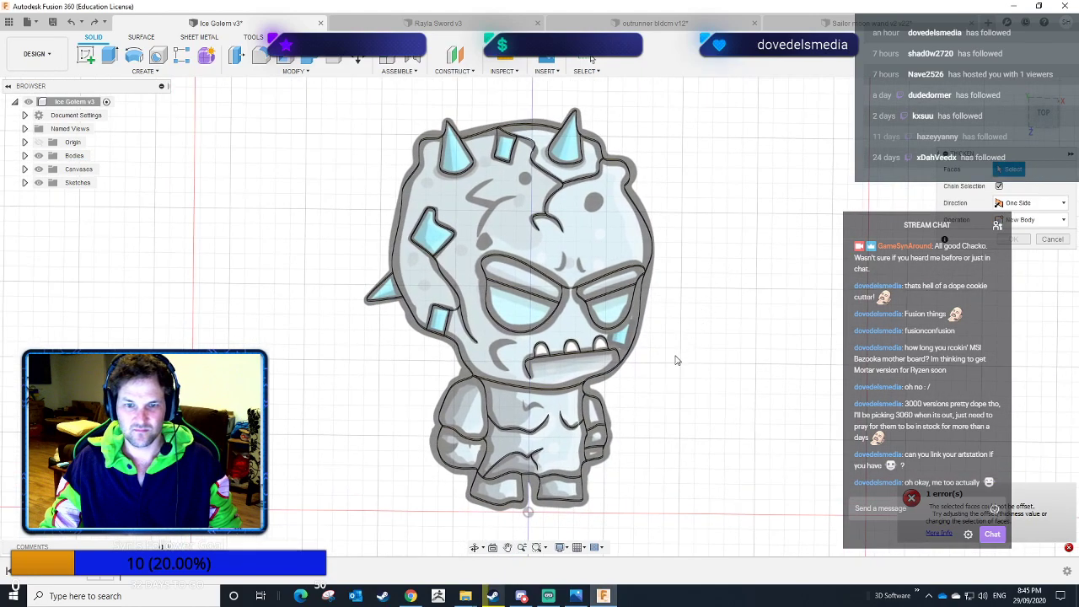
shift+middle_drag(677, 359, 675, 333)
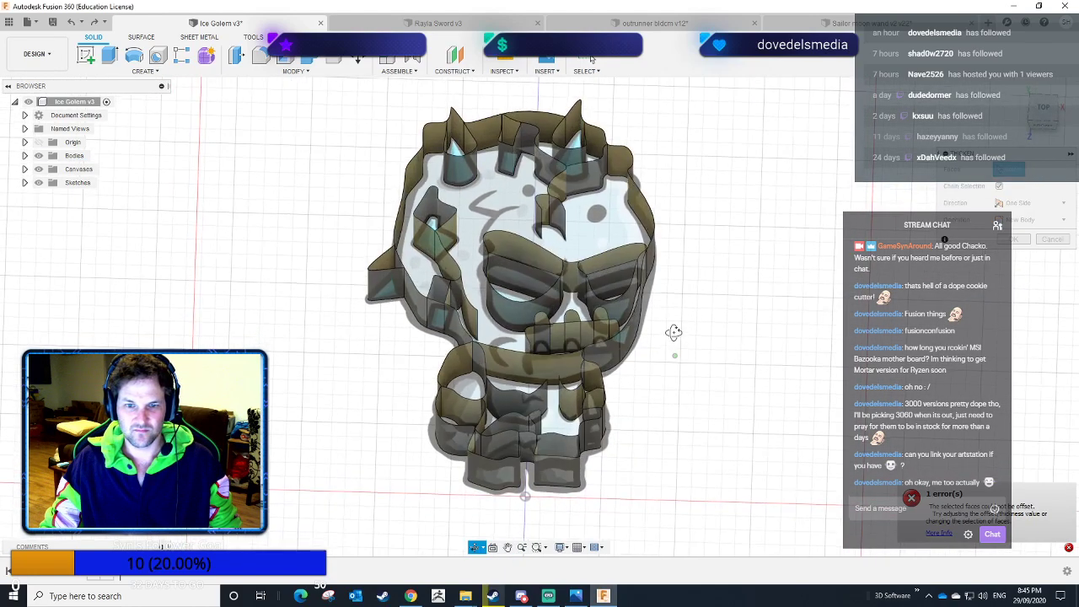
click(575, 341)
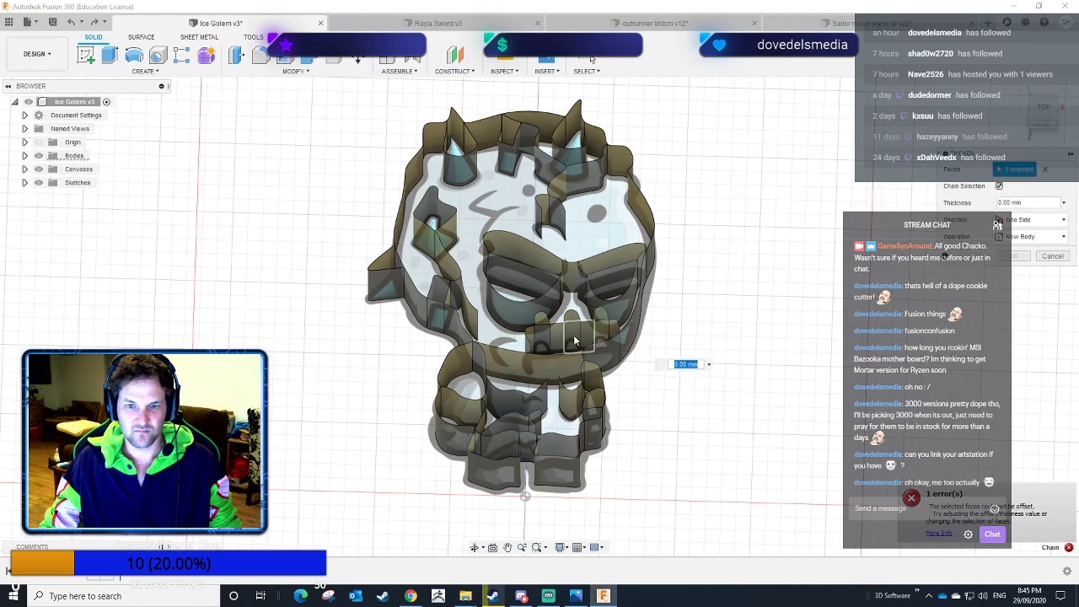
drag(584, 325, 588, 358)
shift+middle_drag(680, 411, 655, 433)
scroll(655, 433, up, 3)
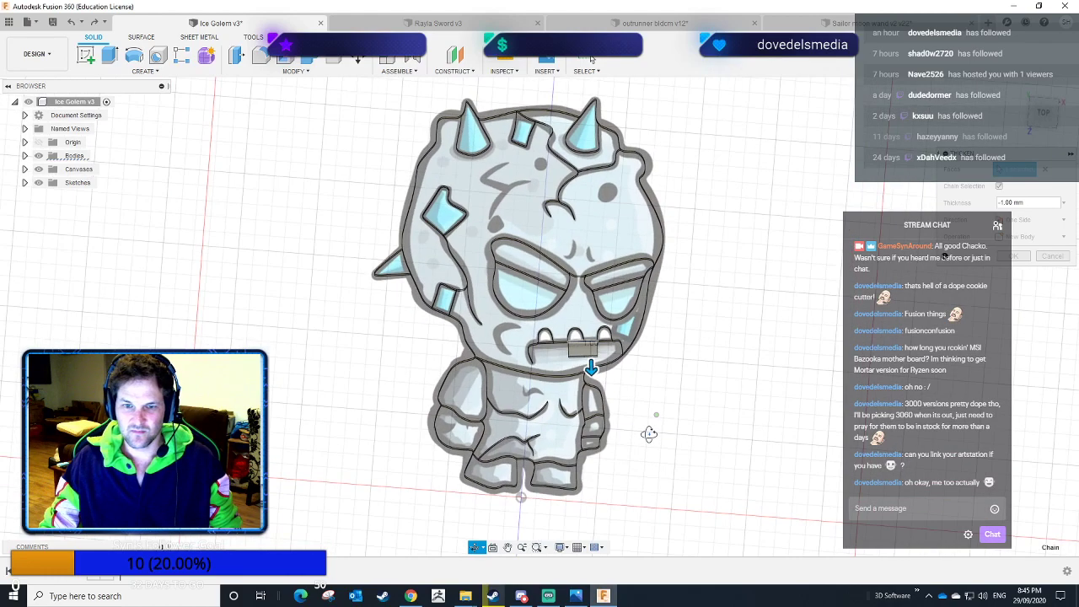
scroll(637, 413, up, 5)
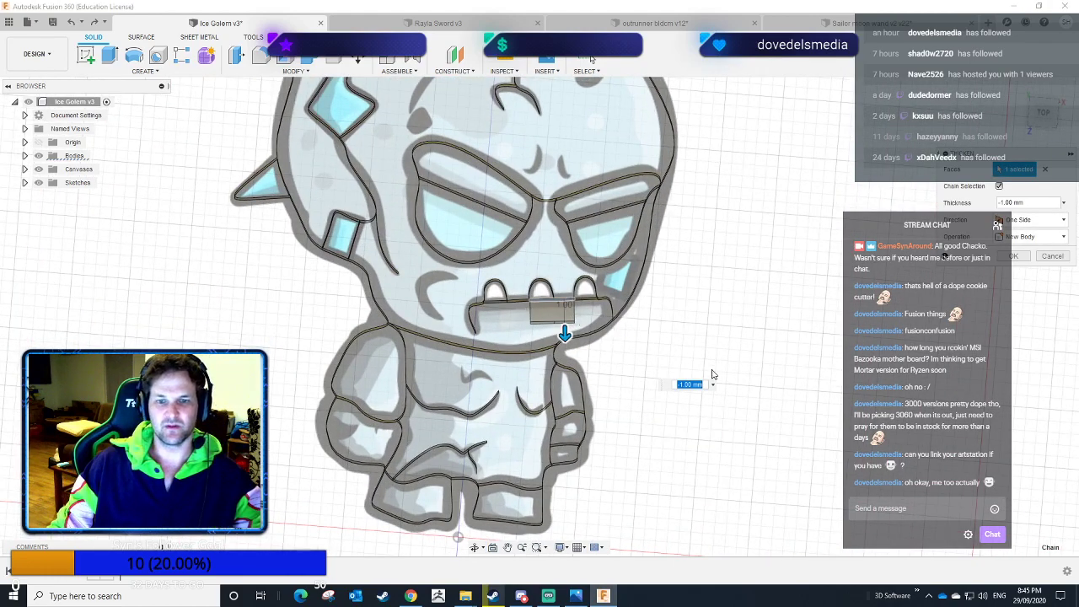
text(.4)
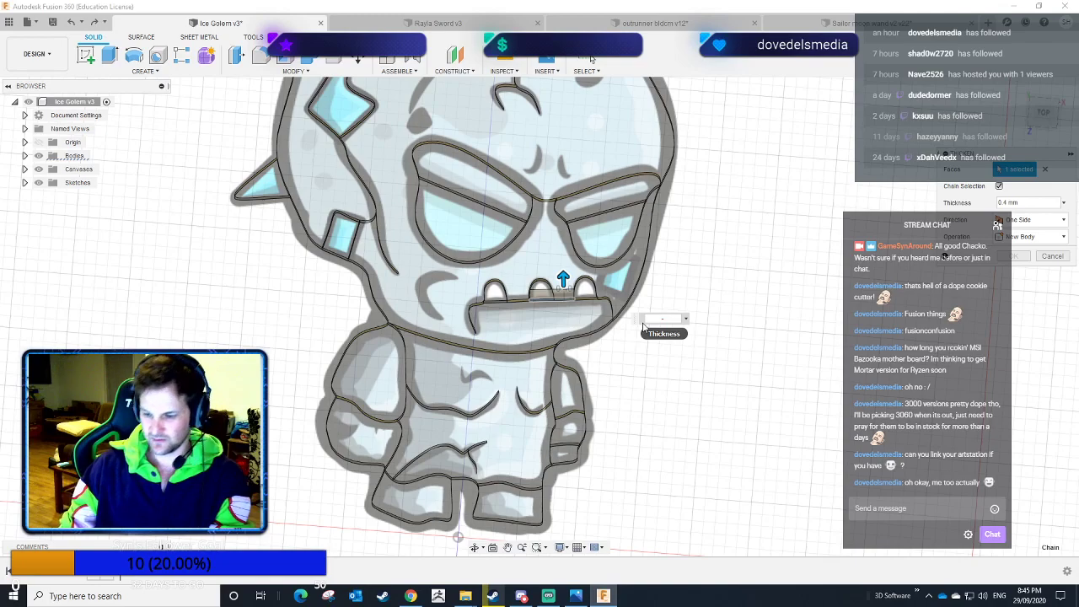
key(Return)
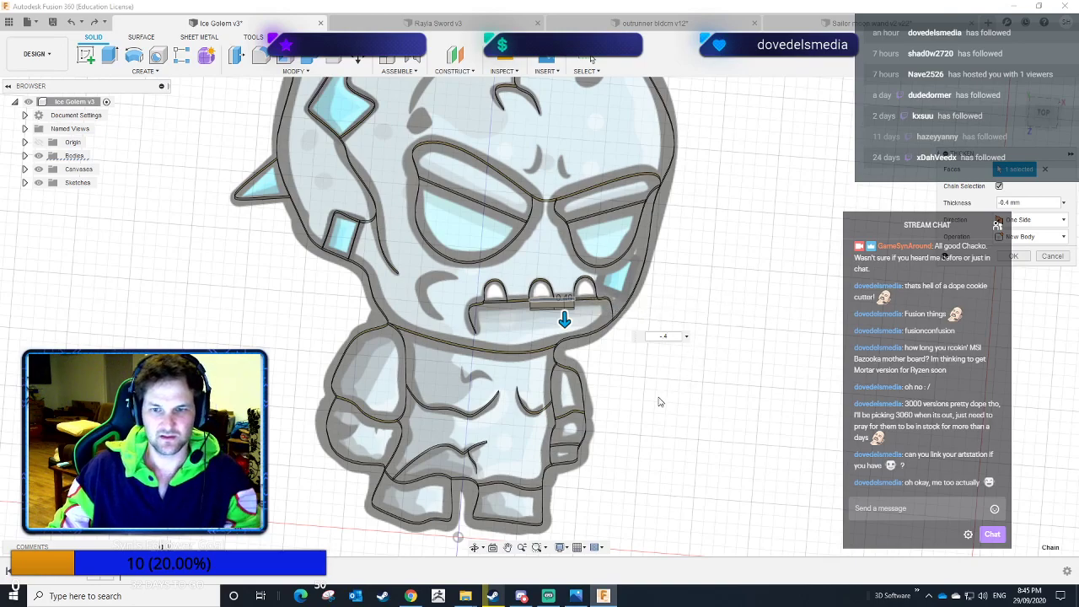
key(Return)
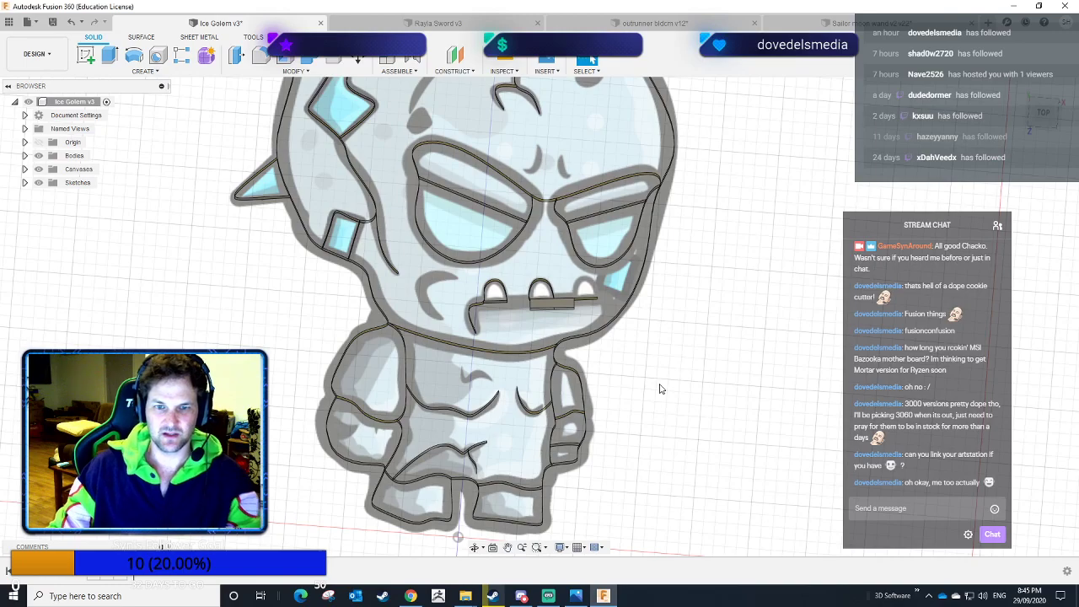
Try to thicken the mouth's upper-edge and tooth faces by -0.4 mm as a new body with the Symmetric direction.
shift+middle_drag(659, 373, 691, 339)
mouse_move(687, 383)
shift+middle_down()
mouse_move(706, 372)
mouse_move(697, 367)
shift+middle_up()
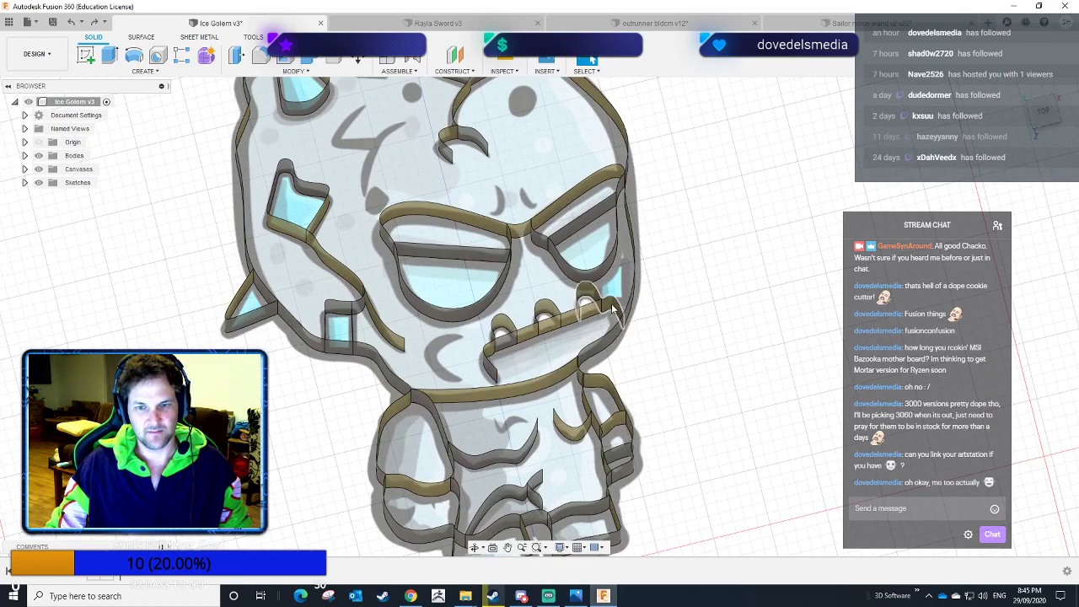
click(594, 314)
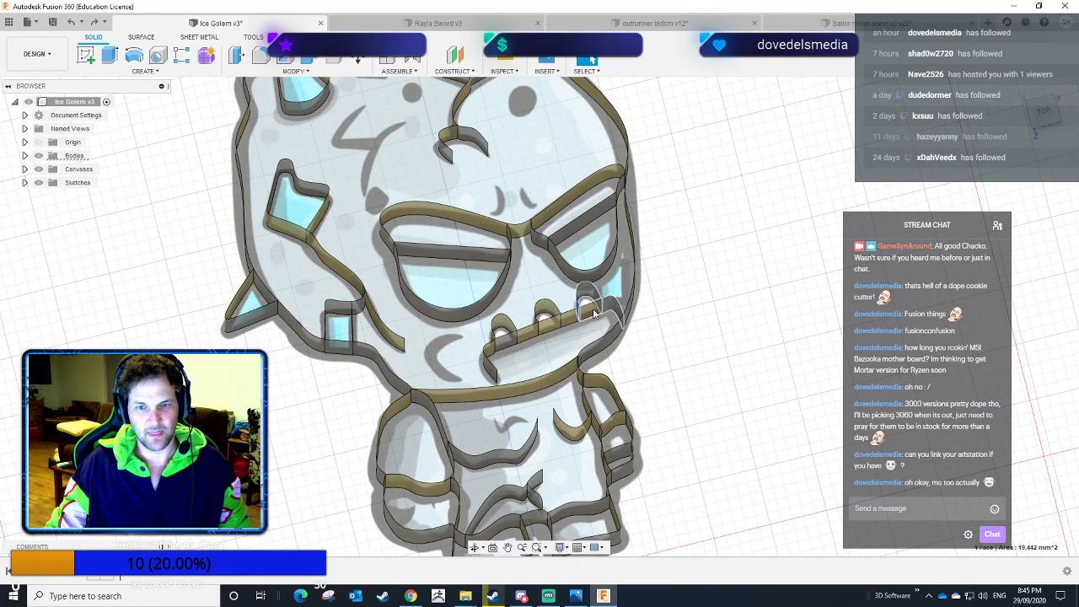
ctrl+click(548, 329)
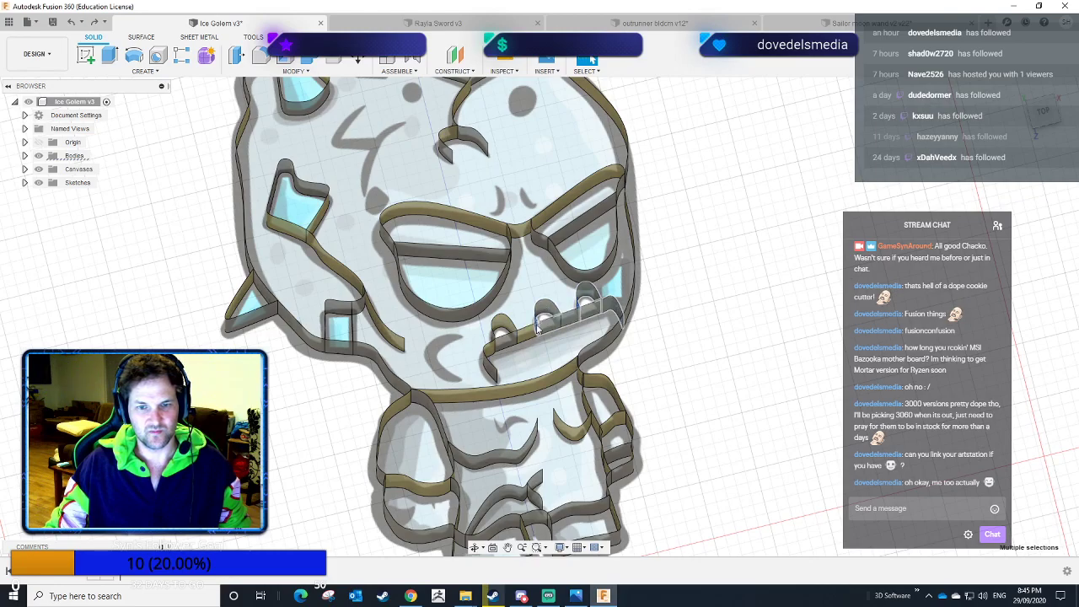
ctrl+click(505, 344)
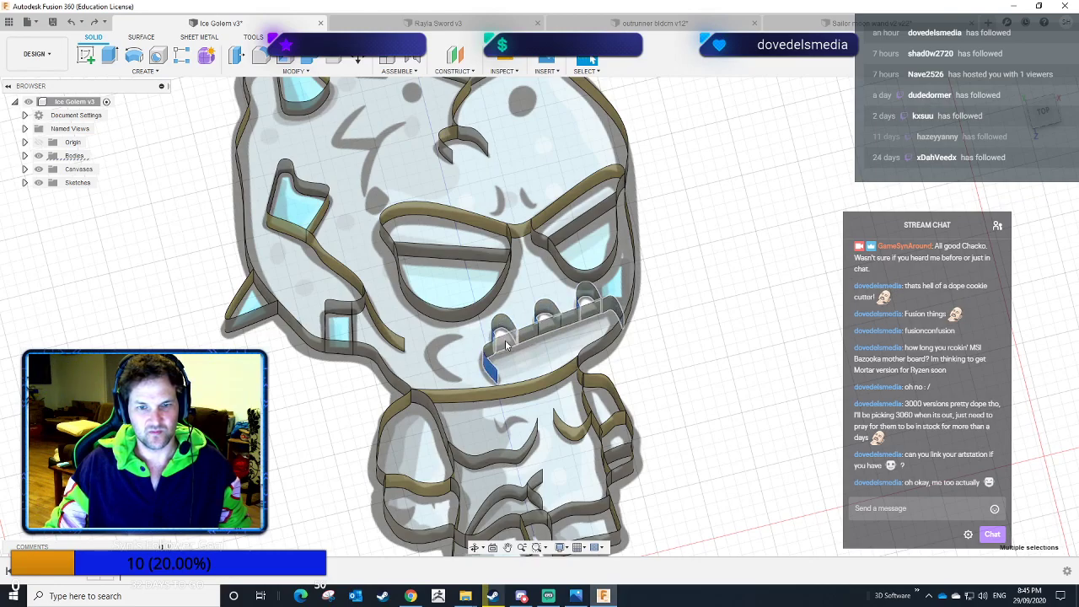
middle_drag(748, 408, 701, 374)
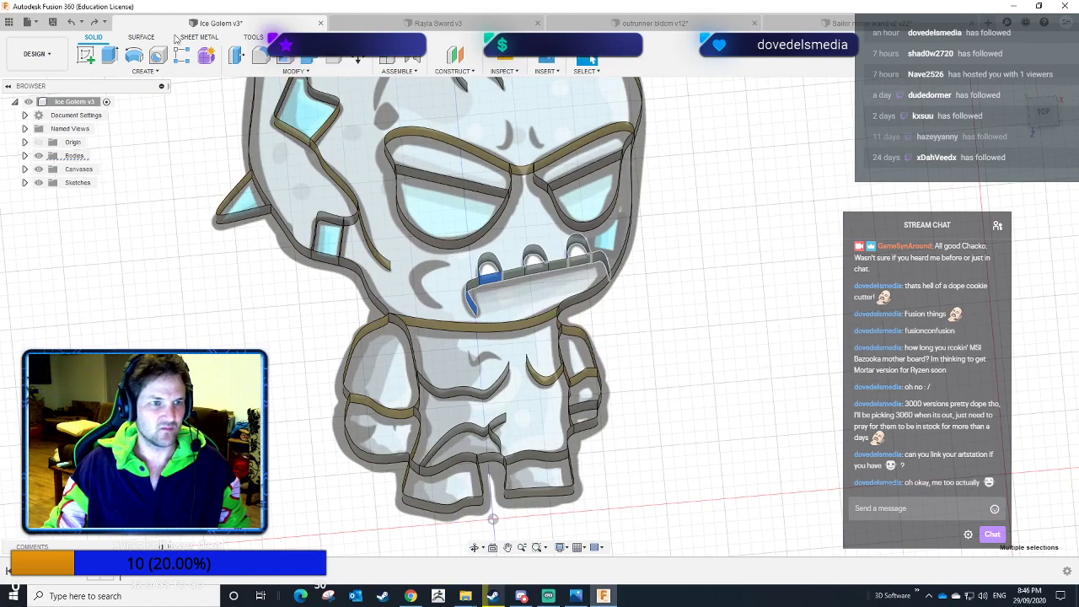
click(155, 71)
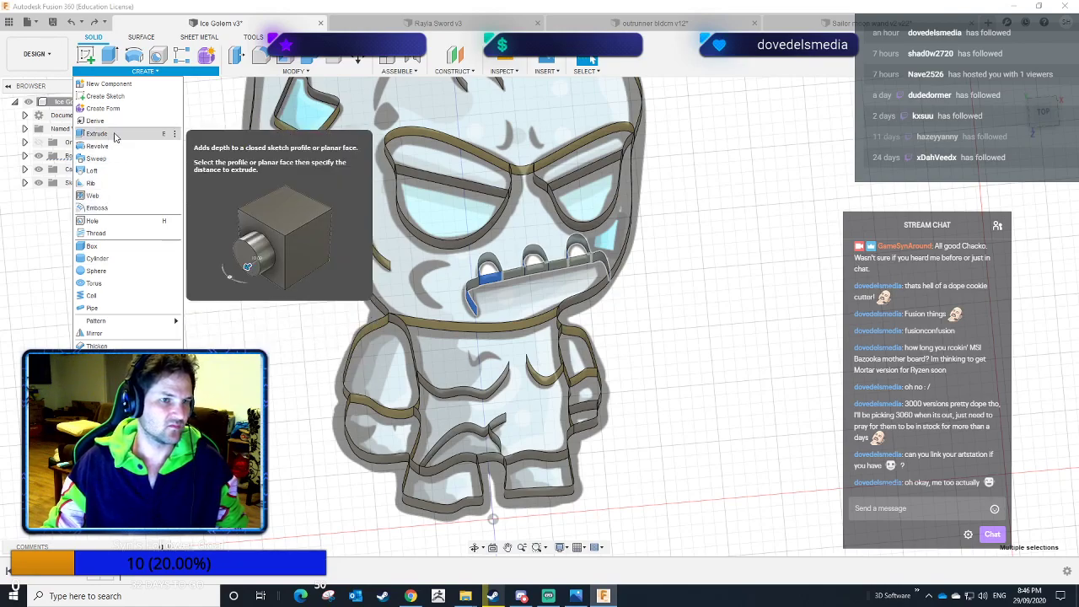
click(118, 346)
click(1024, 219)
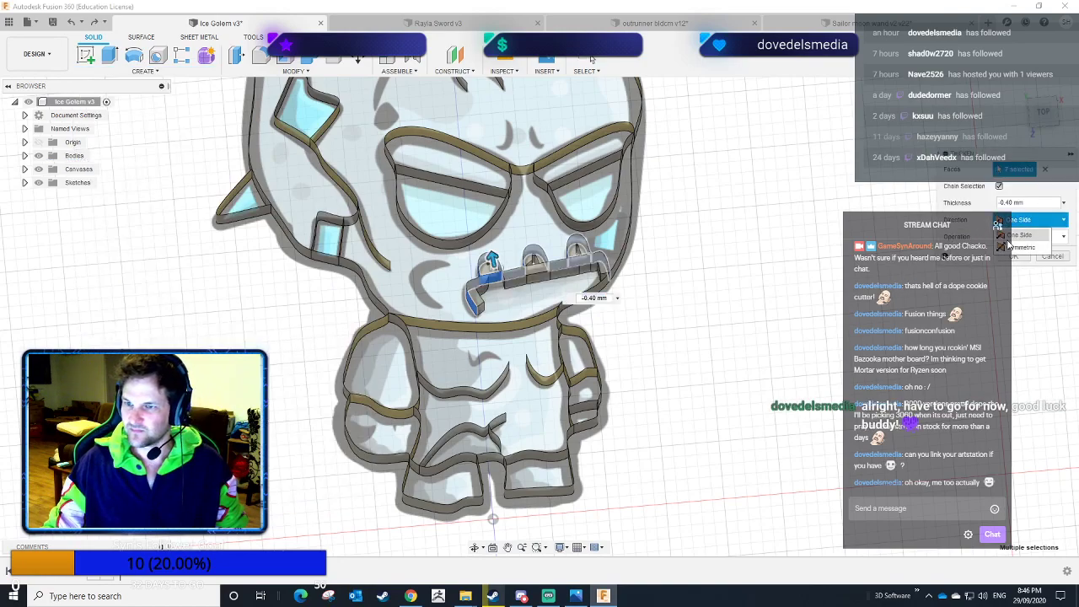
click(1019, 247)
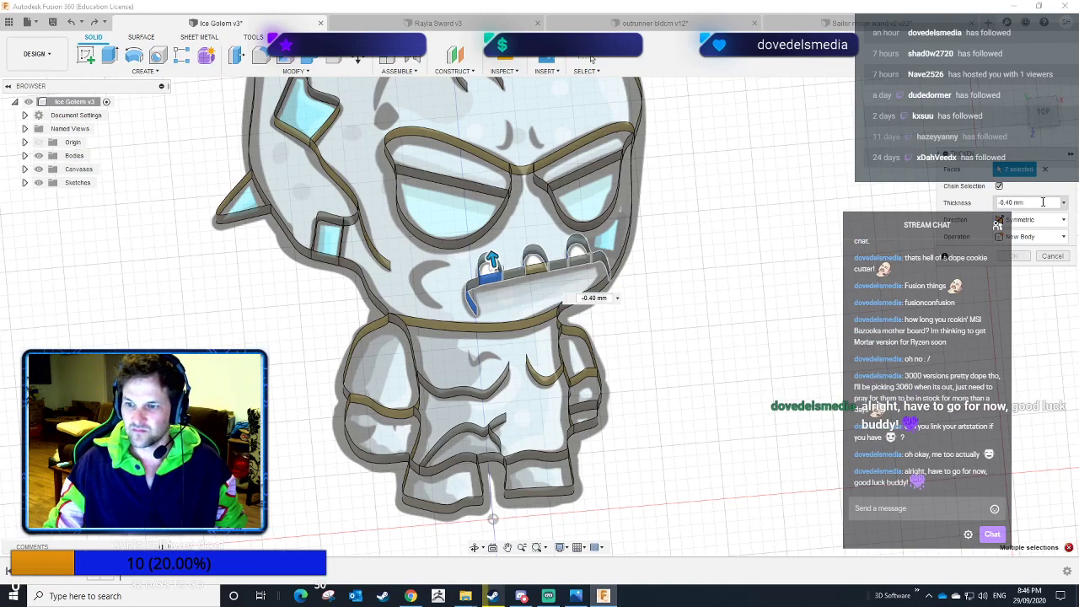
click(493, 281)
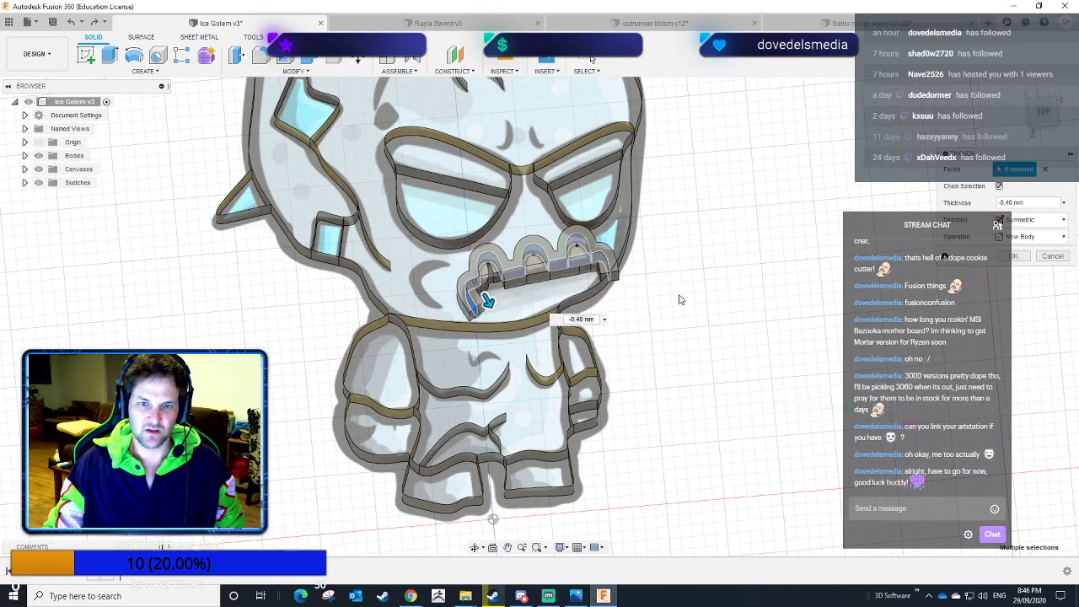
shift+middle_drag(667, 377, 730, 371)
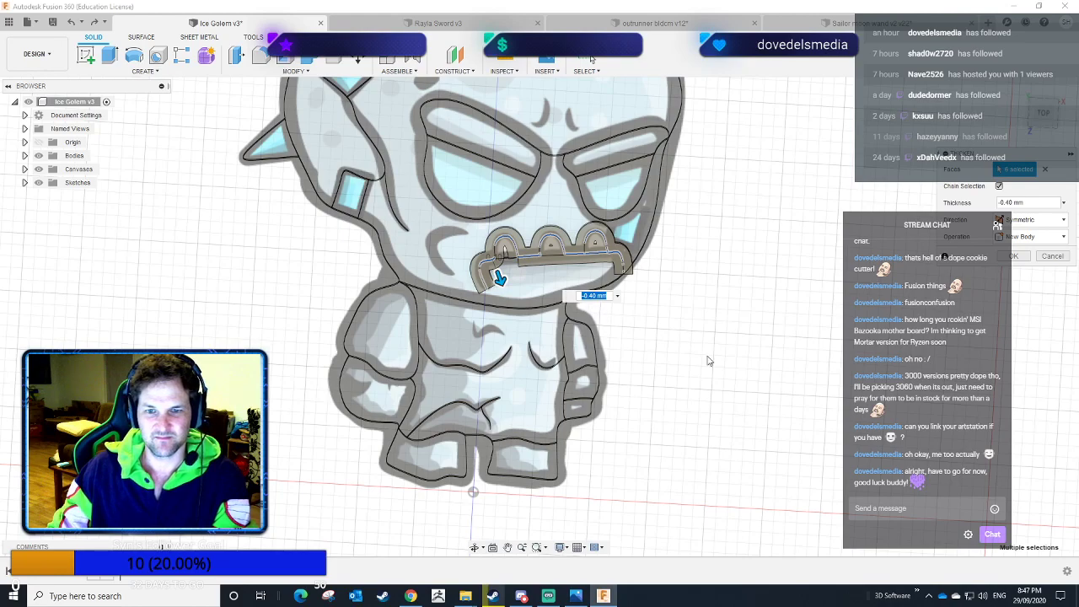
click(1052, 258)
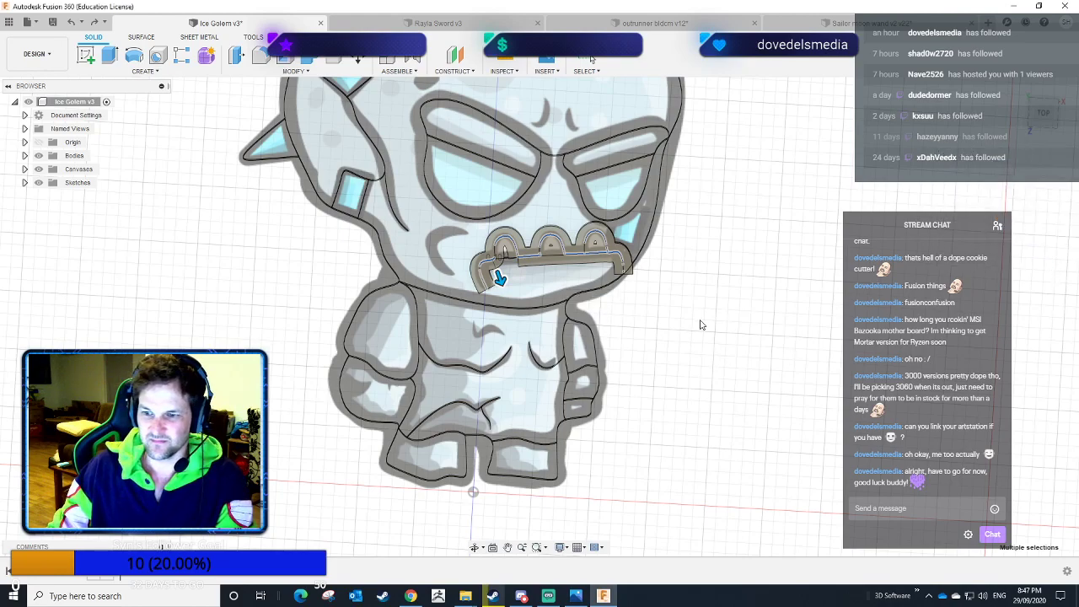
Check the golem from a tilted angle and return to a centred top view of the whole figure.
mouse_move(718, 323)
shift+middle_down()
mouse_move(734, 315)
mouse_move(724, 319)
shift+middle_up()
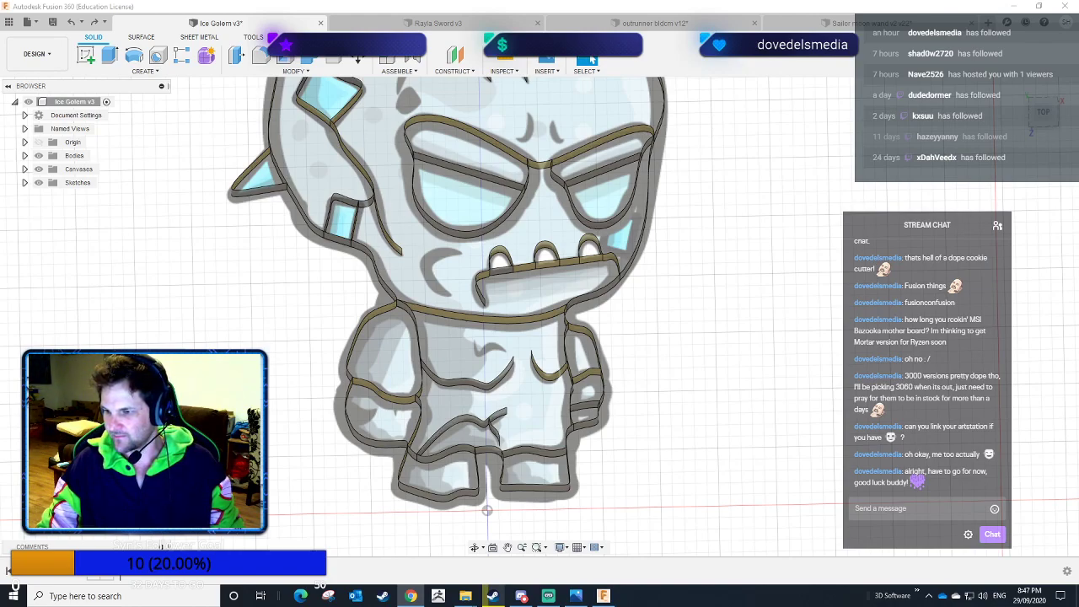
shift+middle_drag(688, 254, 761, 258)
click(1037, 114)
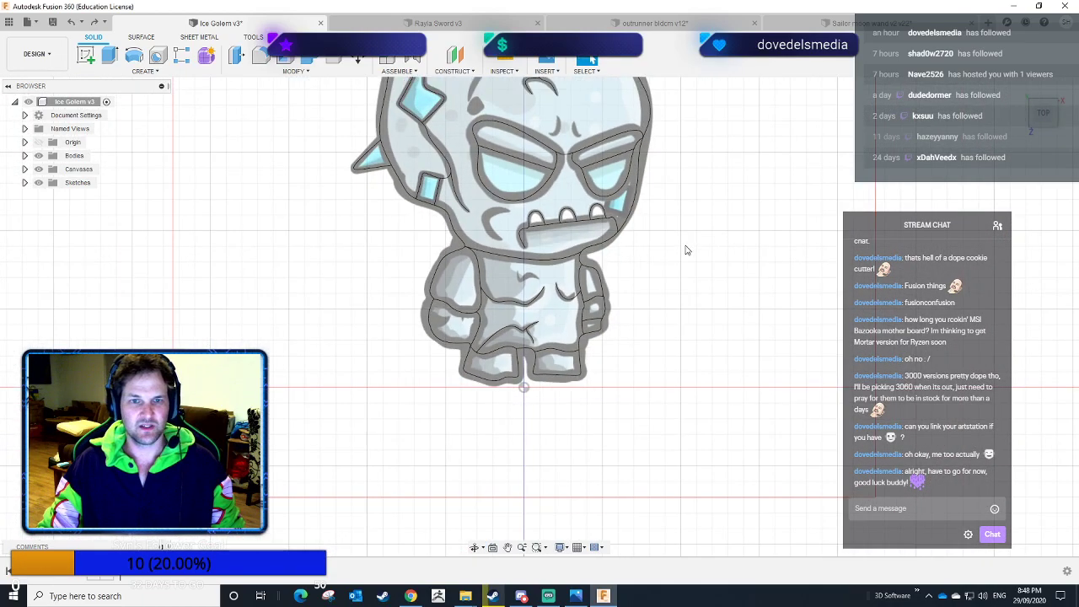
middle_drag(677, 245, 694, 369)
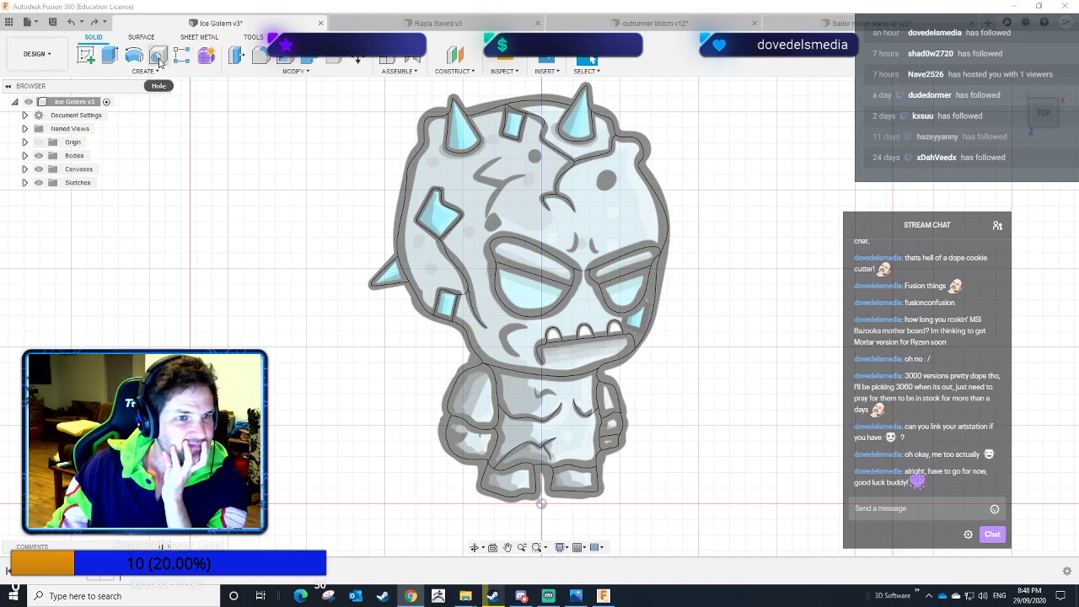
Try to extend the surface edge chain around the eye and brow by 0.4 mm with the Natural extend type.
click(135, 42)
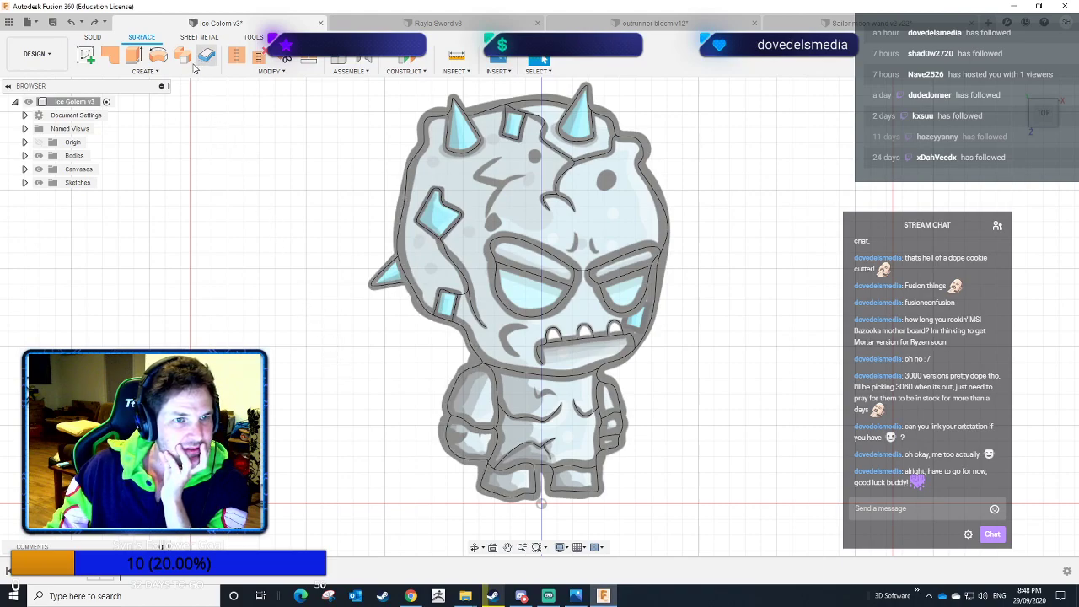
click(283, 75)
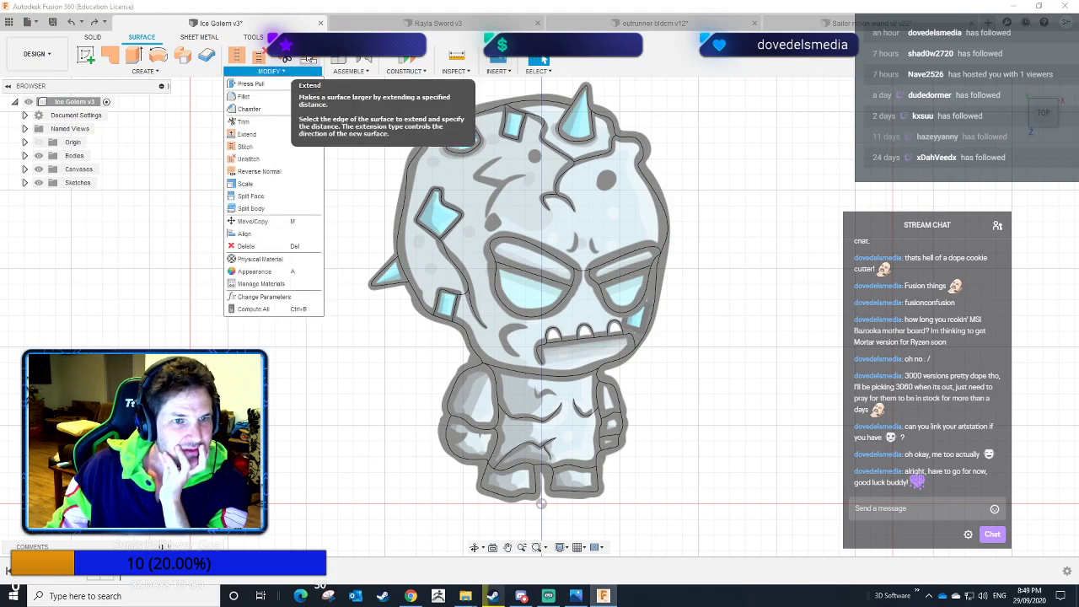
click(377, 154)
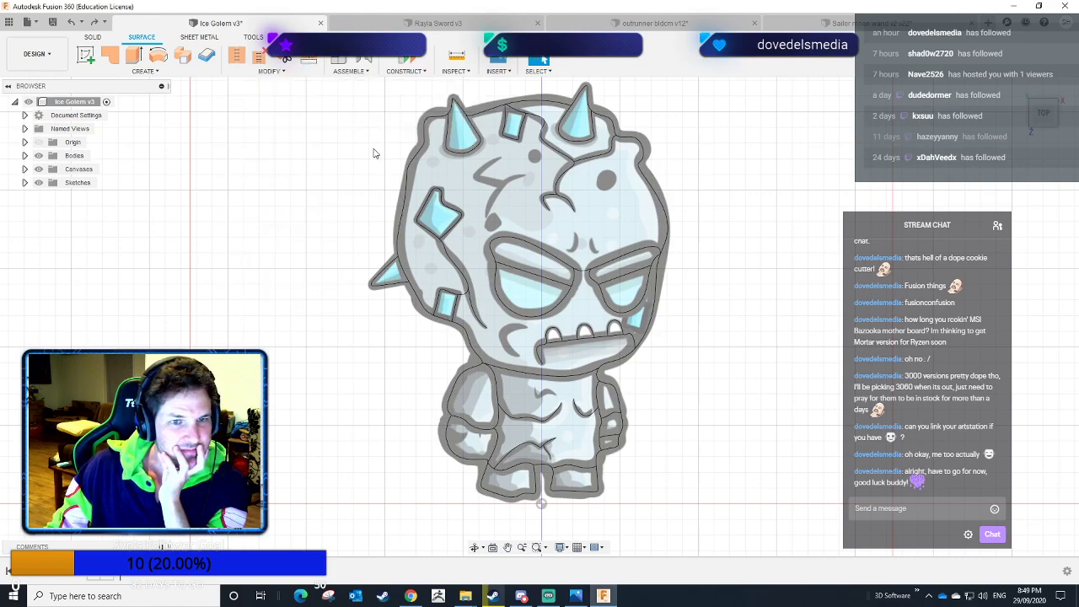
click(552, 259)
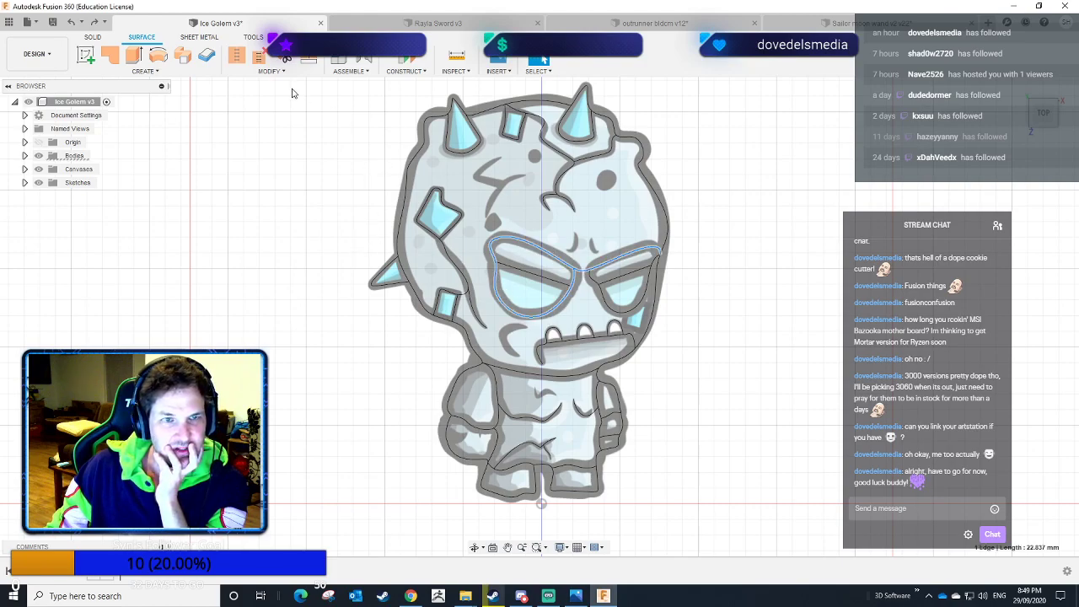
click(309, 60)
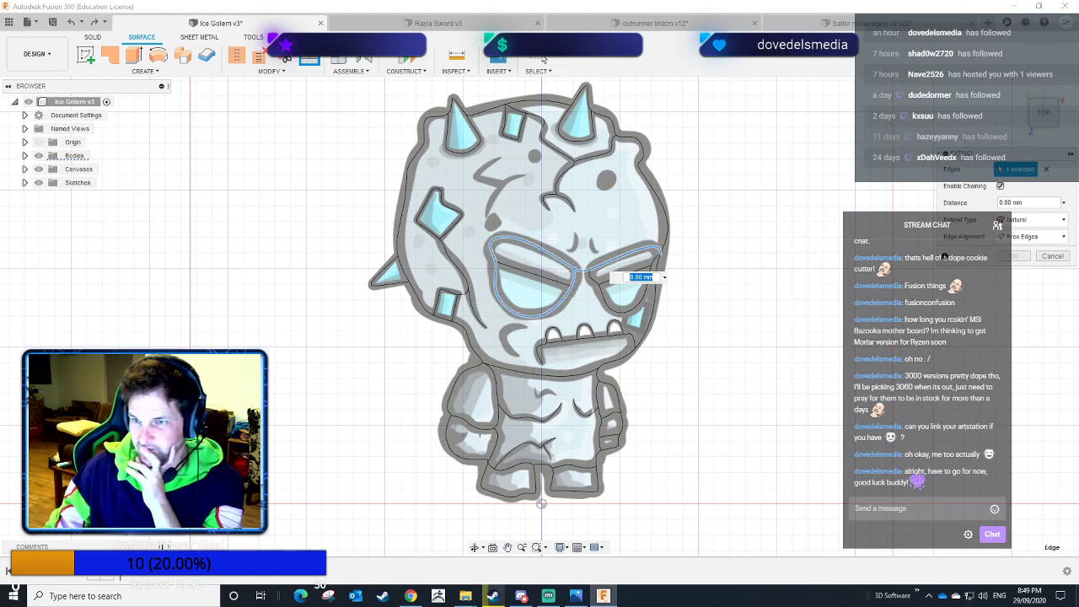
click(1037, 219)
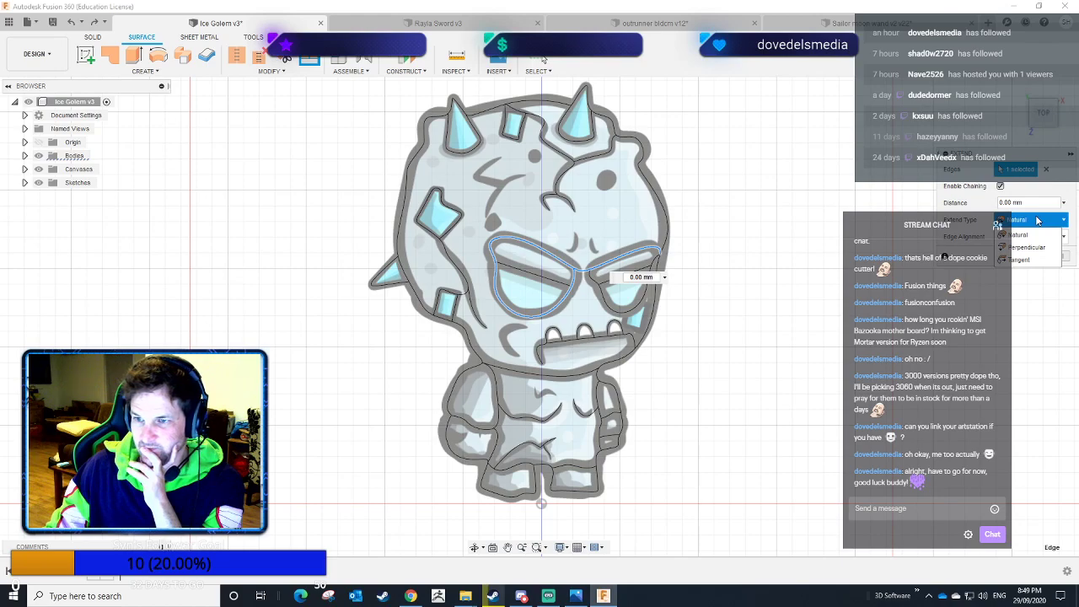
click(1037, 219)
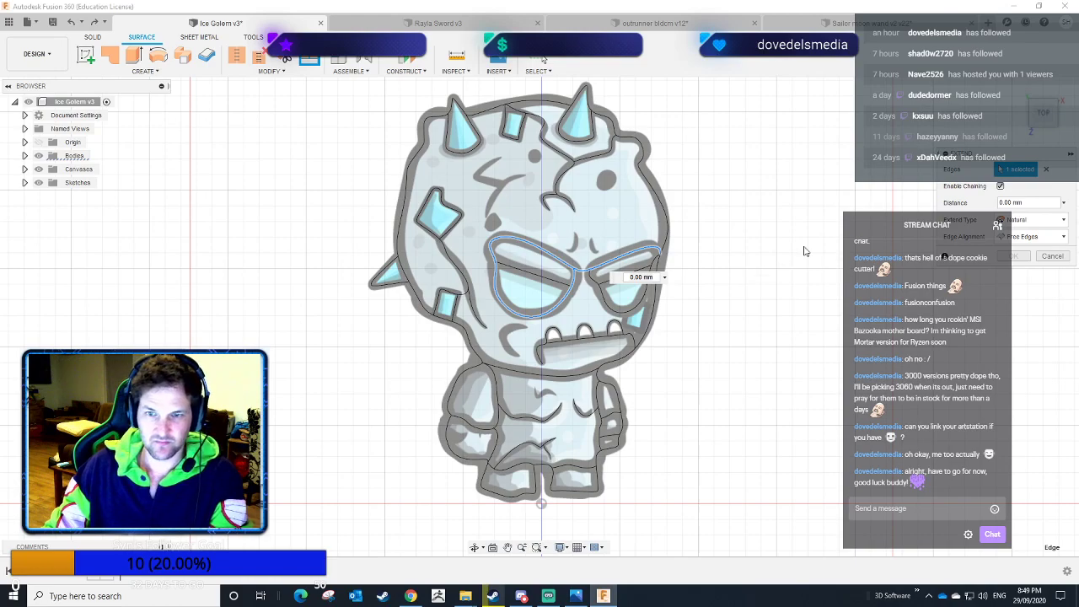
drag(1015, 202, 944, 201)
key(BackSpace)
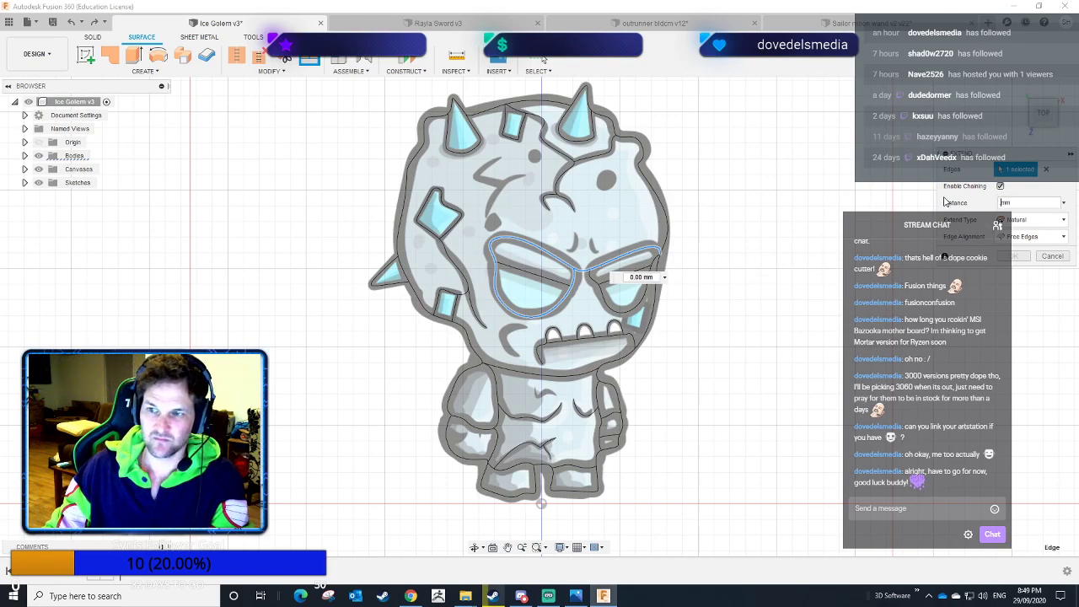
drag(1017, 203, 958, 206)
key(BackSpace)
text(.4)
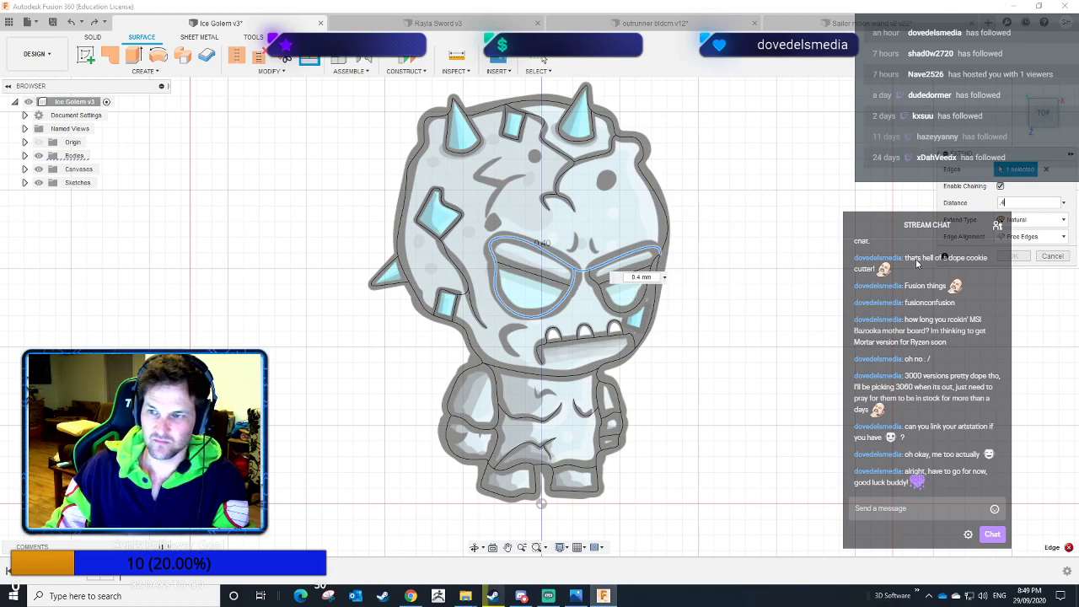
click(1038, 237)
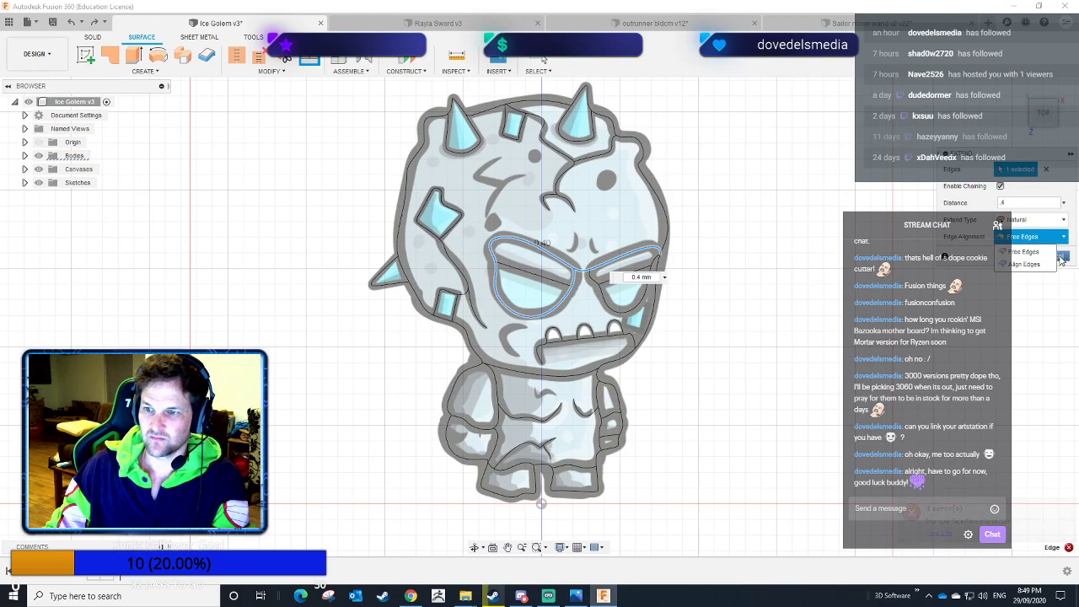
click(1028, 266)
click(1057, 257)
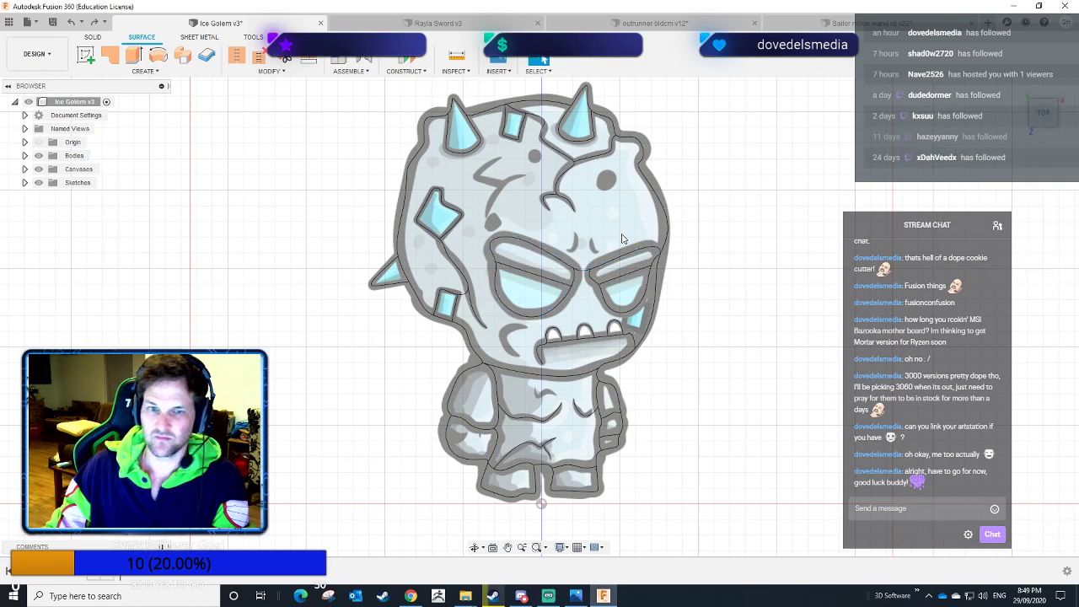
Try to offset the head outline's surface near the small square crystal with Press Pull.
click(271, 73)
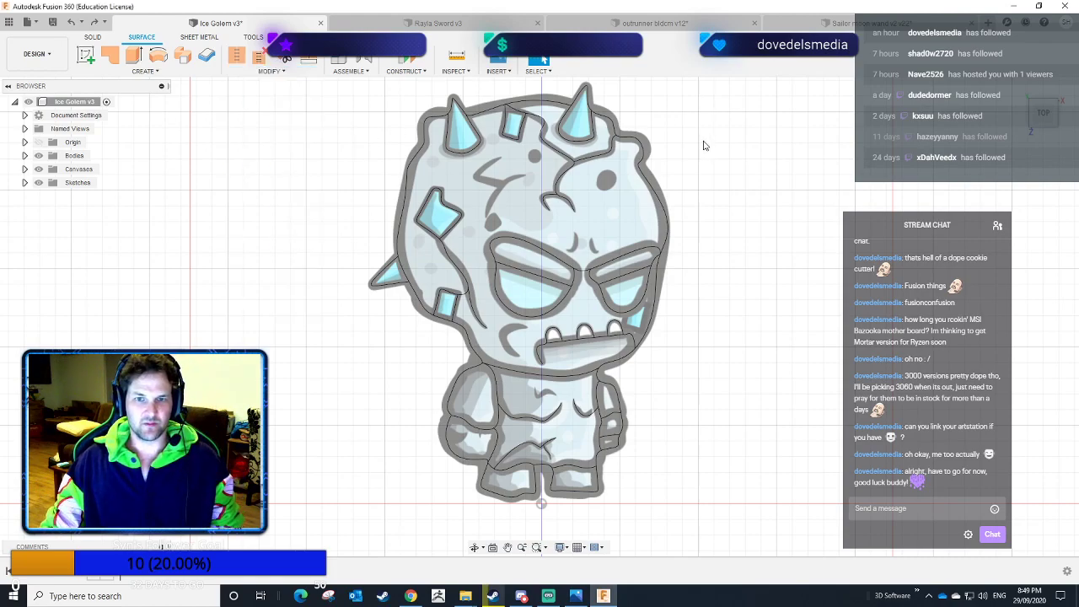
drag(699, 81, 222, 464)
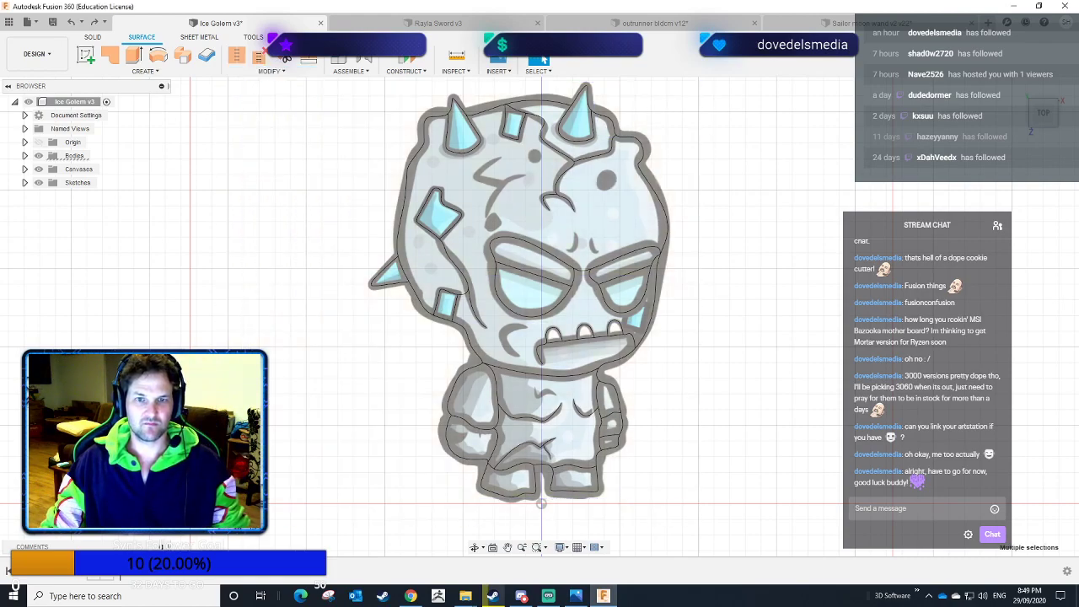
key(q)
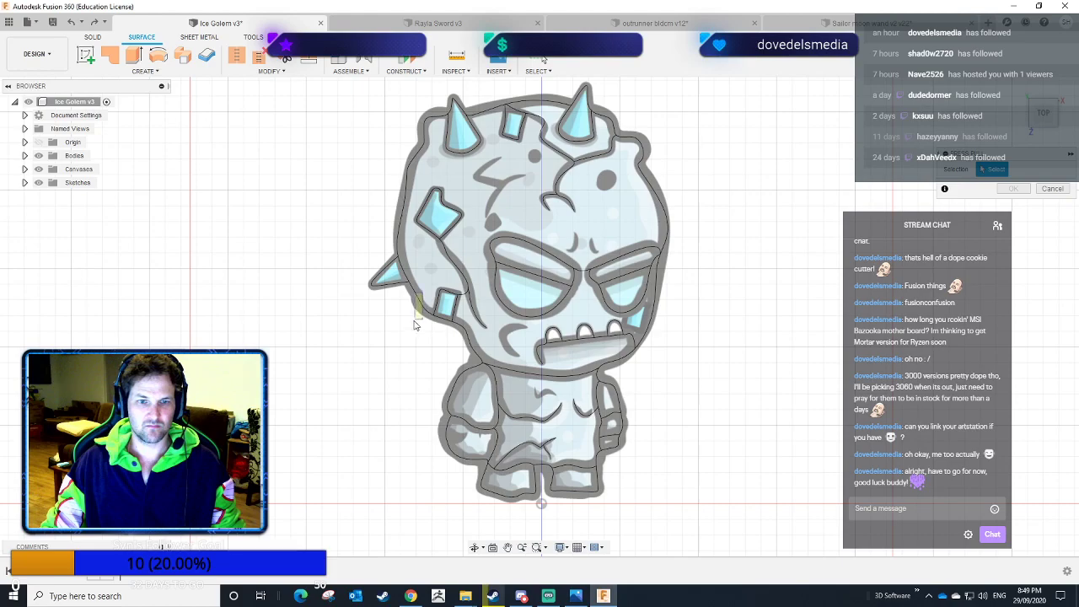
click(414, 324)
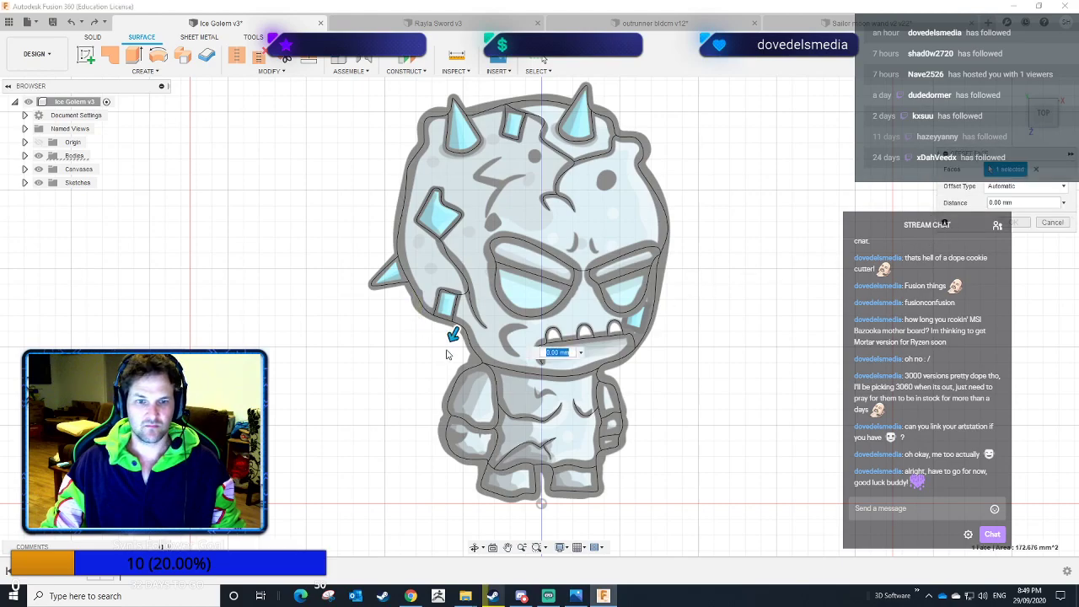
mouse_move(450, 338)
mouse_down()
mouse_move(441, 349)
mouse_move(454, 337)
mouse_up()
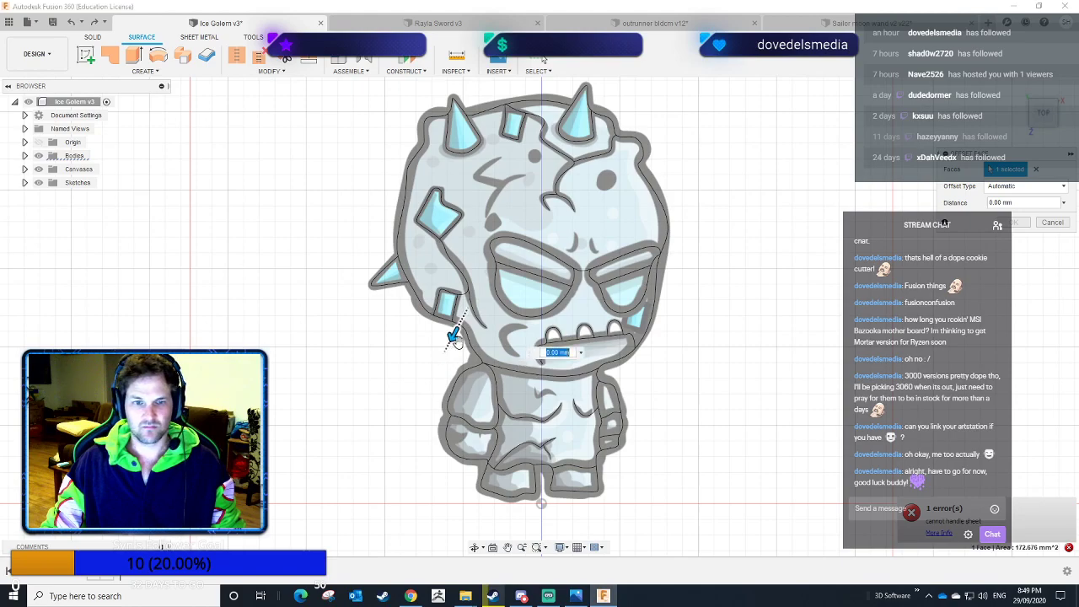
click(1052, 222)
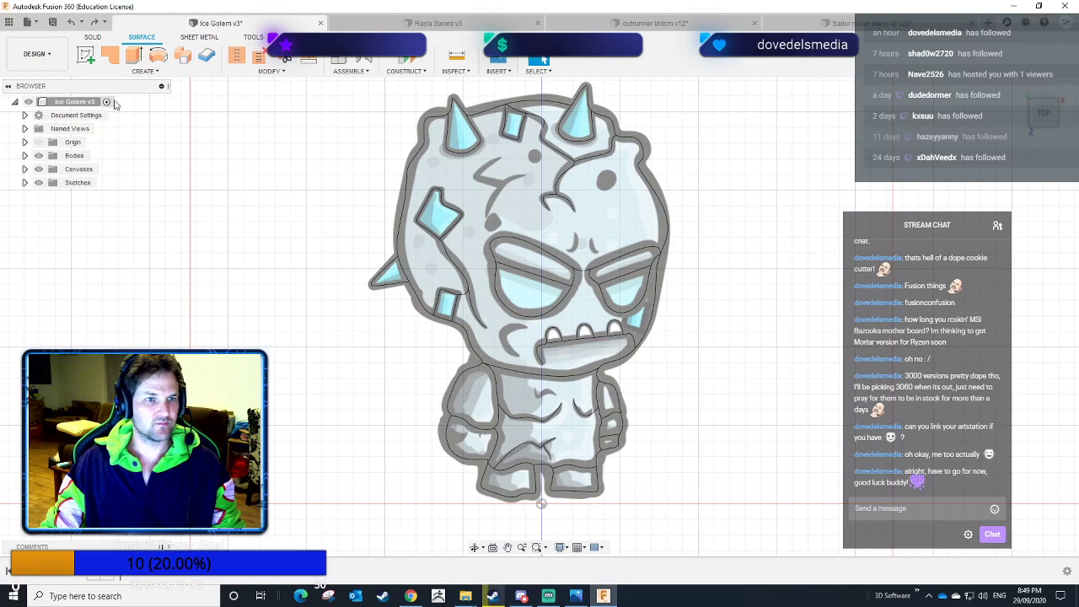
Try to extrude the surface face of the spike on the side of the head.
middle_drag(349, 386, 422, 364)
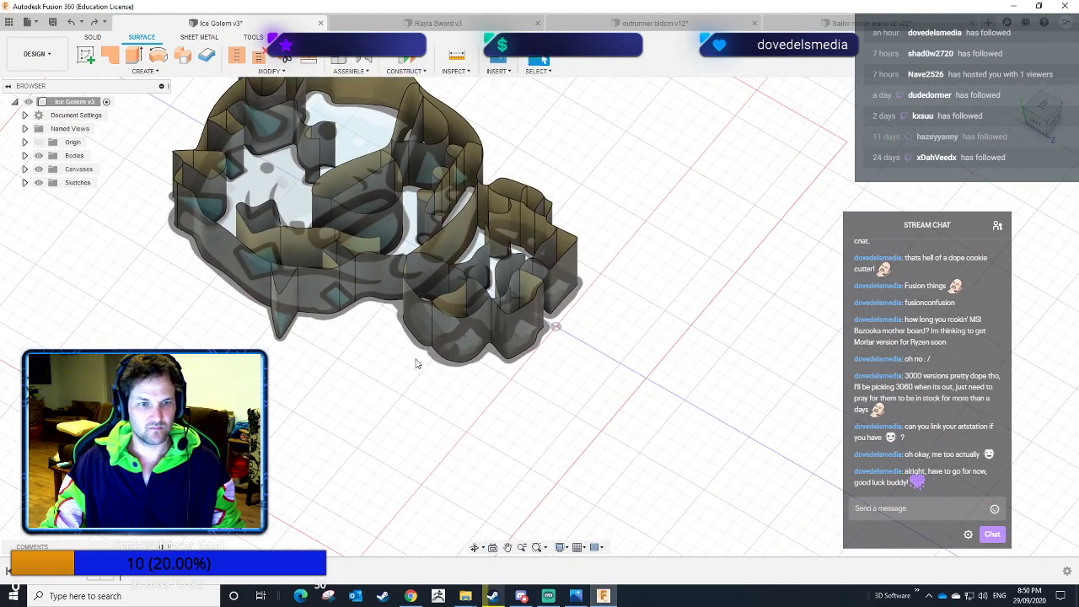
click(285, 304)
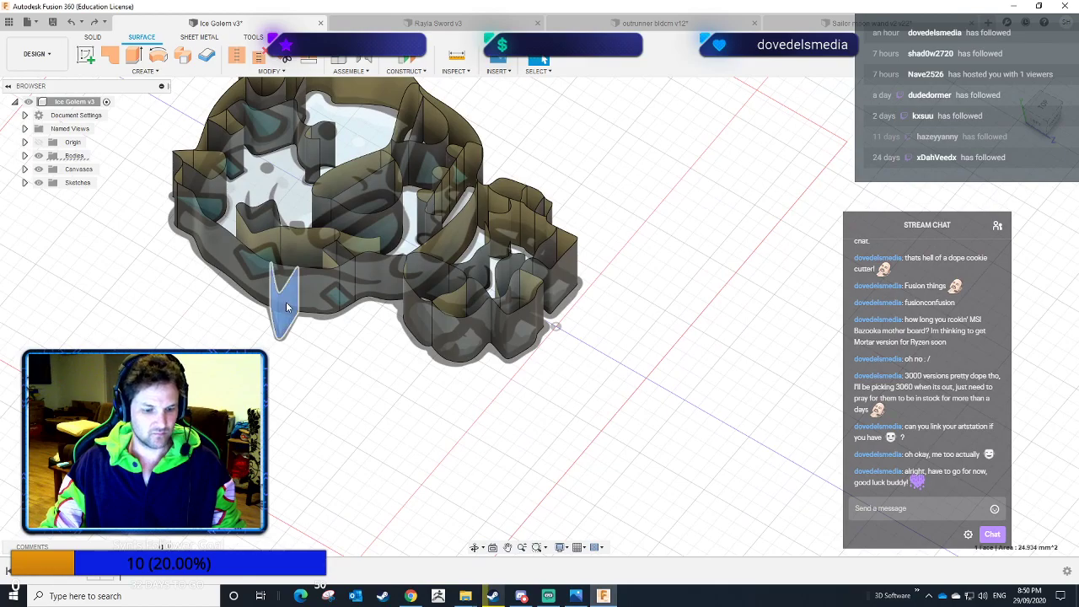
key(e)
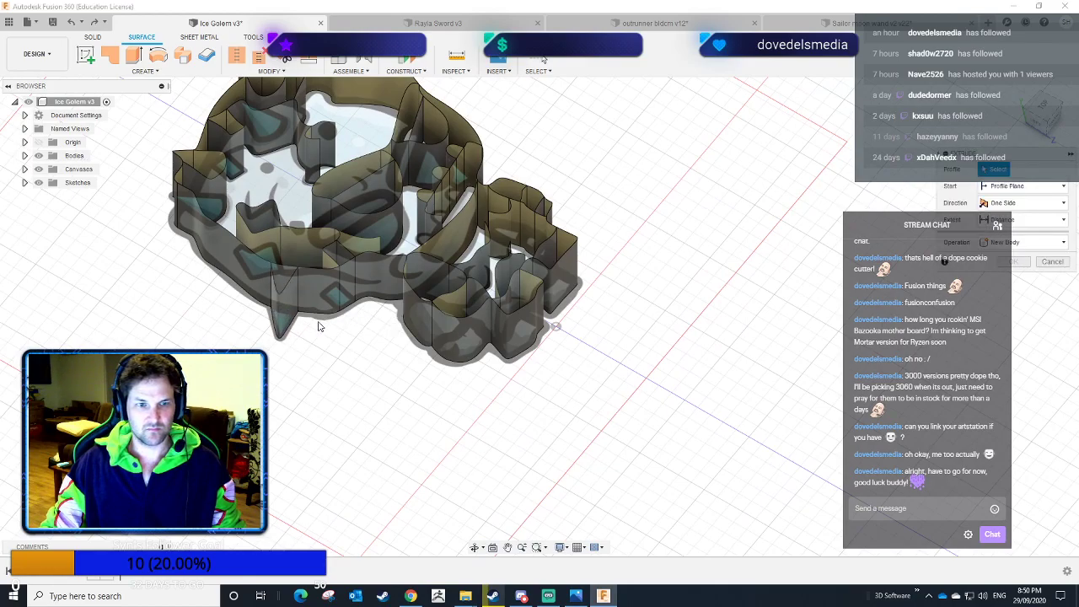
click(1054, 263)
click(281, 316)
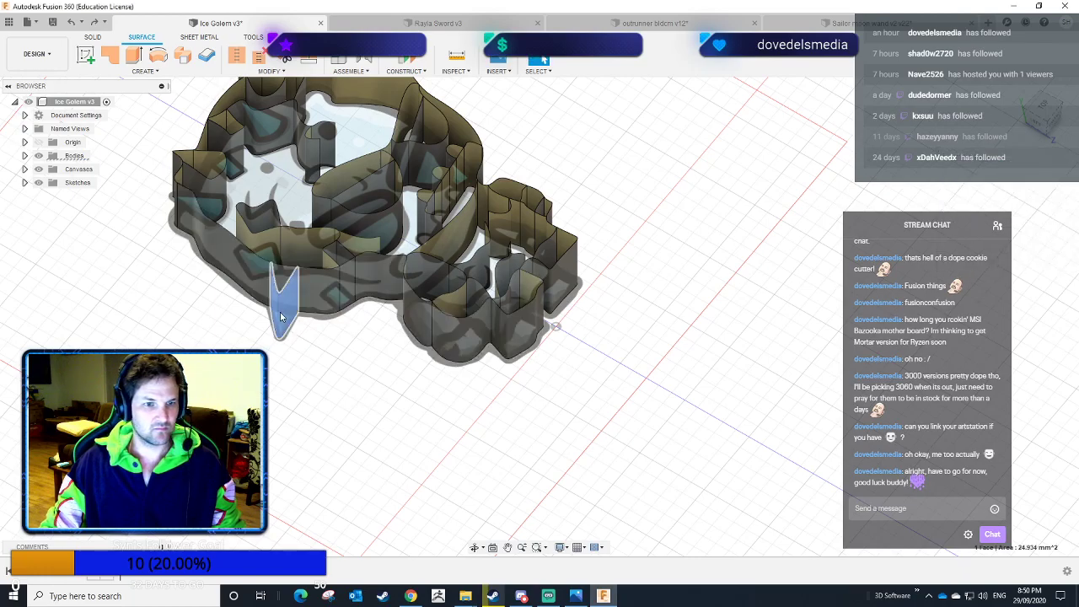
click(133, 57)
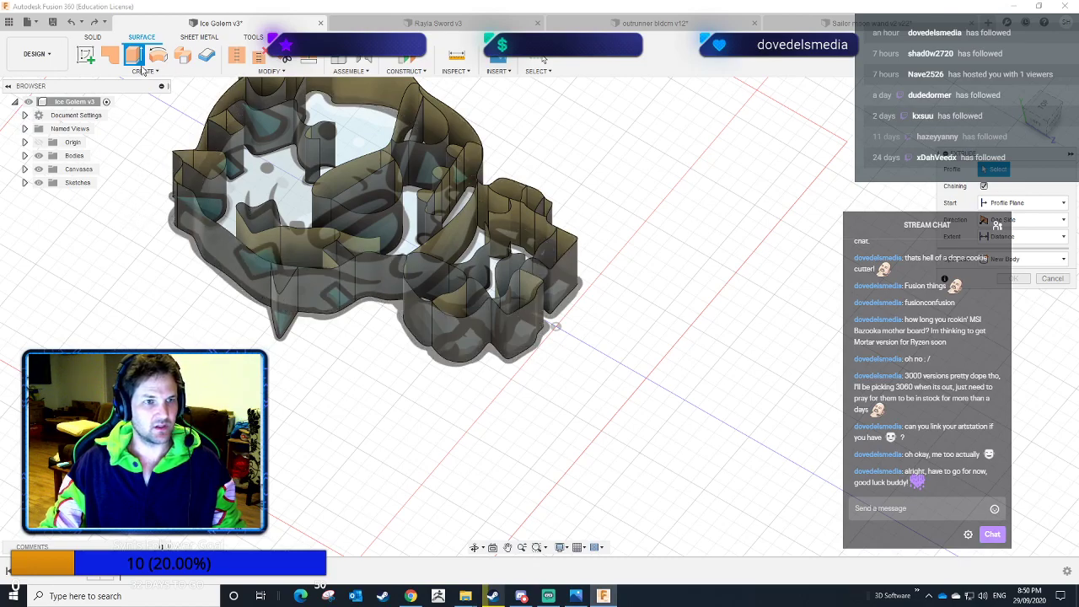
click(1052, 279)
Return to a centred top view of the whole golem and create a new form.
shift+middle_drag(645, 205, 632, 243)
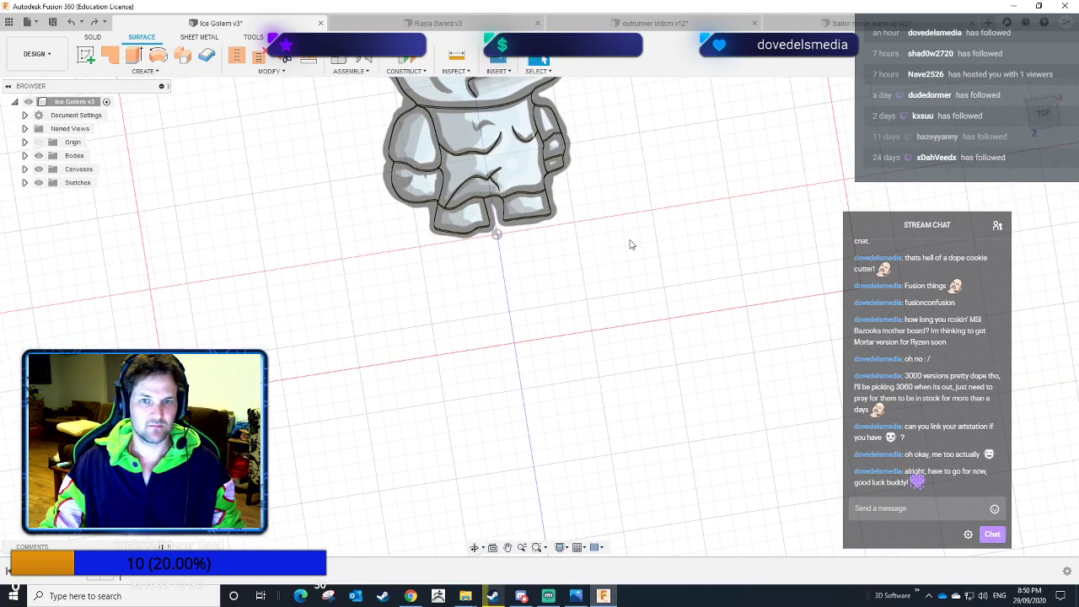
click(1040, 116)
middle_drag(705, 207, 704, 404)
scroll(703, 403, up, 3)
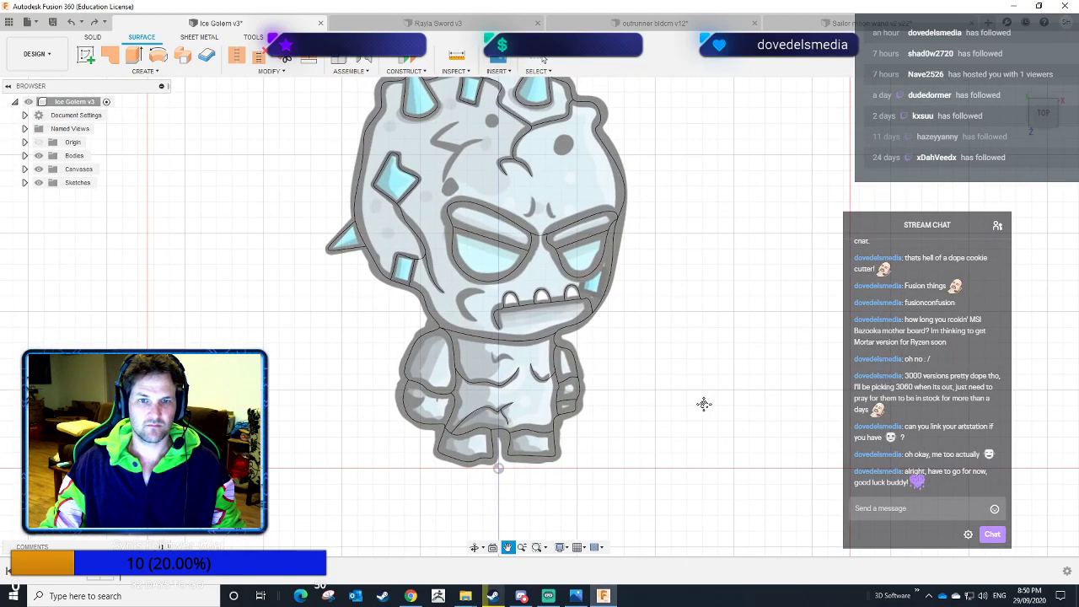
scroll(699, 368, down, 1)
scroll(699, 368, up, 1)
scroll(698, 368, down, 1)
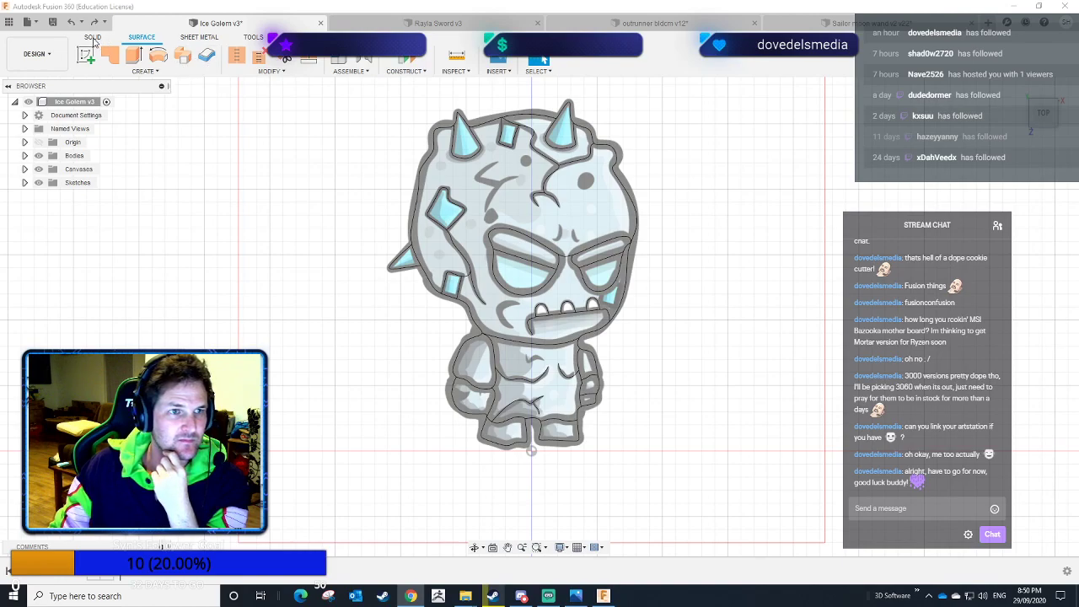
click(255, 38)
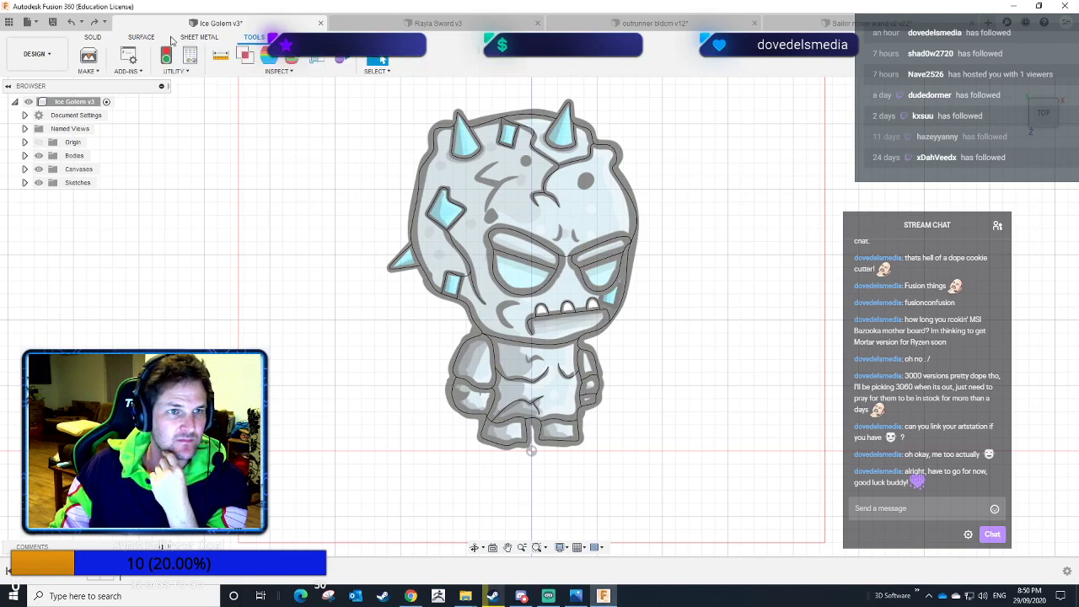
click(93, 38)
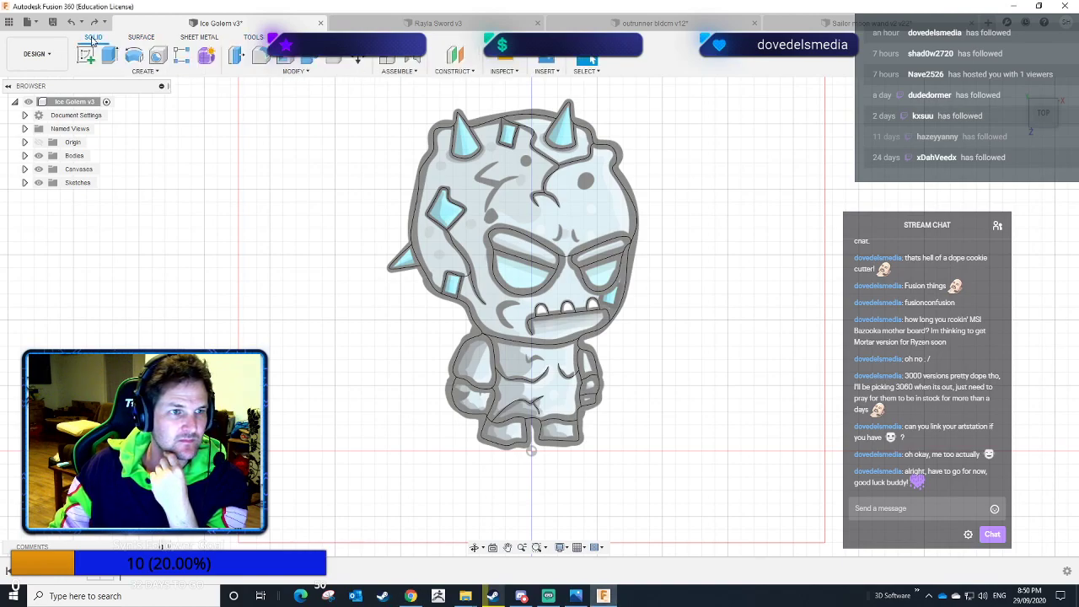
click(131, 72)
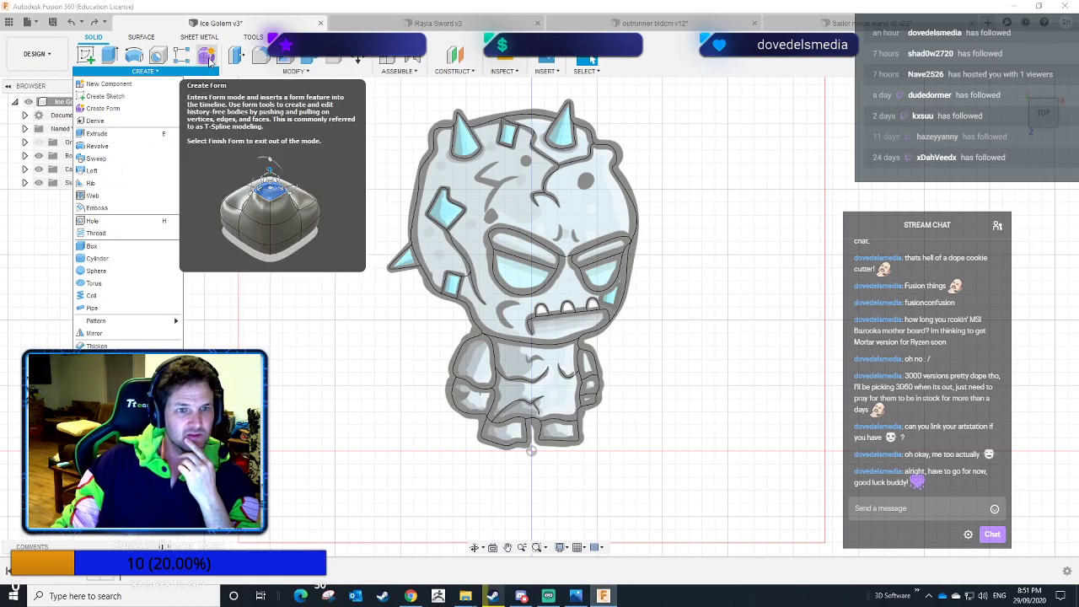
click(208, 57)
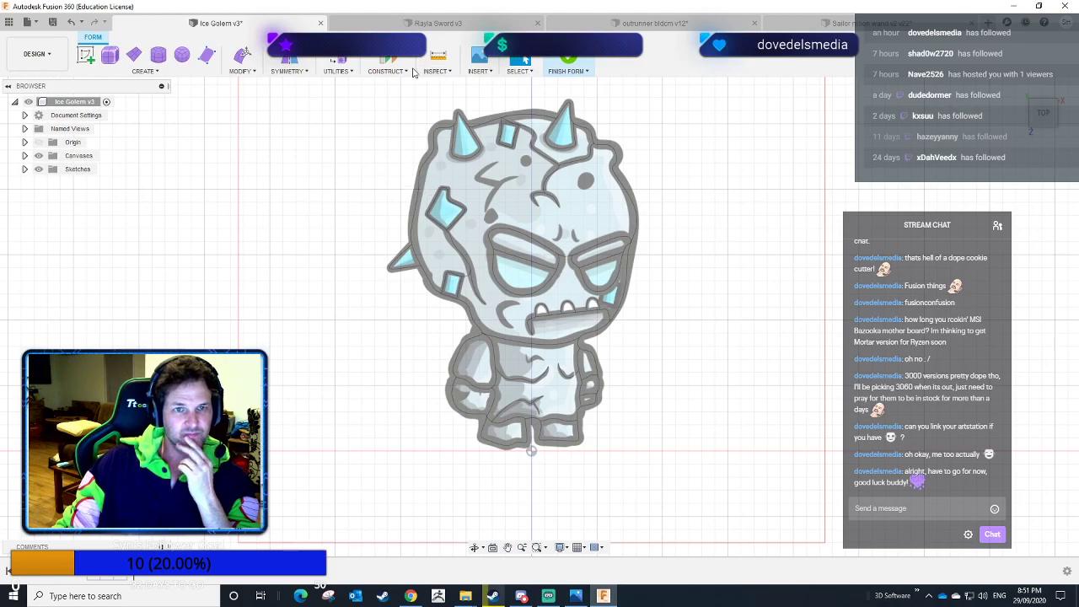
Look for a form command to thicken the golem's surfaces, try Thicken with the Soft type, and finish the form.
click(337, 73)
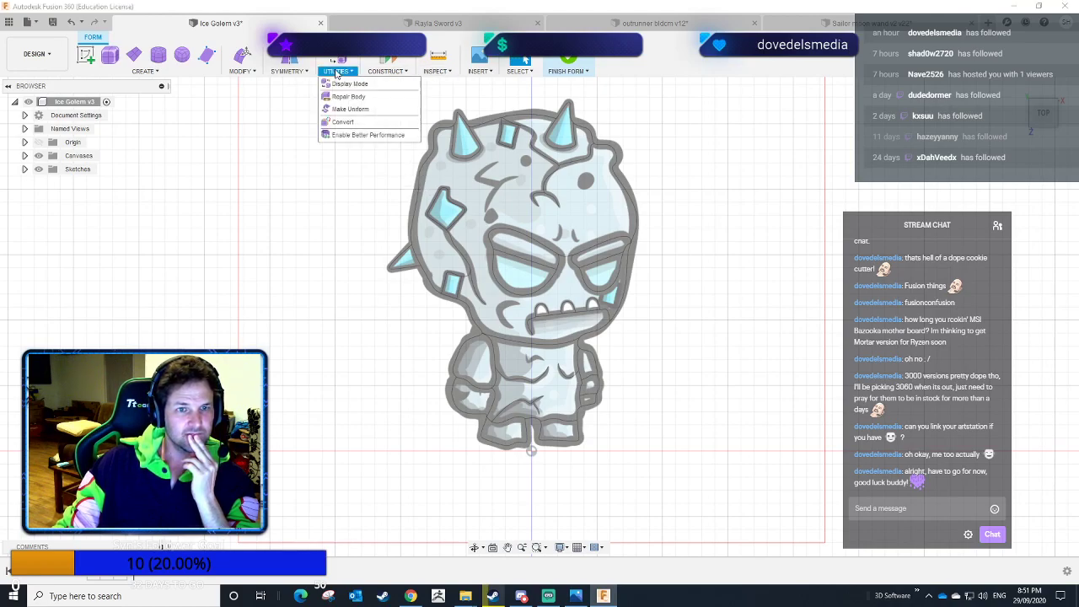
click(302, 73)
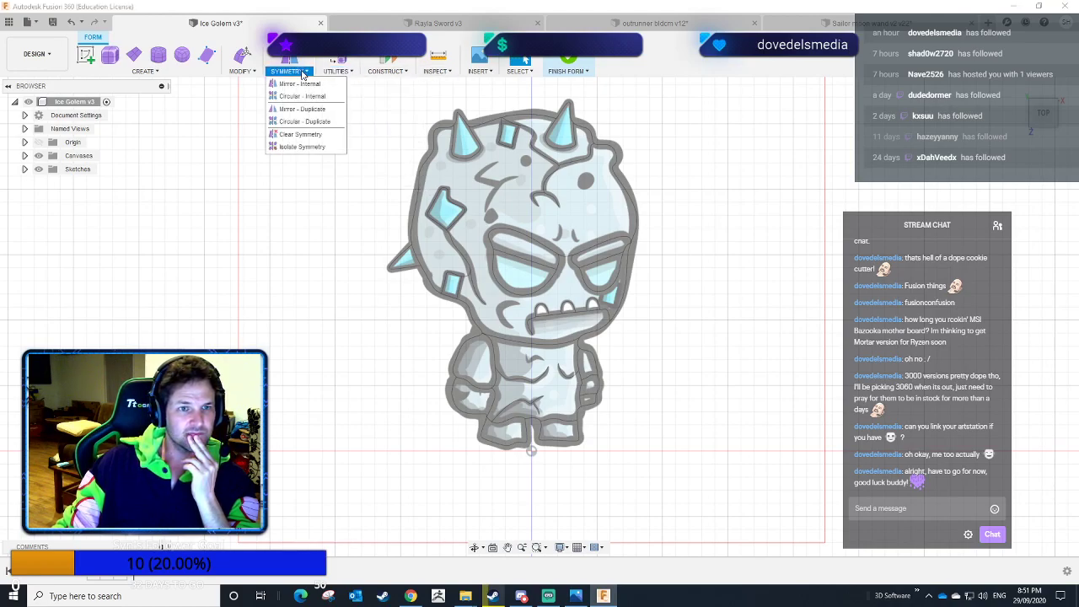
click(240, 72)
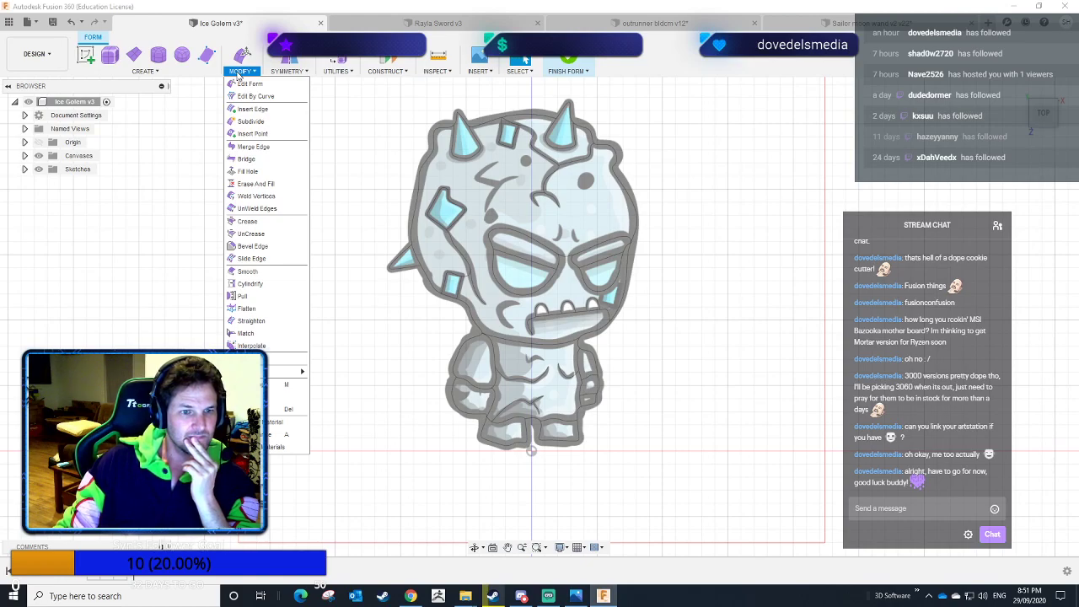
click(194, 74)
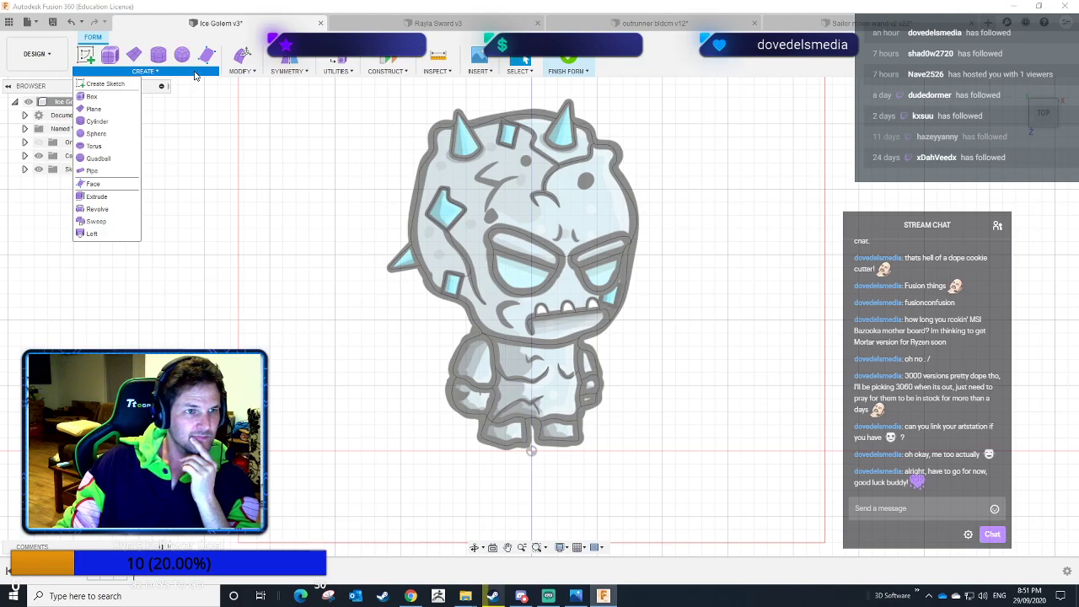
click(241, 72)
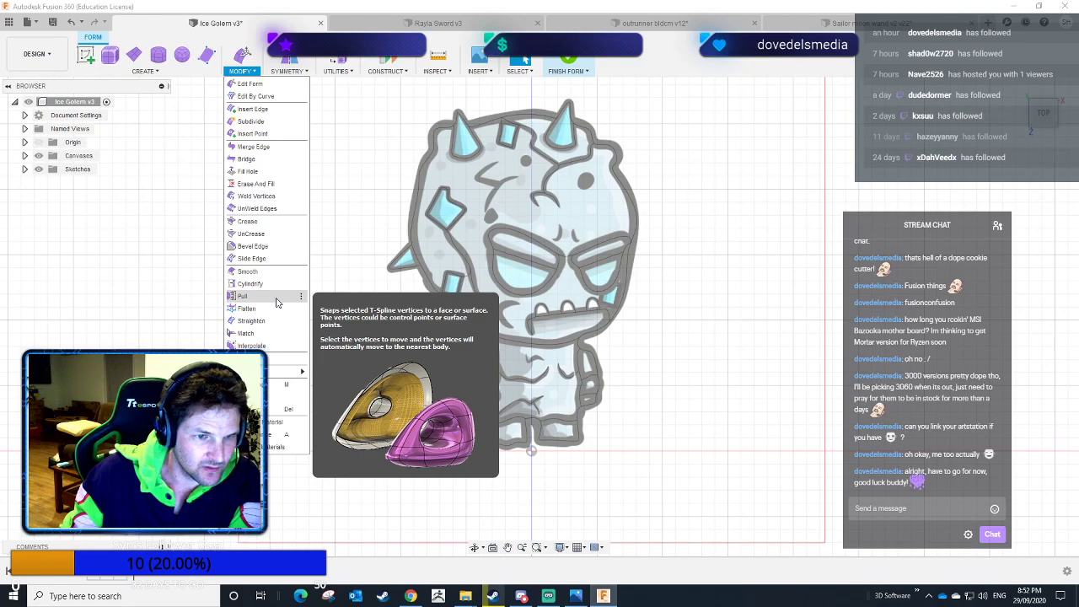
click(280, 359)
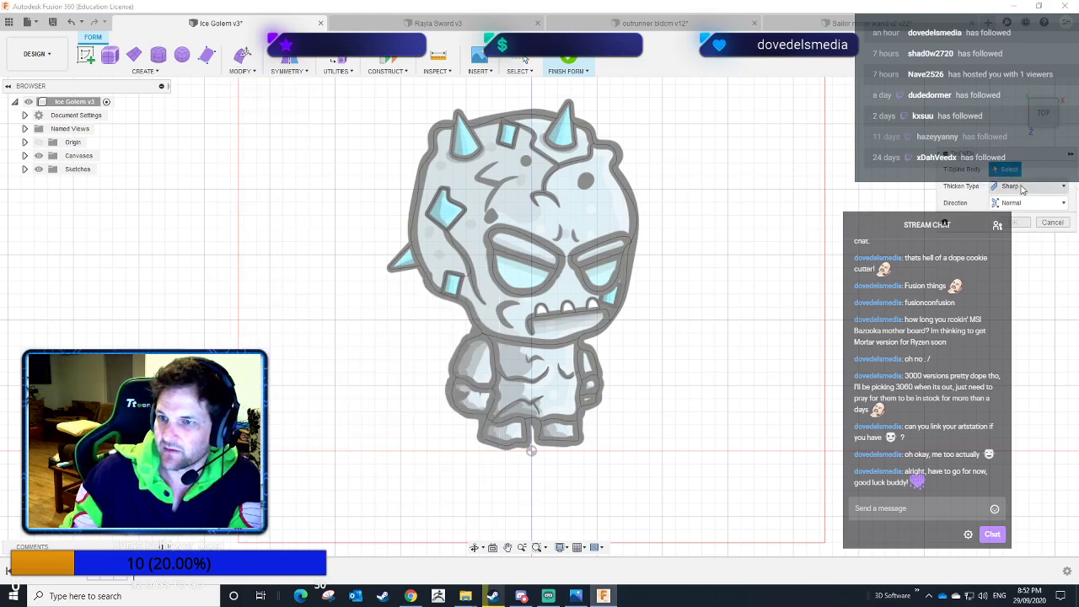
click(1028, 187)
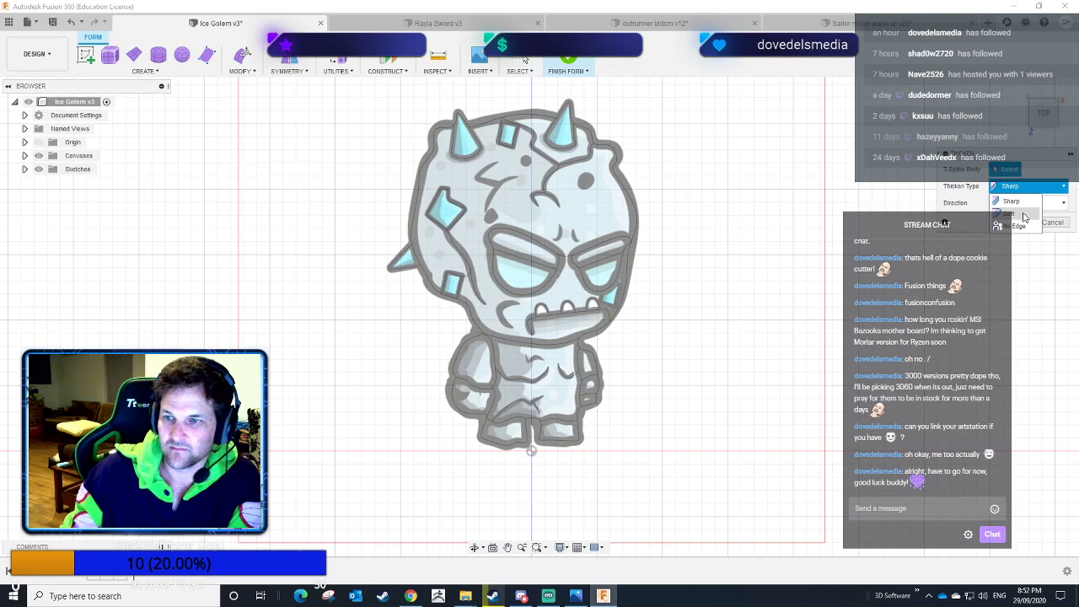
click(1023, 214)
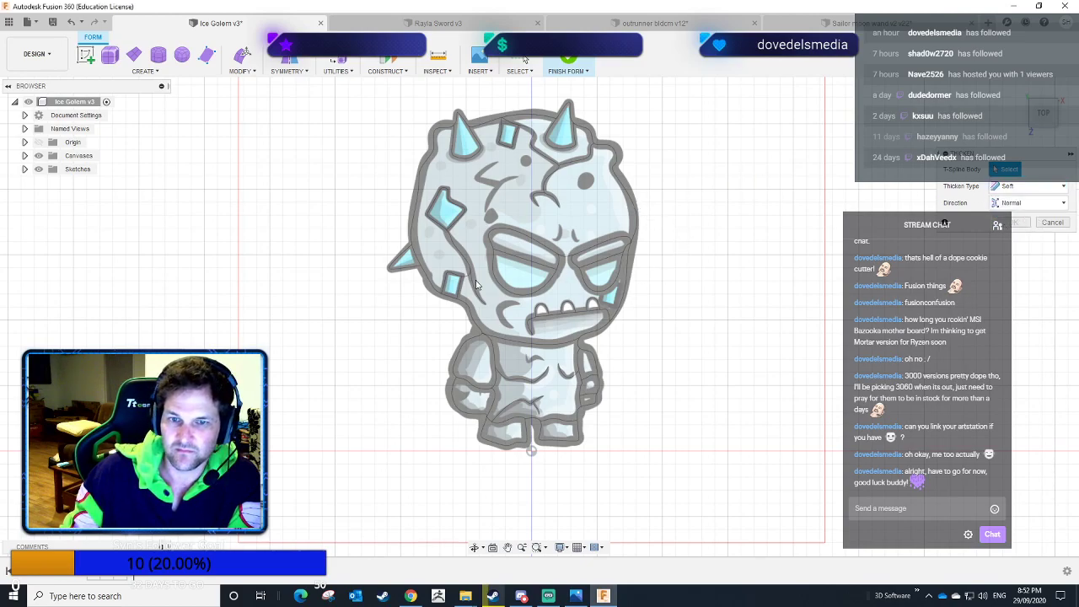
click(1051, 222)
shift+middle_drag(441, 357, 458, 319)
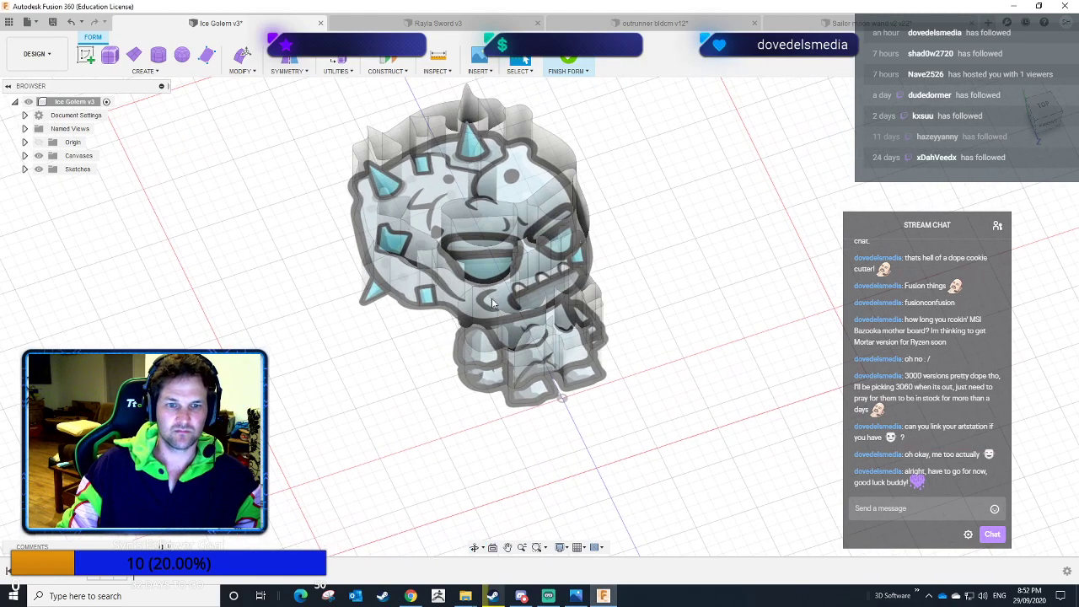
shift+middle_drag(652, 285, 630, 319)
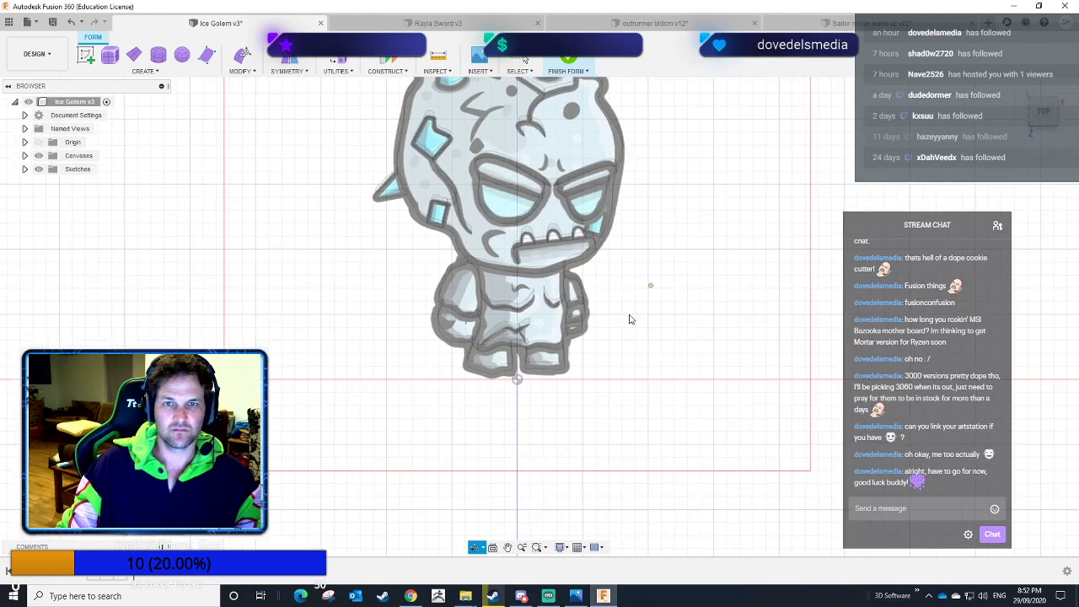
click(568, 61)
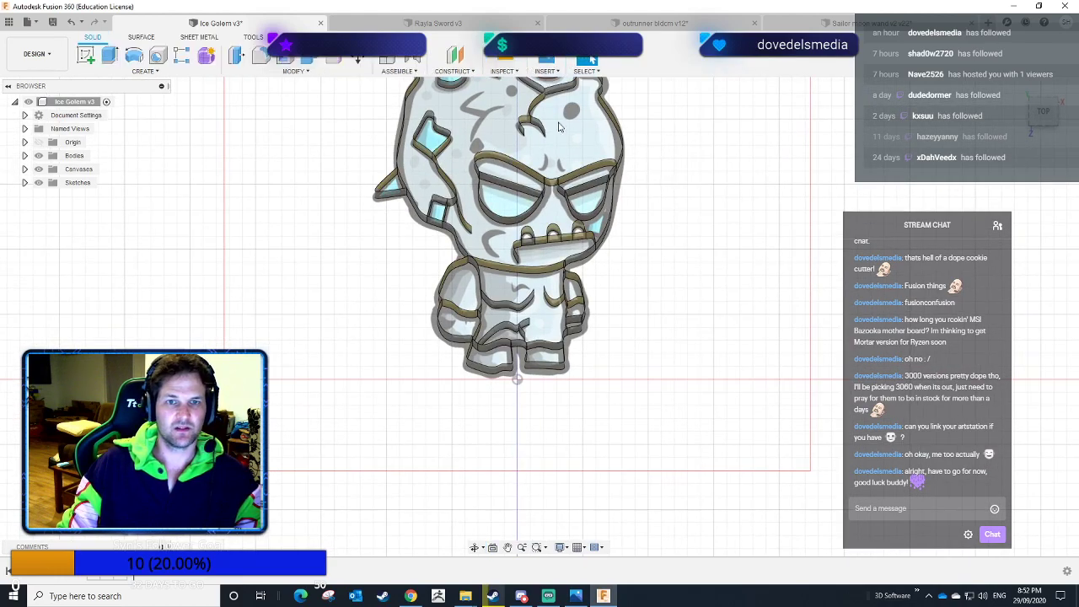
Try to sweep an edge of the head's left horn surface along its neighbouring edge as a new body with Perpendicular orientation.
click(142, 38)
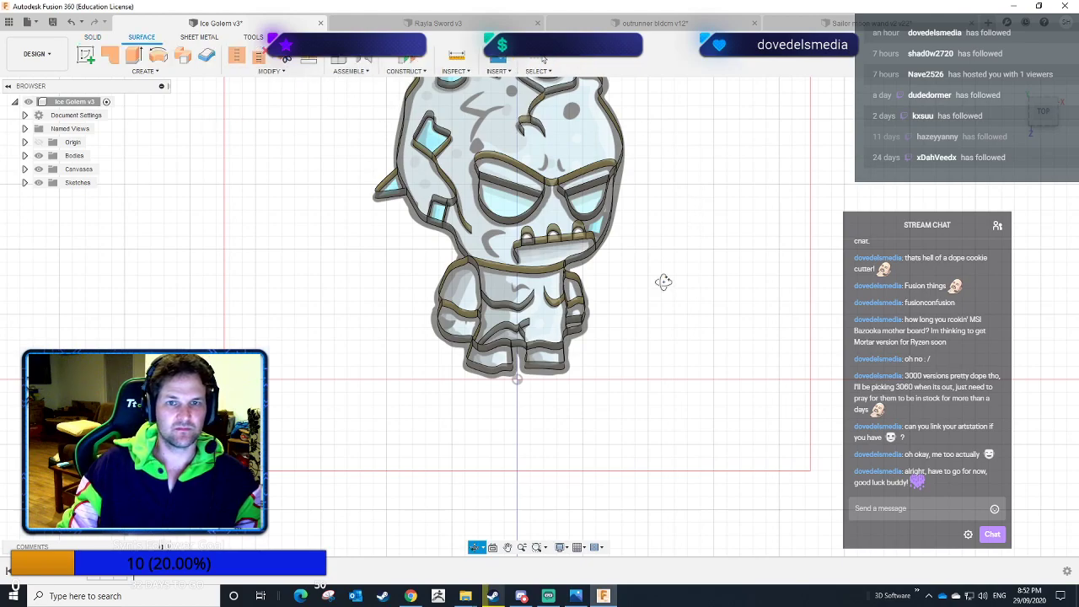
shift+middle_drag(664, 284, 660, 291)
click(1039, 115)
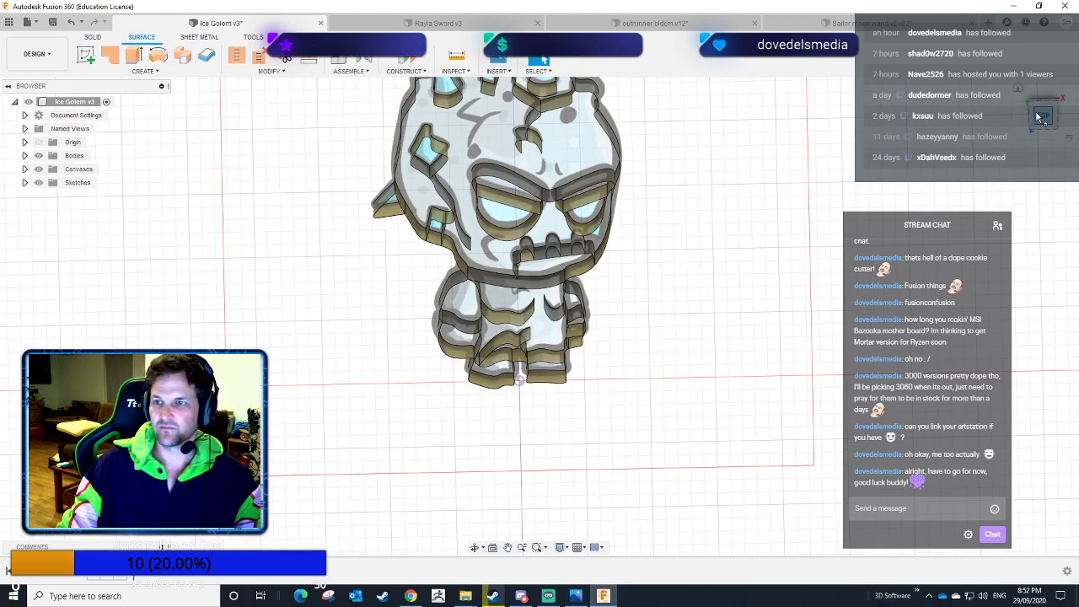
middle_drag(701, 225, 687, 270)
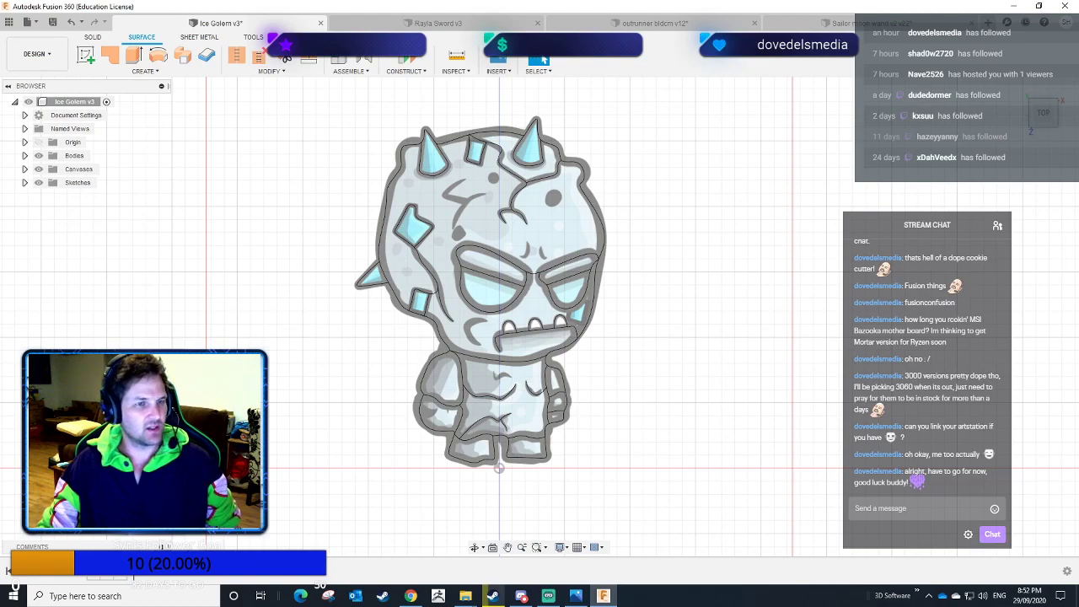
click(184, 56)
click(429, 174)
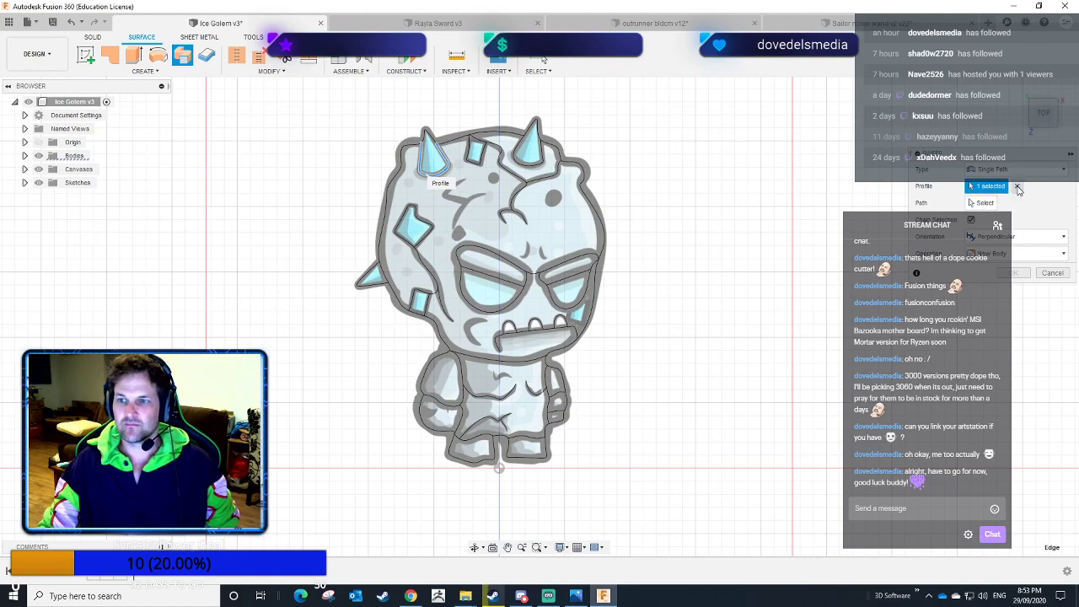
click(983, 203)
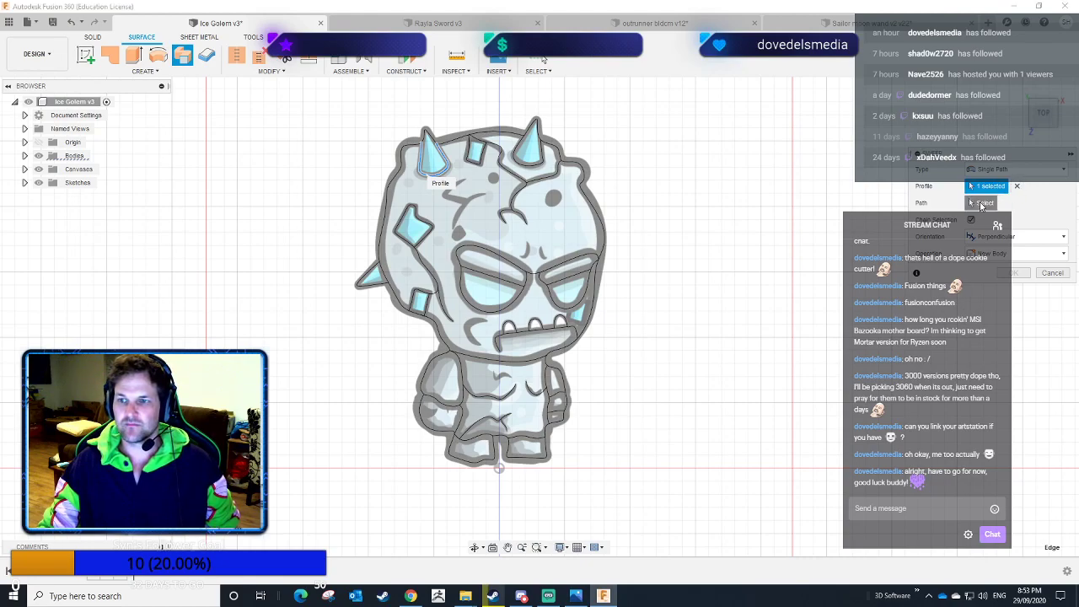
click(446, 172)
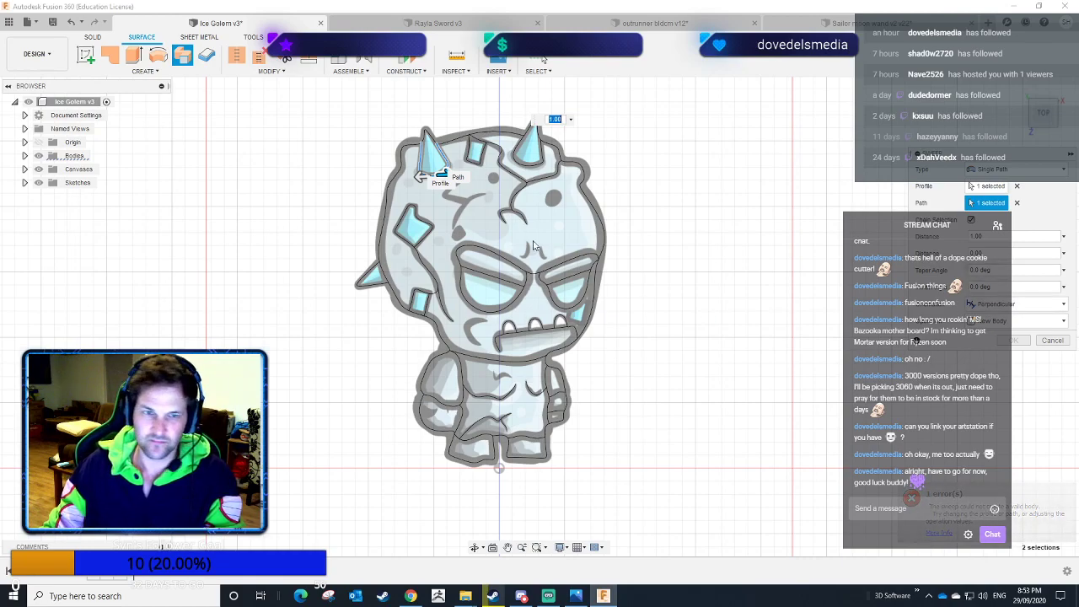
mouse_move(441, 174)
mouse_down()
mouse_move(454, 175)
mouse_move(445, 167)
mouse_move(455, 194)
mouse_move(455, 146)
mouse_move(425, 173)
mouse_move(449, 170)
mouse_up()
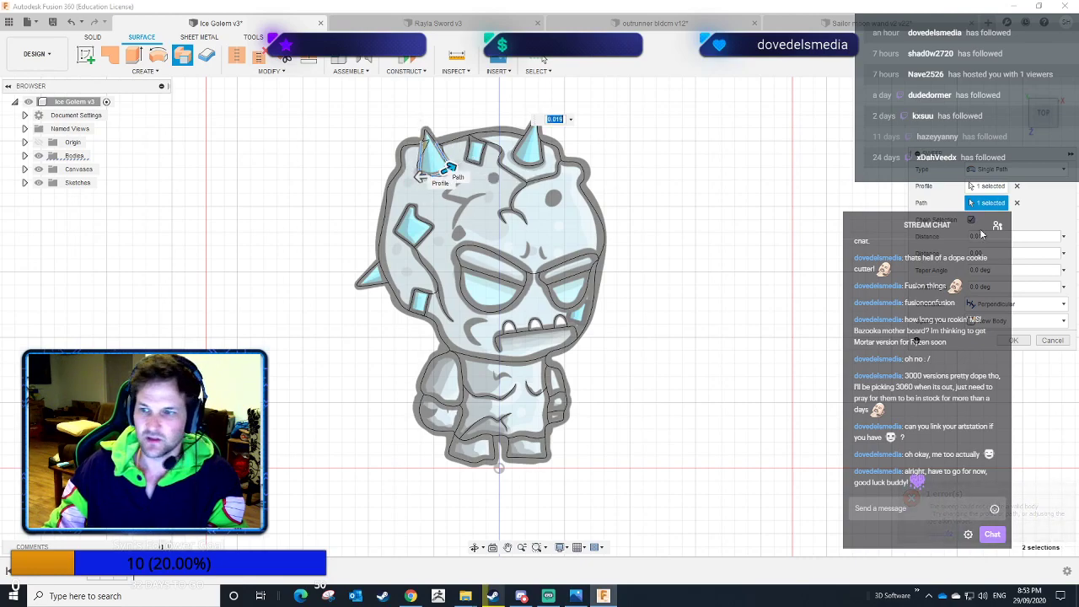
click(1052, 340)
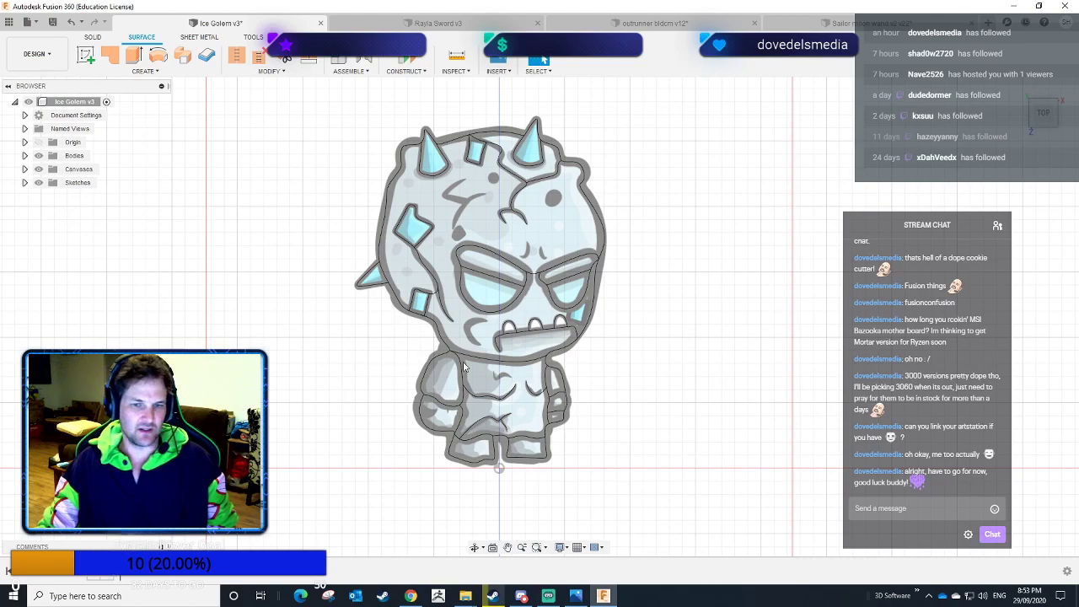
Close the outrunner bldcm and Sailor moon wand v2 designs without saving their changes.
click(754, 22)
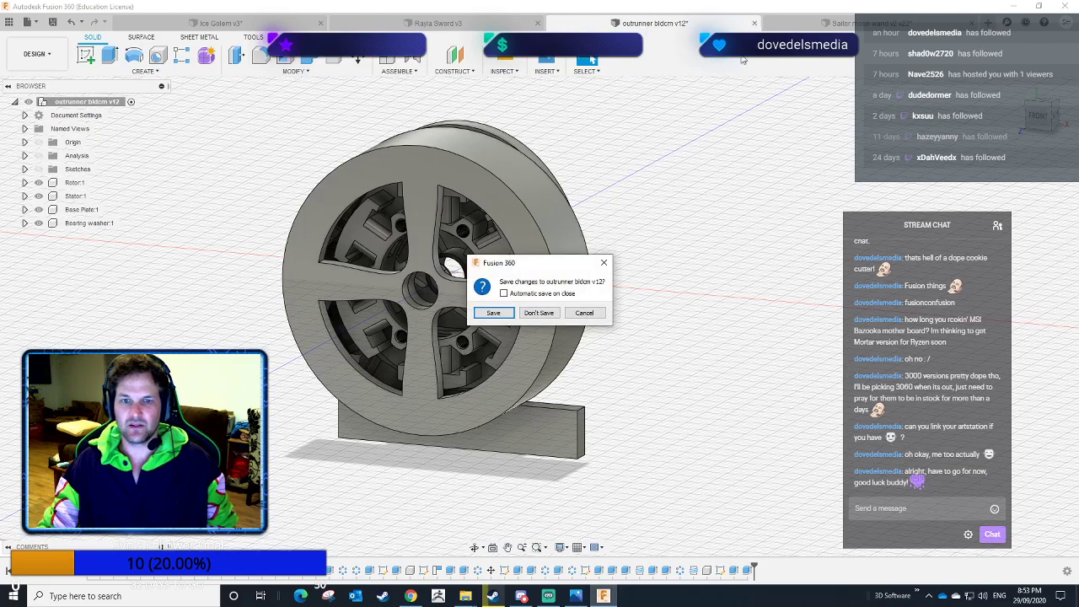
click(539, 313)
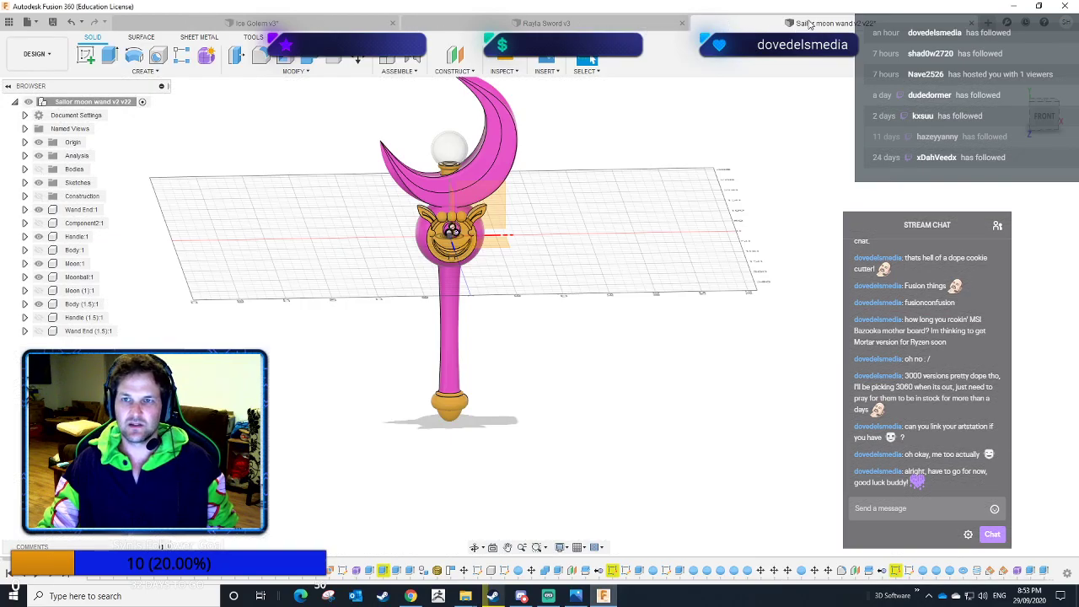
click(974, 24)
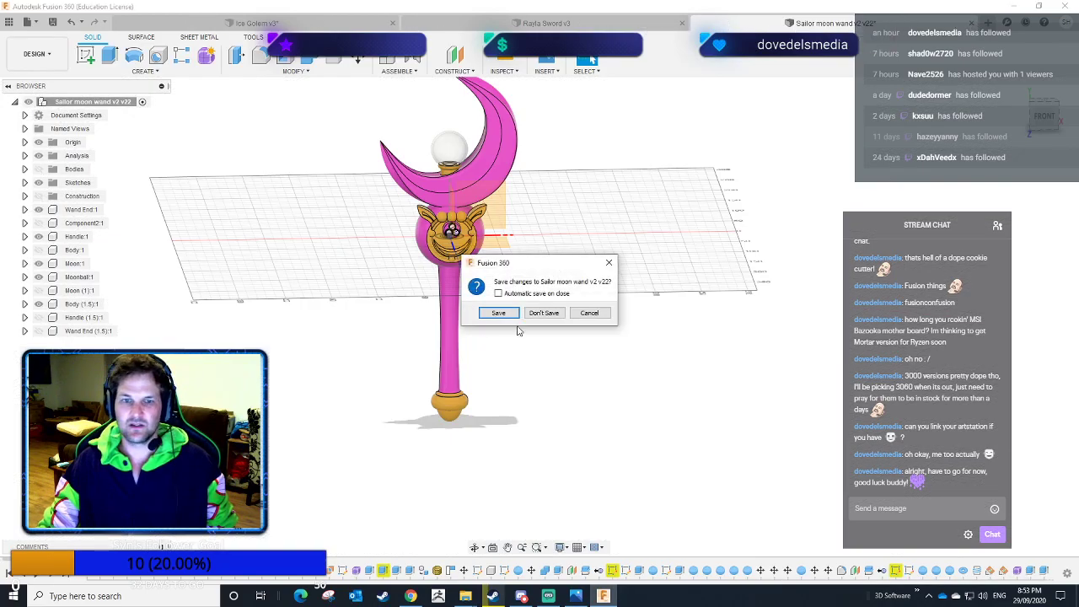
click(544, 312)
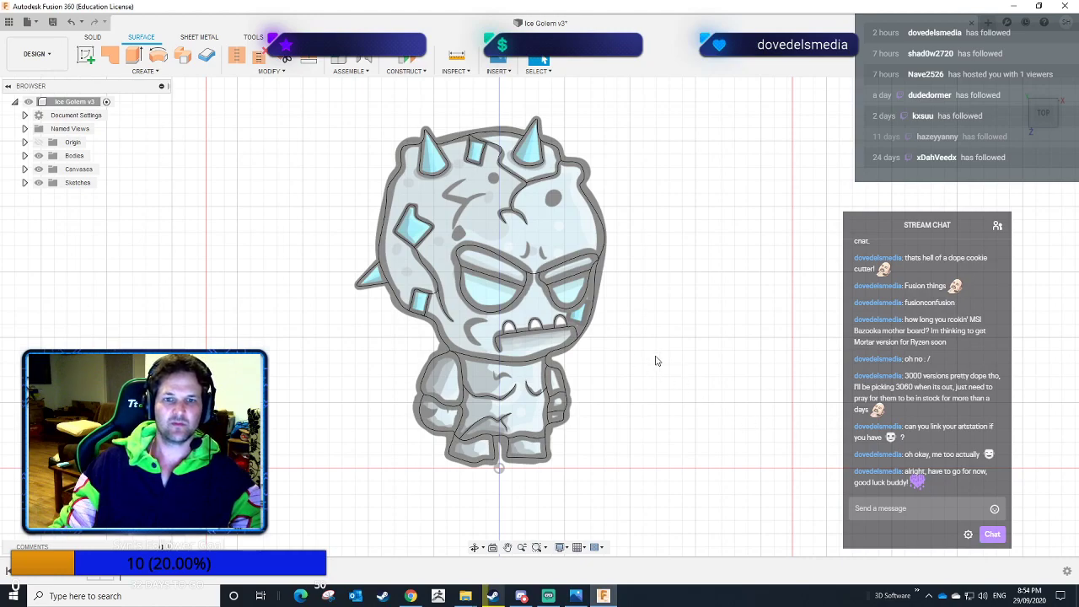
shift+middle_drag(649, 360, 543, 59)
shift+middle_drag(690, 344, 567, 339)
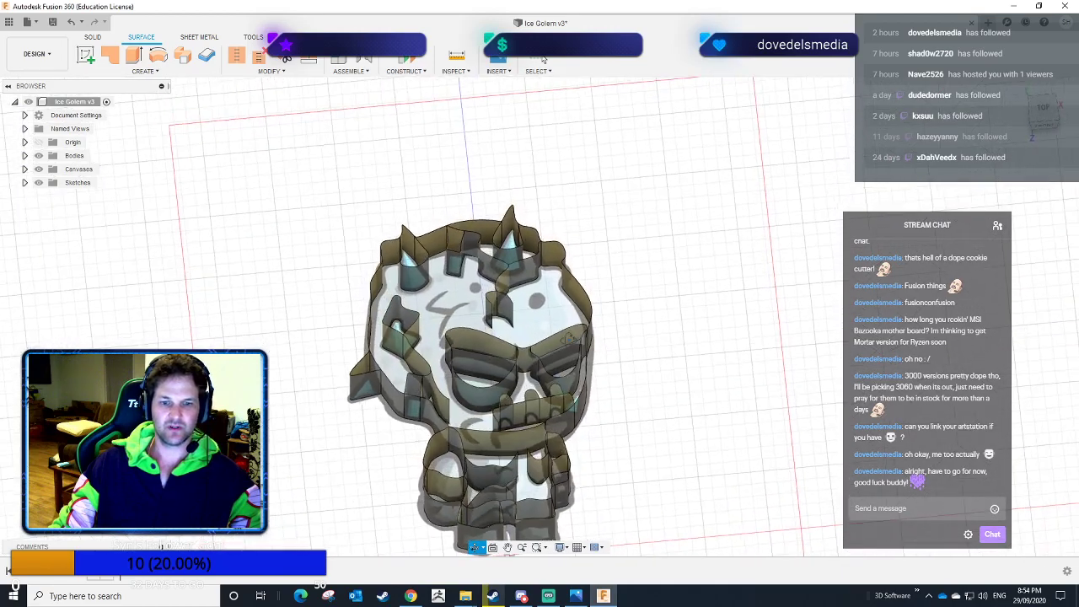
middle_drag(638, 397, 657, 308)
shift+middle_drag(634, 370, 656, 389)
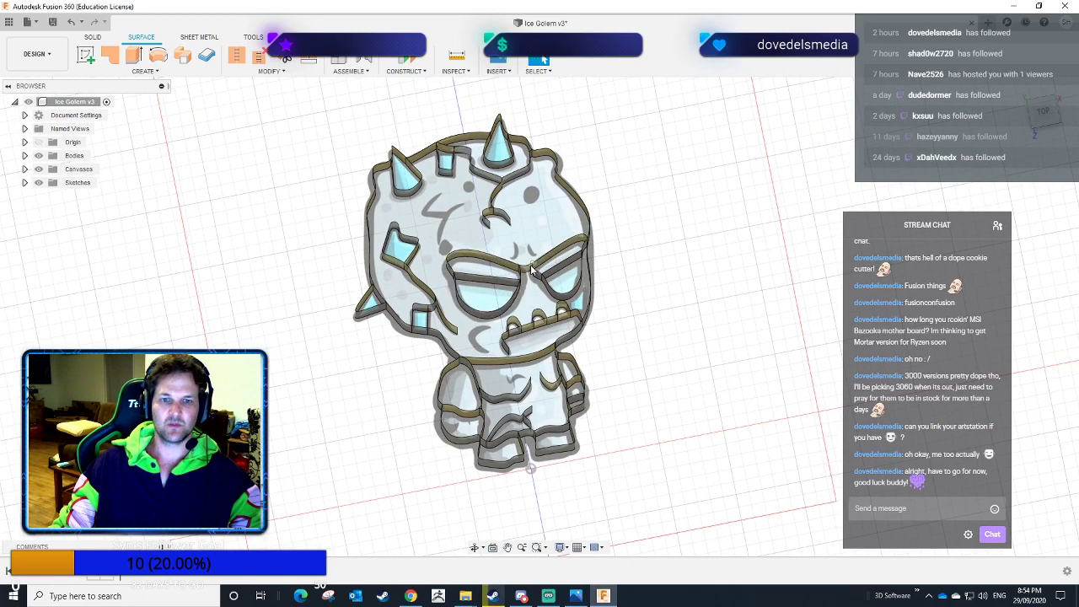
shift+middle_drag(656, 353, 691, 359)
shift+middle_drag(695, 312, 665, 312)
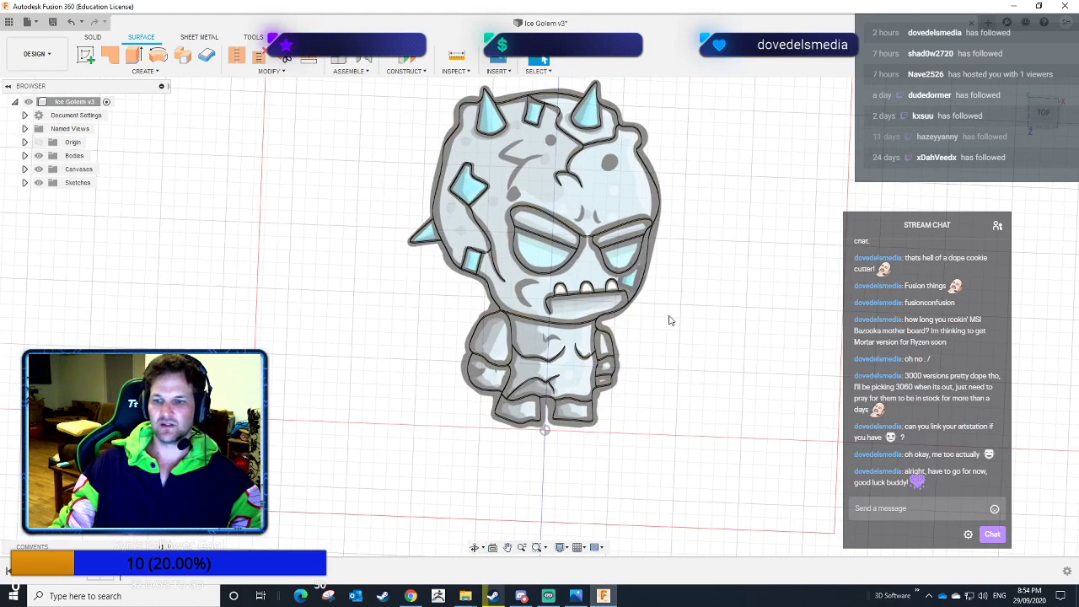
Select the edges of the golem's outer outline and side spike, examine where they meet, and clear the selection.
click(594, 427)
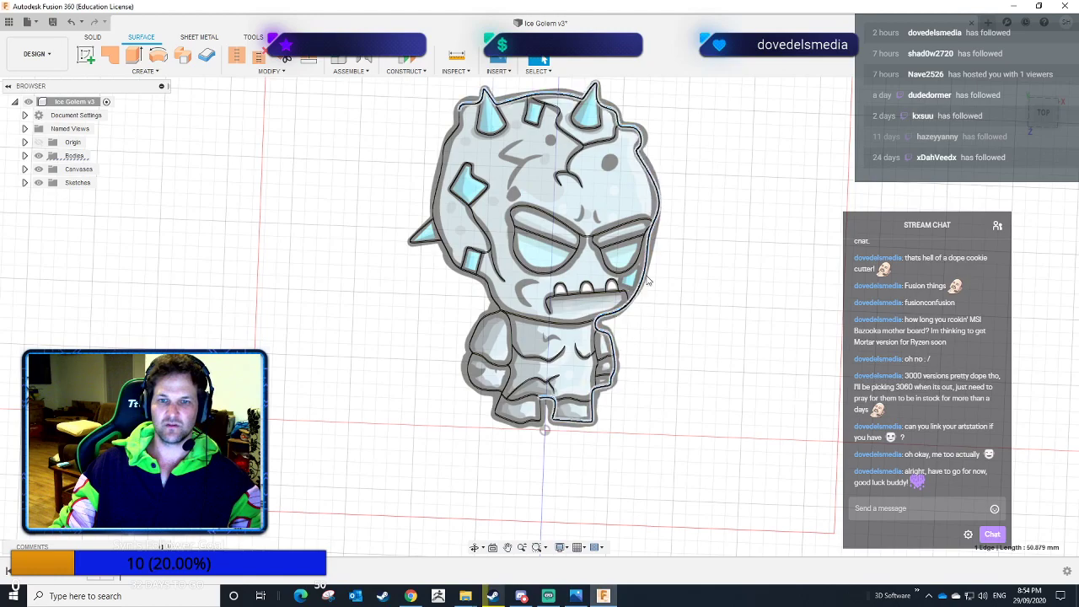
shift+click(440, 176)
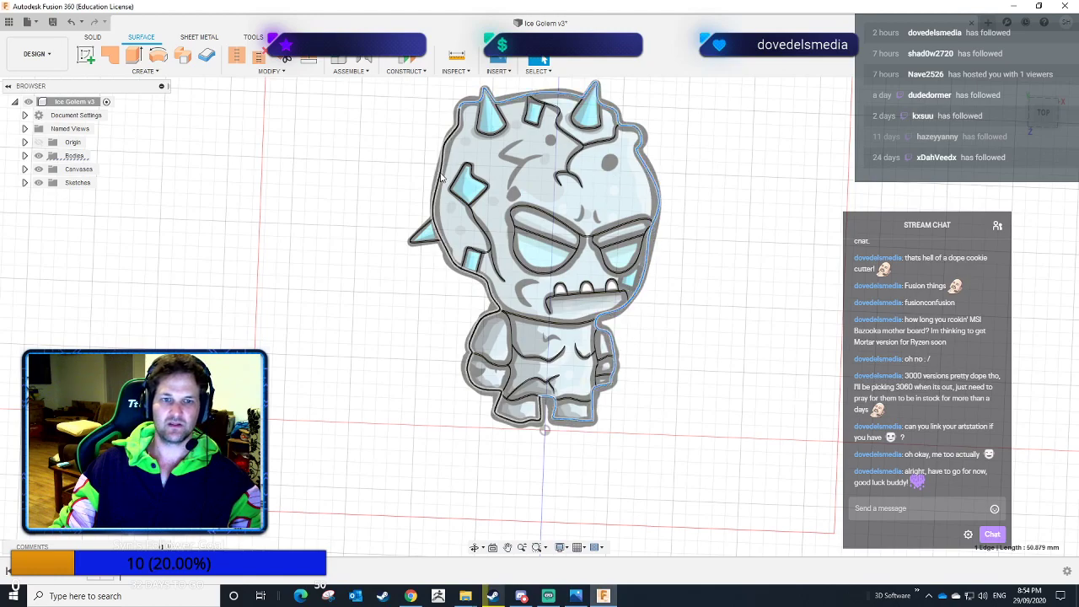
shift+click(419, 239)
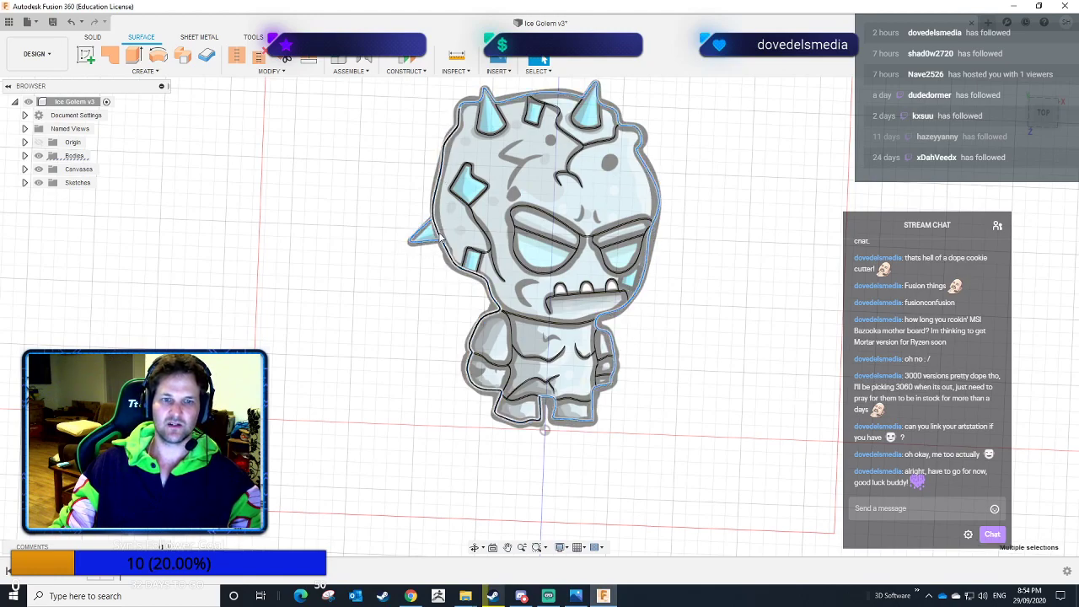
scroll(426, 248, up, 10)
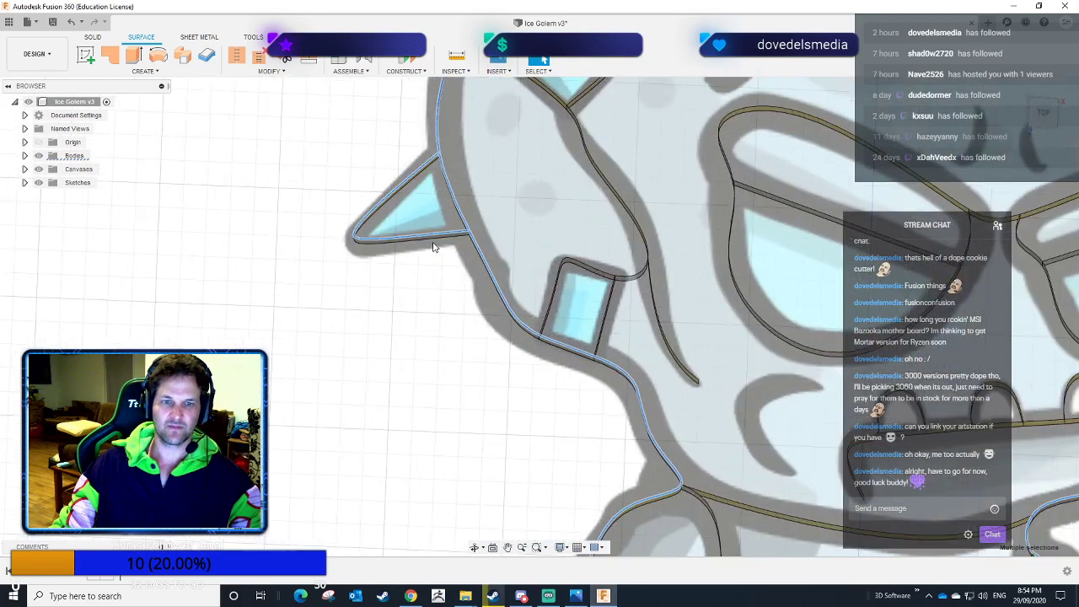
scroll(525, 236, down, 10)
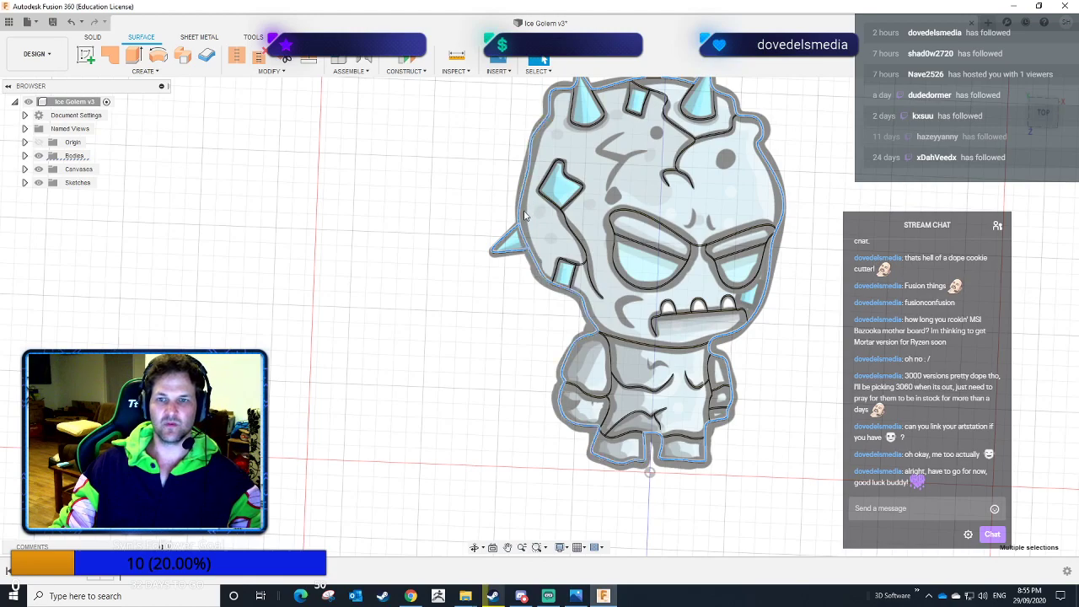
scroll(679, 268, down, 3)
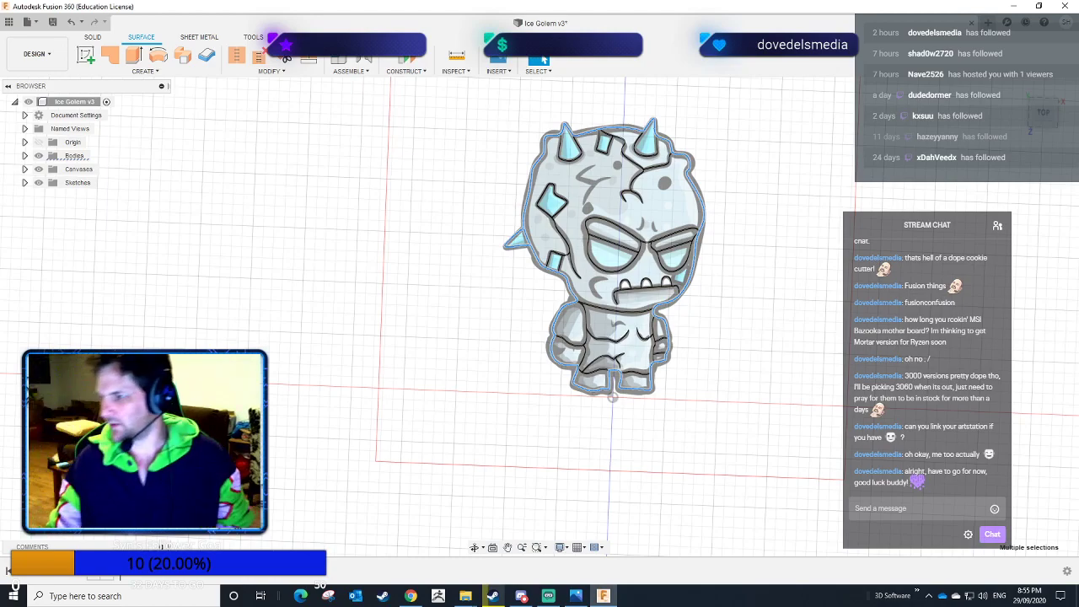
click(743, 312)
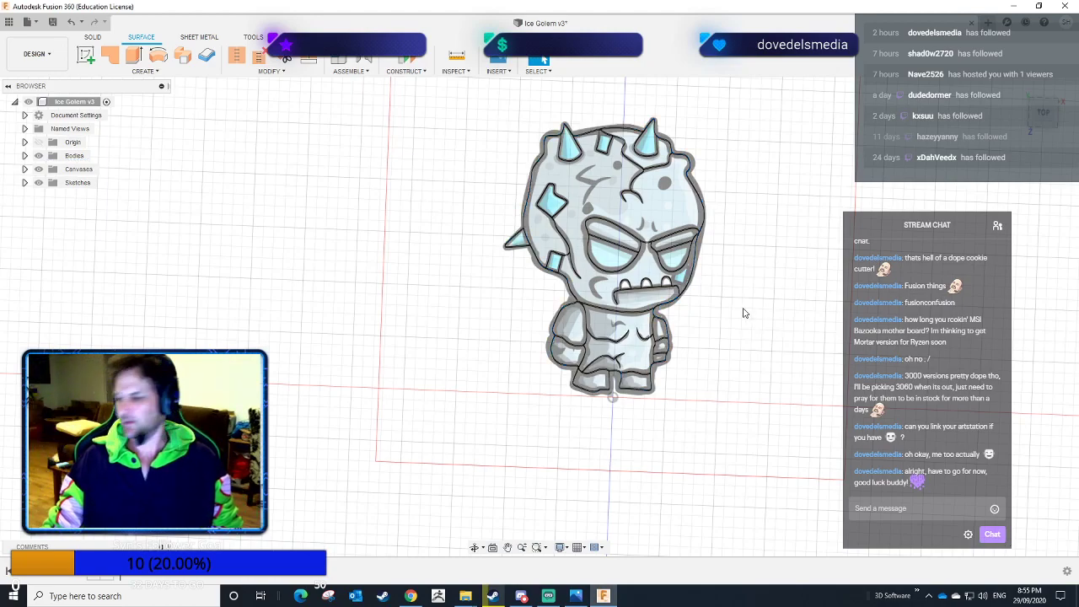